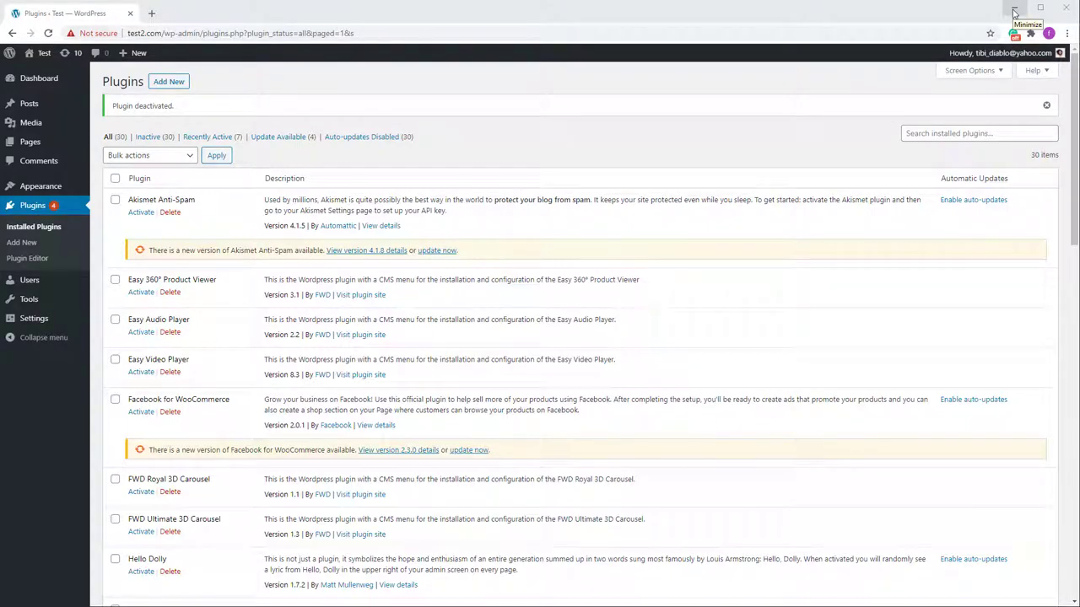
# - Minimize the browser to reveal the desktop with the zip archive
pyautogui.click(1014, 11)
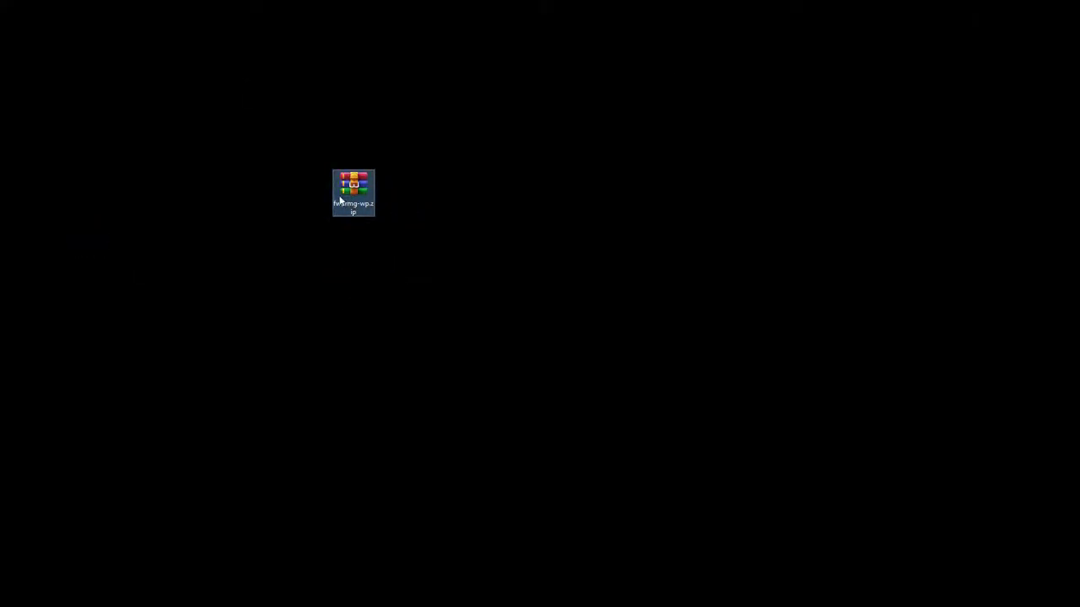
# - Extract fwdrmg.zip from fwdrmg-wp.zip onto the desktop, replacing the existing copy, and close WinRAR
pyautogui.doubleClick(355, 194)
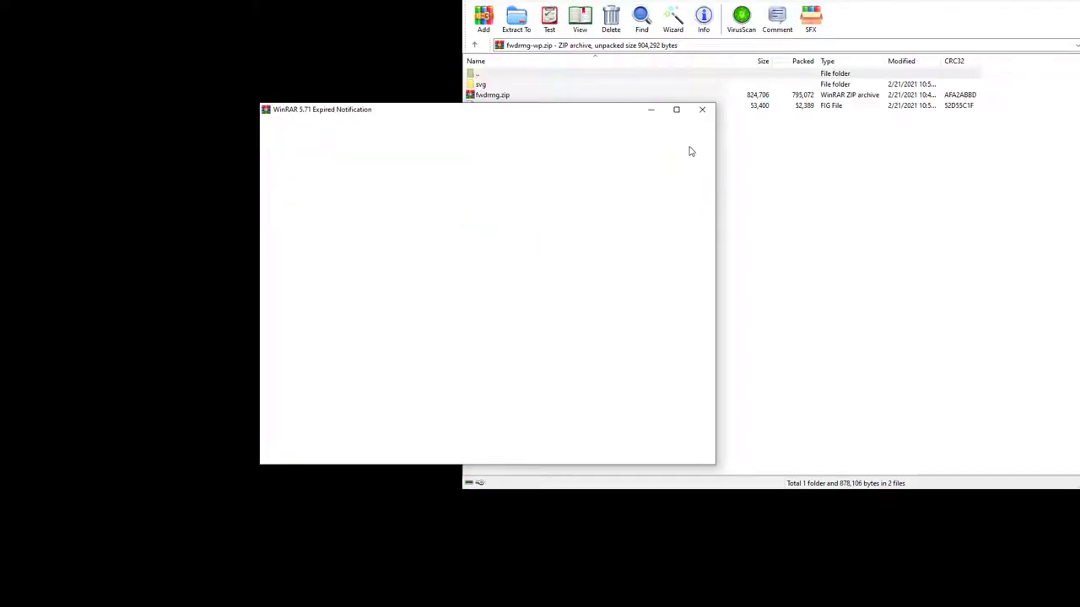
pyautogui.click(702, 109)
pyautogui.click(494, 96)
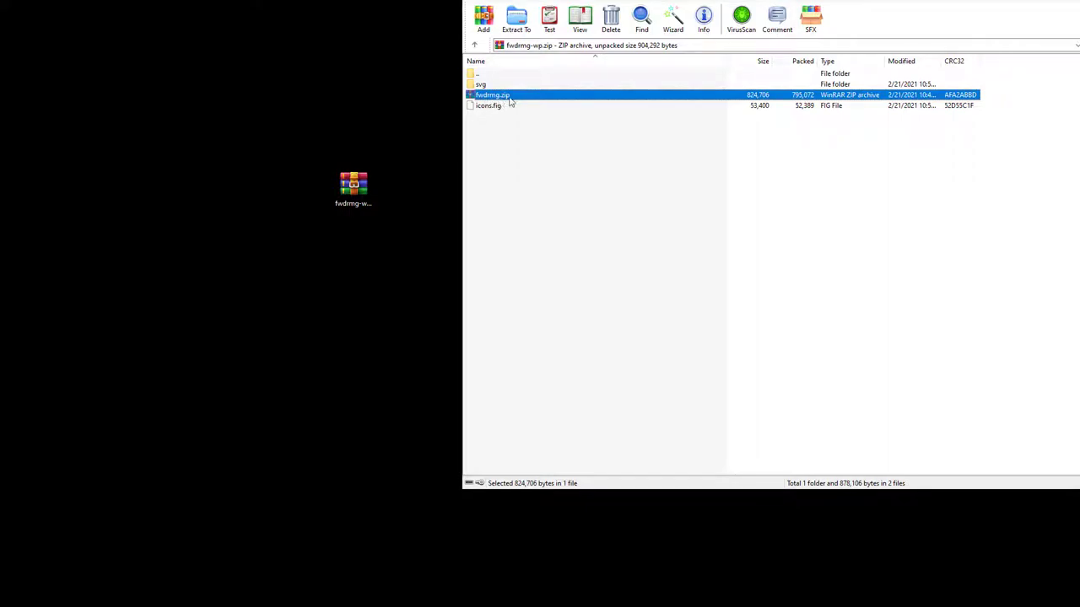
pyautogui.moveTo(471, 98); pyautogui.dragTo(192, 165)
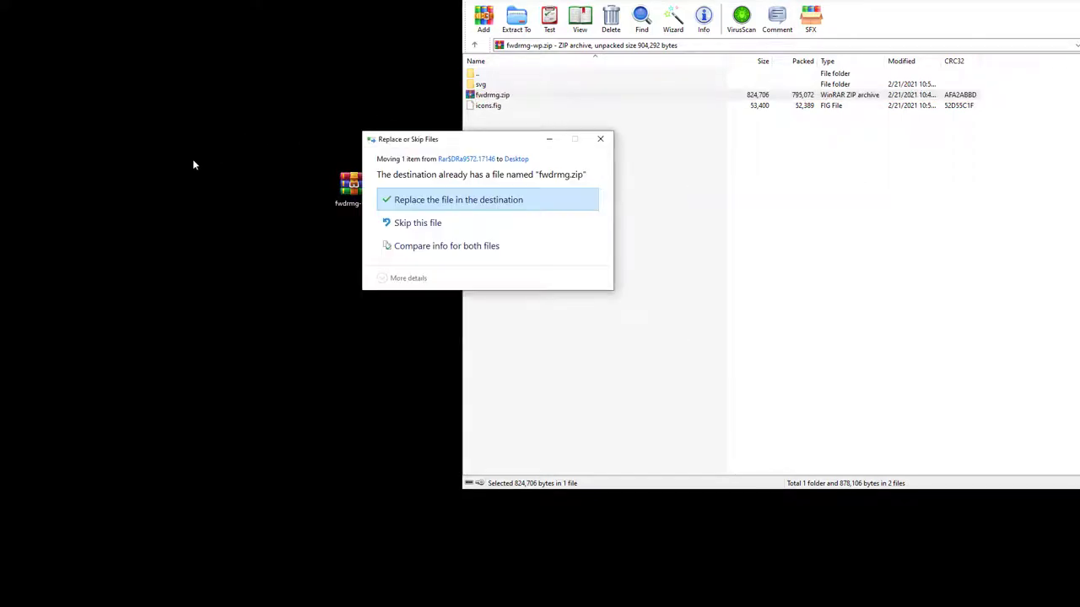
pyautogui.click(470, 199)
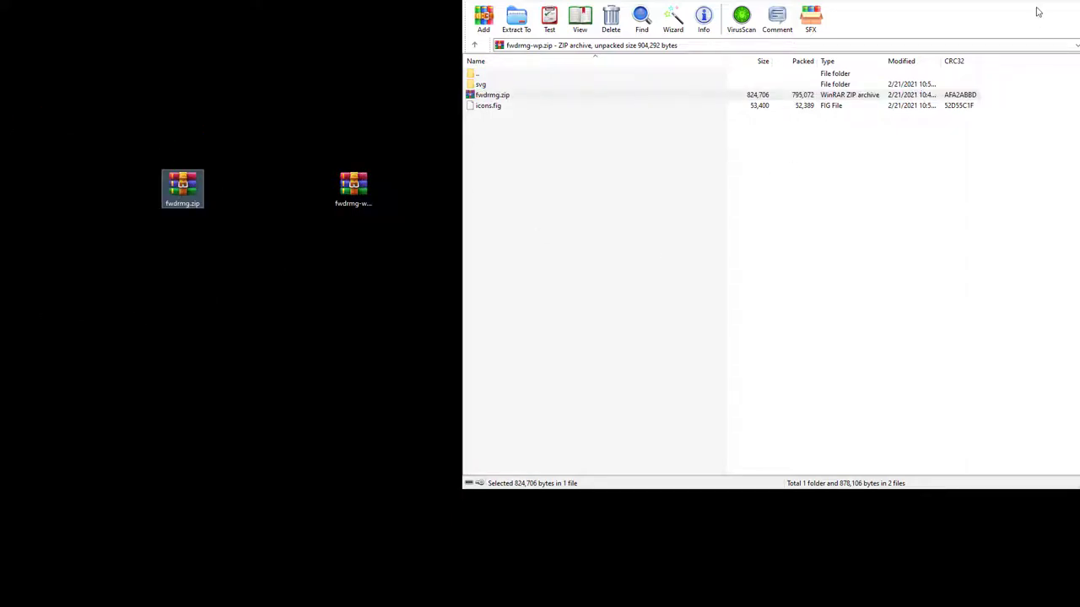
pyautogui.press('Escape')
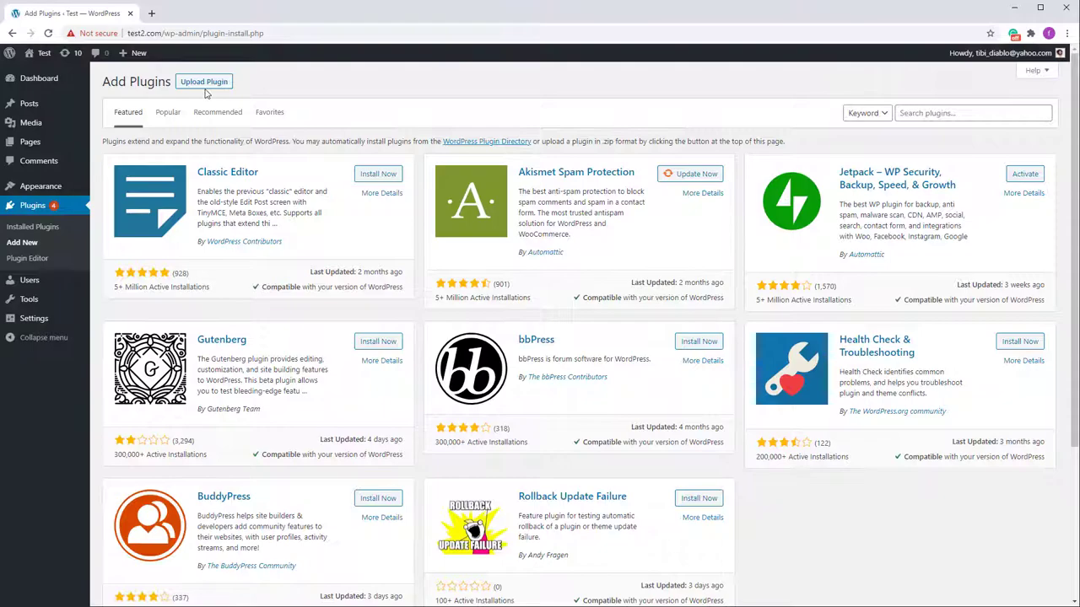
# - Upload, install and activate the fwdrmg.zip plugin, then open Revolution Multimedia Gallery General settings
pyautogui.click(206, 83)
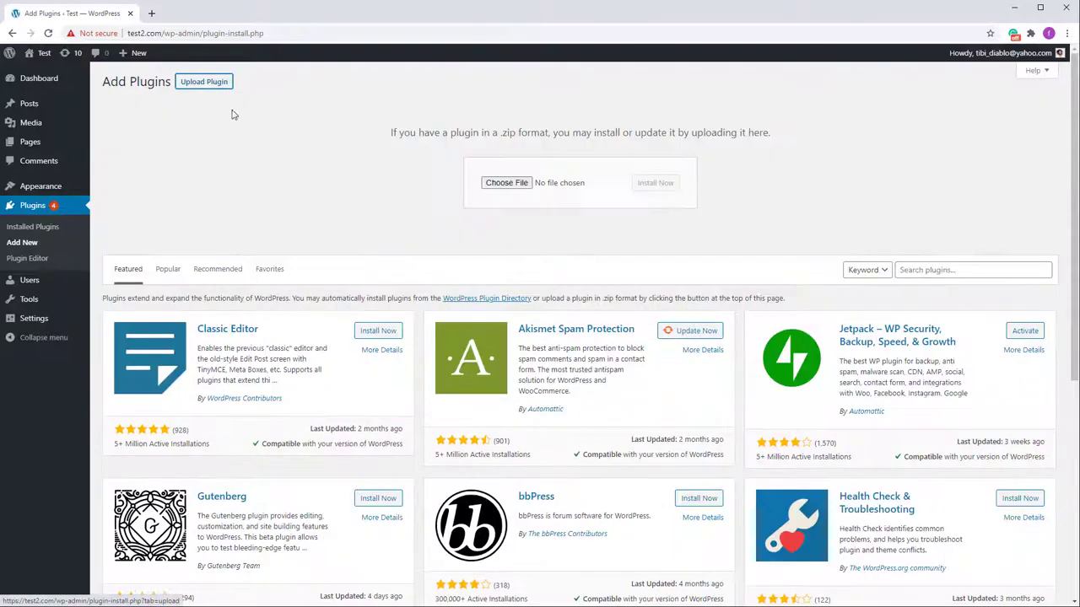
pyautogui.click(509, 182)
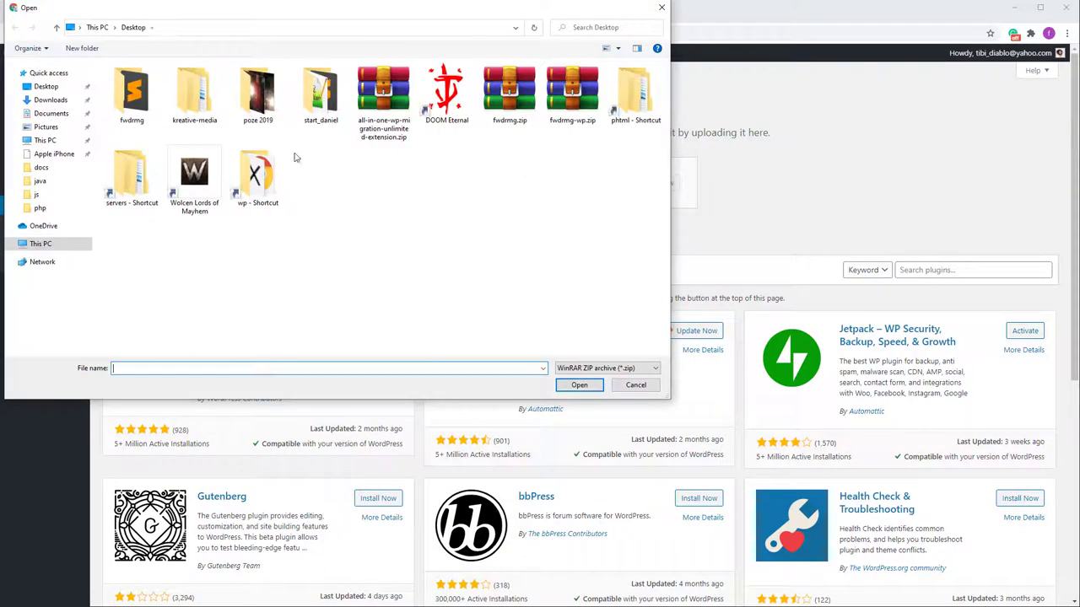
pyautogui.doubleClick(505, 124)
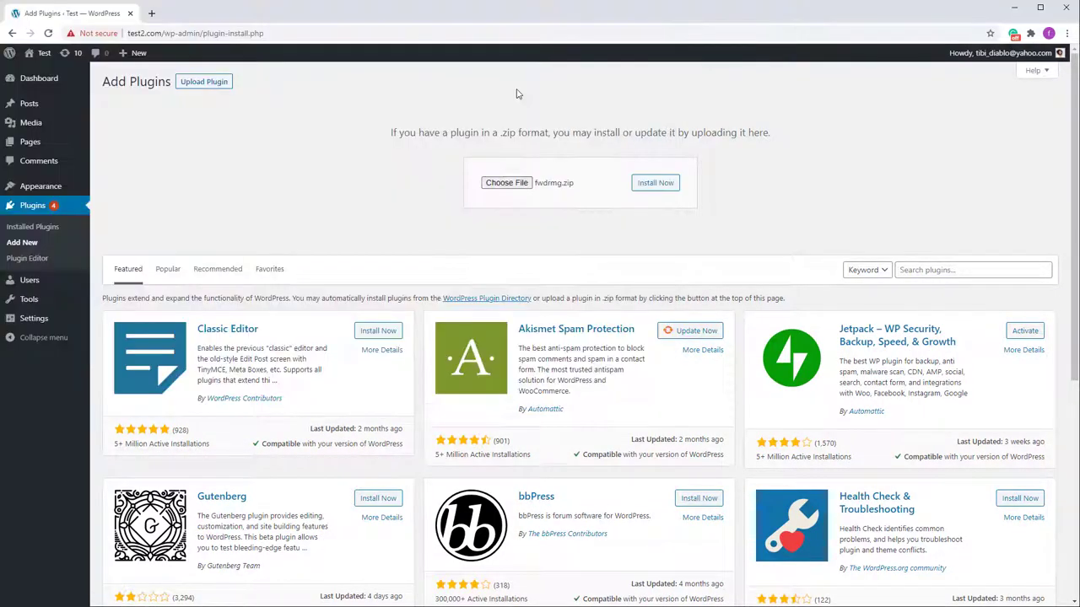
pyautogui.click(647, 187)
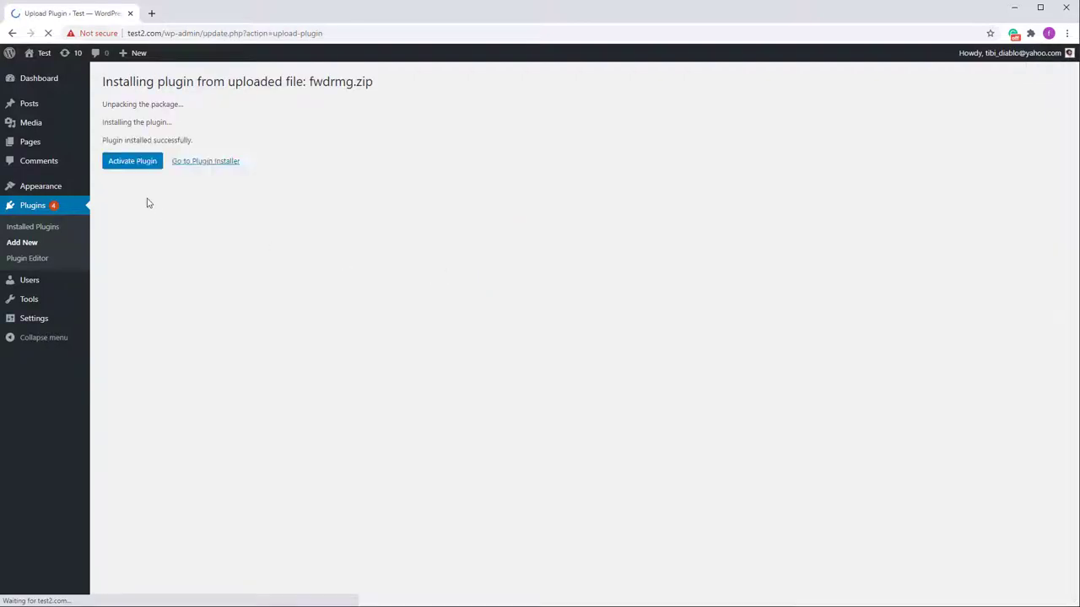
pyautogui.click(132, 163)
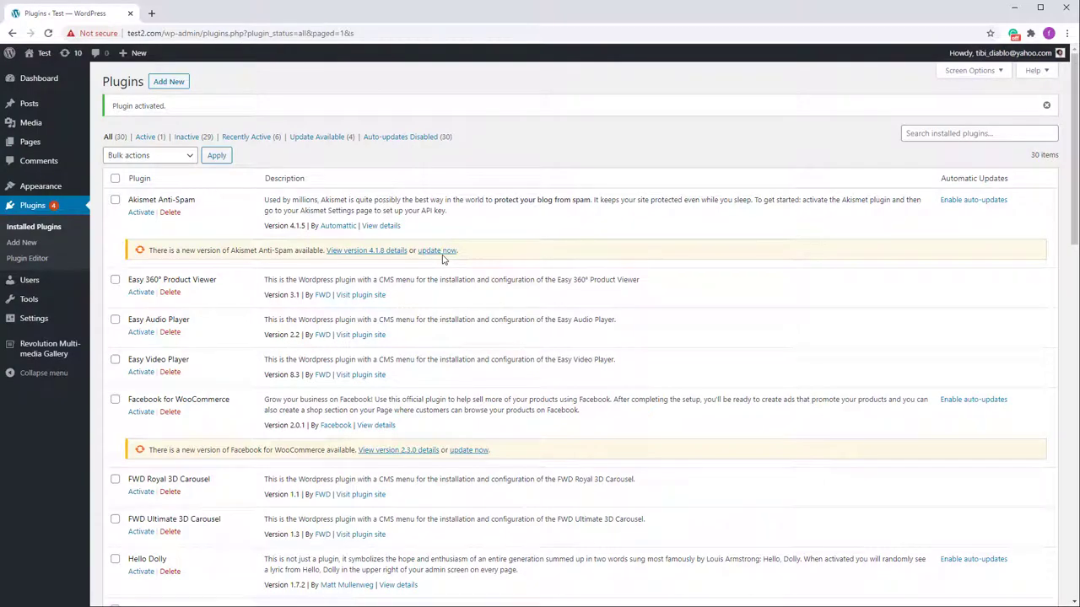
pyautogui.moveTo(53, 355)
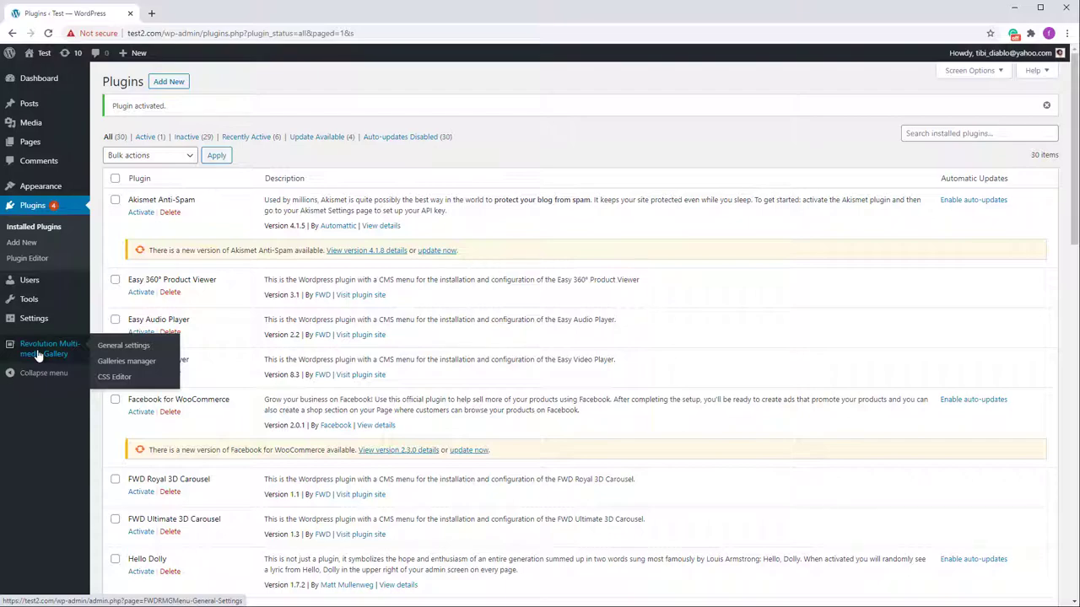
pyautogui.click(126, 346)
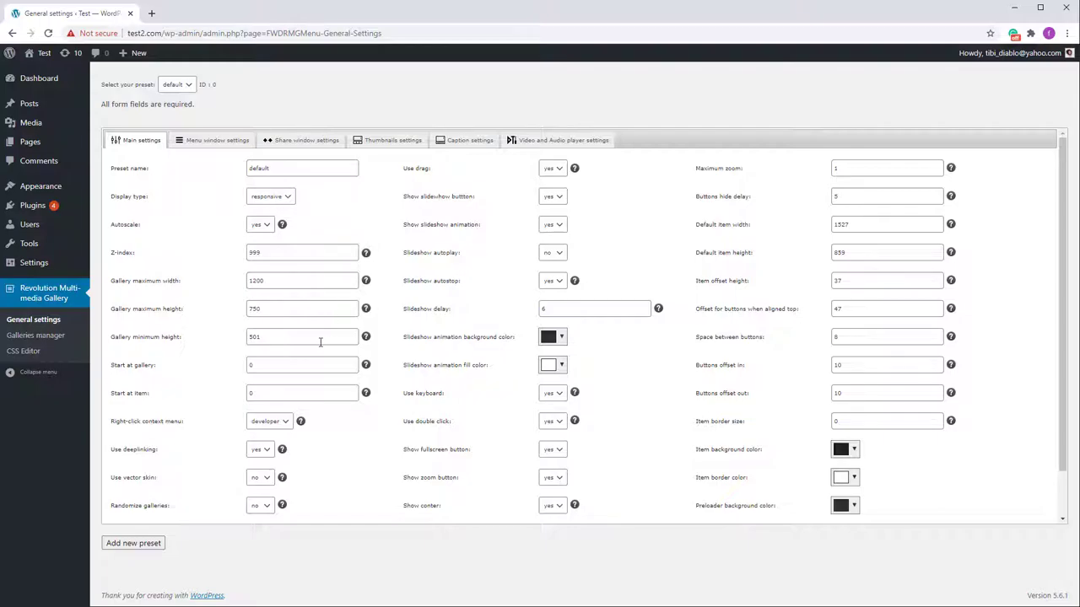
# - Check the Display type options, keeping Responsive, and switch to the Menu window settings tab
pyautogui.scroll(-1, 373, 410)
pyautogui.scroll(1, 385, 404)
pyautogui.click(288, 199)
pyautogui.click(350, 206)
pyautogui.scroll(-1, 823, 308)
pyautogui.scroll(1, 801, 352)
pyautogui.click(217, 141)
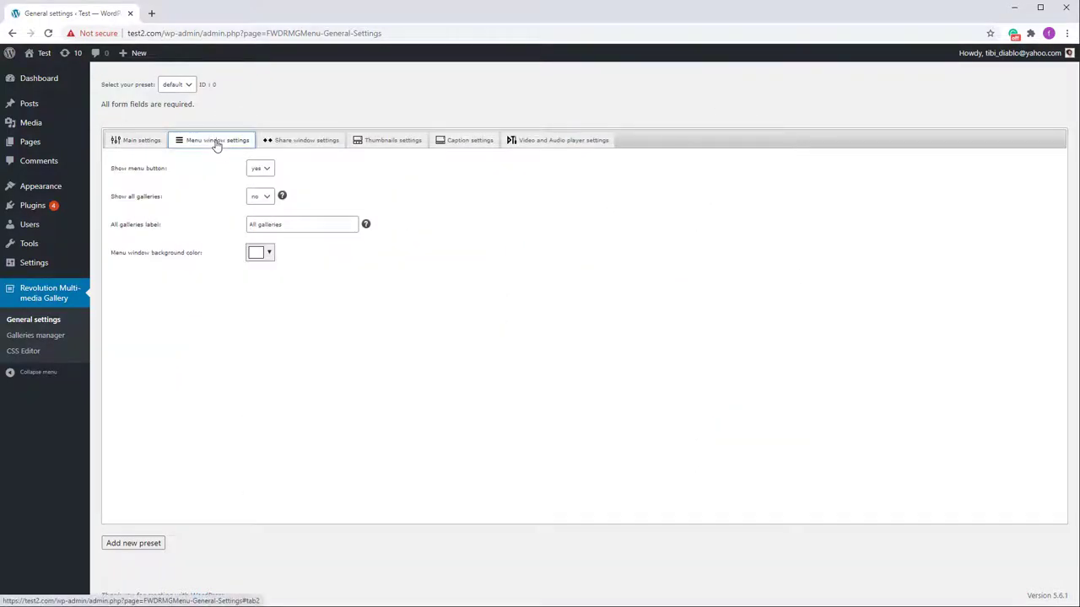
# - Load the ttt.com/rmg/demo gallery in a new tab, show its gallery list, and return to WordPress
pyautogui.click(151, 14)
pyautogui.write('tt')
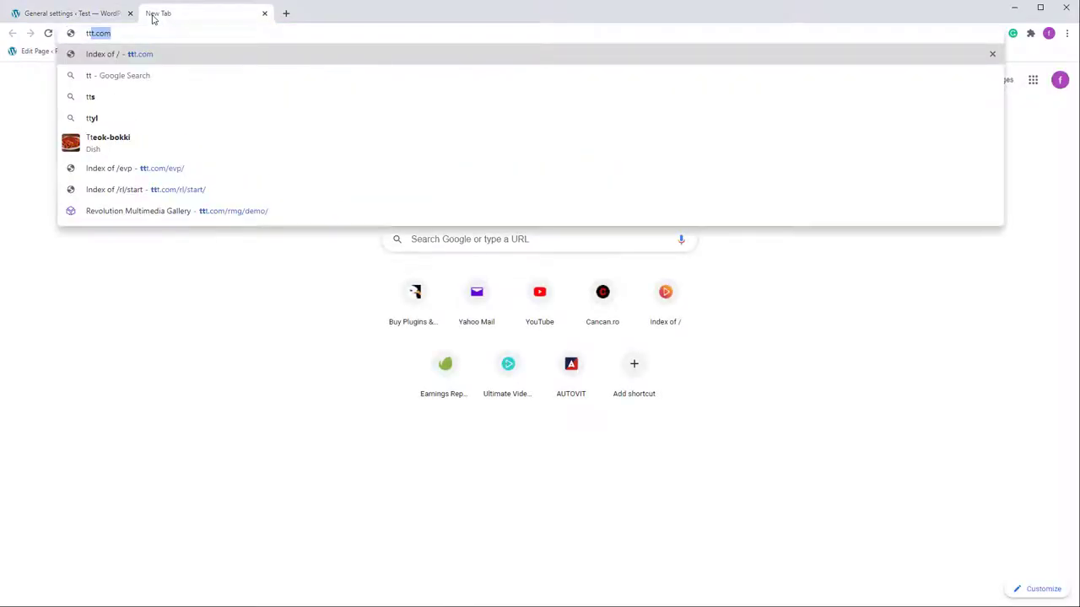
pyautogui.press('Return')
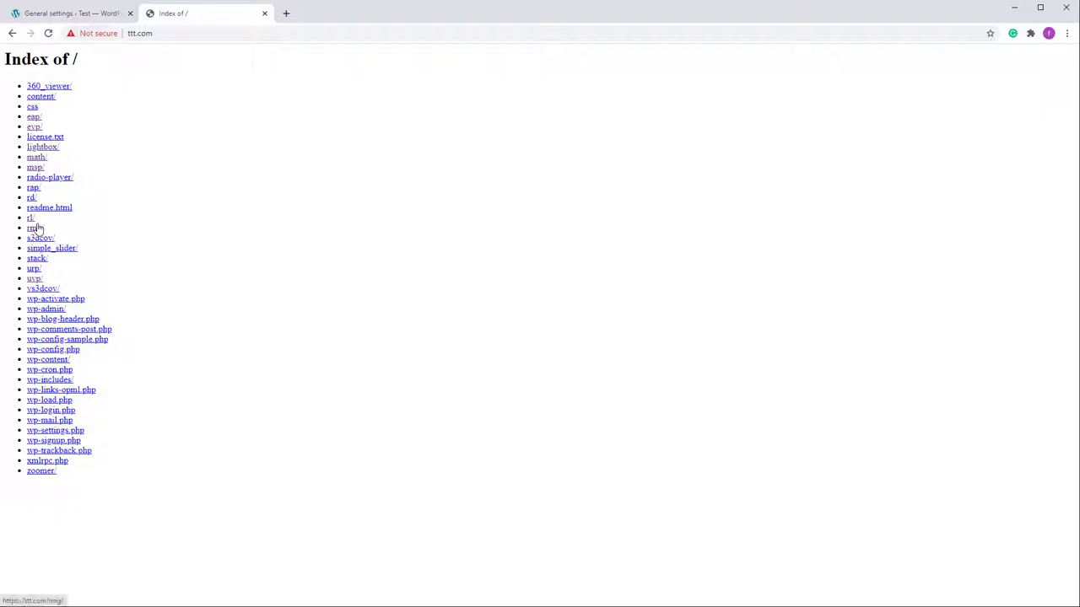
pyautogui.click(36, 229)
pyautogui.click(37, 106)
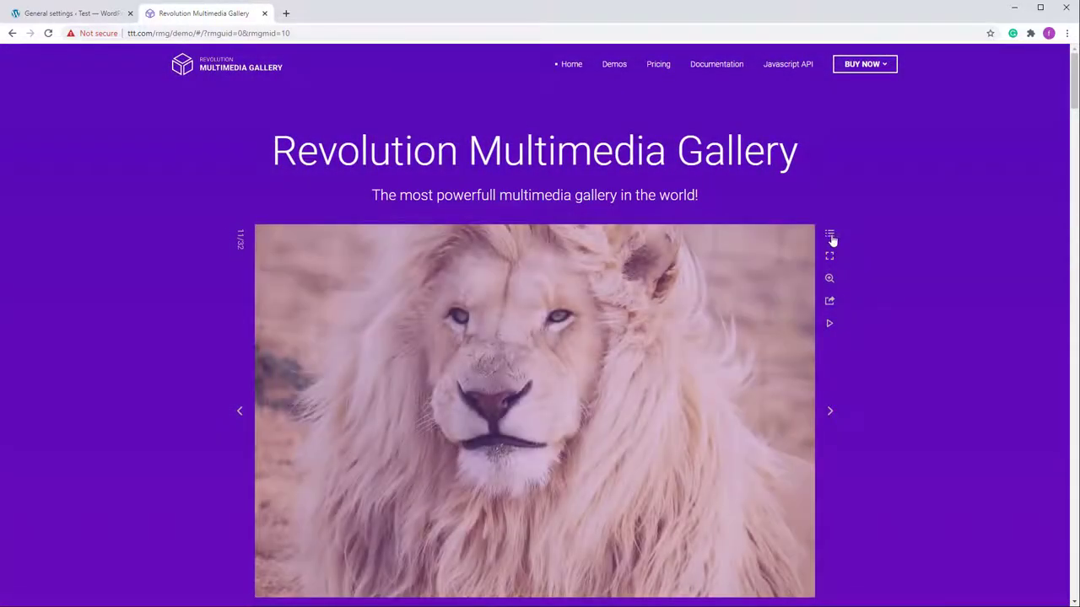
pyautogui.click(831, 237)
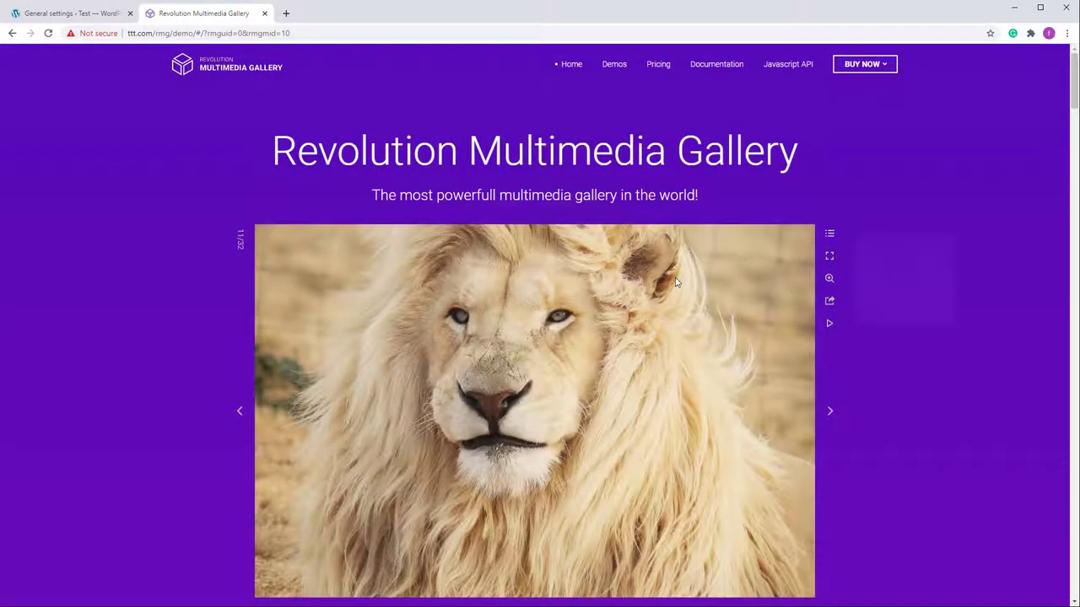
pyautogui.click(91, 16)
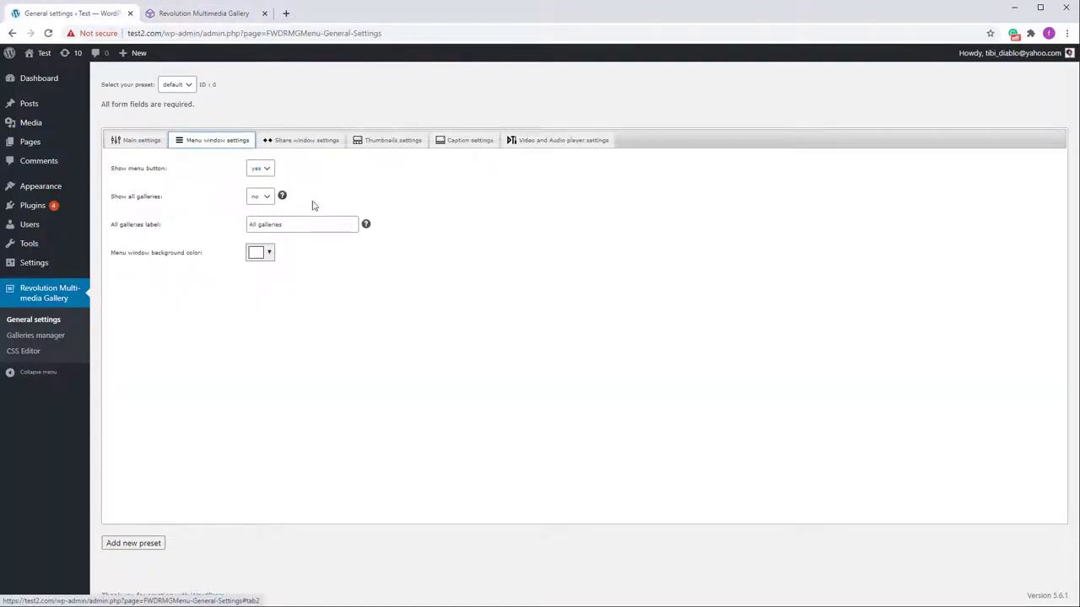
# - Compare the Share window and Thumbnails settings tabs against the demo's share panel and thumbnails
pyautogui.click(311, 142)
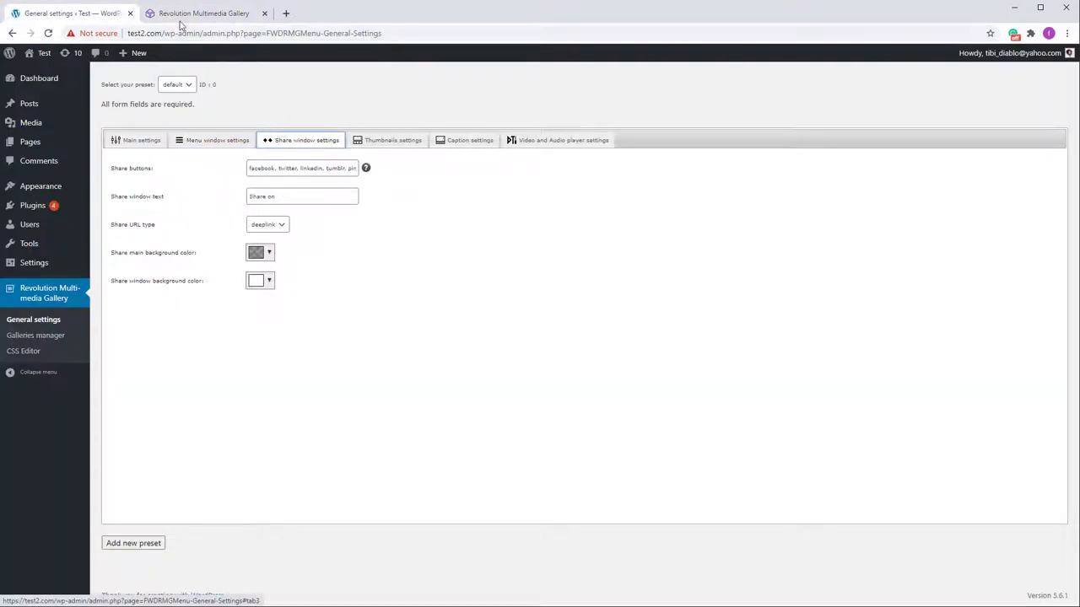
pyautogui.click(180, 19)
pyautogui.click(829, 303)
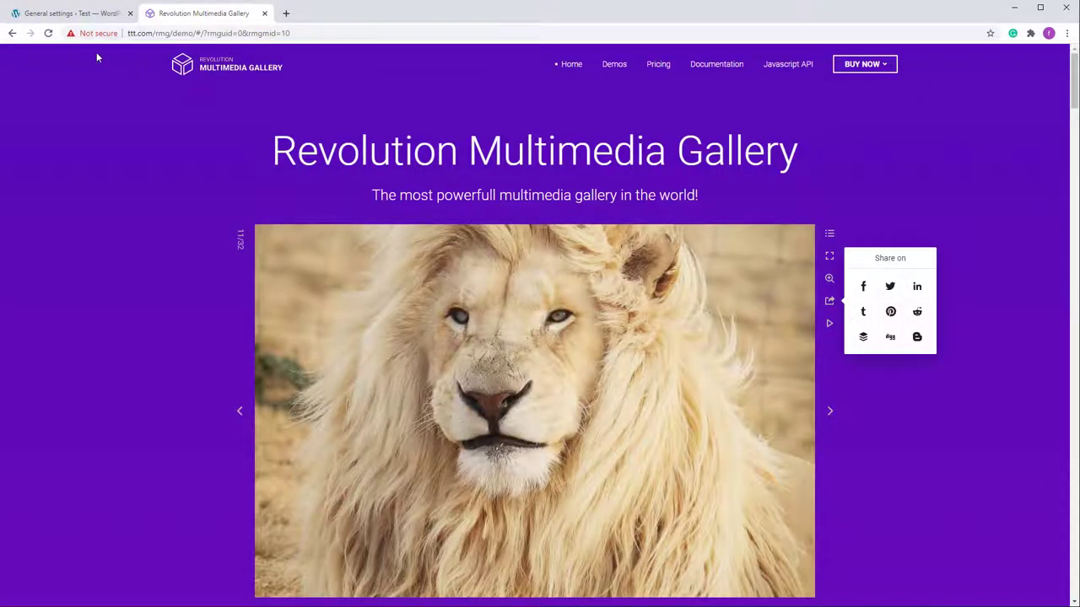
pyautogui.click(79, 13)
pyautogui.click(384, 142)
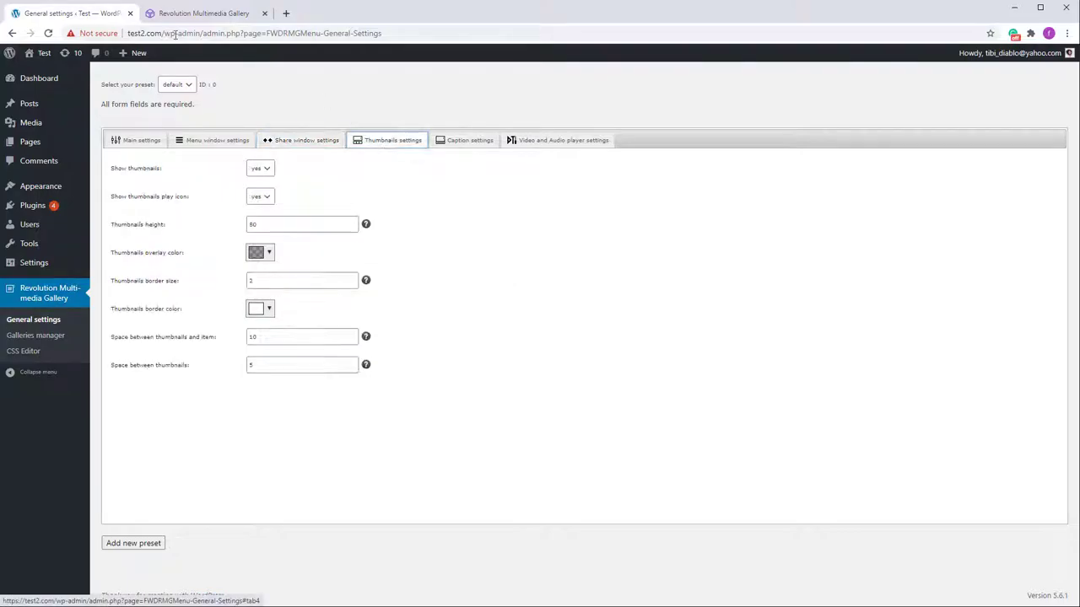
pyautogui.click(181, 12)
pyautogui.scroll(-3, 683, 445)
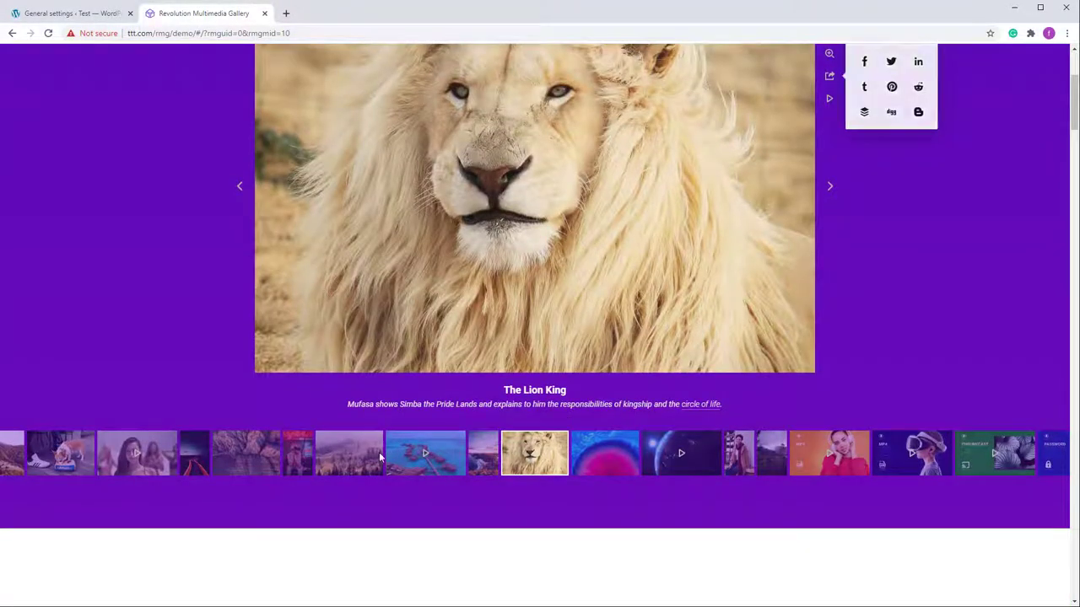
pyautogui.scroll(2, 135, 44)
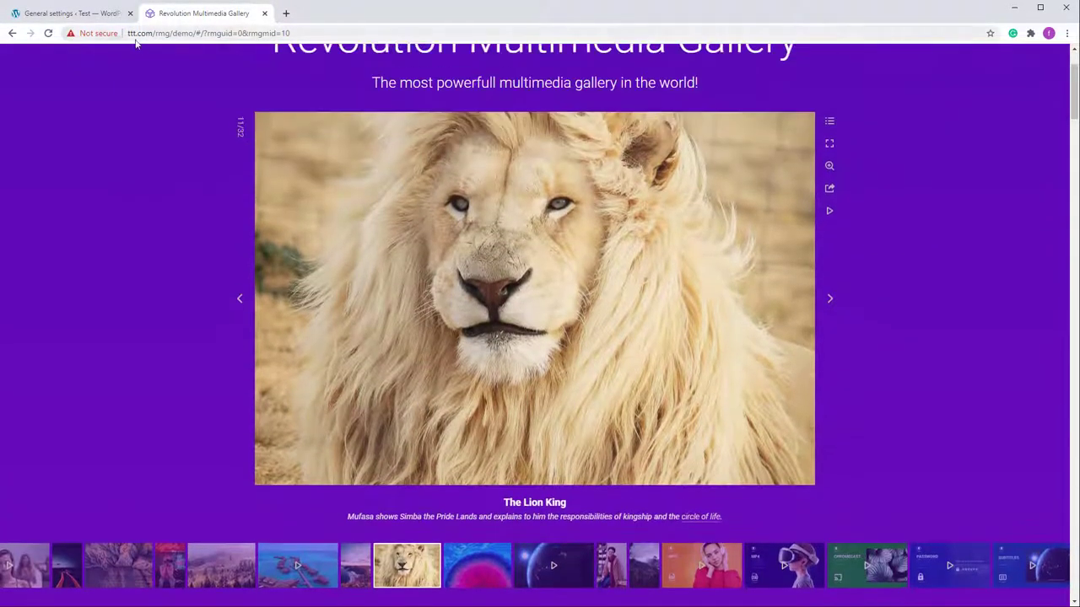
pyautogui.click(93, 14)
# - Review the Caption and Video and audio player settings tabs alongside the demo
pyautogui.click(481, 142)
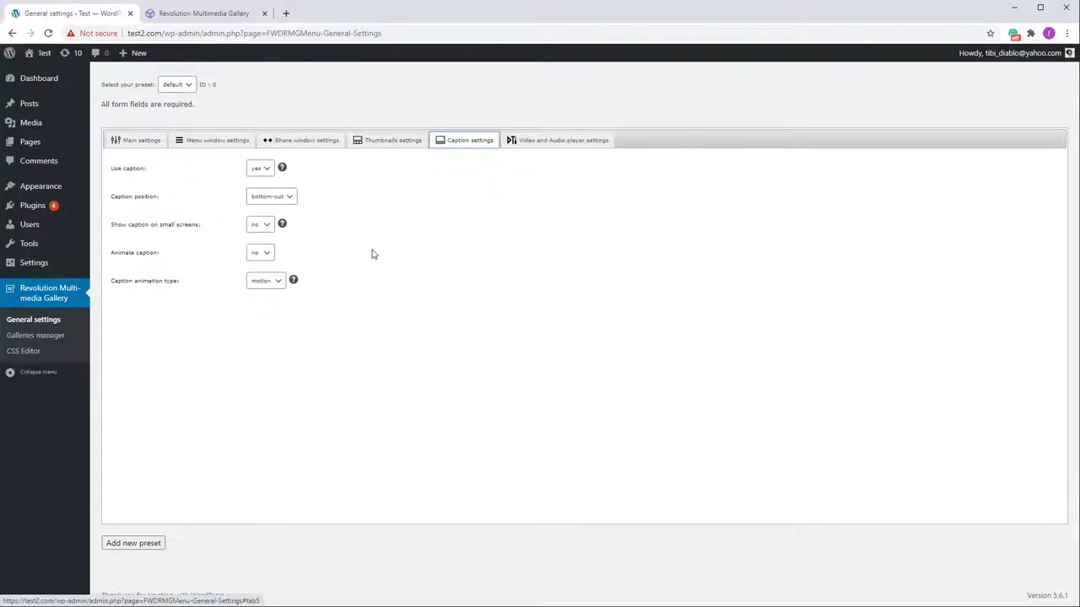
pyautogui.click(209, 14)
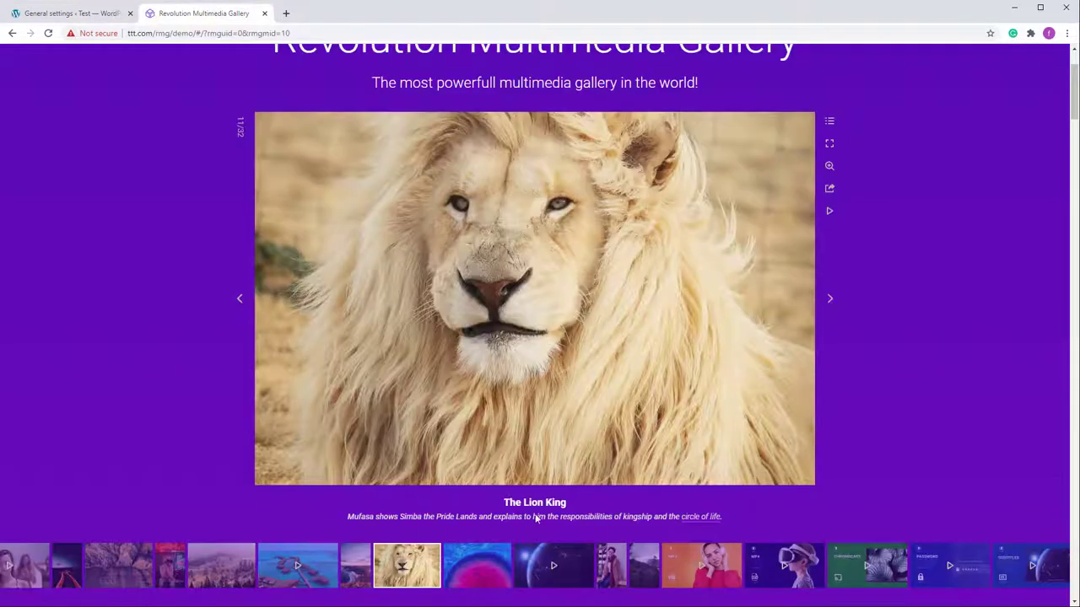
pyautogui.click(63, 13)
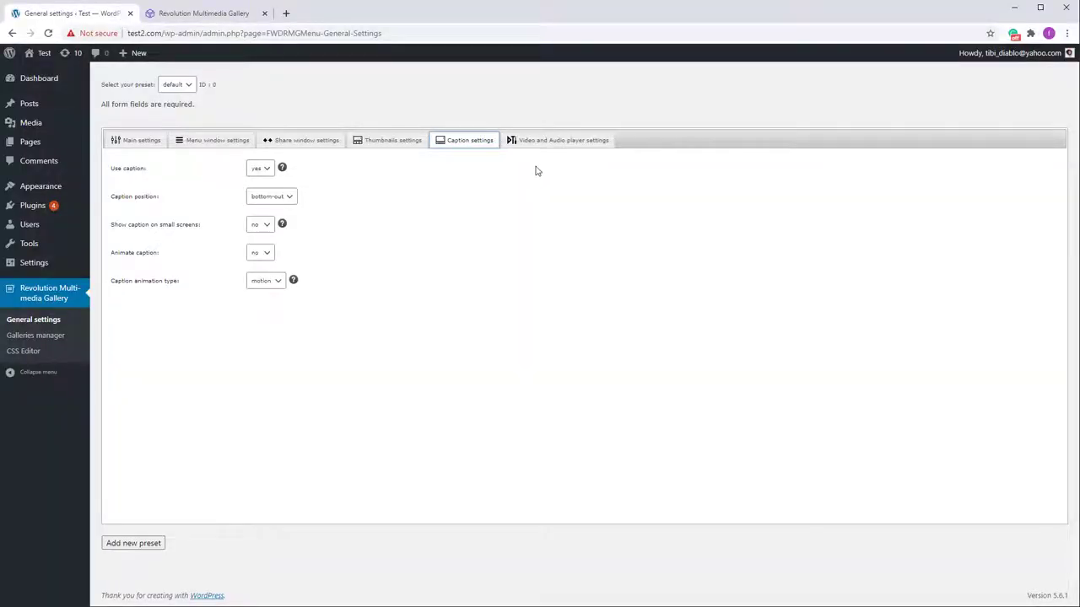
pyautogui.click(560, 141)
pyautogui.click(204, 14)
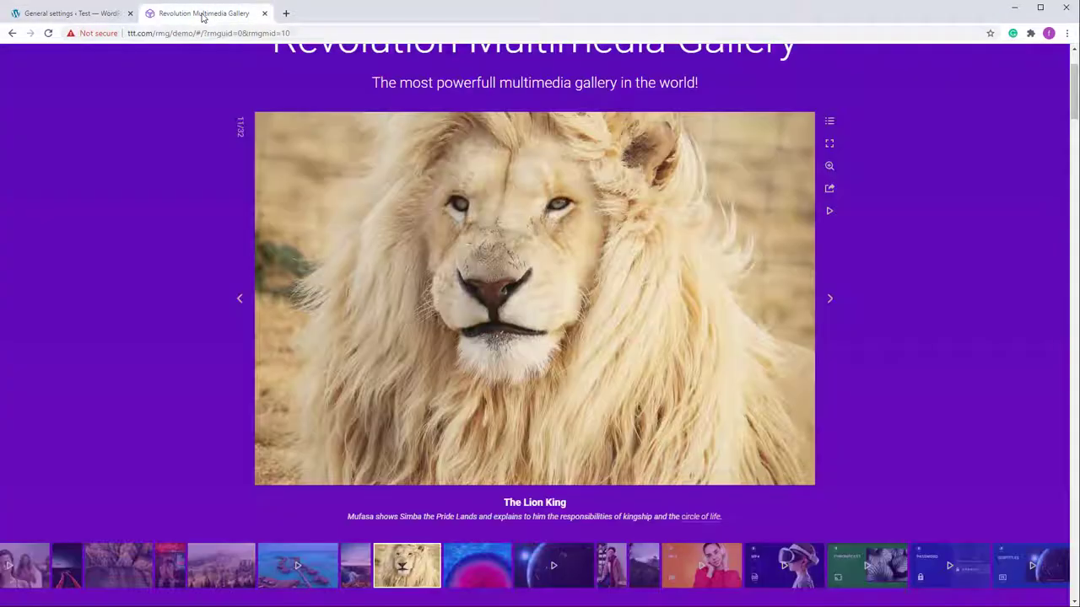
# - In the demo, show the Earth video slide, pause it and mute its sound
pyautogui.click(553, 565)
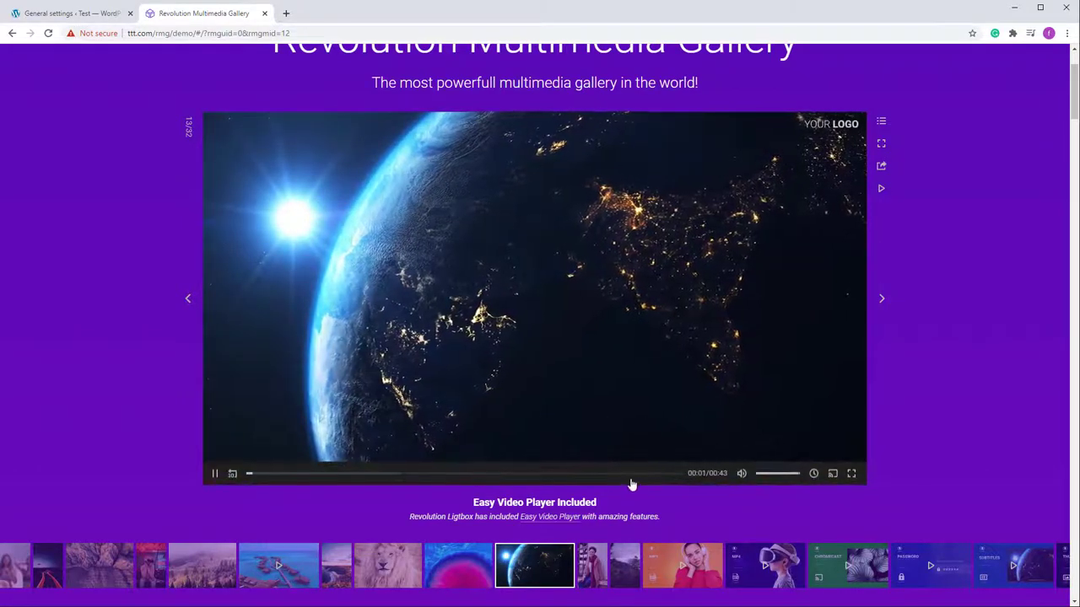
pyautogui.click(741, 473)
pyautogui.click(480, 357)
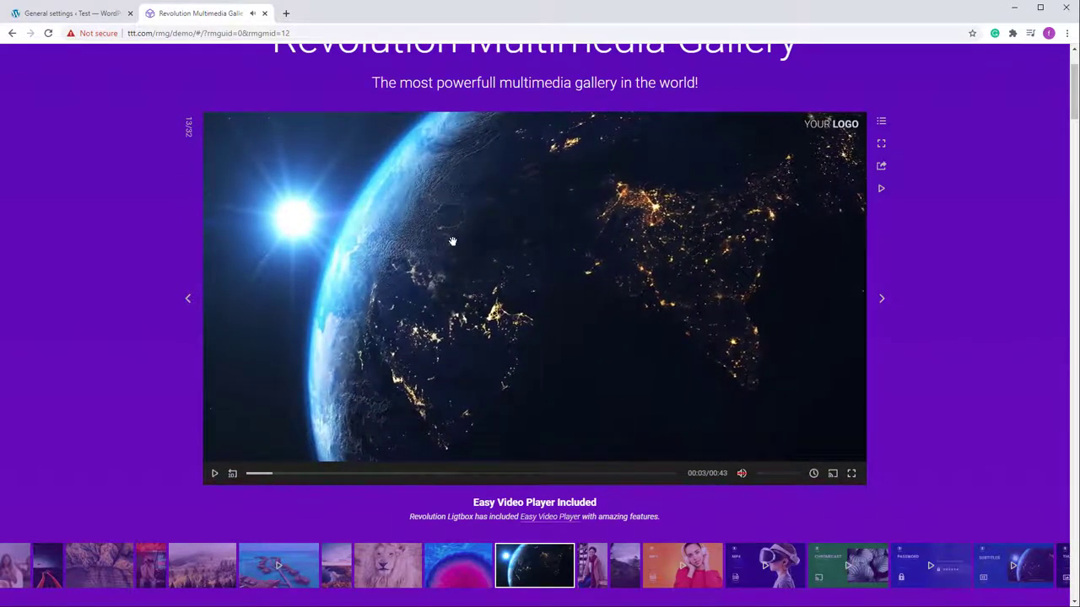
# - View the preset's main settings, open the empty Galleries manager, then open the demo's gallery list
pyautogui.click(72, 15)
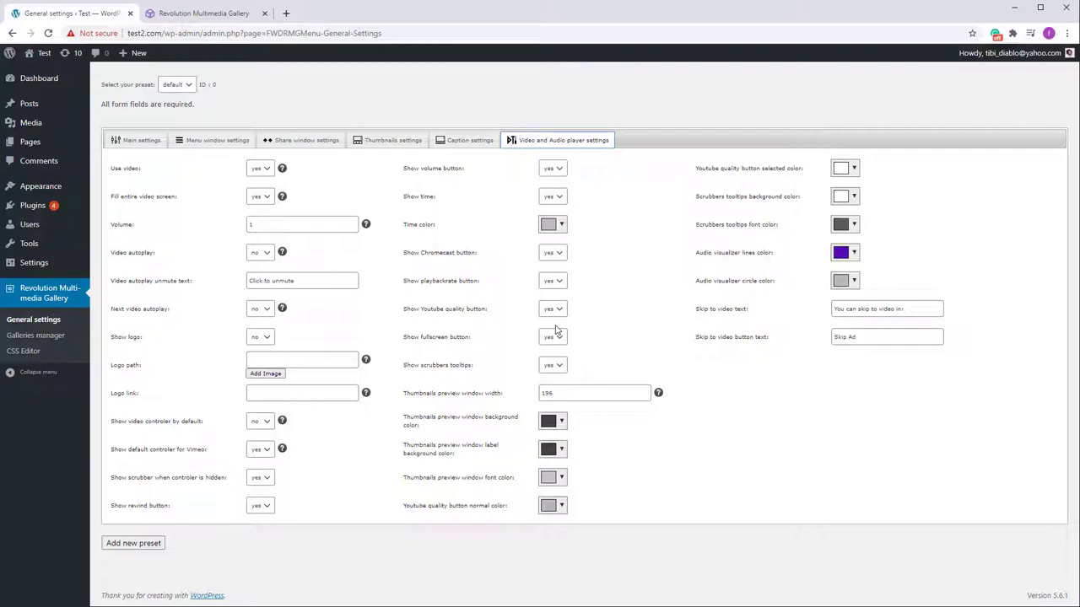
pyautogui.click(139, 140)
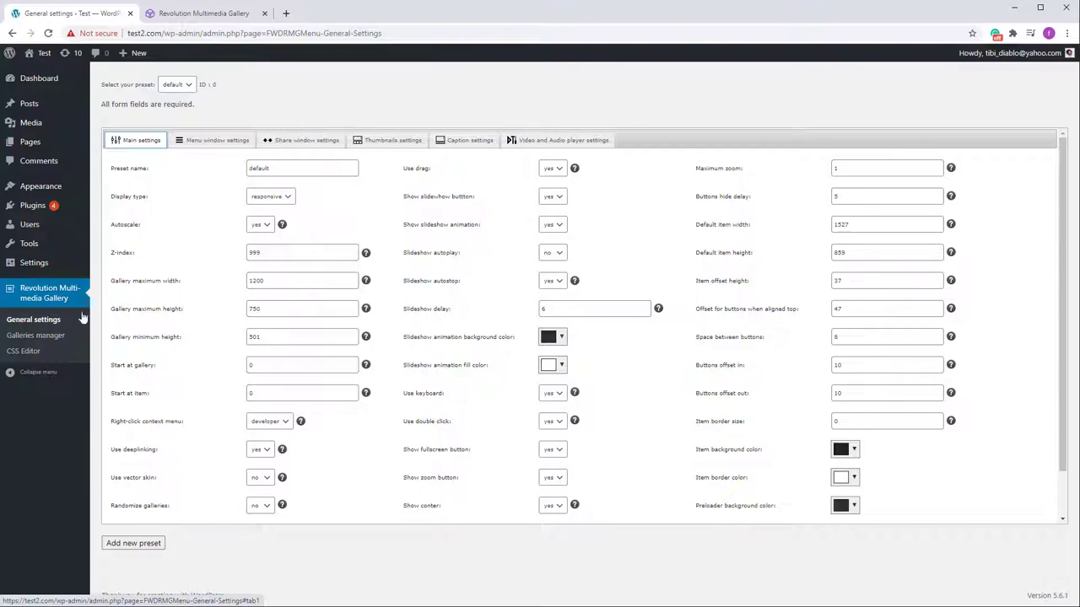
pyautogui.click(46, 340)
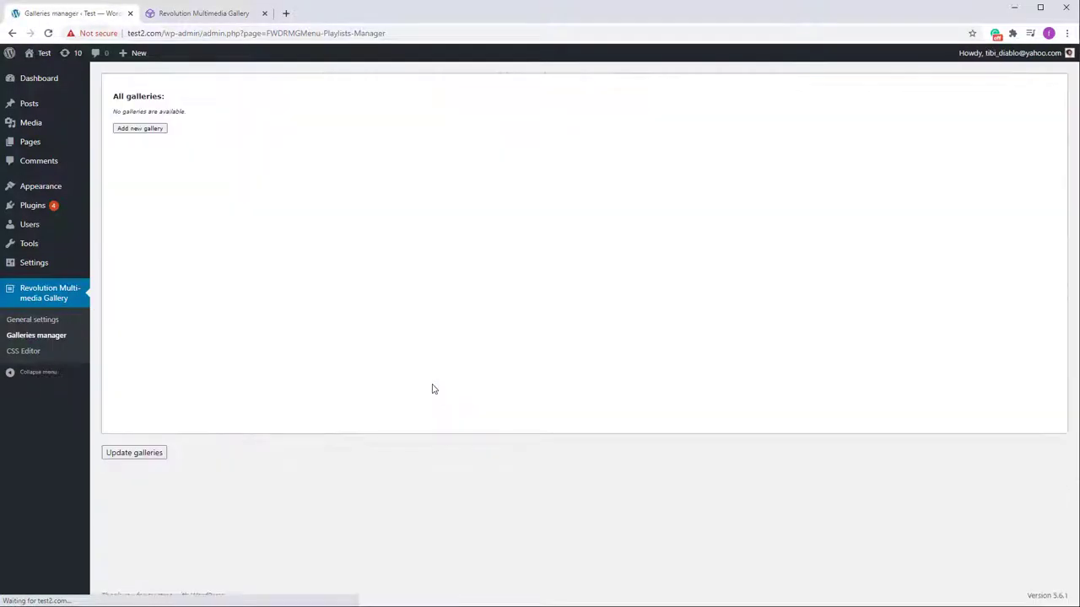
pyautogui.click(187, 14)
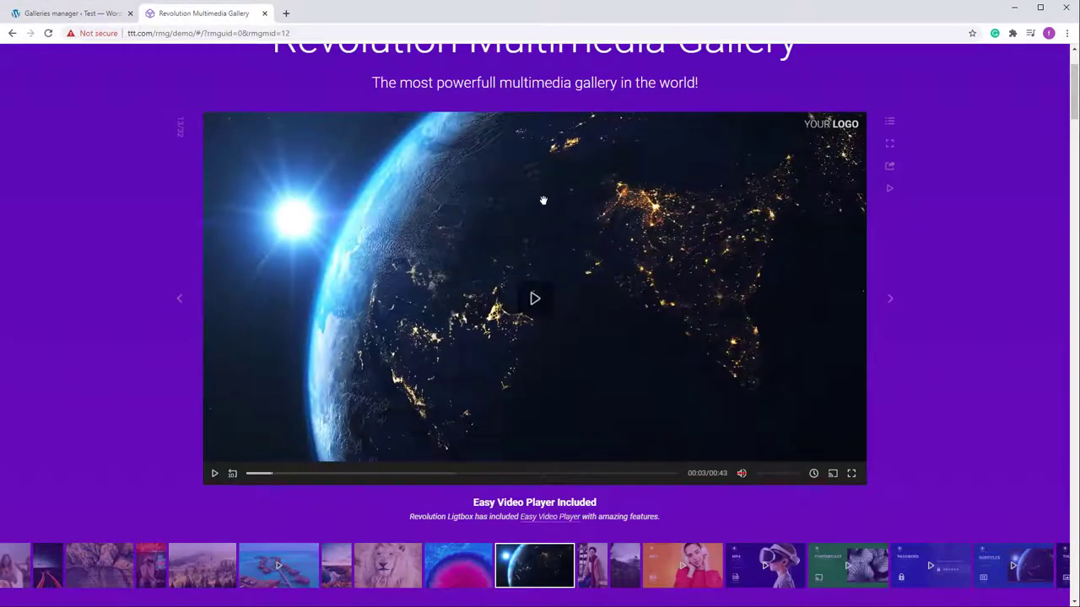
pyautogui.click(883, 123)
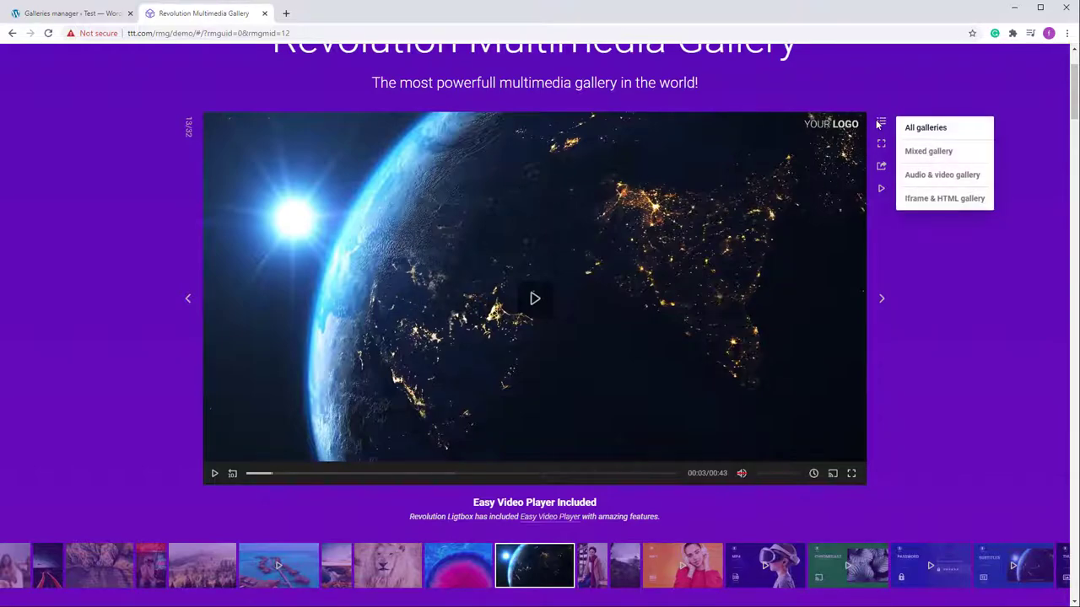
# - View the demo's Mixed, Audio & video and Iframe & HTML galleries, return to All galleries, then to WordPress
pyautogui.click(944, 164)
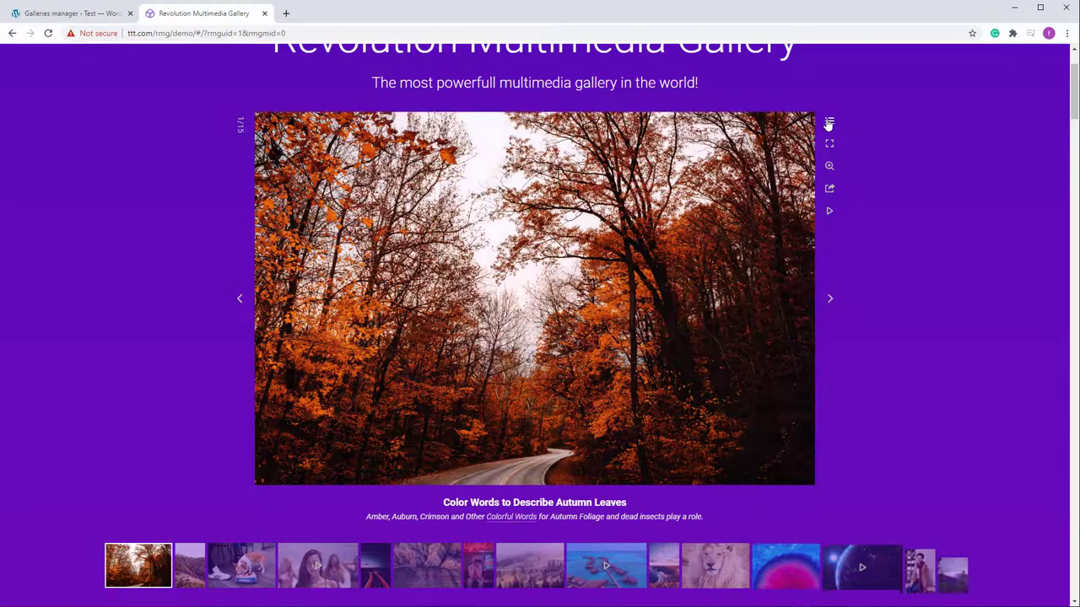
pyautogui.click(830, 121)
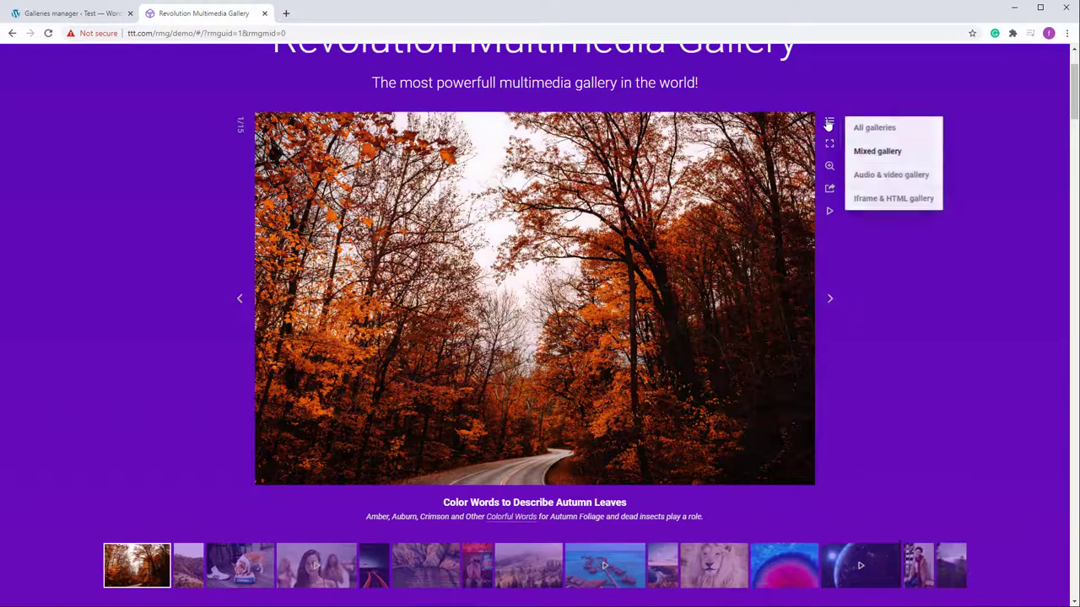
pyautogui.click(908, 176)
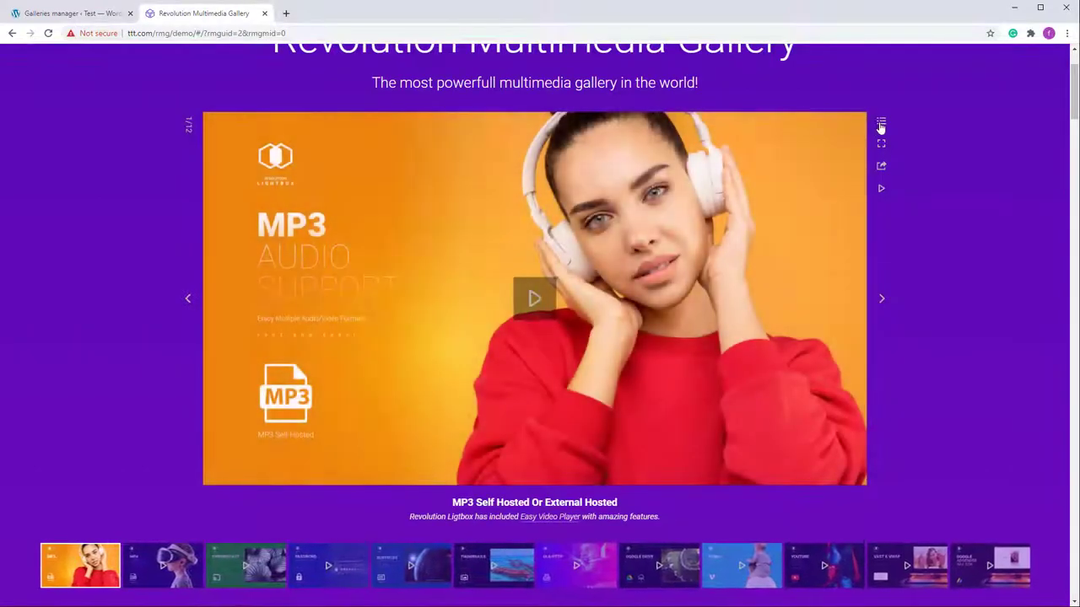
pyautogui.click(881, 123)
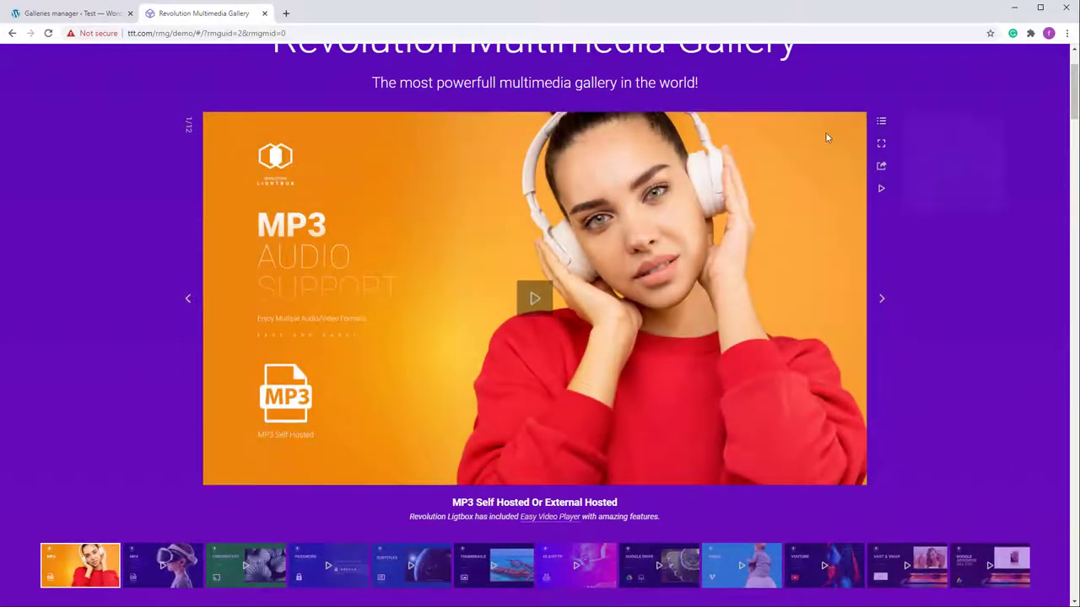
pyautogui.click(948, 202)
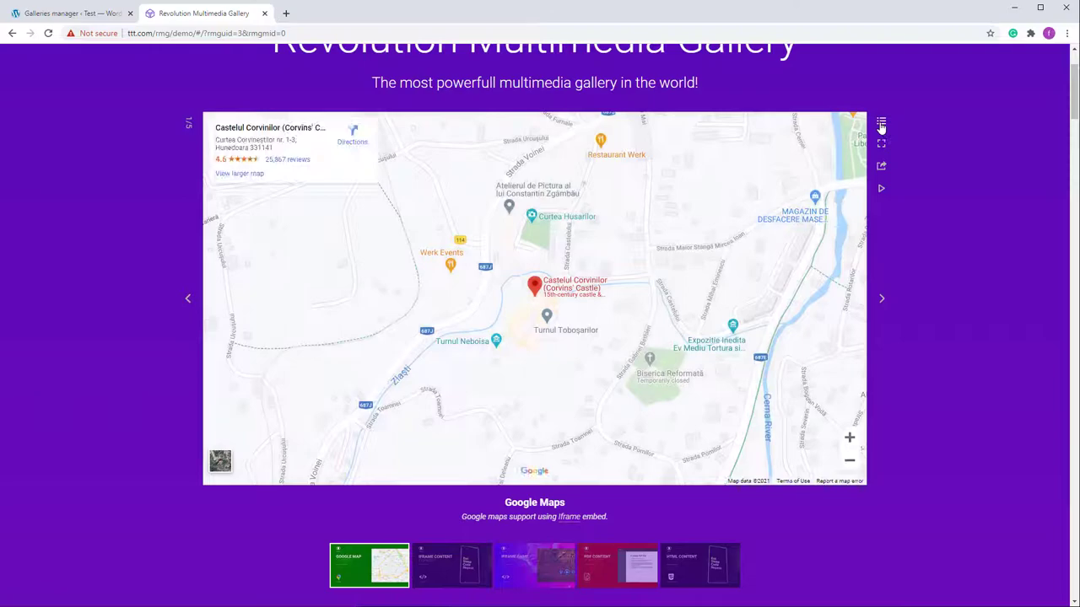
pyautogui.click(880, 122)
pyautogui.click(903, 148)
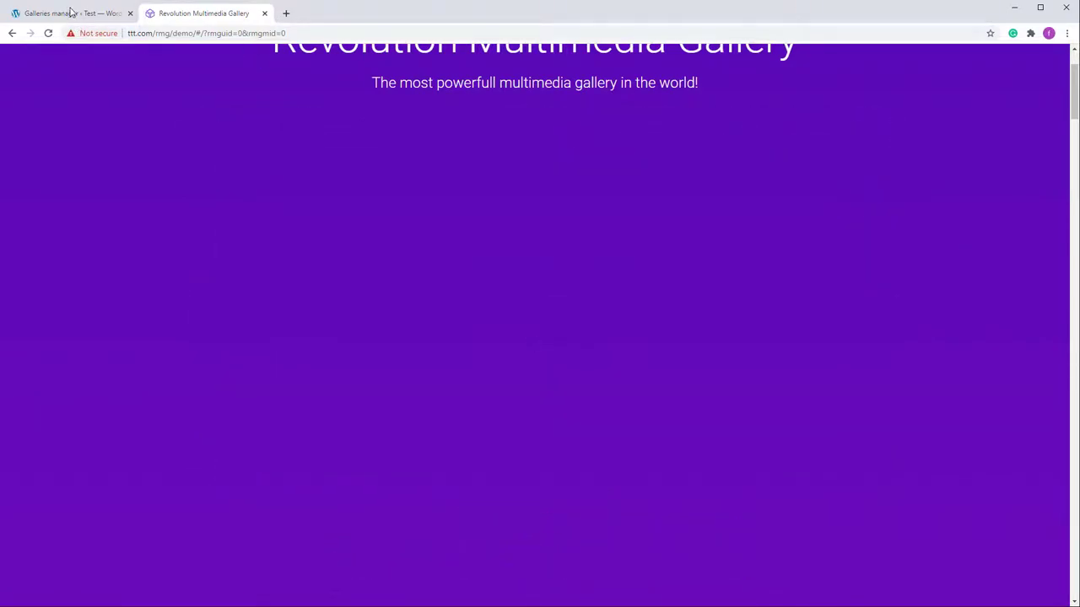
pyautogui.click(87, 14)
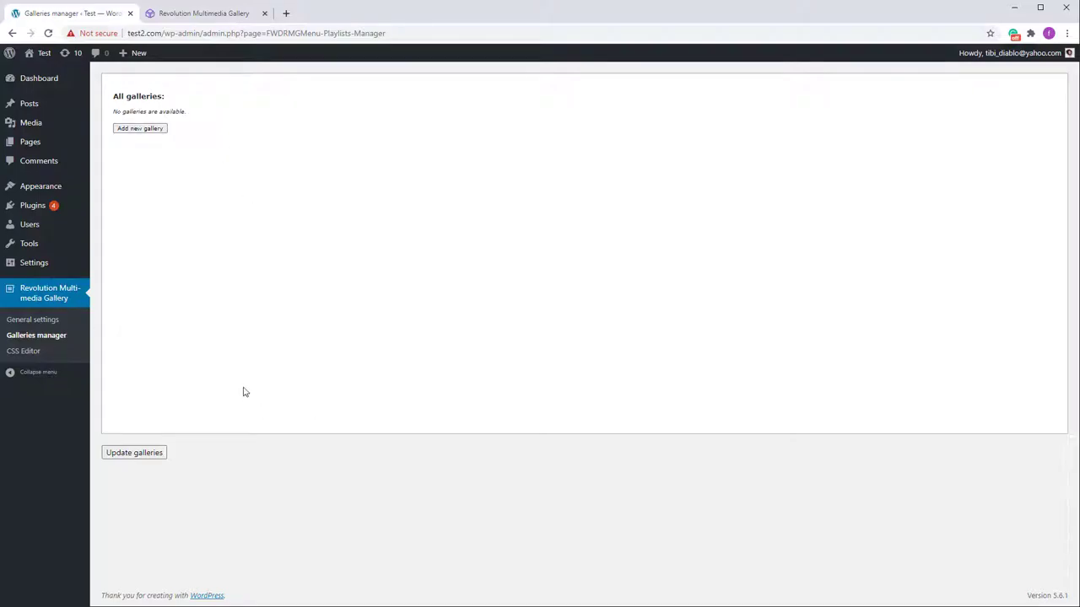
# - Open the CSS Editor and scroll through the fwdrmg.css contents
pyautogui.click(30, 352)
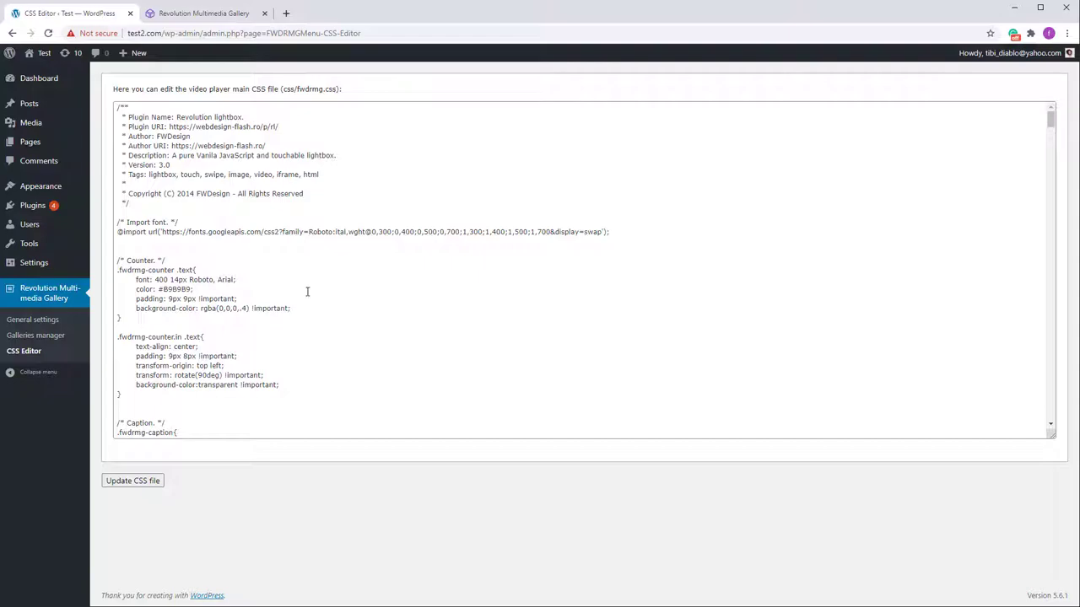
pyautogui.scroll(-9, 307, 292)
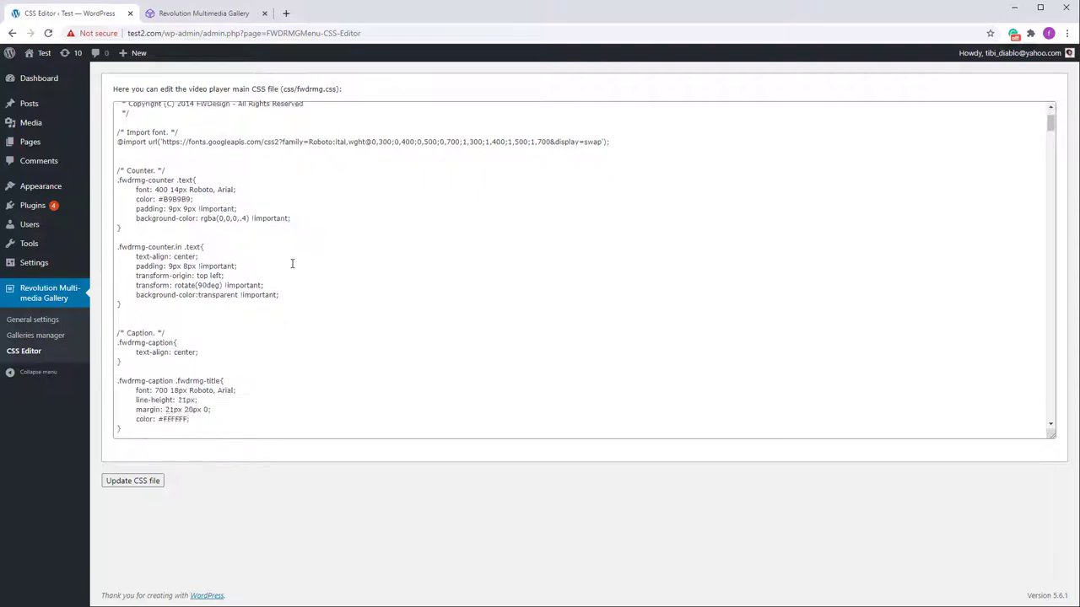
pyautogui.scroll(-3, 292, 263)
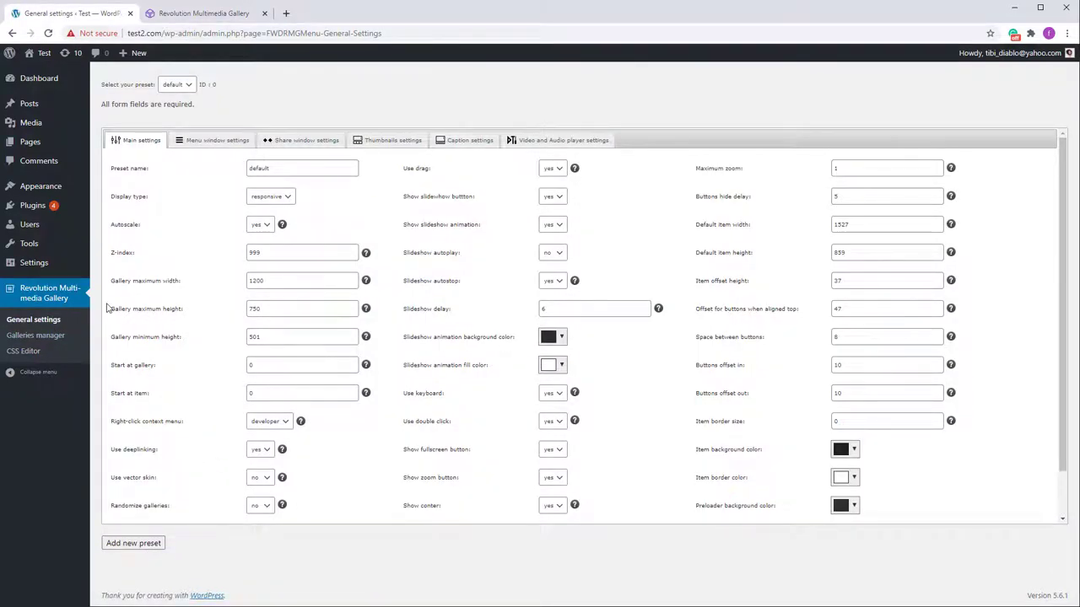
# - Save the settings as a new preset named 'my preset' and load it from the preset dropdown
pyautogui.click(187, 88)
pyautogui.click(371, 93)
pyautogui.doubleClick(288, 169)
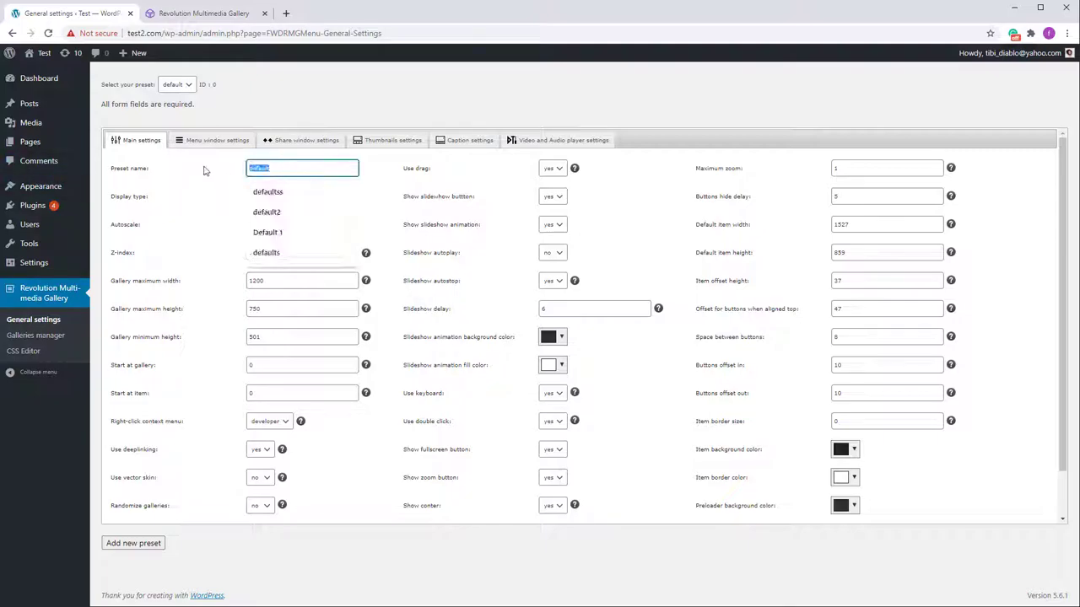
pyautogui.write('my preset')
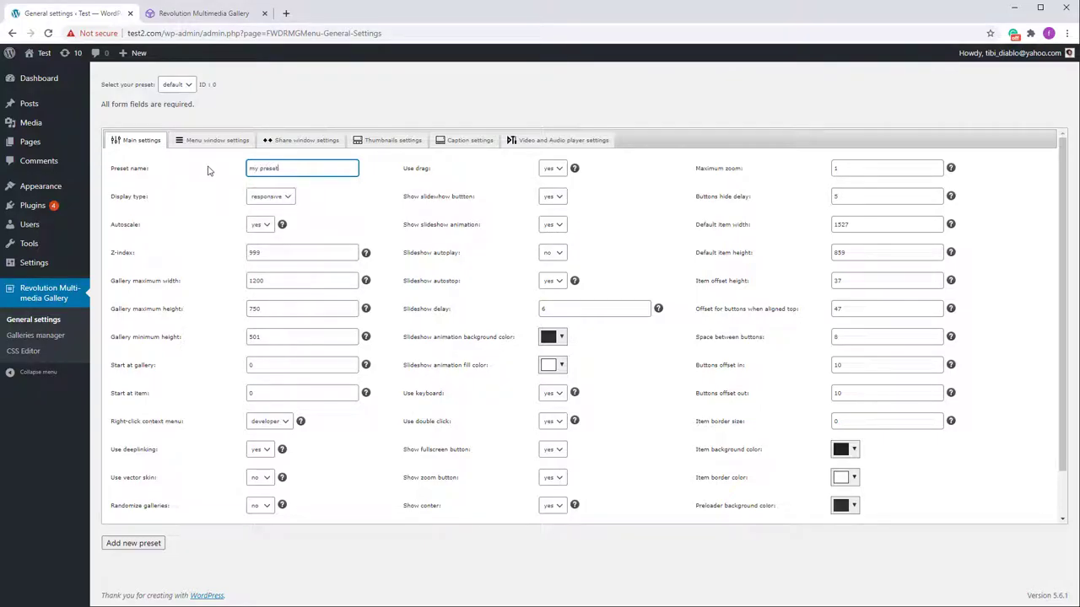
pyautogui.click(141, 545)
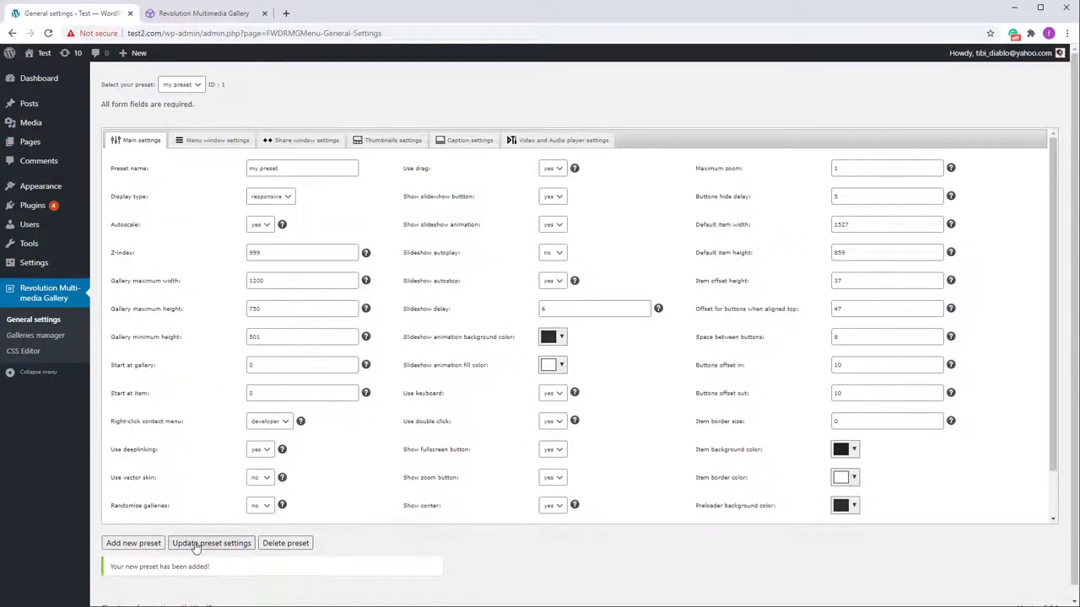
pyautogui.click(286, 544)
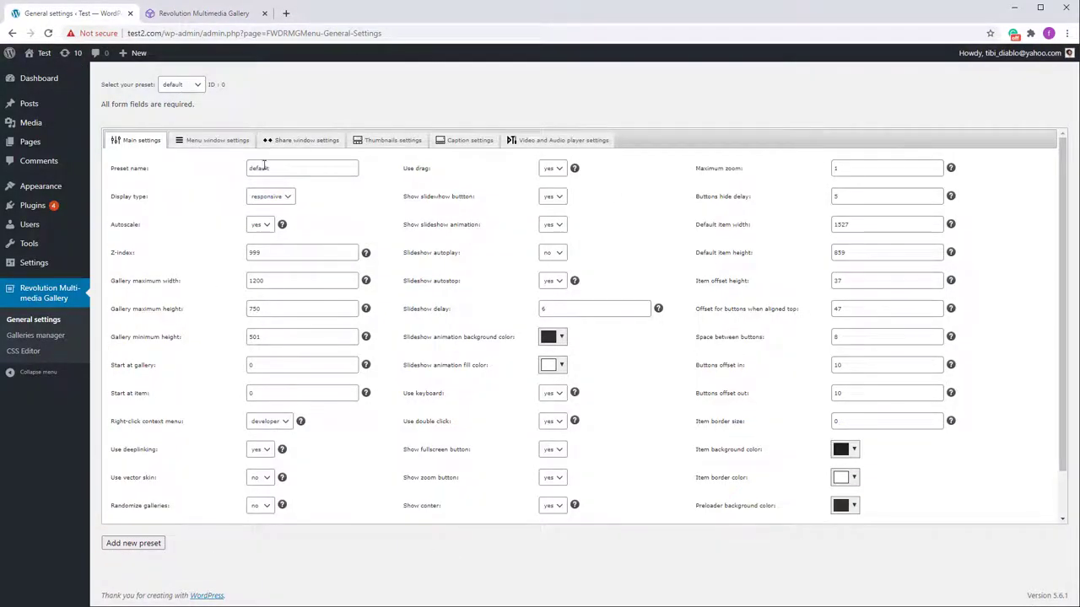
pyautogui.click(195, 87)
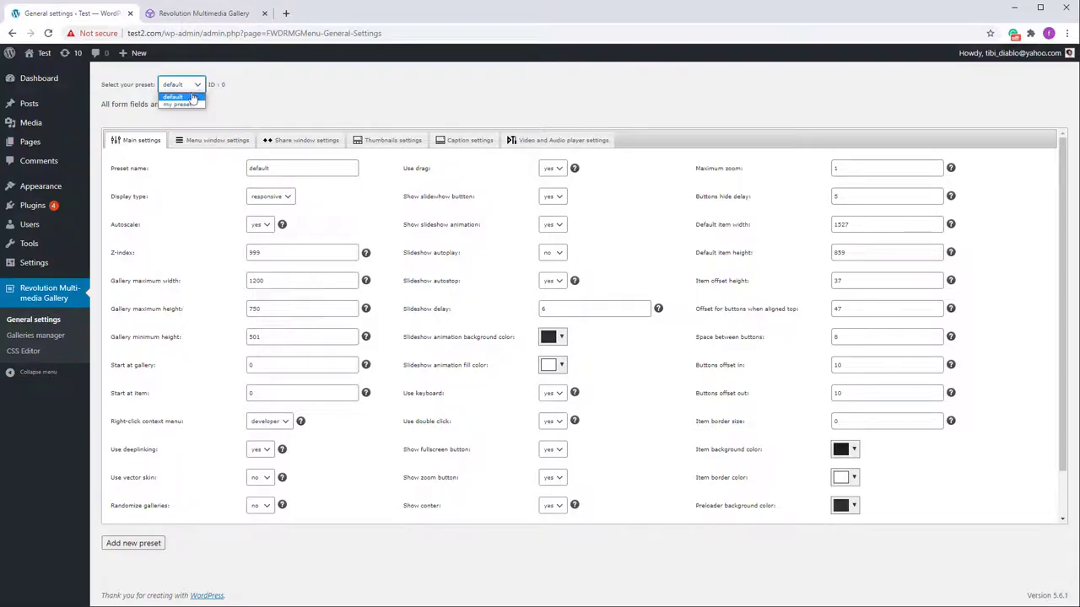
pyautogui.click(179, 104)
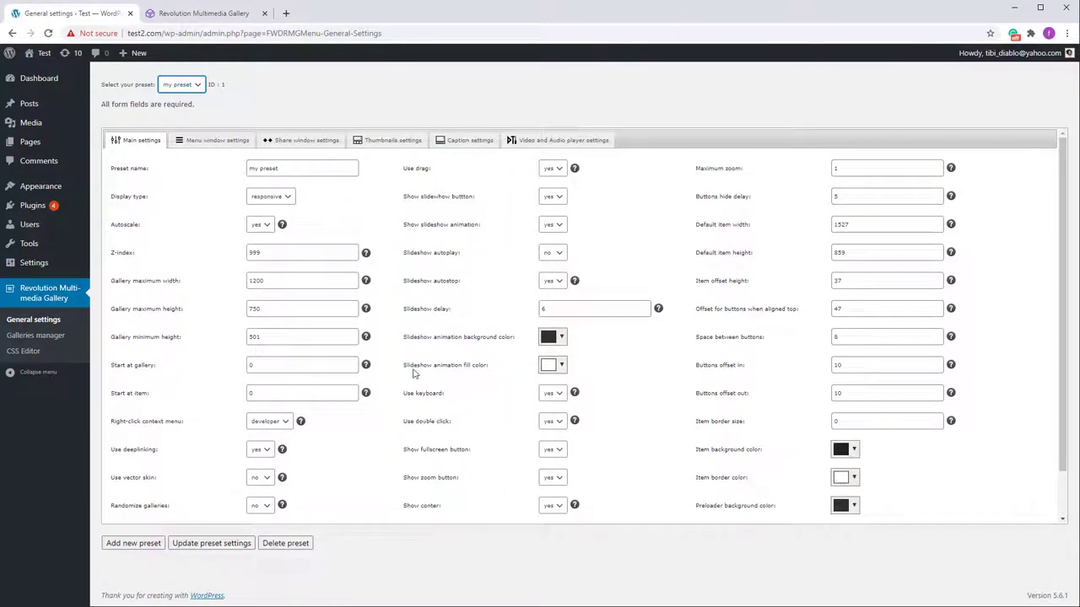
# - Create a gallery named 'Gallery 1' in the Galleries manager
pyautogui.click(51, 337)
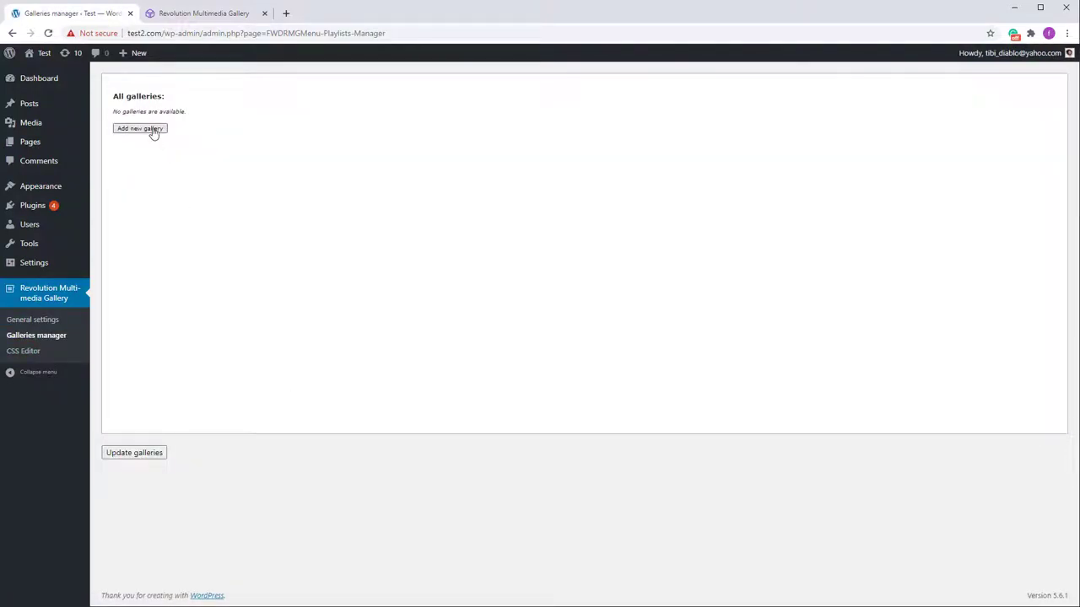
pyautogui.click(149, 128)
pyautogui.click(513, 325)
pyautogui.write('Gal')
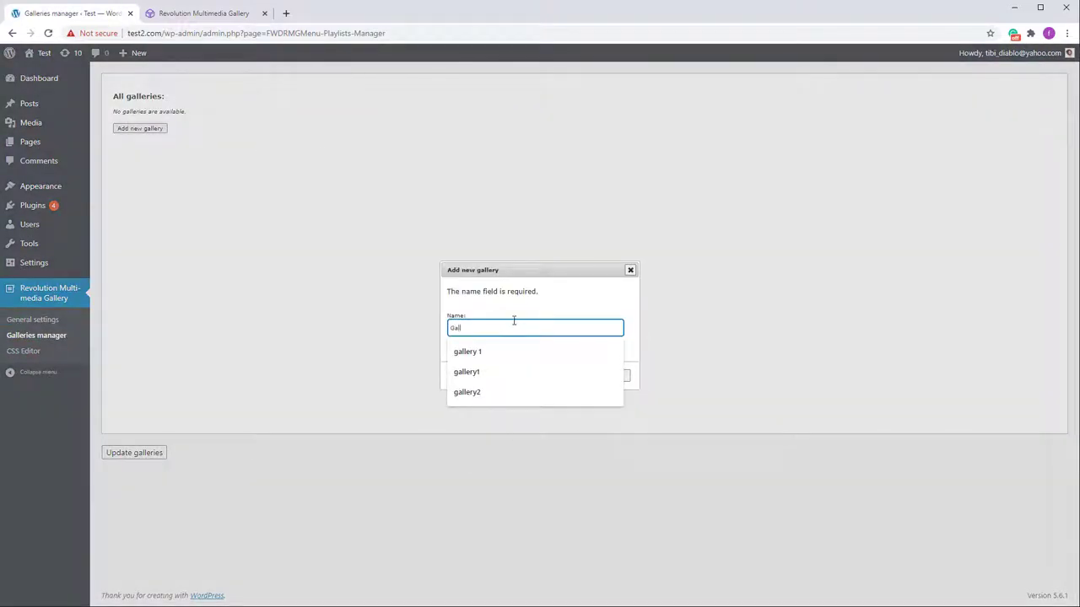
pyautogui.write('lery 1')
pyautogui.click(582, 380)
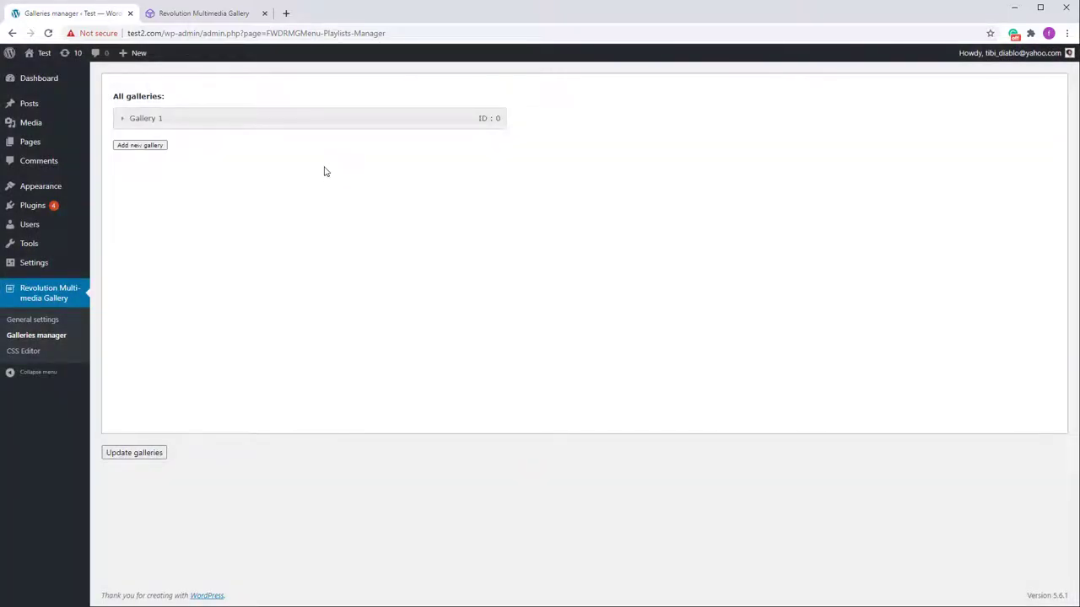
# - Add a nested gallery, also named 'Gallery 1', inside it
pyautogui.click(315, 118)
pyautogui.click(145, 150)
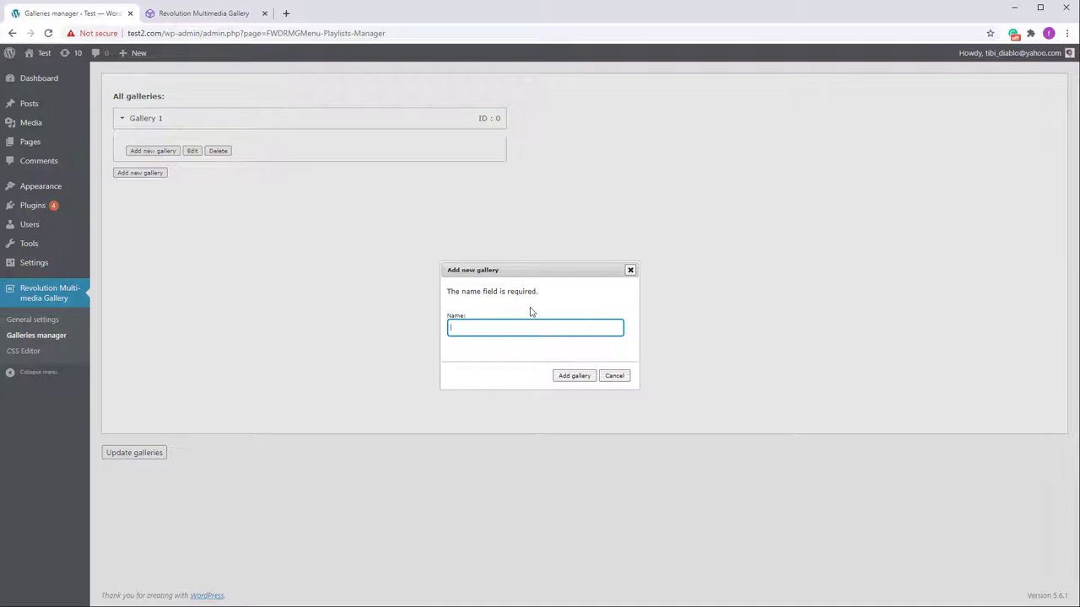
pyautogui.write('G')
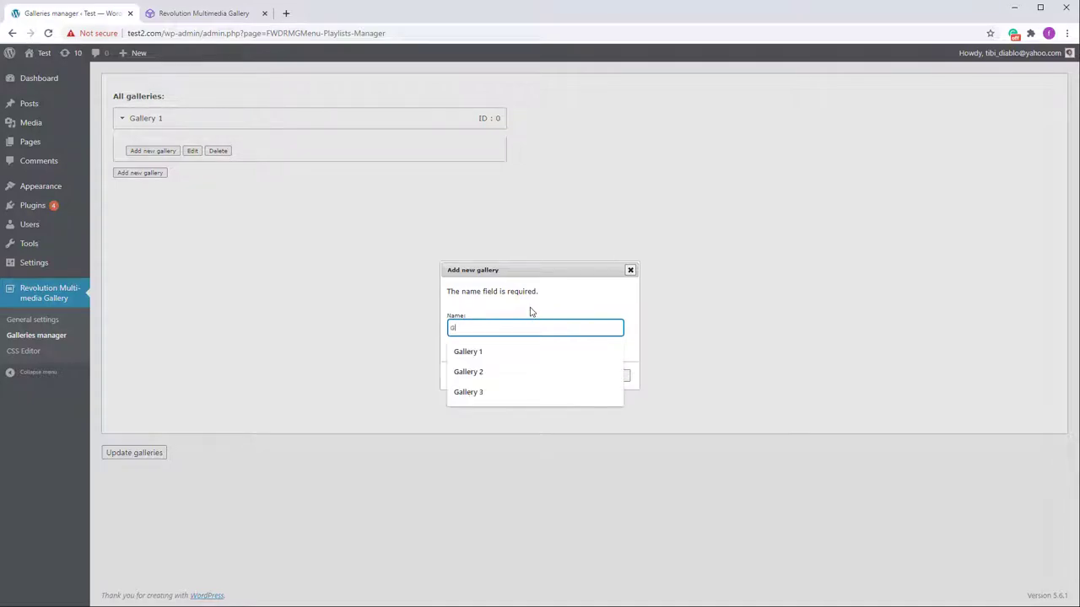
pyautogui.write('allery 1')
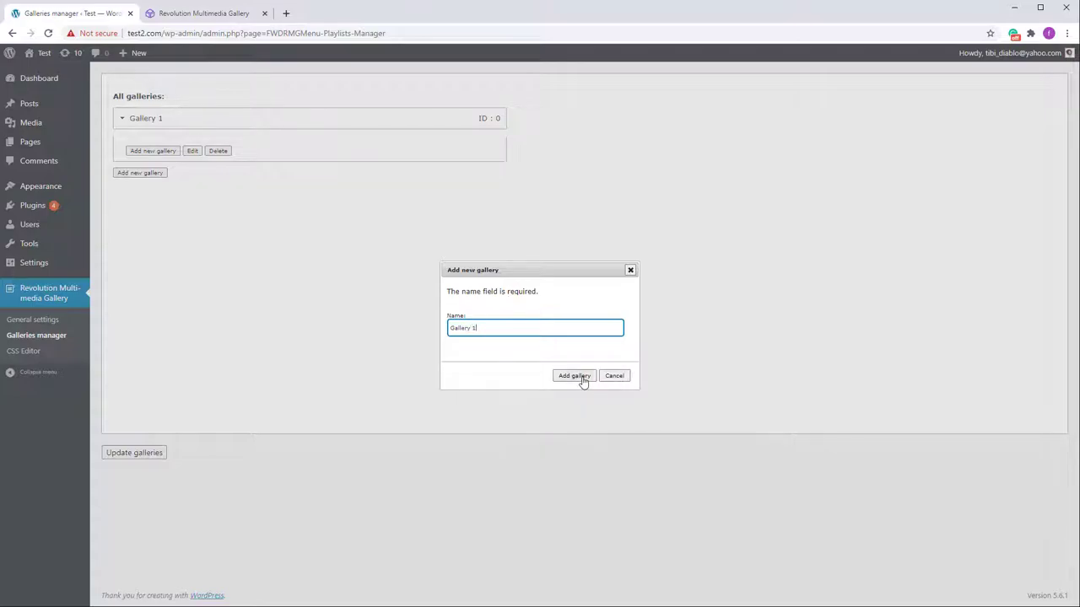
pyautogui.click(581, 377)
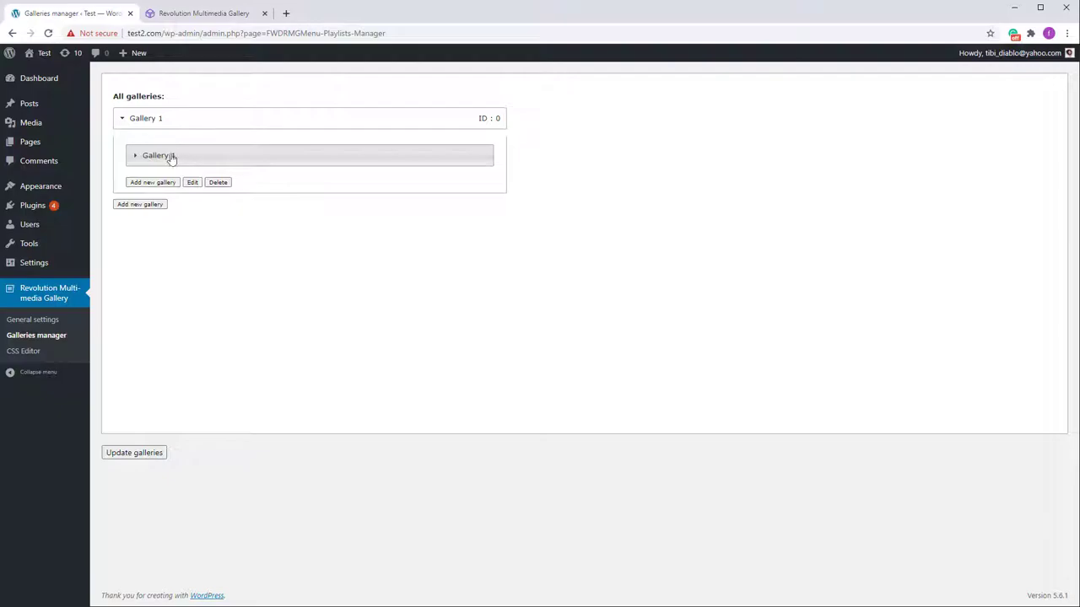
pyautogui.click(192, 17)
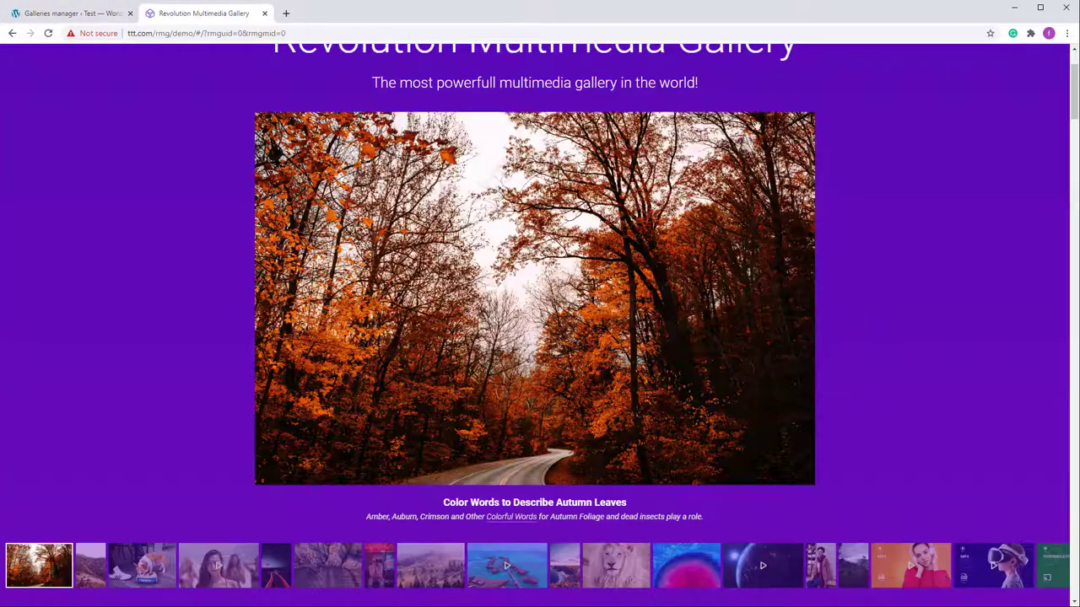
pyautogui.click(829, 122)
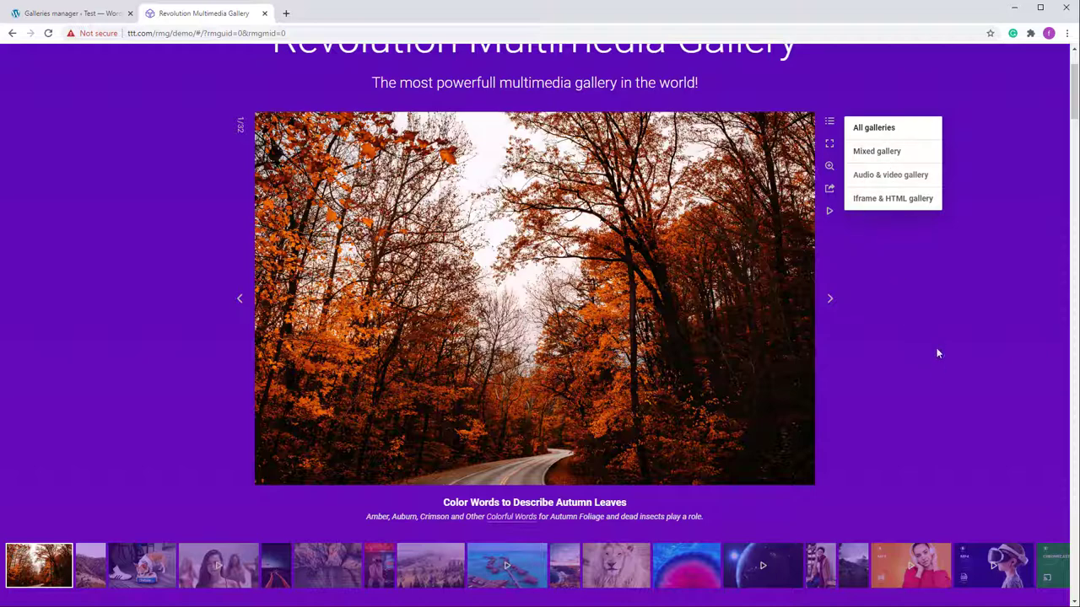
pyautogui.click(71, 14)
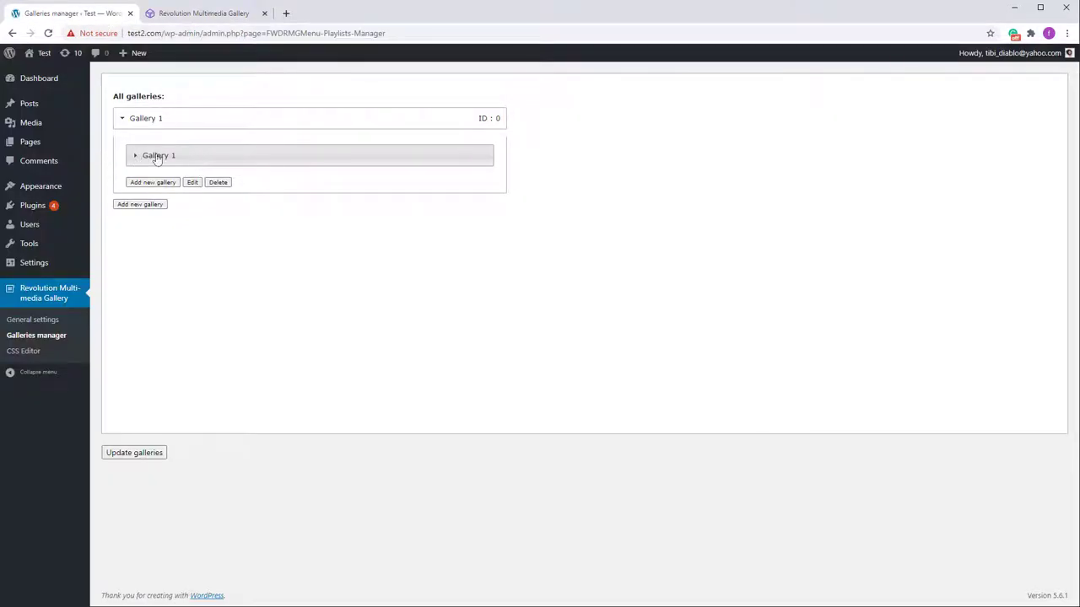
# - Add a new item named 'Image' to the nested Gallery 1
pyautogui.click(217, 156)
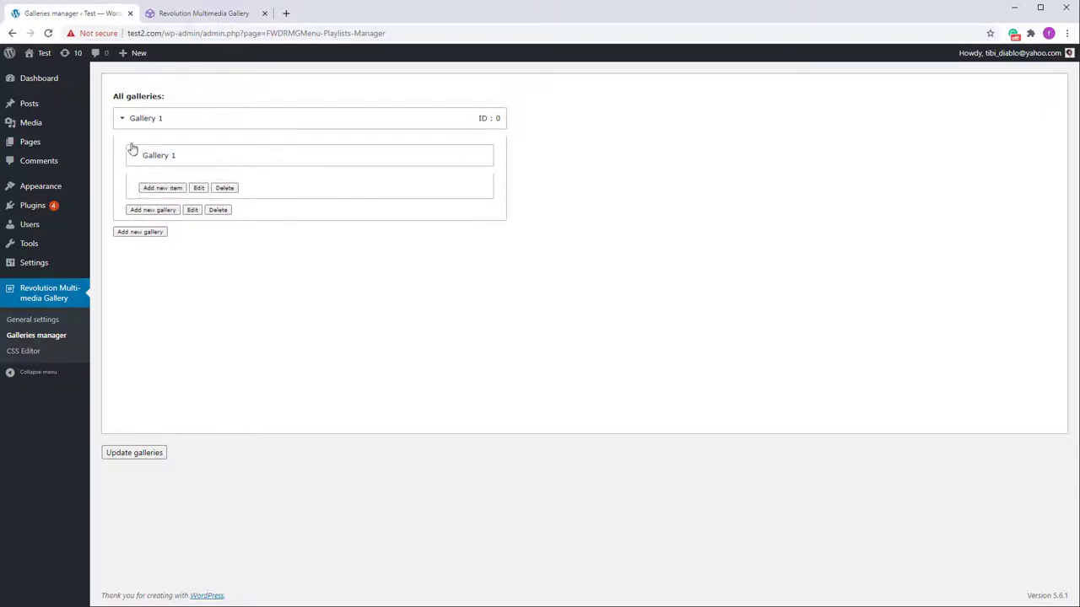
pyautogui.click(161, 187)
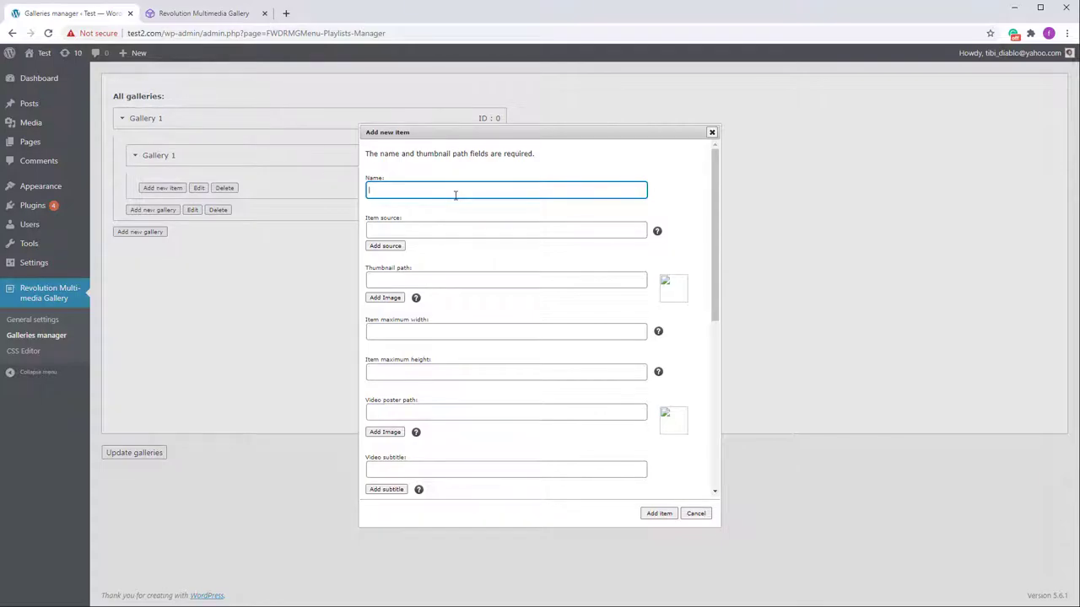
pyautogui.write('Image')
pyautogui.moveTo(419, 191); pyautogui.dragTo(359, 194)
# - Read the Item source help for the new item, then go back to the gallery demo page
pyautogui.scroll(-1, 522, 206)
pyautogui.click(407, 172)
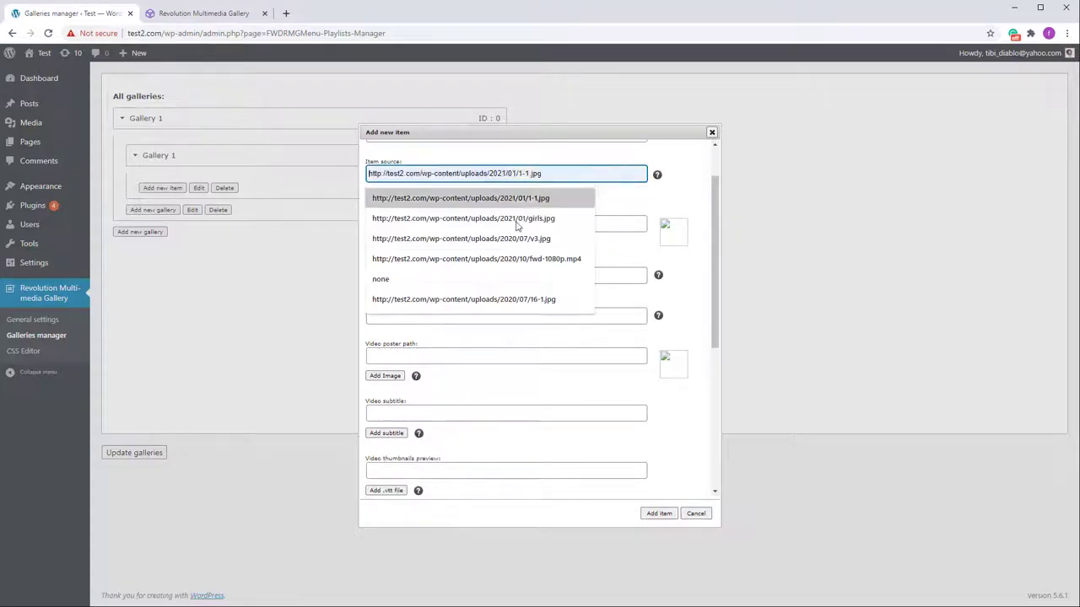
pyautogui.click(658, 175)
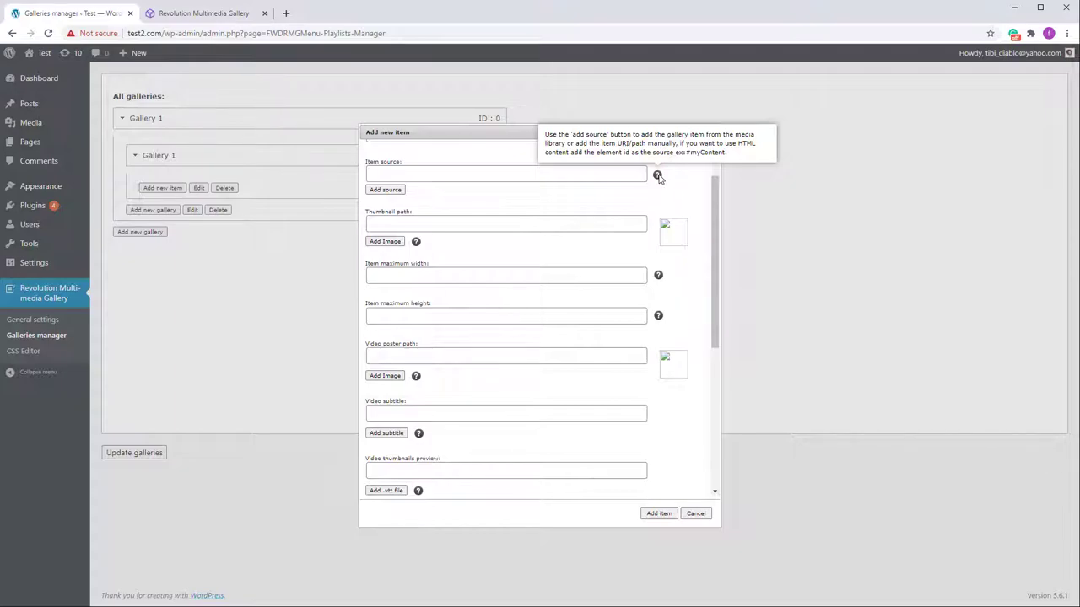
pyautogui.scroll(2, 610, 217)
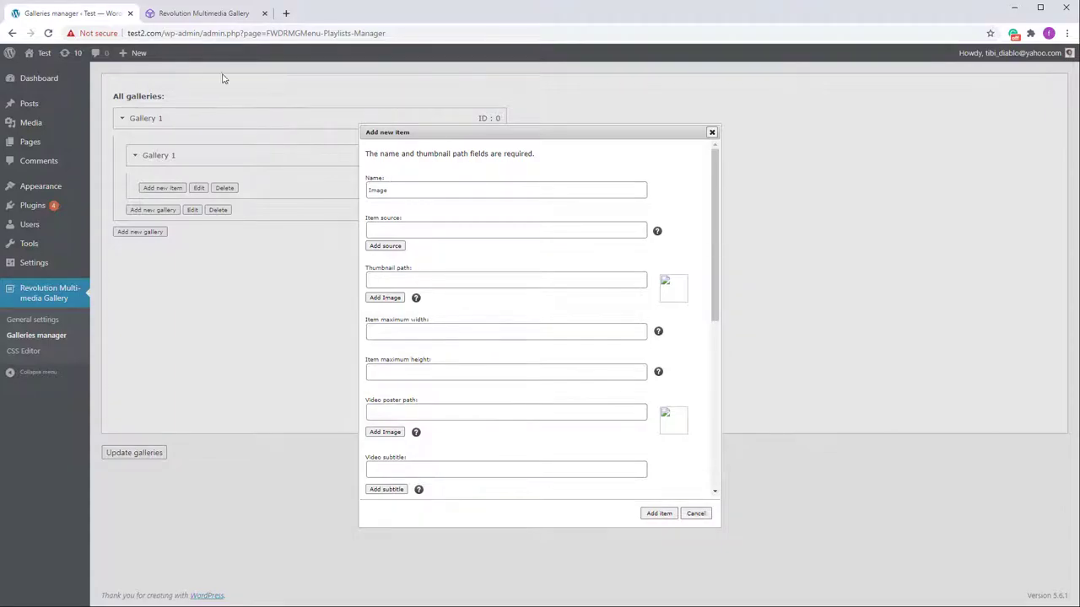
pyautogui.click(200, 13)
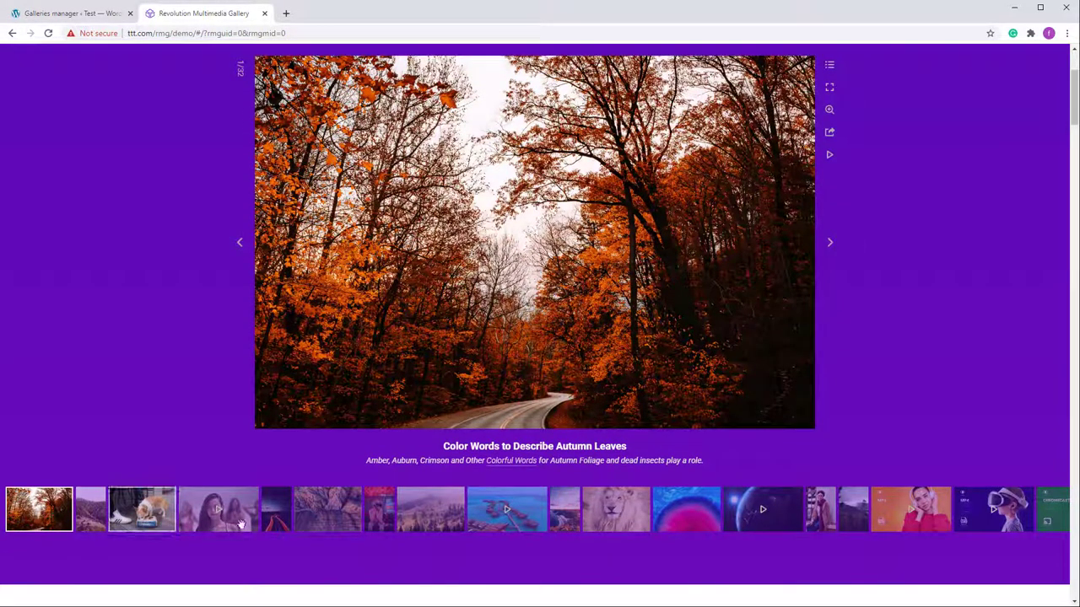
# - Show the island video item (9 of 32) in the demo, then return to the Add new item form
pyautogui.click(61, 14)
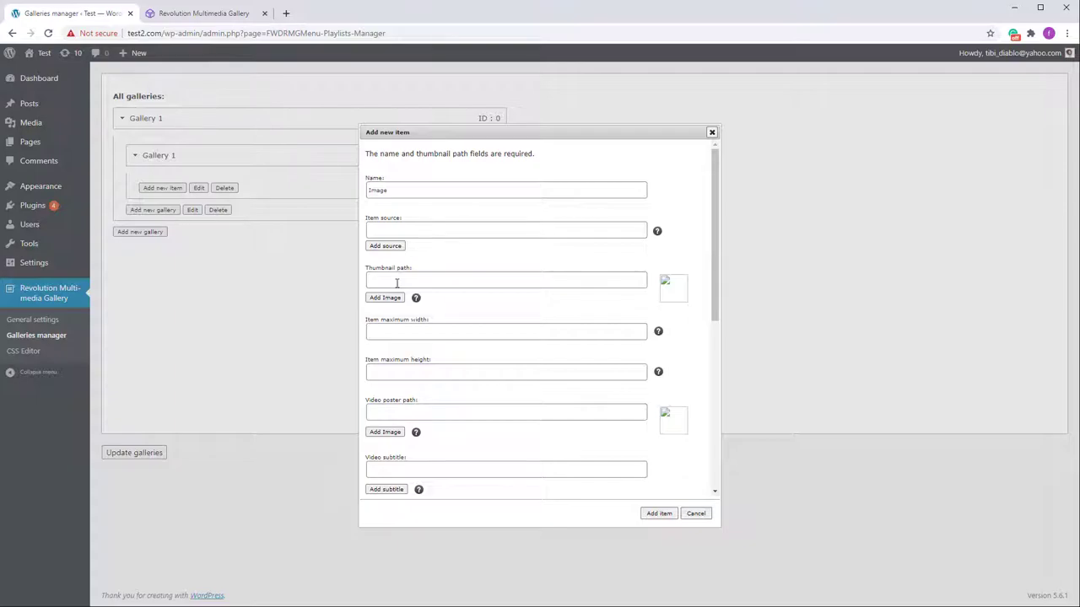
pyautogui.click(216, 17)
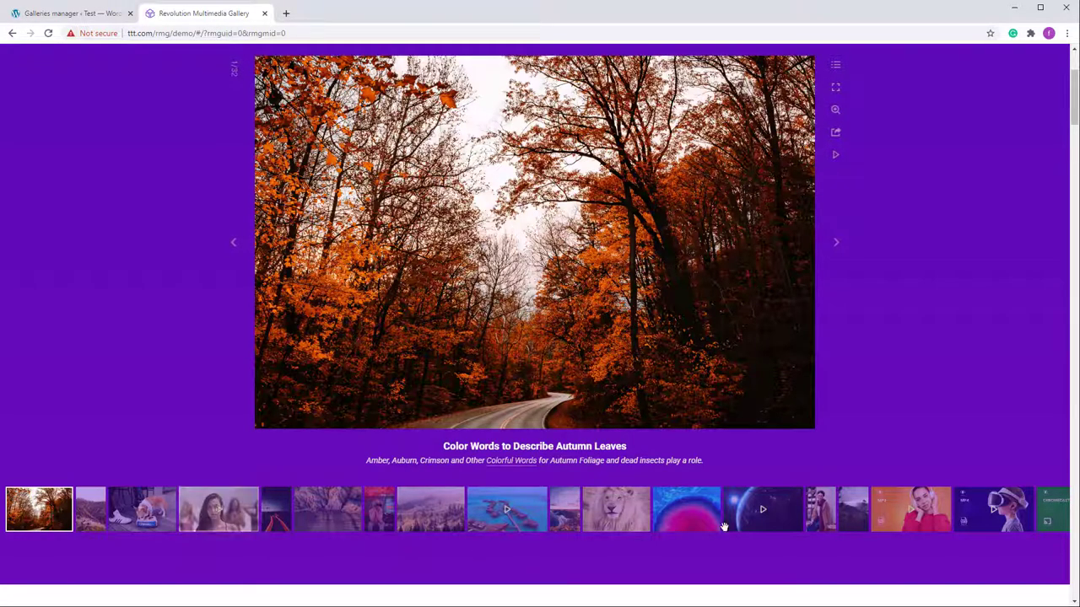
pyautogui.click(61, 18)
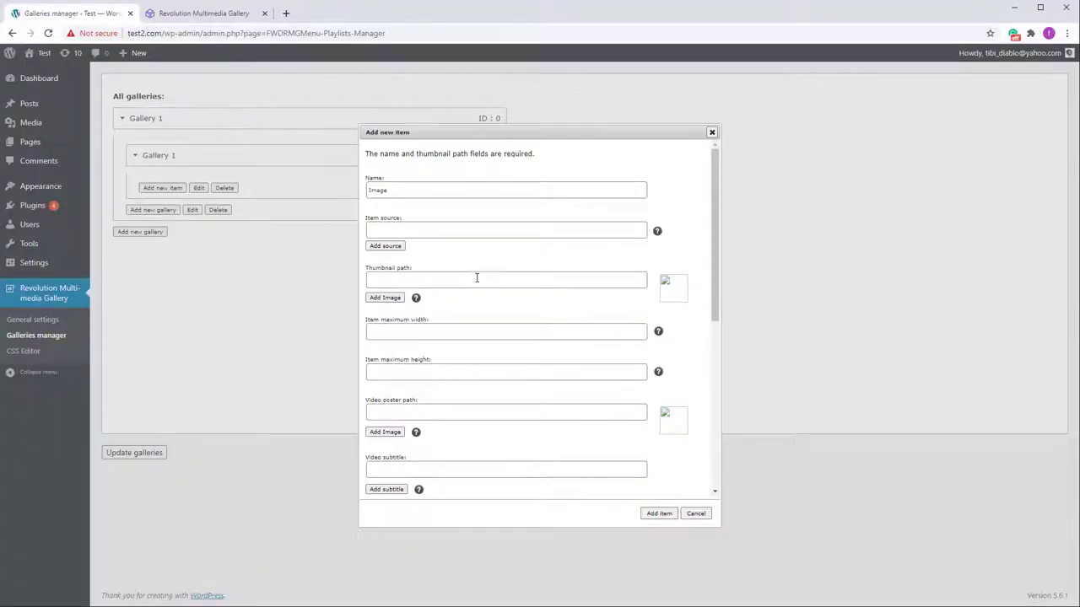
pyautogui.scroll(-1, 493, 267)
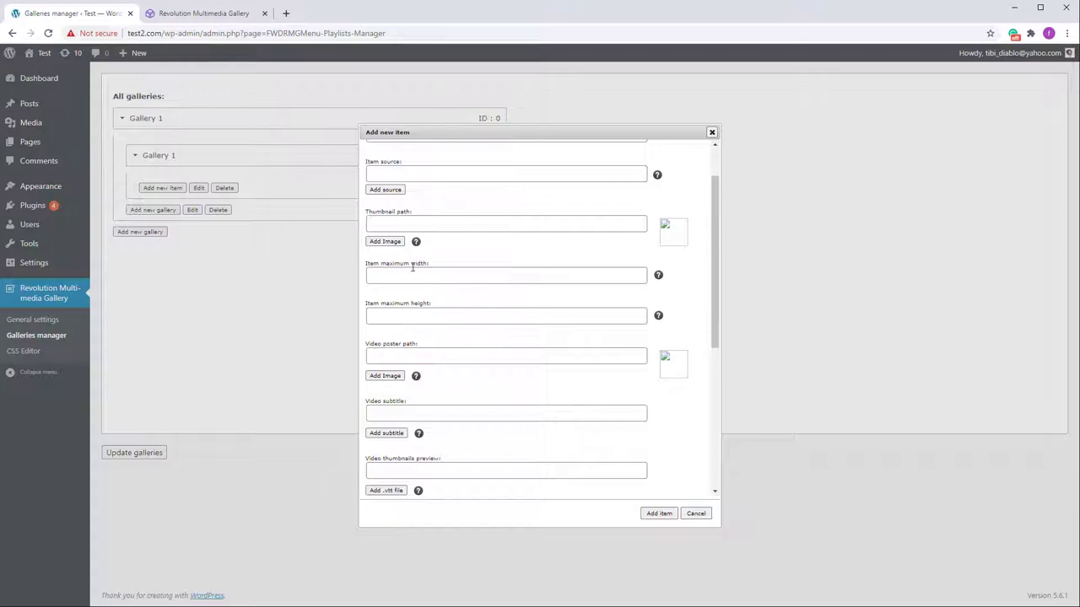
pyautogui.click(180, 17)
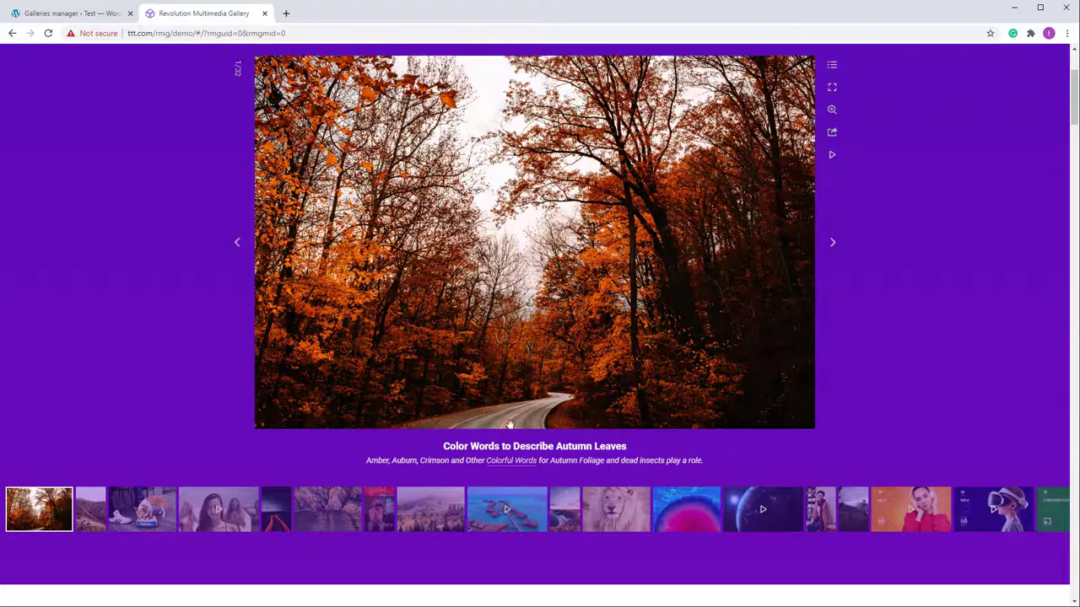
pyautogui.click(513, 505)
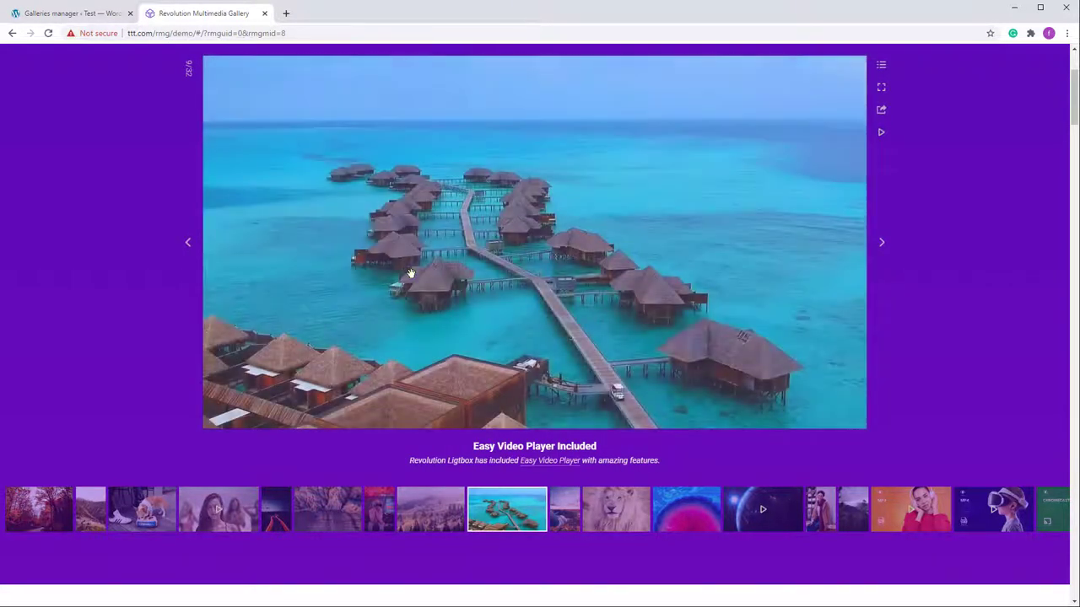
pyautogui.scroll(1, 332, 137)
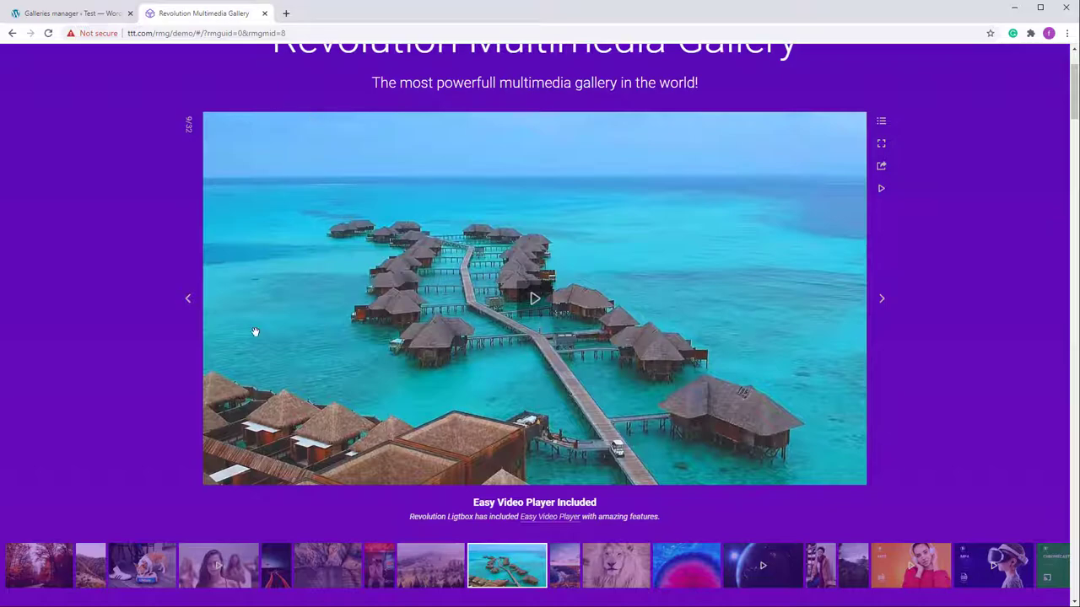
pyautogui.click(103, 23)
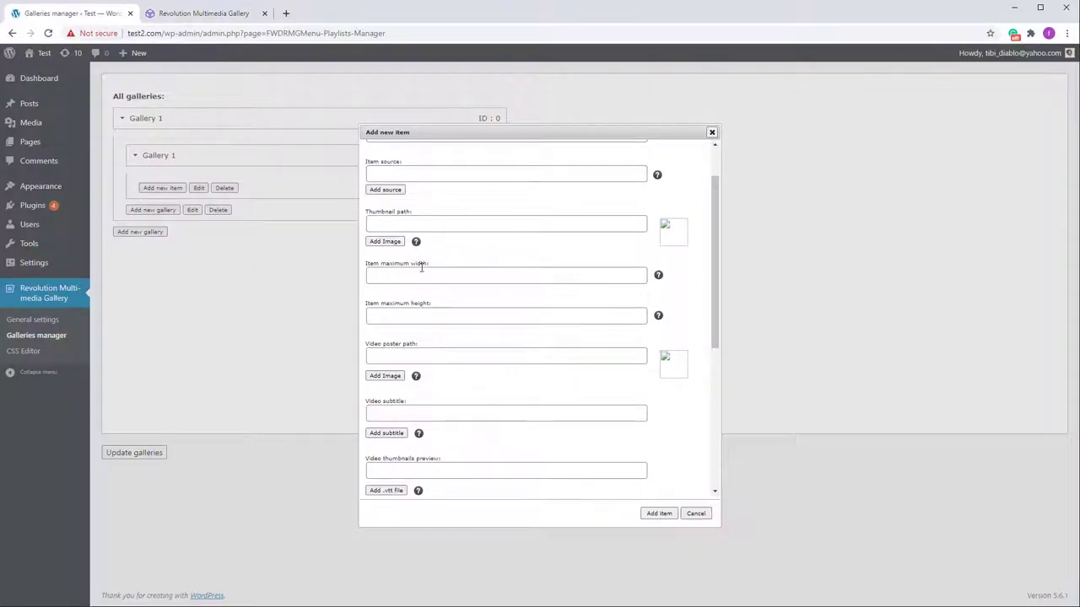
# - Discard the Add new item form and open General settings in a new tab before Galleries manager
pyautogui.click(712, 132)
pyautogui.rightClick(54, 326)
pyautogui.click(93, 333)
pyautogui.click(171, 13)
pyautogui.moveTo(171, 14); pyautogui.dragTo(61, 13)
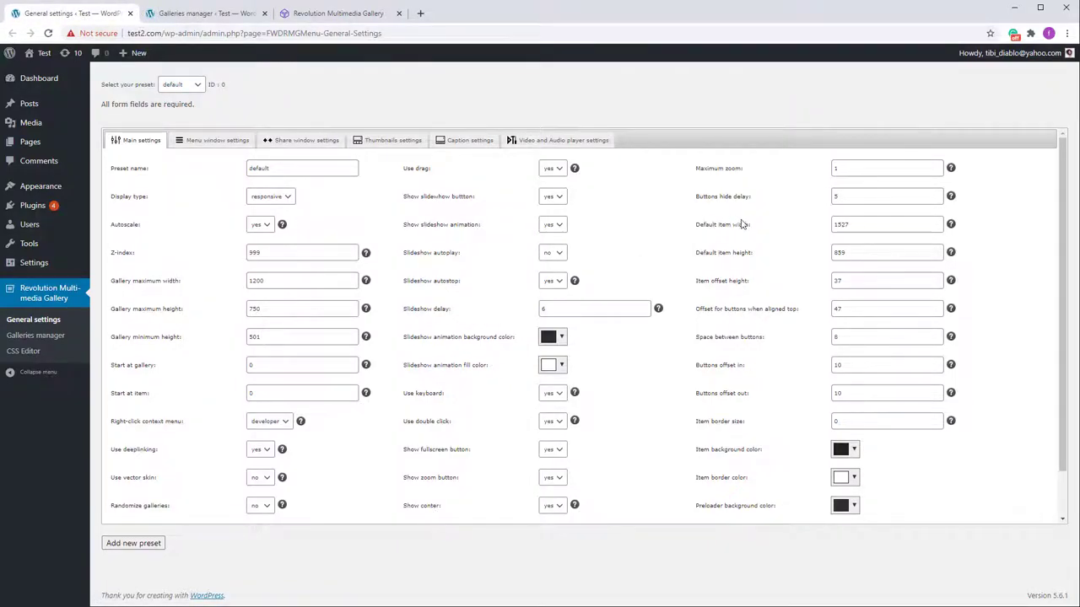
# - Inspect the default preset's item width 1527 and item height 859
pyautogui.moveTo(751, 226); pyautogui.dragTo(695, 255)
pyautogui.click(742, 256)
pyautogui.click(862, 224)
pyautogui.click(894, 210)
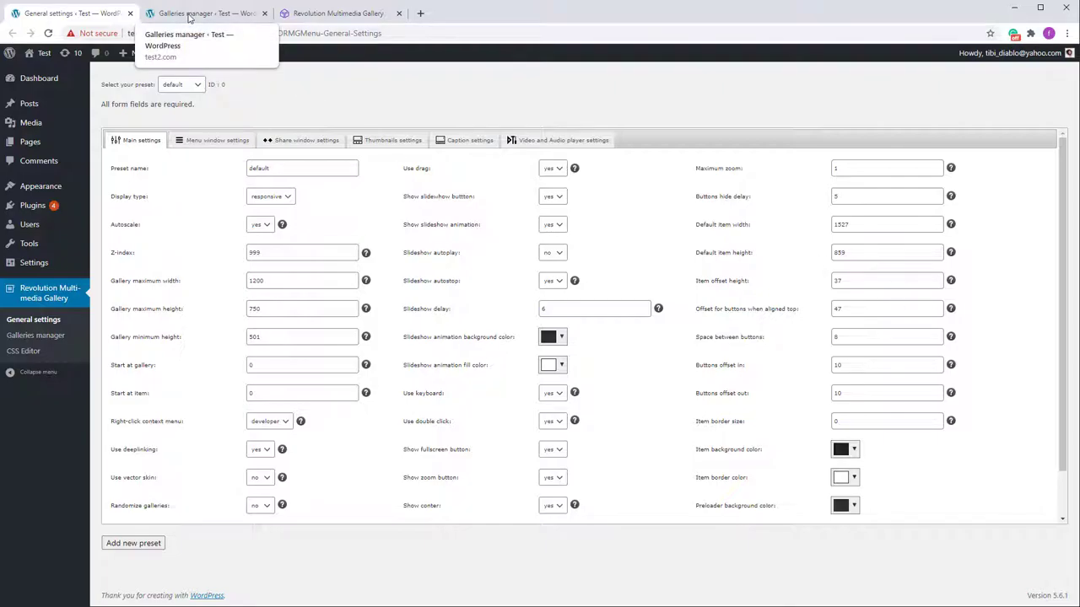
pyautogui.click(189, 15)
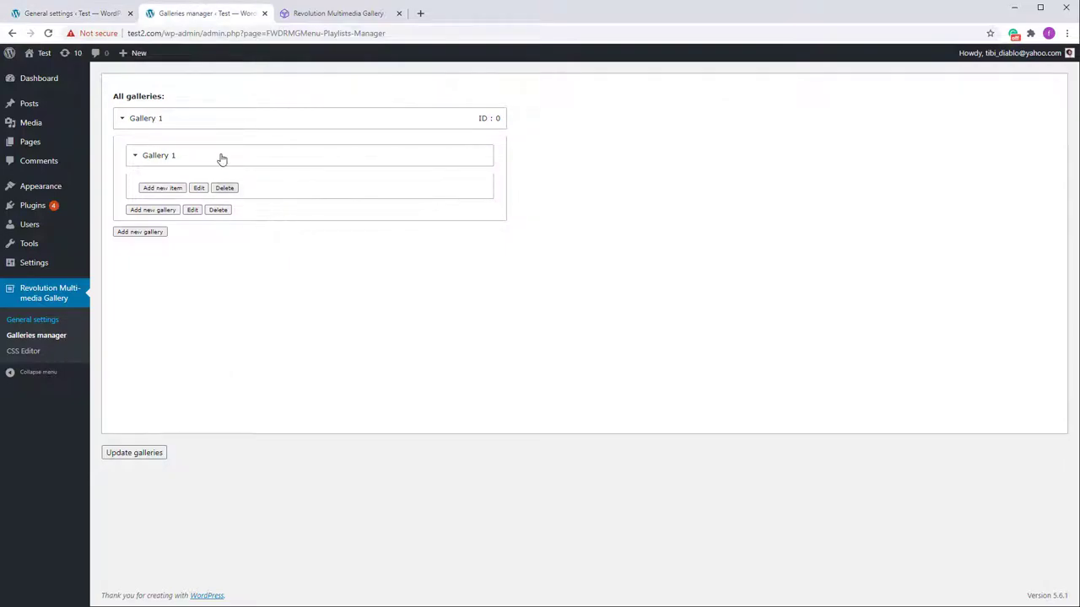
pyautogui.click(308, 14)
pyautogui.click(206, 14)
pyautogui.click(163, 188)
pyautogui.scroll(1, 540, 319)
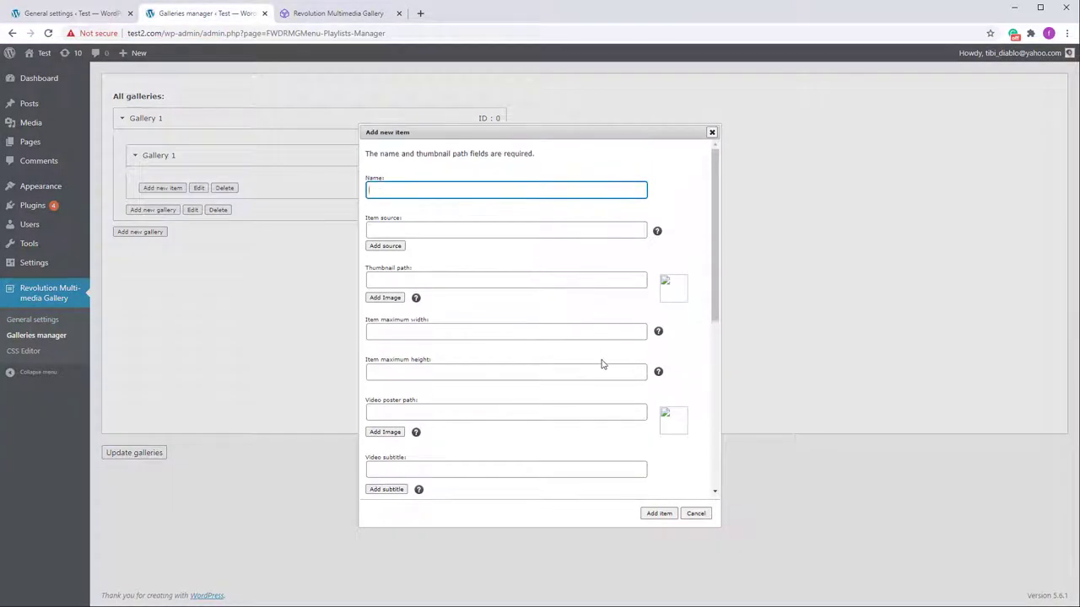
pyautogui.click(460, 373)
pyautogui.click(453, 334)
pyautogui.click(498, 371)
pyautogui.click(540, 307)
pyautogui.scroll(-2, 542, 300)
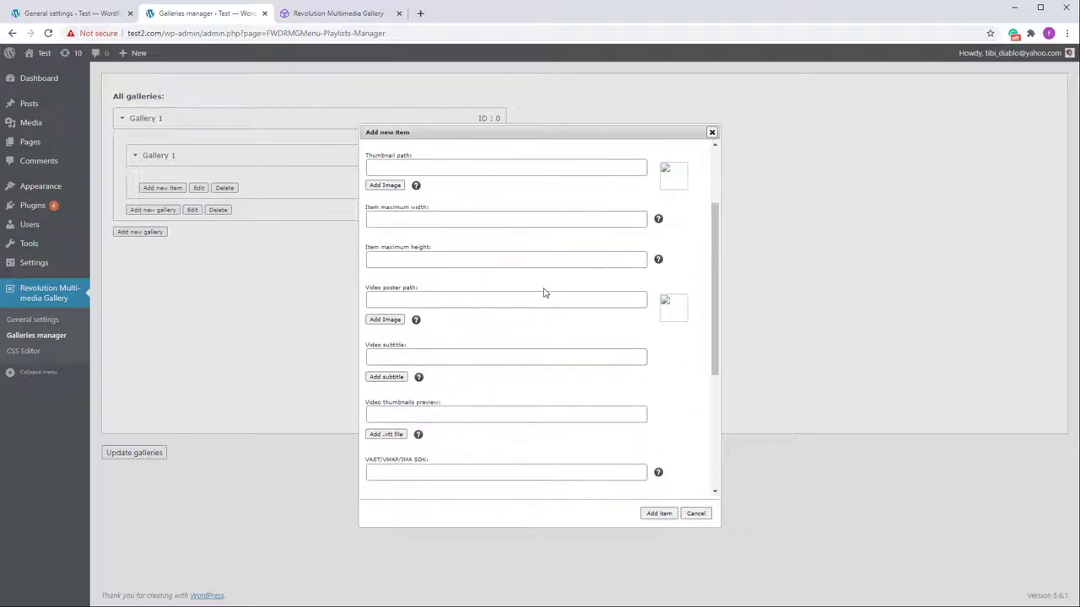
pyautogui.click(388, 321)
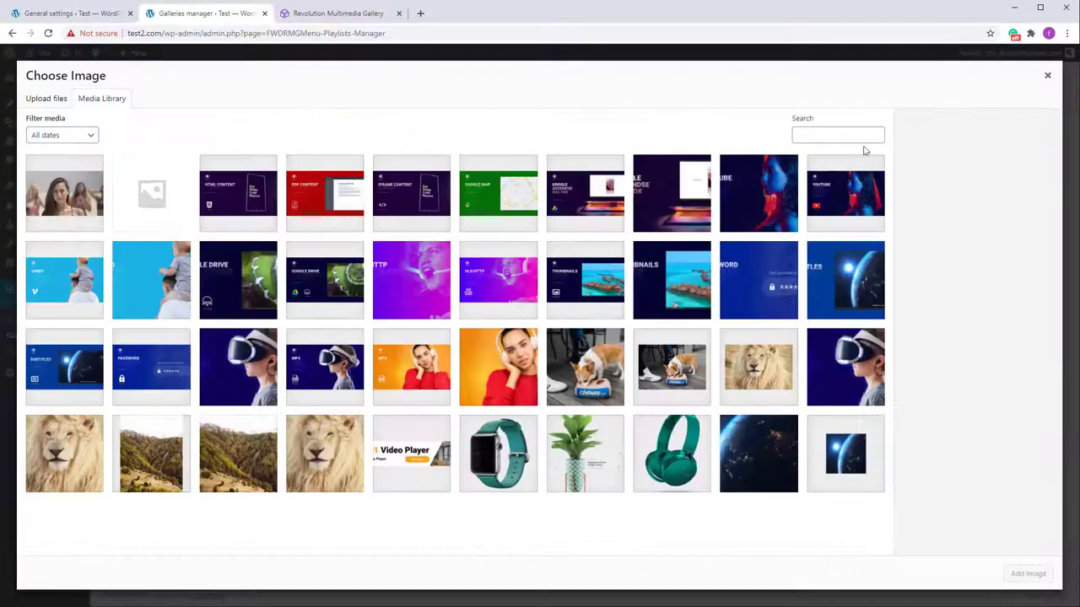
pyautogui.click(1047, 75)
pyautogui.scroll(2, 506, 312)
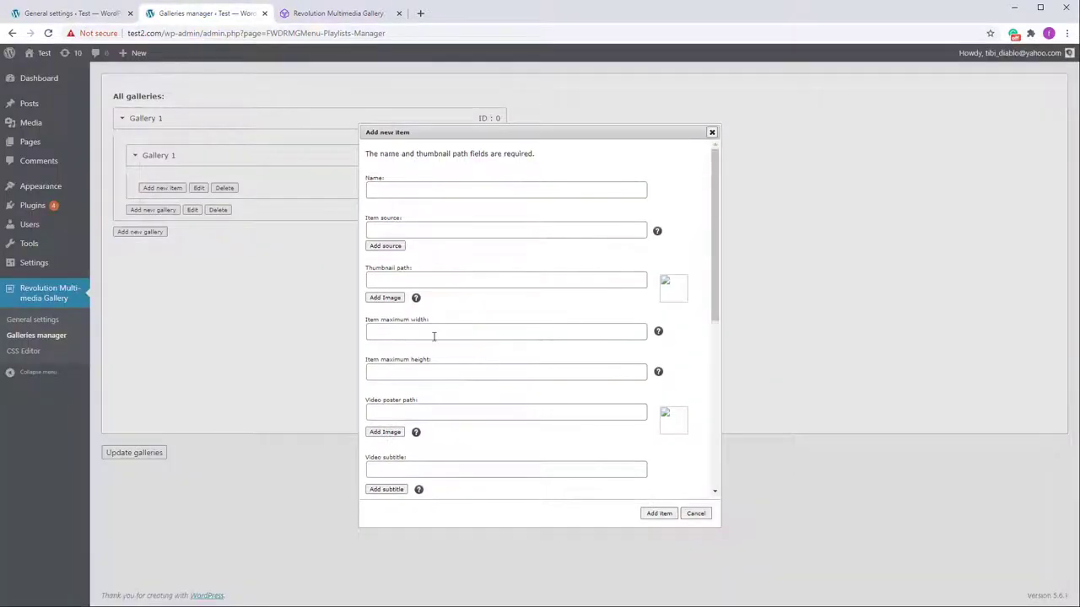
pyautogui.click(416, 283)
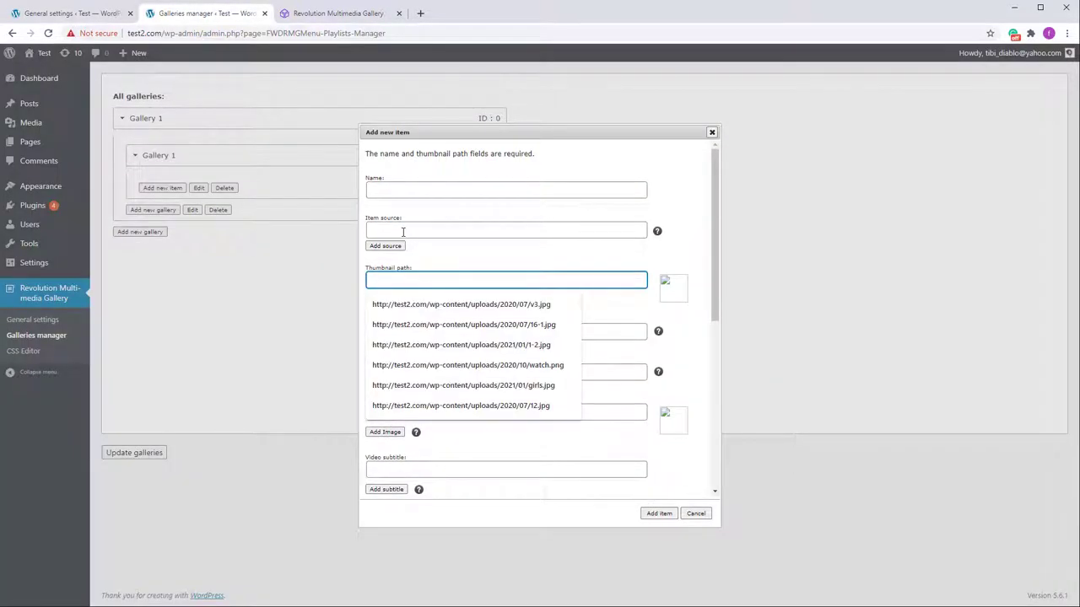
pyautogui.click(403, 233)
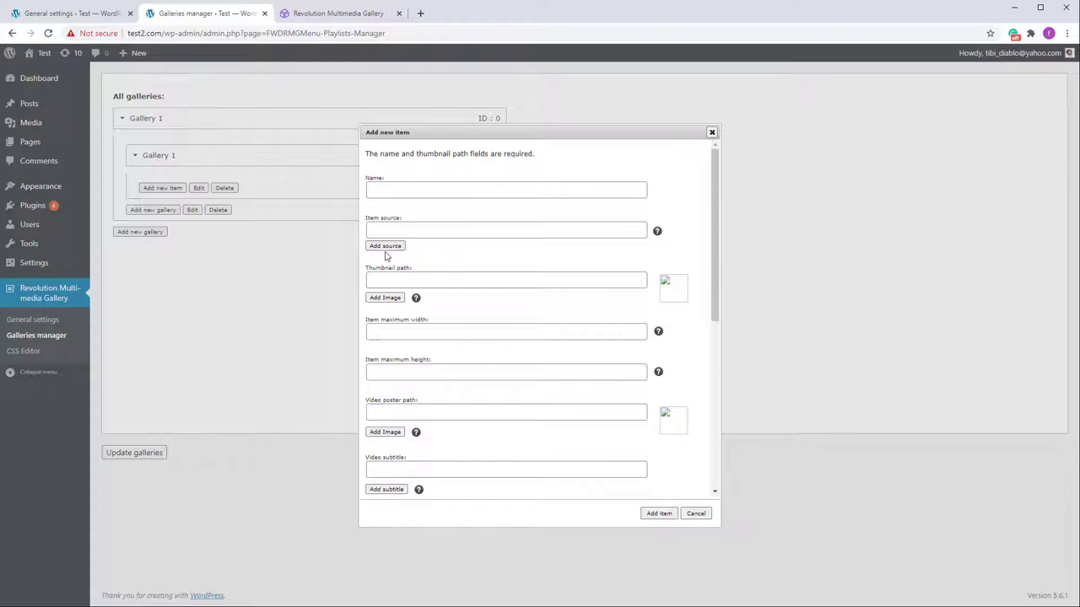
pyautogui.click(384, 245)
pyautogui.press('Escape')
pyautogui.click(441, 230)
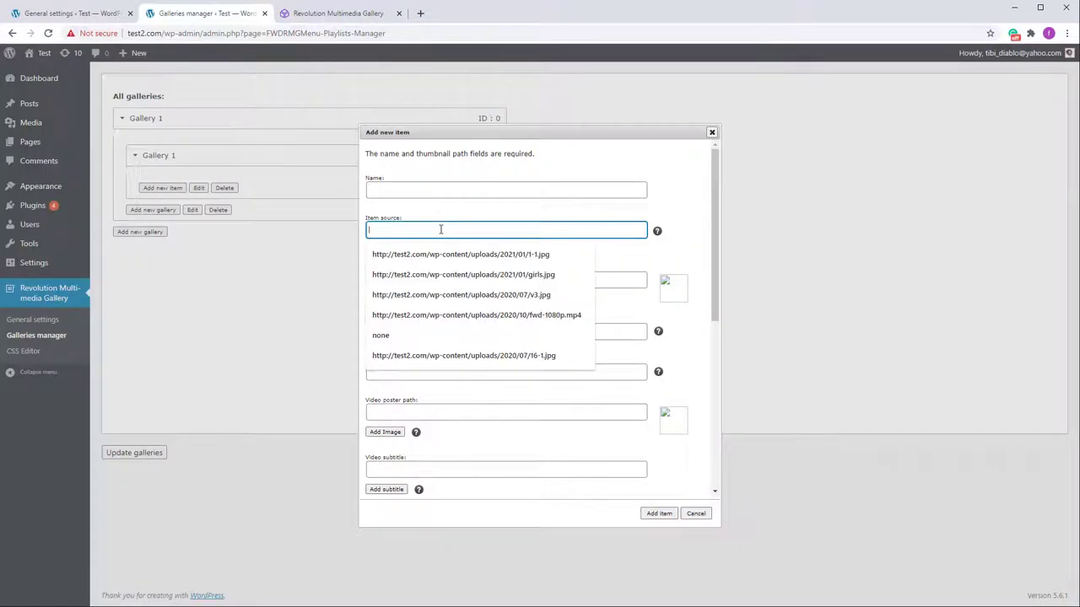
pyautogui.click(591, 315)
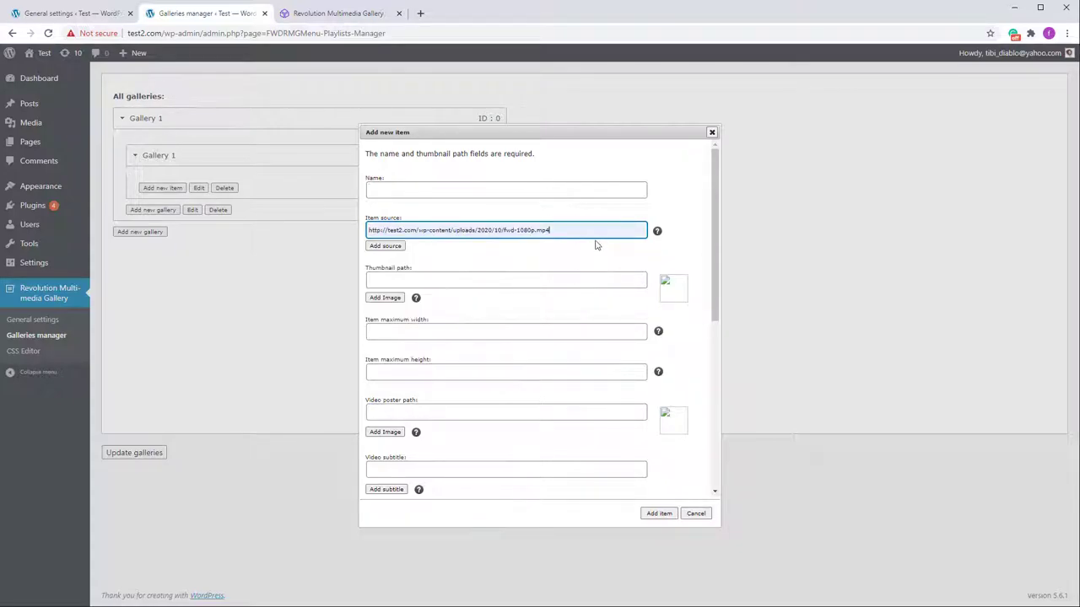
pyautogui.tripleClick(504, 233)
pyautogui.press('BackSpace')
pyautogui.click(566, 258)
pyautogui.scroll(-2, 571, 258)
pyautogui.scroll(-1, 571, 258)
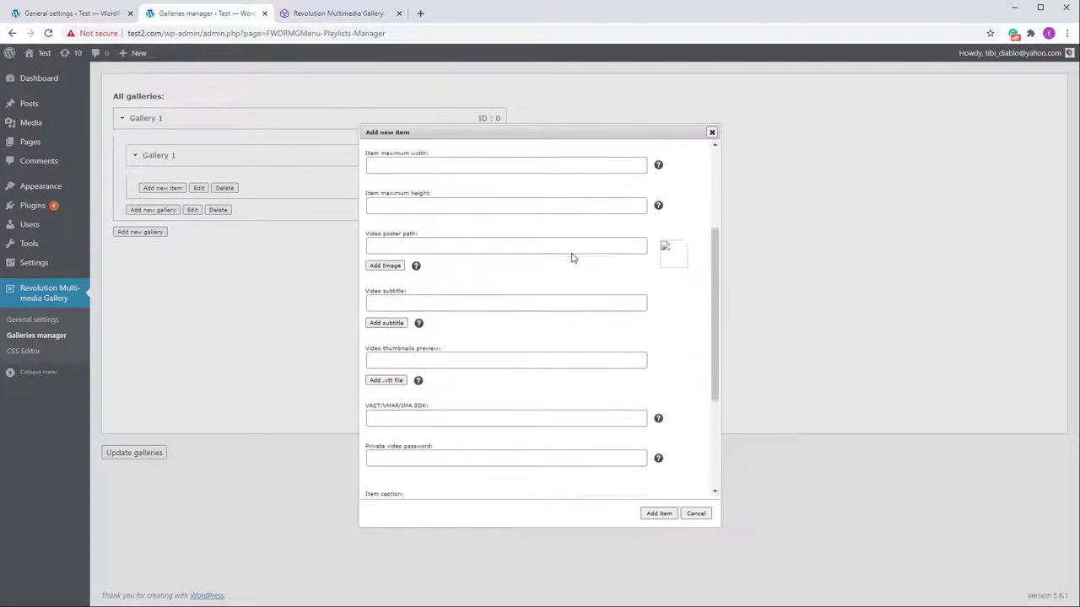
pyautogui.click(425, 302)
pyautogui.click(510, 280)
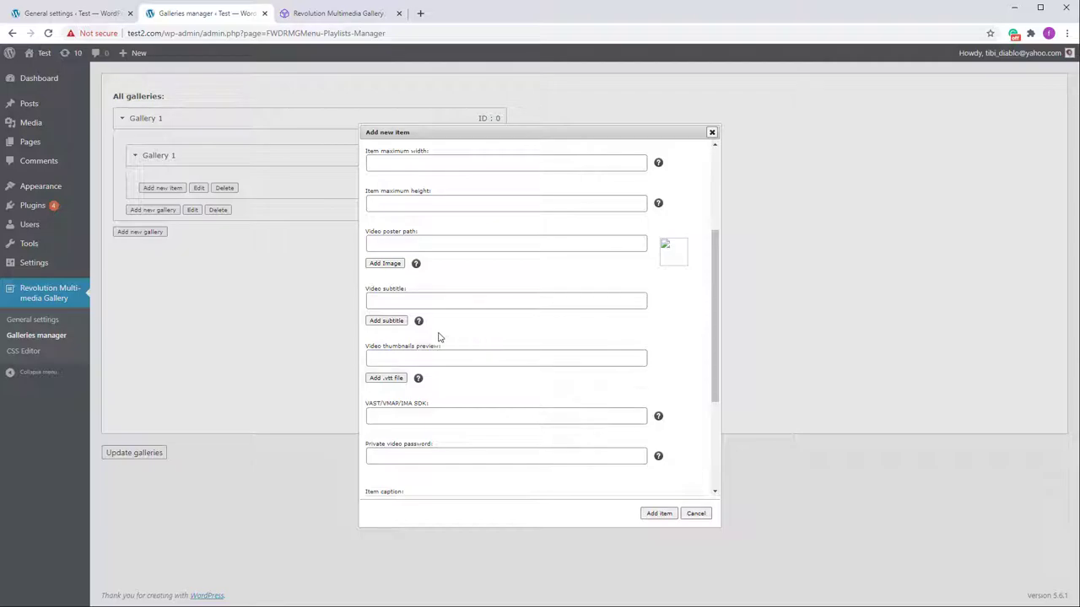
pyautogui.moveTo(423, 327)
pyautogui.scroll(-1, 521, 308)
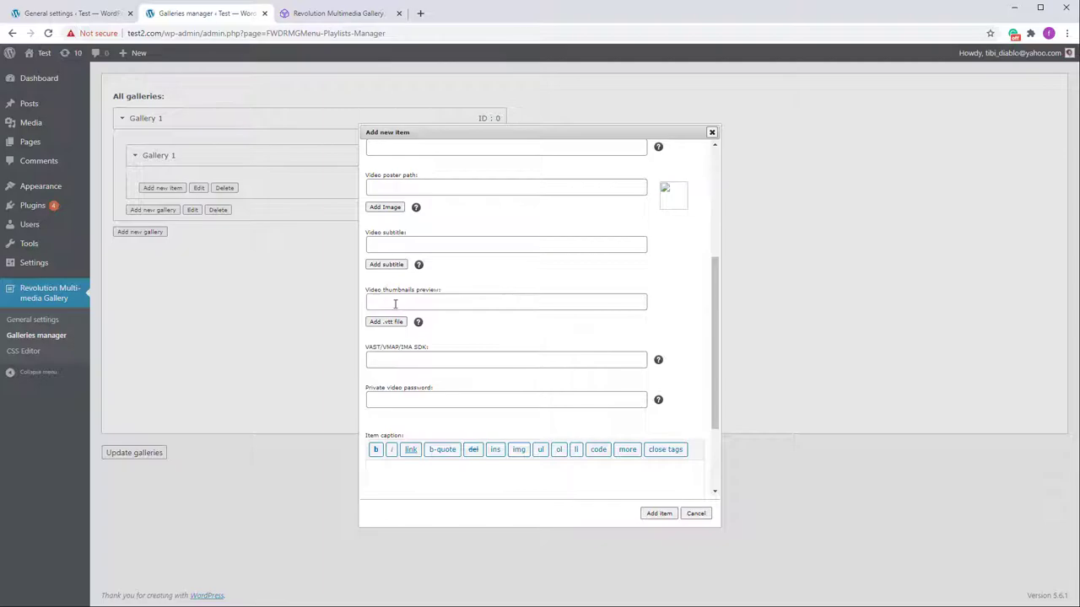
# - Play the Thumbnails Preview video in the demo's Audio & video gallery, then return to Galleries manager
pyautogui.click(297, 15)
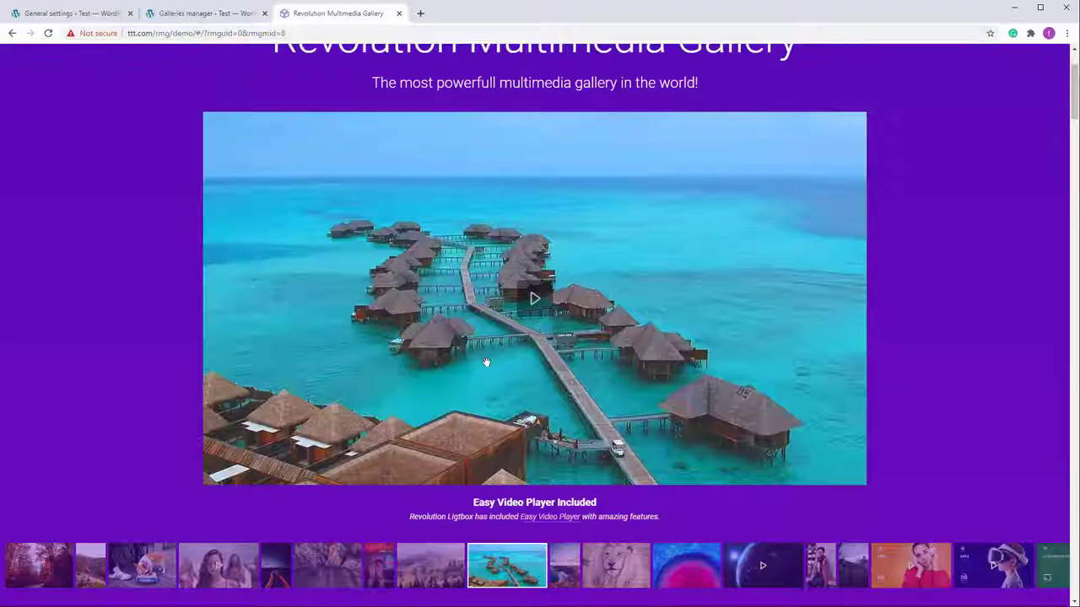
pyautogui.click(883, 125)
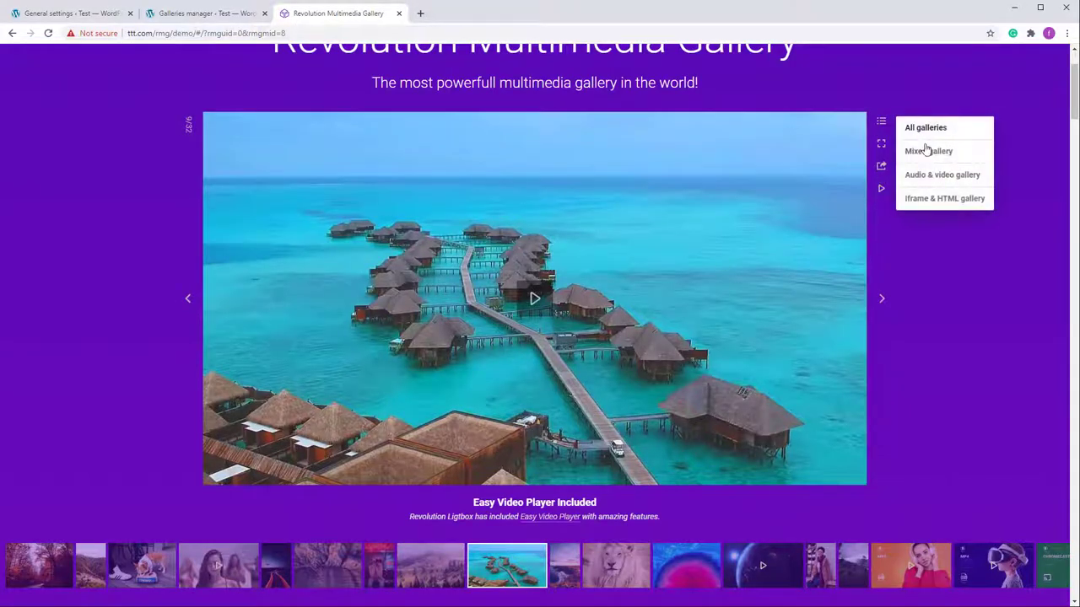
pyautogui.click(936, 178)
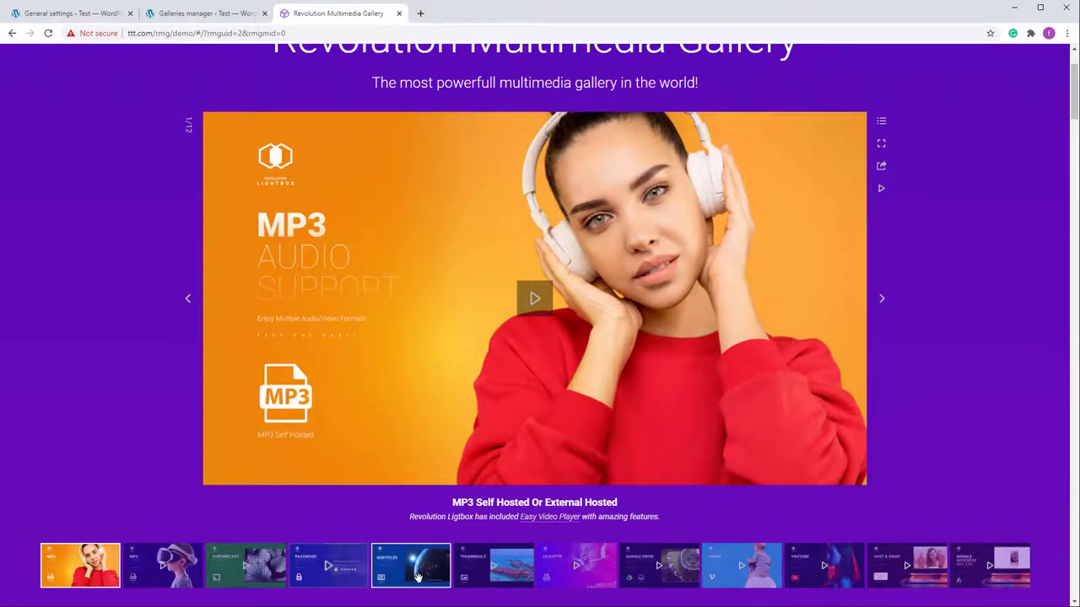
pyautogui.click(494, 567)
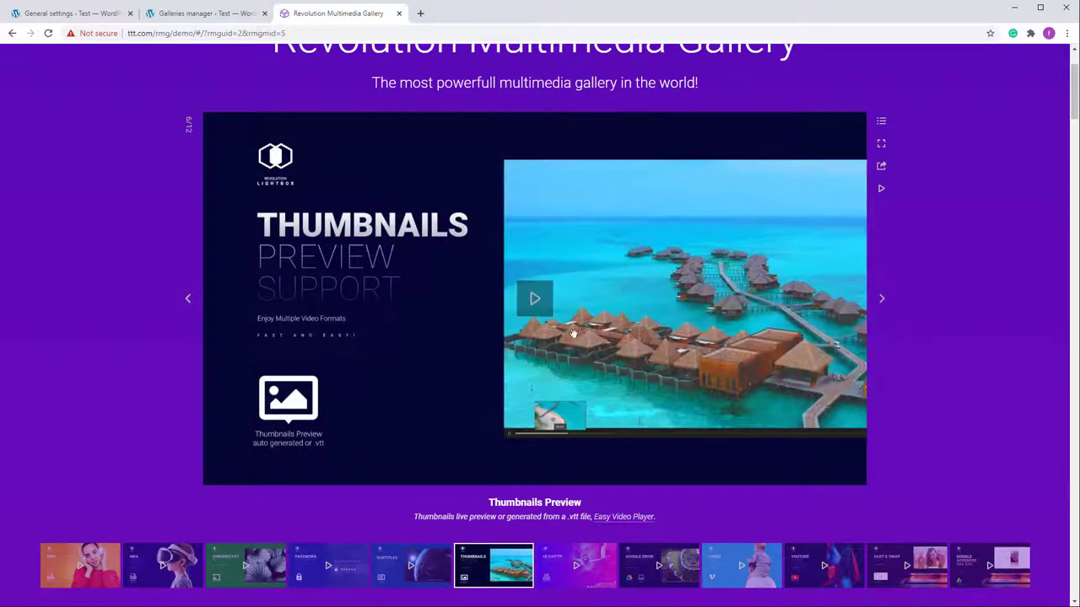
pyautogui.click(534, 295)
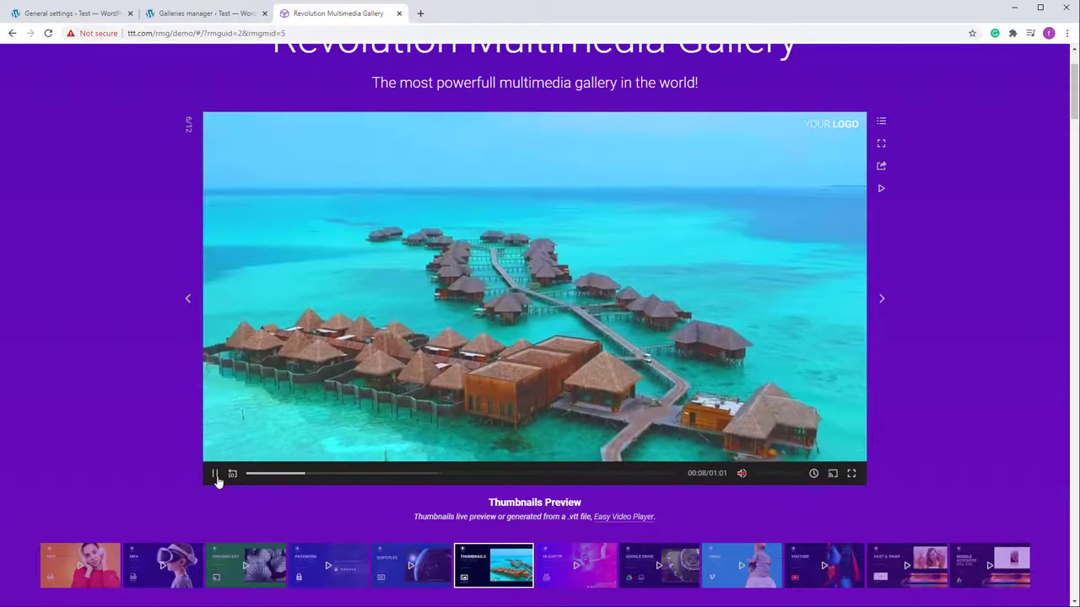
pyautogui.click(159, 19)
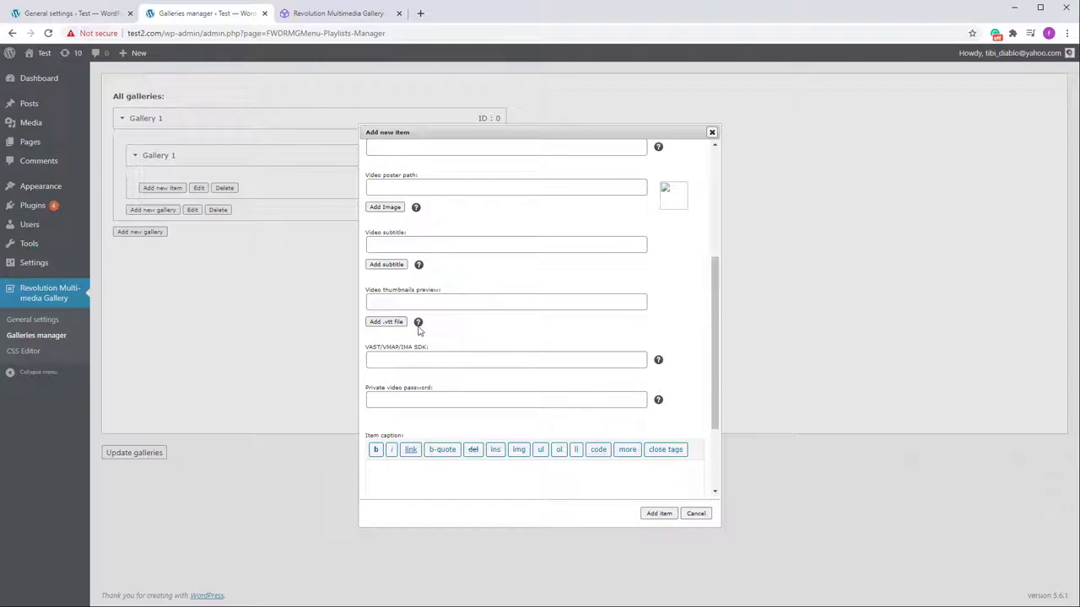
# - Set the new item's Video thumbnails preview field to 'auto'
pyautogui.moveTo(416, 327)
pyautogui.click(479, 303)
pyautogui.click(448, 332)
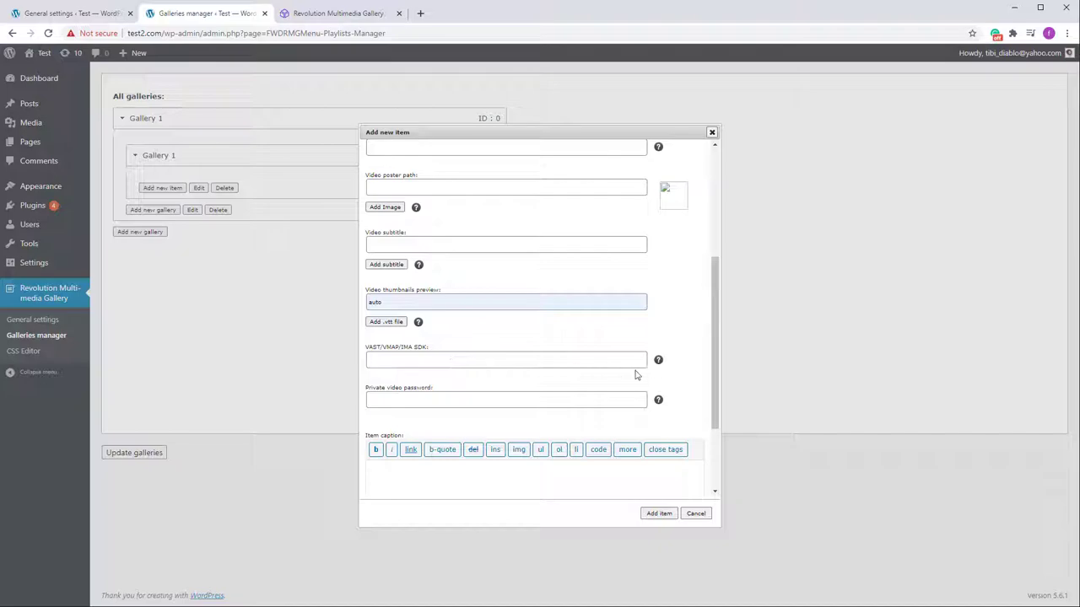
pyautogui.click(494, 358)
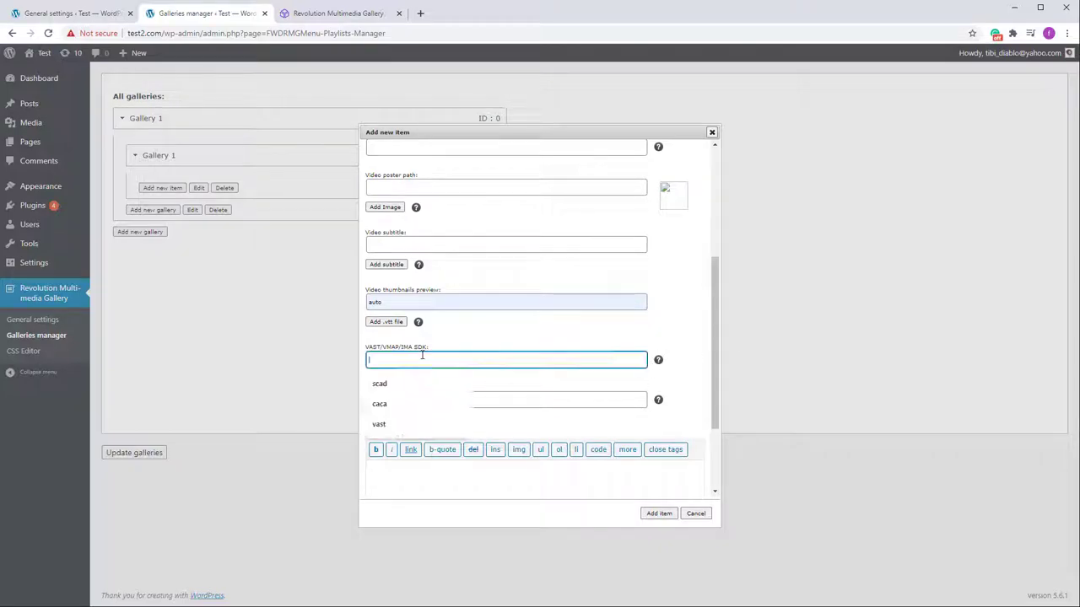
pyautogui.click(516, 334)
pyautogui.click(424, 396)
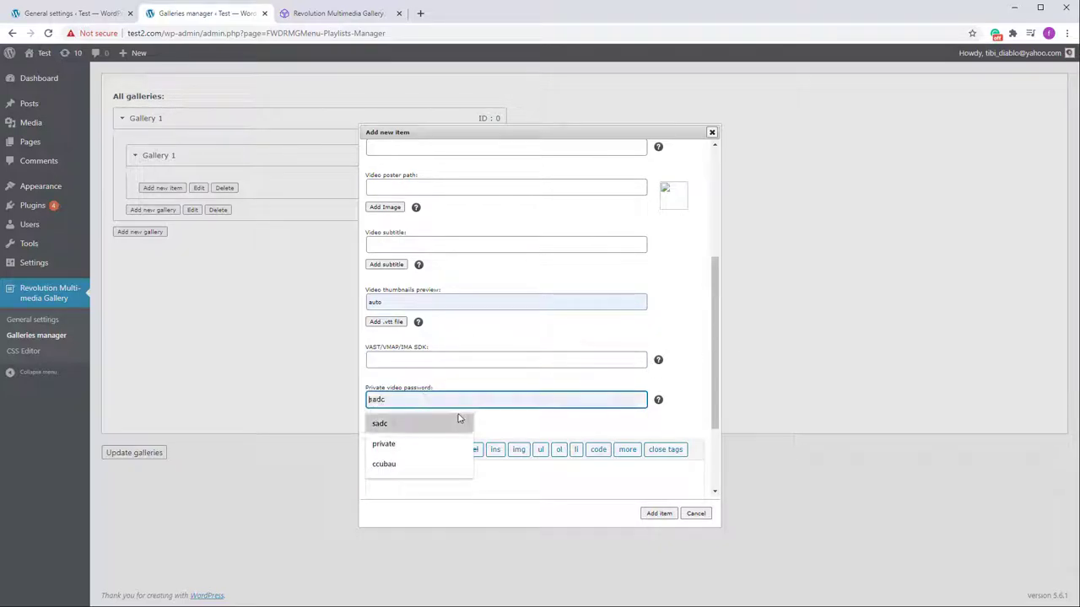
pyautogui.press('Escape')
pyautogui.click(497, 385)
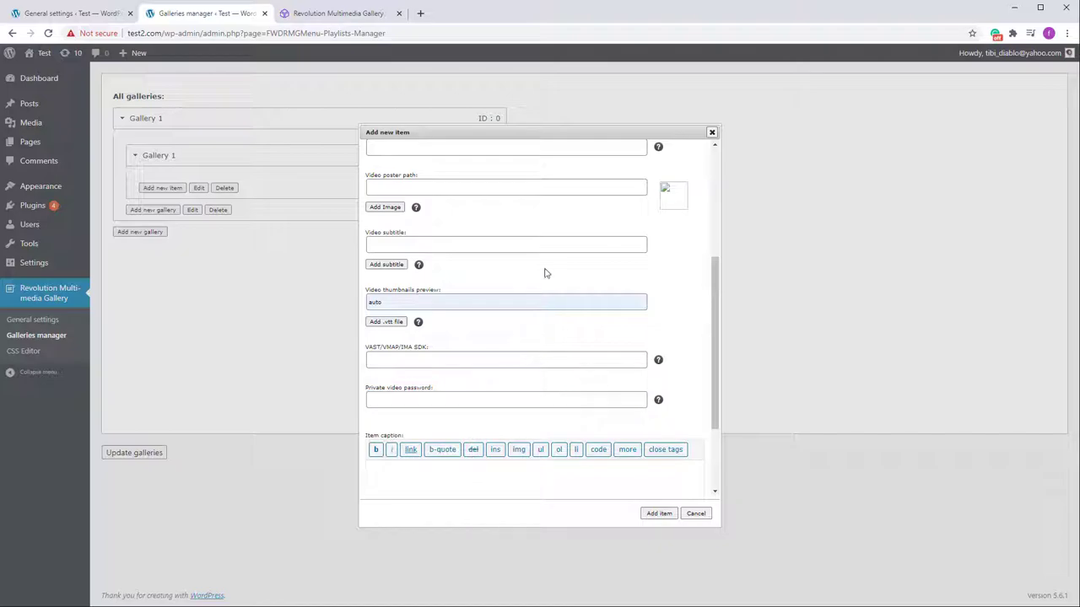
pyautogui.scroll(-3, 544, 272)
pyautogui.click(425, 371)
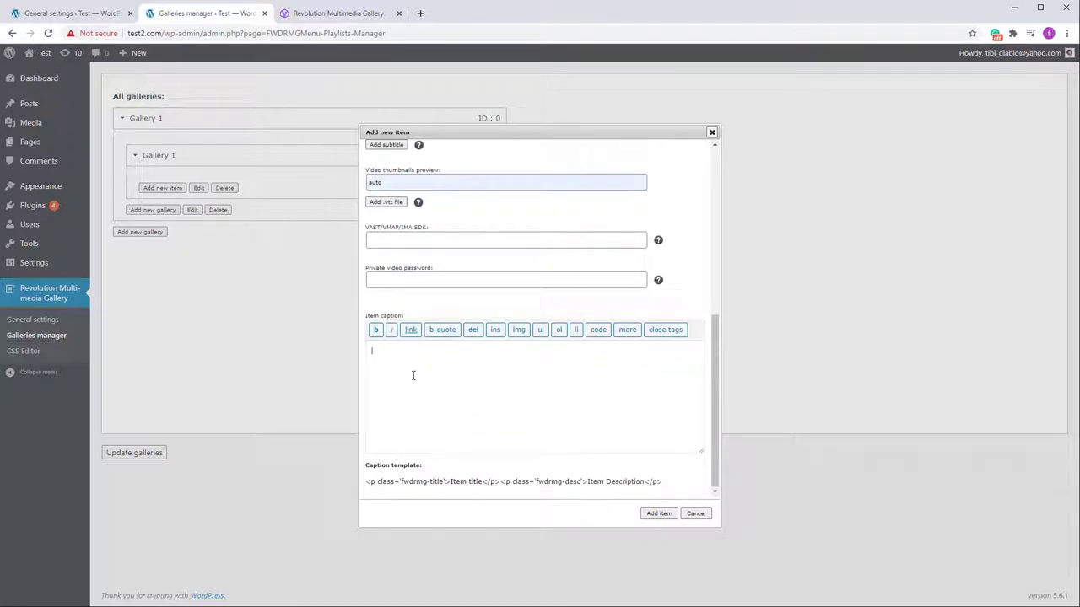
pyautogui.click(305, 14)
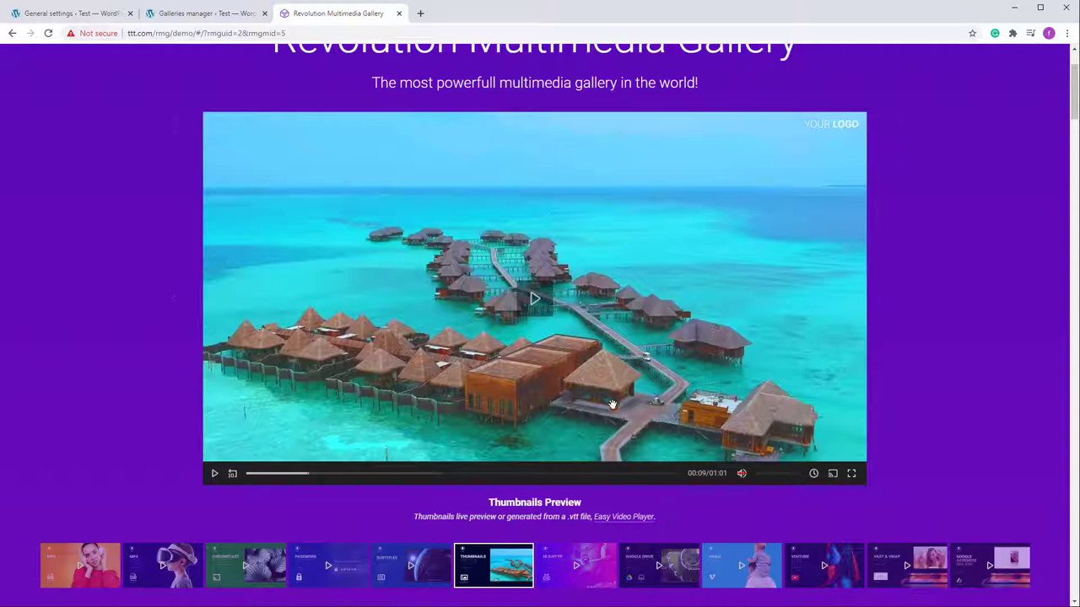
pyautogui.click(213, 15)
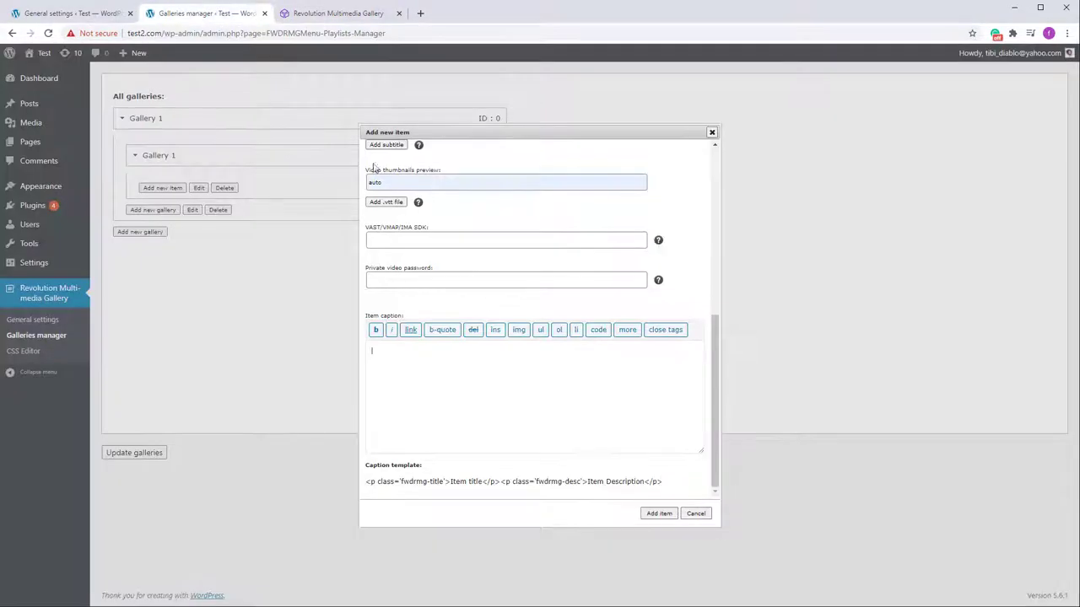
pyautogui.scroll(3, 702, 431)
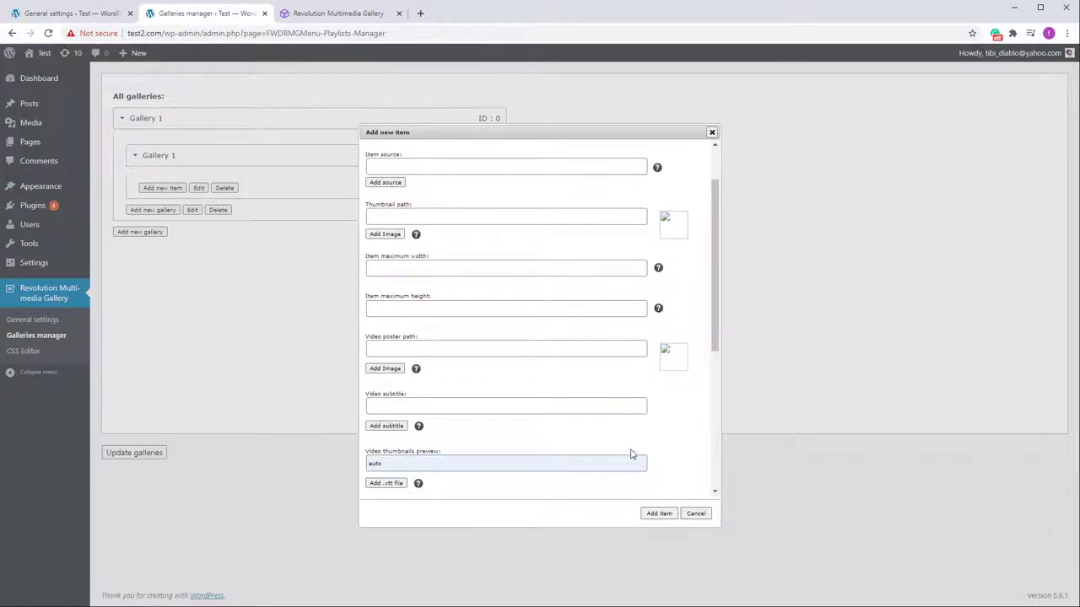
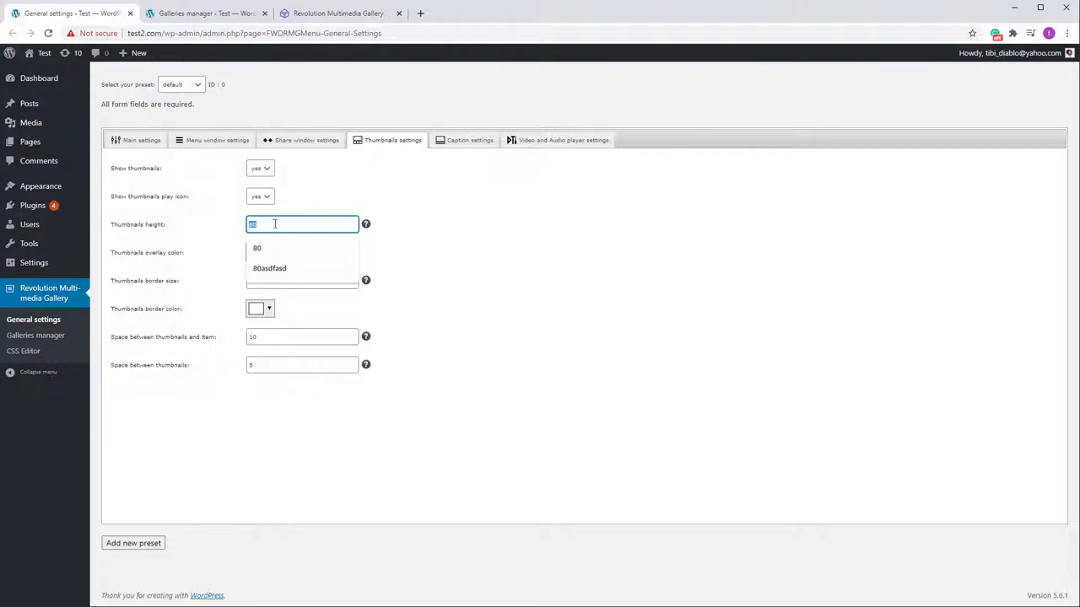
# - Check the Thumbnails height value of 80, then view the Revolution Multimedia Gallery demo page
pyautogui.click(368, 226)
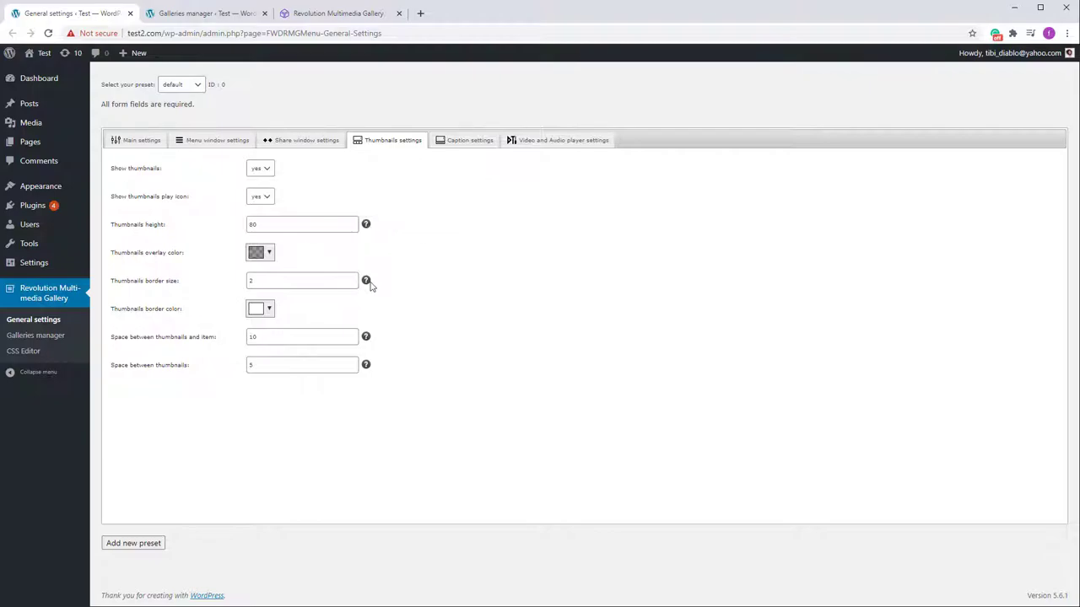
pyautogui.moveTo(367, 338)
pyautogui.click(315, 224)
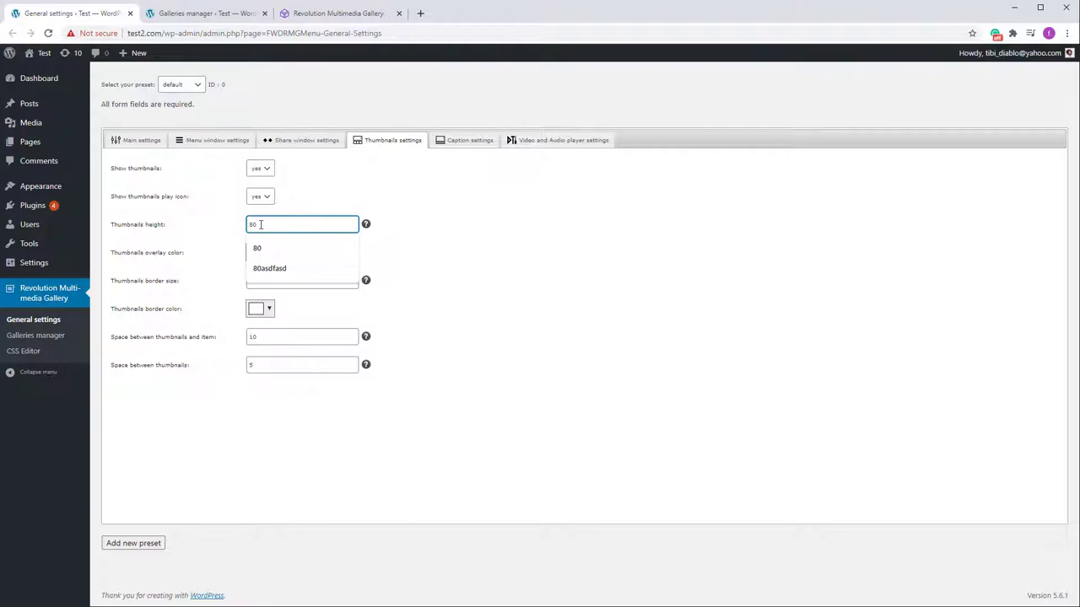
pyautogui.moveTo(260, 224); pyautogui.dragTo(242, 229)
pyautogui.click(316, 17)
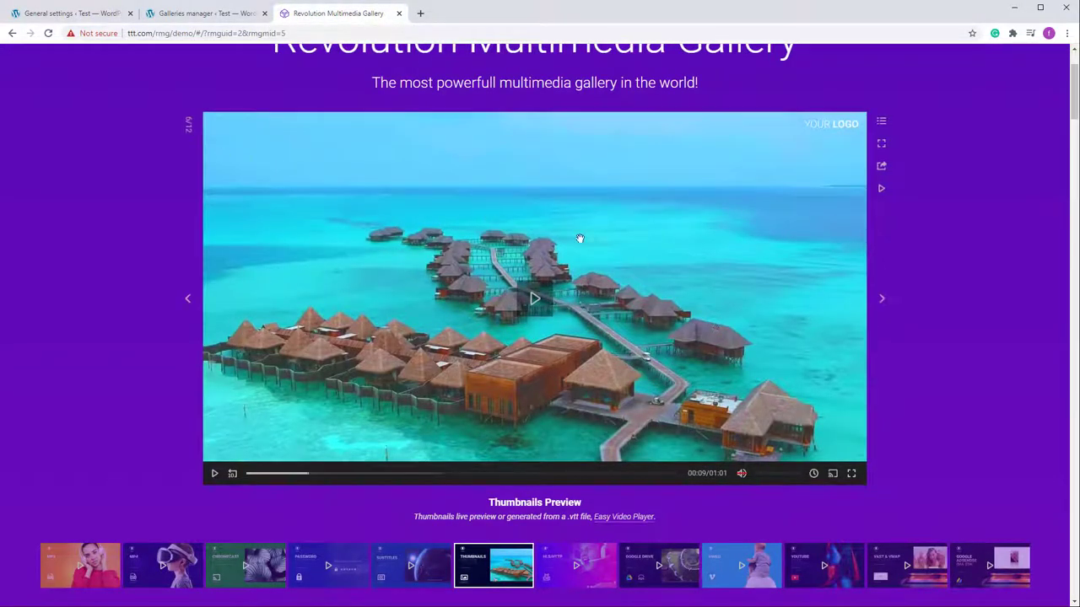
# - Back in the Galleries manager, set the Image item's thumbnail to the lion image 1-2.jpg
pyautogui.click(203, 15)
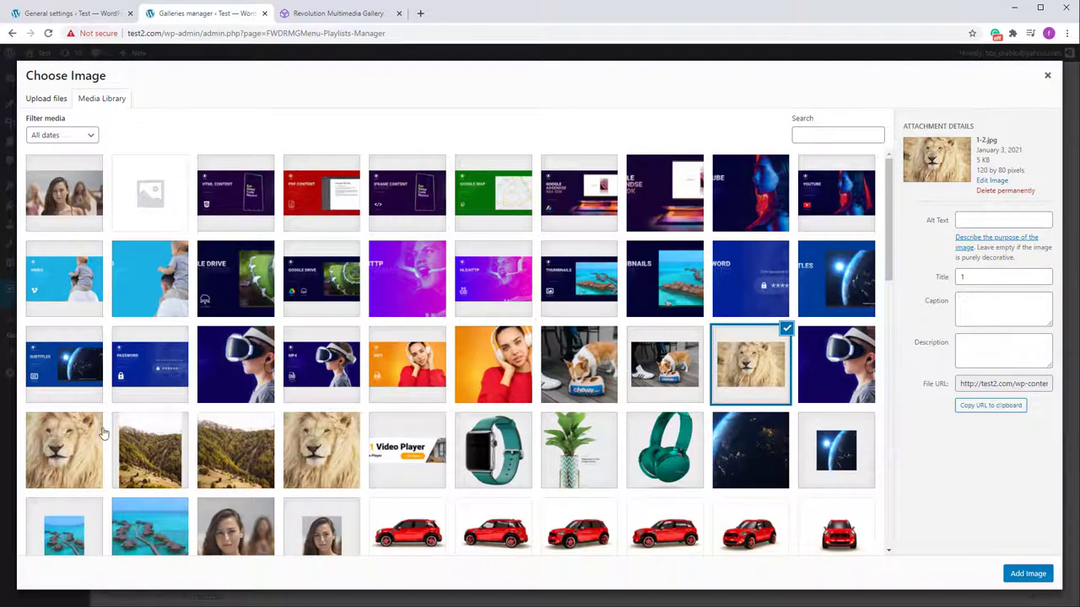
pyautogui.click(1025, 577)
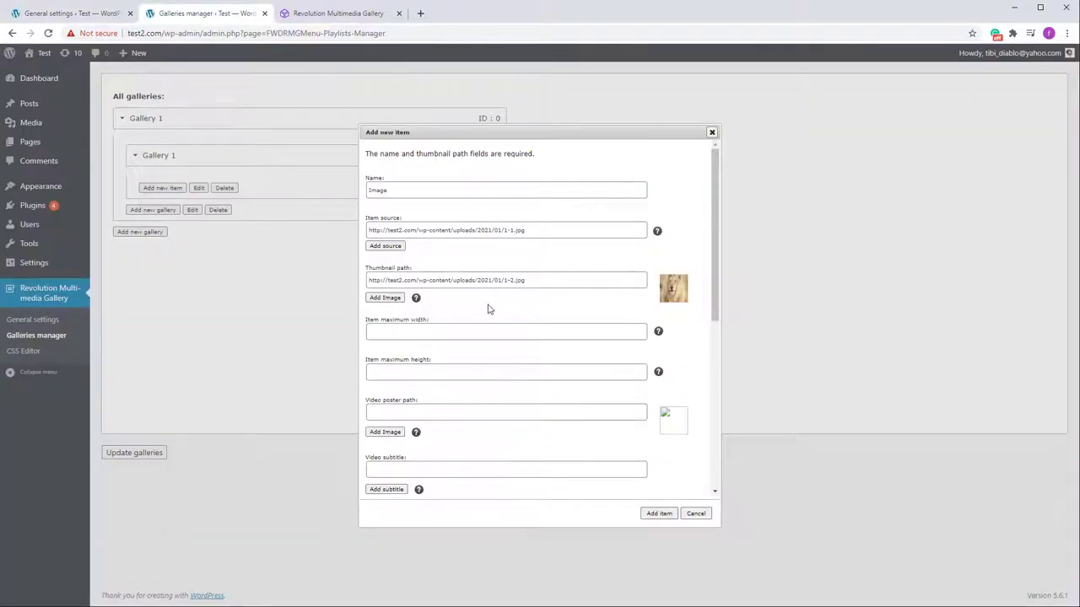
pyautogui.scroll(-2, 460, 388)
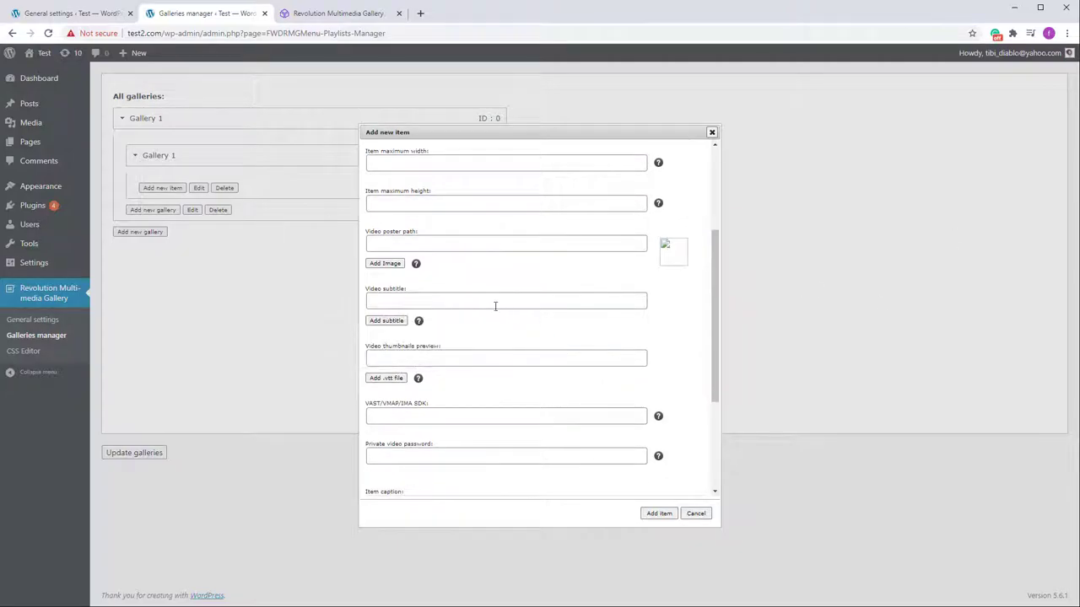
pyautogui.scroll(-2, 494, 304)
pyautogui.moveTo(672, 485); pyautogui.dragTo(364, 482)
pyautogui.click(406, 361)
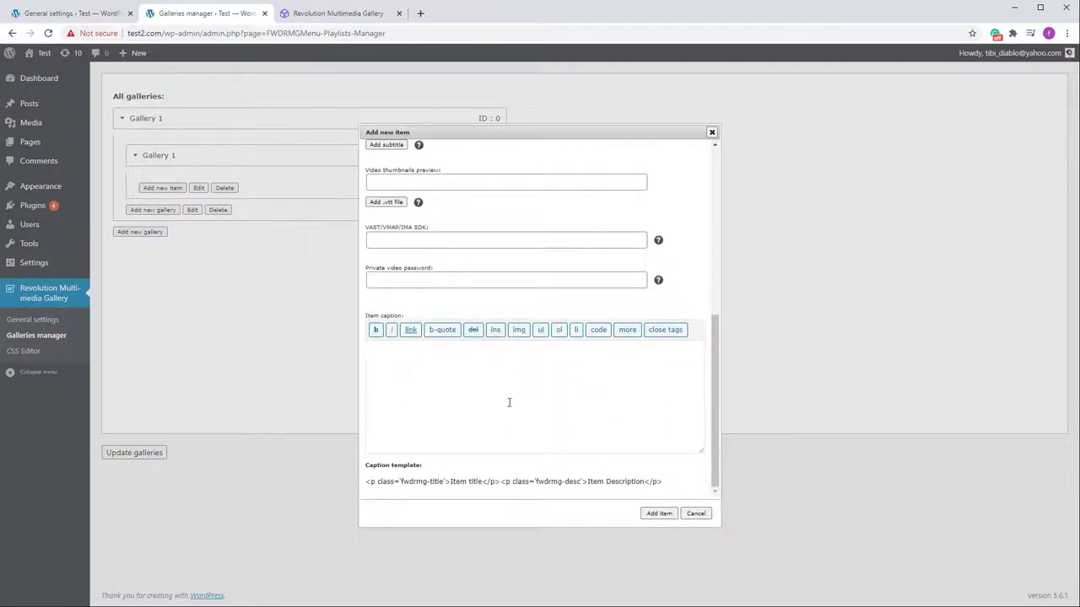
# - Paste the caption template into Item caption with 'Image title' and an image description
pyautogui.moveTo(662, 482); pyautogui.dragTo(355, 477)
pyautogui.hotkey('ctrl', 'c')
pyautogui.click(412, 364)
pyautogui.hotkey('ctrl', 'v')
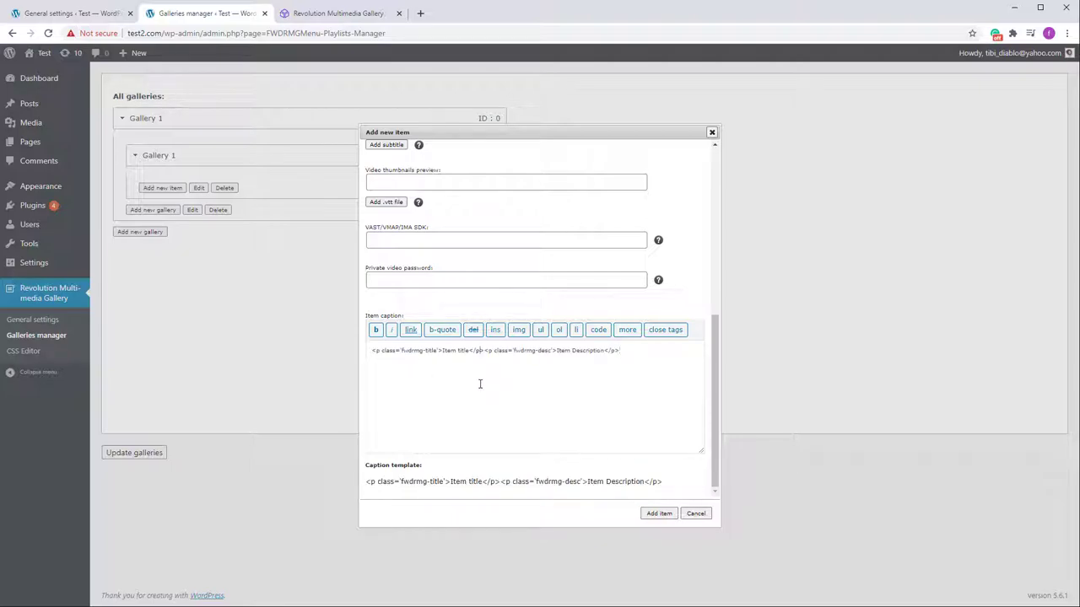
pyautogui.moveTo(443, 350); pyautogui.dragTo(470, 353)
pyautogui.write('Image ti')
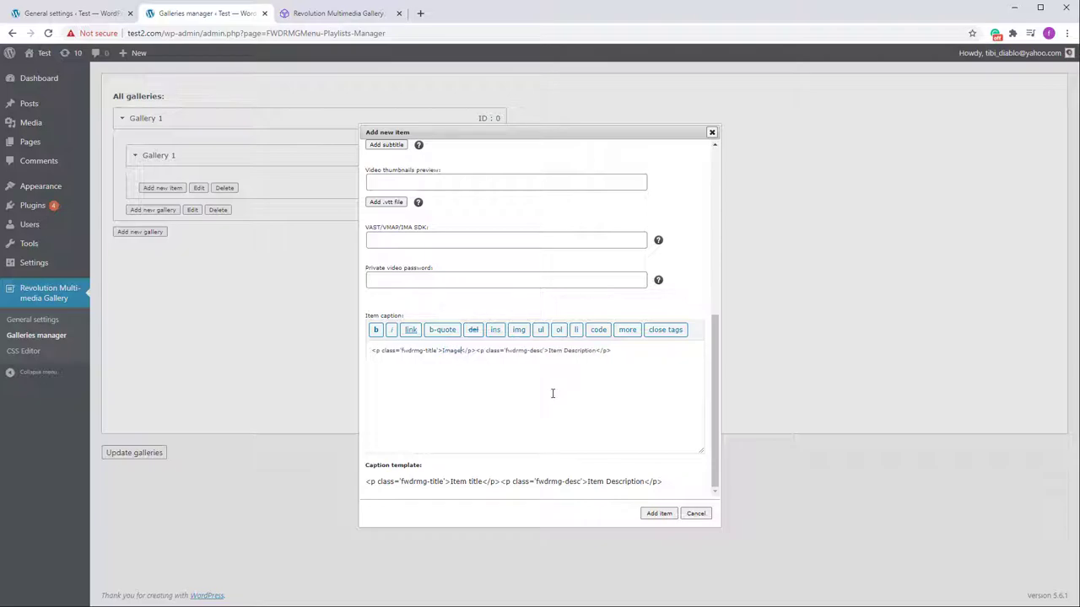
pyautogui.write('tle')
pyautogui.hotkey('ctrl', 'shift', 'Right')
pyautogui.hotkey('ctrl', 'shift', 'Right')
pyautogui.write('on')
pyautogui.write('Image de')
pyautogui.write('scription')
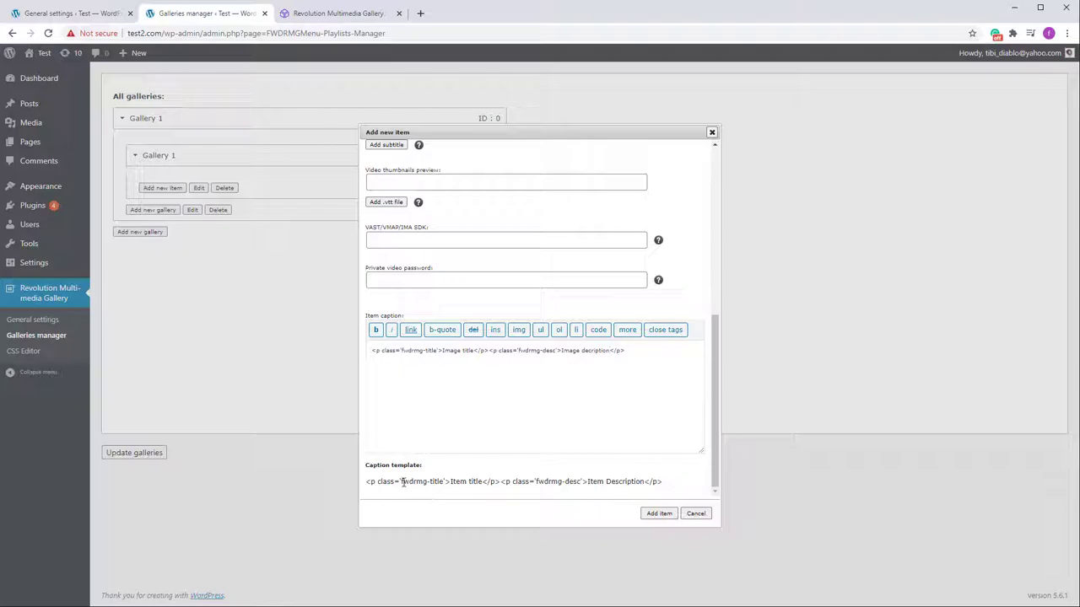
# - Select the fwdrmg-desc class name in the caption and return to General settings
pyautogui.moveTo(415, 483); pyautogui.dragTo(445, 483)
pyautogui.moveTo(536, 482); pyautogui.dragTo(582, 485)
pyautogui.click(75, 15)
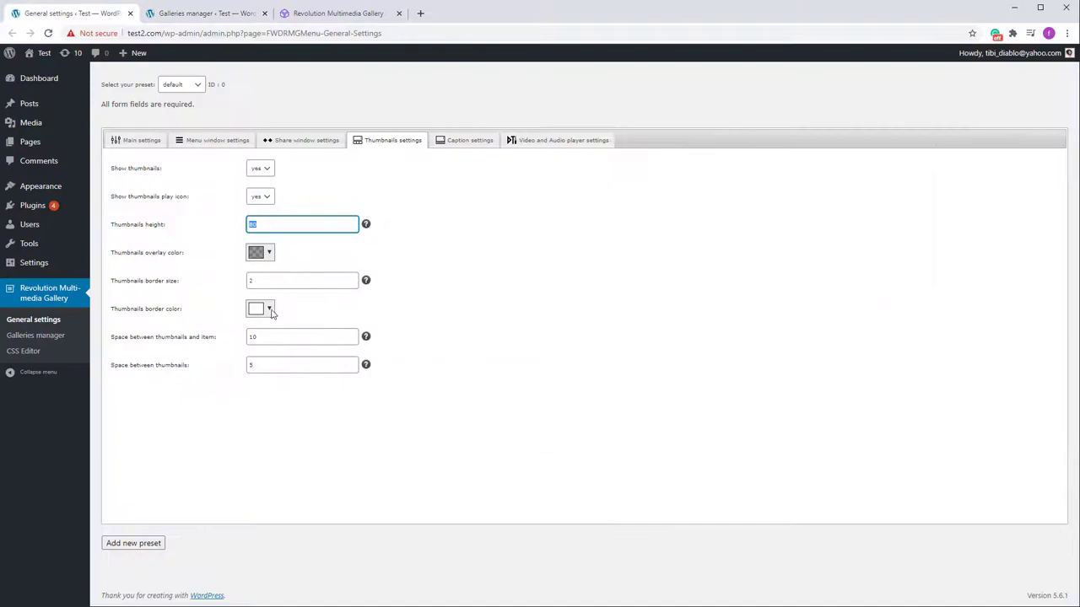
# - Open the CSS Editor in a new browser tab
pyautogui.rightClick(22, 350)
pyautogui.click(60, 358)
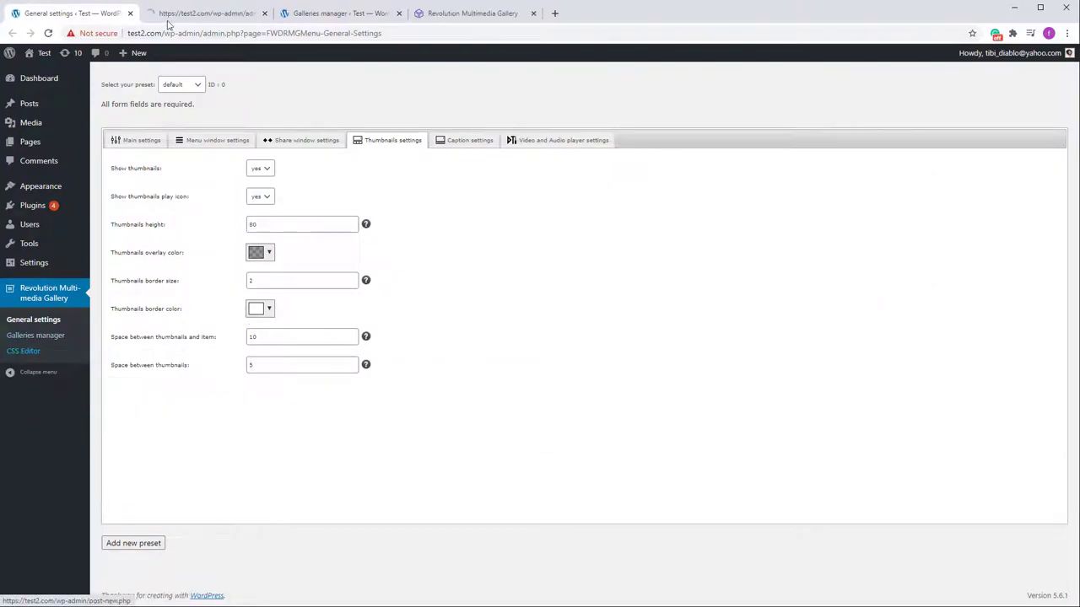
pyautogui.click(189, 15)
# - Search the stylesheet for the fwdrmg-desc class taken from the caption template
pyautogui.click(323, 14)
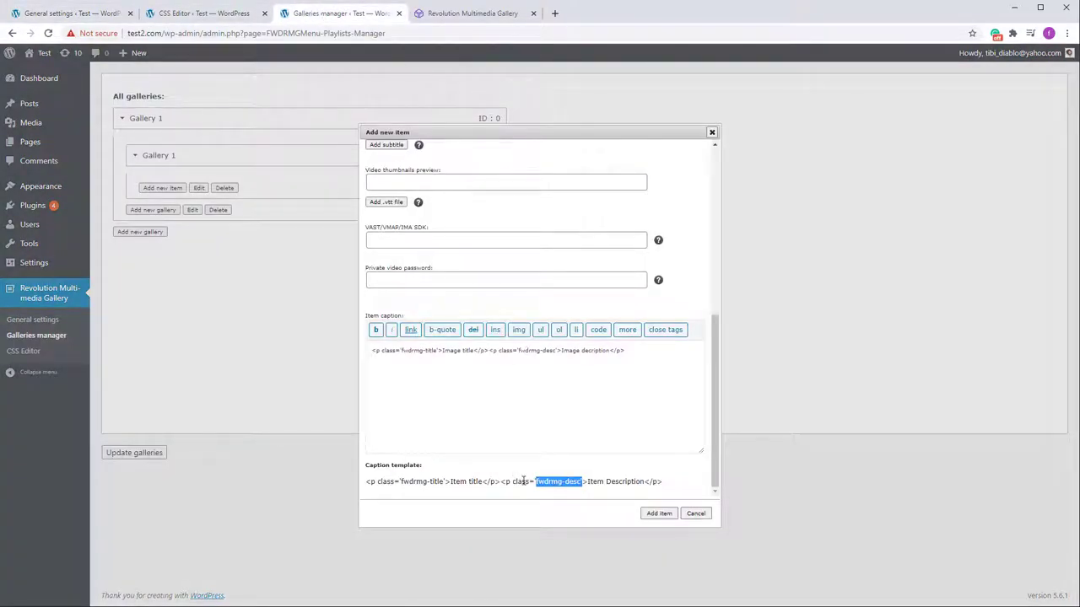
pyautogui.click(549, 482)
pyautogui.moveTo(538, 482); pyautogui.dragTo(581, 481)
pyautogui.click(202, 19)
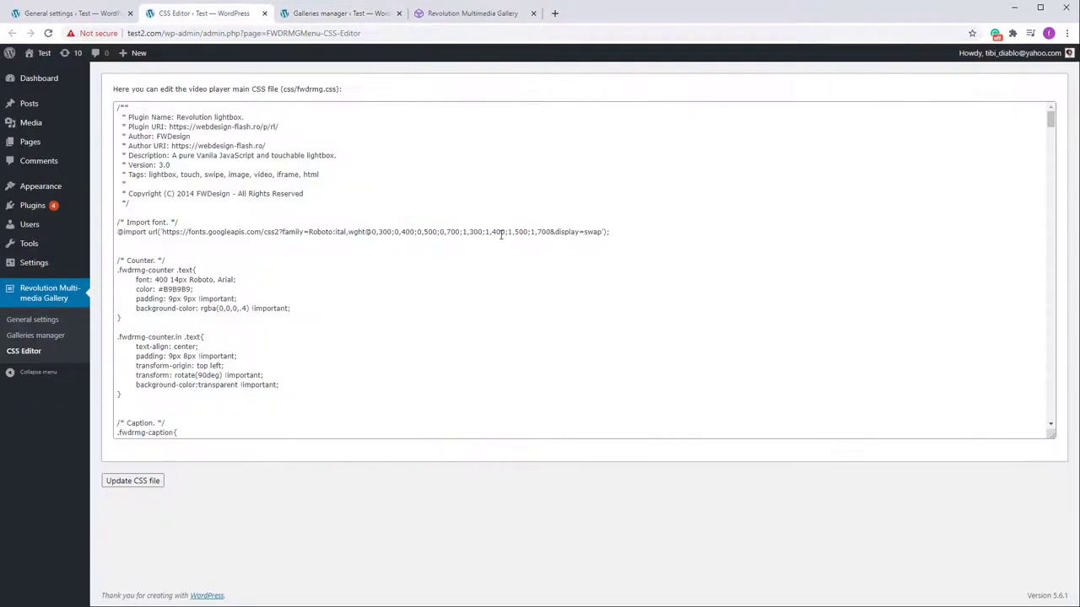
pyautogui.hotkey('ctrl', 'f')
pyautogui.hotkey('ctrl', 'v')
pyautogui.scroll(-2, 158, 225)
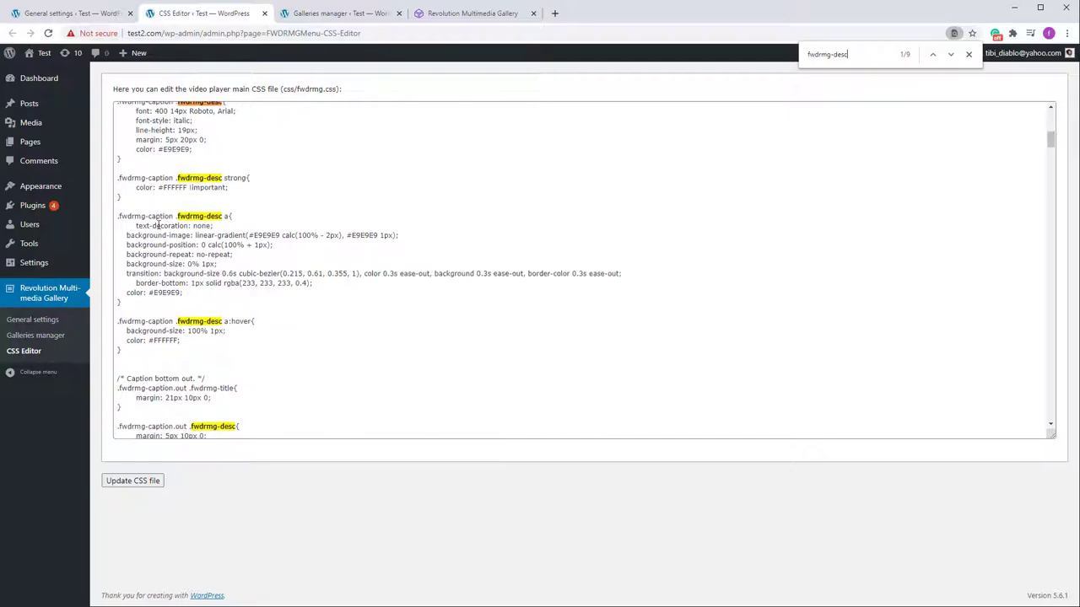
pyautogui.scroll(-4, 158, 225)
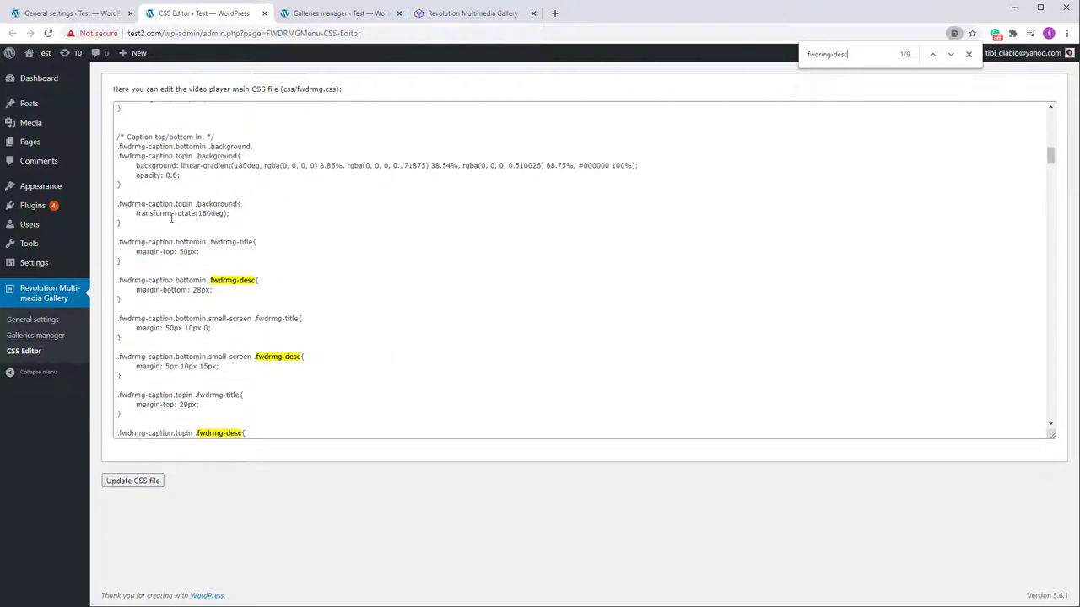
pyautogui.scroll(-1, 172, 218)
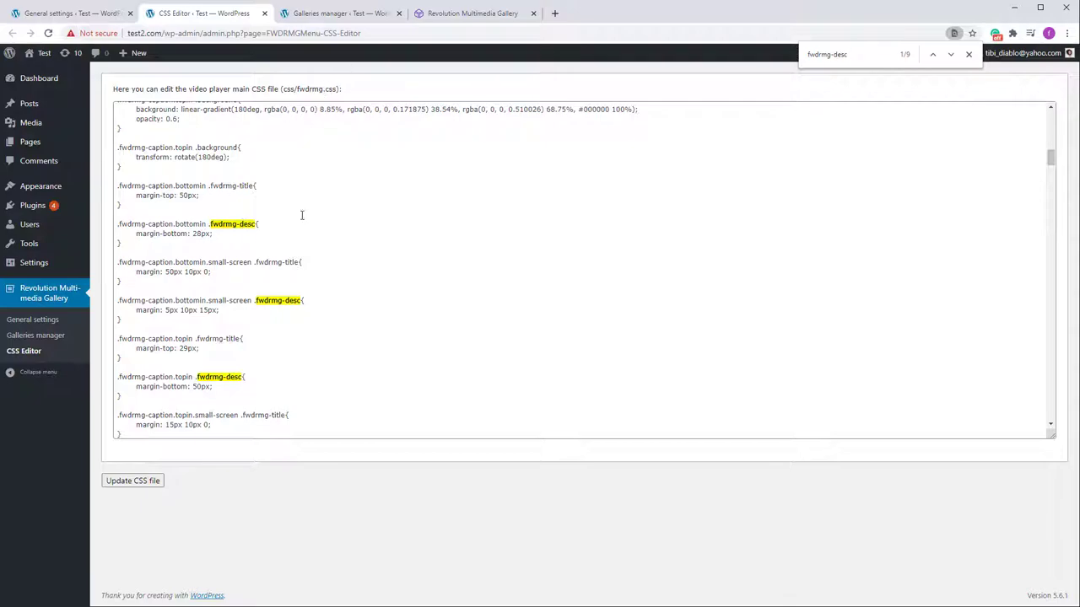
# - Compare with the gallery demo page, then scroll through the stylesheet's caption rules
pyautogui.click(455, 16)
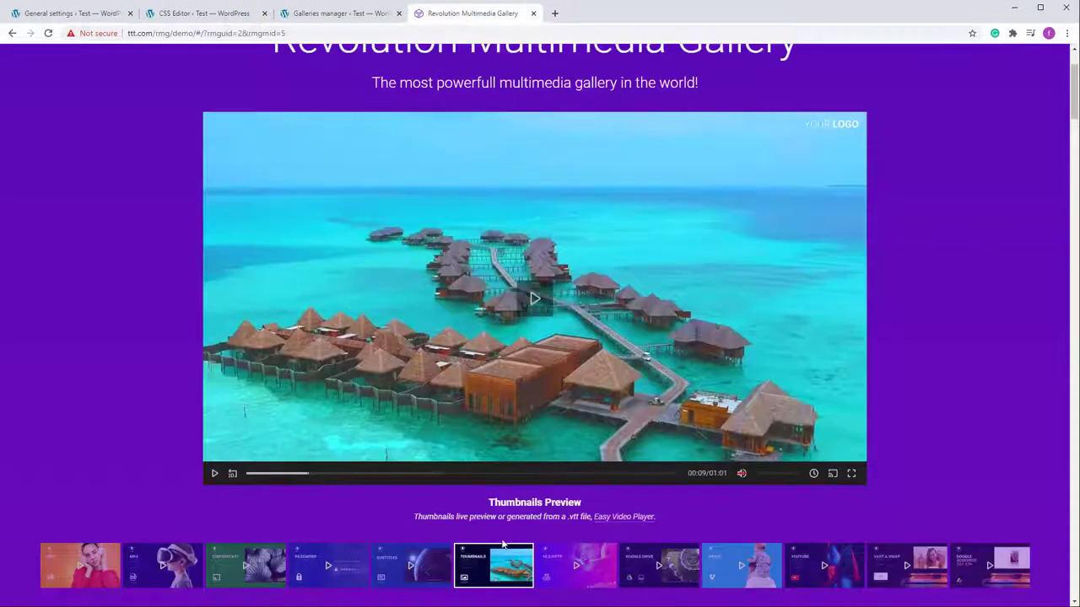
pyautogui.moveTo(531, 173)
pyautogui.click(197, 17)
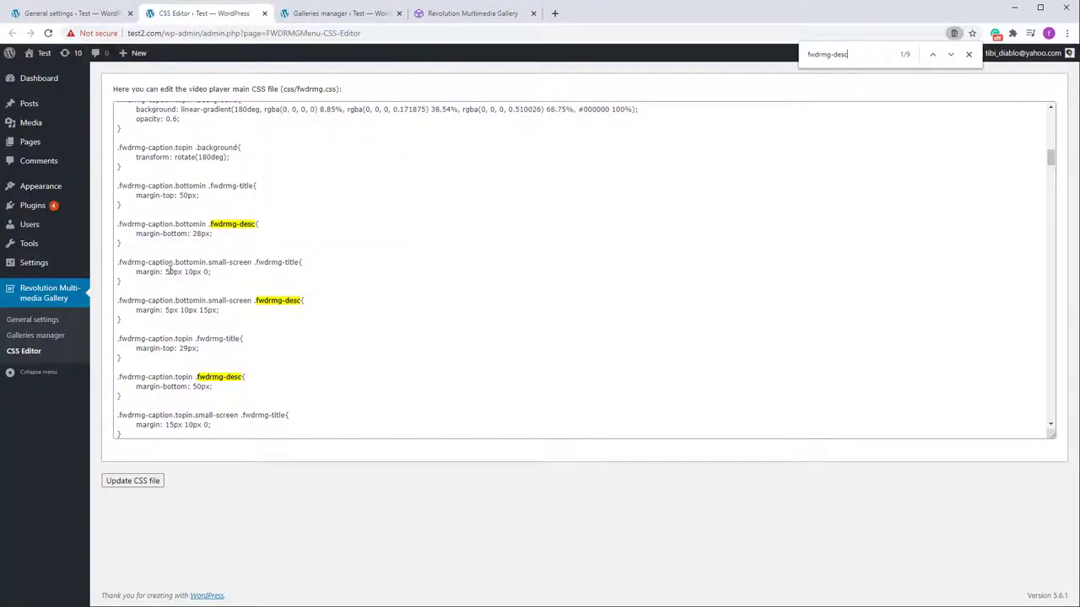
pyautogui.click(191, 230)
pyautogui.scroll(-1, 268, 330)
pyautogui.scroll(1, 186, 337)
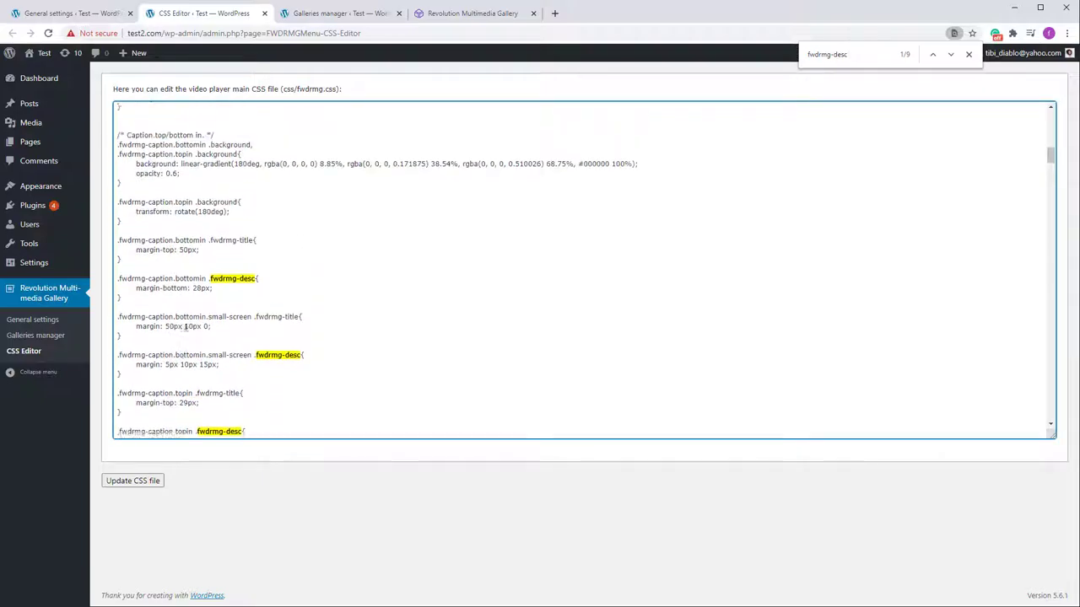
pyautogui.scroll(-3, 185, 281)
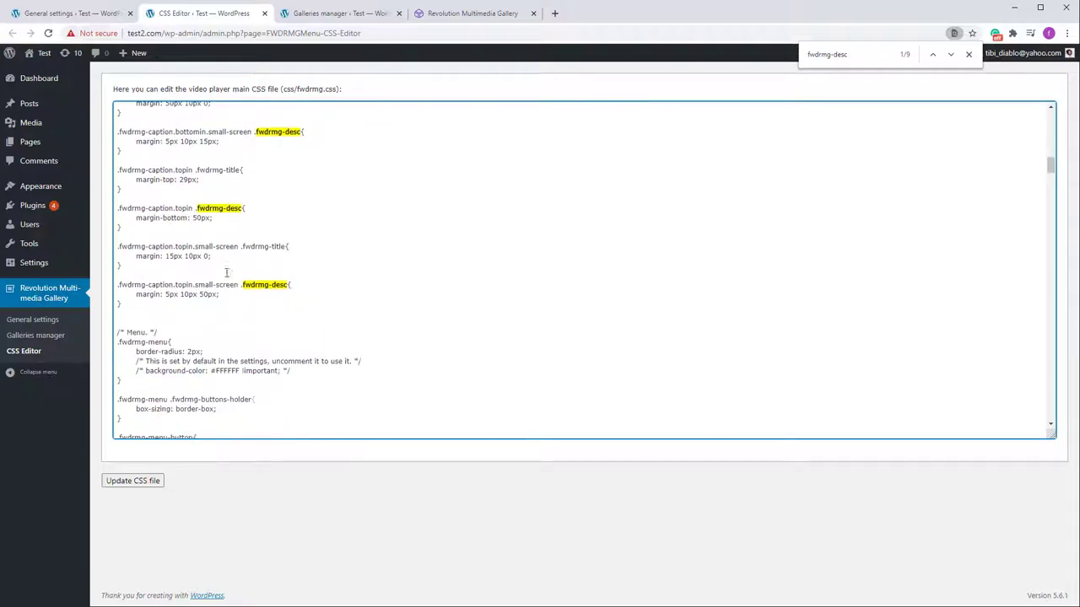
pyautogui.scroll(3, 242, 271)
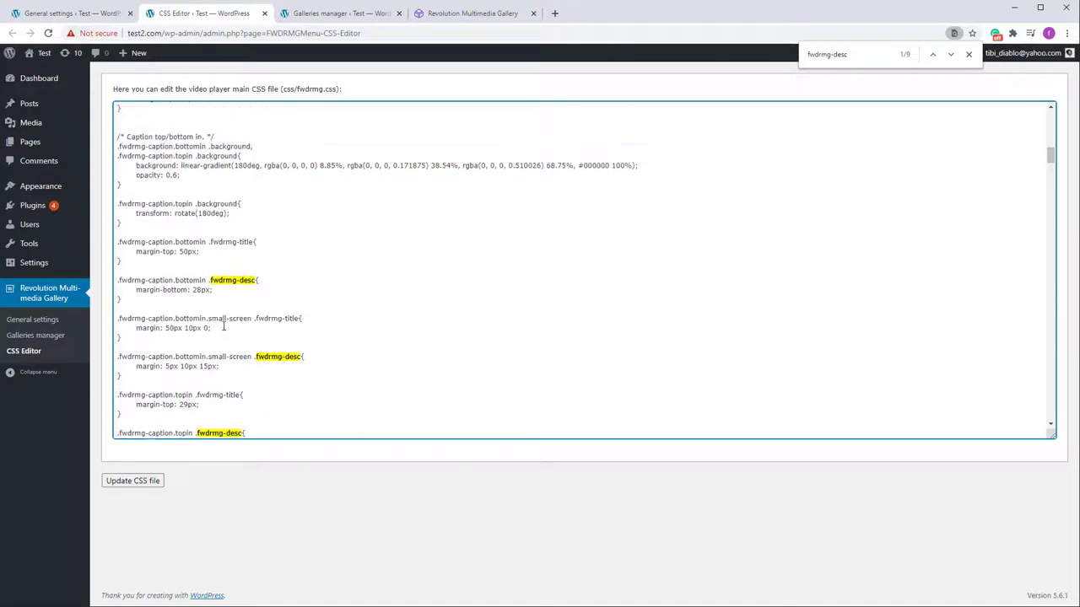
pyautogui.scroll(1, 224, 327)
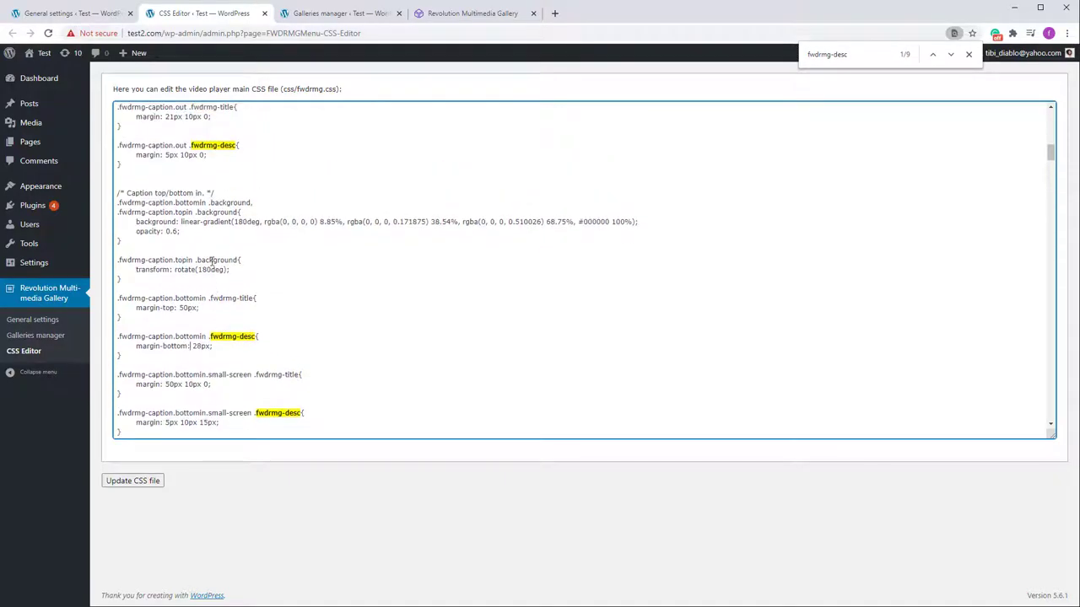
pyautogui.scroll(2, 220, 247)
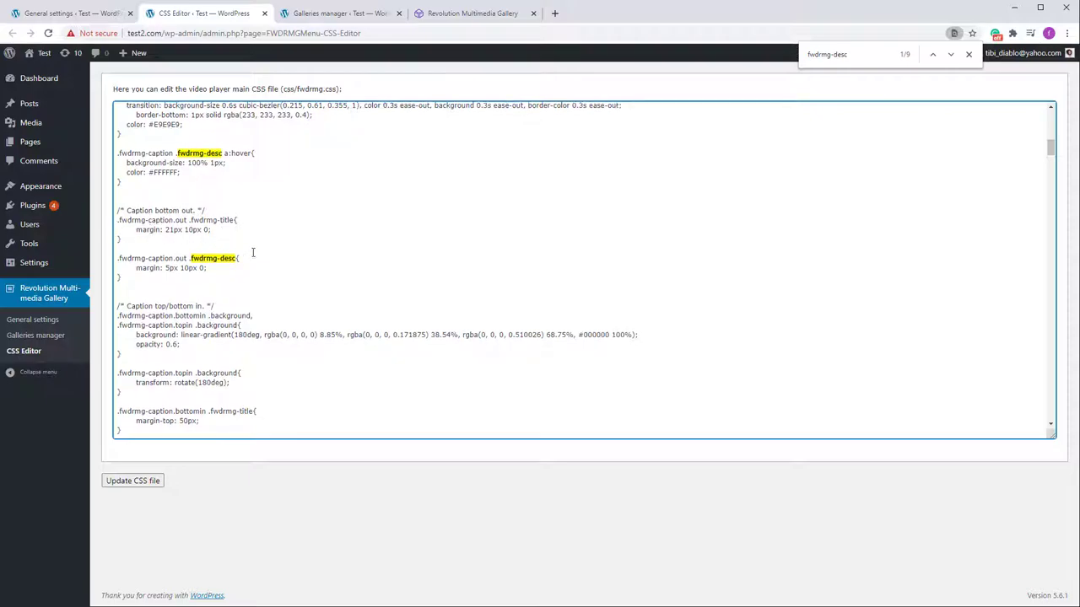
pyautogui.scroll(1, 160, 227)
pyautogui.scroll(2, 177, 221)
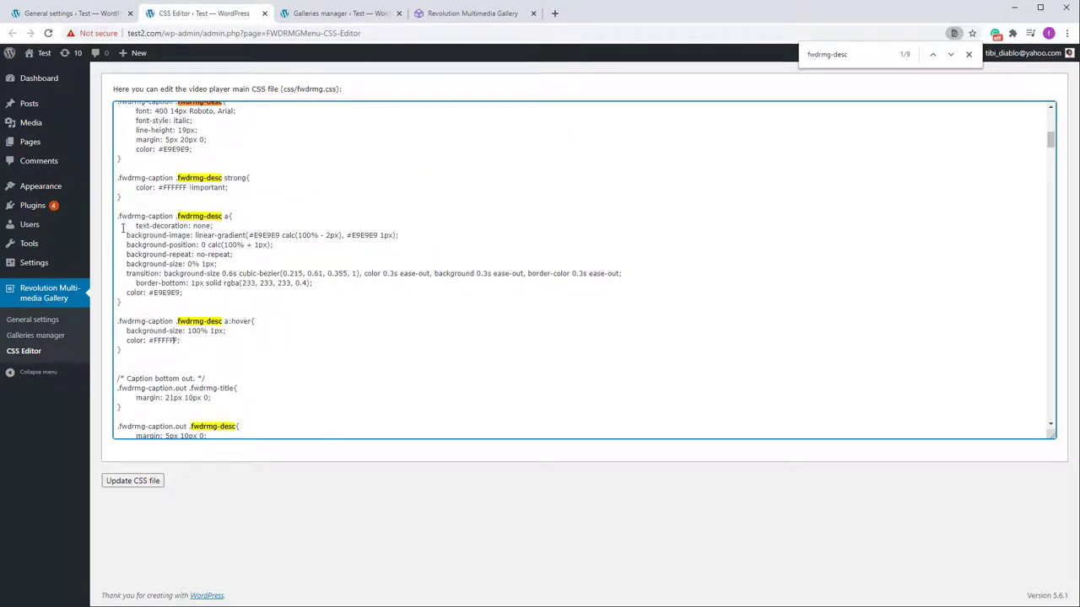
# - Re-indent the text-decoration line in the fwdrmg-desc rule and review its font lines
pyautogui.press('BackSpace')
pyautogui.press('BackSpace')
pyautogui.press('BackSpace')
pyautogui.scroll(1, 262, 264)
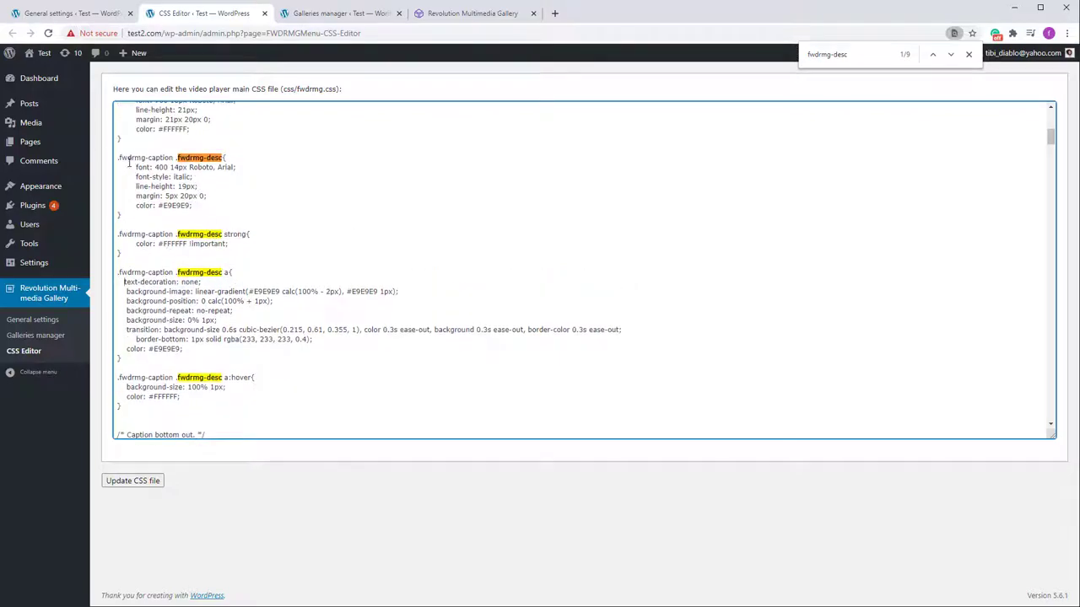
pyautogui.moveTo(128, 160); pyautogui.dragTo(256, 165)
pyautogui.click(255, 166)
pyautogui.moveTo(136, 166); pyautogui.dragTo(239, 168)
pyautogui.click(288, 179)
# - Add the Image item to Gallery 1, save the galleries, and expand Gallery 1
pyautogui.click(320, 17)
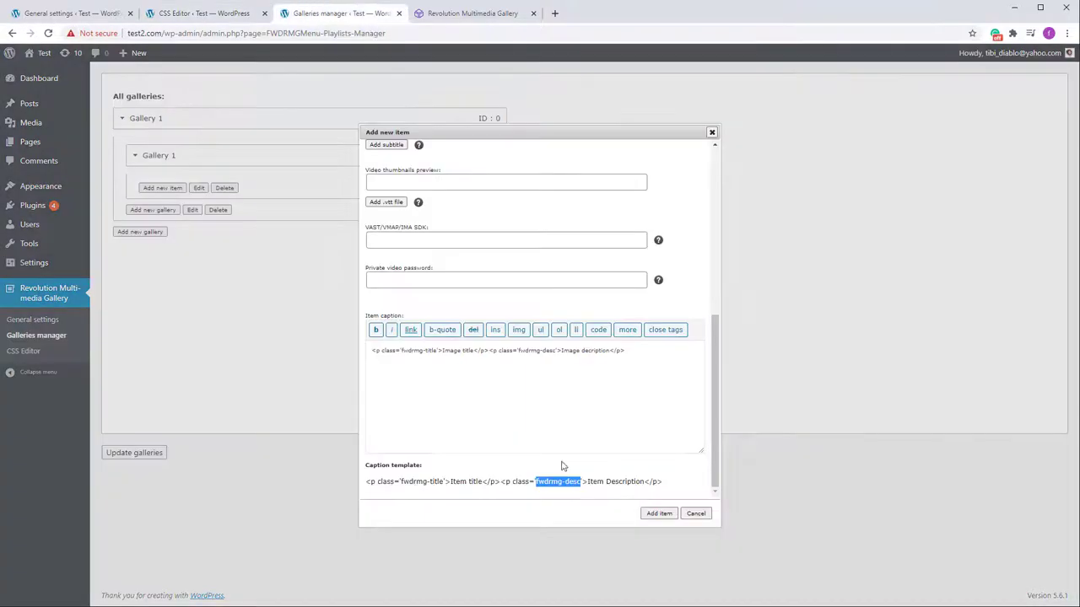
pyautogui.click(659, 514)
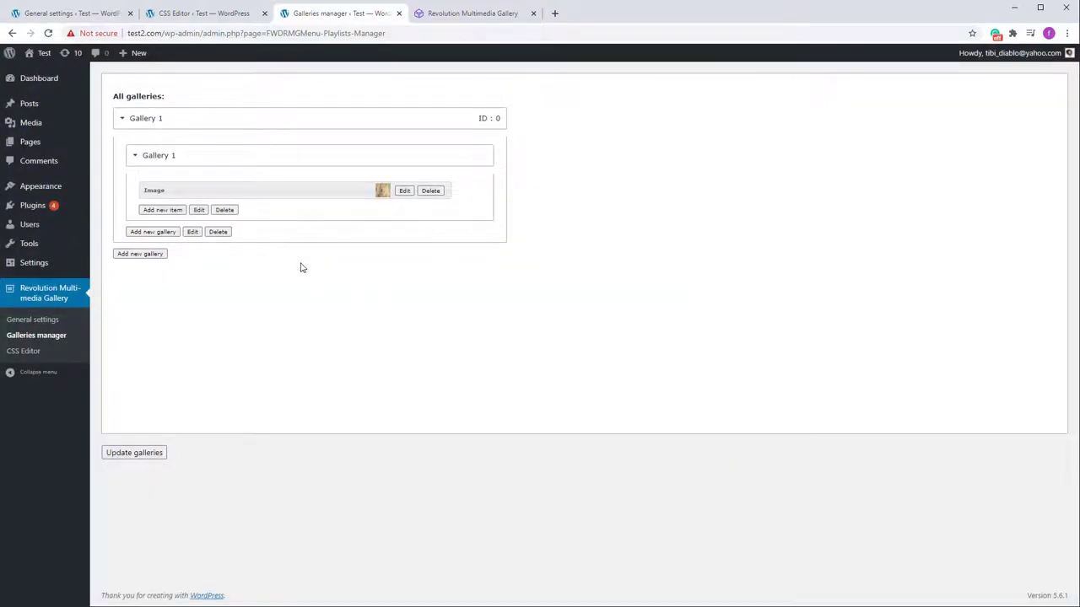
pyautogui.click(138, 453)
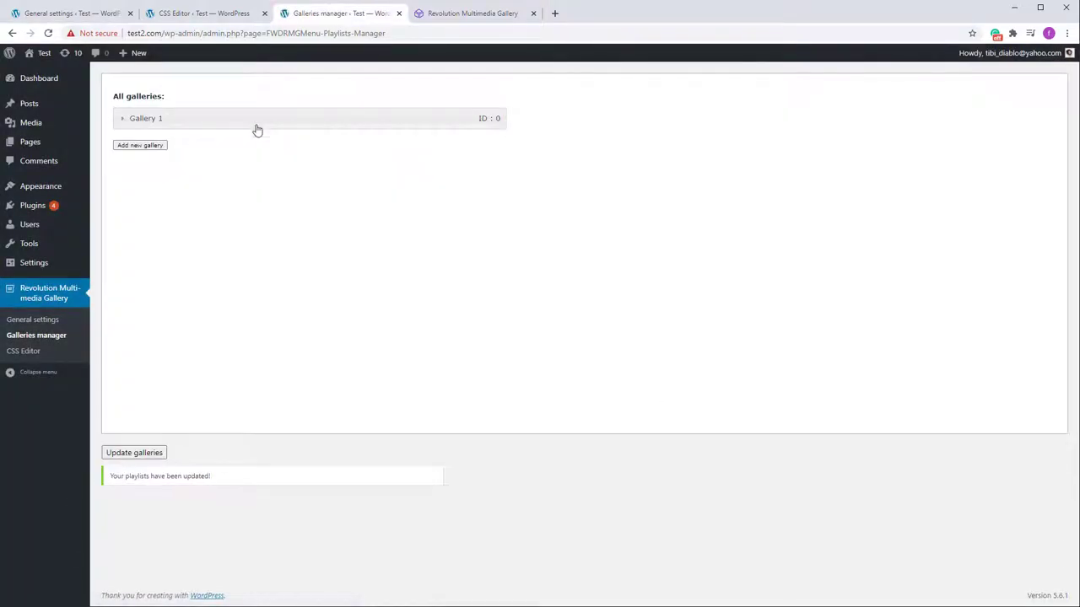
pyautogui.click(256, 121)
pyautogui.click(245, 155)
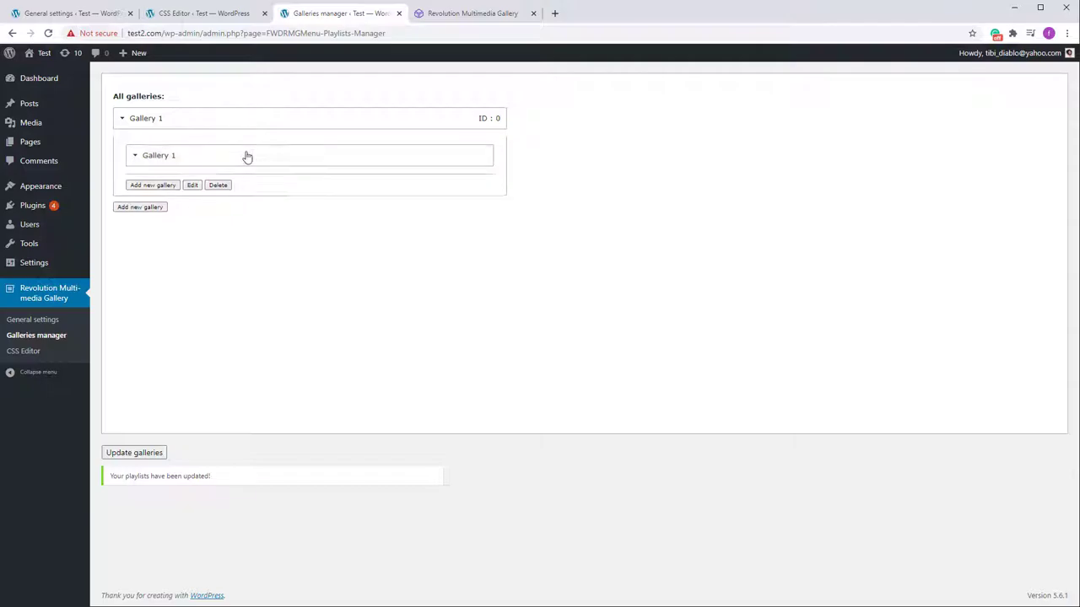
# - Open the site's All Pages list in a new browser tab
pyautogui.click(42, 321)
pyautogui.click(183, 86)
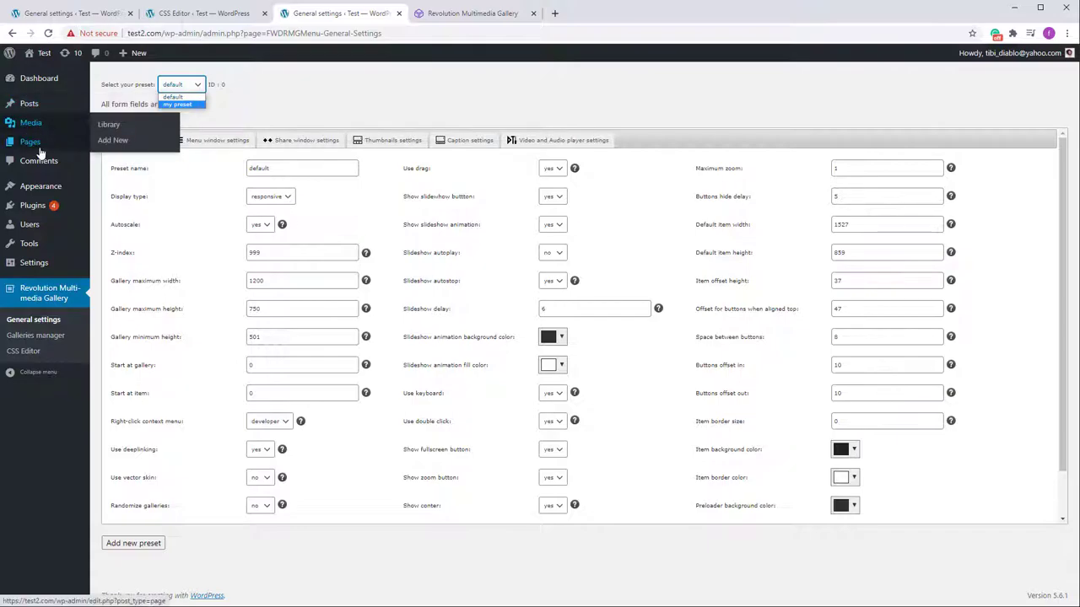
pyautogui.moveTo(38, 144)
pyautogui.rightClick(101, 149)
pyautogui.click(145, 157)
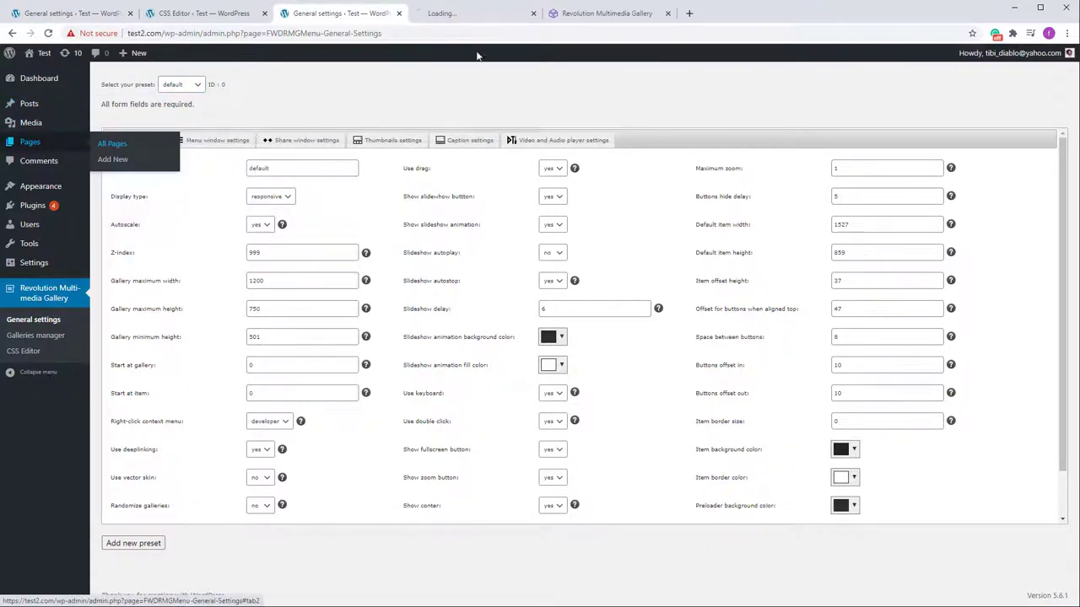
pyautogui.click(464, 13)
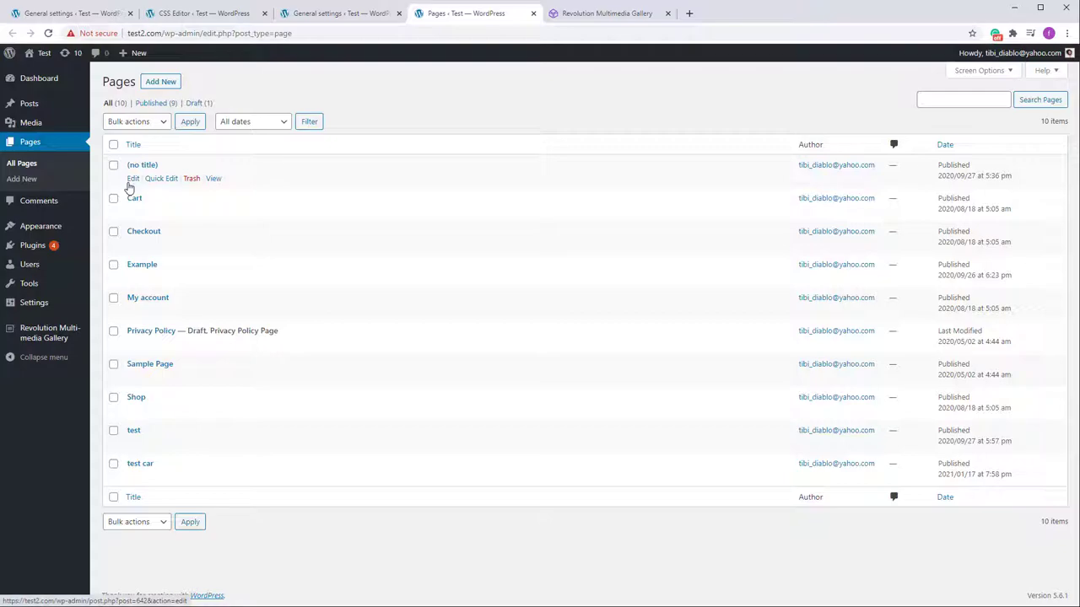
# - Edit the untitled page and delete its old shortcode text
pyautogui.click(133, 179)
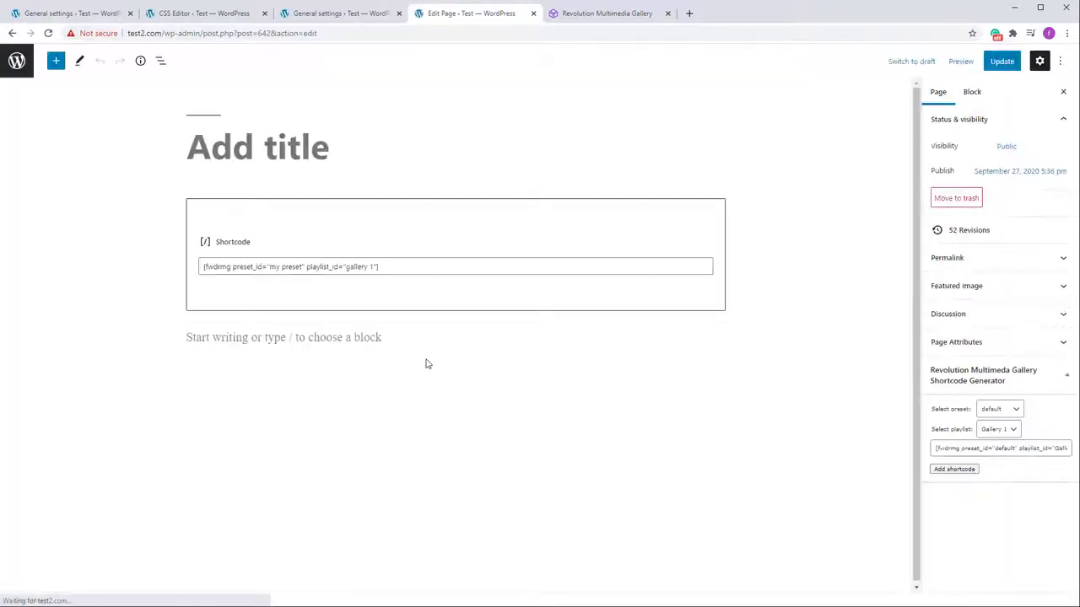
pyautogui.click(422, 266)
pyautogui.hotkey('ctrl', 'a')
pyautogui.press('BackSpace')
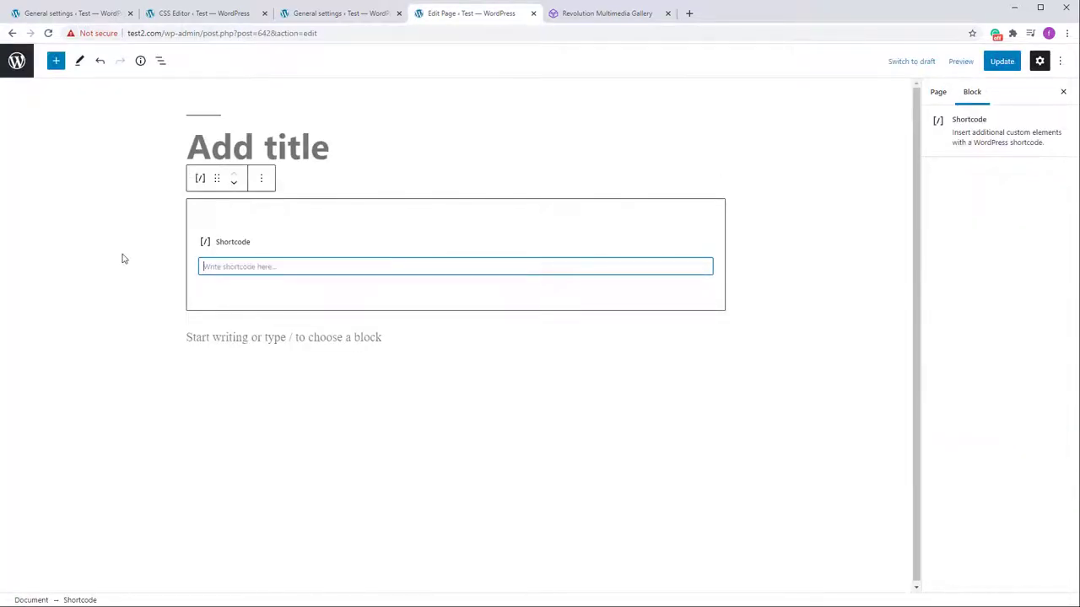
pyautogui.click(569, 399)
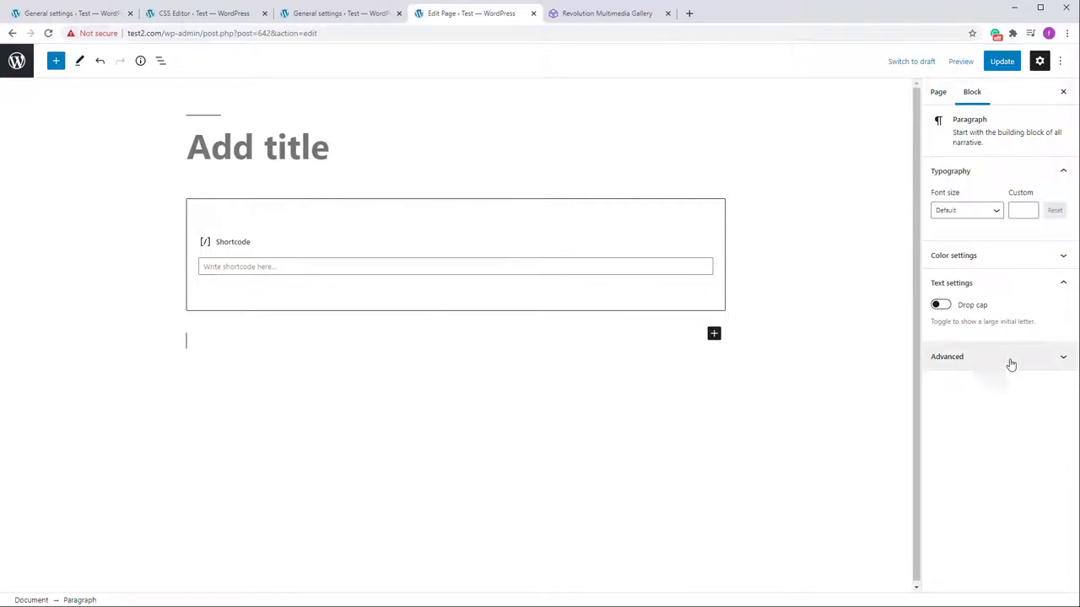
# - Generate a shortcode with my preset and Gallery 1 and paste it into the shortcode block
pyautogui.click(938, 93)
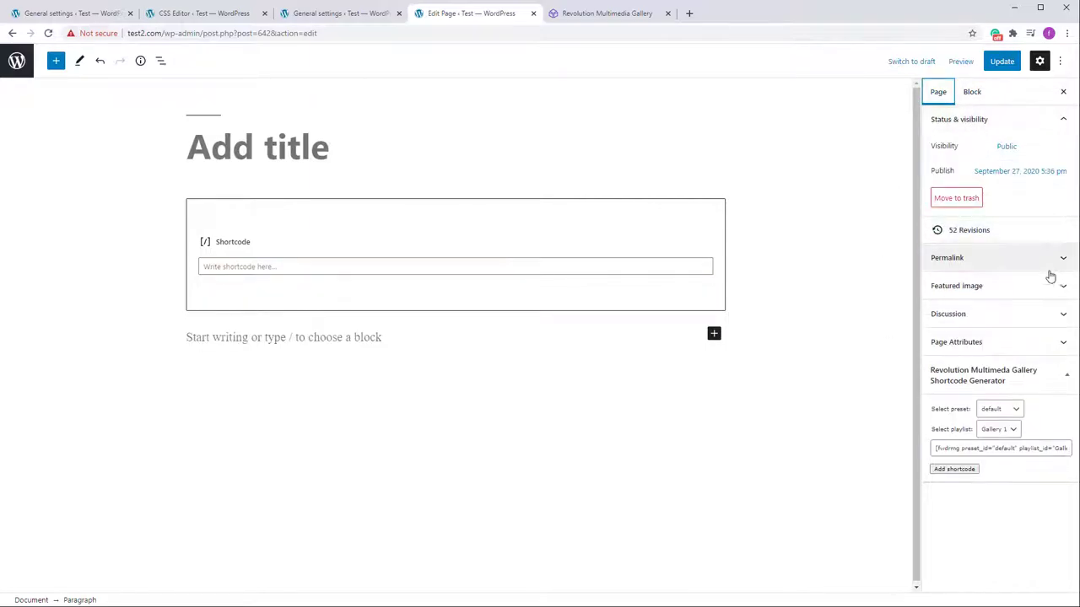
pyautogui.click(1014, 410)
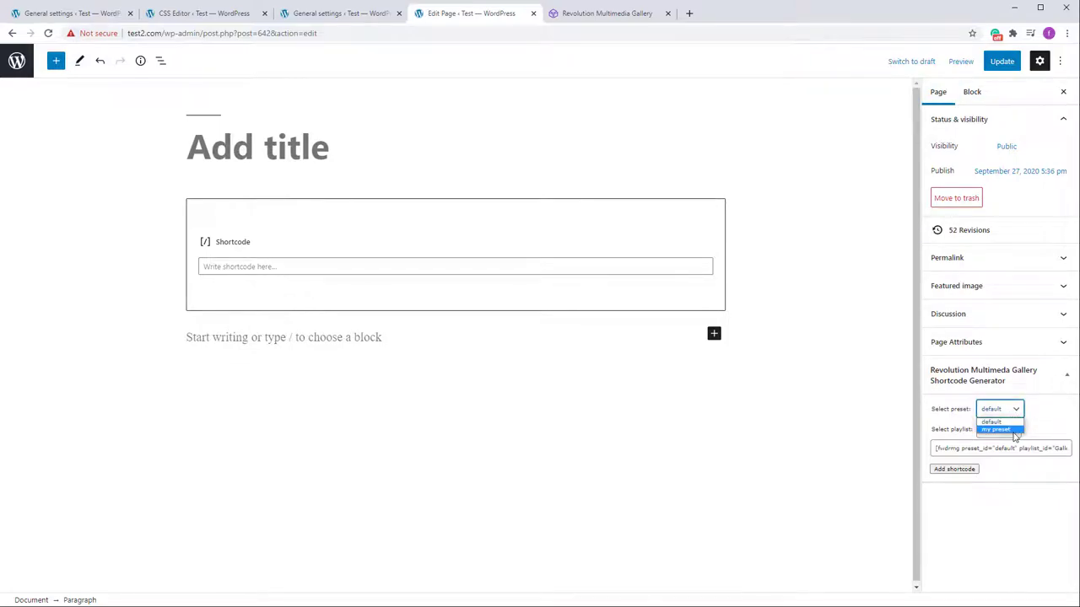
pyautogui.click(995, 431)
pyautogui.click(1008, 432)
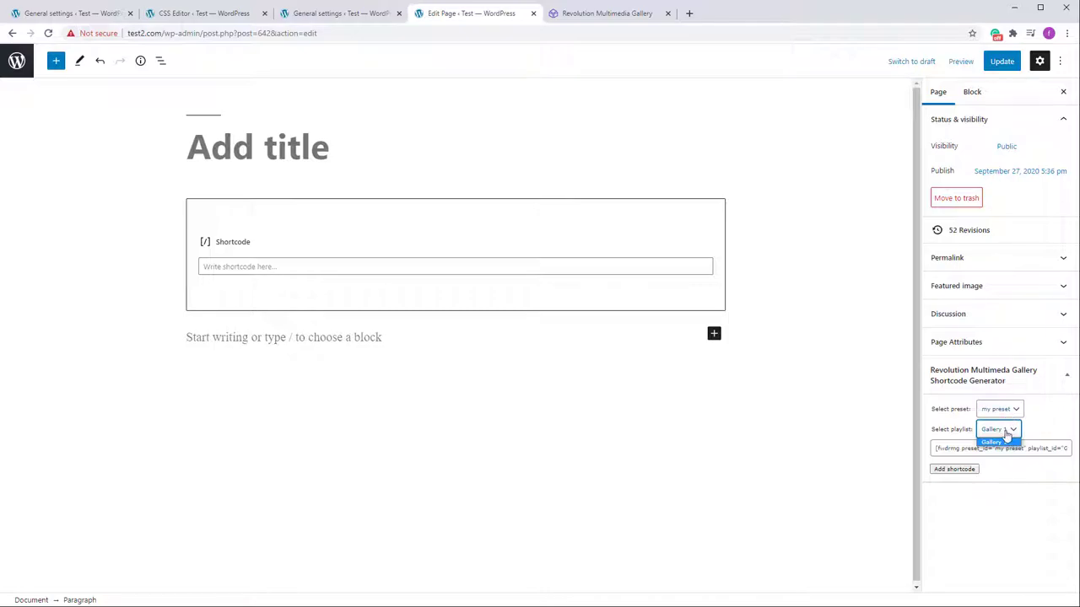
pyautogui.click(1054, 448)
pyautogui.click(250, 266)
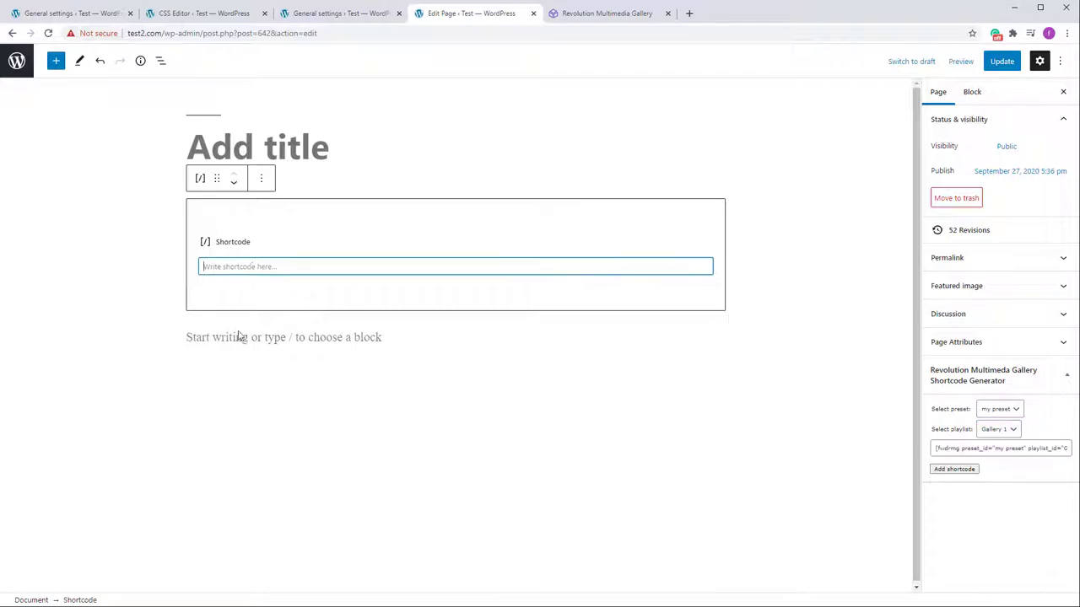
pyautogui.write('[fwdrmg preset_id="my preset" playlist_id="Gallery 1"]')
# - Update the page and preview it in a new tab
pyautogui.click(1002, 61)
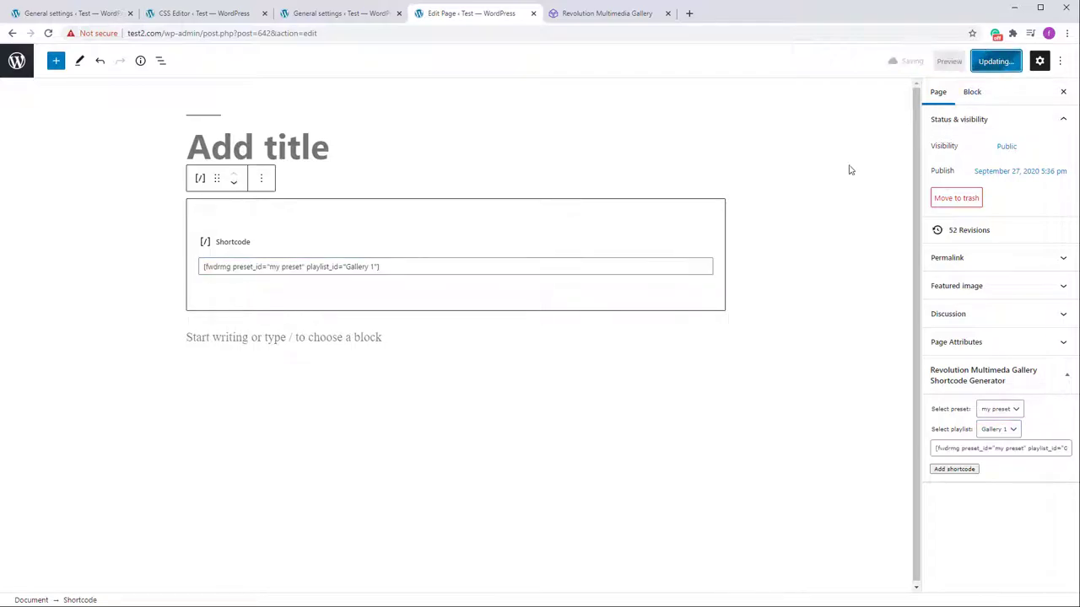
pyautogui.click(962, 64)
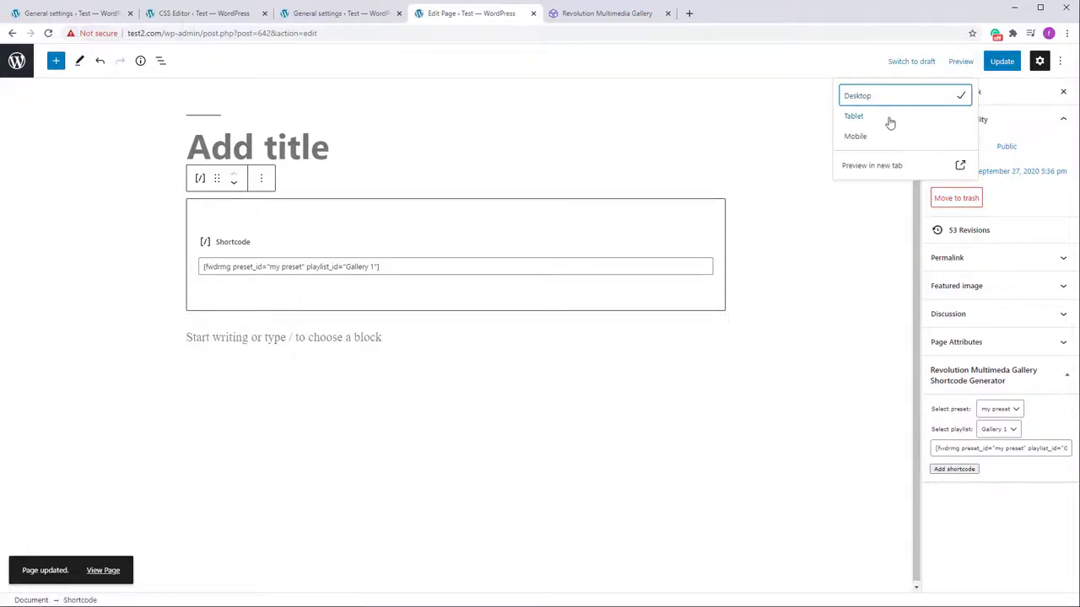
pyautogui.click(884, 167)
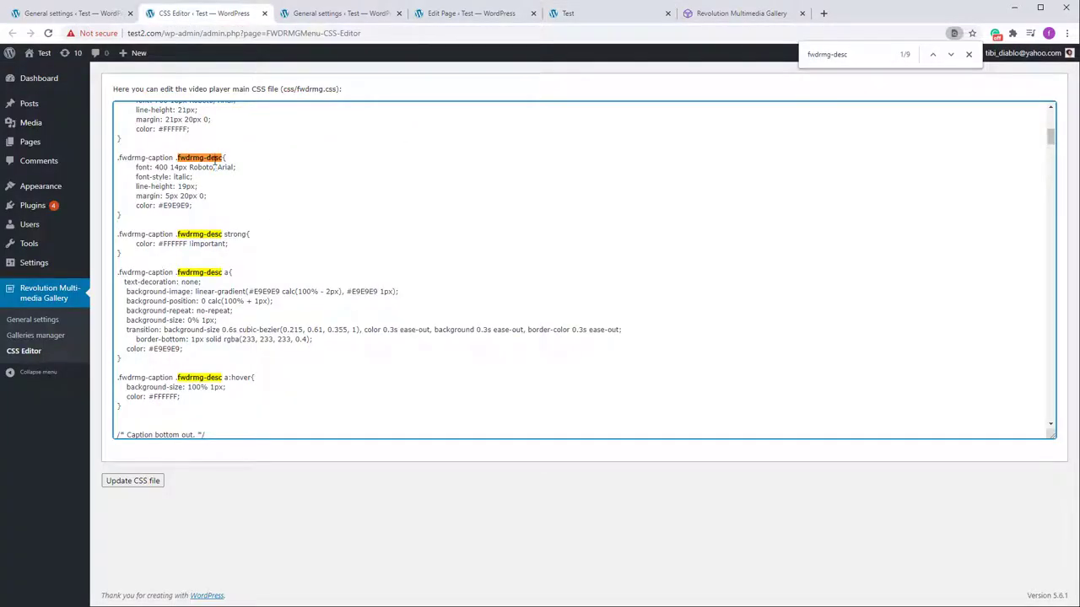
# - Change the .fwdrmg-title colour to #FF0000, save the CSS file, and reload the preview
pyautogui.scroll(3, 292, 347)
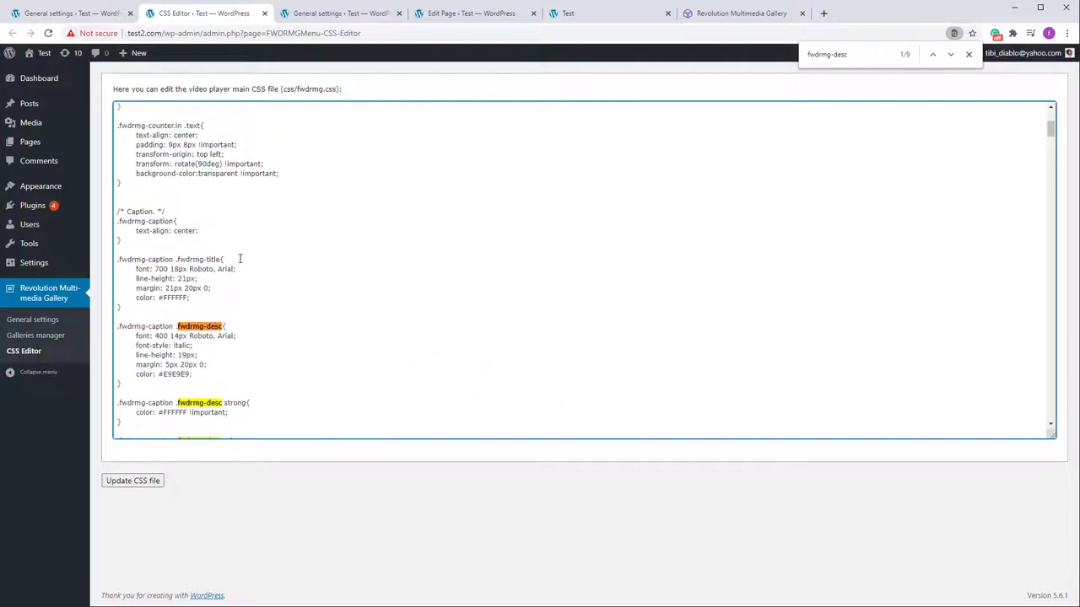
pyautogui.press('Escape')
pyautogui.doubleClick(173, 298)
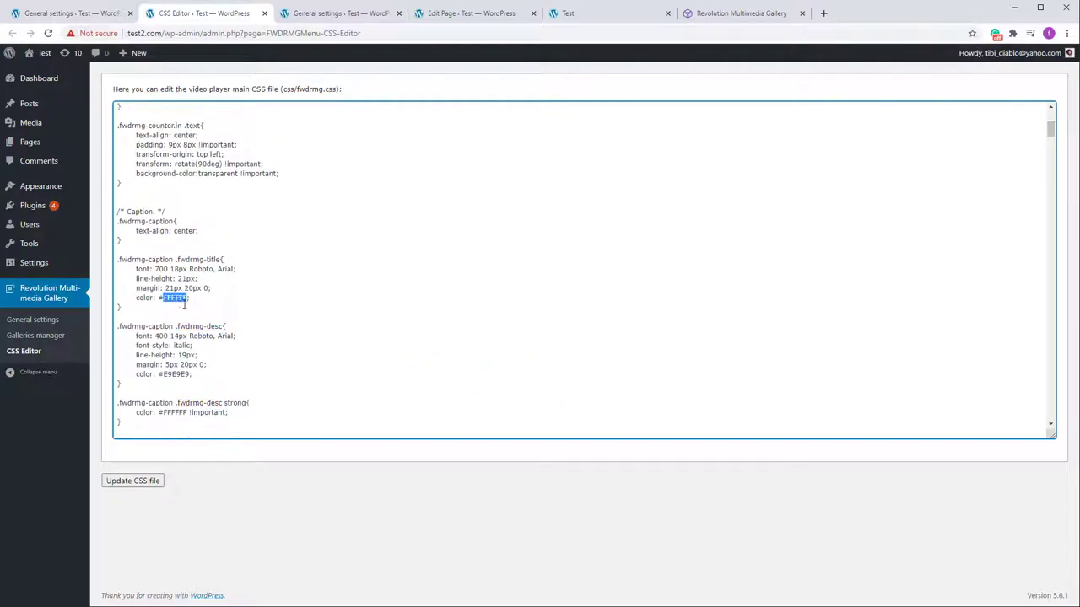
pyautogui.write('FF')
pyautogui.click(132, 481)
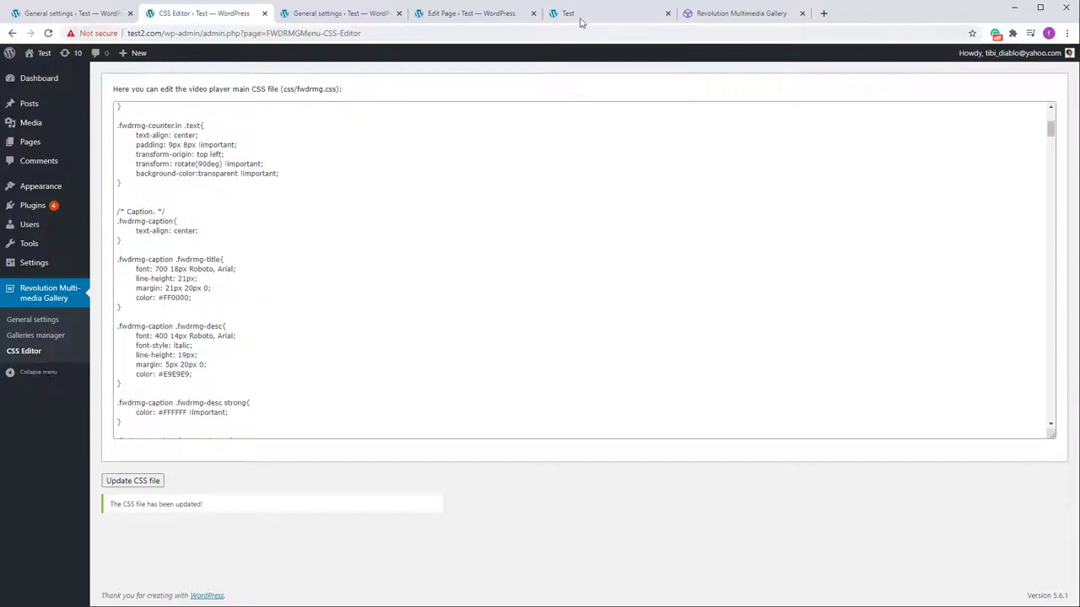
pyautogui.click(580, 15)
pyautogui.click(48, 33)
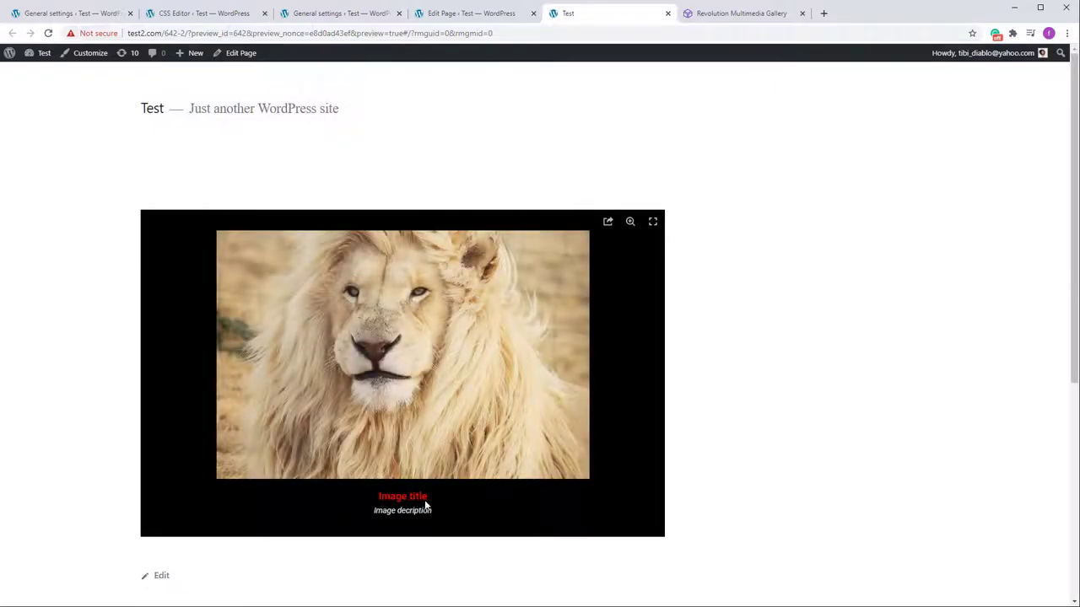
# - Set the .fwdrmg-desc font size to 20px, save the CSS, and reload the preview
pyautogui.click(185, 14)
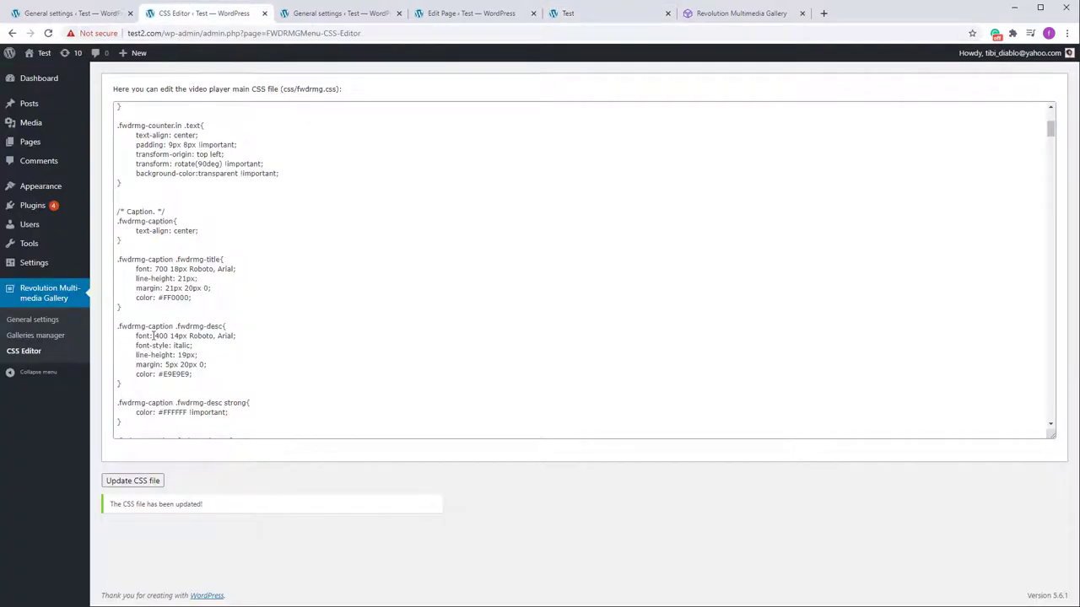
pyautogui.moveTo(181, 335); pyautogui.dragTo(174, 336)
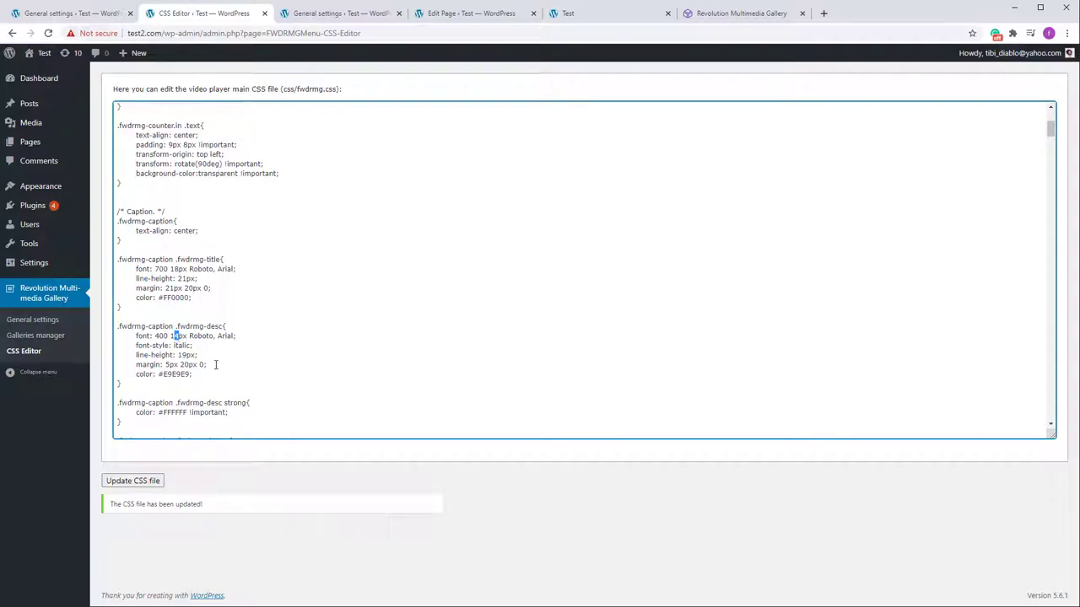
pyautogui.press('Delete')
pyautogui.press('Delete')
pyautogui.write('20')
pyautogui.click(125, 482)
pyautogui.click(567, 13)
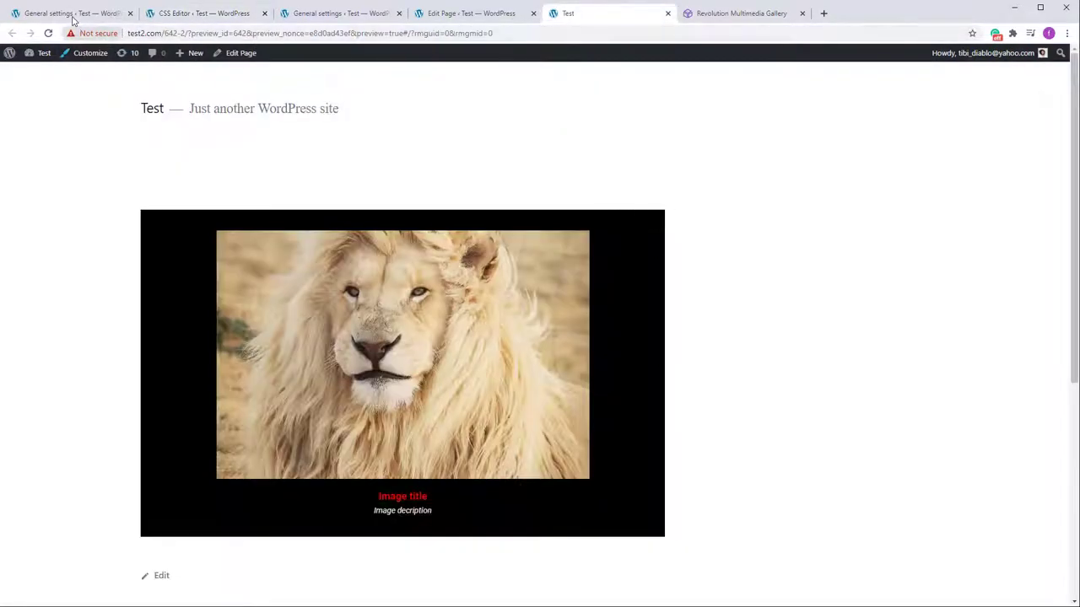
pyautogui.click(46, 33)
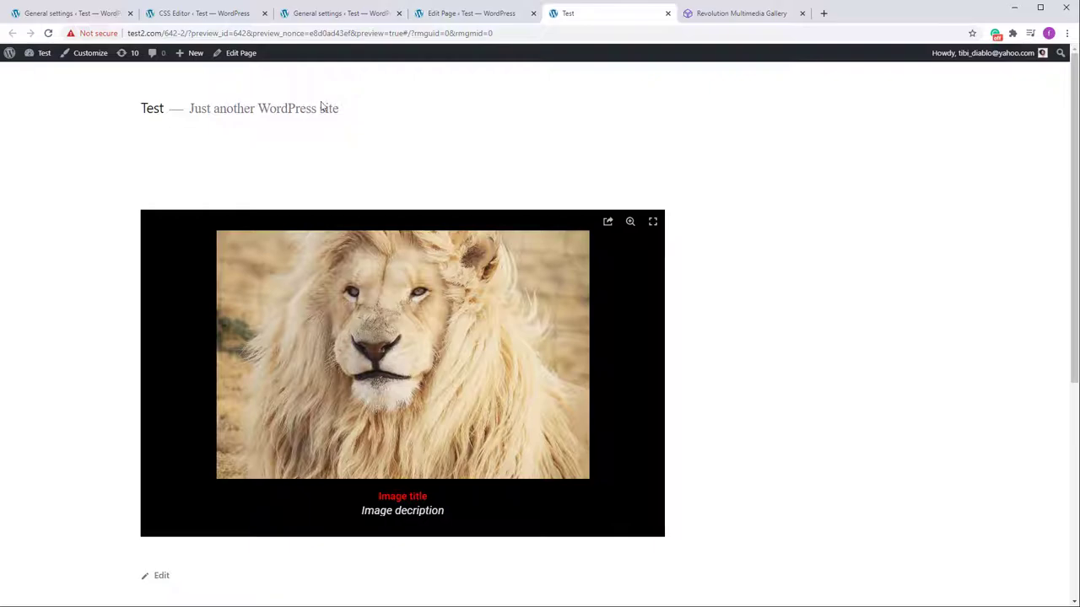
pyautogui.click(197, 14)
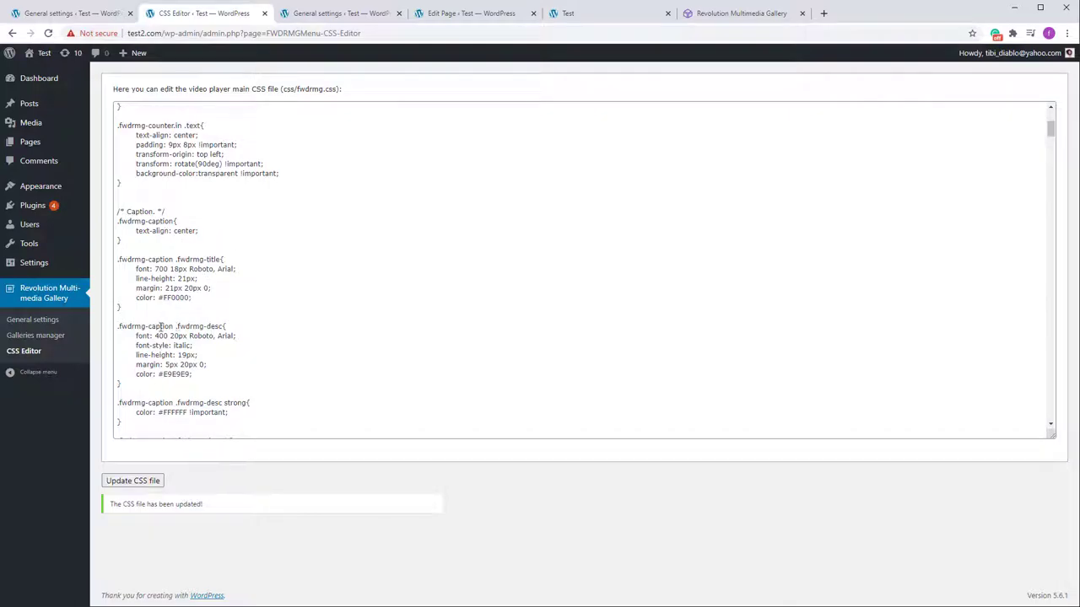
# - Set the .fwdrmg-desc font size back to 14px
pyautogui.moveTo(170, 268); pyautogui.dragTo(180, 268)
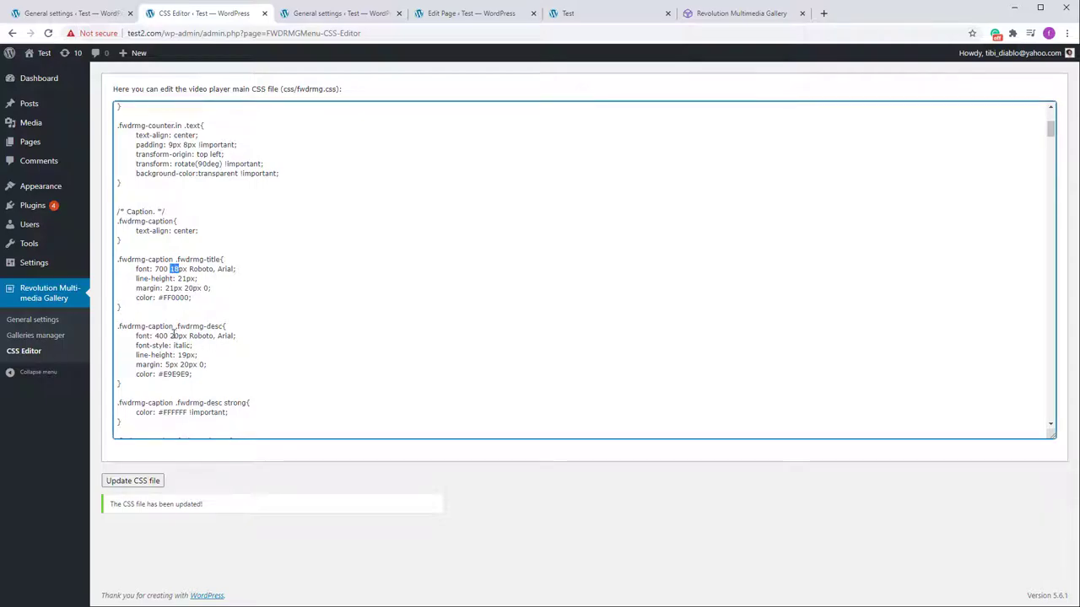
pyautogui.moveTo(172, 335); pyautogui.dragTo(177, 335)
pyautogui.write('14')
# - Try a 30px .fwdrmg-title font size, save the CSS, and reload the preview
pyautogui.doubleClick(170, 268)
pyautogui.press('Left')
pyautogui.press('Delete')
pyautogui.press('Delete')
pyautogui.write('30')
pyautogui.click(144, 476)
pyautogui.click(601, 13)
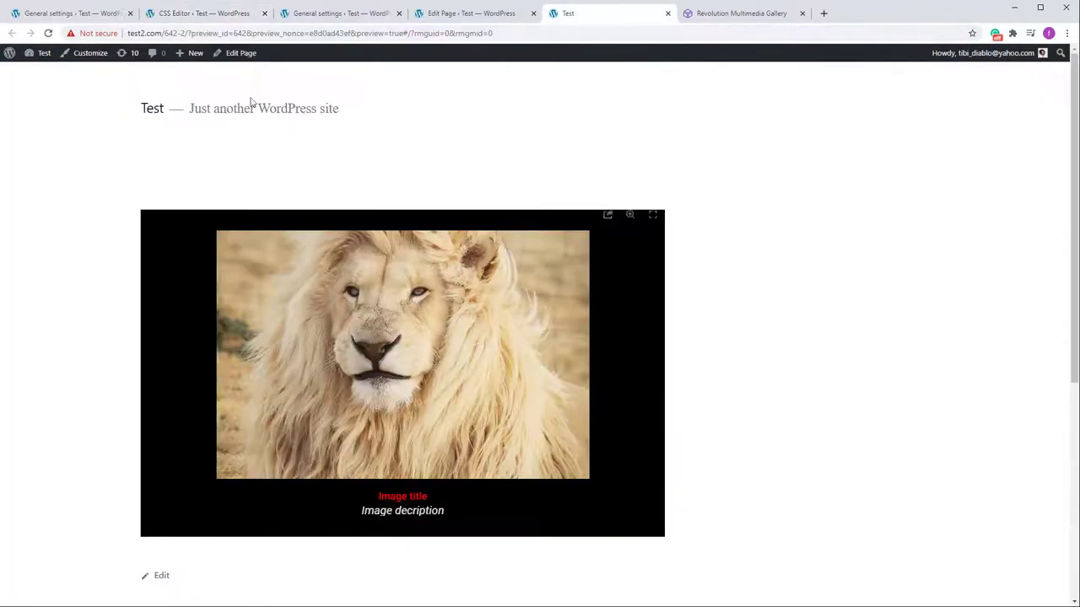
pyautogui.click(48, 33)
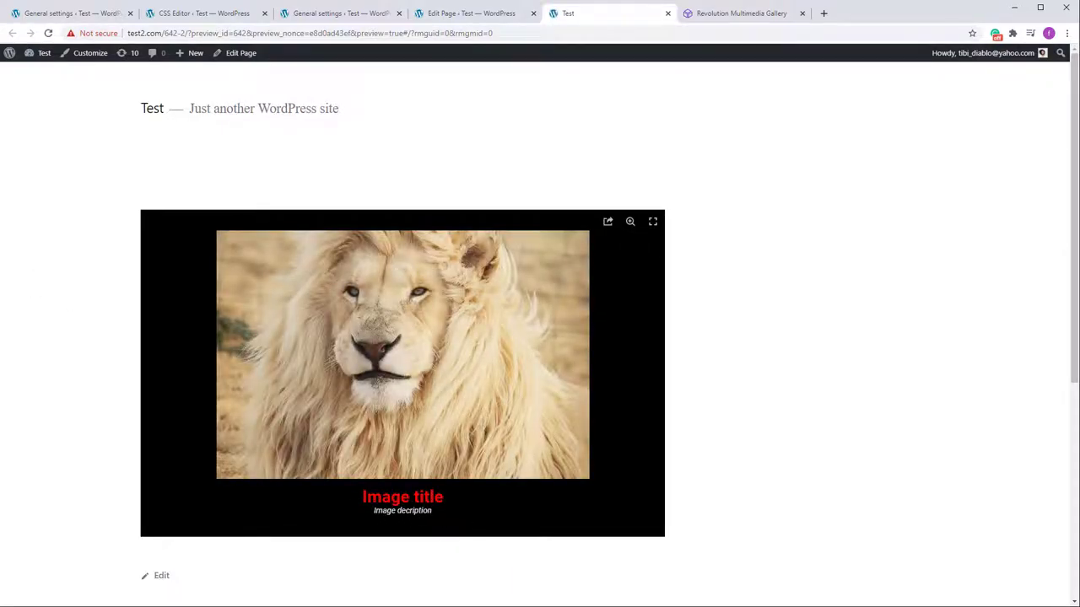
# - Restore the title size to 18px, save the CSS, and close the CSS Editor tab
pyautogui.click(202, 14)
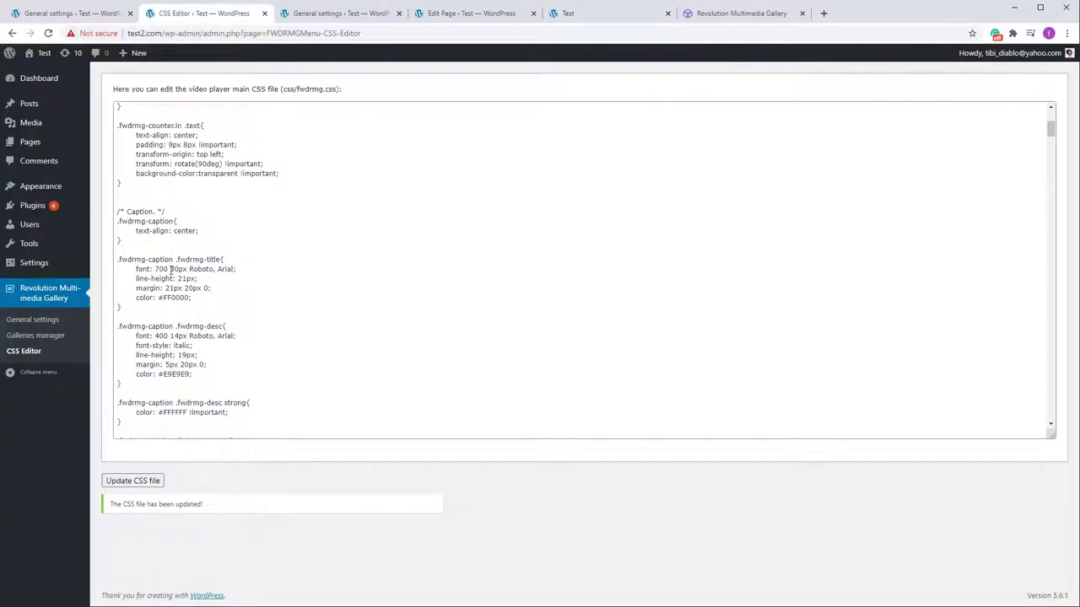
pyautogui.moveTo(170, 269); pyautogui.dragTo(177, 269)
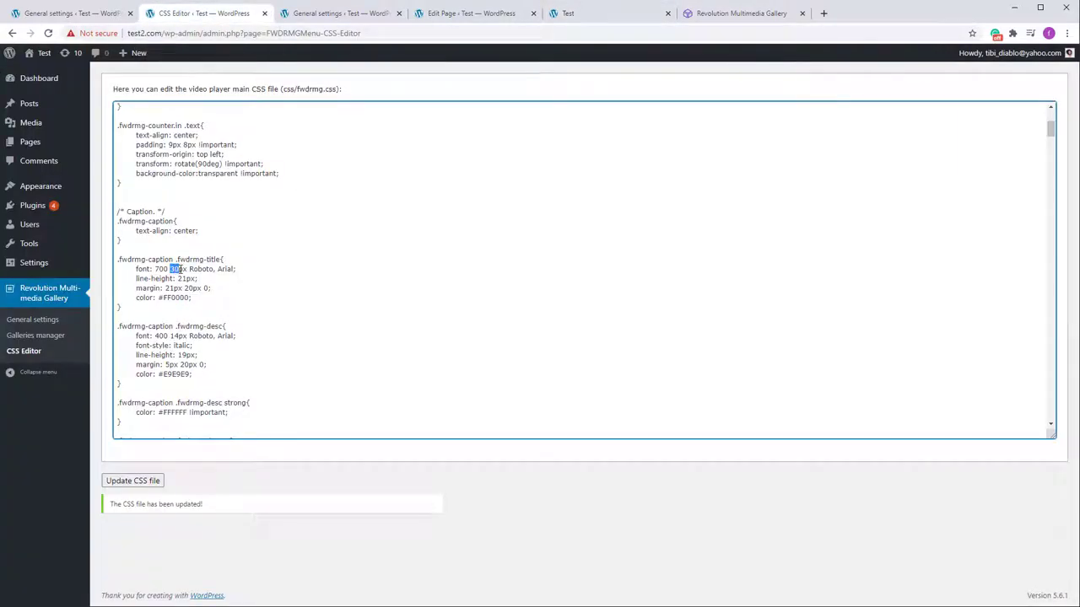
pyautogui.click(125, 482)
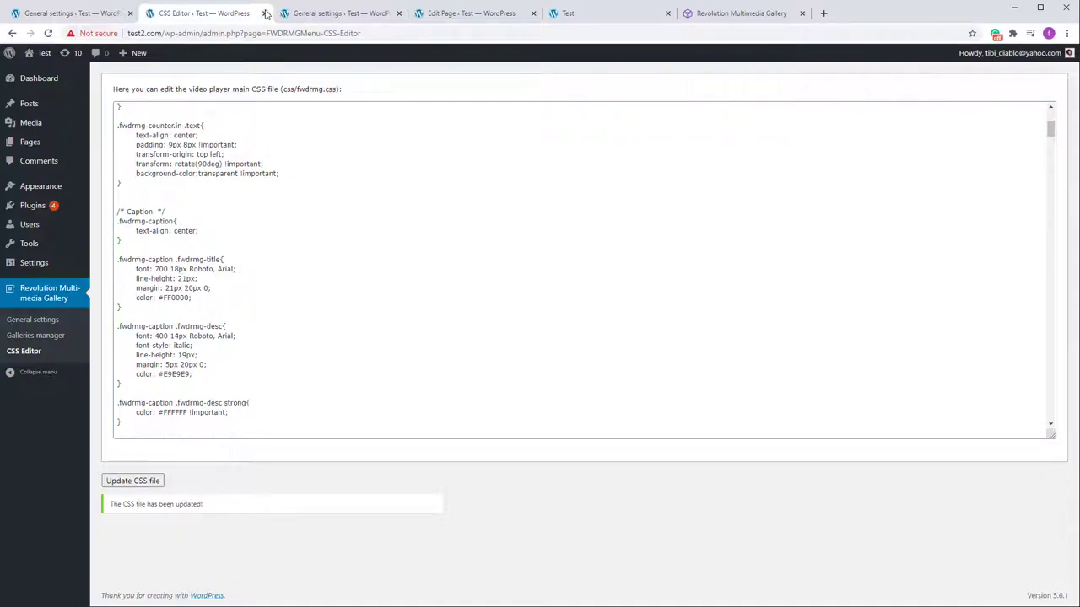
pyautogui.click(266, 13)
pyautogui.click(450, 16)
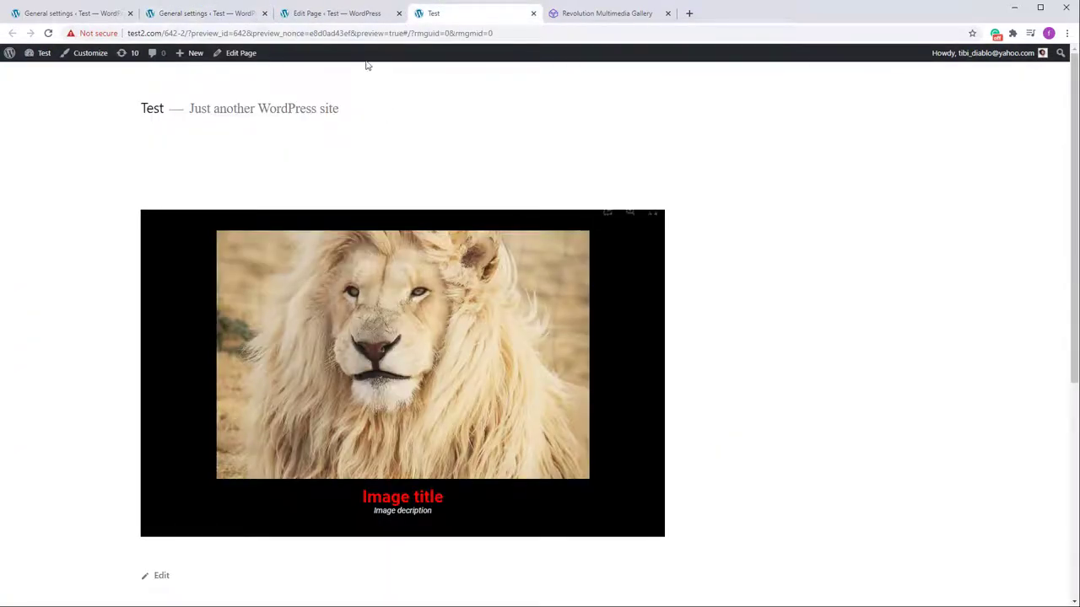
pyautogui.click(331, 15)
pyautogui.click(201, 14)
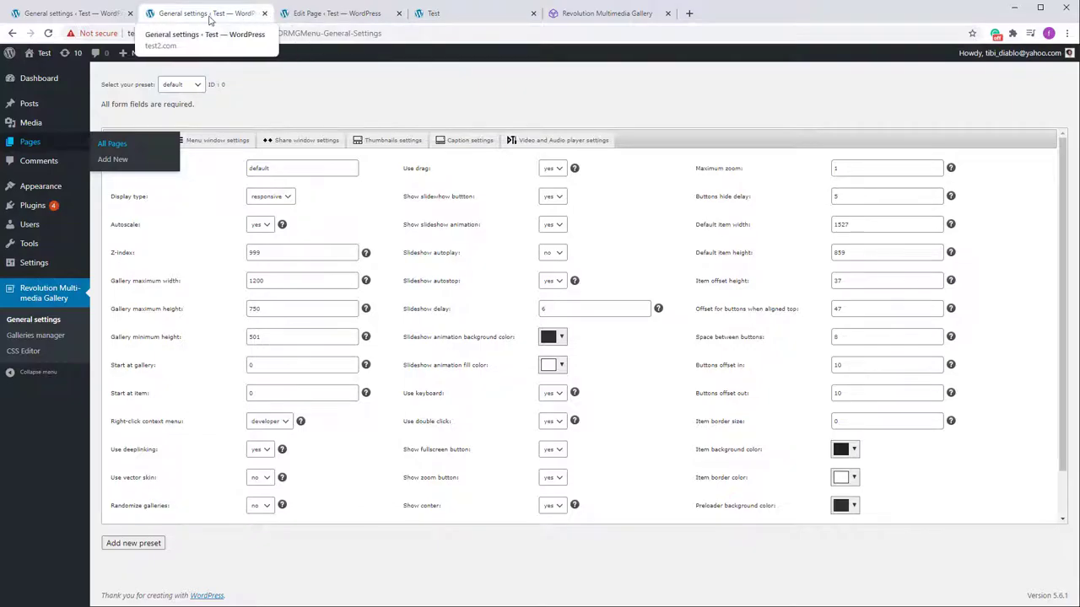
# - Start a new Gallery 1 item named 'Video .mp4' in the galleries manager
pyautogui.click(37, 336)
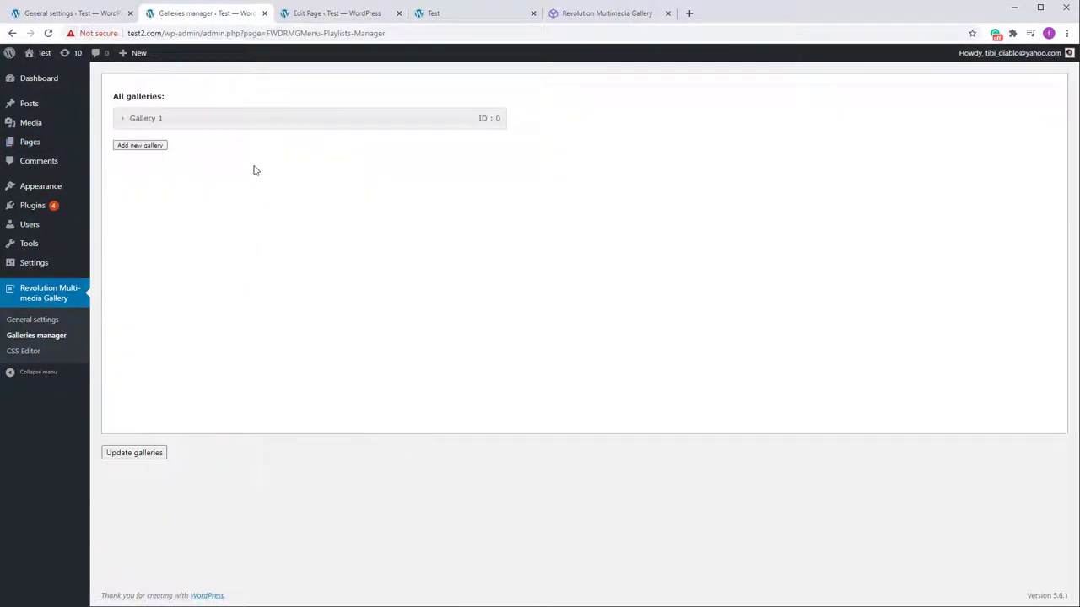
pyautogui.click(286, 124)
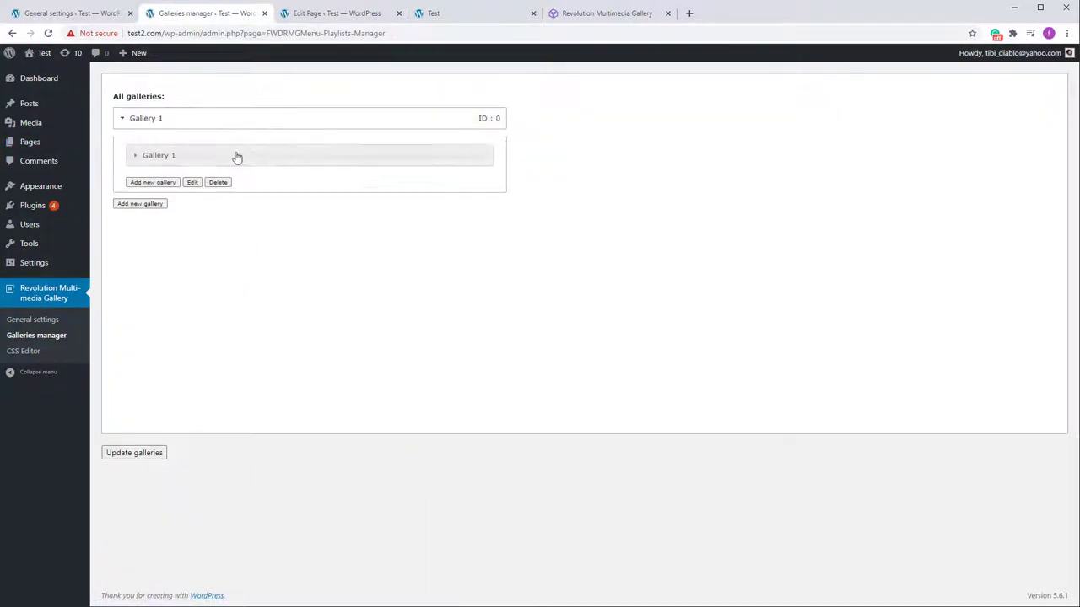
pyautogui.click(236, 156)
pyautogui.click(168, 211)
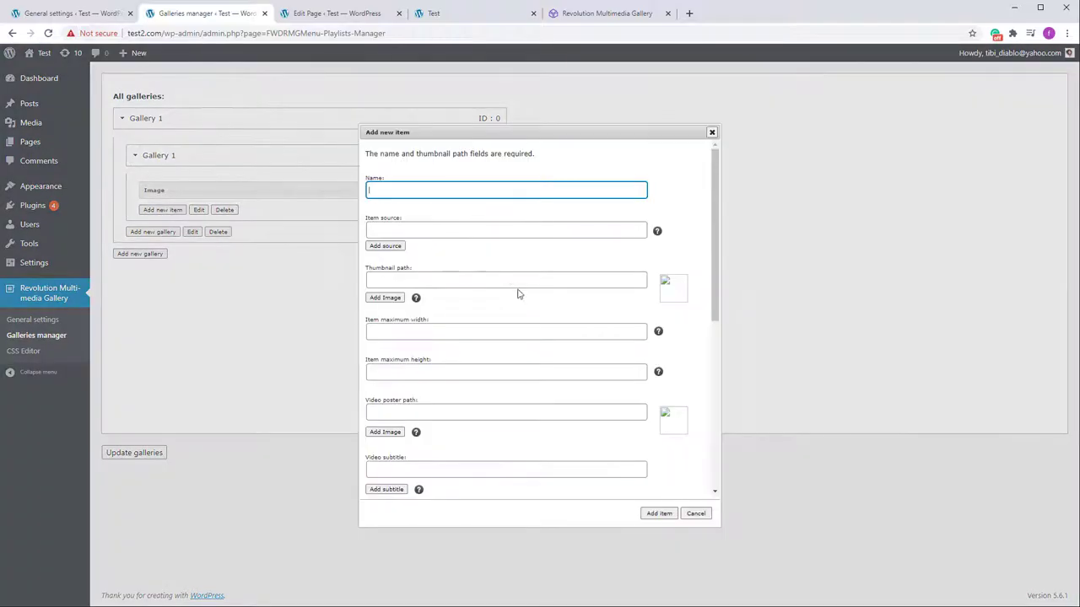
pyautogui.write('Video .mp4')
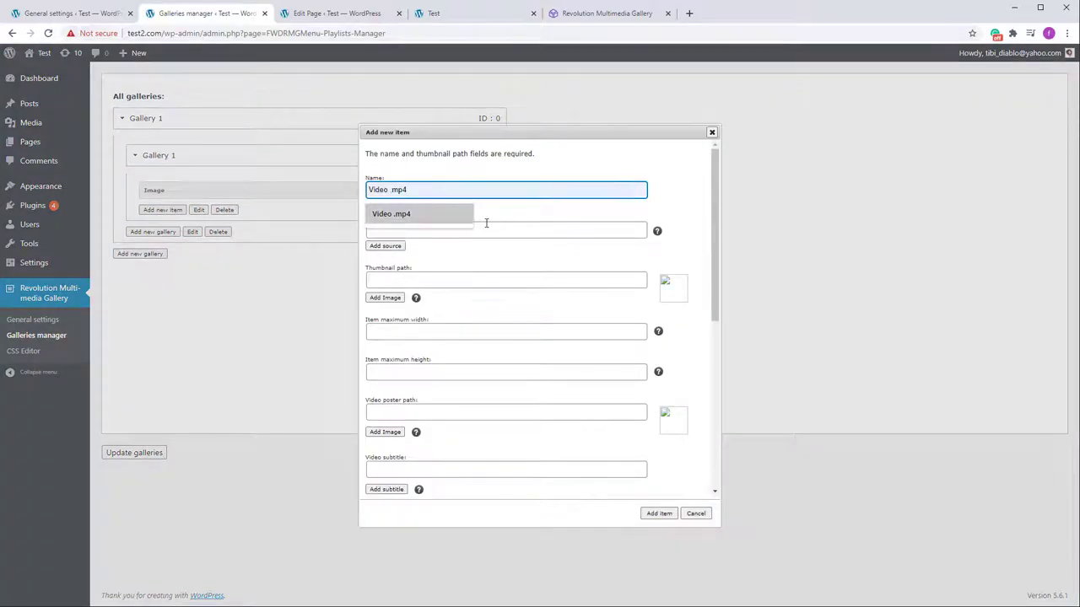
pyautogui.press('Escape')
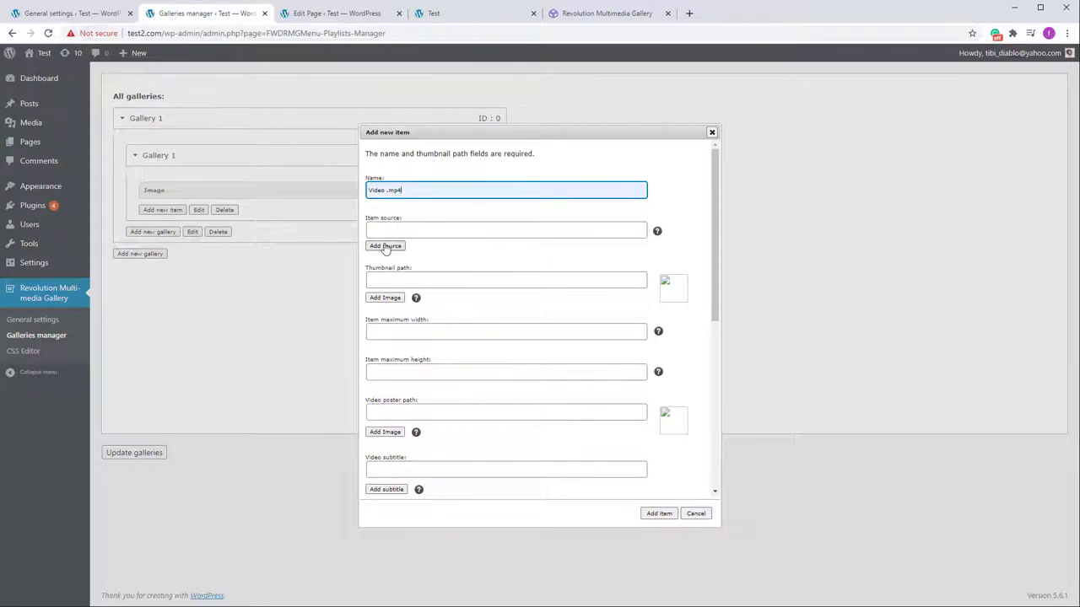
# - Set the item's source to fwd-1080p.mp4 from the media library
pyautogui.click(385, 246)
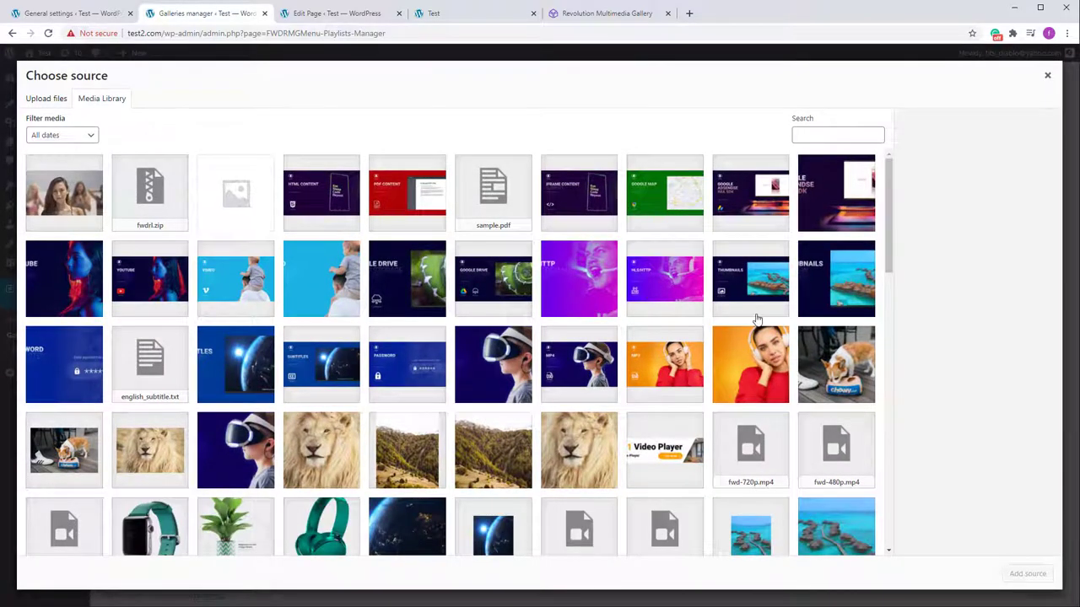
pyautogui.scroll(-1, 754, 315)
pyautogui.click(89, 489)
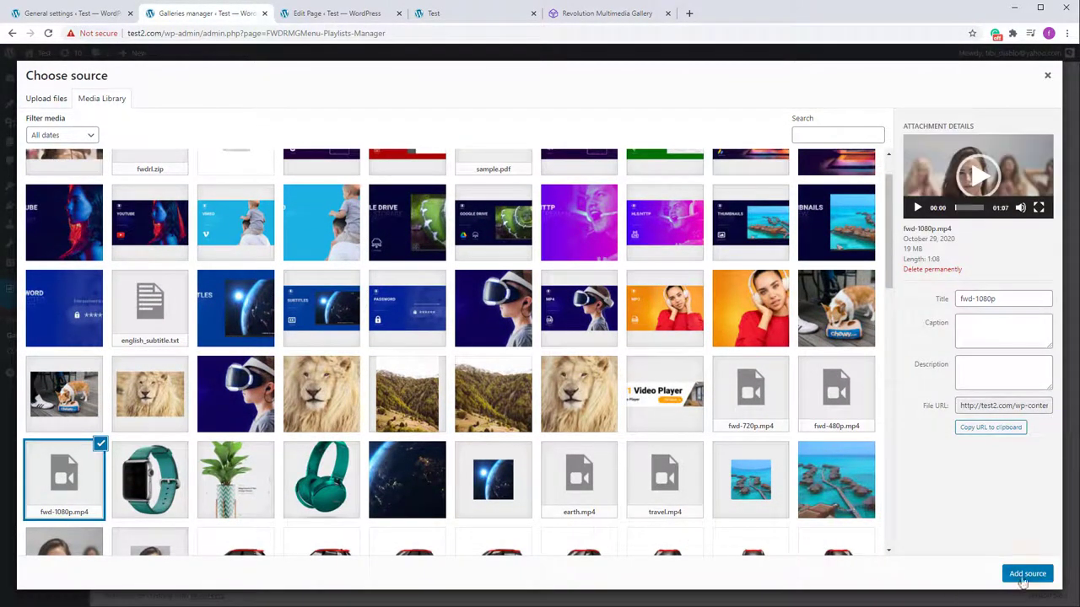
pyautogui.click(1026, 575)
pyautogui.moveTo(564, 231); pyautogui.dragTo(348, 234)
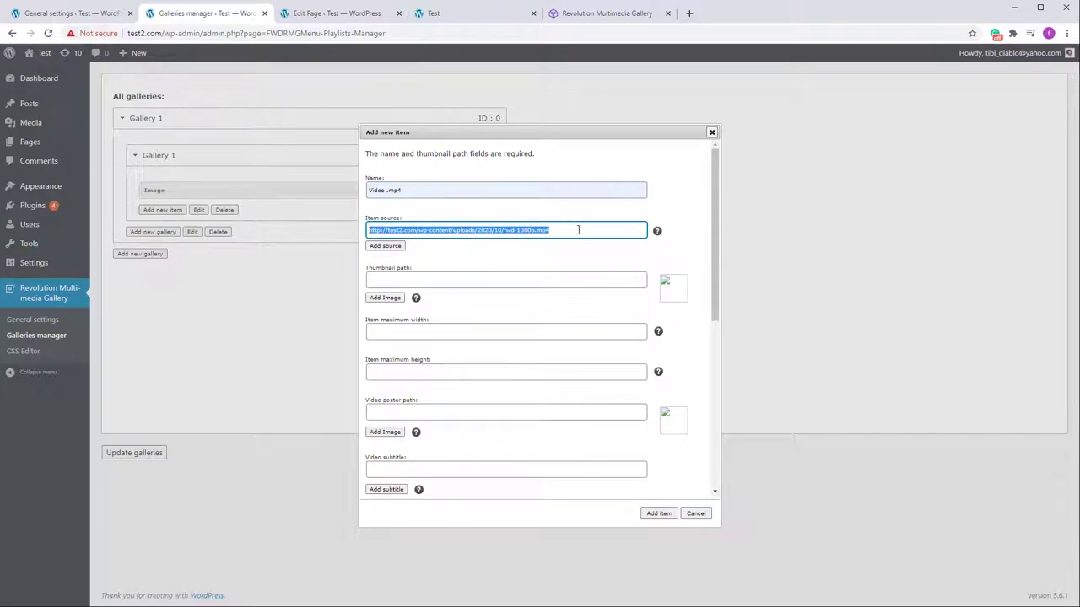
pyautogui.moveTo(578, 230); pyautogui.dragTo(322, 230)
pyautogui.click(538, 317)
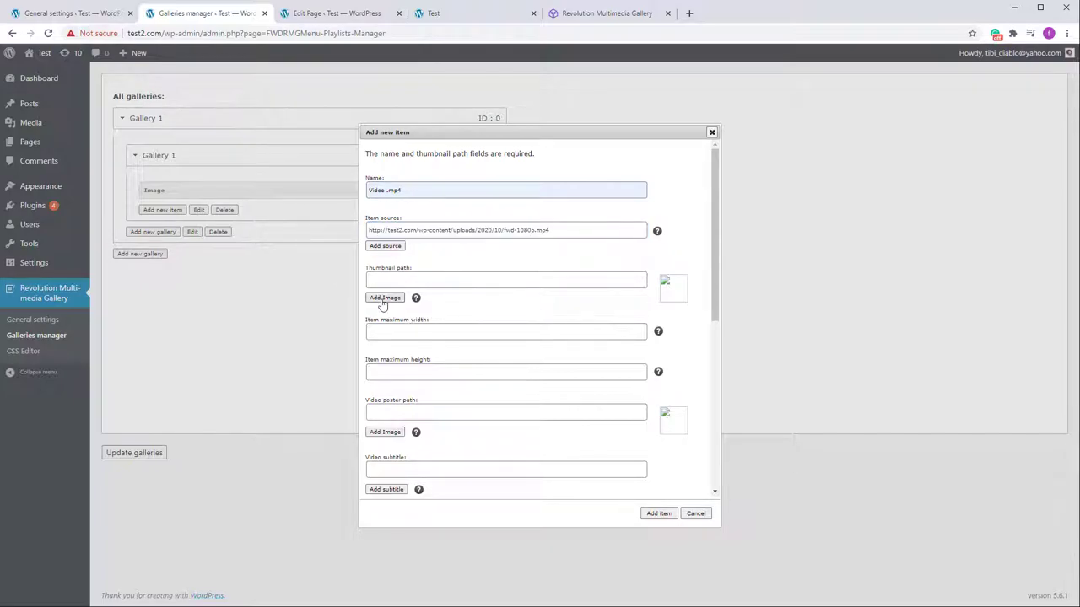
# - Set the item's thumbnail image to girls.jpg
pyautogui.click(383, 297)
pyautogui.scroll(-1, 381, 349)
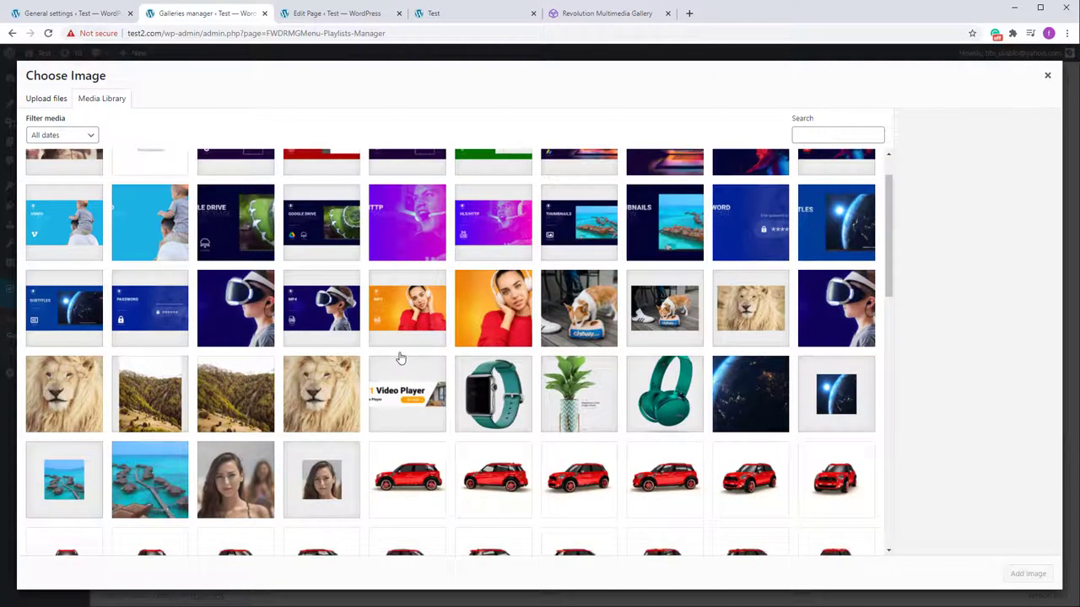
pyautogui.click(325, 488)
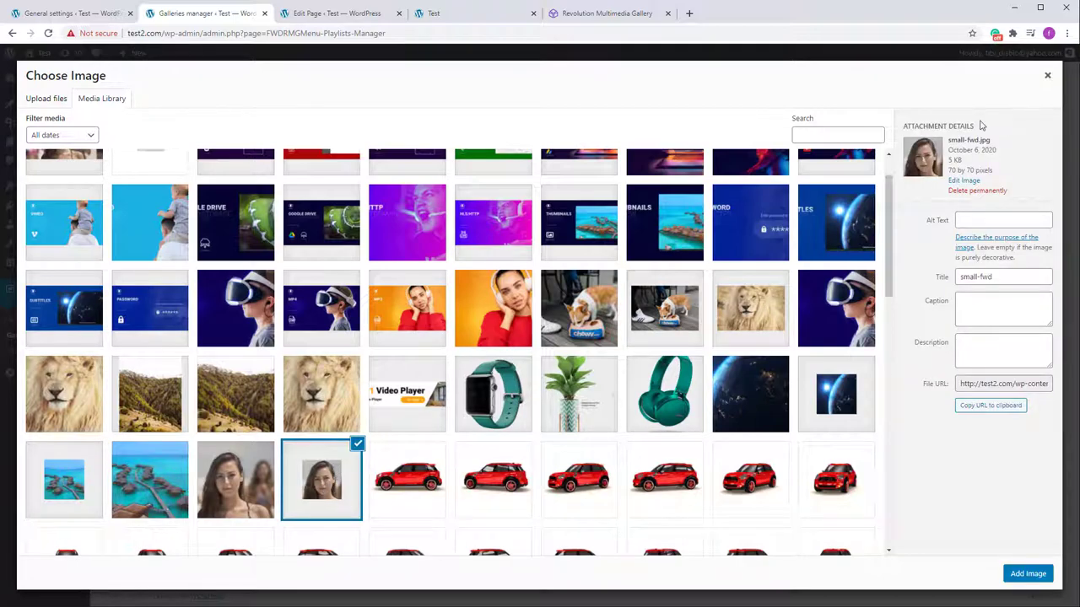
pyautogui.scroll(1, 143, 308)
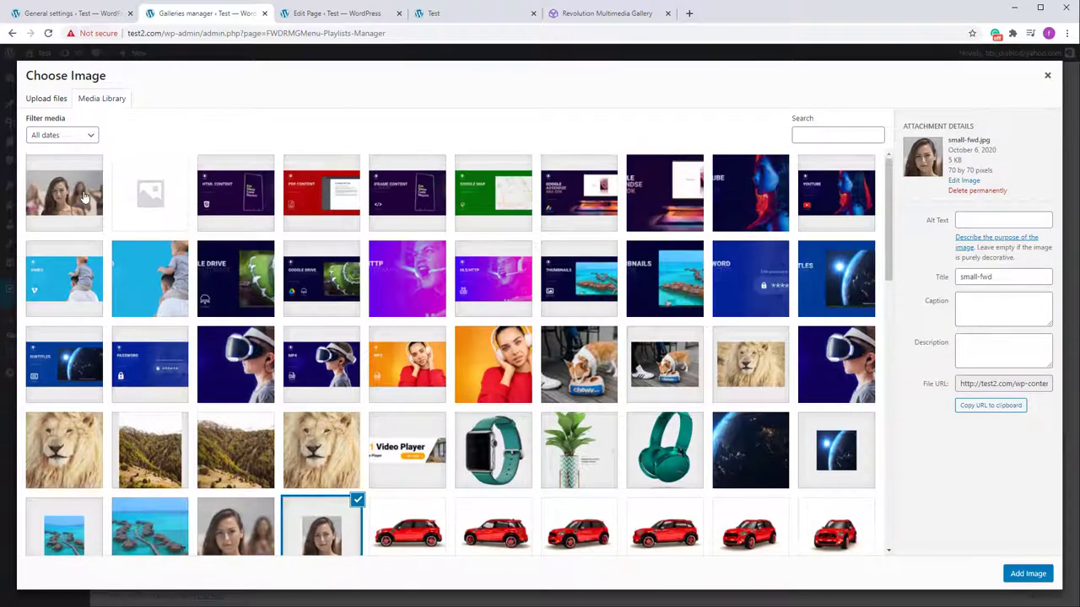
pyautogui.click(64, 192)
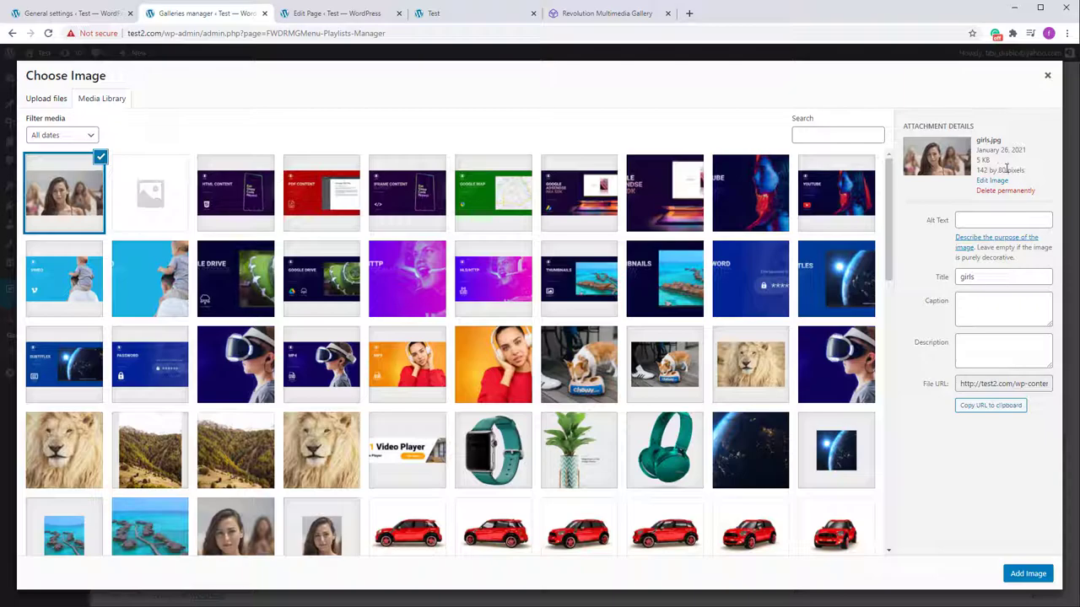
pyautogui.click(1027, 574)
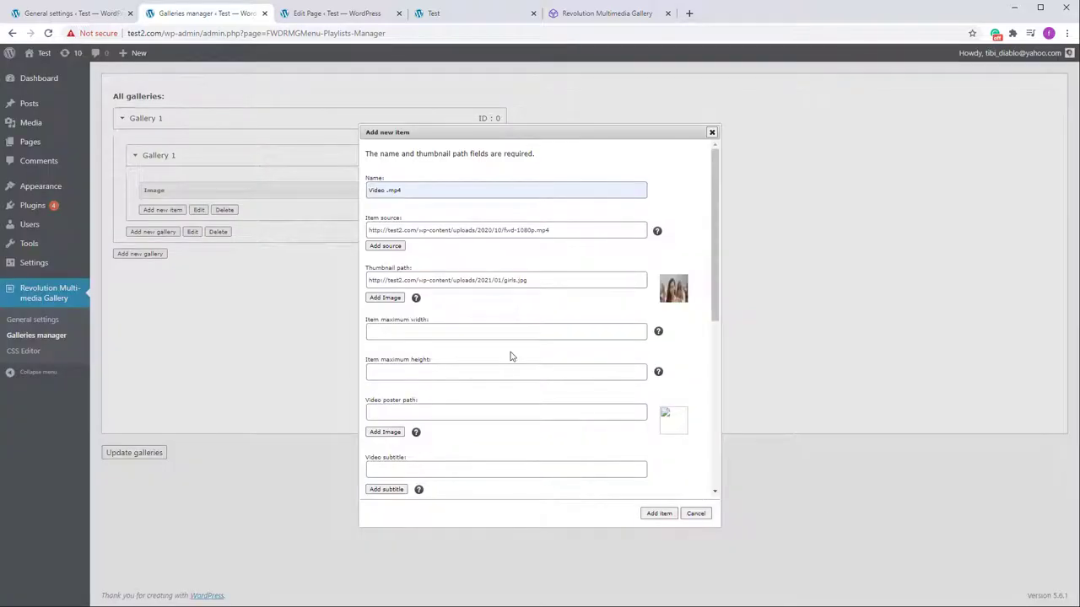
# - Set the video poster to mp4-poster.jpg
pyautogui.scroll(-1, 518, 329)
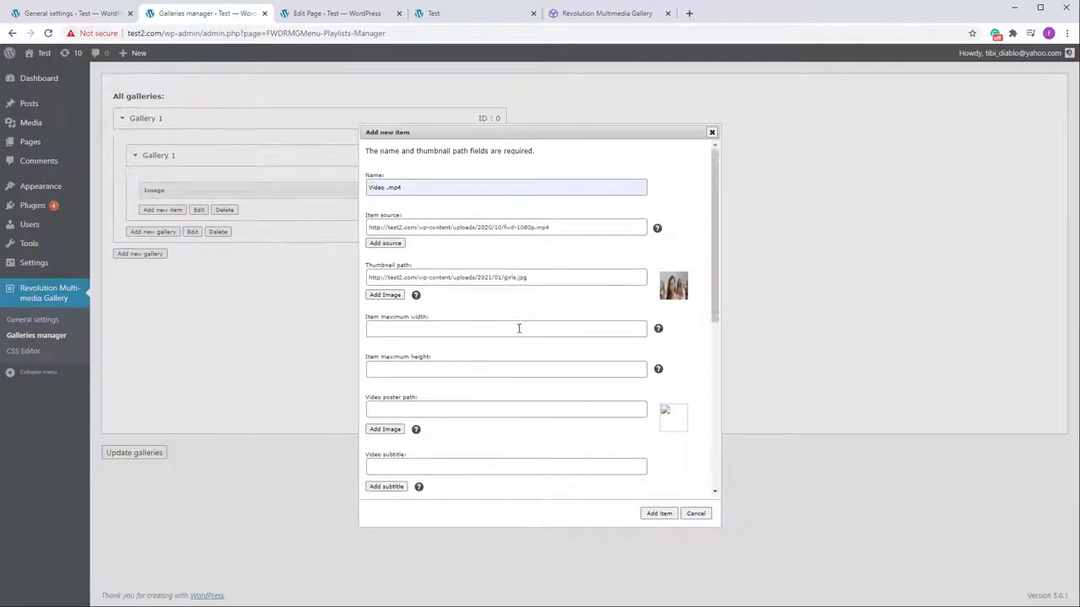
pyautogui.click(384, 376)
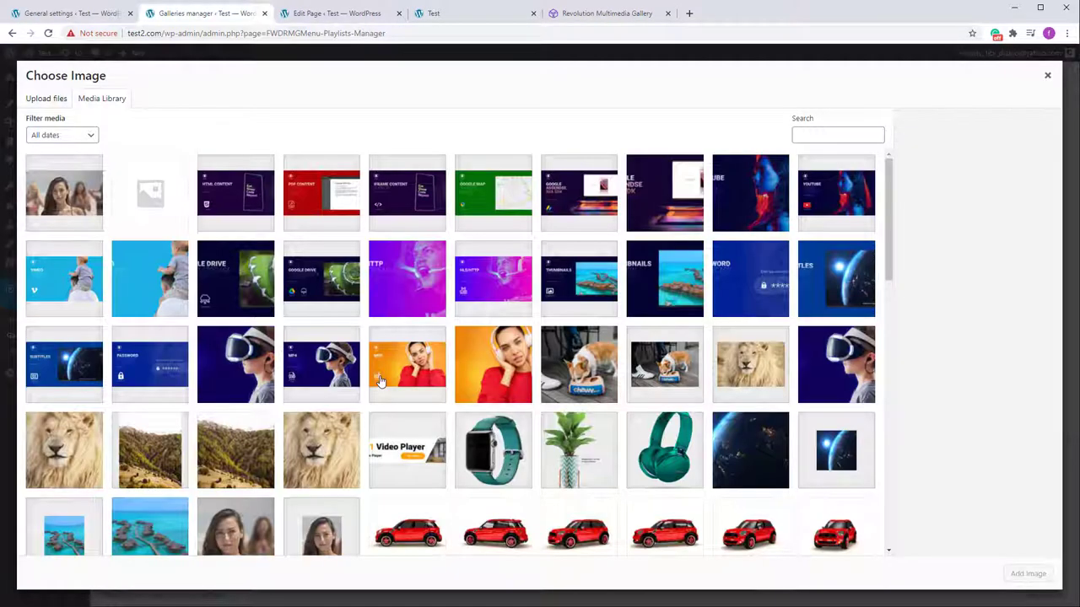
pyautogui.scroll(-1, 552, 302)
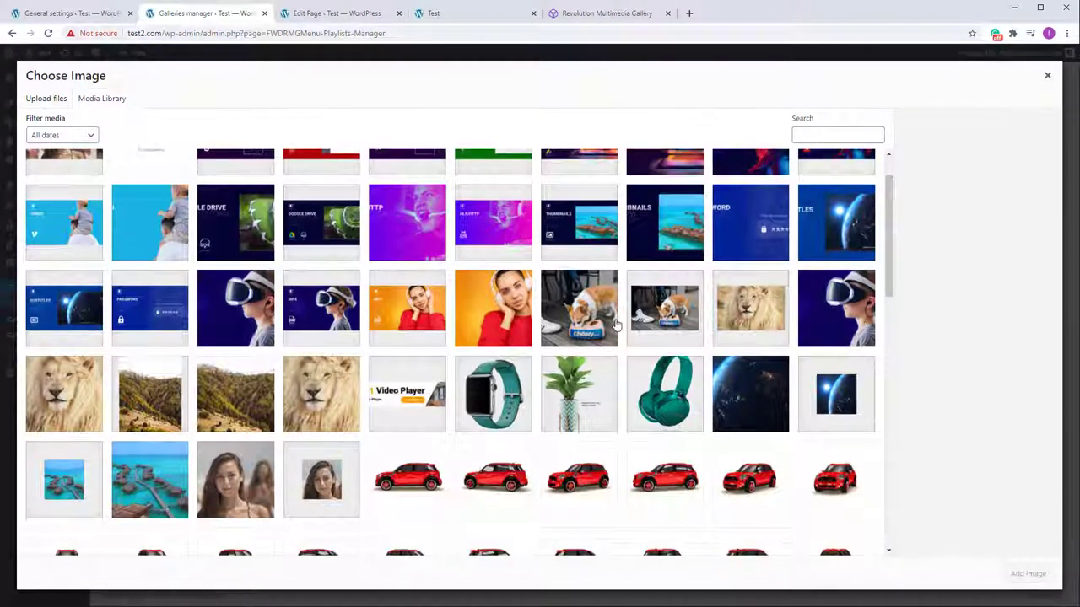
pyautogui.click(249, 485)
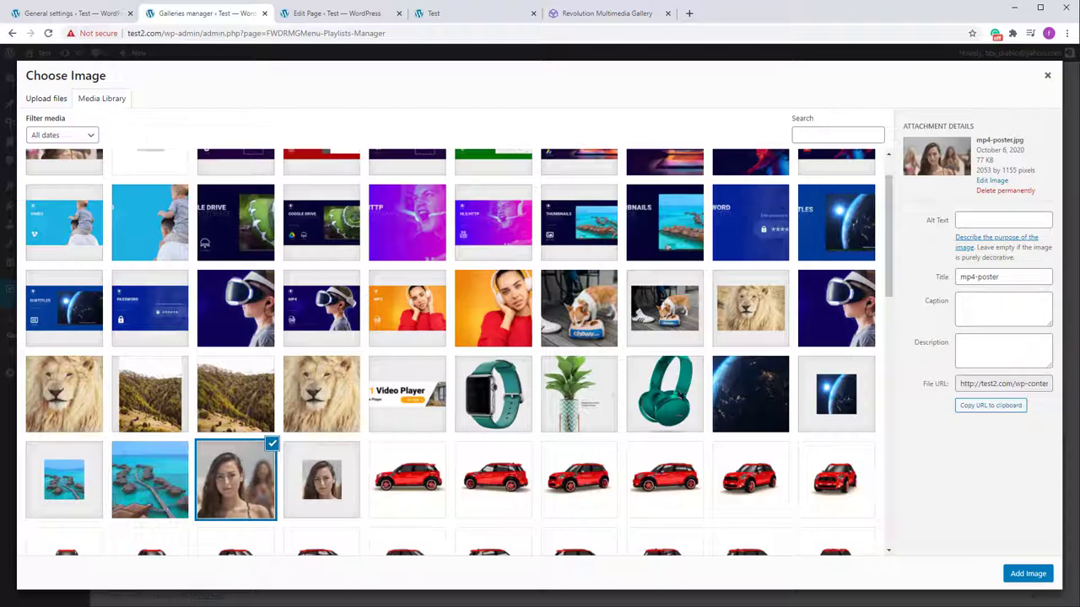
pyautogui.click(1027, 577)
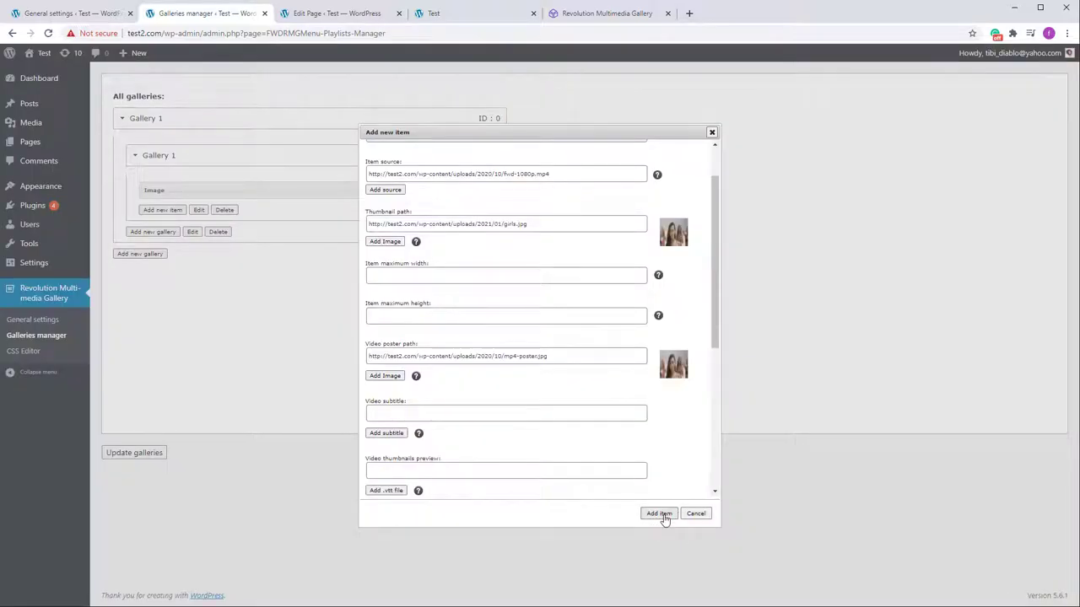
# - Add the Video .mp4 item and move it below Image, then start another item
pyautogui.click(659, 514)
pyautogui.moveTo(301, 193); pyautogui.dragTo(302, 236)
pyautogui.click(168, 231)
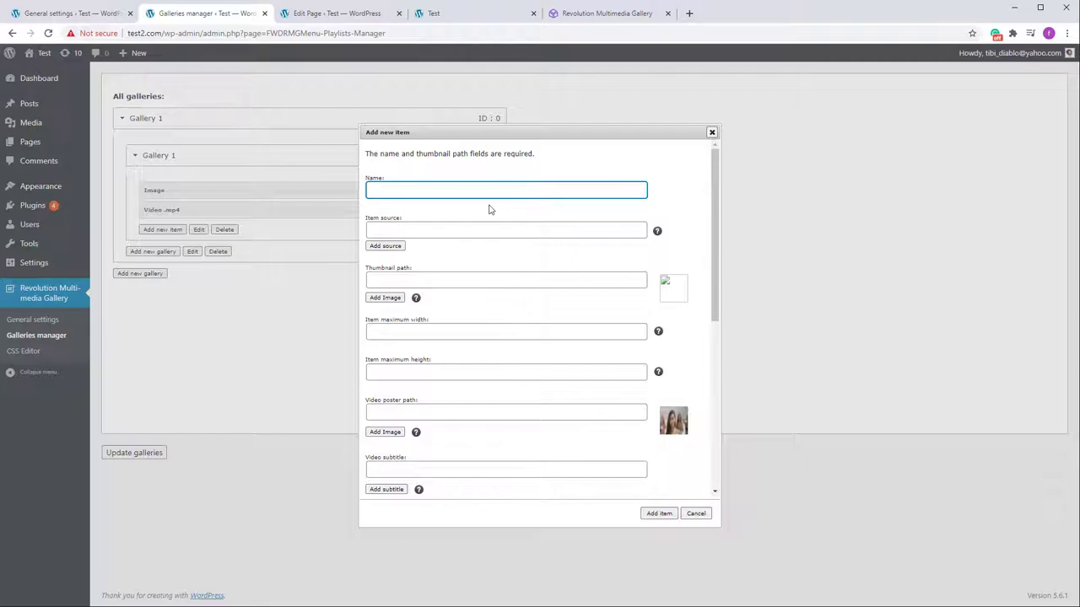
# - Name the new item Youtube and copy the Diablo 2: Resurrected Deep Dive Panel video URL
pyautogui.write('Y')
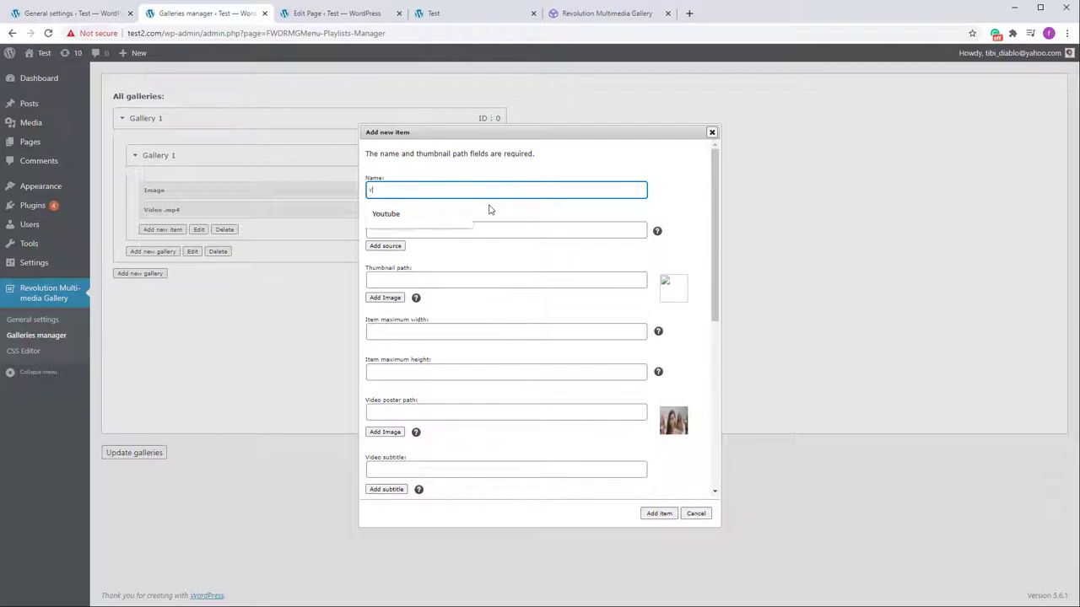
pyautogui.write('outube')
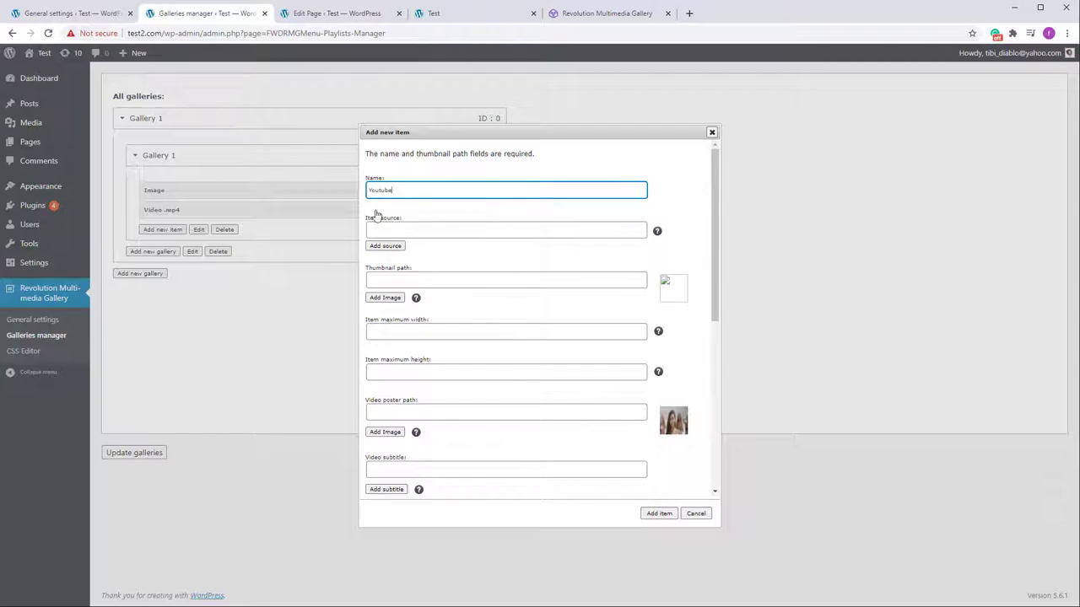
pyautogui.click(689, 13)
pyautogui.write('y')
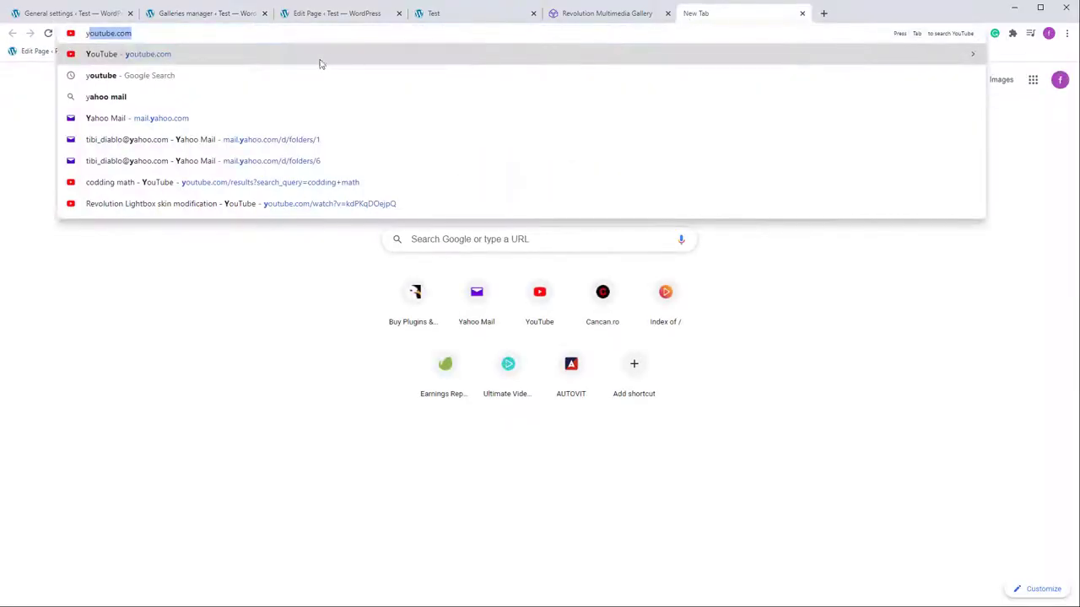
pyautogui.click(310, 64)
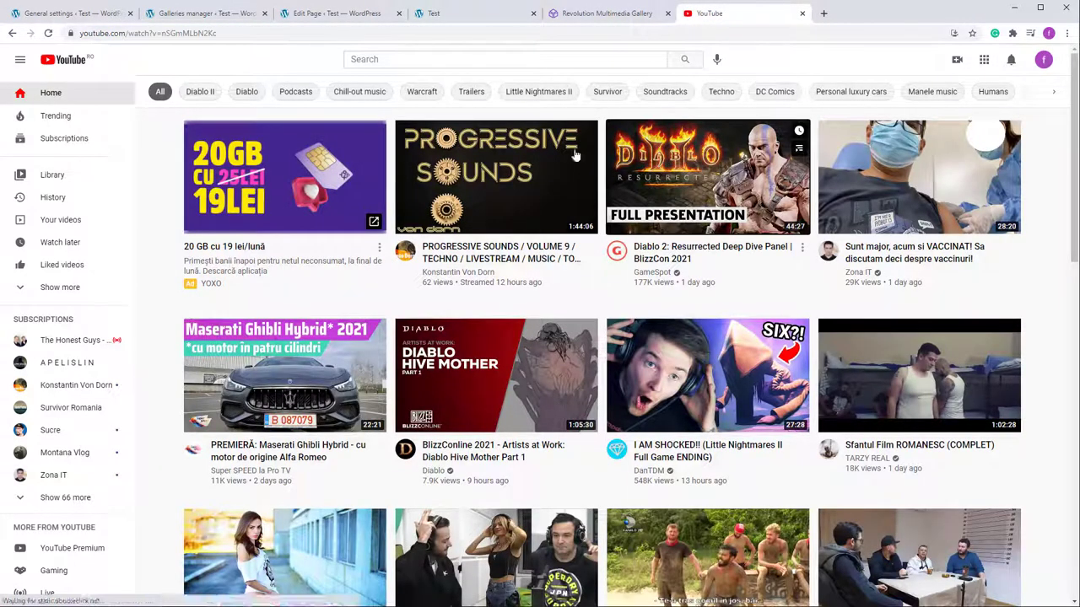
pyautogui.click(709, 178)
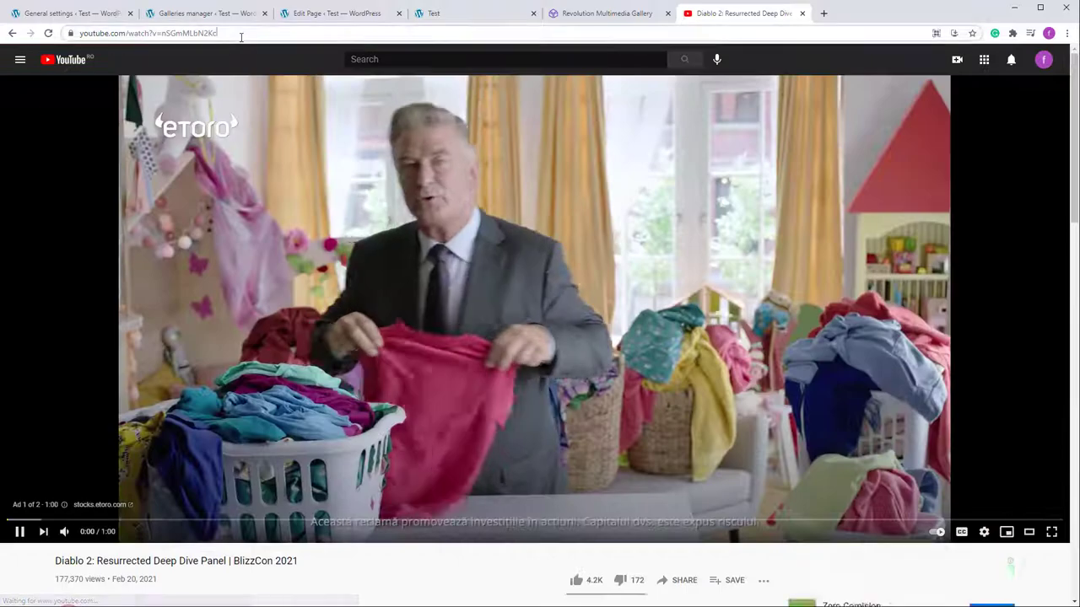
pyautogui.click(169, 33)
pyautogui.hotkey('ctrl', 'c')
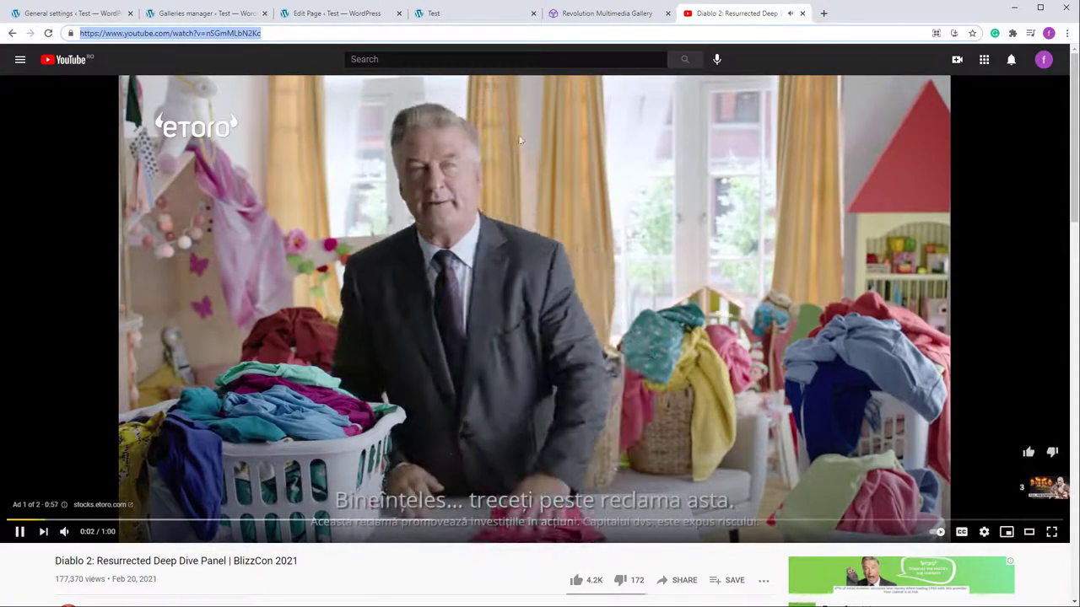
pyautogui.hotkey('ctrl', 'w')
# - Paste the YouTube video URL as Item source and add the Youtube item
pyautogui.click(437, 229)
pyautogui.hotkey('ctrl', 'v')
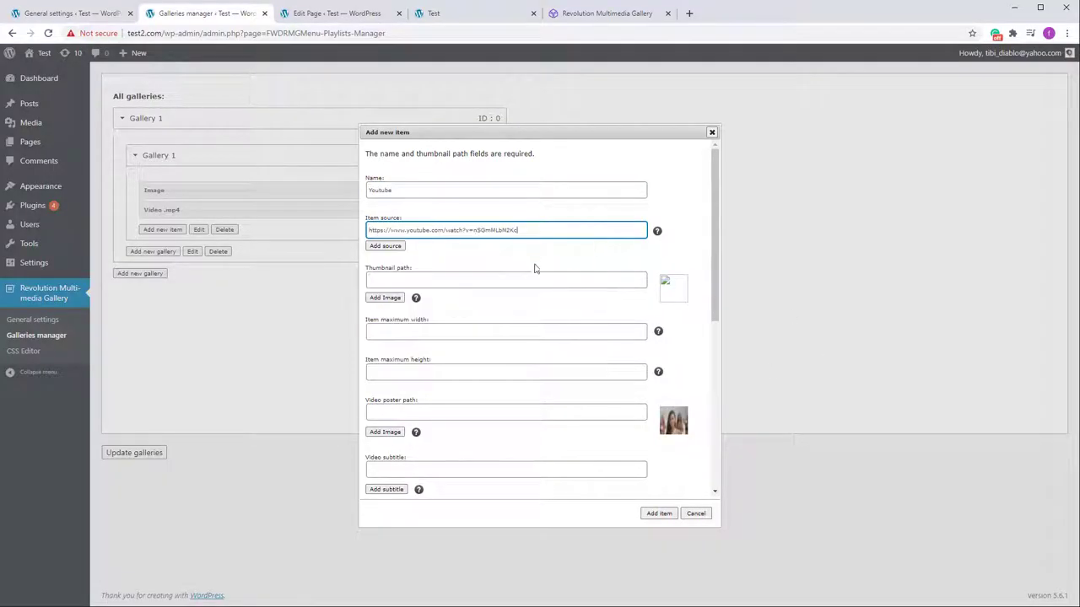
pyautogui.scroll(-5, 435, 339)
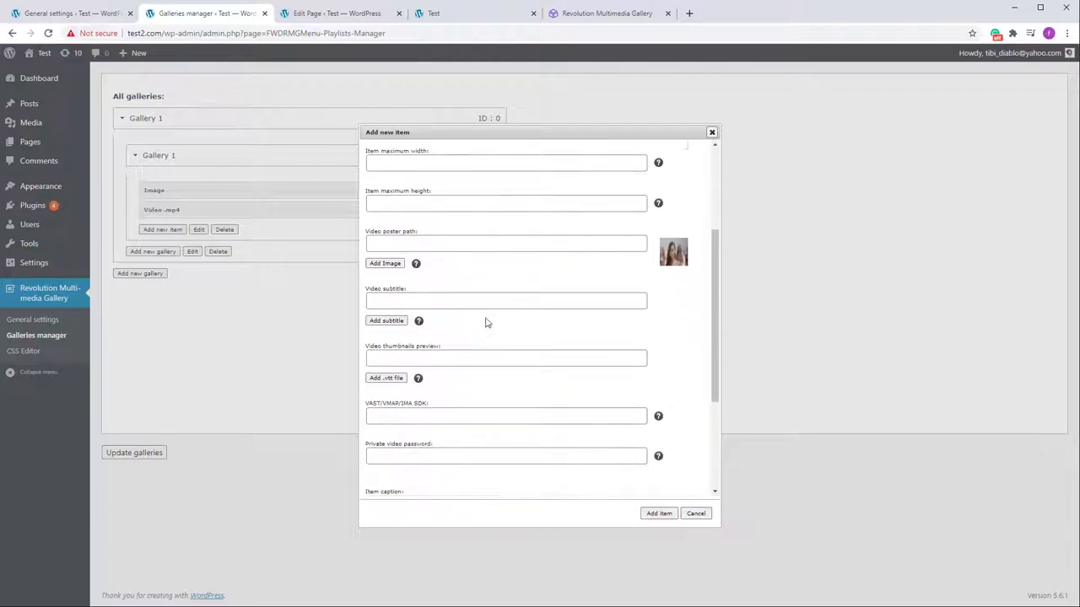
pyautogui.click(656, 513)
# - Keep the Youtube item last in Gallery 1, after Image and Video .mp4
pyautogui.moveTo(257, 192); pyautogui.dragTo(253, 236)
pyautogui.click(162, 249)
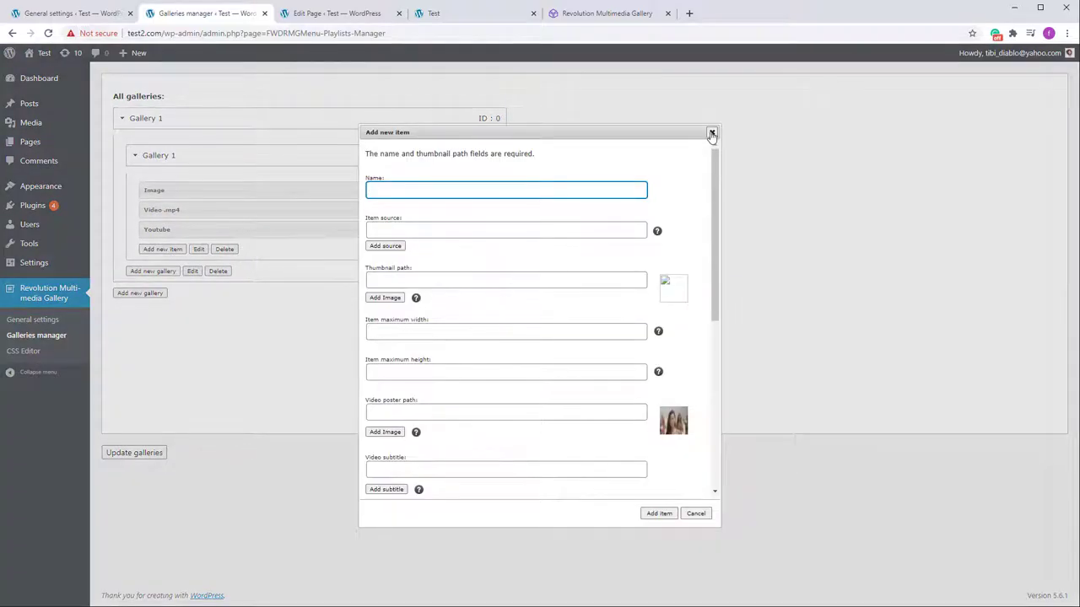
pyautogui.click(711, 135)
pyautogui.moveTo(245, 240)
pyautogui.mouseDown()
pyautogui.moveTo(253, 177)
pyautogui.moveTo(250, 242)
pyautogui.mouseUp()
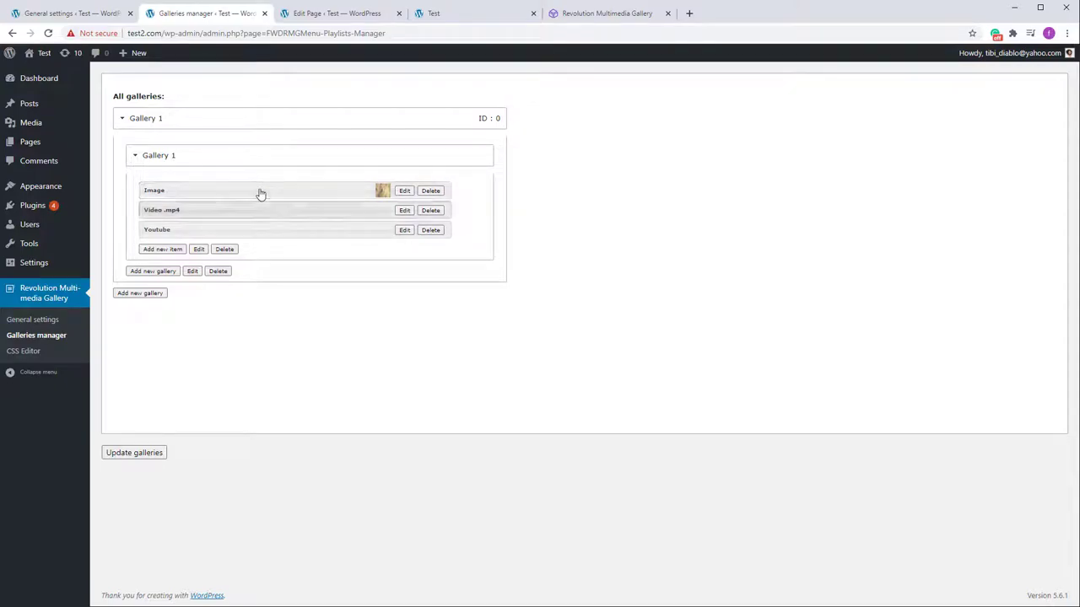
pyautogui.click(164, 249)
# - Name the item Vimeo and copy the Best Music Videos of 2018 Vimeo video URL
pyautogui.write('Vim')
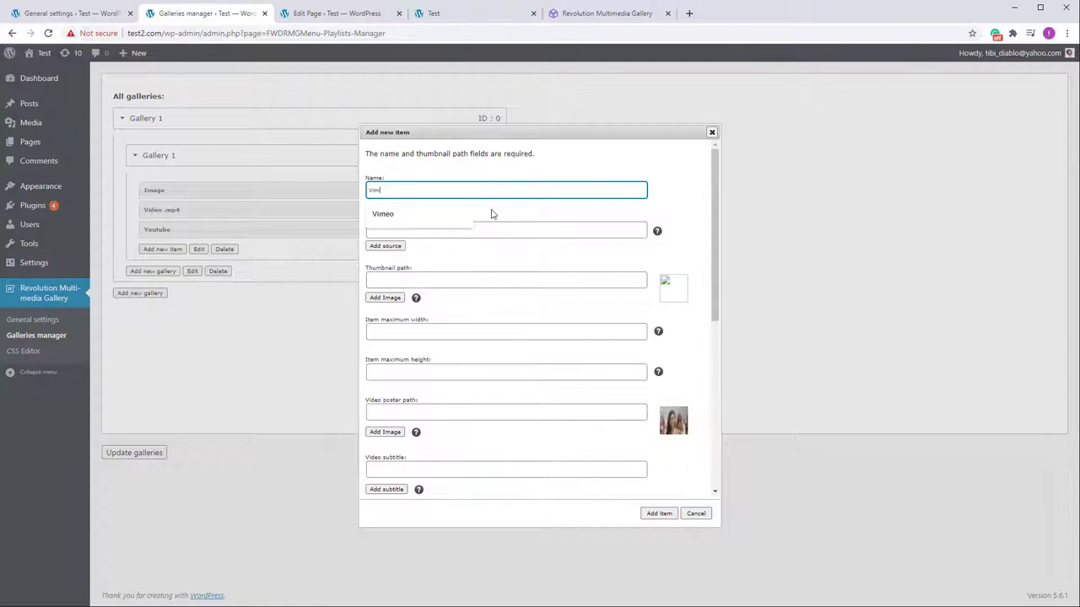
pyautogui.press('BackSpace')
pyautogui.press('BackSpace')
pyautogui.write('imeo')
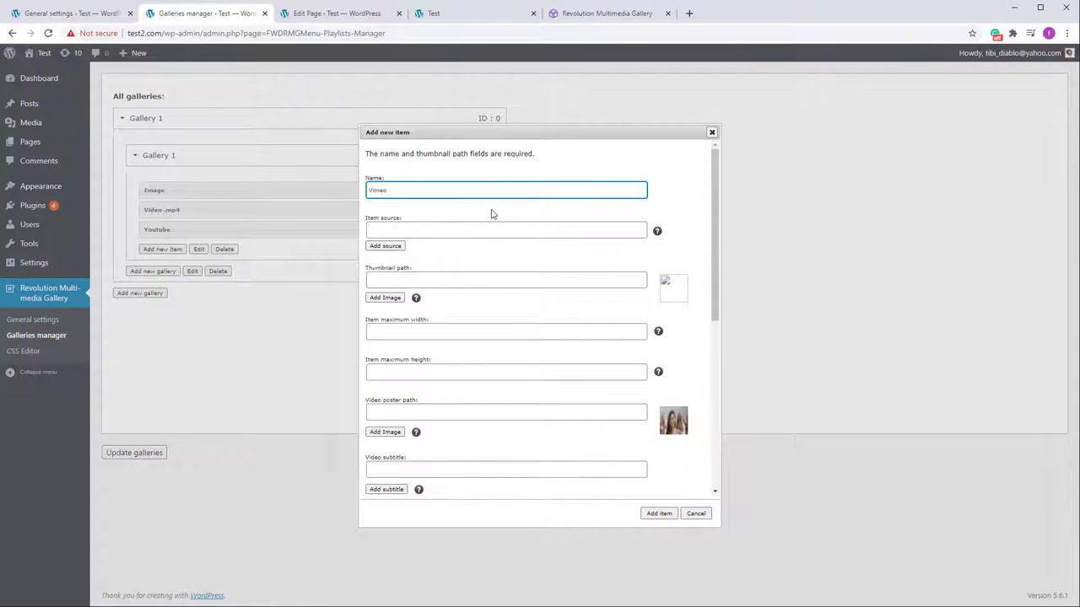
pyautogui.click(690, 14)
pyautogui.write('vi')
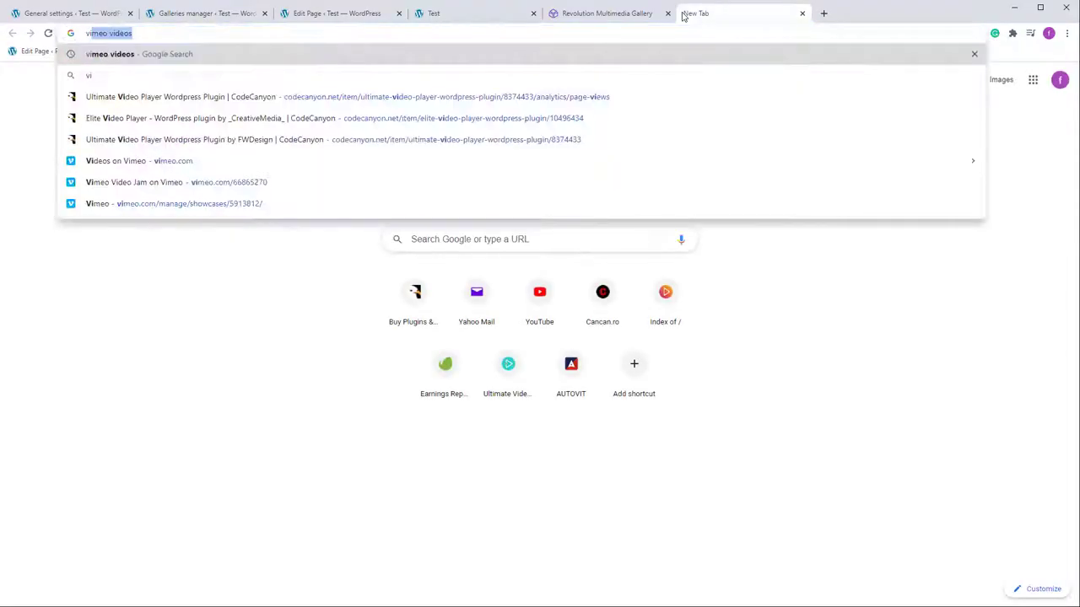
pyautogui.write('meo video')
pyautogui.press('Return')
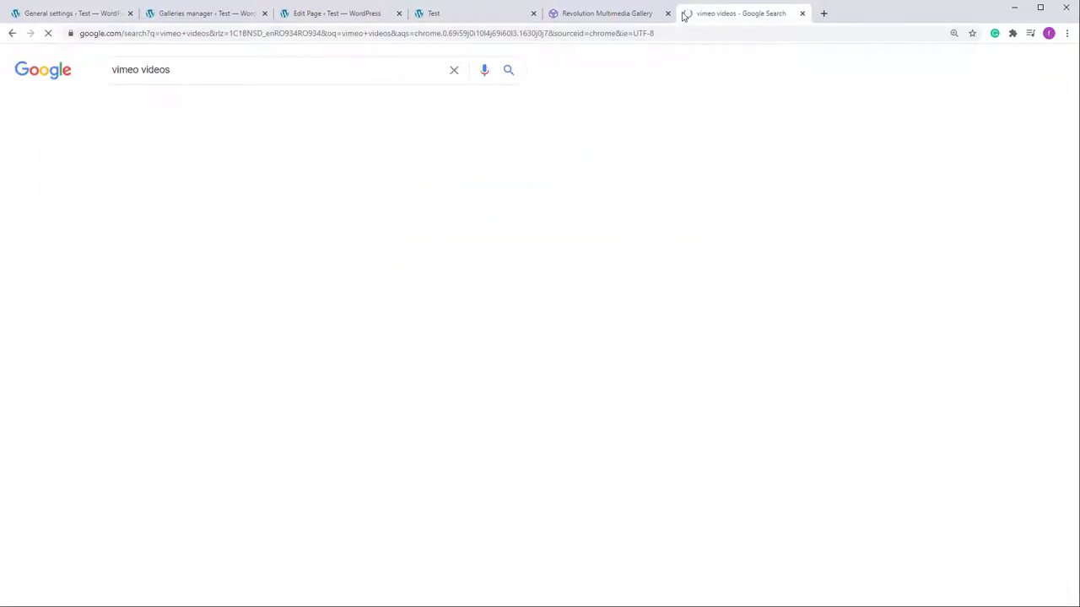
pyautogui.scroll(-3, 314, 371)
pyautogui.click(146, 395)
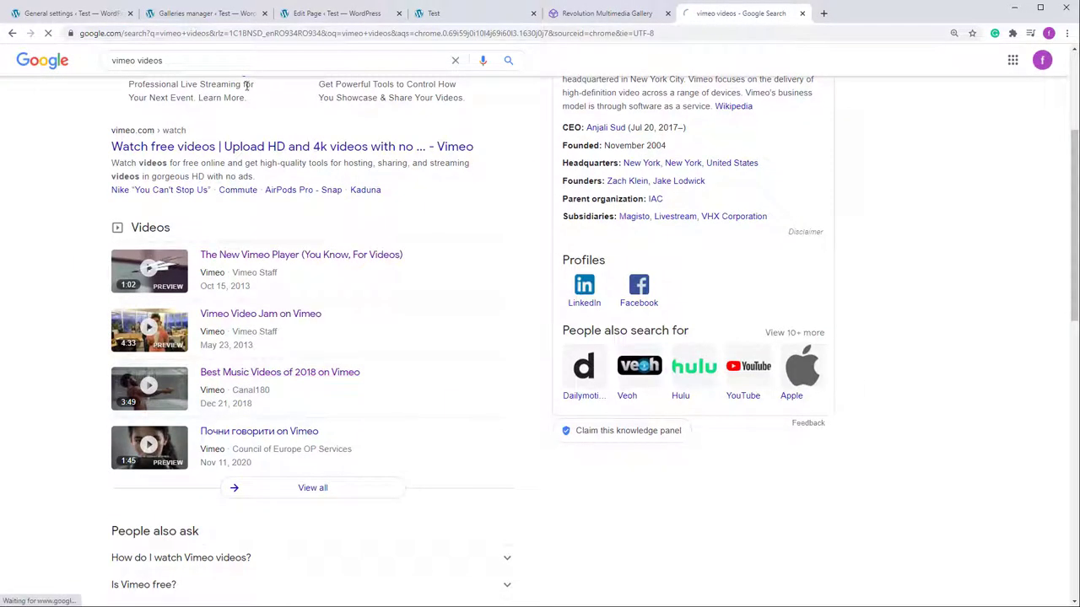
pyautogui.click(247, 33)
pyautogui.hotkey('ctrl', 'c')
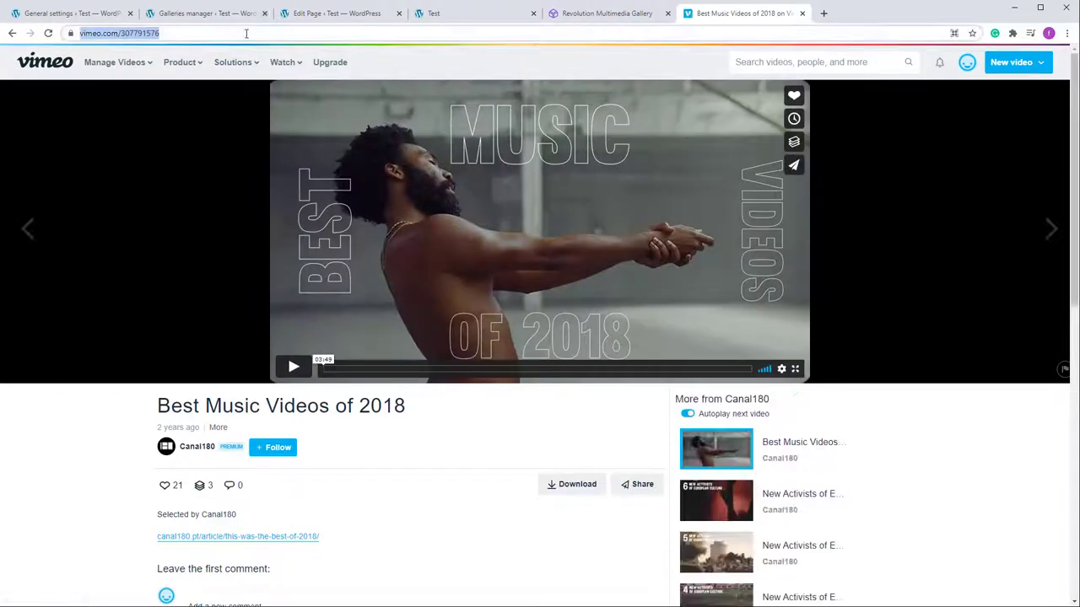
pyautogui.hotkey('ctrl', 'w')
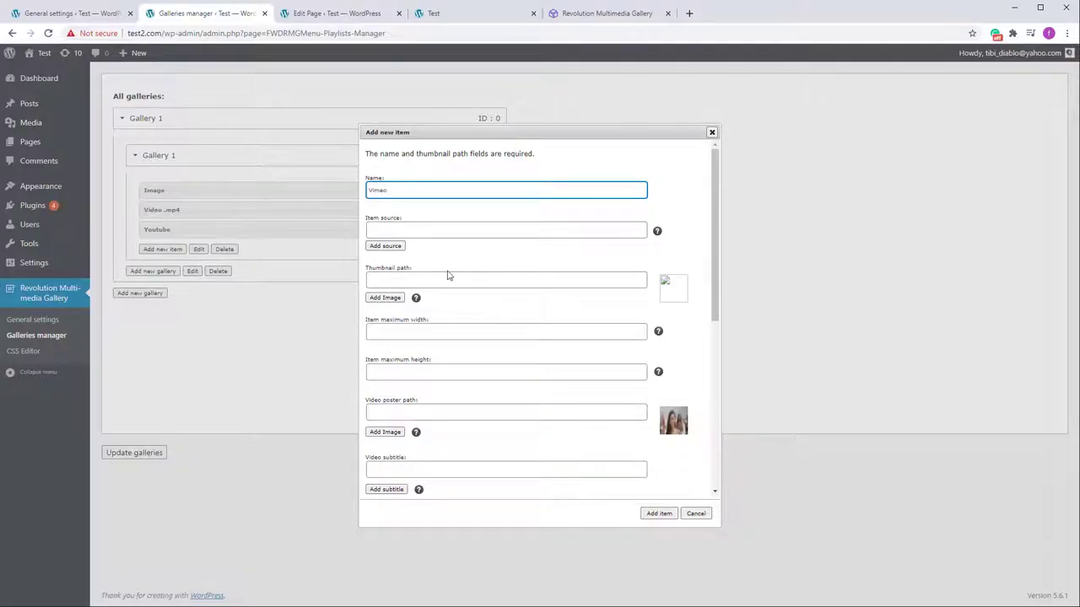
# - Paste the Vimeo URL as Item source, add the item, and place it below Youtube
pyautogui.click(426, 229)
pyautogui.hotkey('ctrl', 'v')
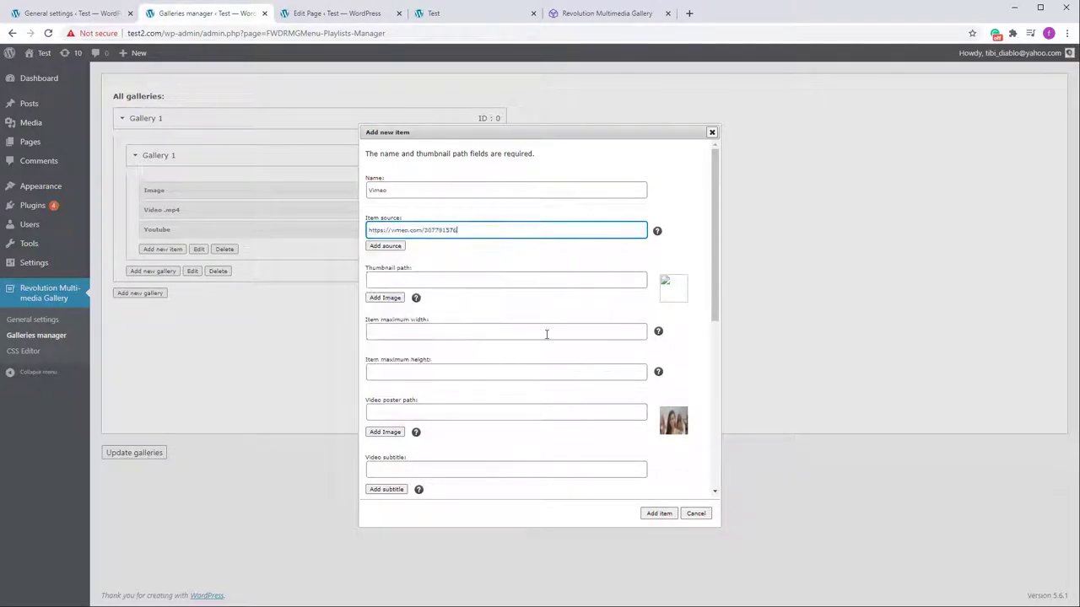
pyautogui.scroll(-5, 462, 354)
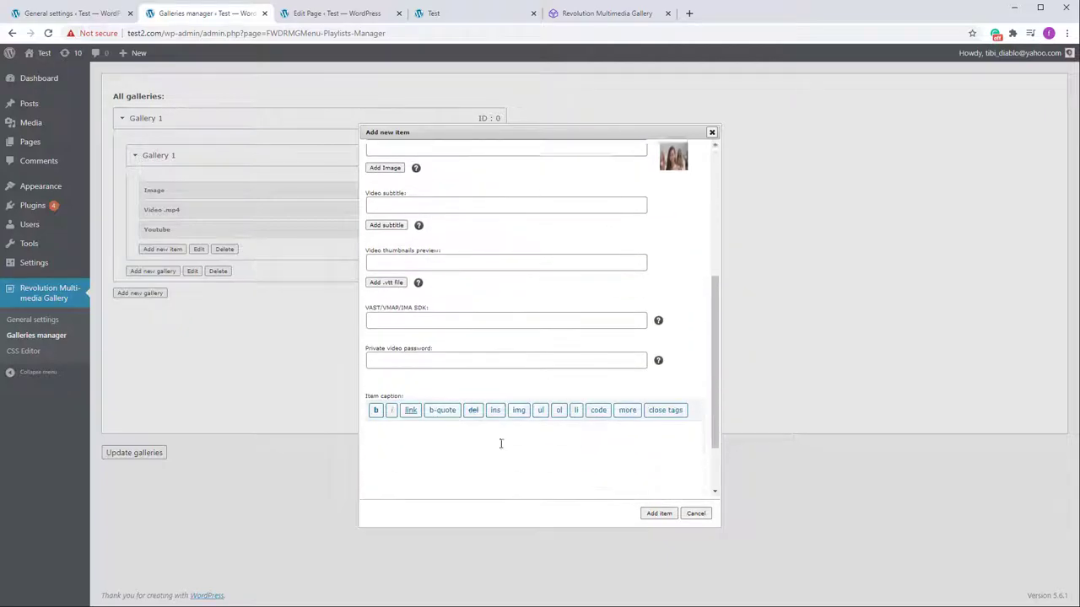
pyautogui.scroll(-1, 570, 468)
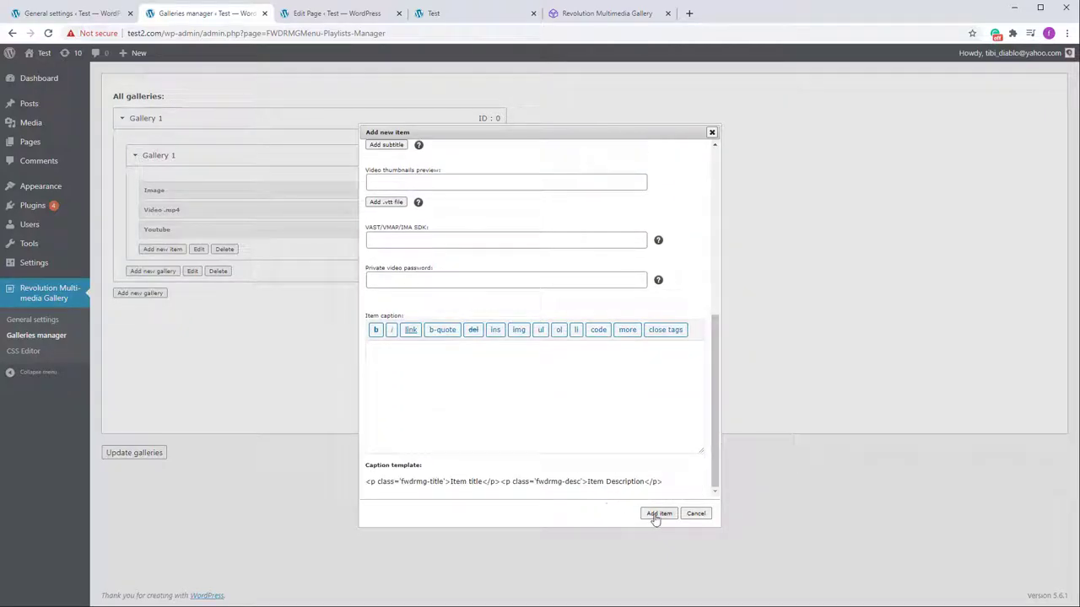
pyautogui.click(656, 513)
pyautogui.moveTo(292, 196); pyautogui.dragTo(283, 262)
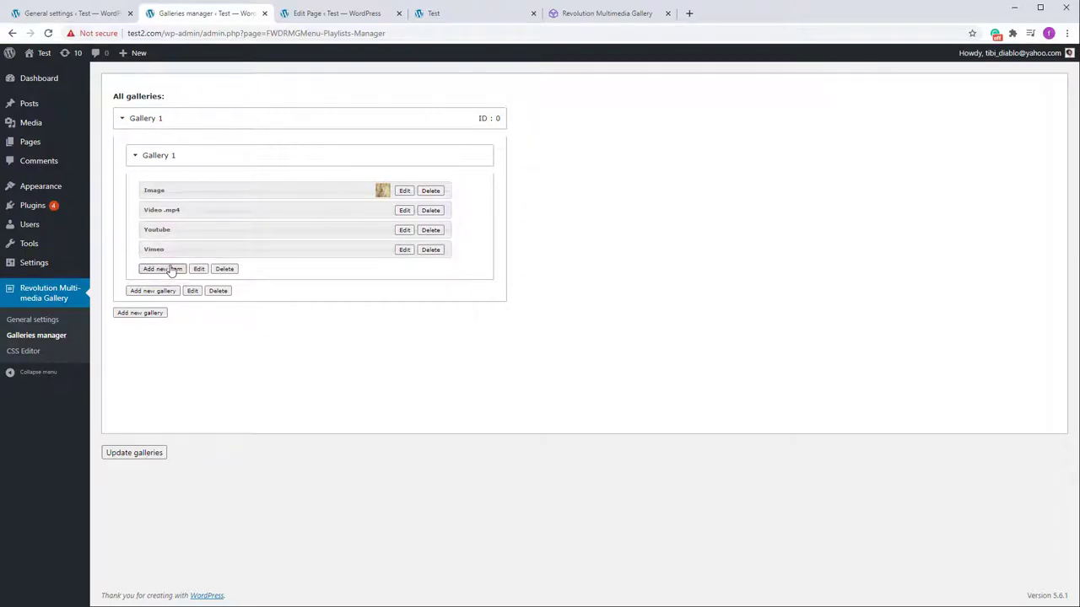
pyautogui.click(163, 268)
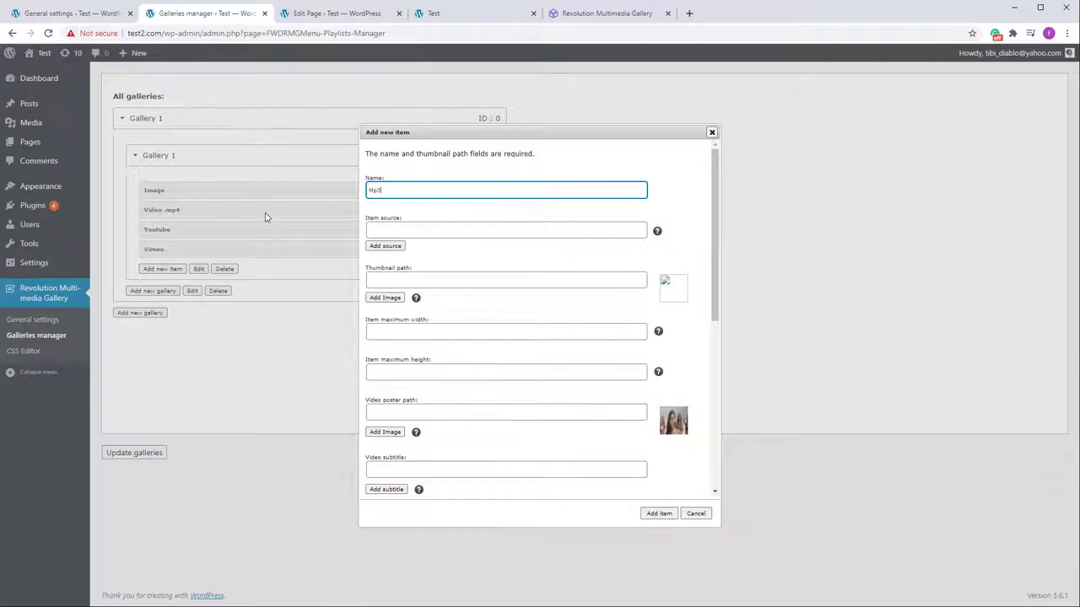
# - Set the Mp3 item's source to the 01.mp3 audio file from the media library
pyautogui.click(385, 245)
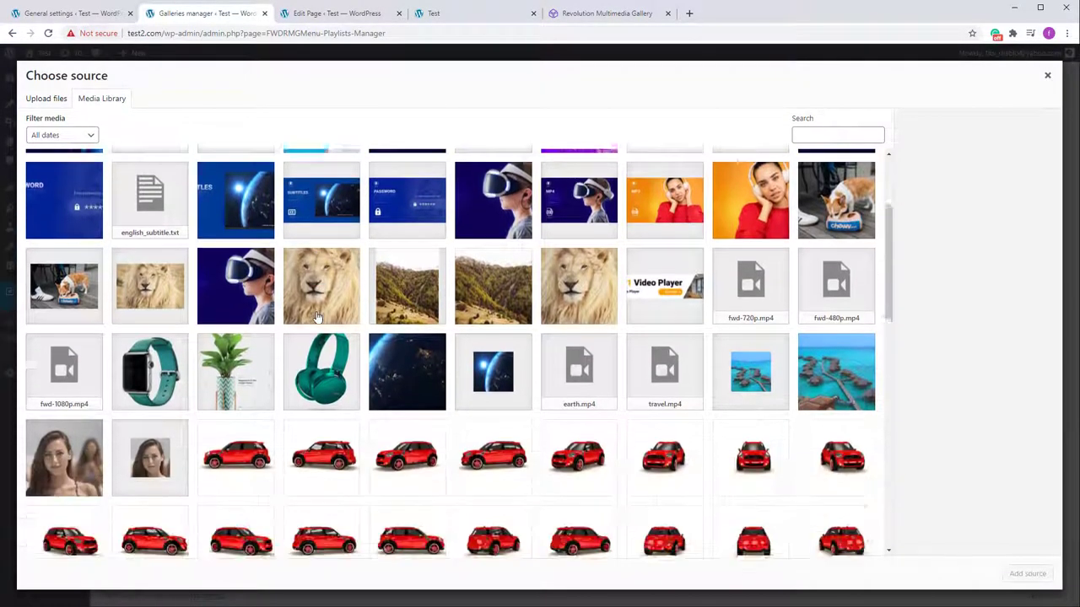
pyautogui.scroll(-2, 317, 317)
pyautogui.scroll(1, 317, 317)
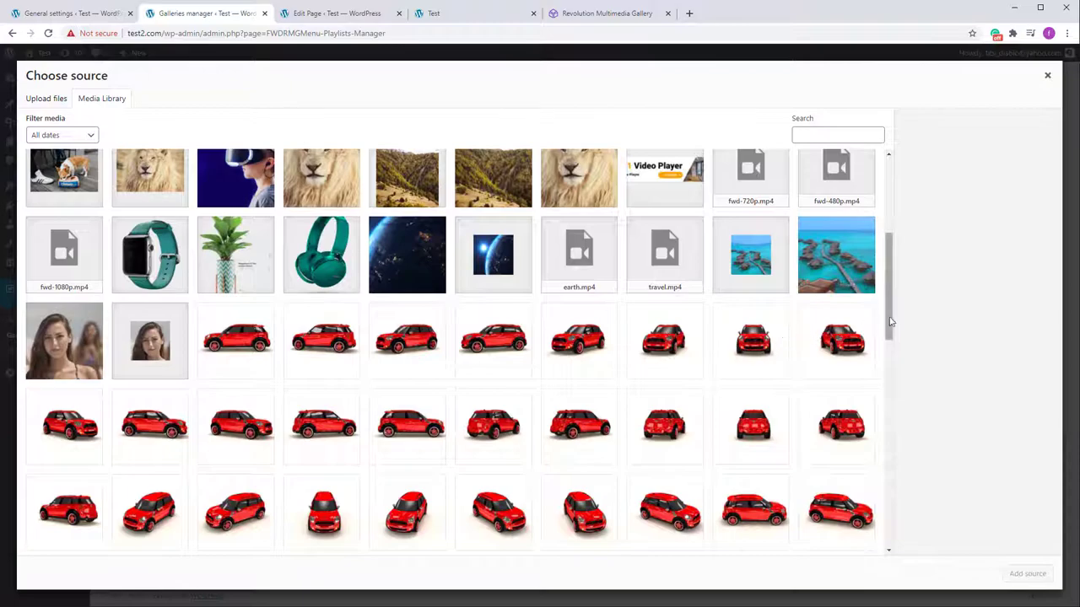
pyautogui.moveTo(891, 294); pyautogui.dragTo(896, 553)
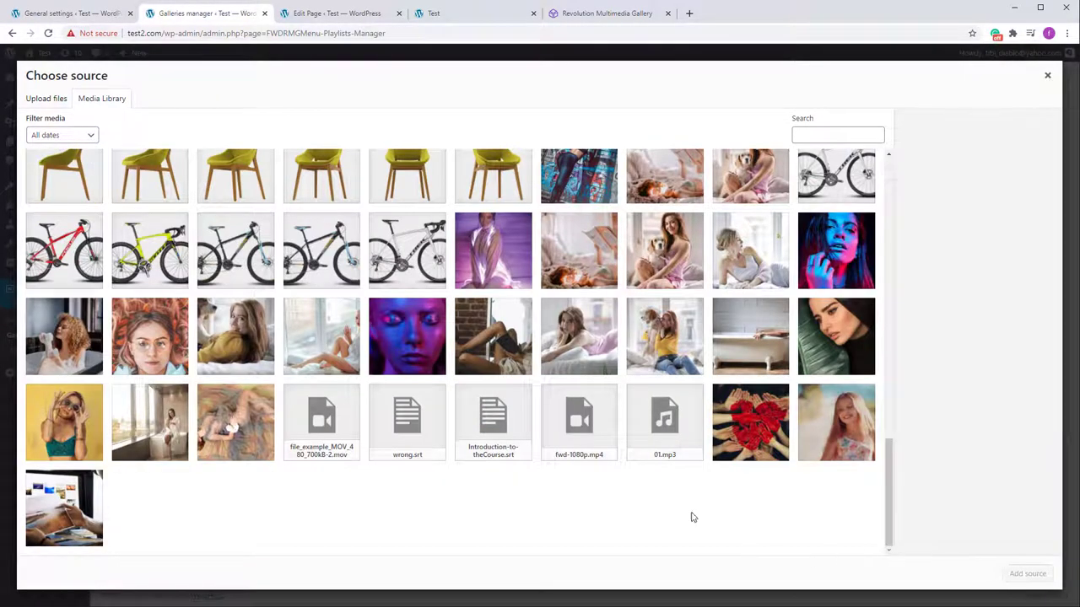
pyautogui.click(693, 424)
pyautogui.click(1026, 573)
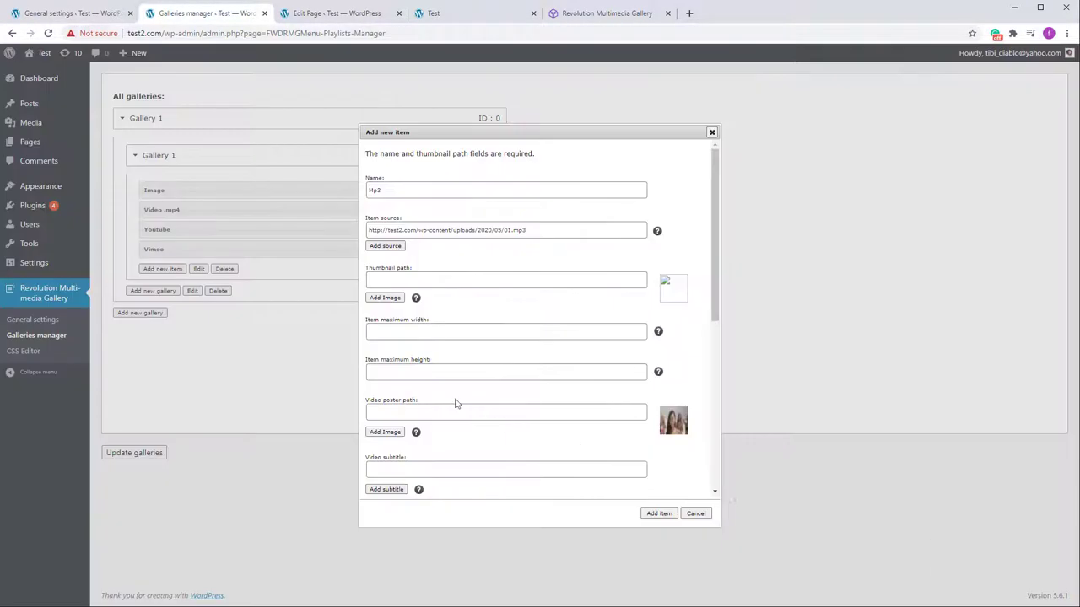
# - Set the Mp3 item's thumbnail to mp3-1.jpg
pyautogui.click(384, 298)
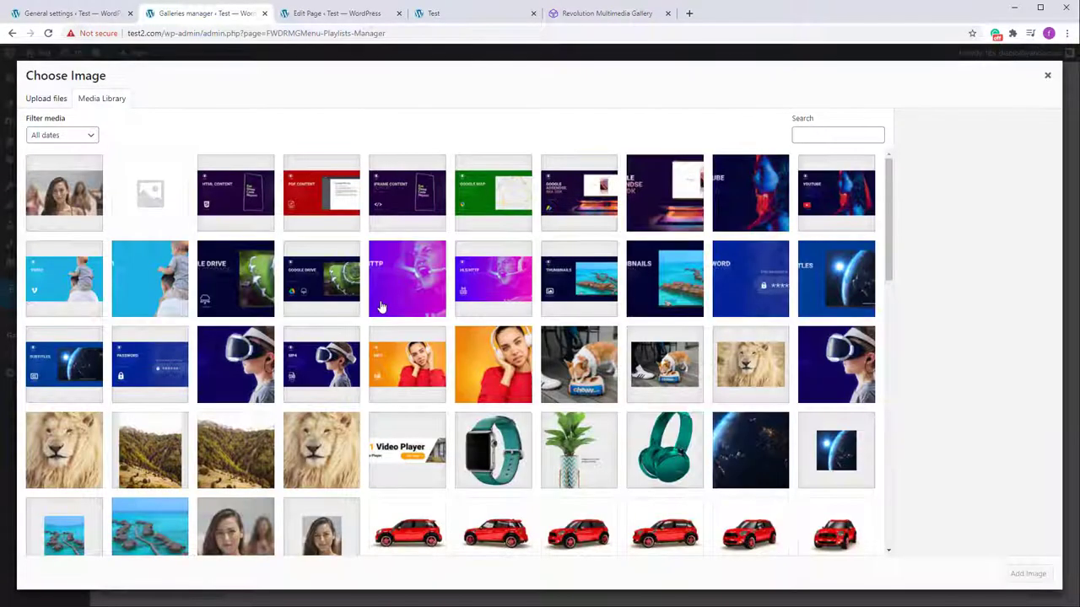
pyautogui.click(506, 375)
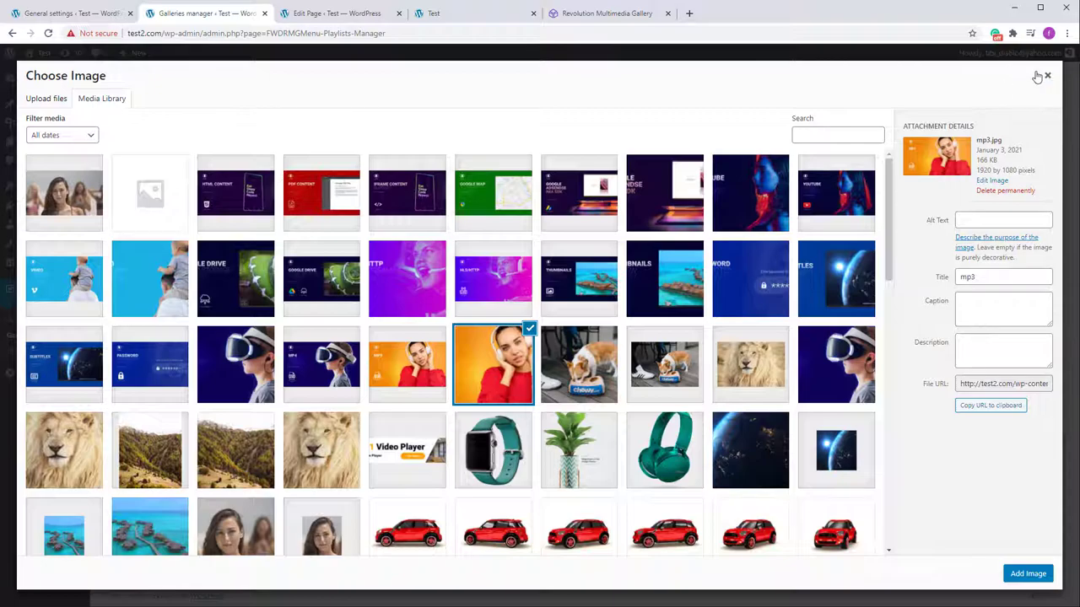
pyautogui.press('Escape')
pyautogui.click(386, 299)
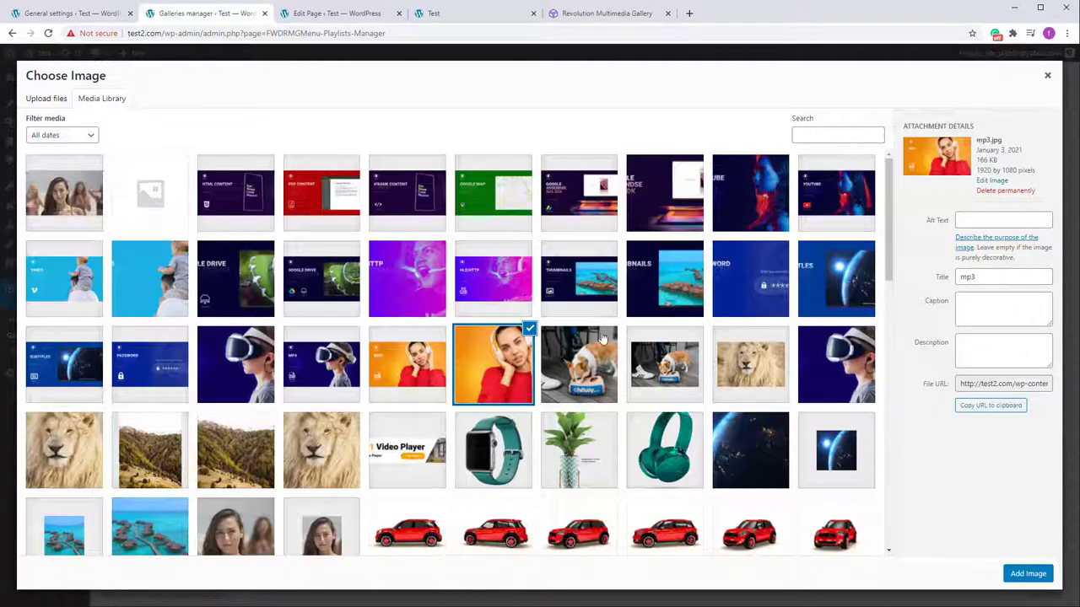
pyautogui.click(410, 369)
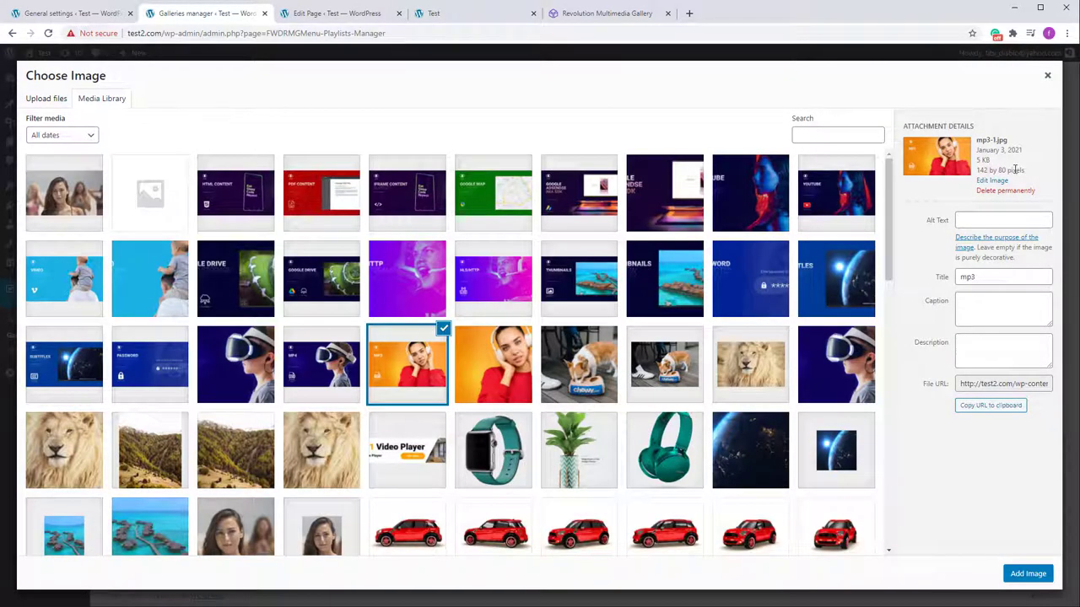
pyautogui.click(1028, 574)
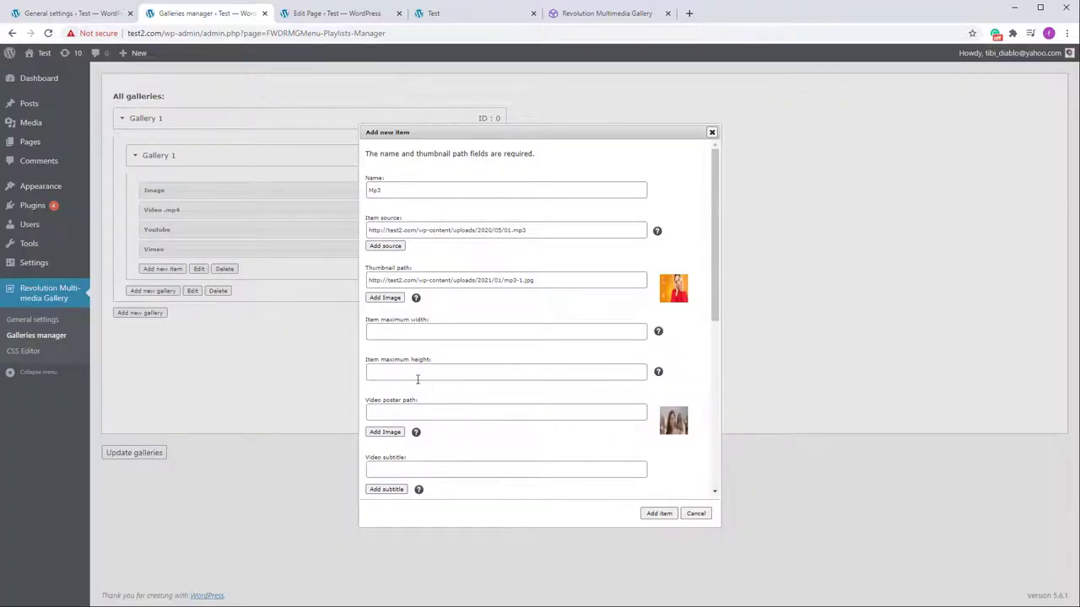
# - Use mp3.jpg as the video poster and add the Mp3 item to Gallery 1
pyautogui.click(386, 433)
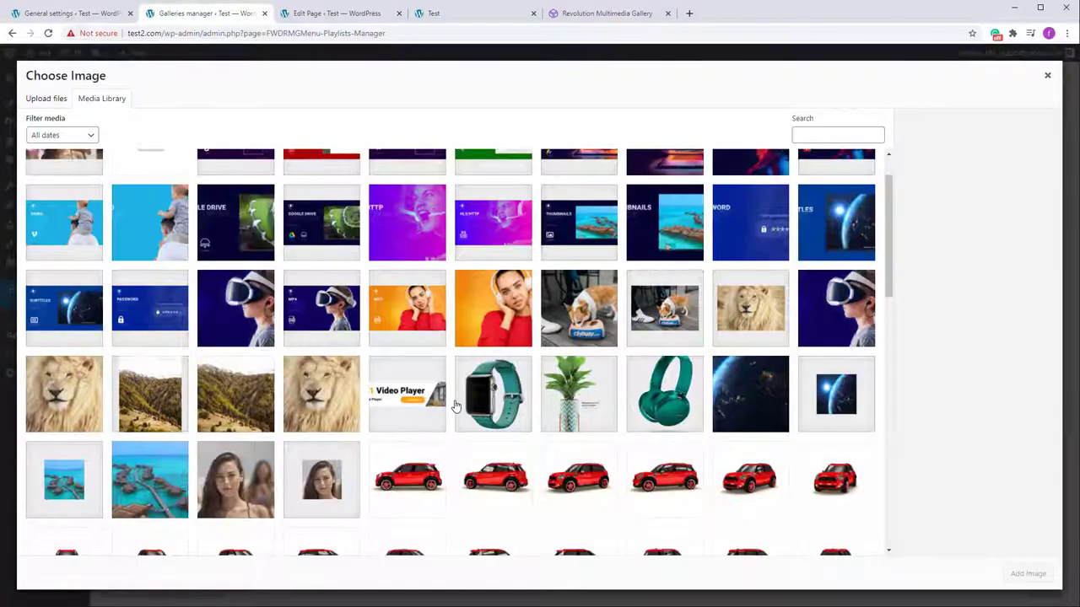
pyautogui.click(481, 307)
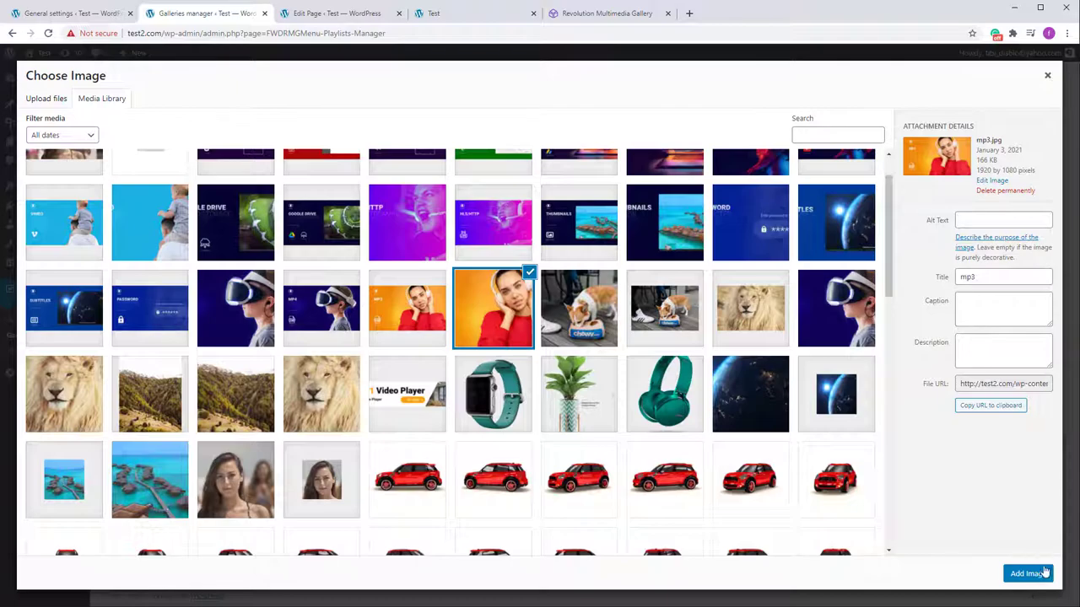
pyautogui.click(1044, 572)
pyautogui.click(659, 513)
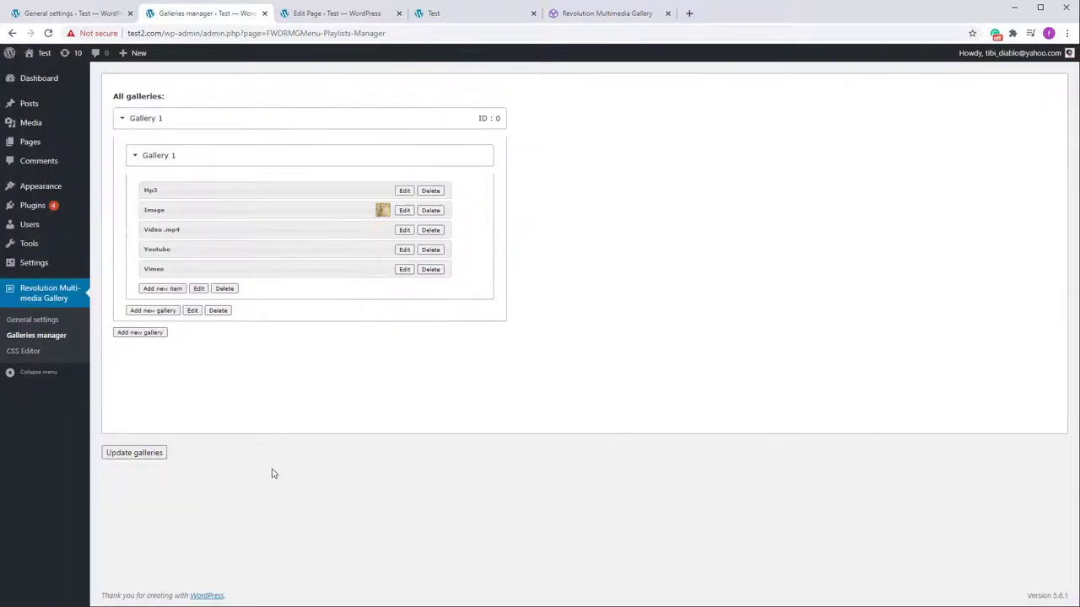
# - Move the Mp3 item to the end of Gallery 1 and update the galleries
pyautogui.moveTo(225, 200); pyautogui.dragTo(233, 278)
pyautogui.click(137, 456)
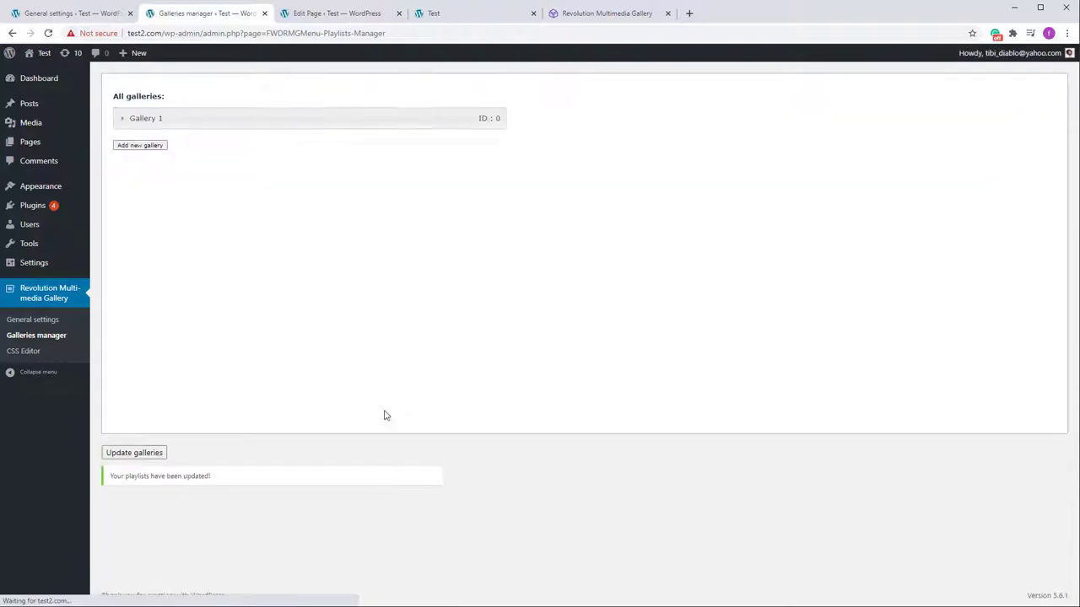
pyautogui.click(377, 115)
pyautogui.click(383, 157)
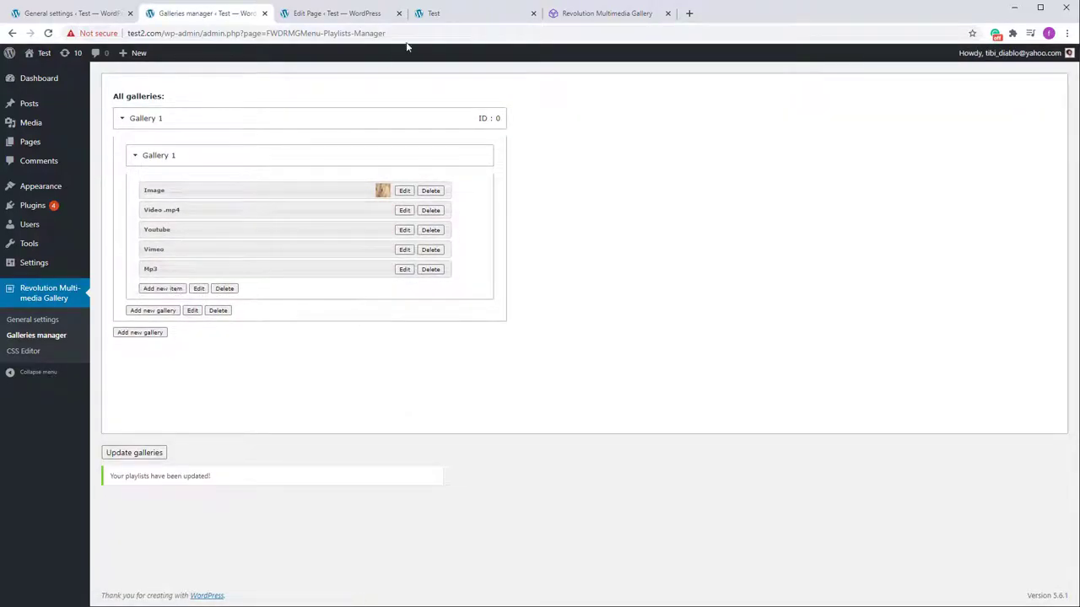
# - Reload the Test page preview and advance the gallery to the next slide
pyautogui.click(449, 15)
pyautogui.click(48, 33)
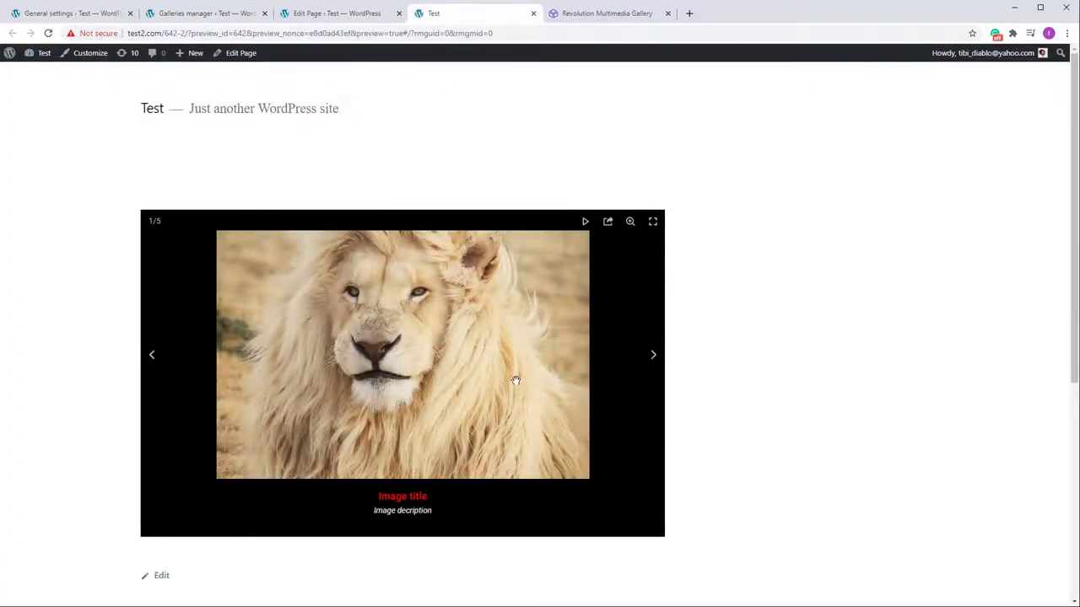
pyautogui.moveTo(515, 380)
pyautogui.mouseDown()
pyautogui.moveTo(460, 379)
pyautogui.moveTo(503, 379)
pyautogui.mouseUp()
# - Back in the Galleries manager, open and close the Image item's settings
pyautogui.click(325, 13)
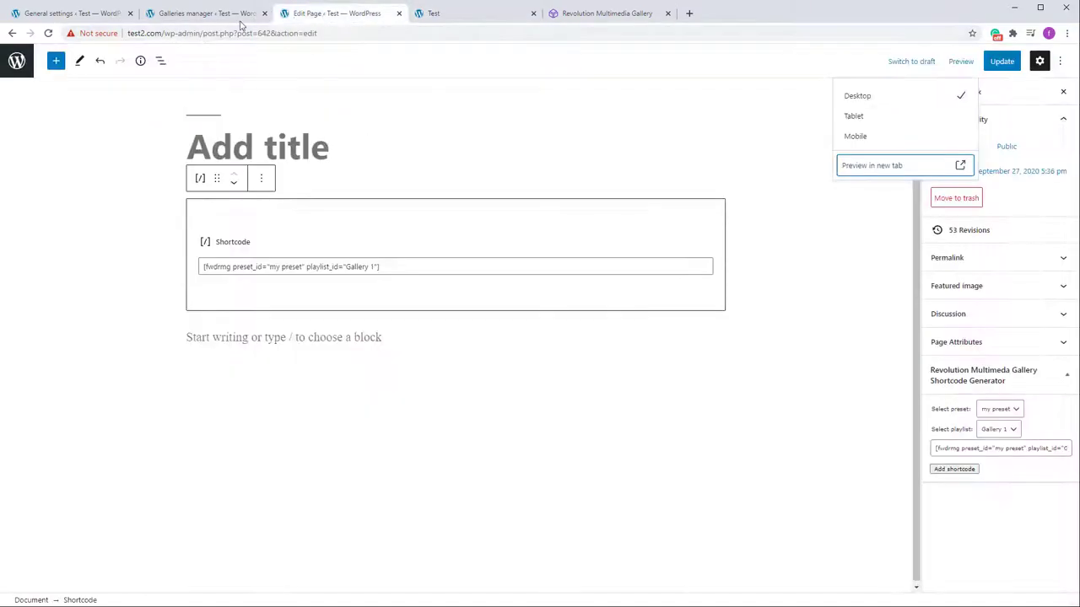
pyautogui.click(187, 13)
pyautogui.click(404, 197)
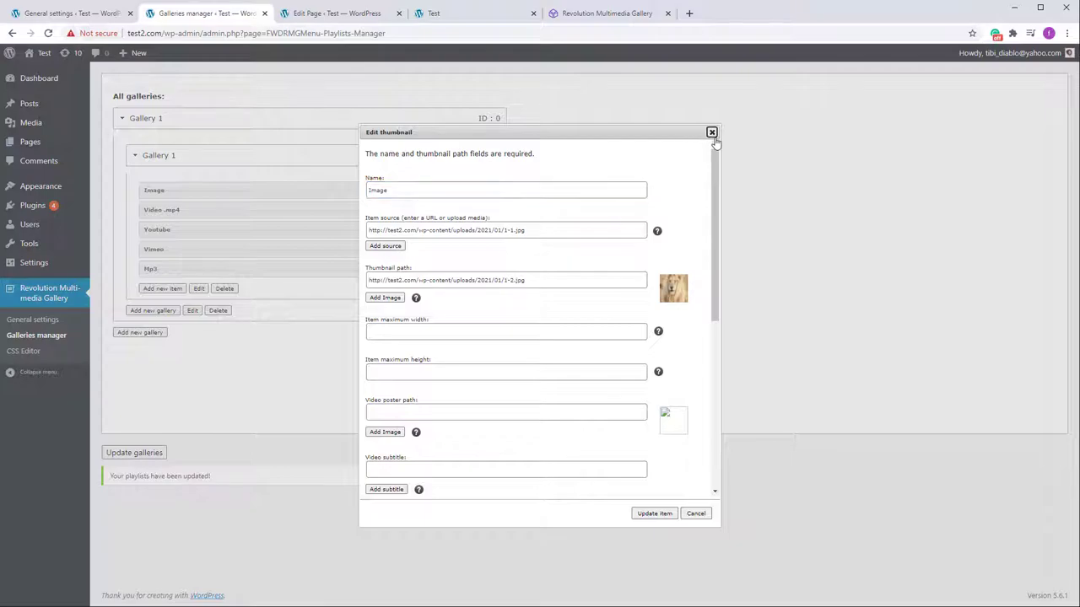
pyautogui.click(711, 133)
# - Give the Youtube item the youtube.jpg thumbnail and update it
pyautogui.click(405, 211)
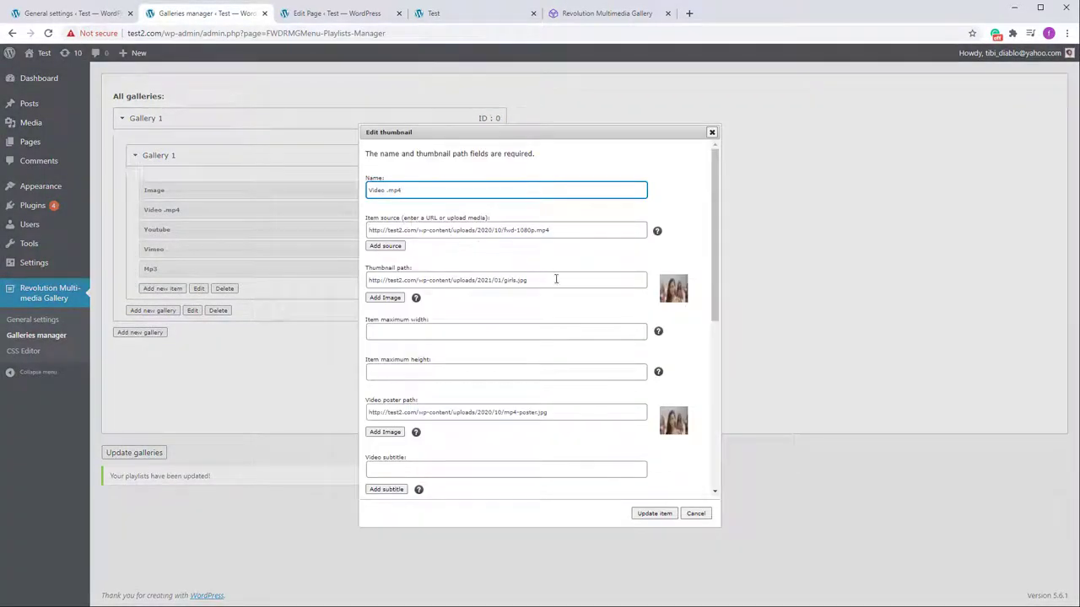
pyautogui.click(711, 133)
pyautogui.click(405, 230)
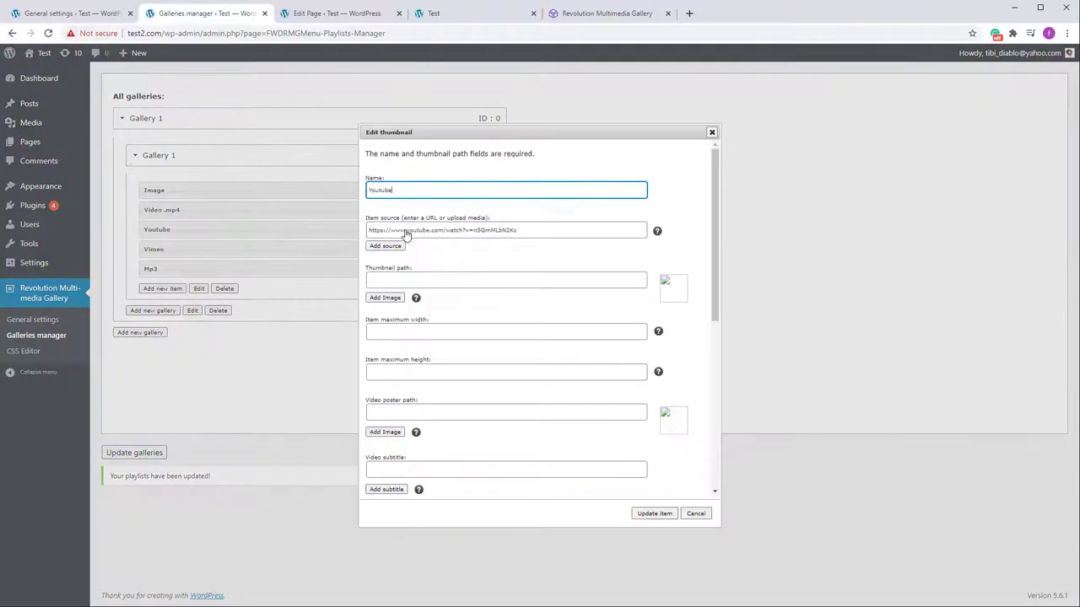
pyautogui.click(385, 298)
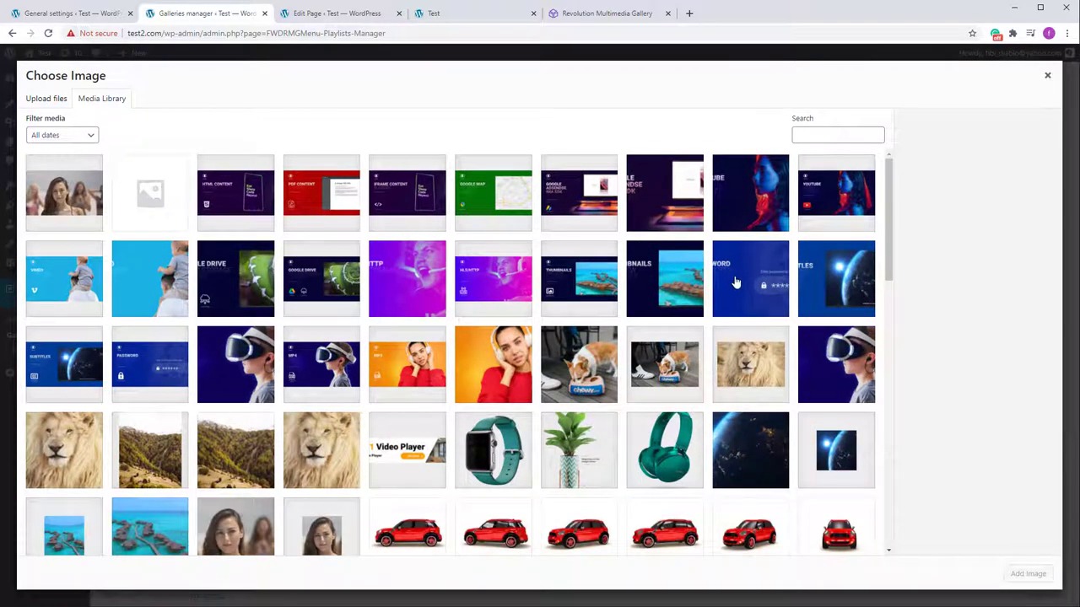
pyautogui.click(808, 204)
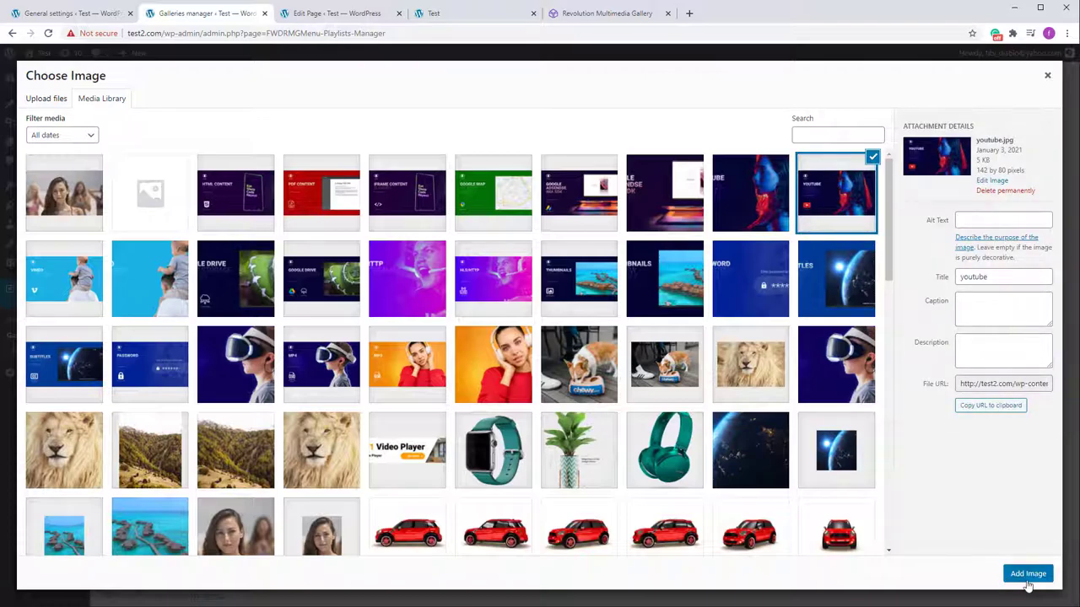
pyautogui.click(1027, 575)
pyautogui.click(654, 514)
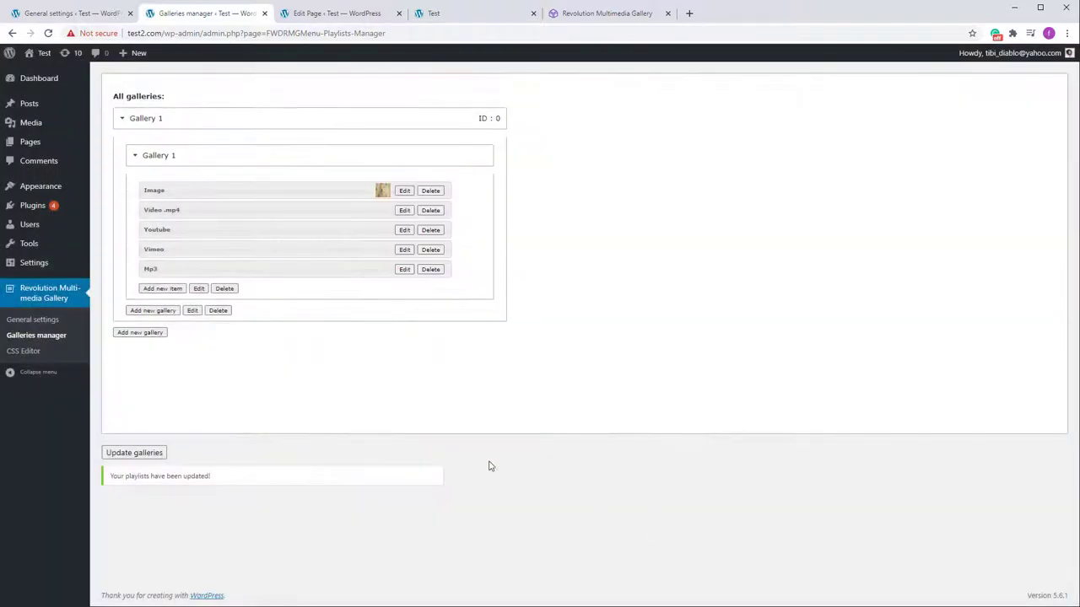
# - Set the Vimeo item's thumbnail to subtitle.jpg and update the item
pyautogui.click(404, 250)
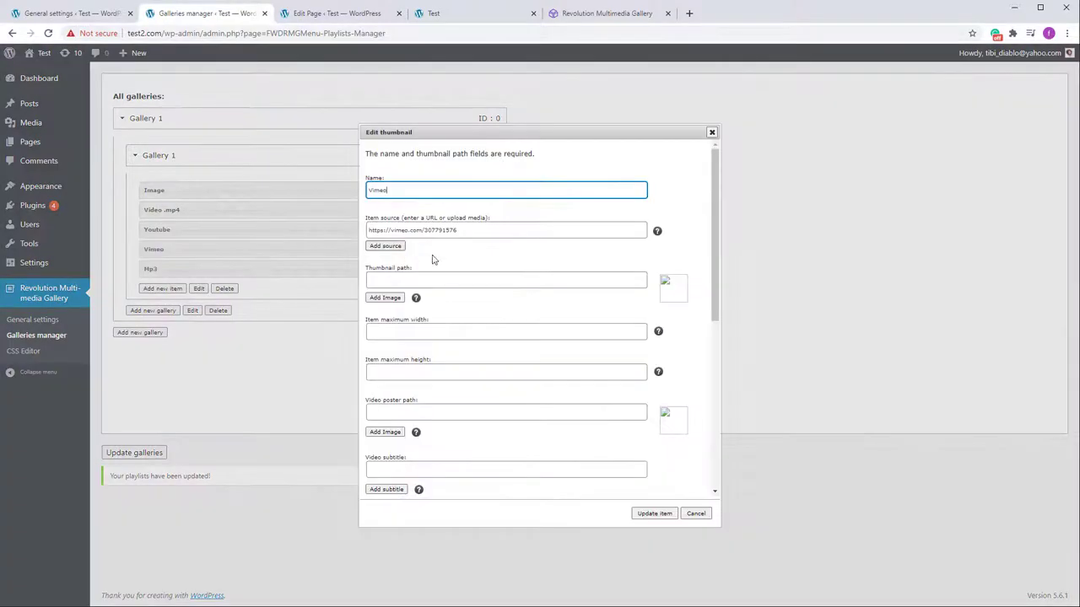
pyautogui.click(385, 299)
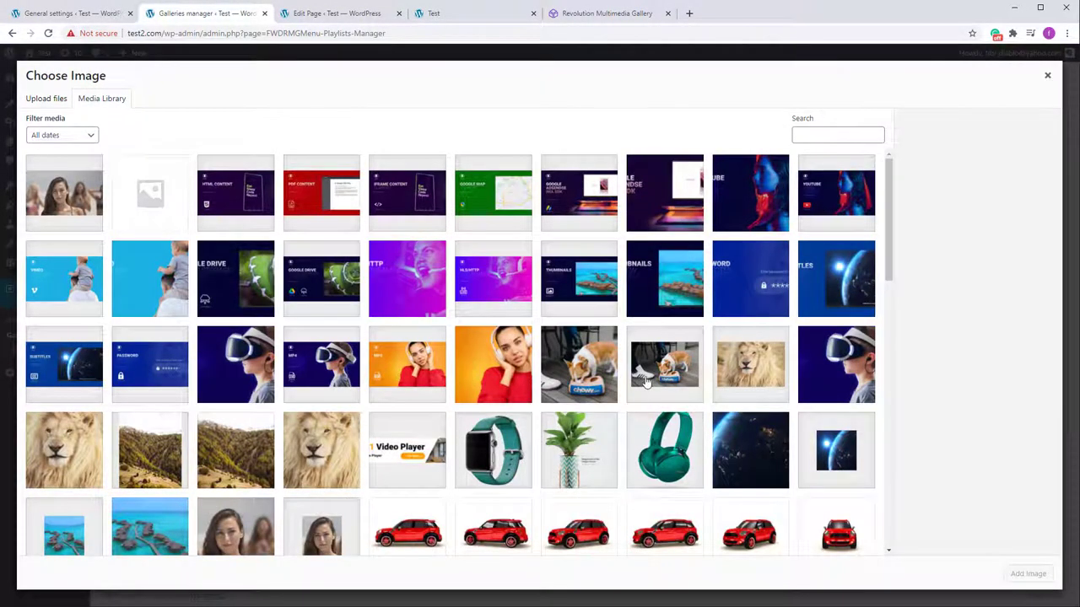
pyautogui.click(752, 296)
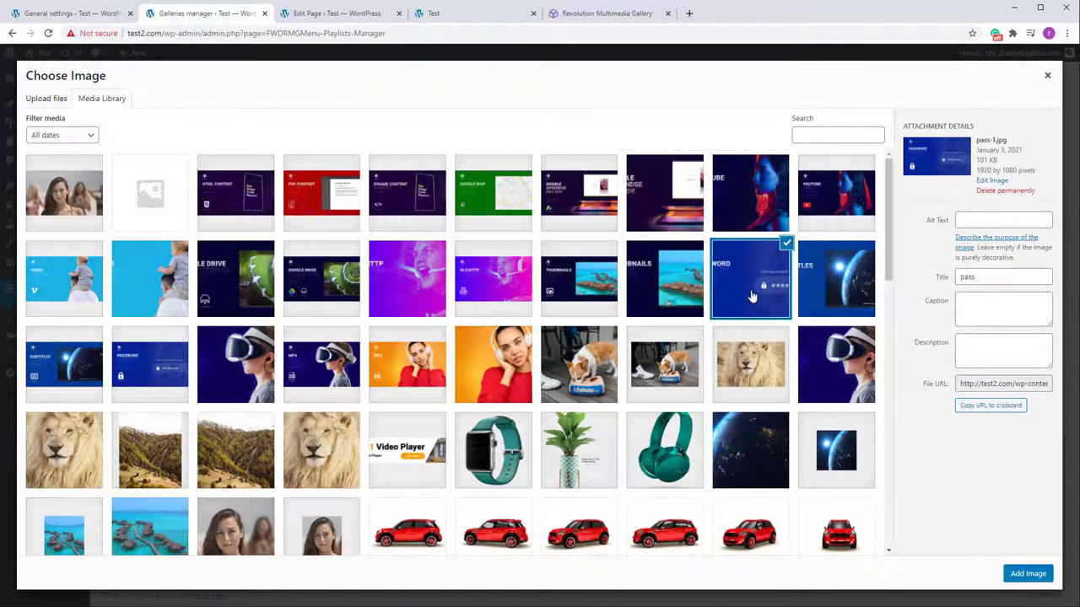
pyautogui.click(77, 370)
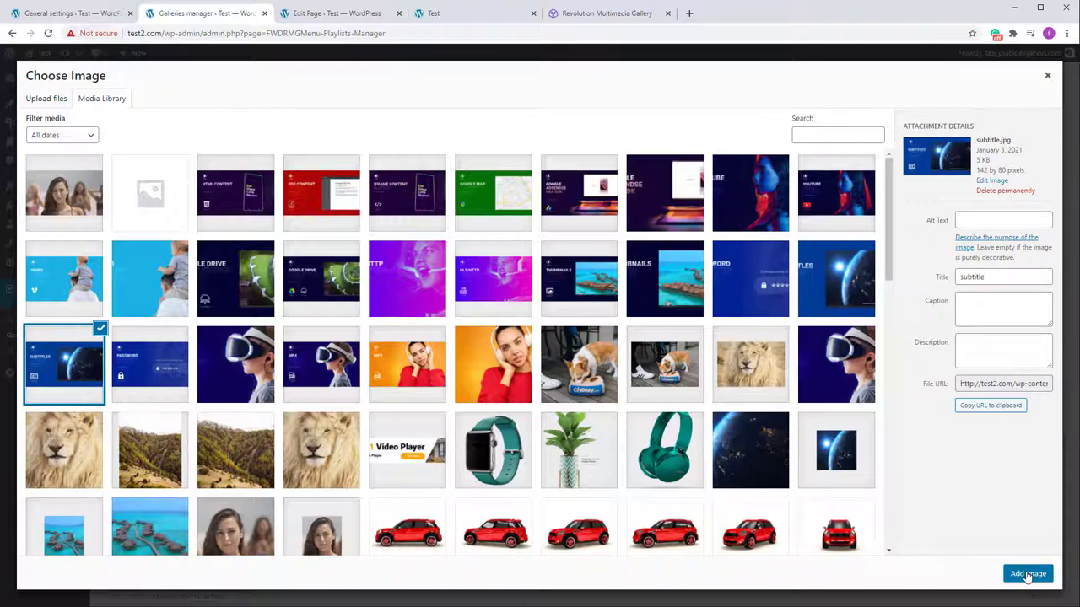
pyautogui.click(1027, 574)
pyautogui.click(654, 514)
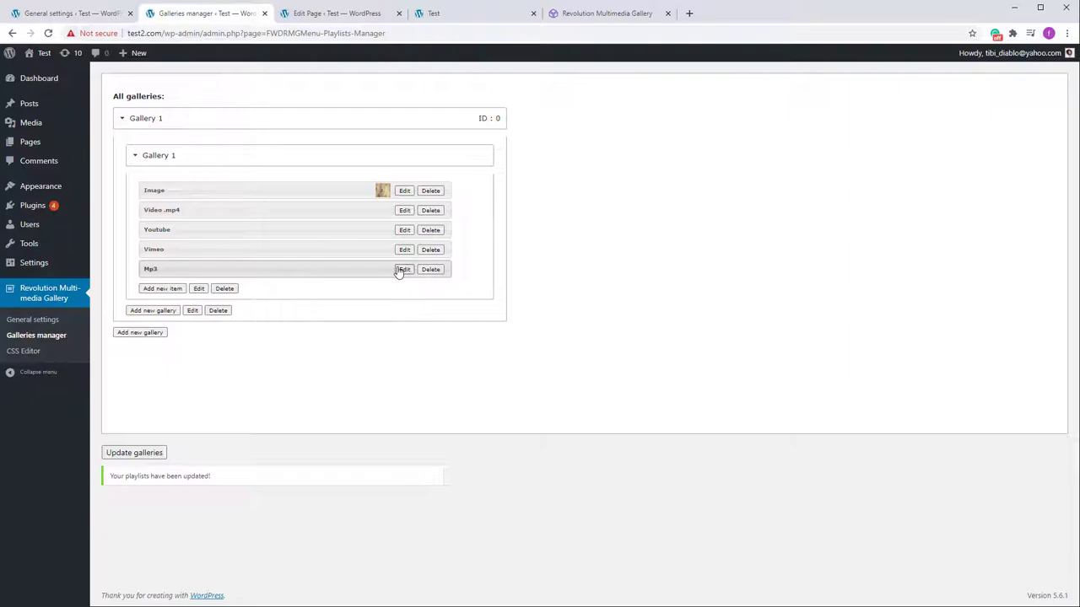
# - Update the Mp3 item unchanged and save all galleries
pyautogui.click(404, 270)
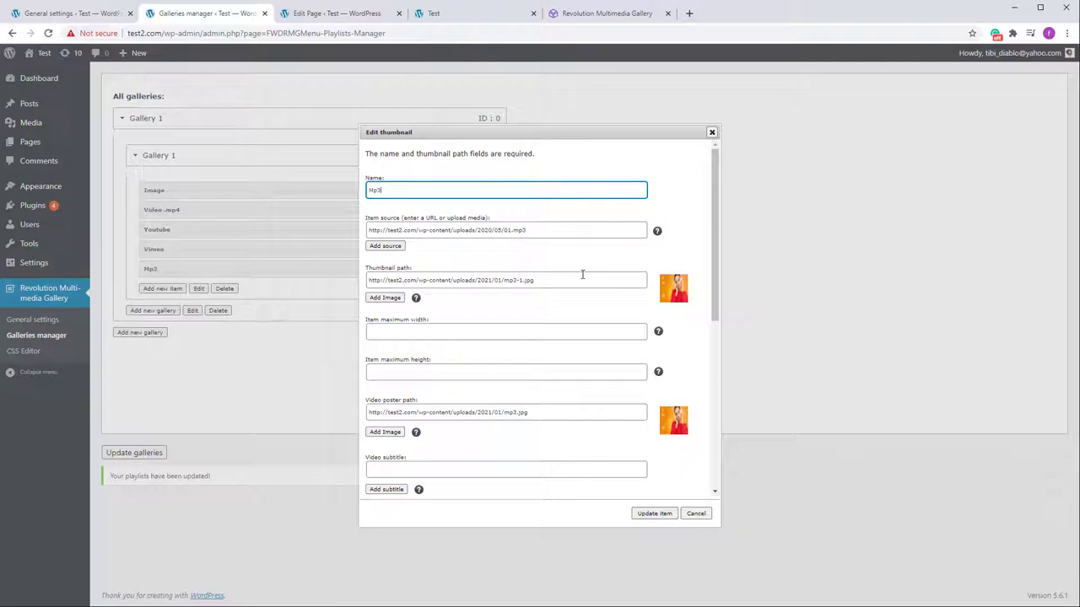
pyautogui.click(661, 521)
pyautogui.click(131, 456)
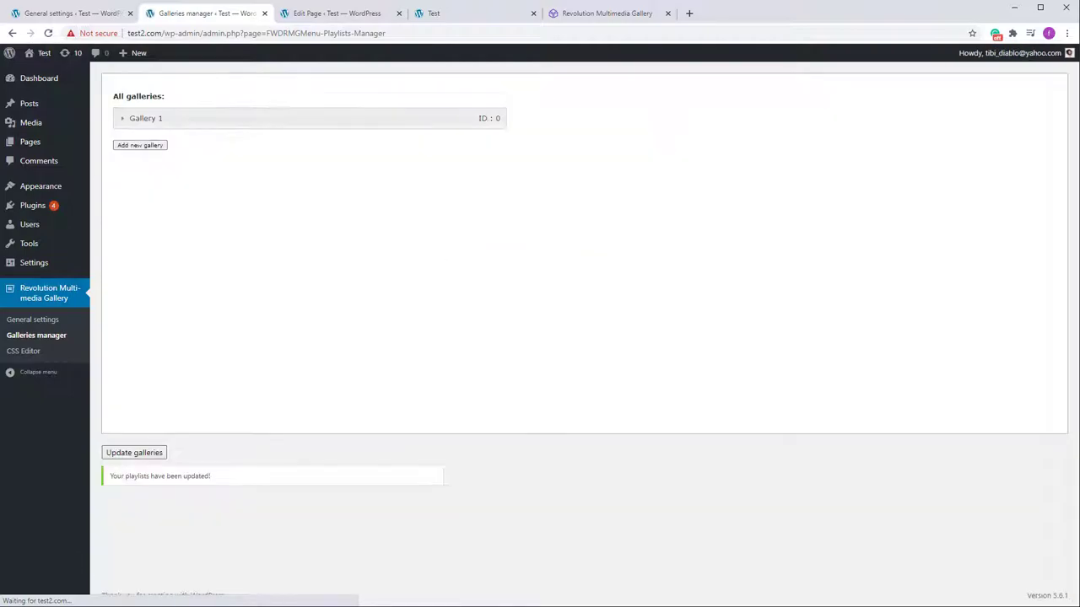
pyautogui.click(472, 13)
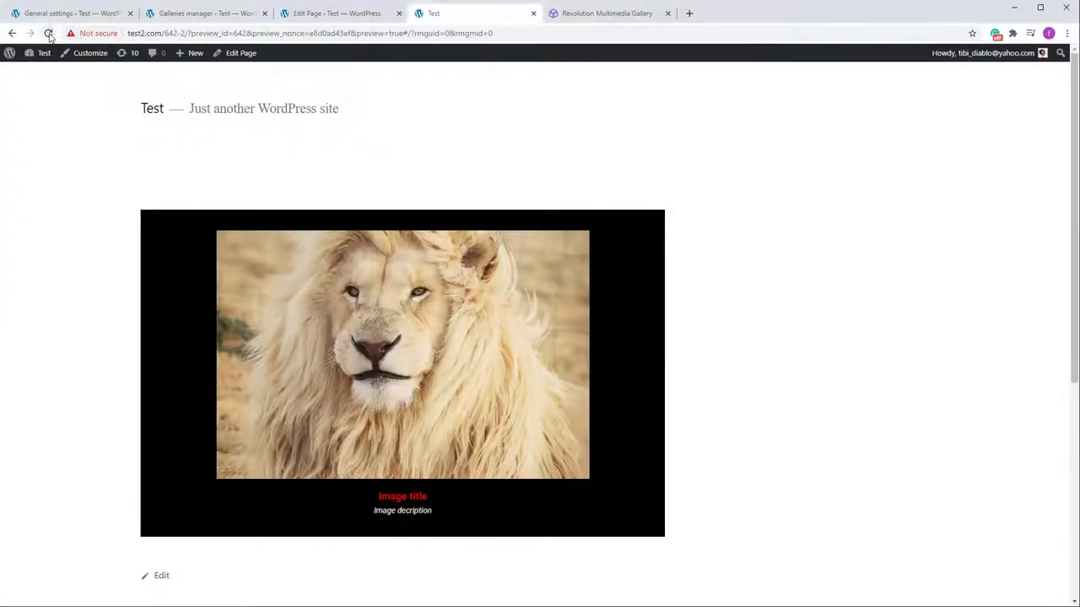
pyautogui.click(48, 34)
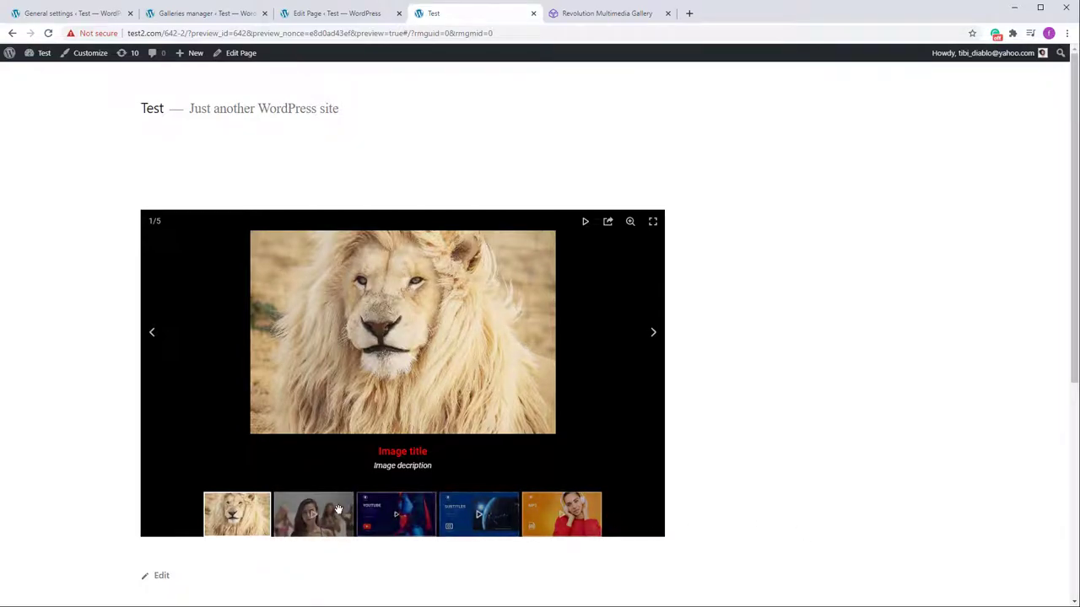
pyautogui.click(311, 533)
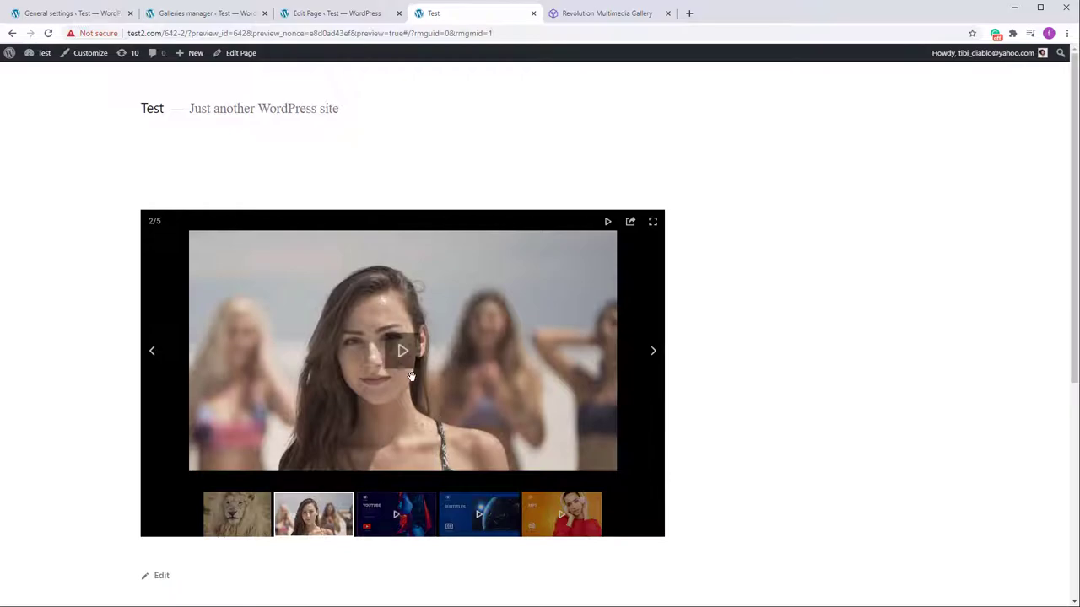
pyautogui.click(410, 376)
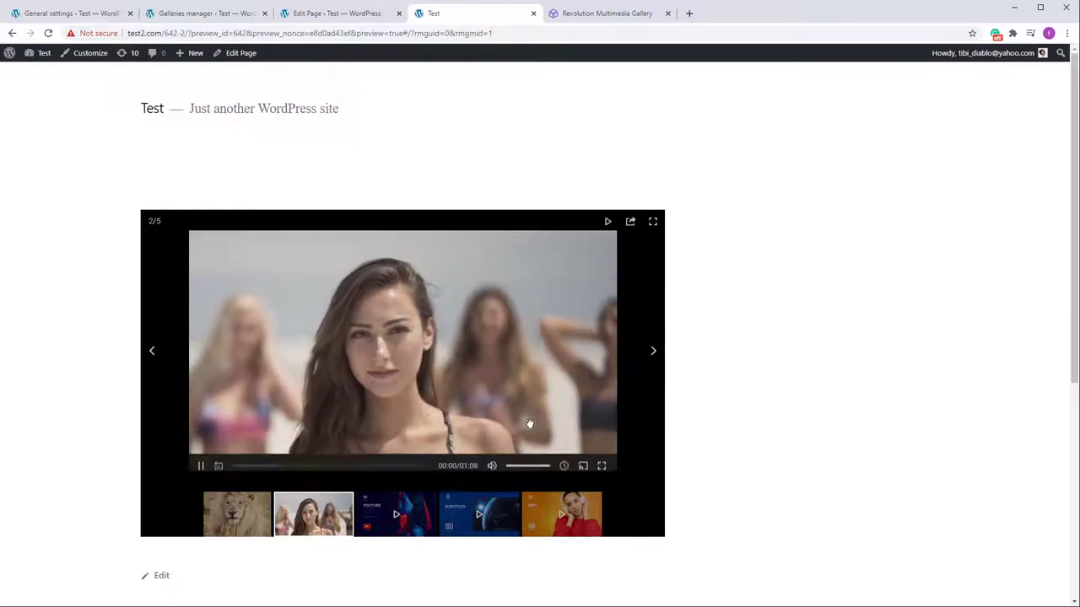
pyautogui.click(200, 460)
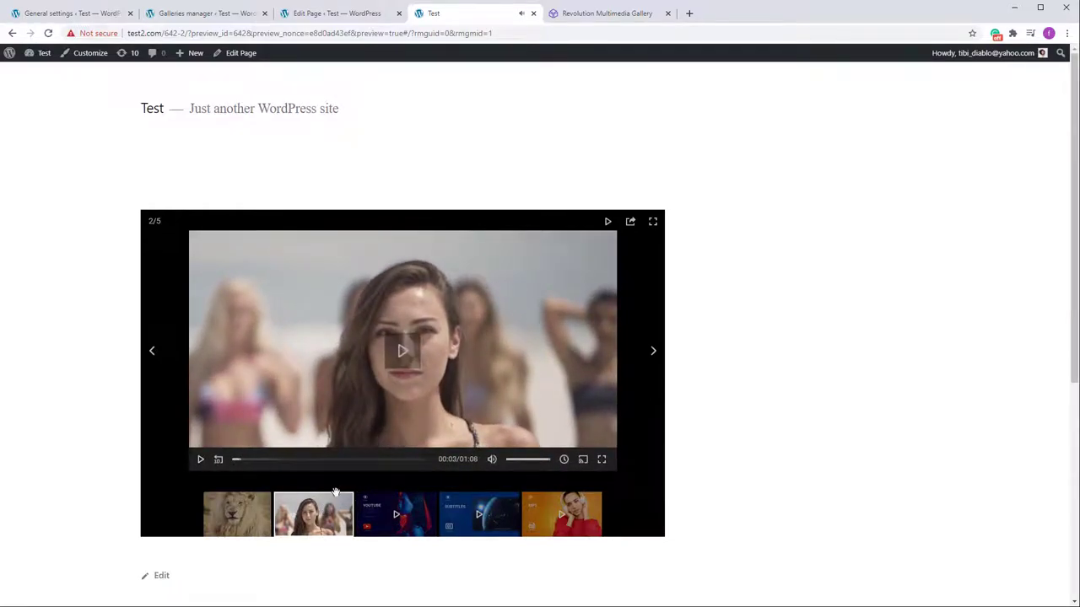
pyautogui.click(310, 12)
pyautogui.click(222, 19)
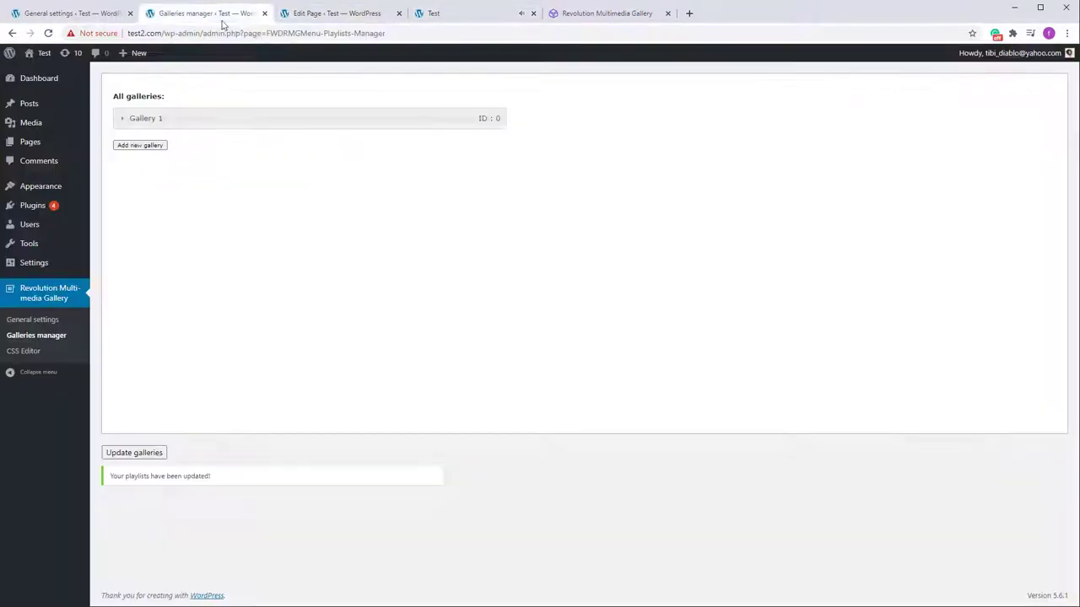
# - Set the Video .mp4 item's Video thumbnails preview to auto and update the galleries
pyautogui.click(396, 127)
pyautogui.click(424, 160)
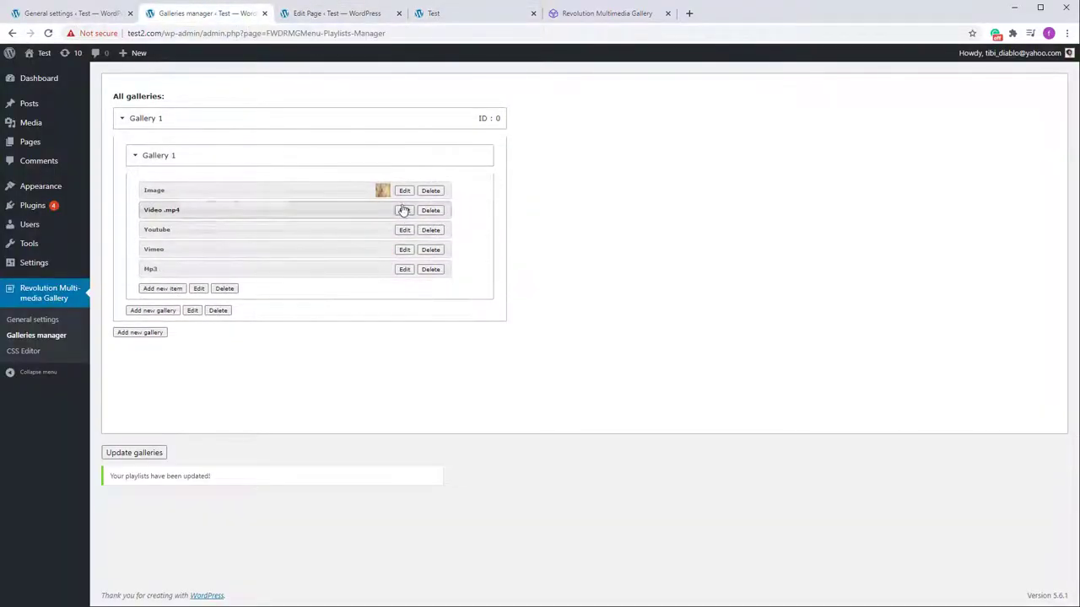
pyautogui.click(405, 210)
pyautogui.scroll(-5, 500, 321)
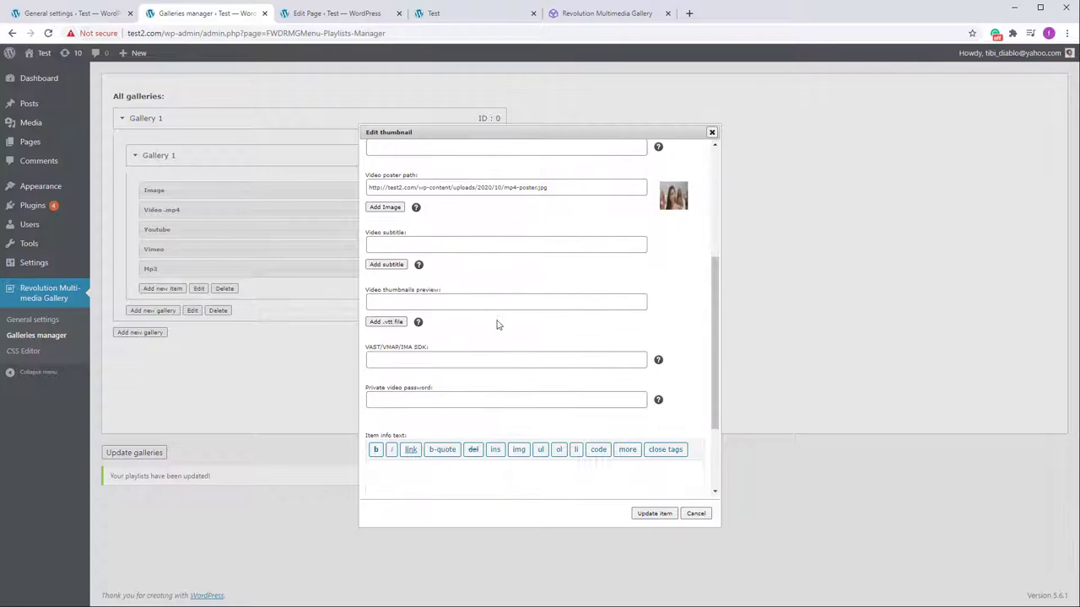
pyautogui.scroll(1, 473, 300)
pyautogui.click(508, 302)
pyautogui.write('auto')
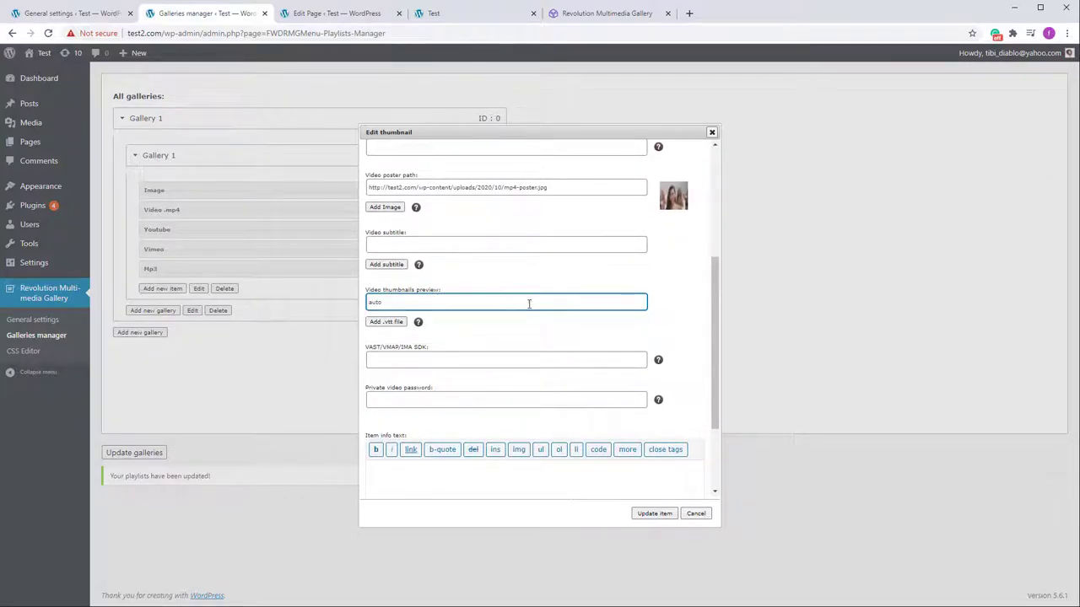
pyautogui.click(652, 514)
pyautogui.click(139, 452)
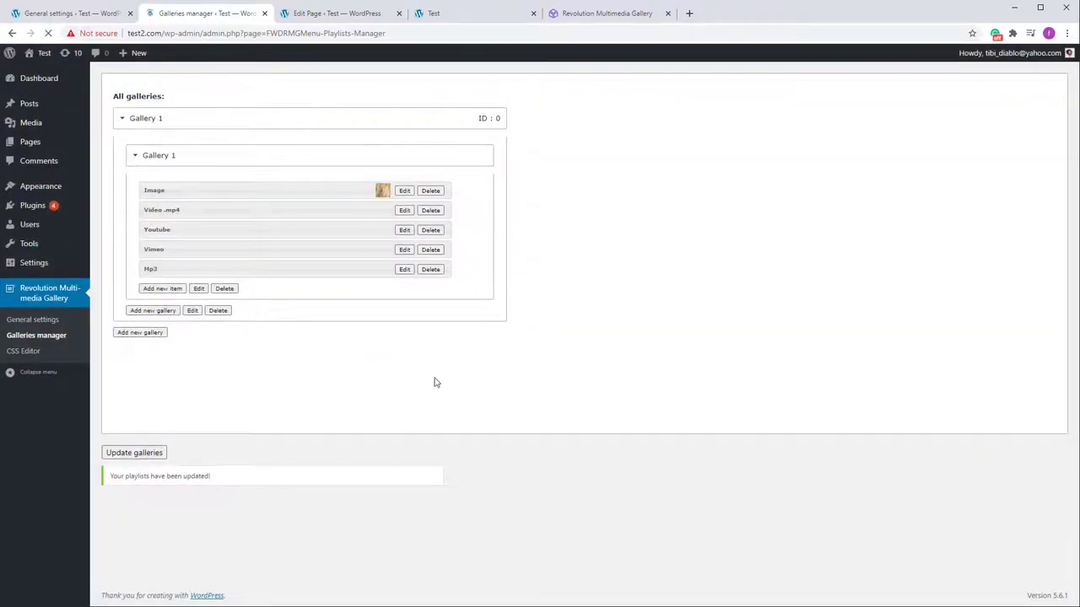
# - Reload the Test preview, play, pause and mute the video, then return to the page editor
pyautogui.click(447, 13)
pyautogui.click(47, 34)
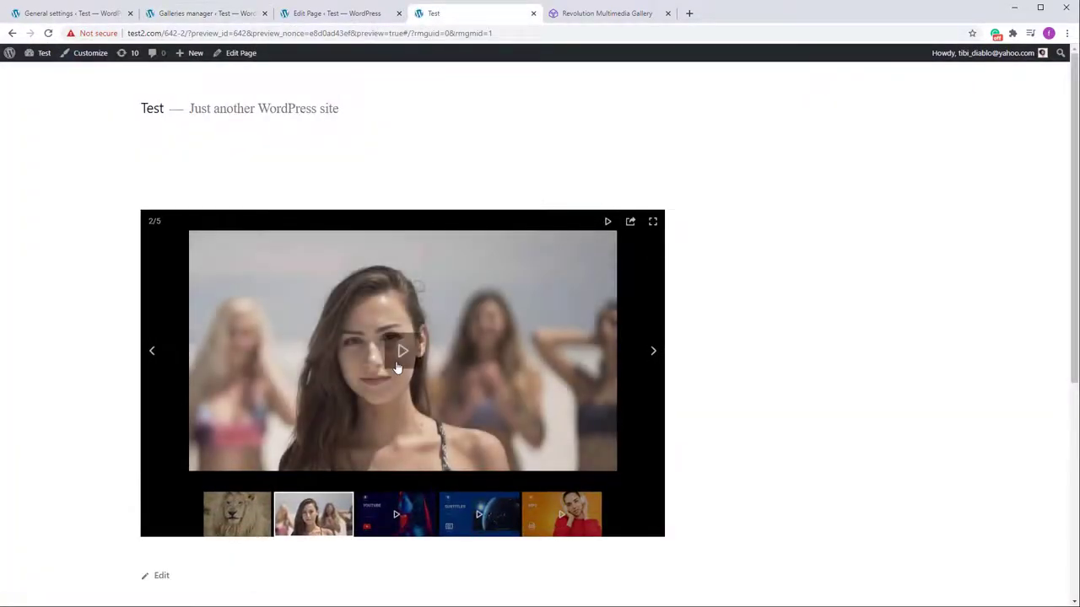
pyautogui.click(401, 351)
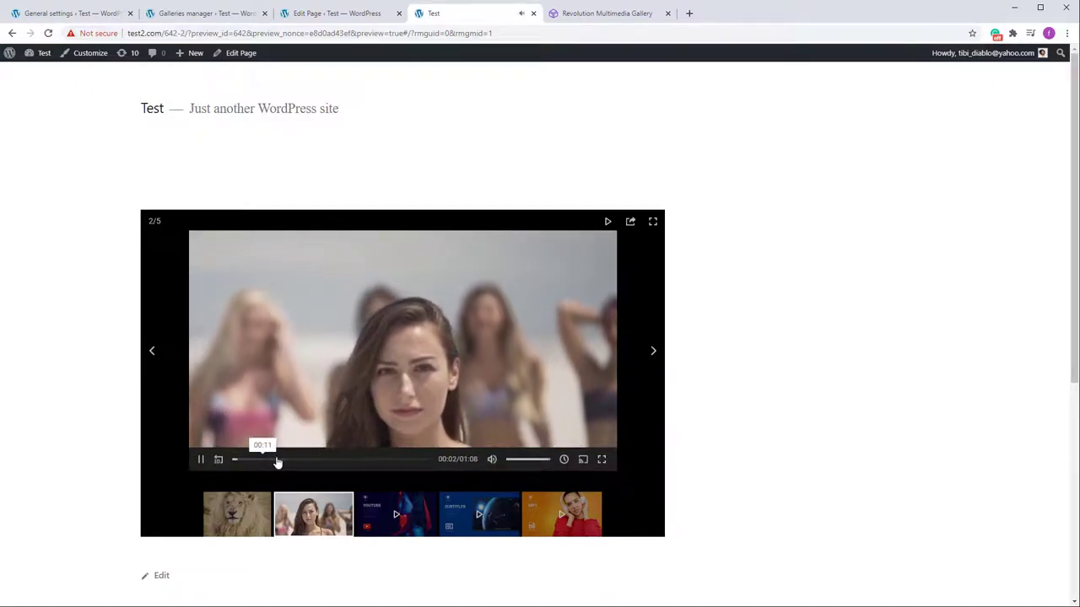
pyautogui.click(201, 462)
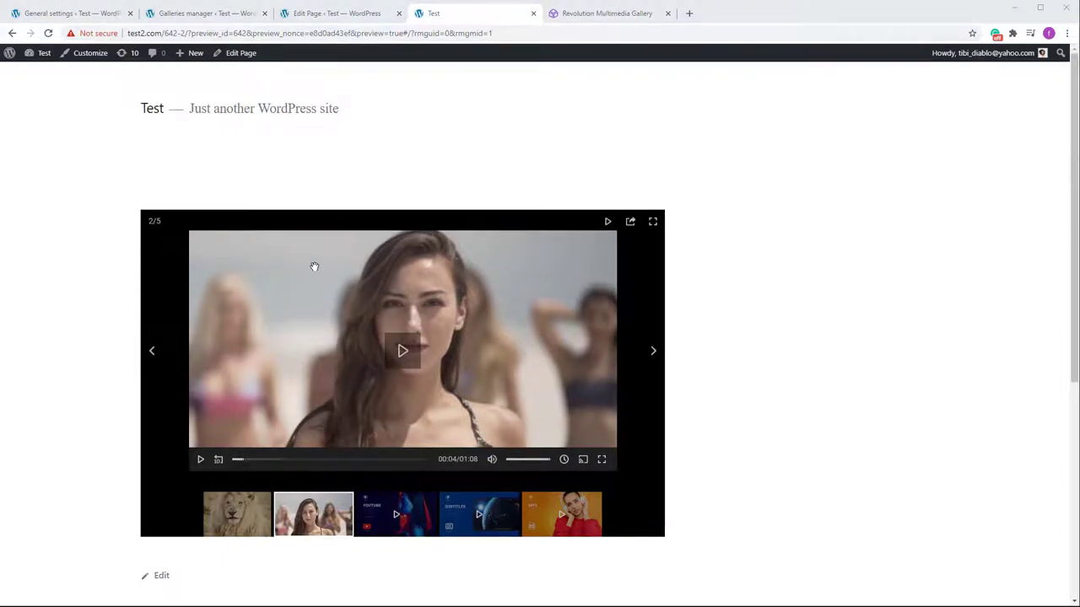
pyautogui.click(420, 384)
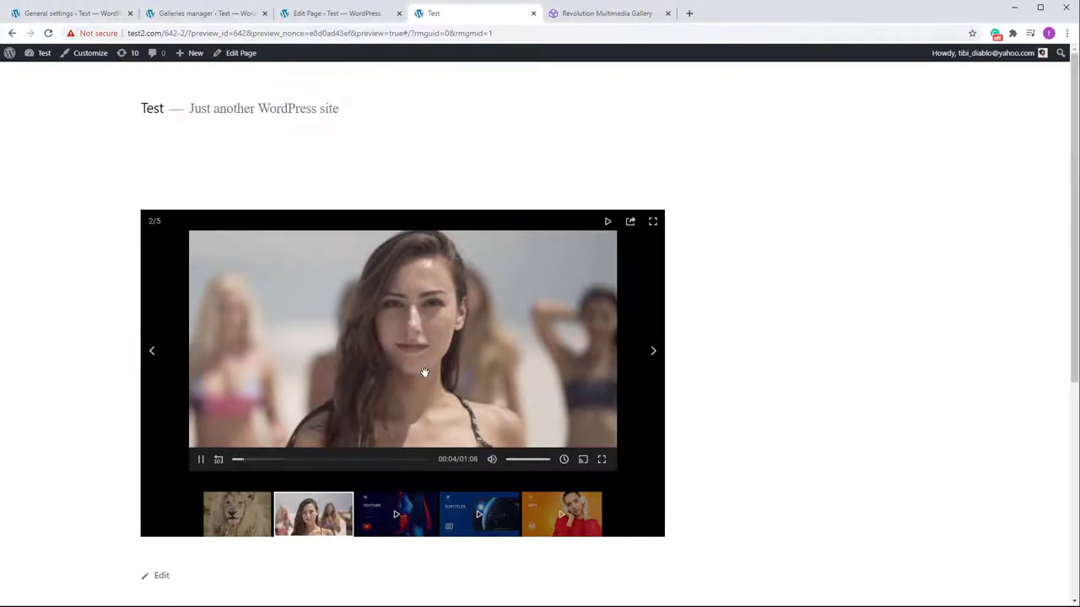
pyautogui.click(492, 458)
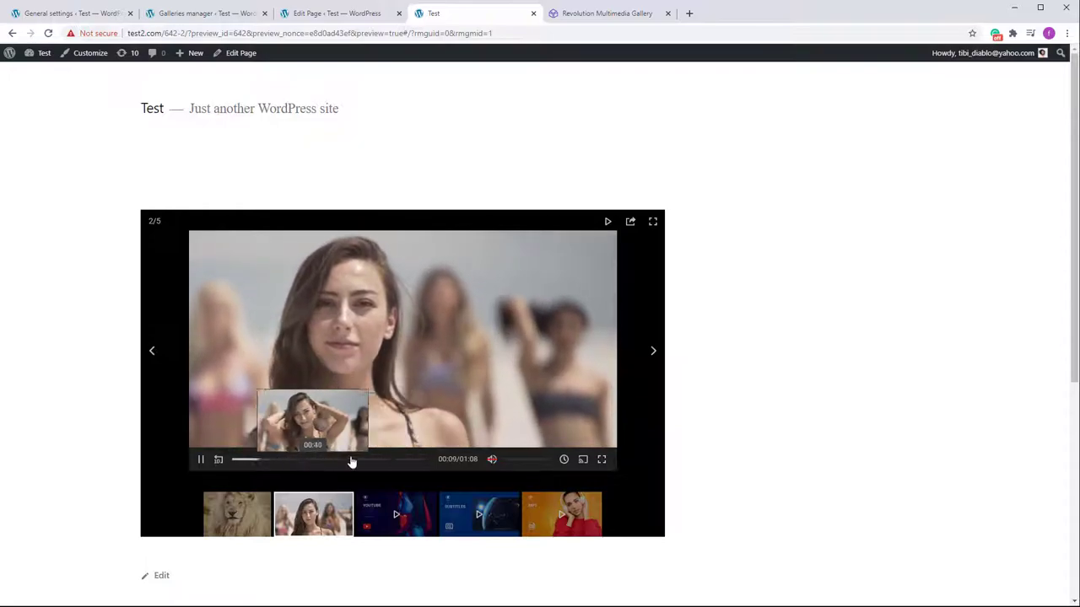
pyautogui.click(201, 460)
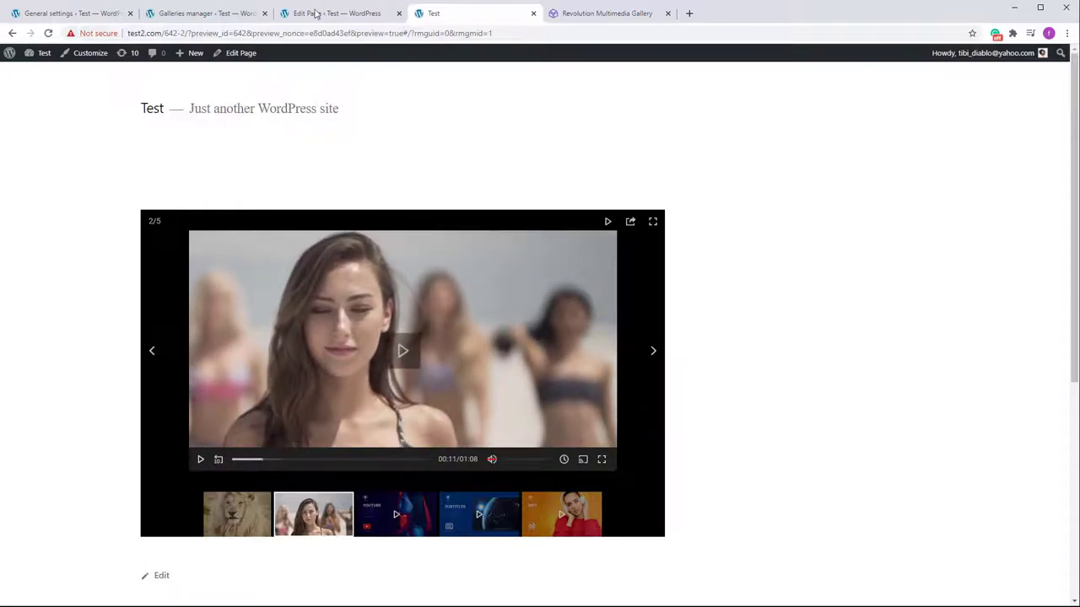
pyautogui.click(242, 16)
pyautogui.click(329, 17)
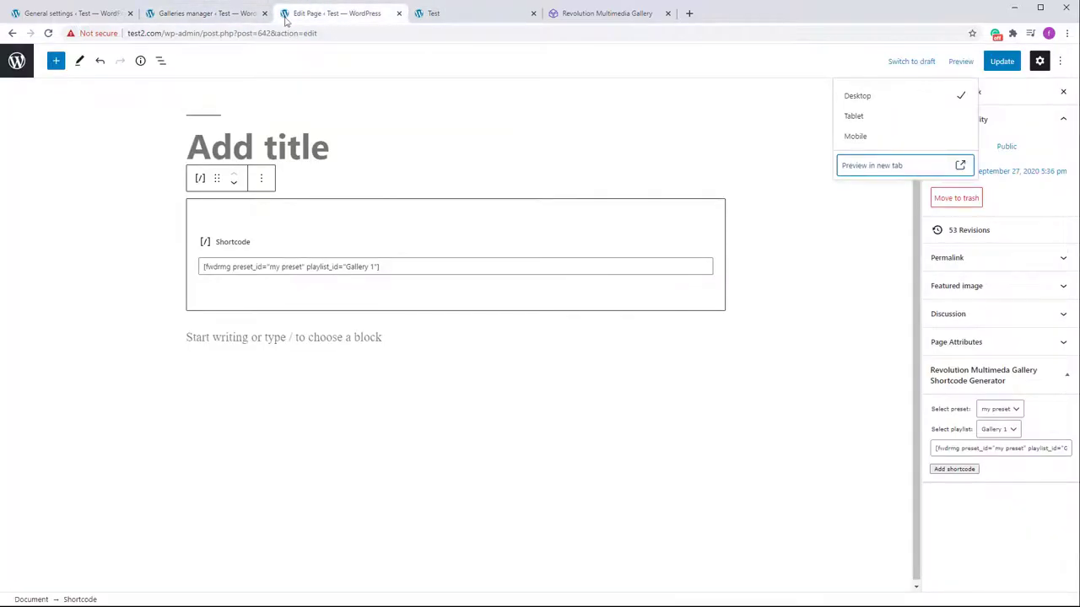
# - Give the video item a private-video password, update it, and save the galleries
pyautogui.click(214, 16)
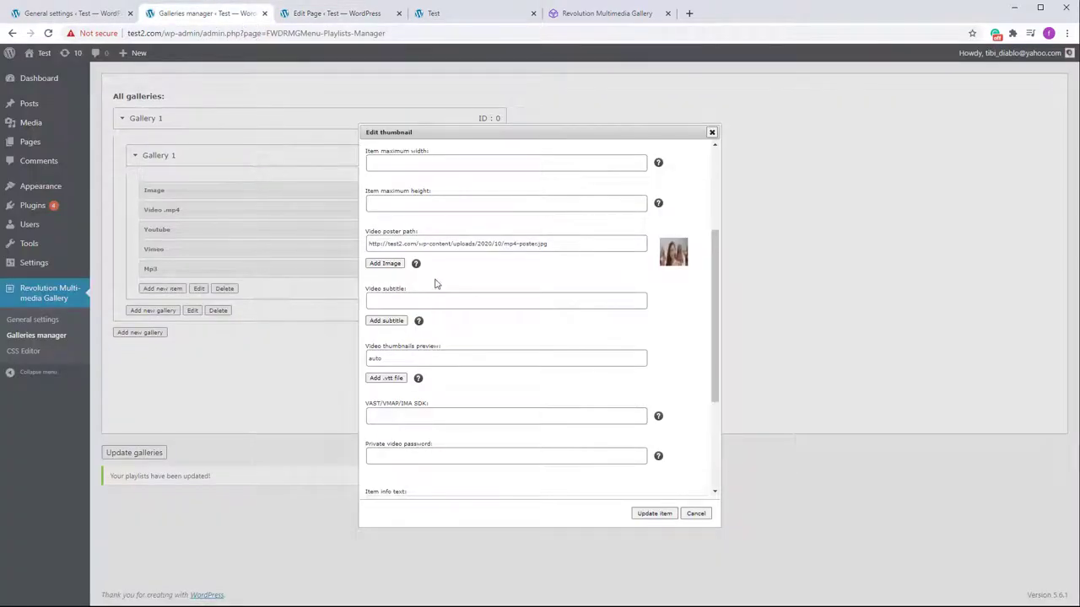
pyautogui.scroll(-1, 523, 315)
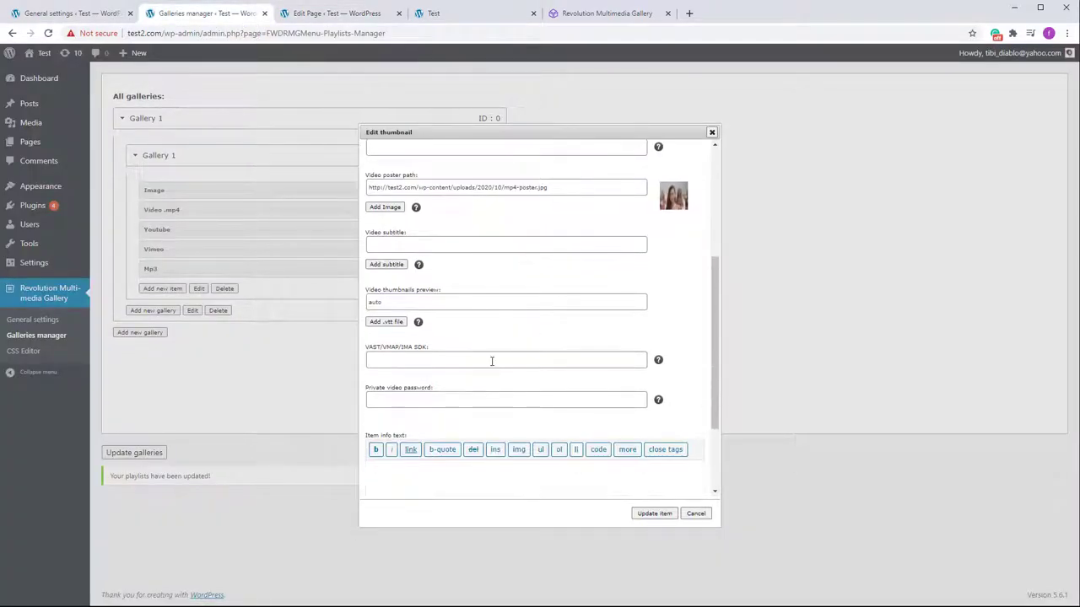
pyautogui.click(456, 398)
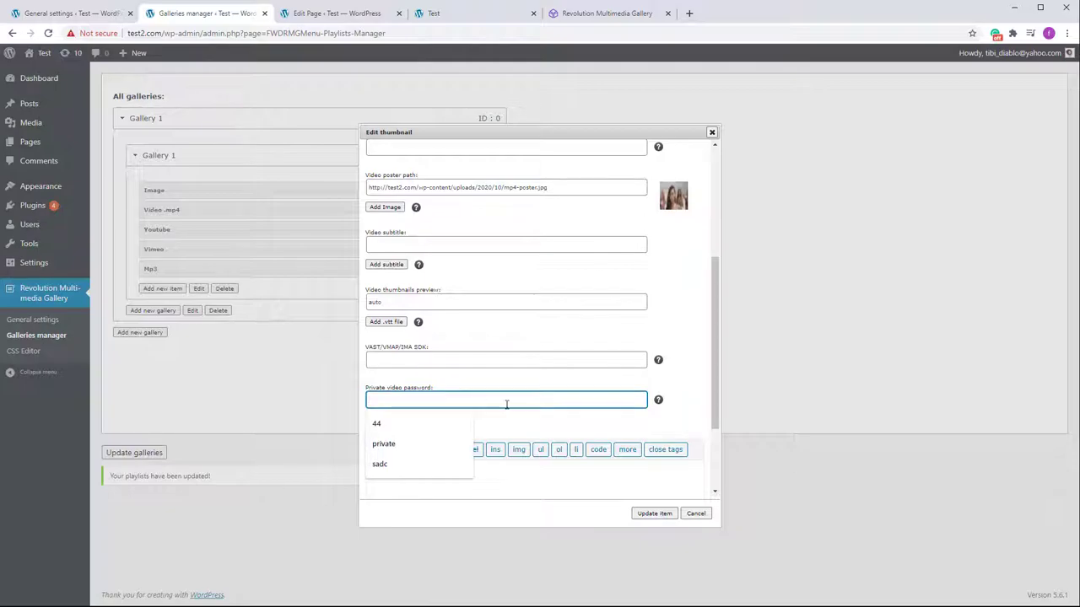
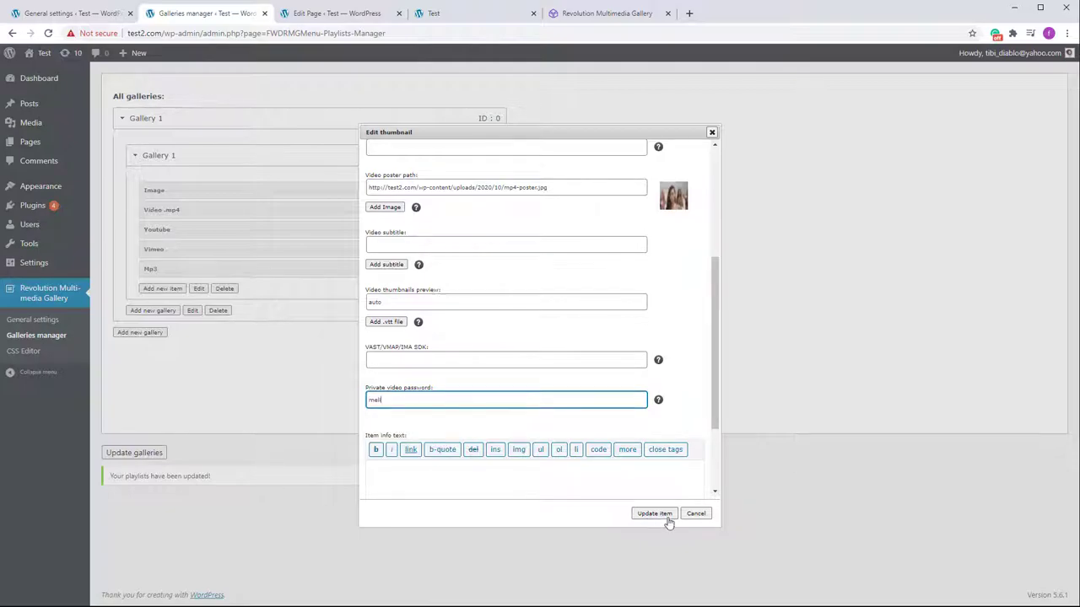
pyautogui.click(665, 518)
pyautogui.click(150, 458)
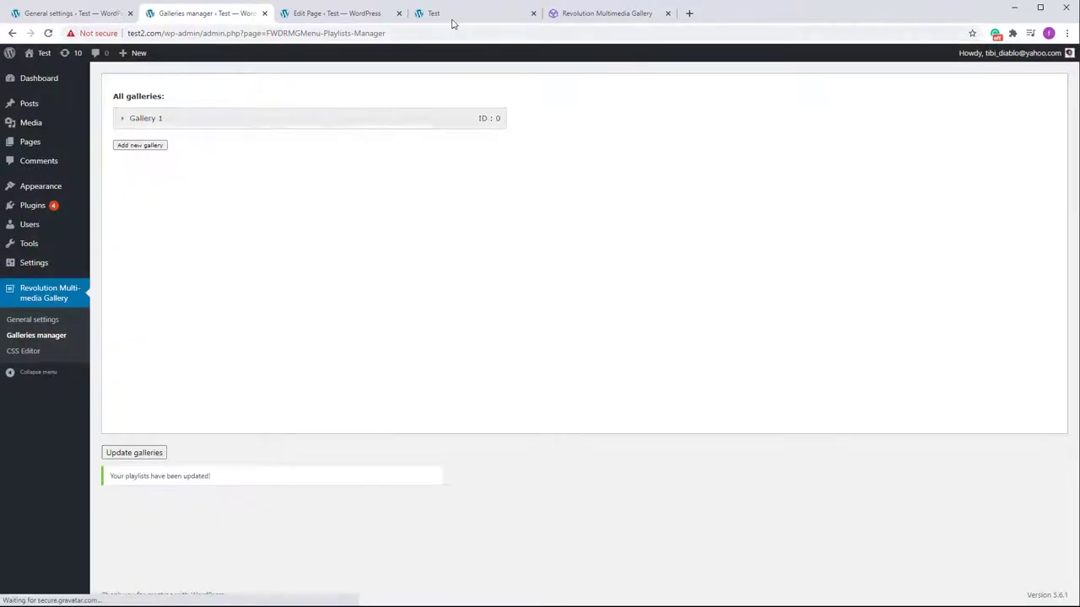
# - Reload the preview and enter the password to unlock and play the private video
pyautogui.click(447, 15)
pyautogui.click(49, 34)
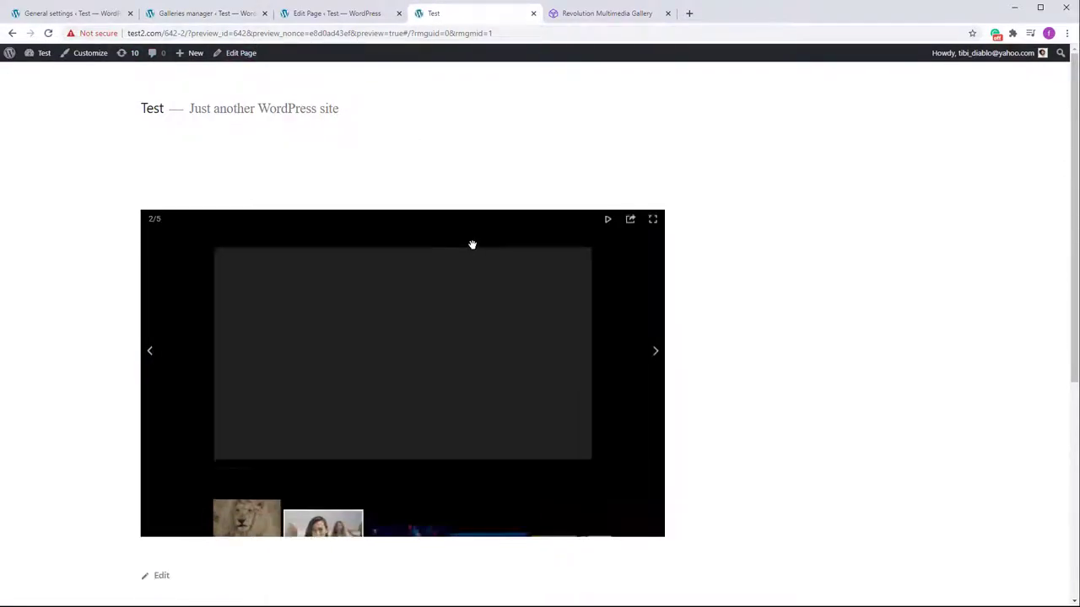
pyautogui.click(402, 351)
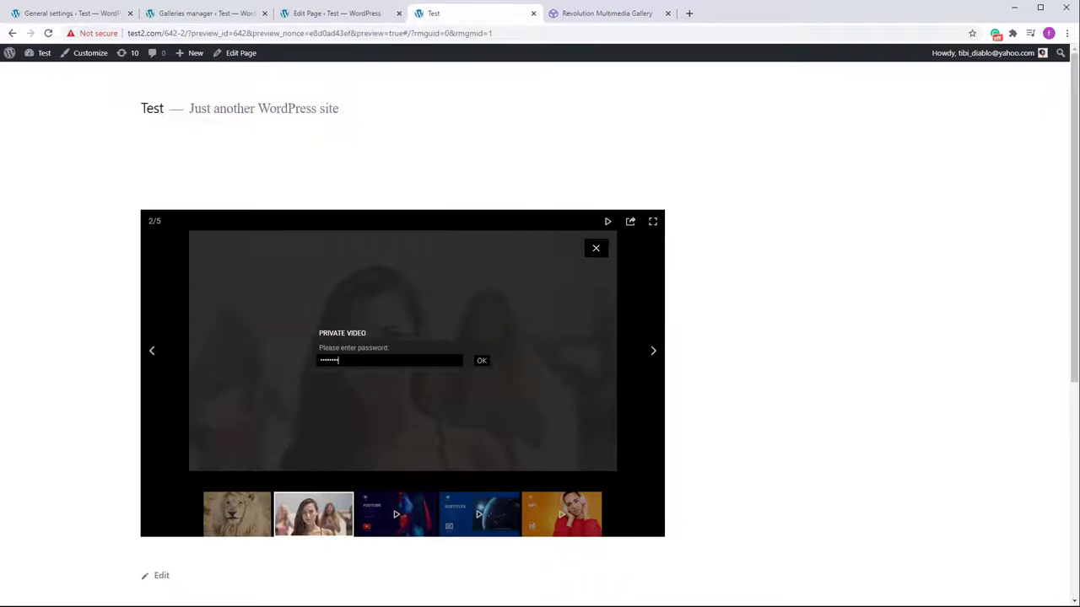
pyautogui.click(480, 361)
pyautogui.click(480, 361)
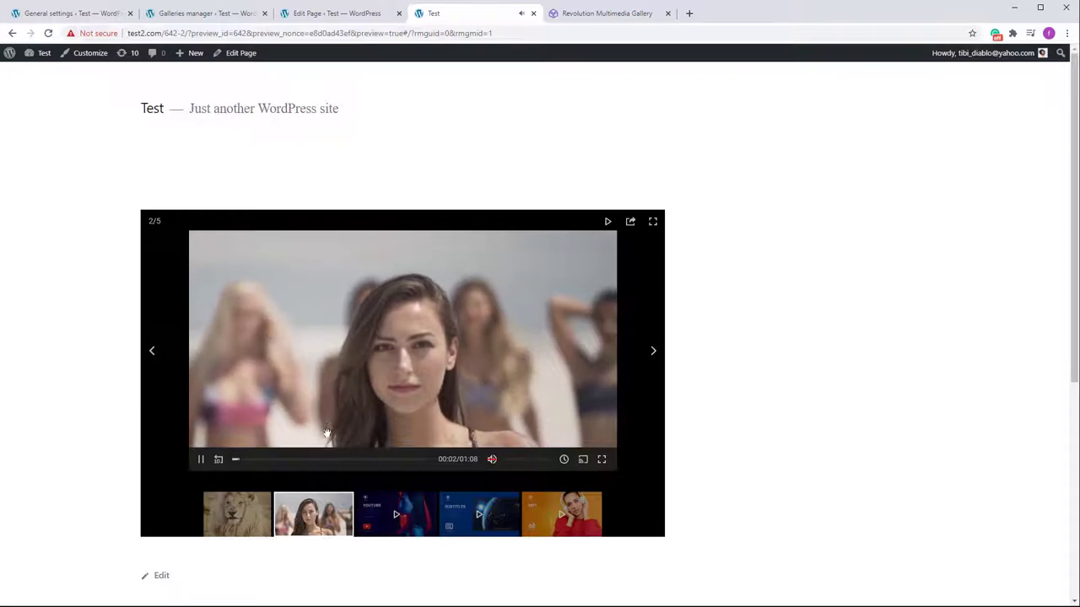
# - Play the YouTube, subtitled video and MP3 items in the preview, then reopen the Galleries manager
pyautogui.click(320, 382)
pyautogui.click(396, 512)
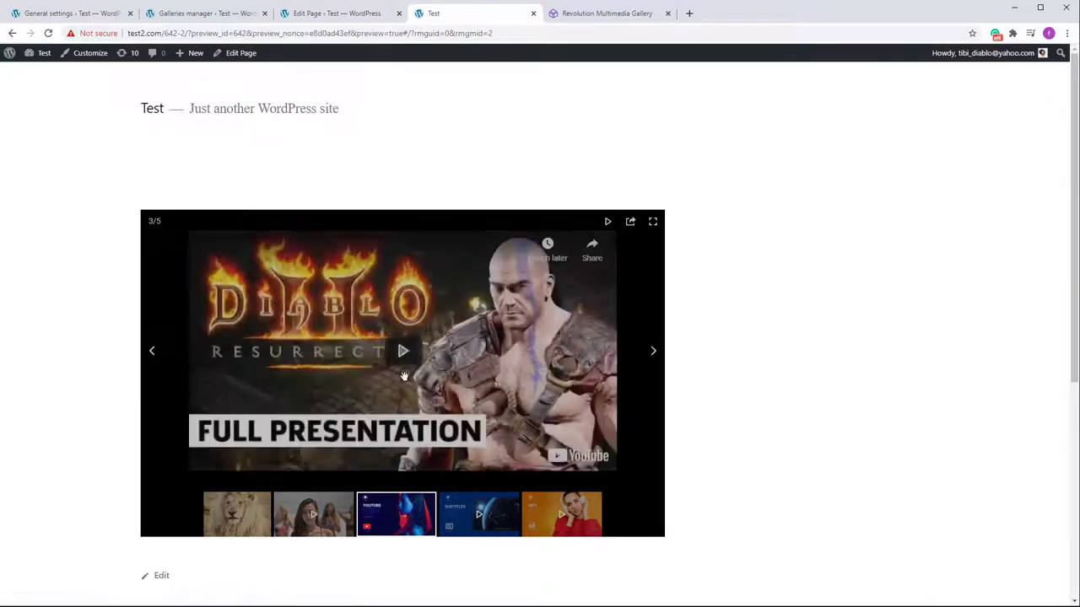
pyautogui.click(402, 350)
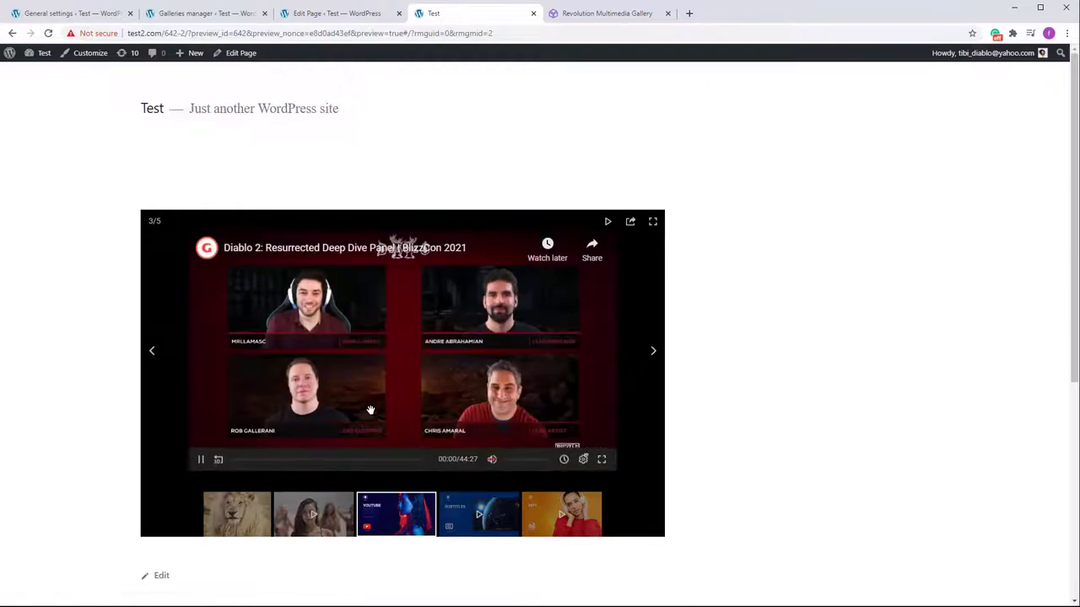
pyautogui.click(478, 513)
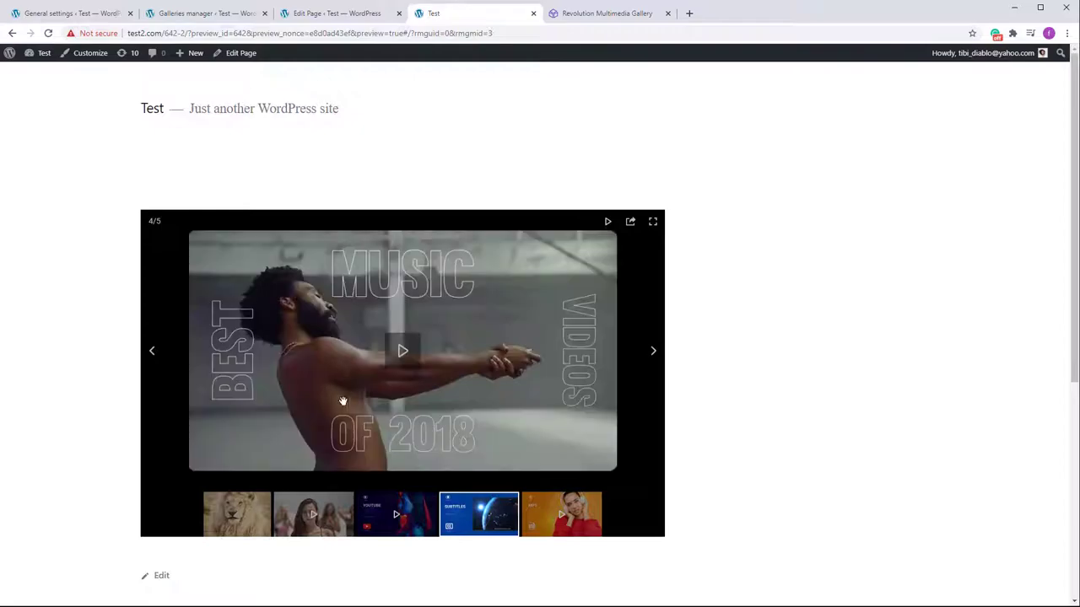
pyautogui.click(403, 353)
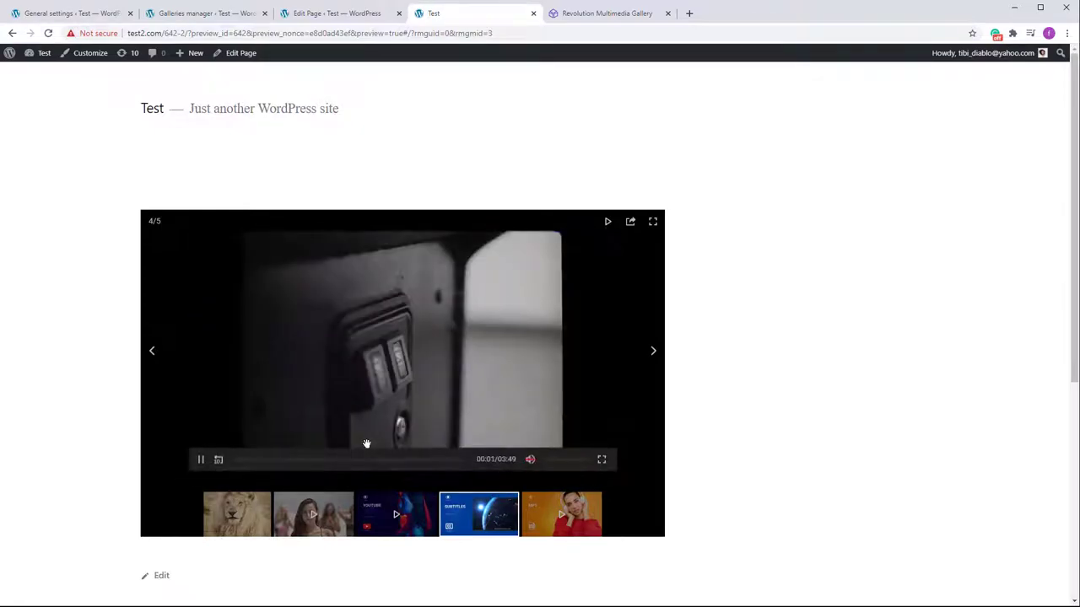
pyautogui.press('Right')
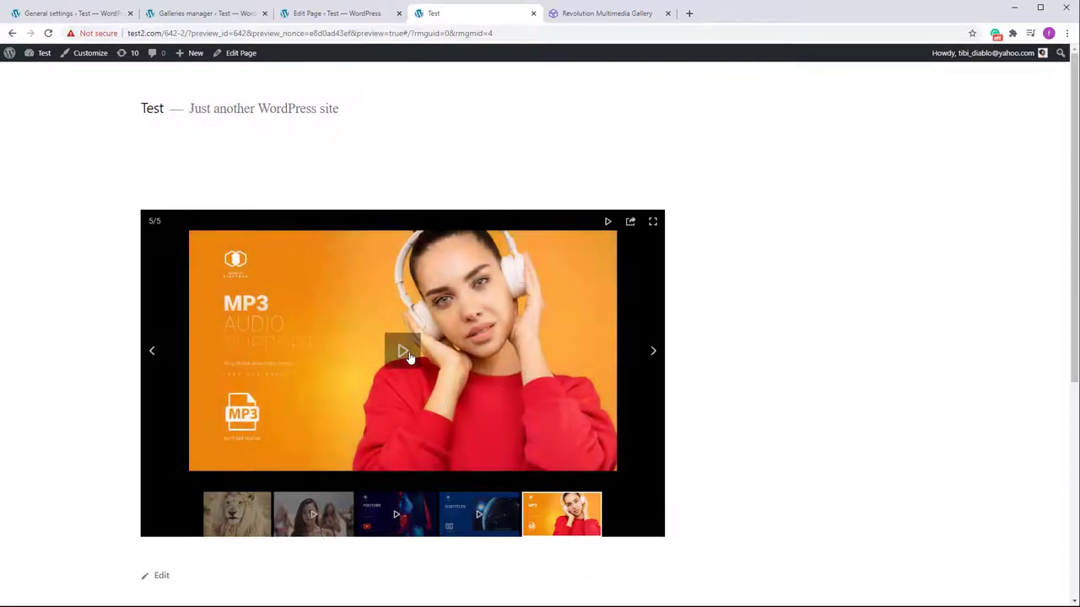
pyautogui.click(403, 351)
pyautogui.click(337, 459)
pyautogui.click(306, 459)
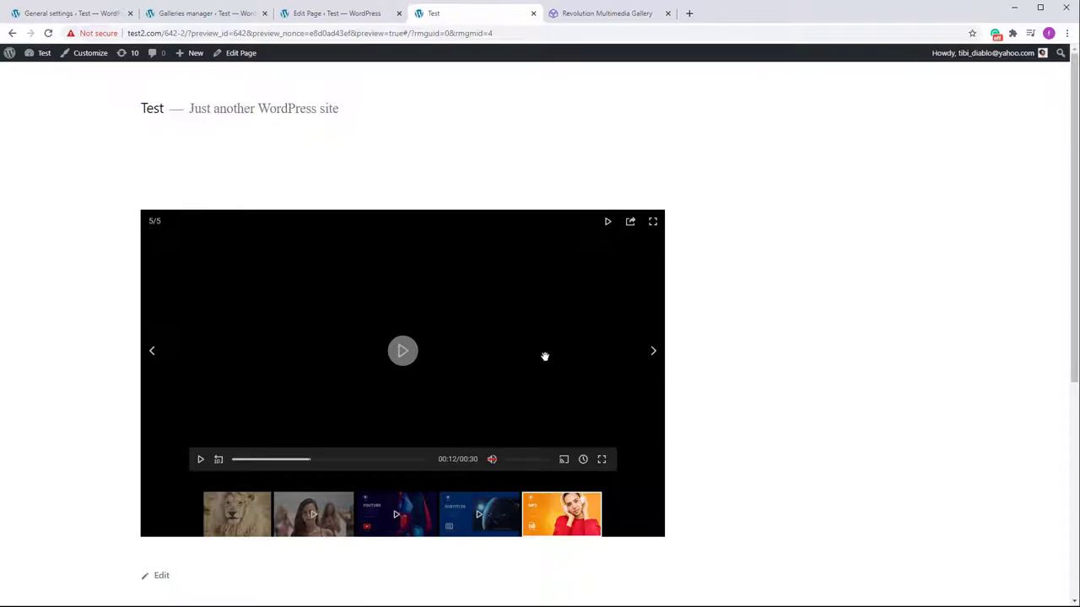
pyautogui.click(209, 12)
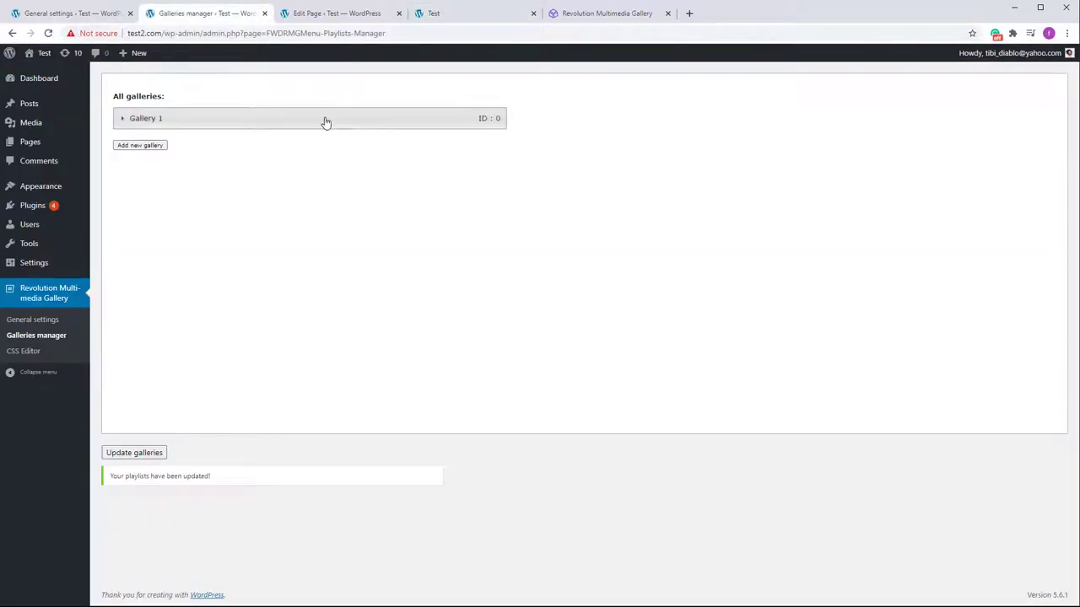
pyautogui.click(326, 120)
# - Name a new Gallery 1 item Iframe and copy the Wikipedia Main Page address
pyautogui.click(361, 156)
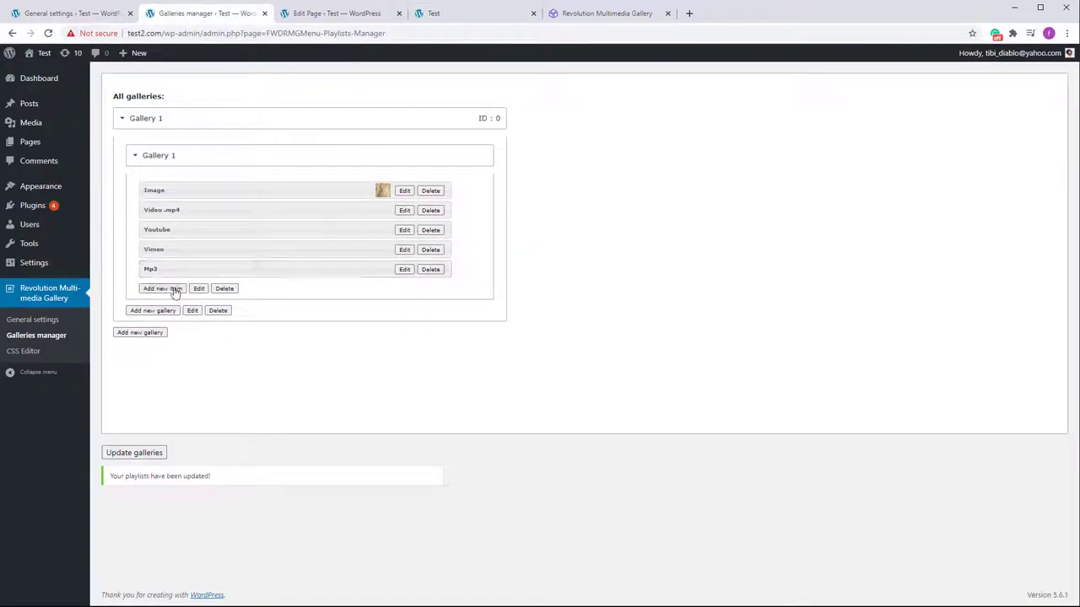
pyautogui.click(172, 288)
pyautogui.write('Iframe')
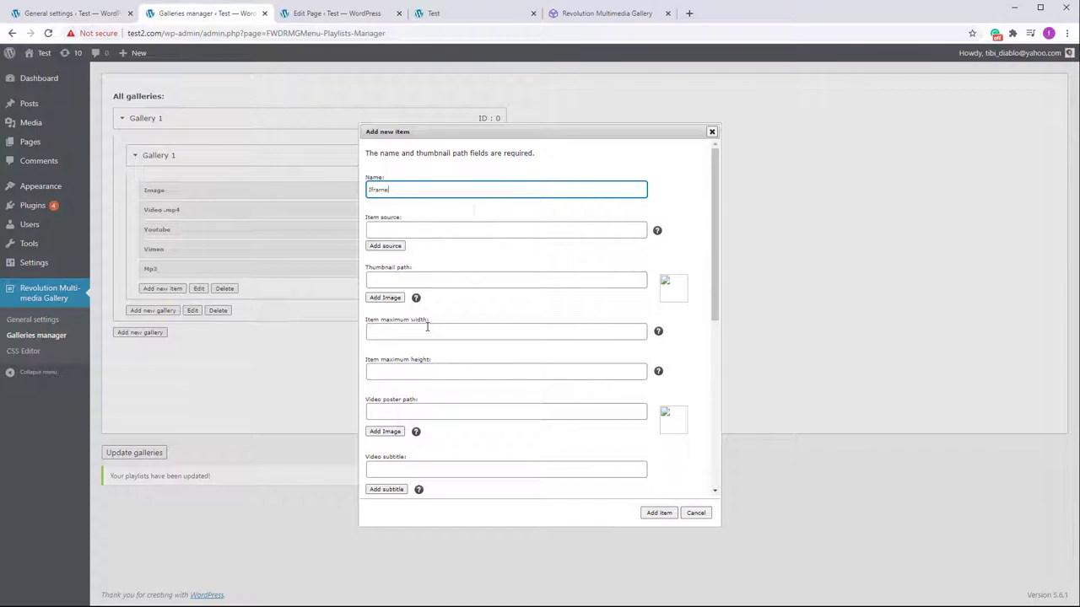
pyautogui.click(690, 14)
pyautogui.write('wik')
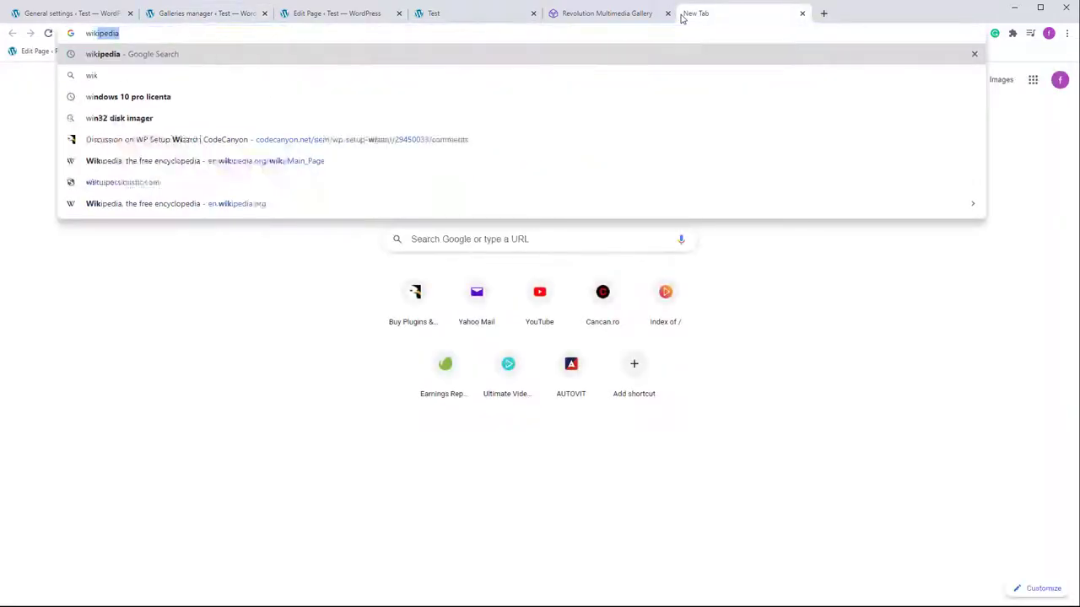
pyautogui.press('Return')
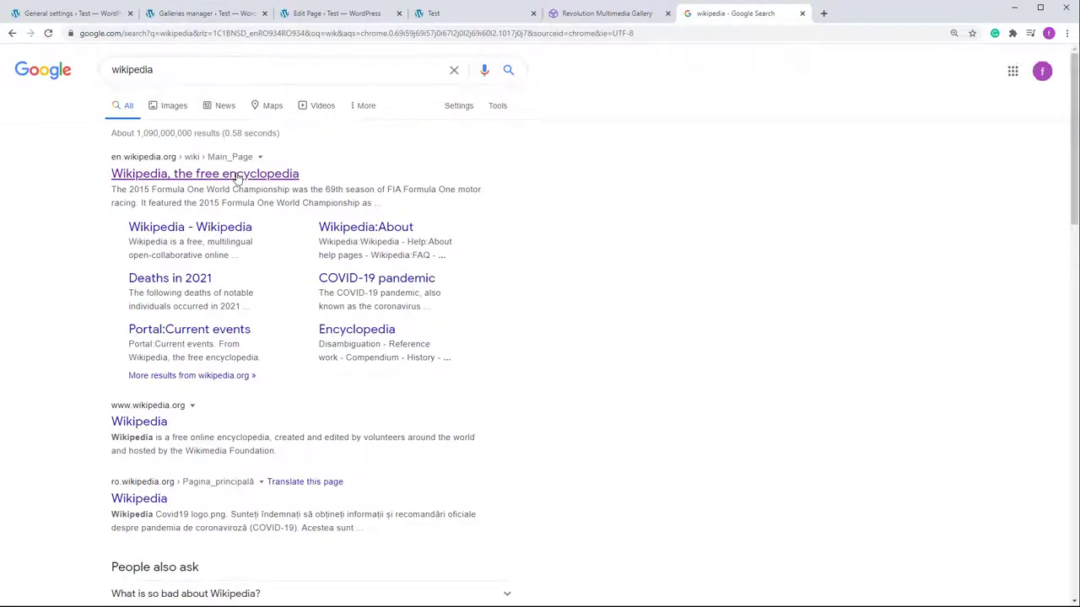
pyautogui.click(185, 179)
pyautogui.click(500, 35)
pyautogui.hotkey('ctrl', 'c')
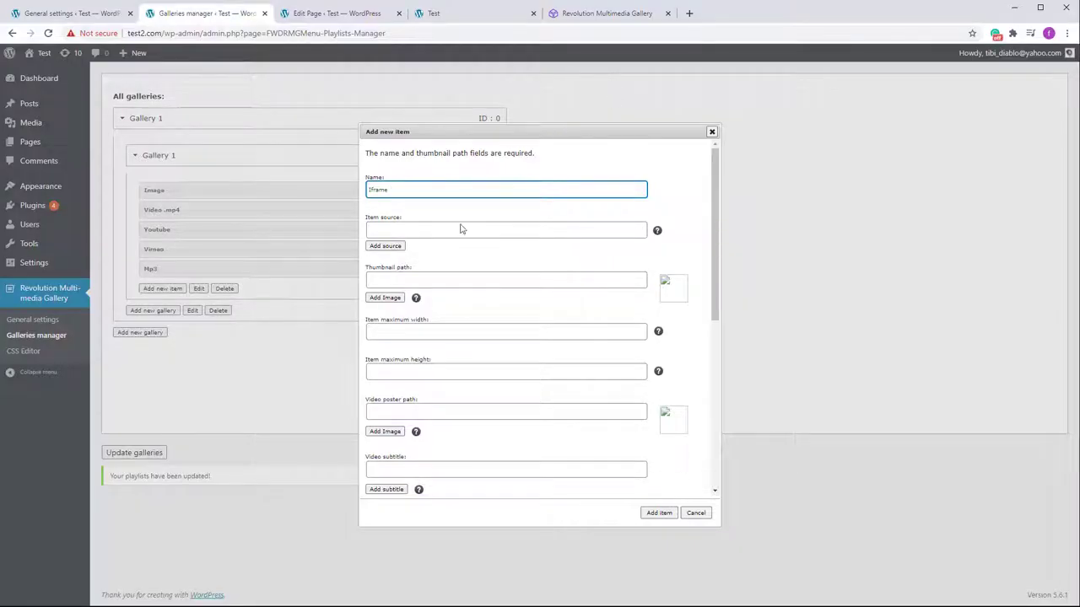
# - Paste the Wikipedia URL as Item source and choose iframe1.jpg as thumbnail
pyautogui.click(461, 228)
pyautogui.hotkey('ctrl', 'v')
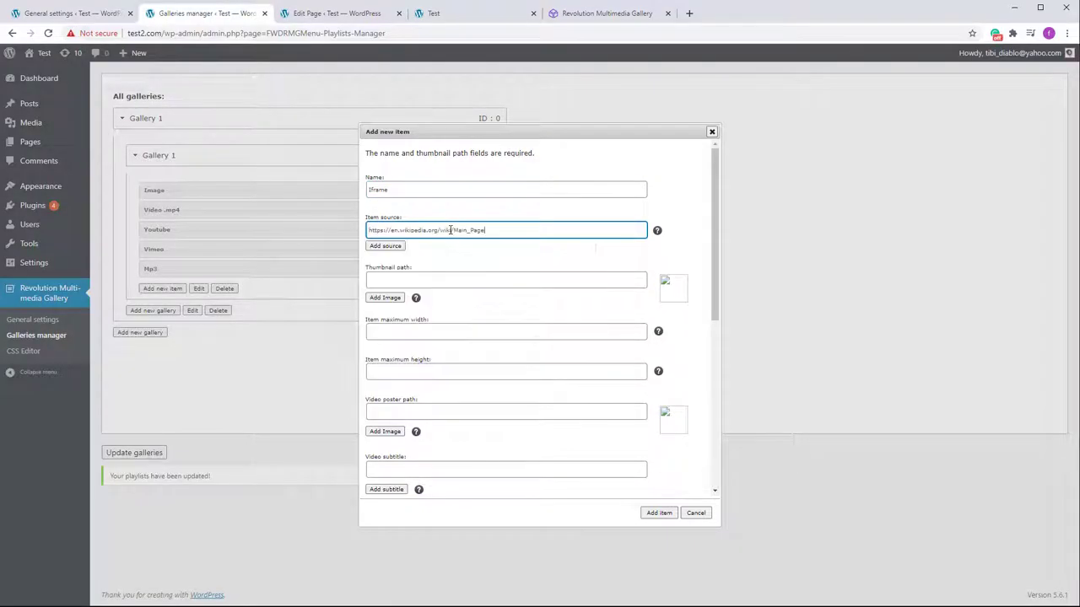
pyautogui.click(386, 298)
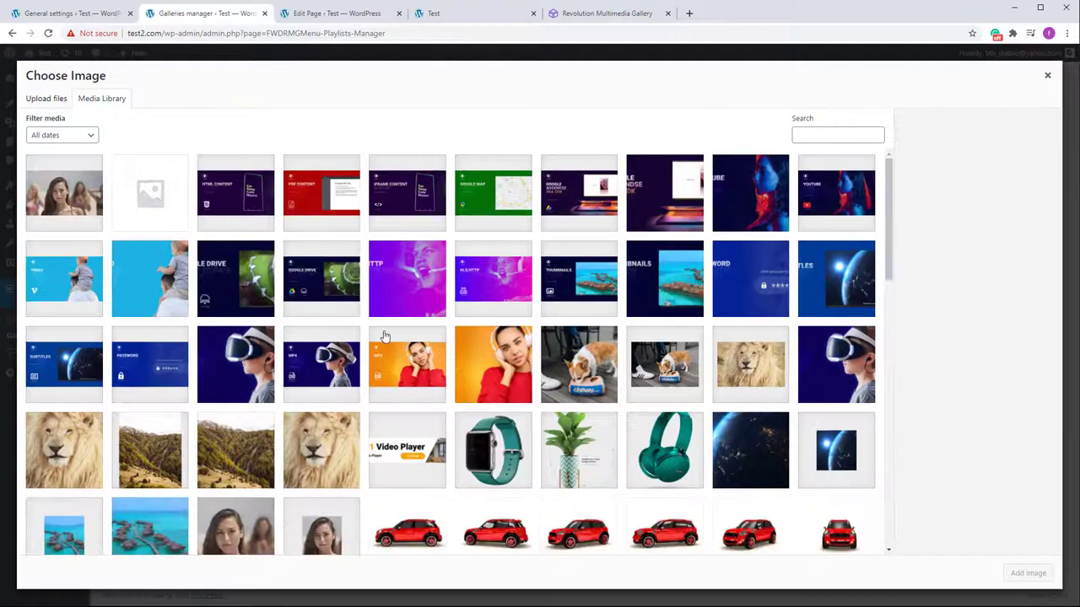
pyautogui.click(407, 216)
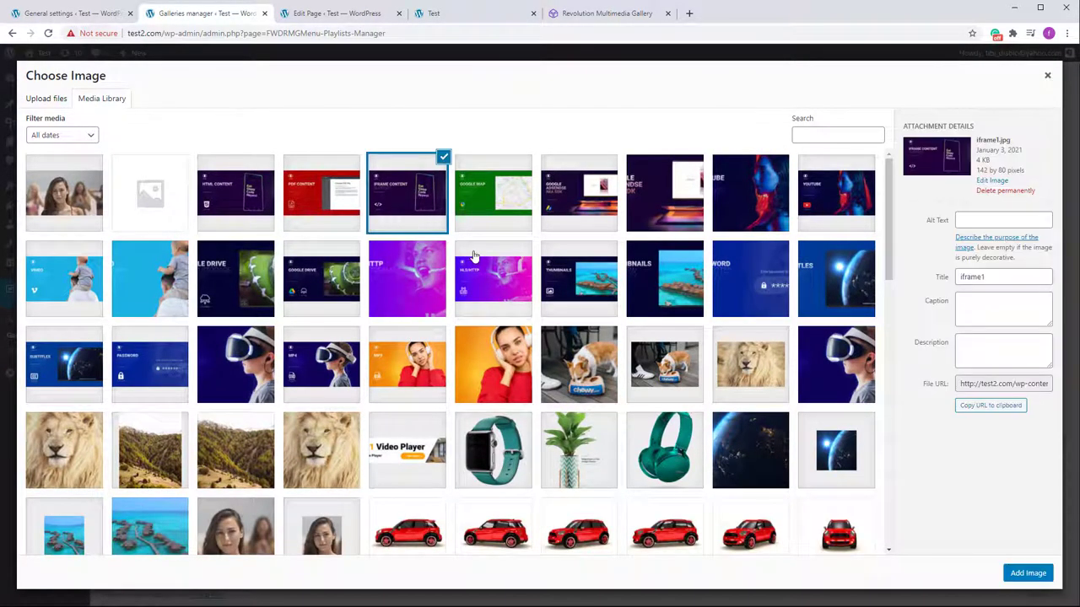
pyautogui.click(1029, 573)
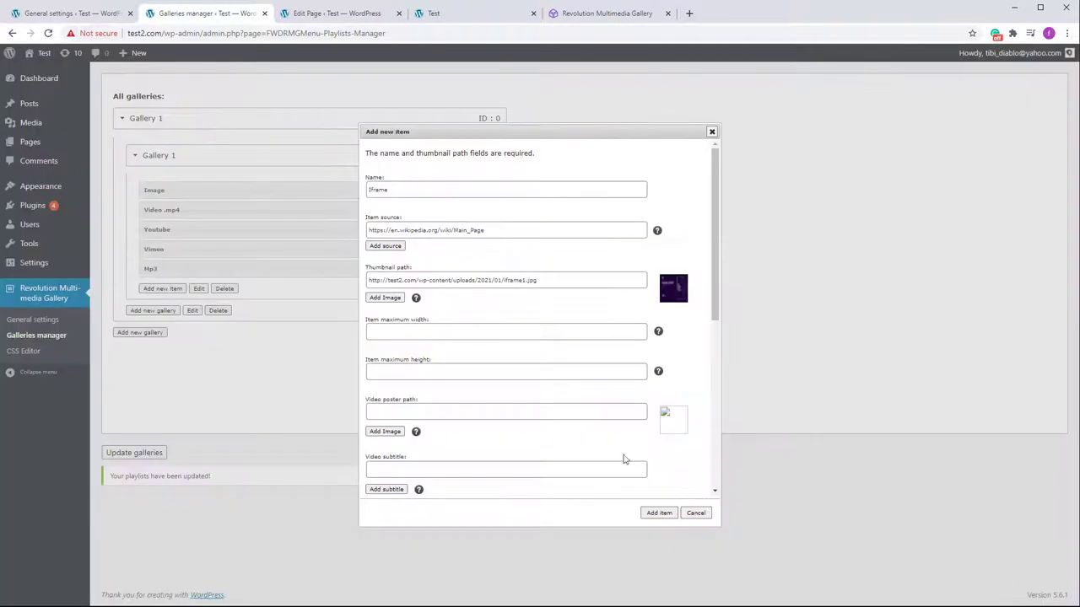
# - Add the Iframe item, reposition its row, and update the galleries
pyautogui.click(660, 512)
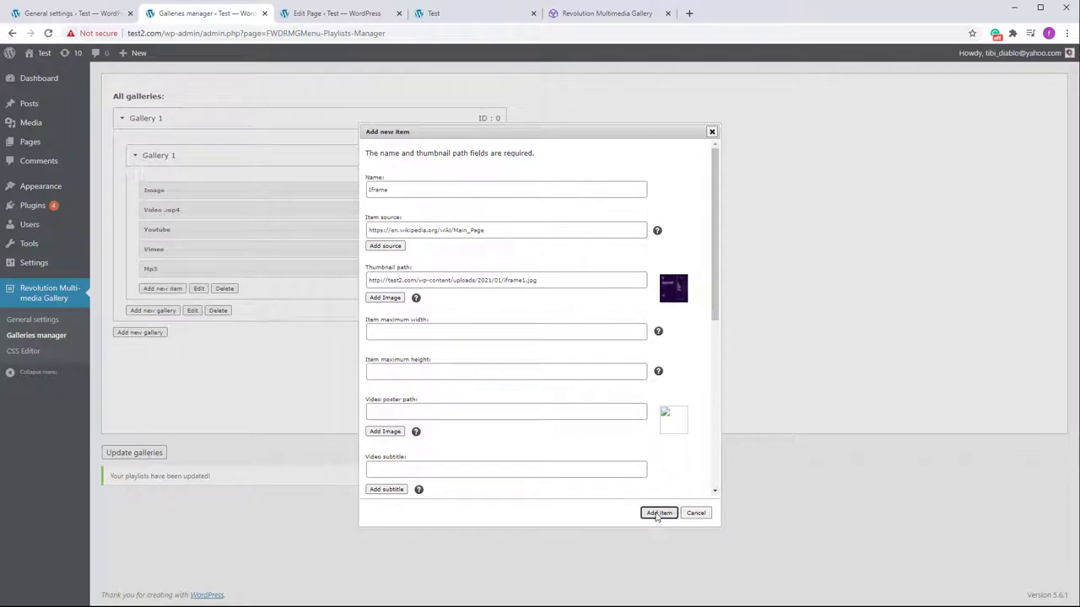
pyautogui.moveTo(253, 191); pyautogui.dragTo(248, 299)
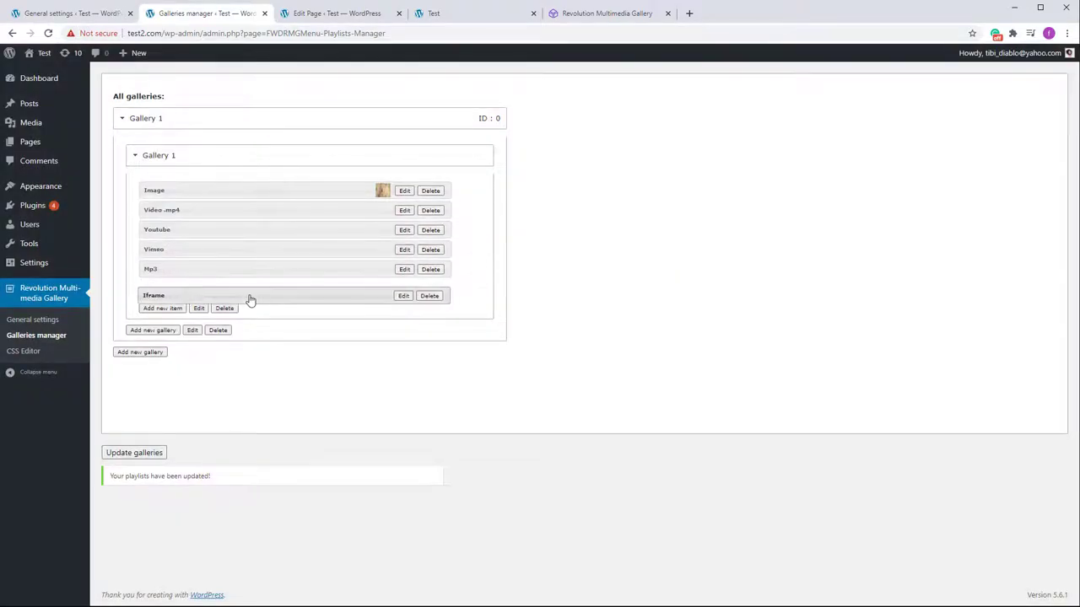
pyautogui.click(135, 453)
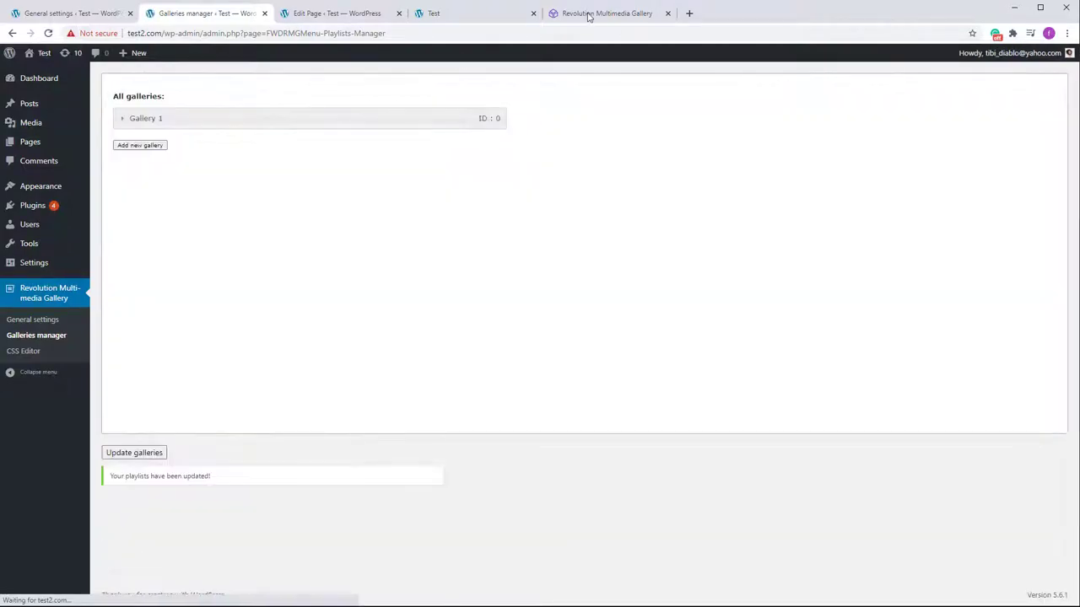
pyautogui.click(434, 16)
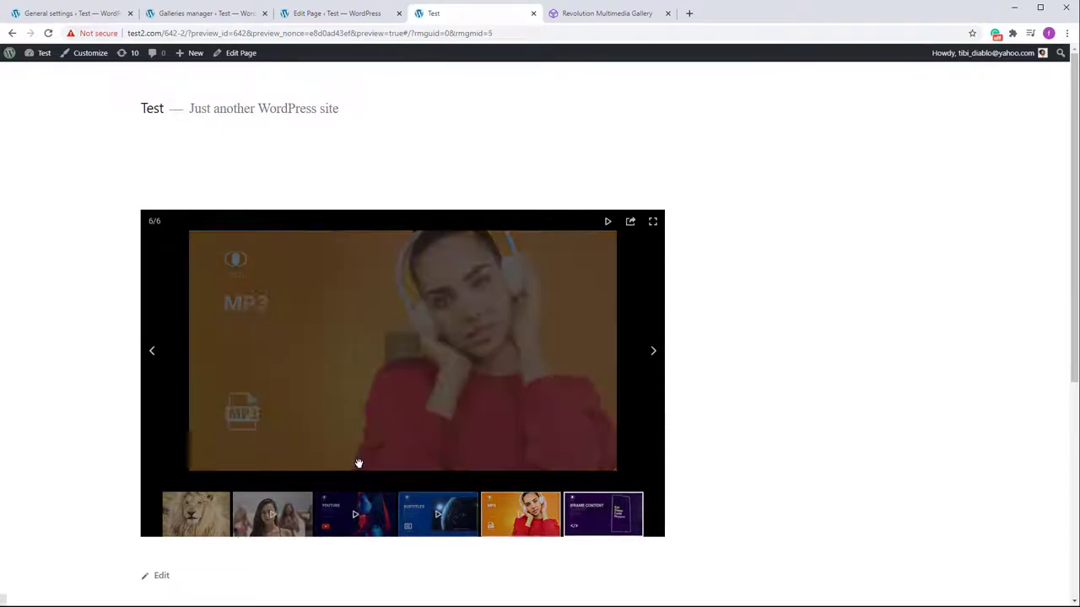
# - Scroll the Wikipedia Main Page on gallery slide 6/6, then leave the preview
pyautogui.scroll(-10, 489, 376)
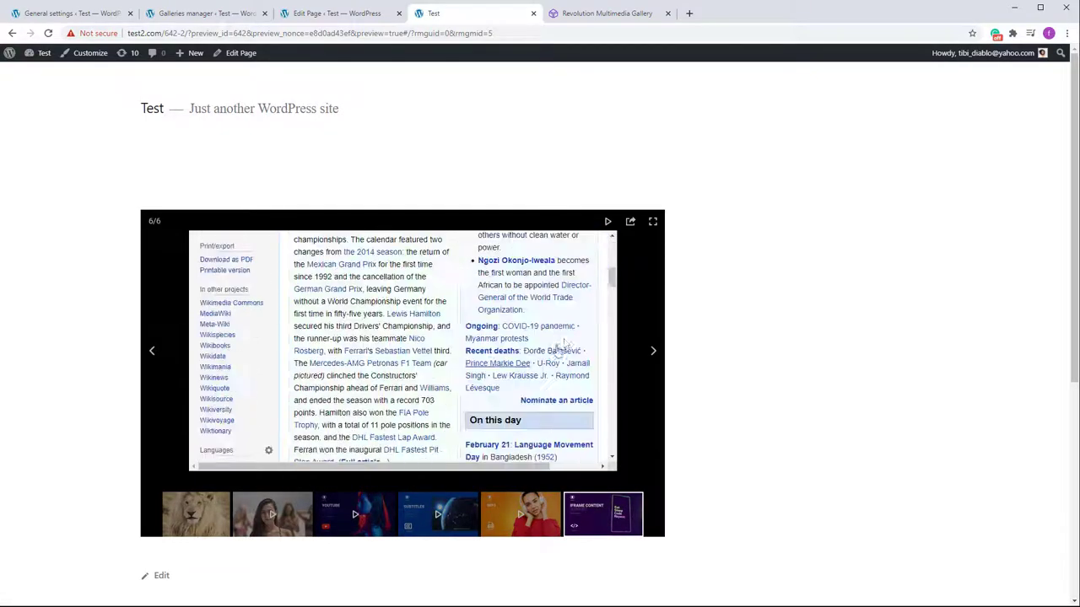
pyautogui.scroll(-10, 617, 447)
pyautogui.scroll(15, 616, 448)
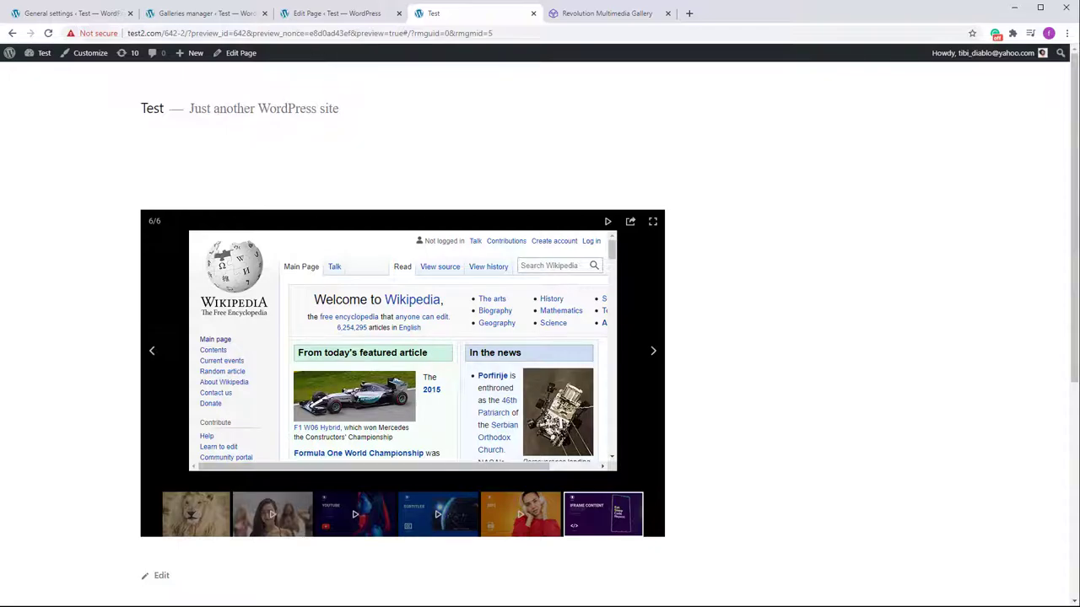
pyautogui.click(299, 14)
# - Add an 'HTML content' item with source 'test' to the nested Gallery 1
pyautogui.click(207, 14)
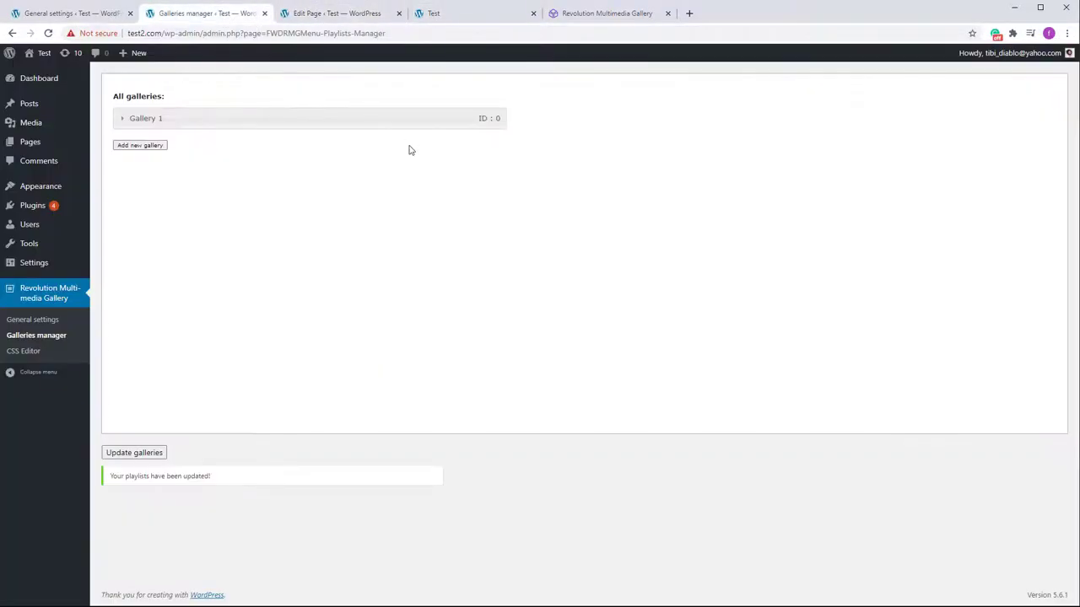
pyautogui.click(410, 128)
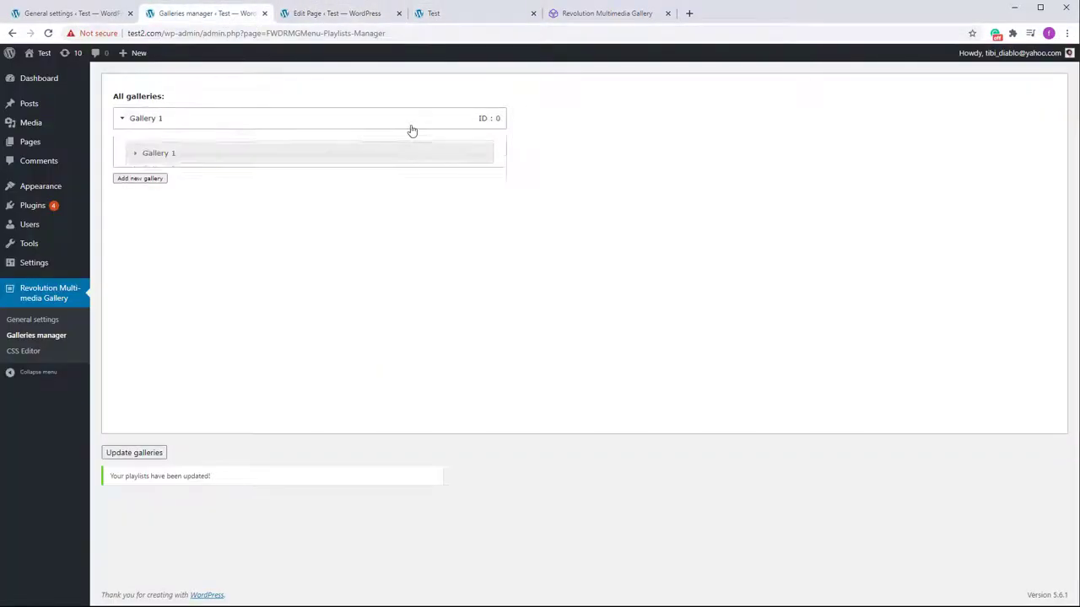
pyautogui.click(336, 160)
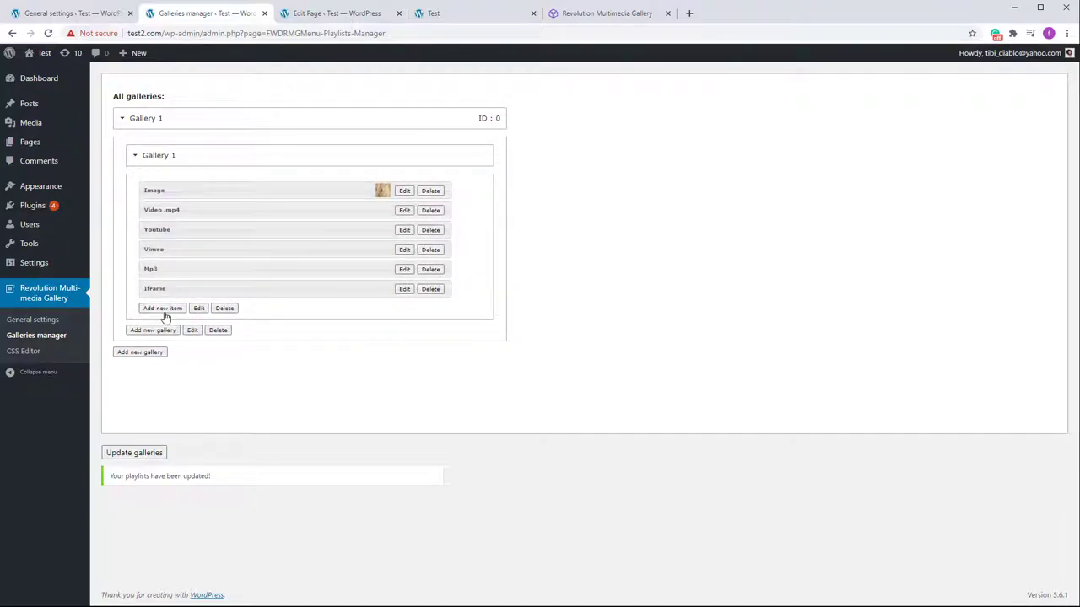
pyautogui.click(162, 308)
pyautogui.write('HTML cont')
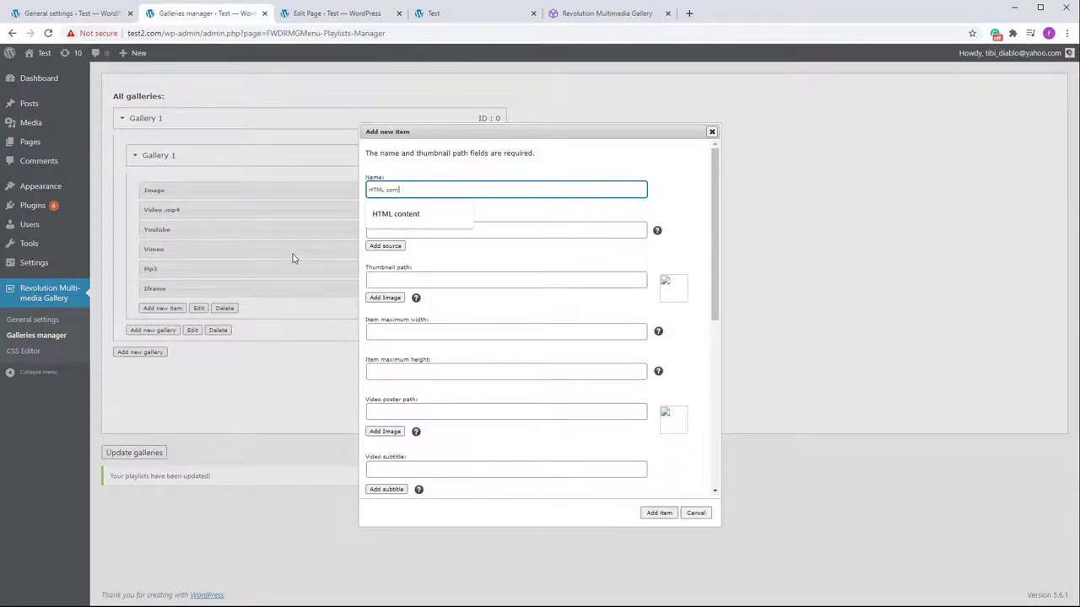
pyautogui.write('ent')
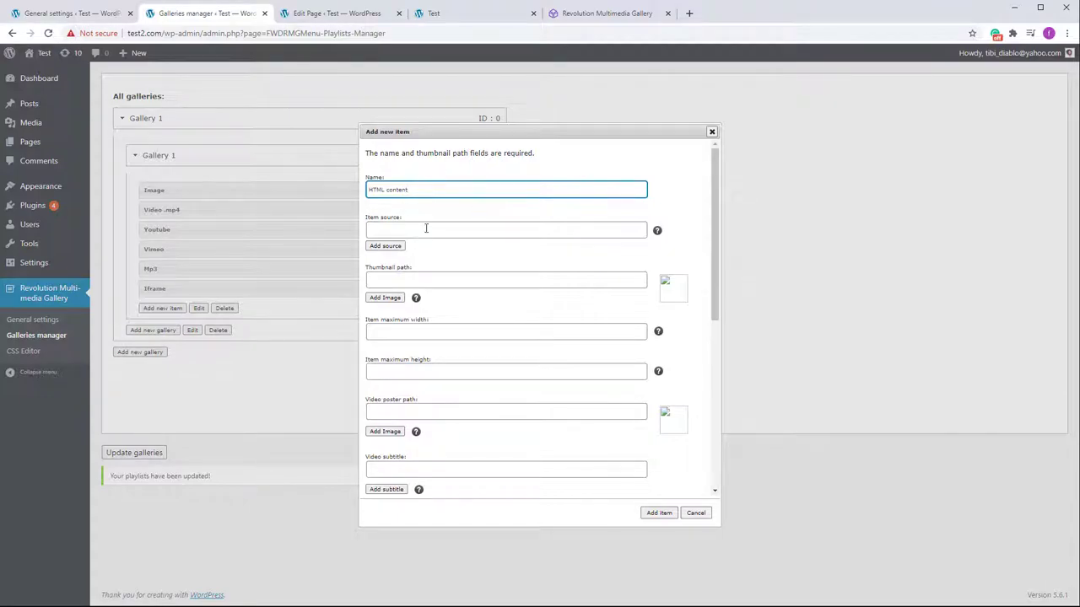
pyautogui.click(426, 227)
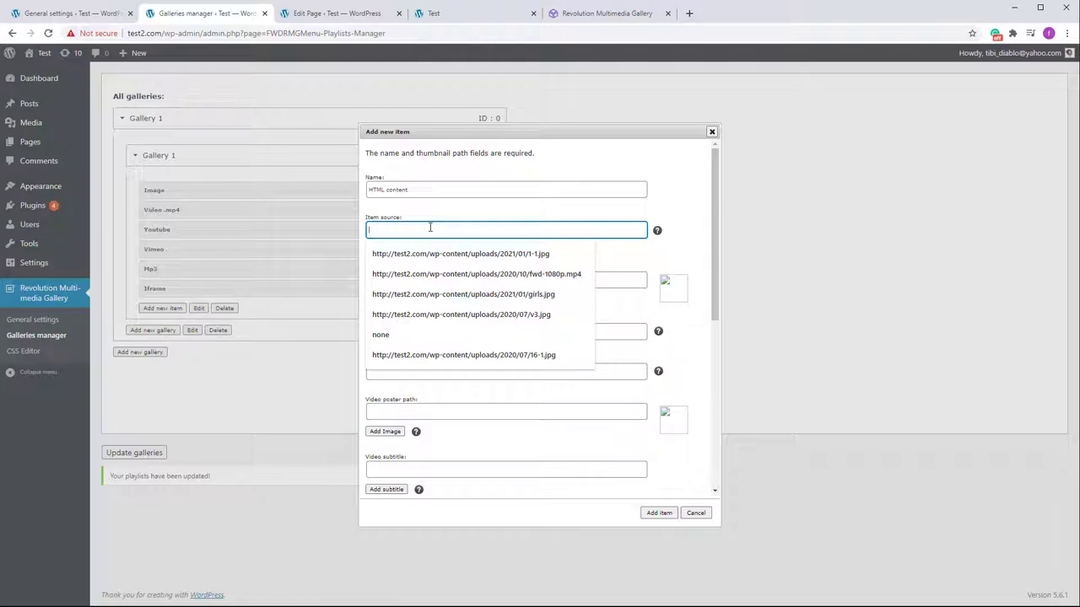
pyautogui.write('test')
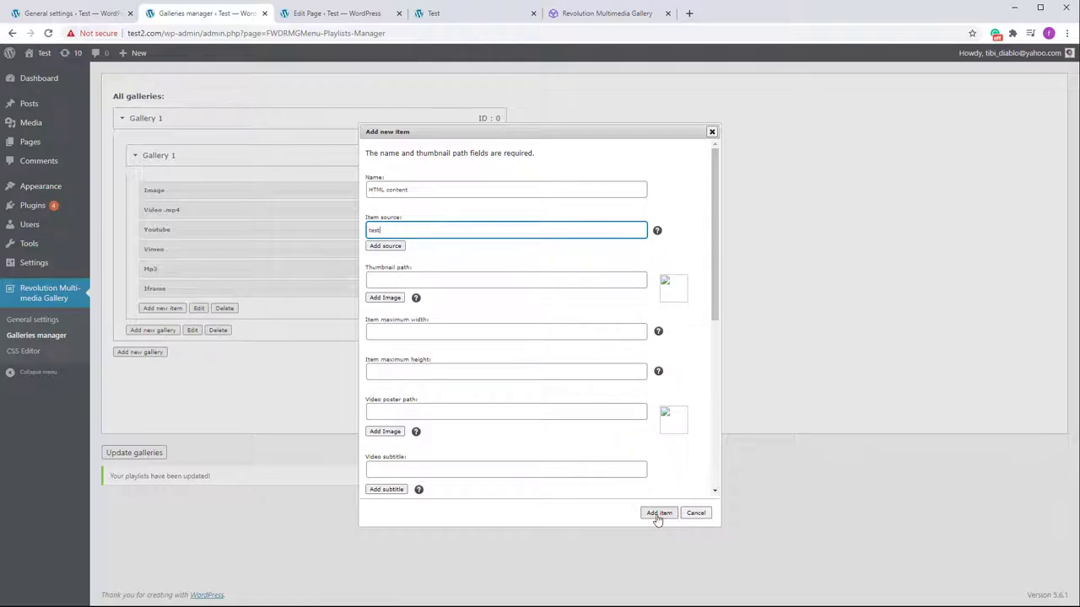
pyautogui.click(659, 513)
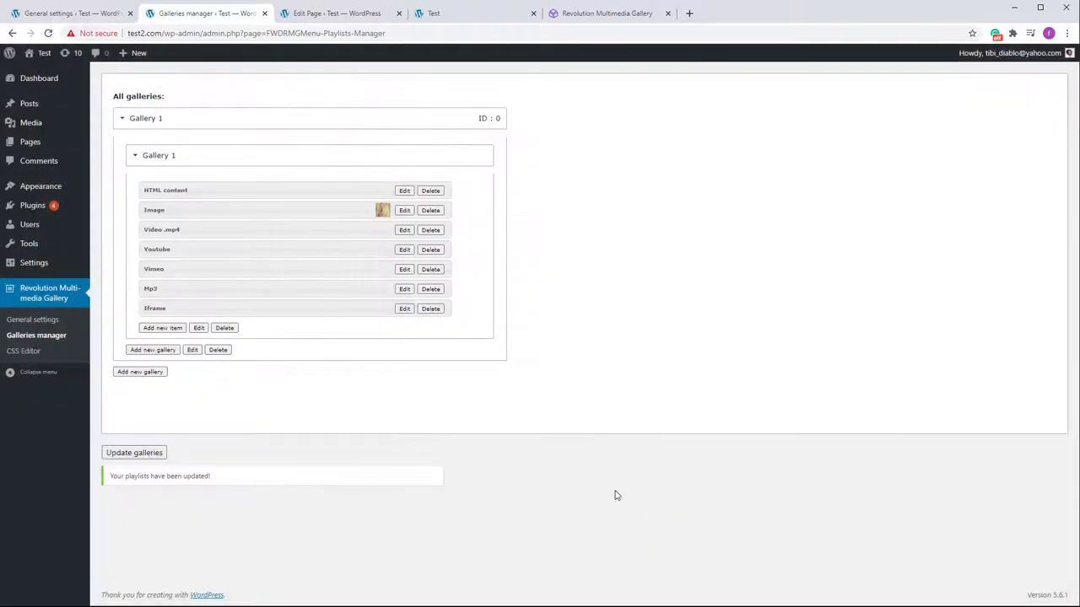
# - Move the HTML content item to the end of Gallery 1 and give it the html.jpg thumbnail
pyautogui.moveTo(387, 191); pyautogui.dragTo(405, 316)
pyautogui.click(405, 308)
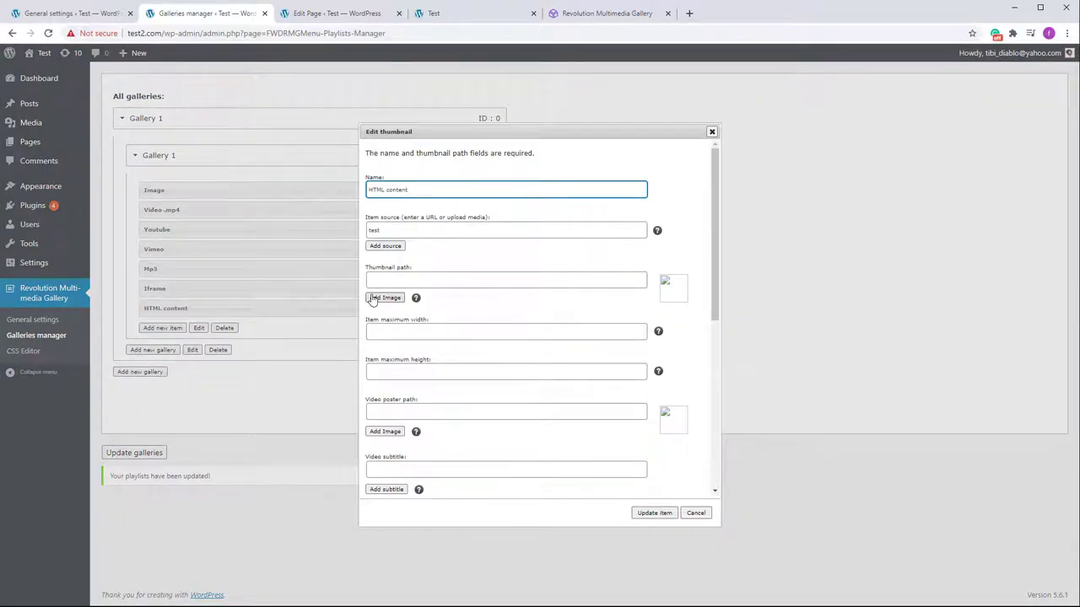
pyautogui.click(385, 298)
pyautogui.click(434, 181)
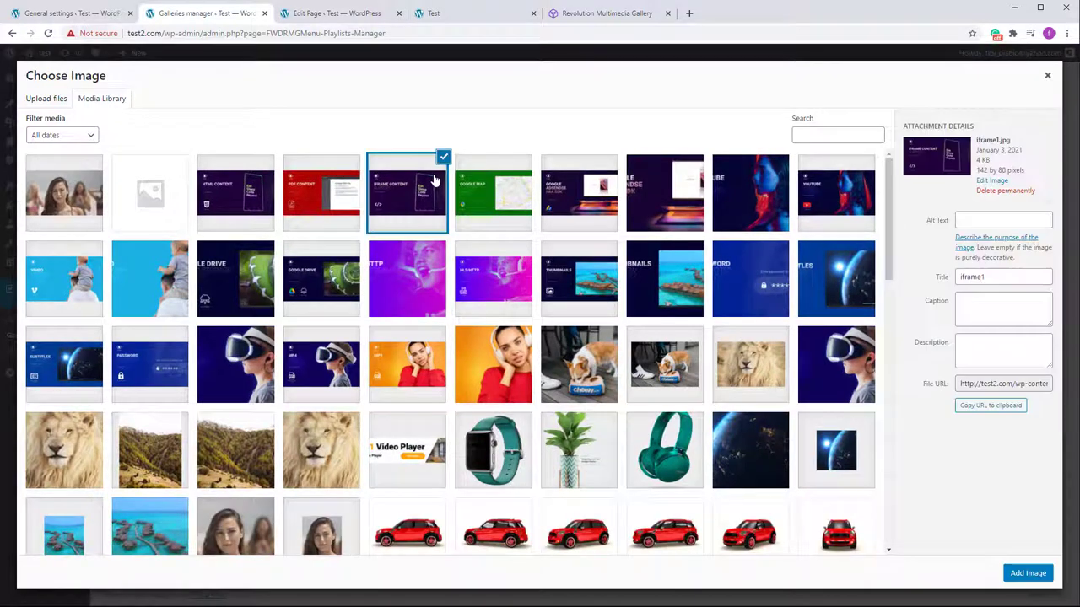
pyautogui.click(246, 196)
pyautogui.click(1022, 577)
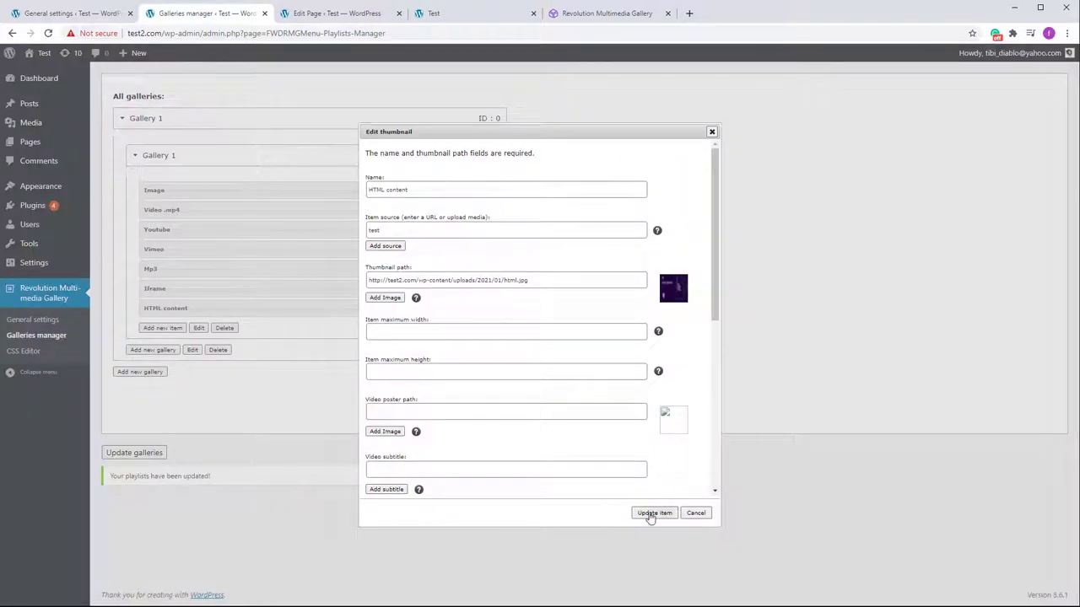
pyautogui.click(649, 513)
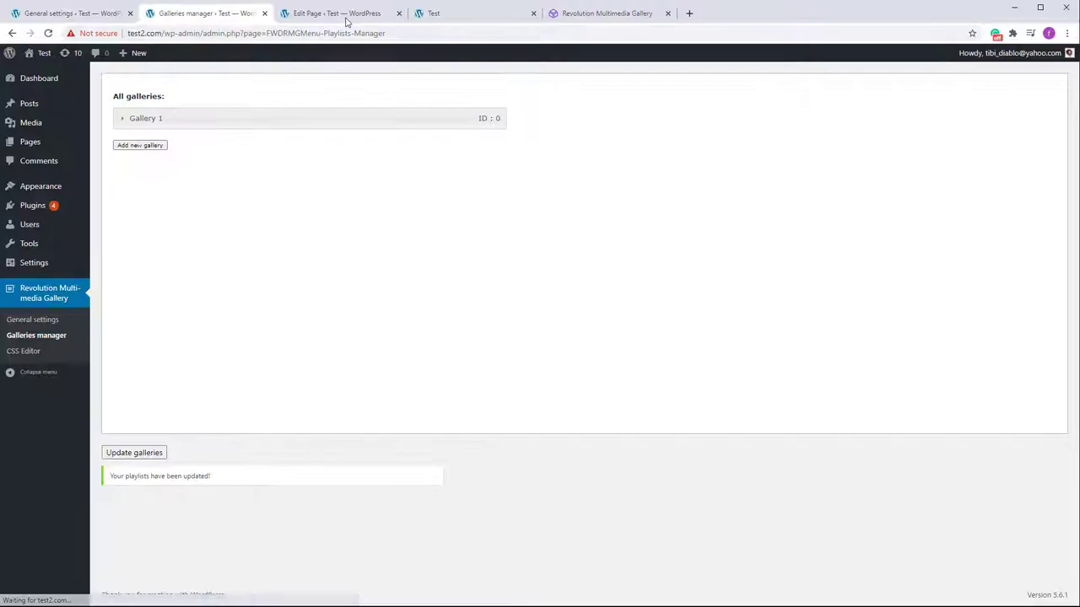
pyautogui.click(341, 15)
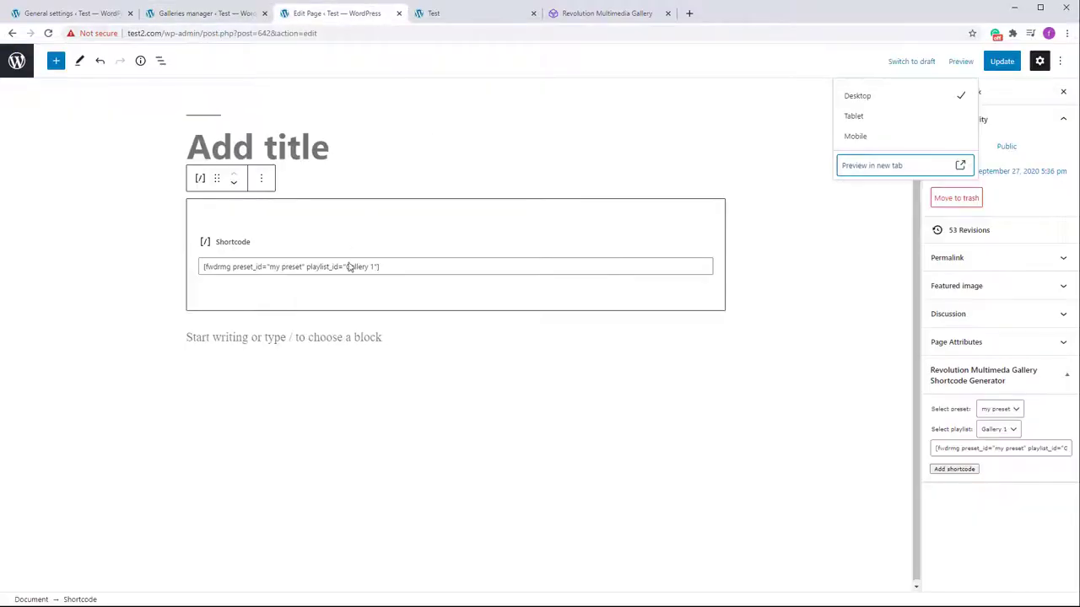
# - Insert a Custom HTML block below the gallery shortcode
pyautogui.click(57, 62)
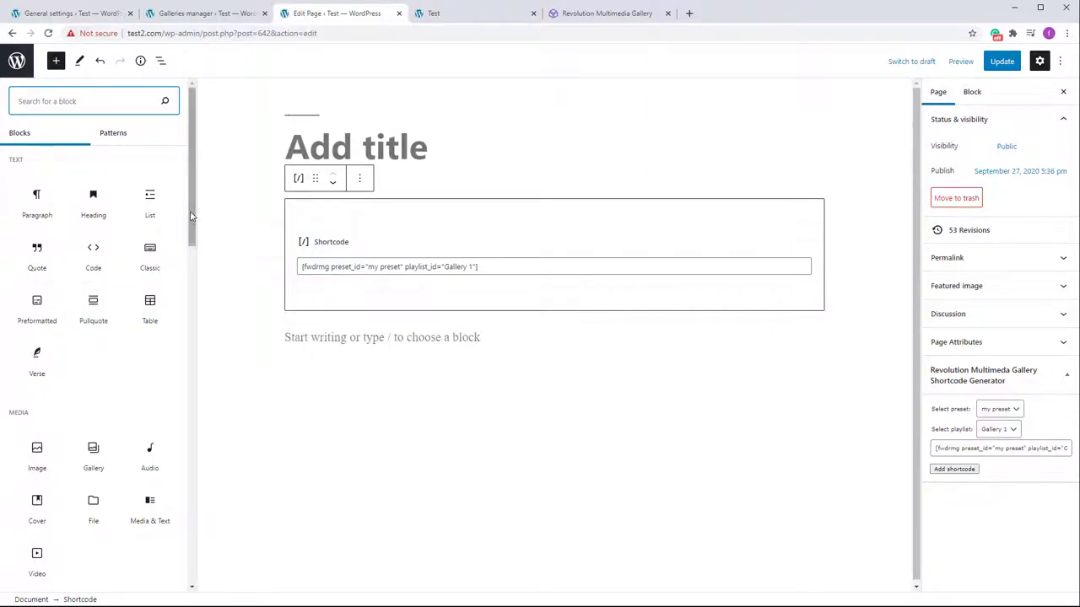
pyautogui.moveTo(191, 216); pyautogui.dragTo(196, 361)
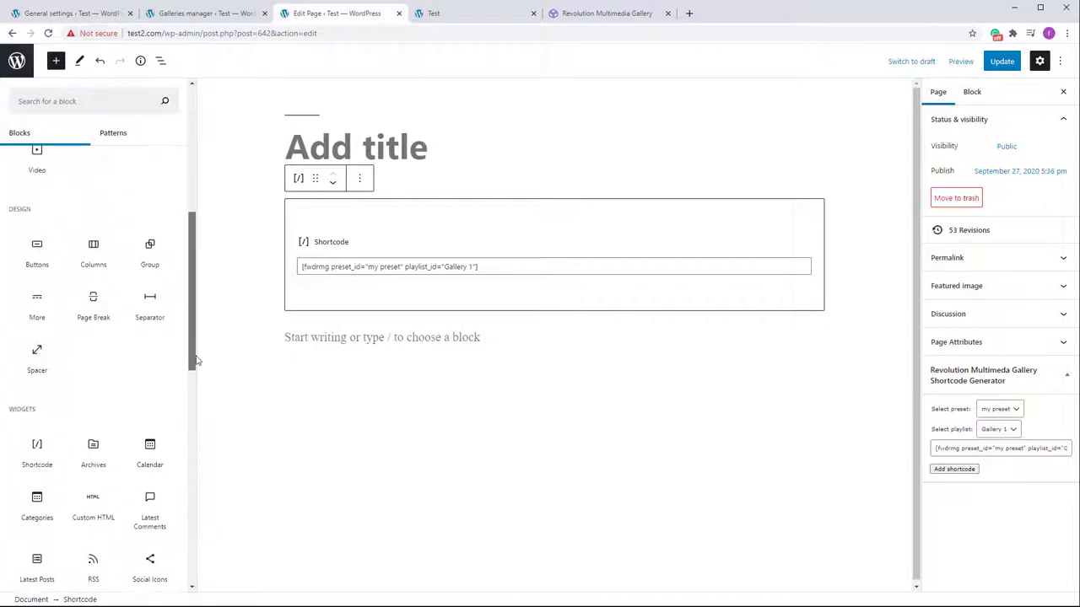
pyautogui.scroll(-3, 196, 361)
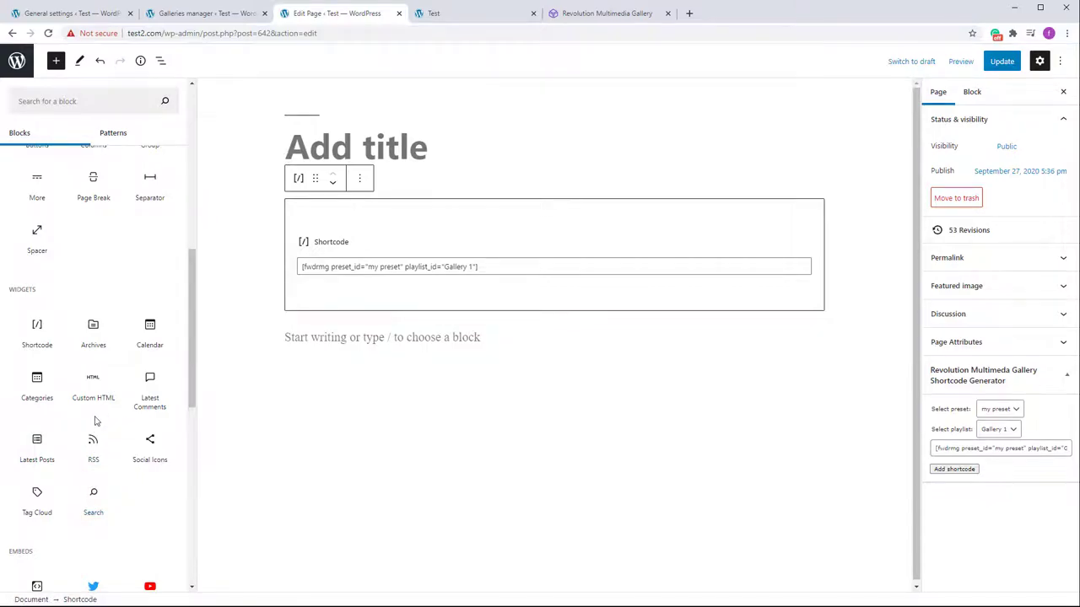
pyautogui.click(91, 390)
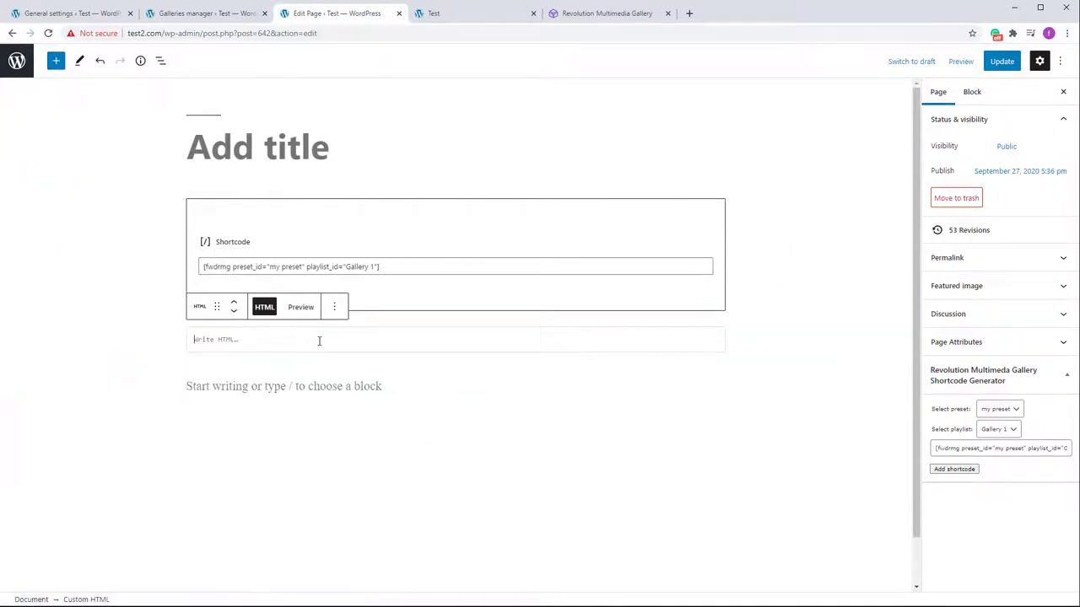
# - Enter a div with id 'test' holding white 'I am HTML content' text, and update the page
pyautogui.write('<div id="test')
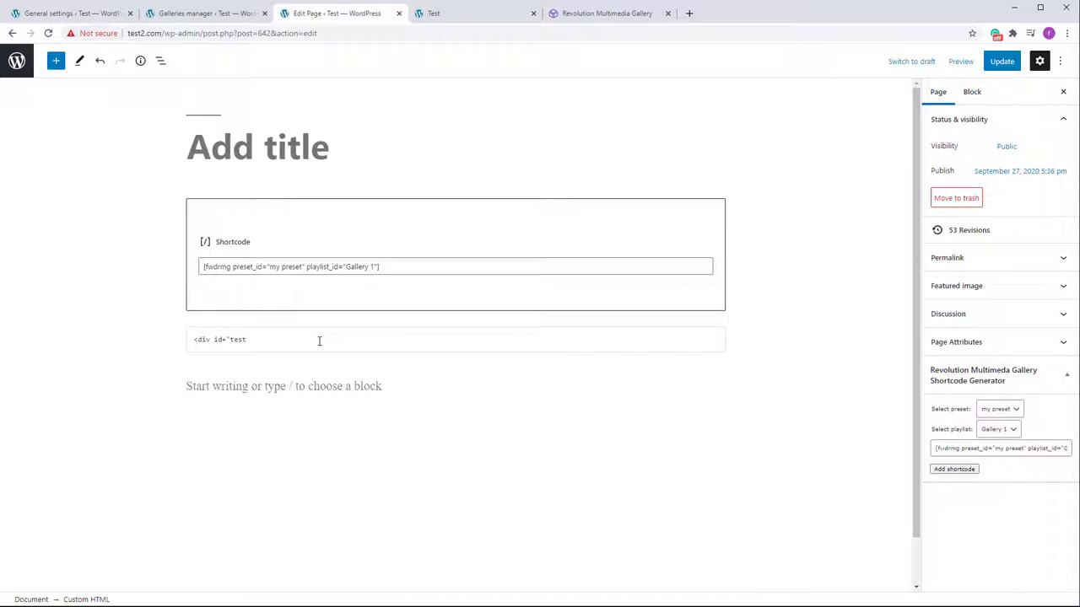
pyautogui.write('">')
pyautogui.press('Return')
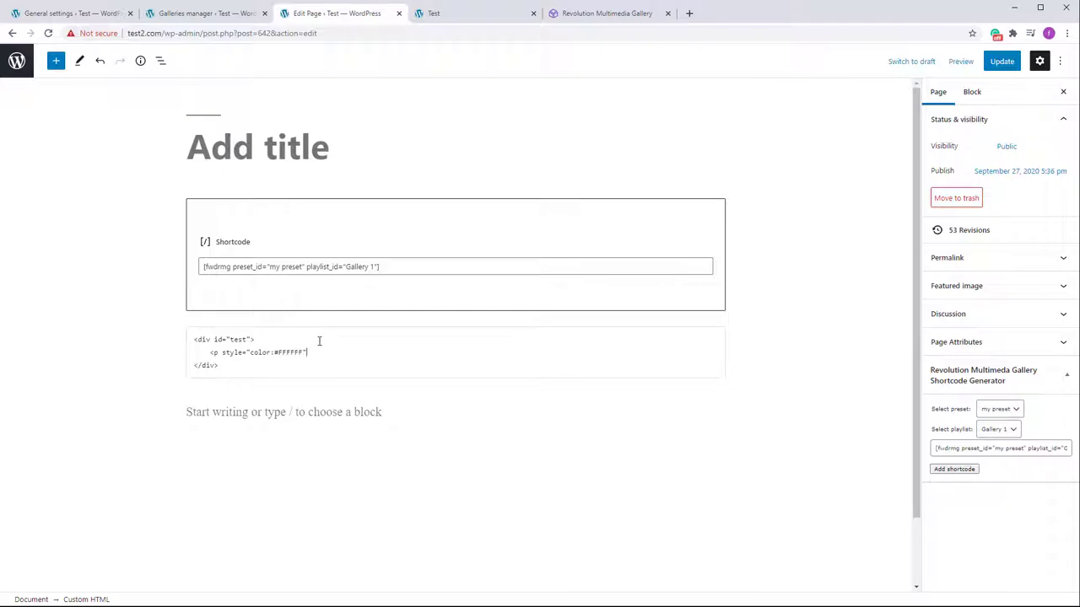
pyautogui.write('>I am HTML content</p>')
pyautogui.click(1001, 61)
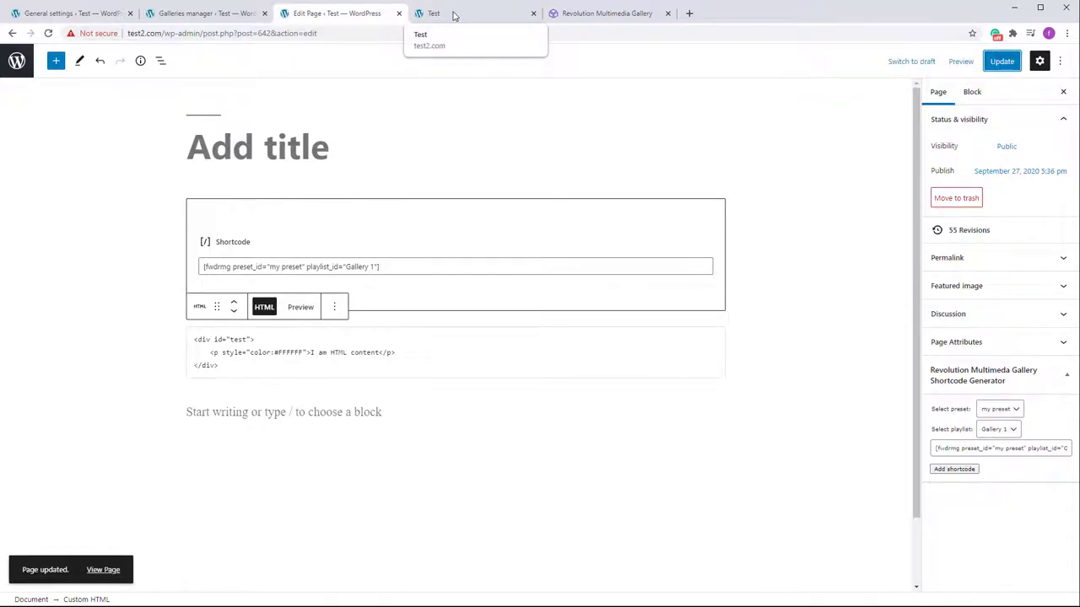
pyautogui.click(453, 16)
# - Reload the preview to show the 'I am HTML content' slide, then review the block's HTML code
pyautogui.click(48, 33)
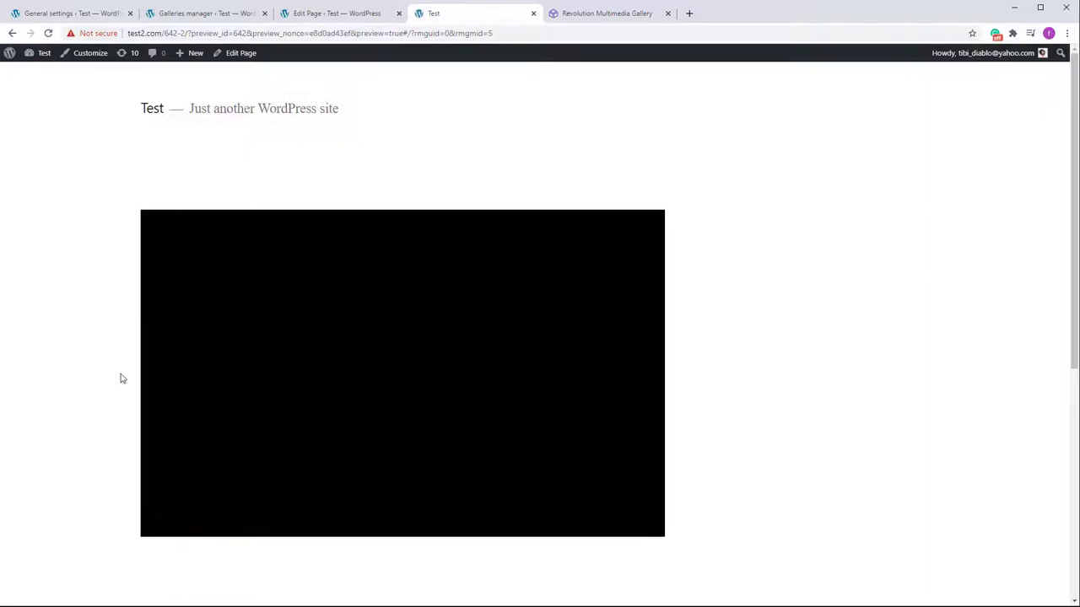
pyautogui.click(641, 514)
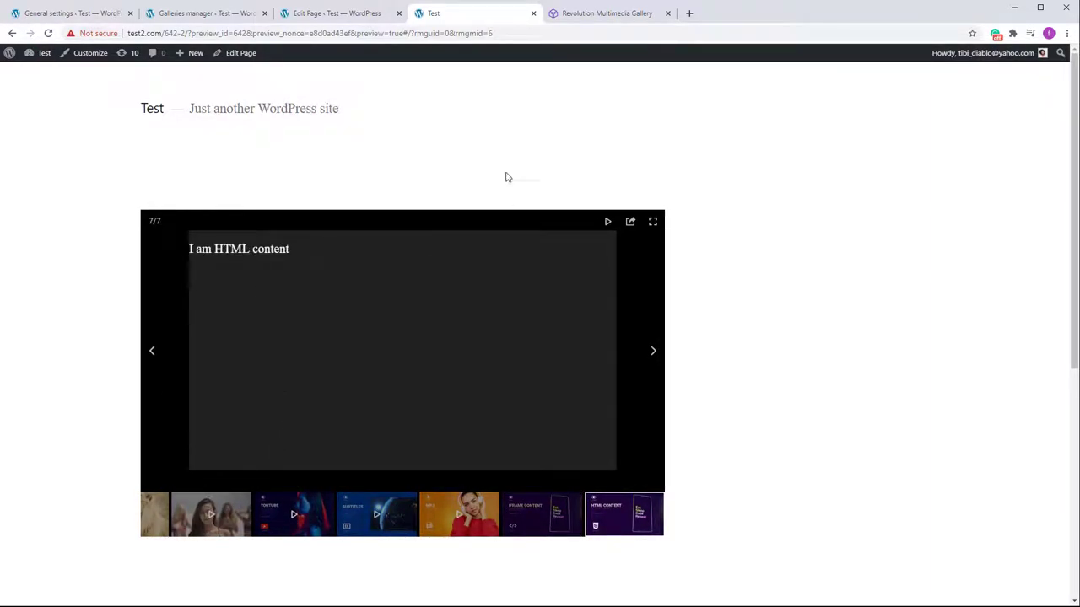
pyautogui.click(327, 15)
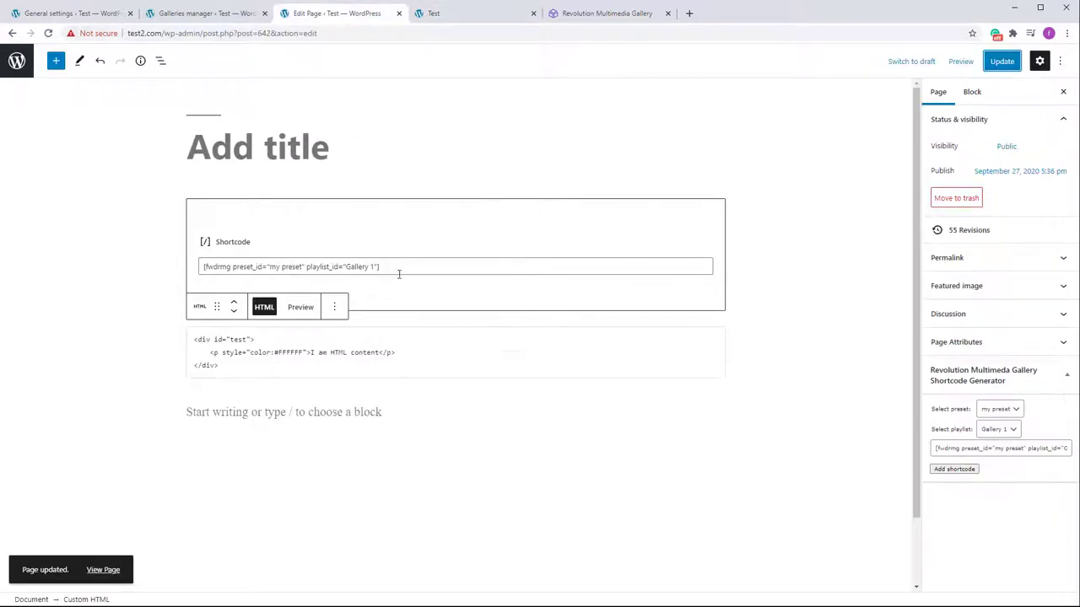
pyautogui.tripleClick(209, 339)
pyautogui.moveTo(229, 365); pyautogui.dragTo(203, 364)
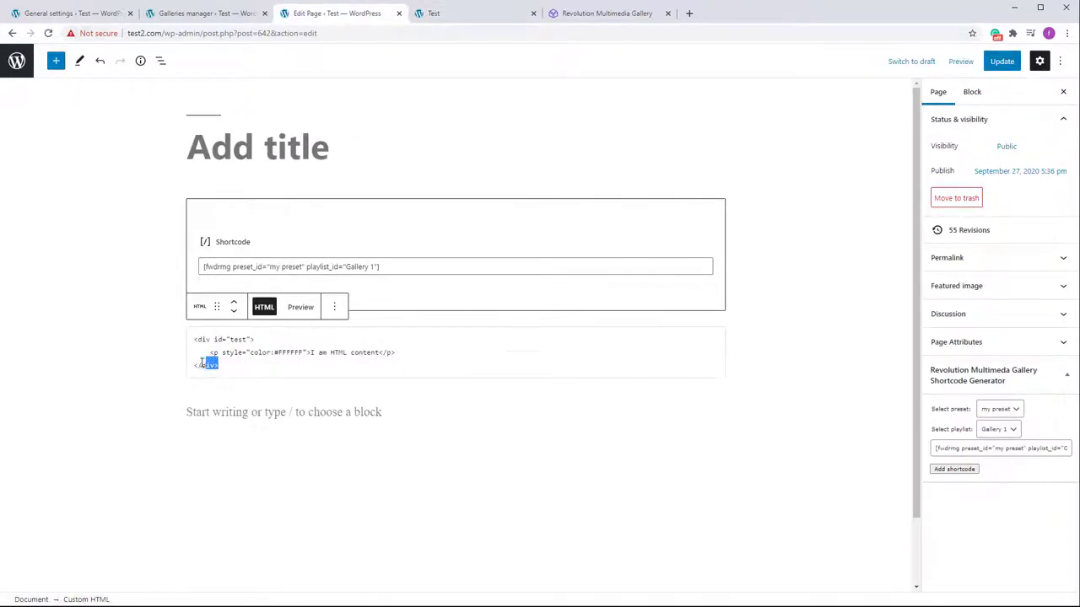
pyautogui.moveTo(272, 341); pyautogui.dragTo(428, 350)
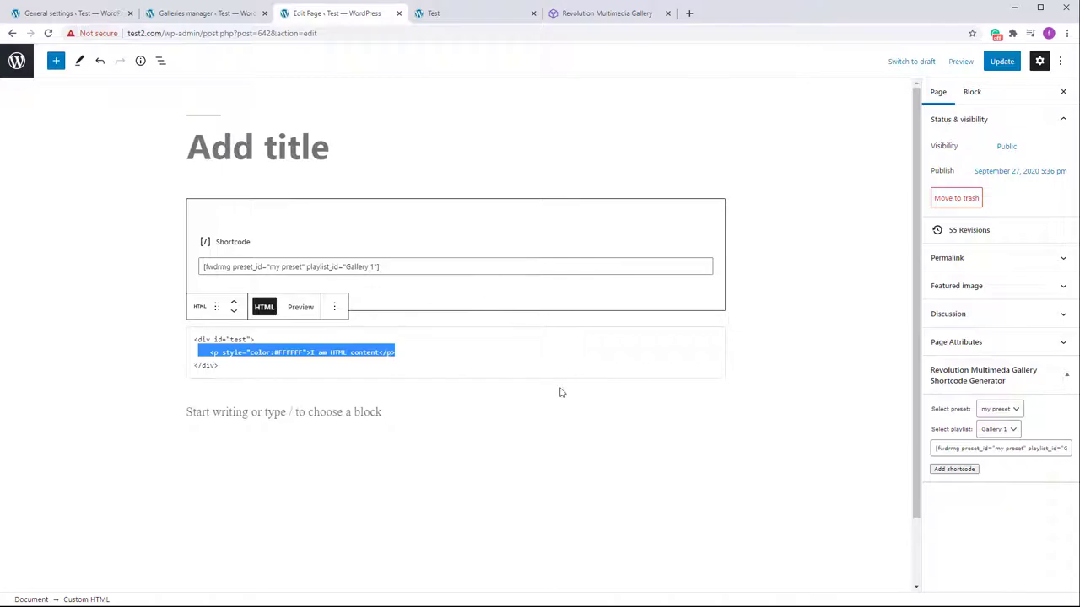
pyautogui.click(562, 443)
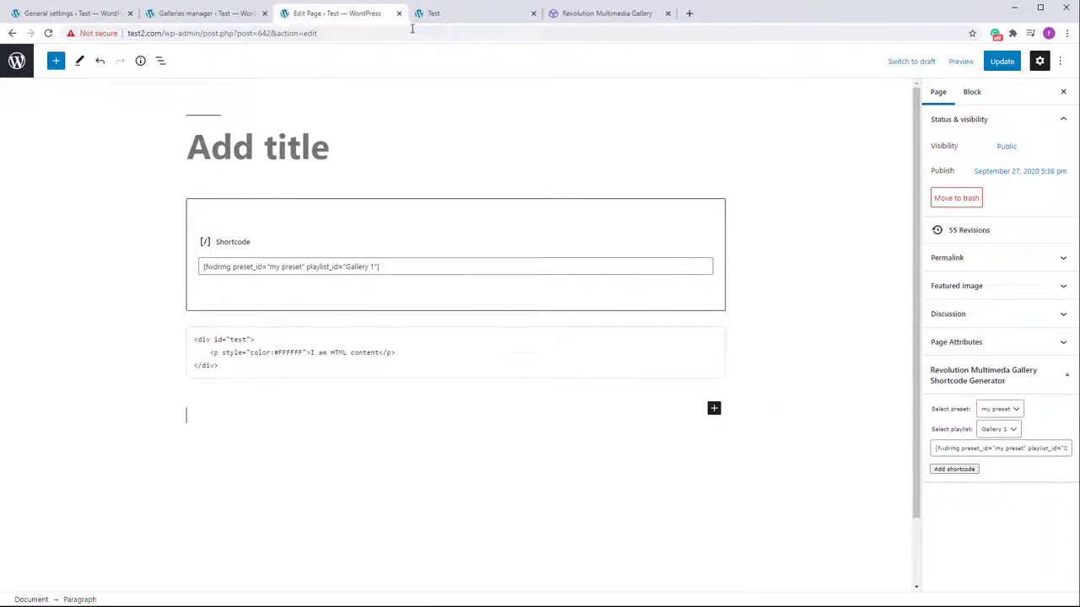
# - Check Gallery 1's item list, then open and close the slide's sharing popup in the preview
pyautogui.click(451, 13)
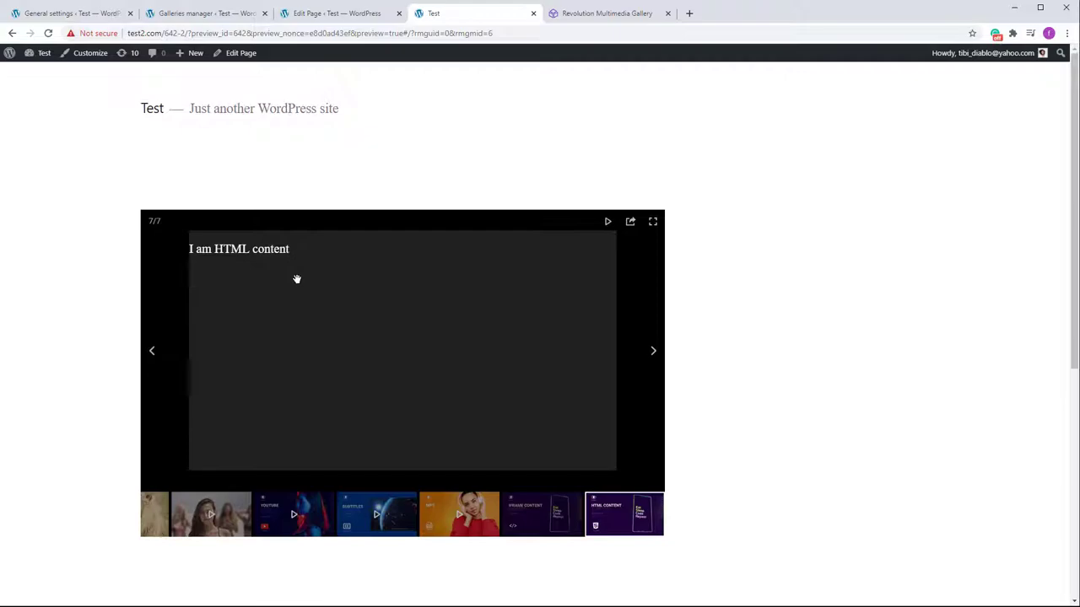
pyautogui.click(207, 13)
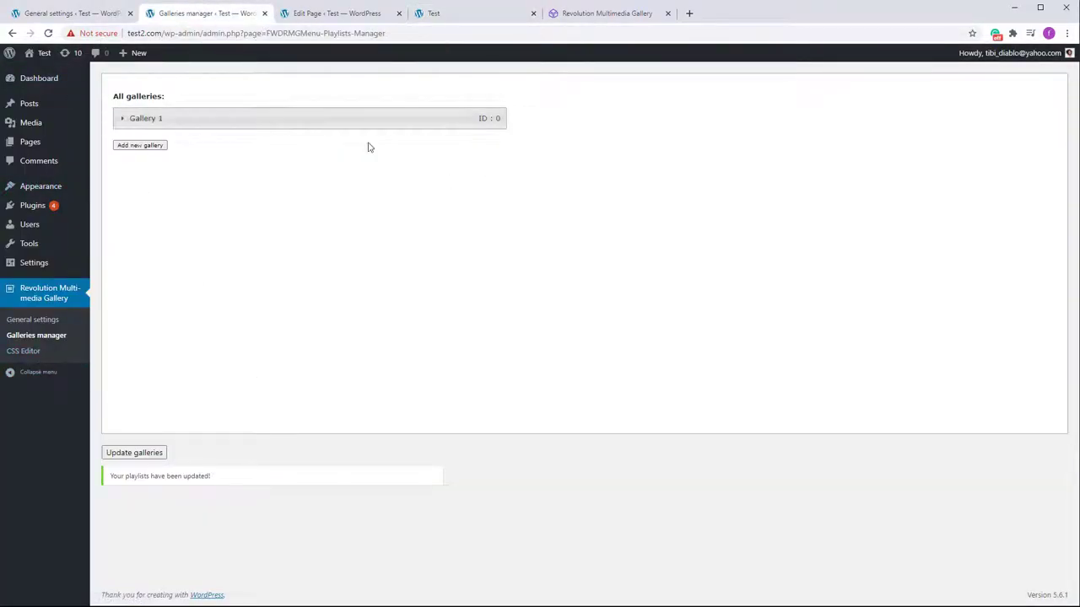
pyautogui.click(346, 127)
pyautogui.click(334, 152)
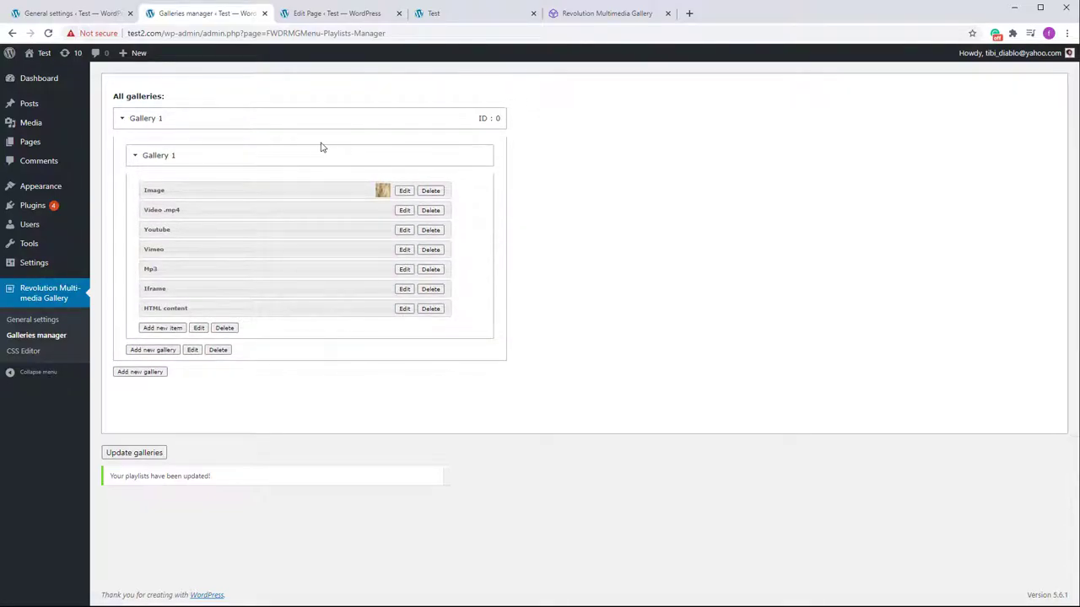
pyautogui.click(315, 156)
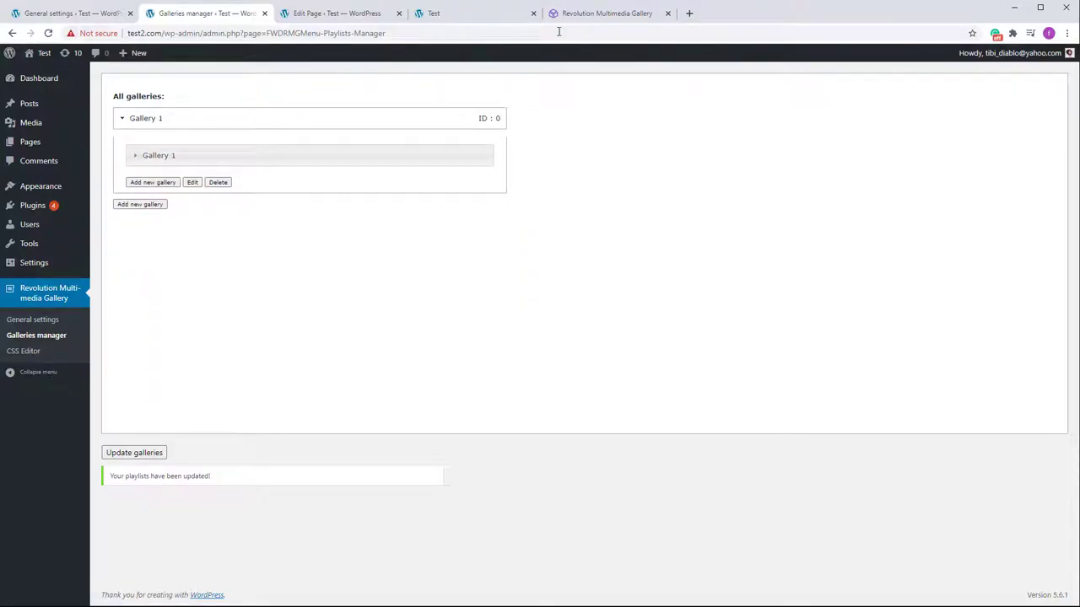
pyautogui.click(470, 14)
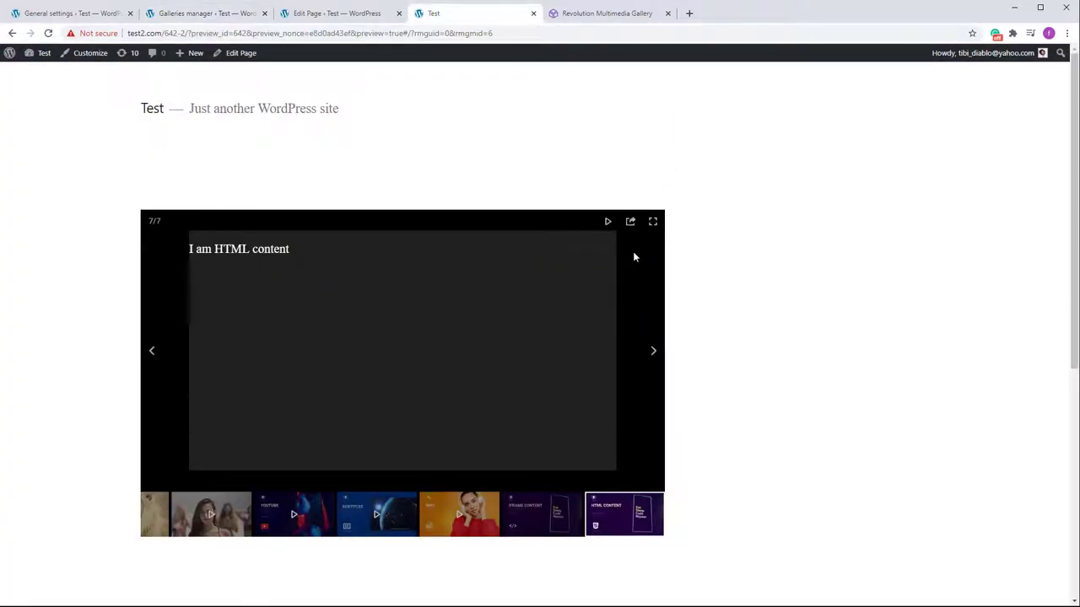
pyautogui.click(629, 223)
pyautogui.click(412, 304)
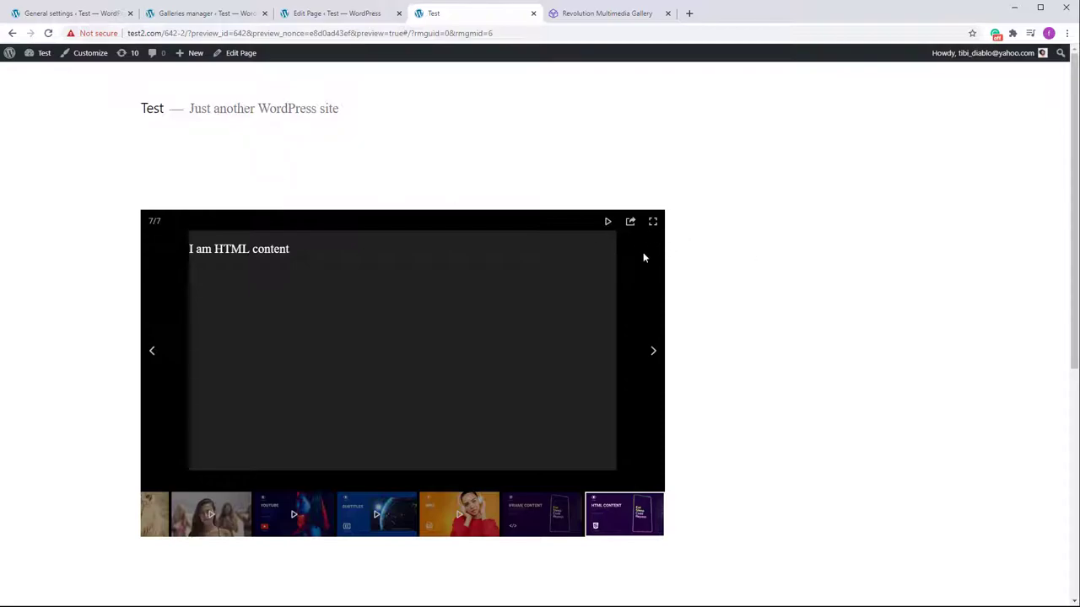
# - Create a new gallery named 'Gallery 2' in the galleries manager
pyautogui.click(196, 14)
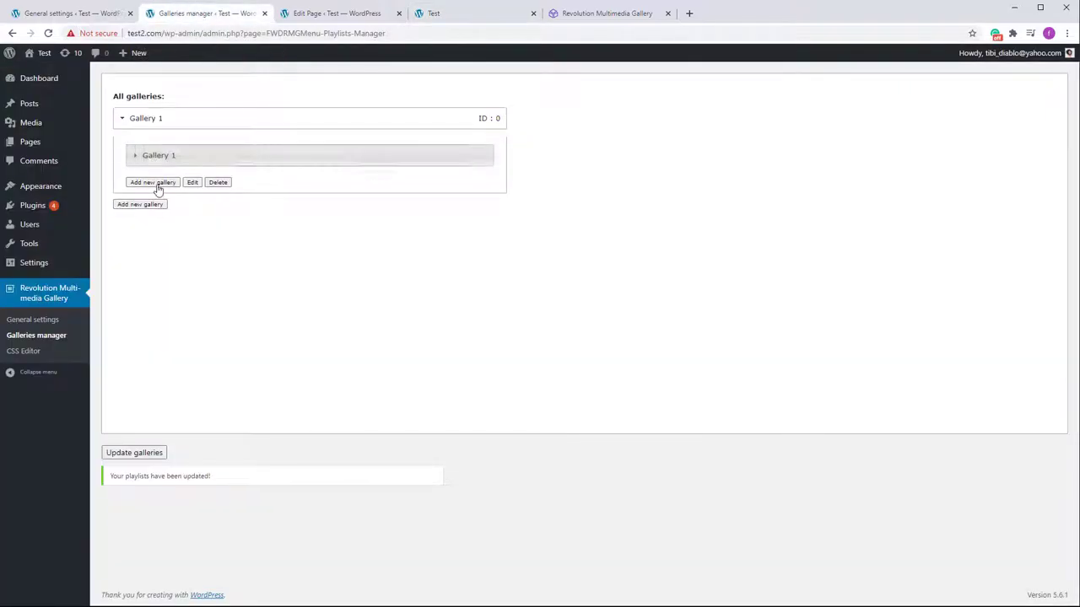
pyautogui.click(156, 183)
pyautogui.write('Gal')
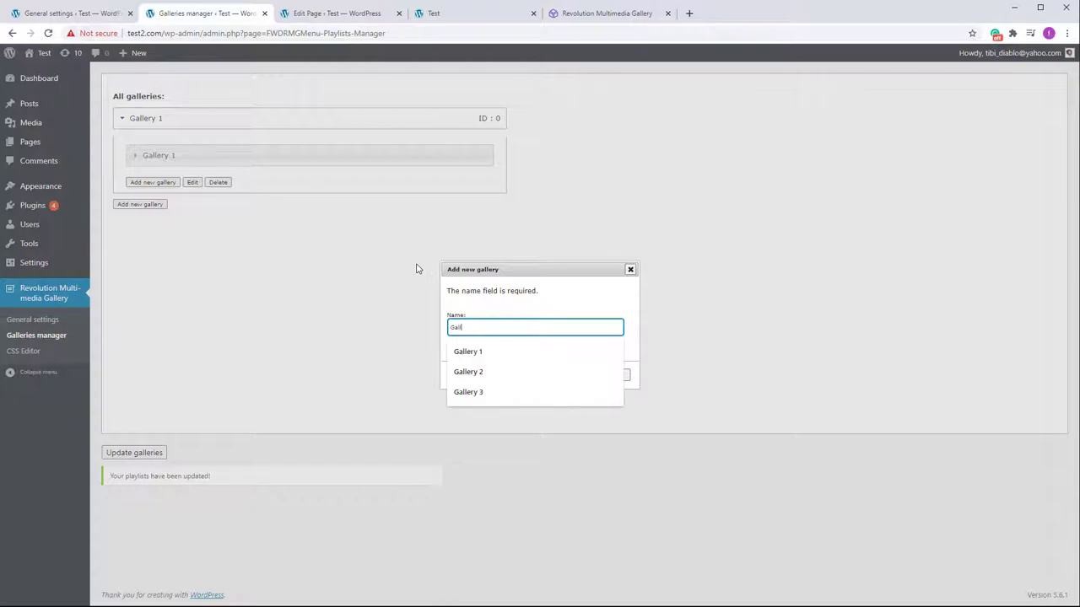
pyautogui.write('lery 2')
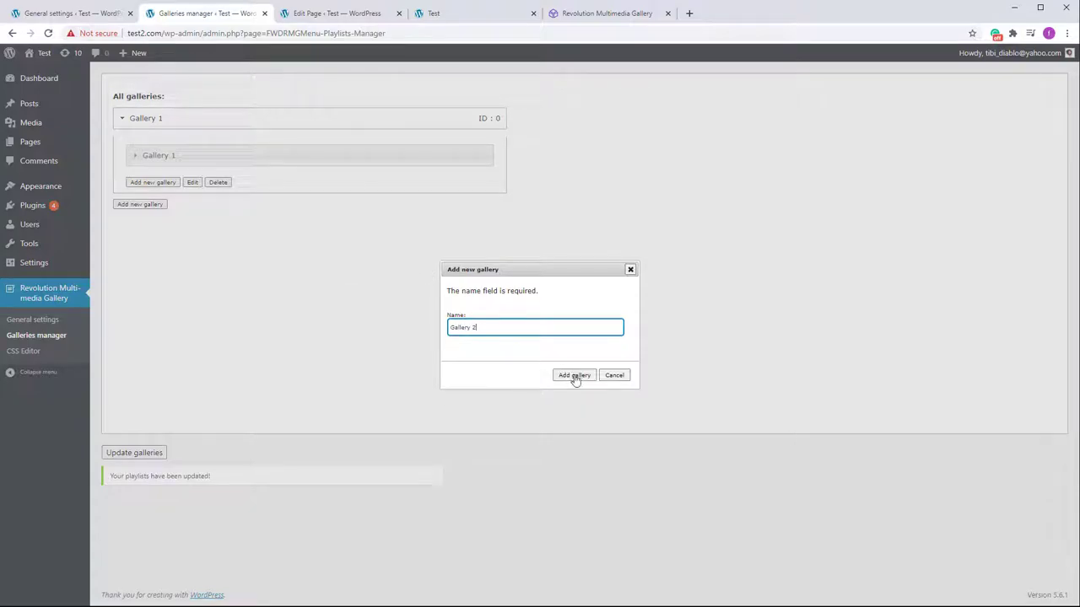
pyautogui.click(573, 375)
pyautogui.moveTo(363, 187)
pyautogui.mouseDown()
pyautogui.moveTo(350, 194)
pyautogui.moveTo(351, 147)
pyautogui.moveTo(374, 194)
pyautogui.moveTo(363, 186)
pyautogui.mouseUp()
# - Add an item named 'Image' to Gallery 2, using the bed photo from the media library
pyautogui.click(363, 185)
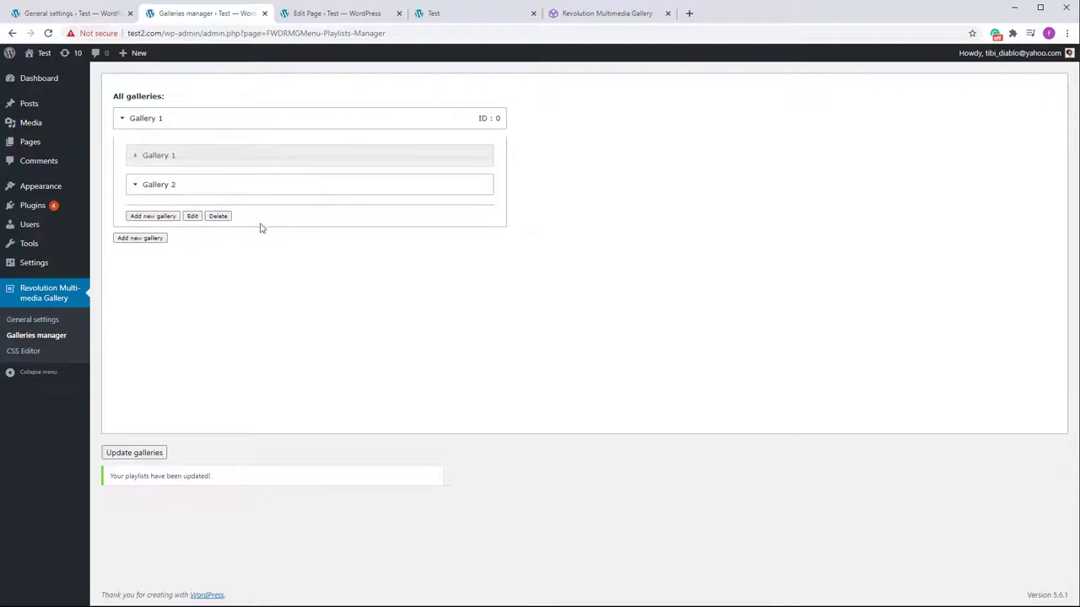
pyautogui.click(164, 217)
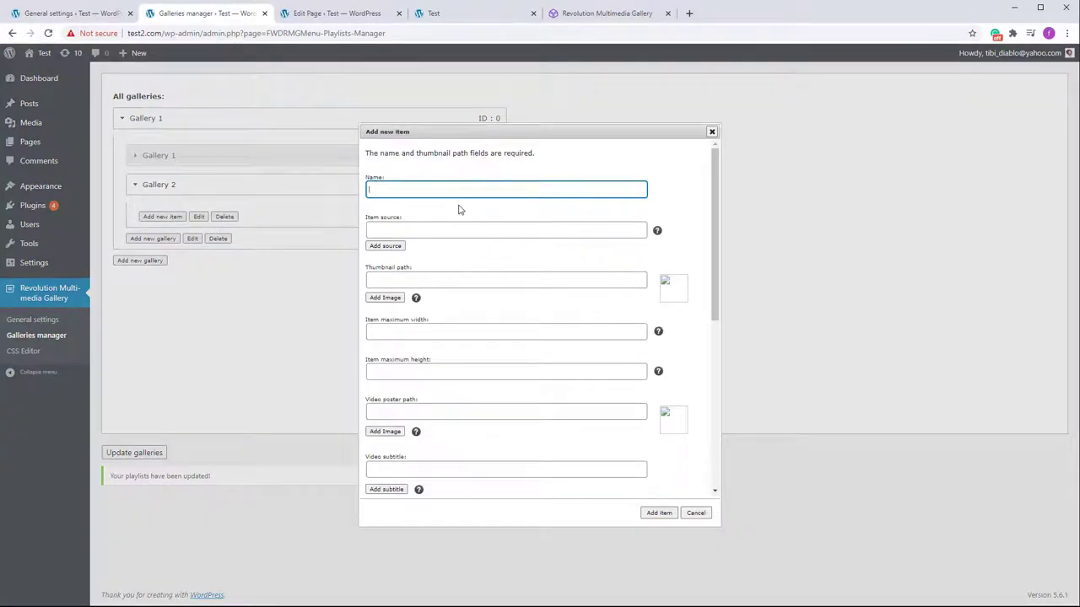
pyautogui.write('Image')
pyautogui.click(385, 245)
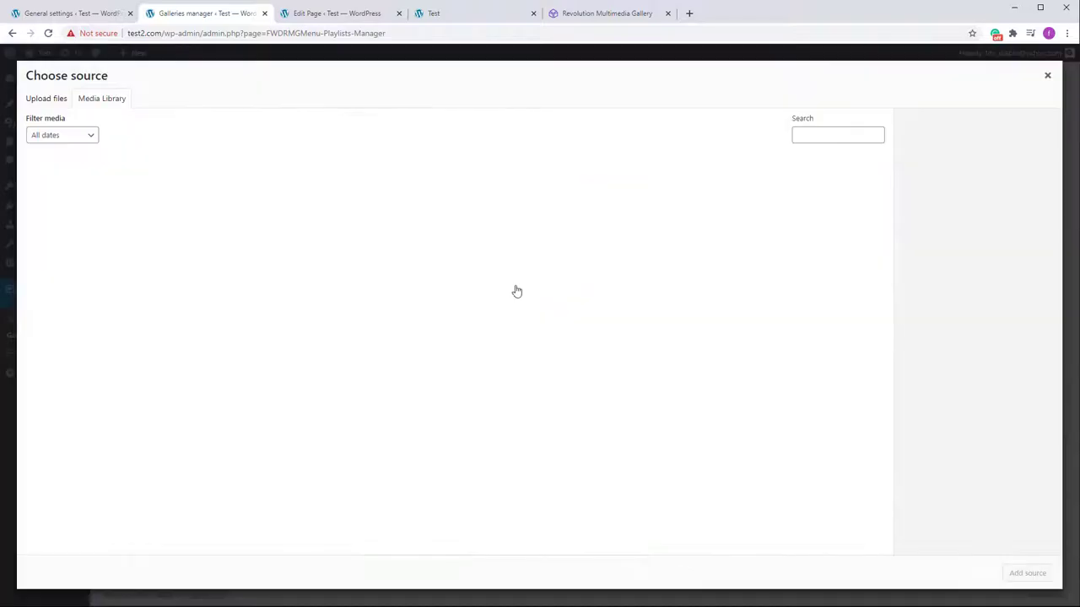
pyautogui.scroll(-15, 616, 377)
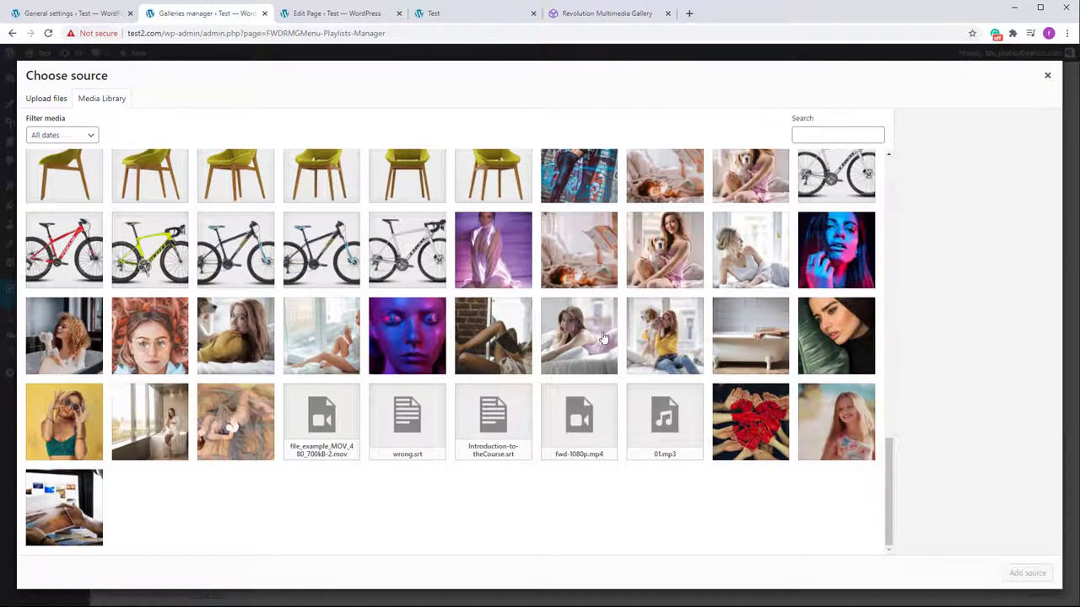
pyautogui.click(605, 338)
pyautogui.click(1042, 577)
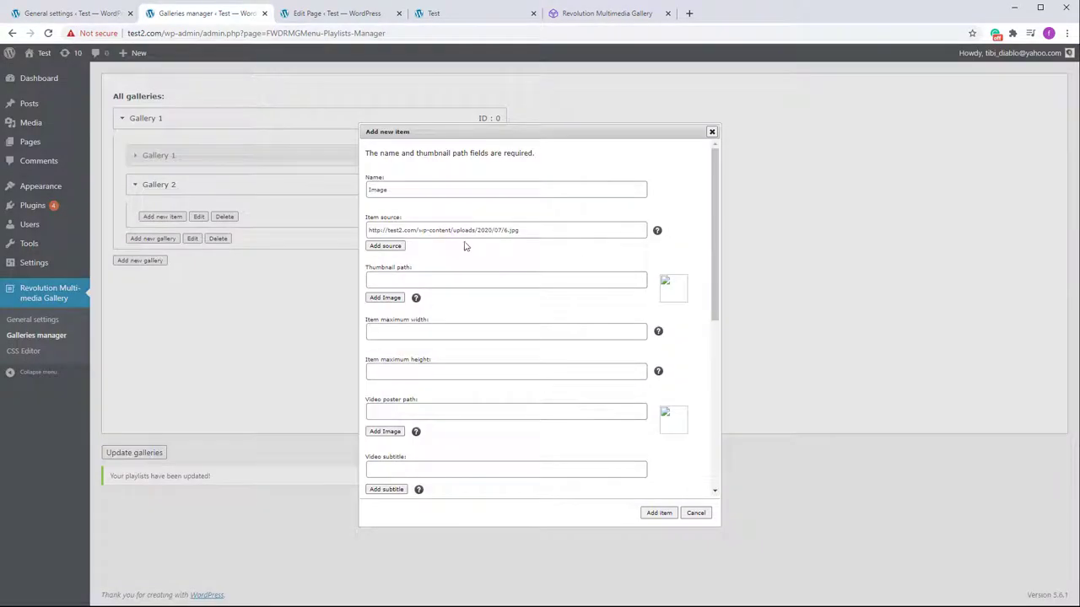
pyautogui.click(666, 515)
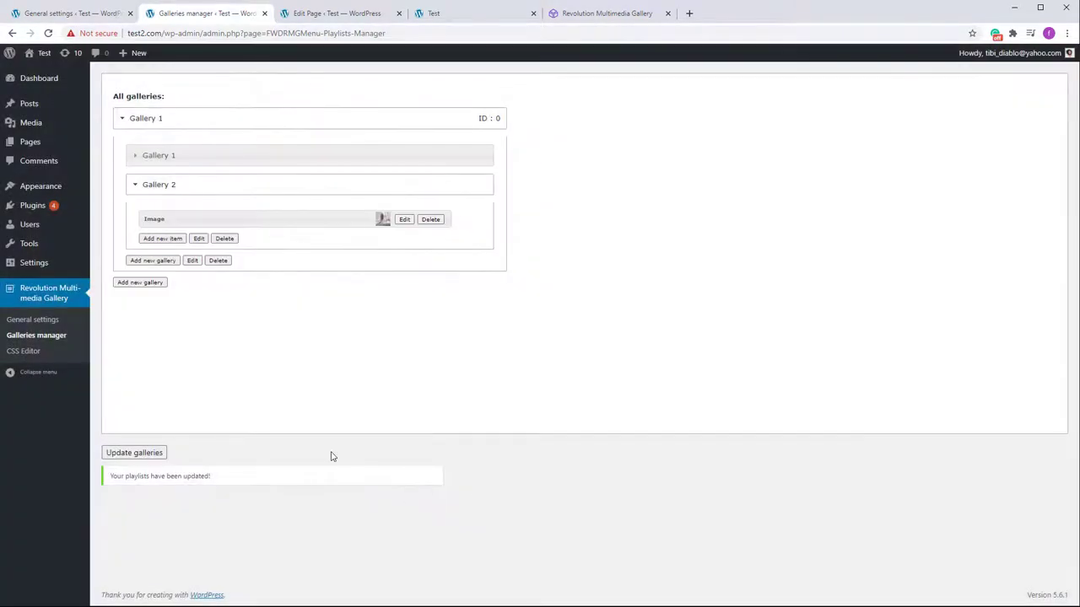
# - Save the galleries and reload the Test page preview
pyautogui.click(143, 453)
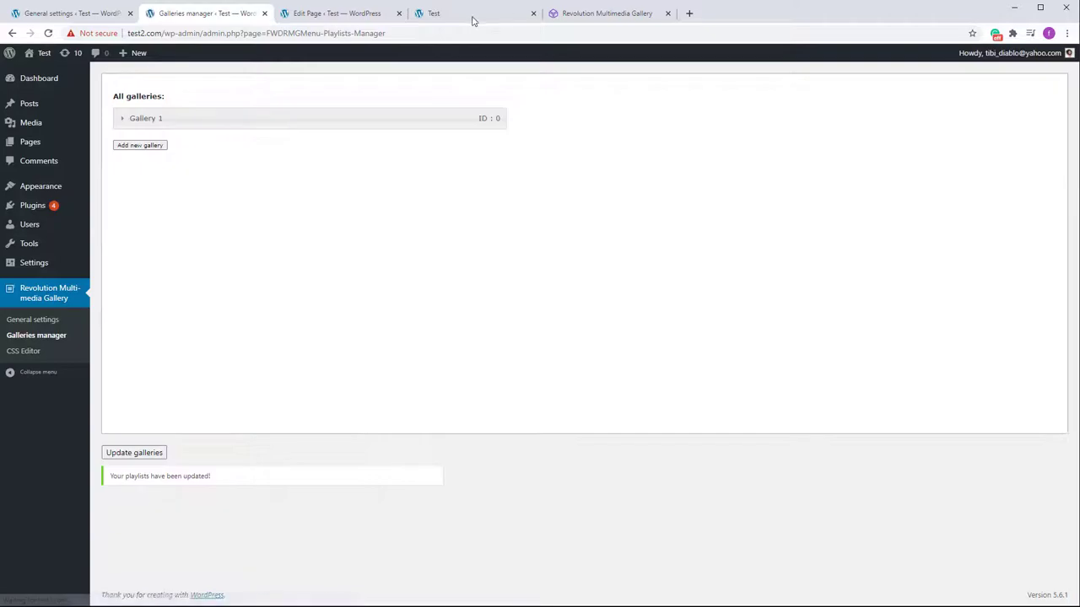
pyautogui.click(470, 15)
pyautogui.click(48, 33)
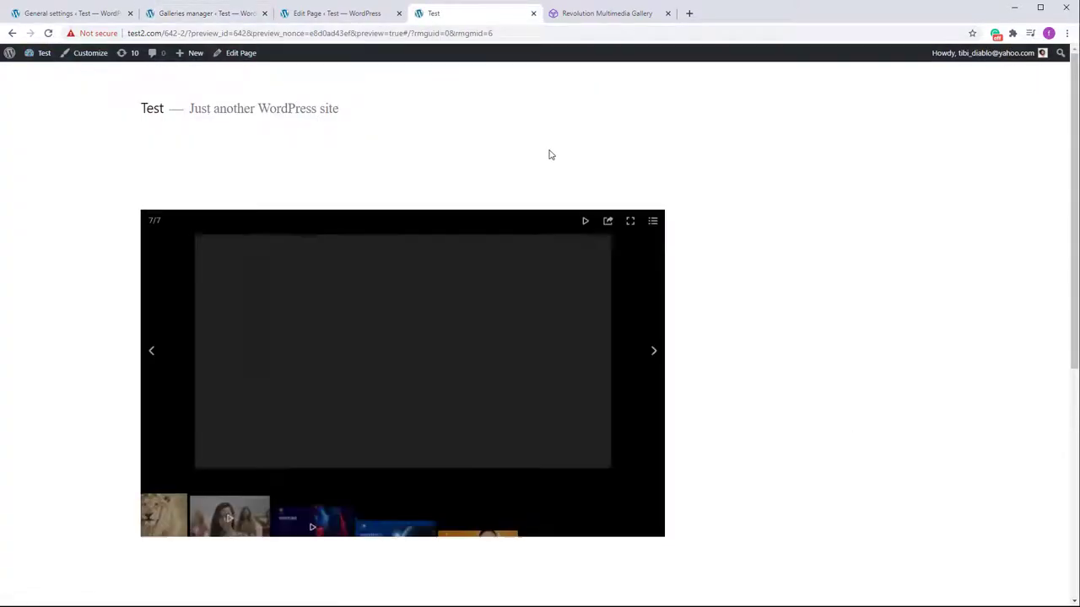
# - In the preview player, switch to Gallery 2, back to Gallery 1, then advance a slide
pyautogui.click(652, 224)
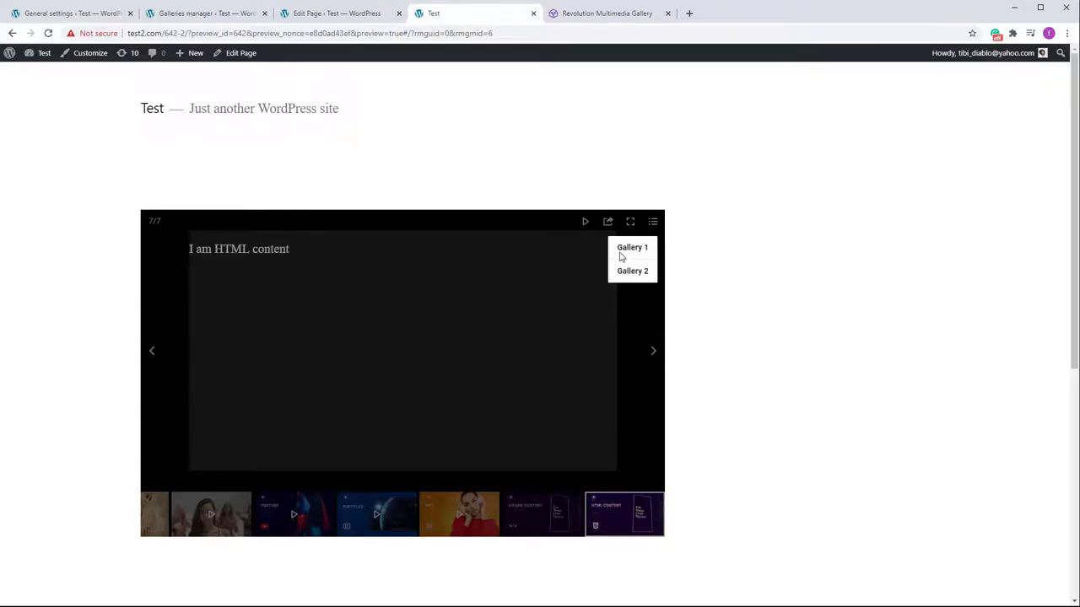
pyautogui.click(641, 271)
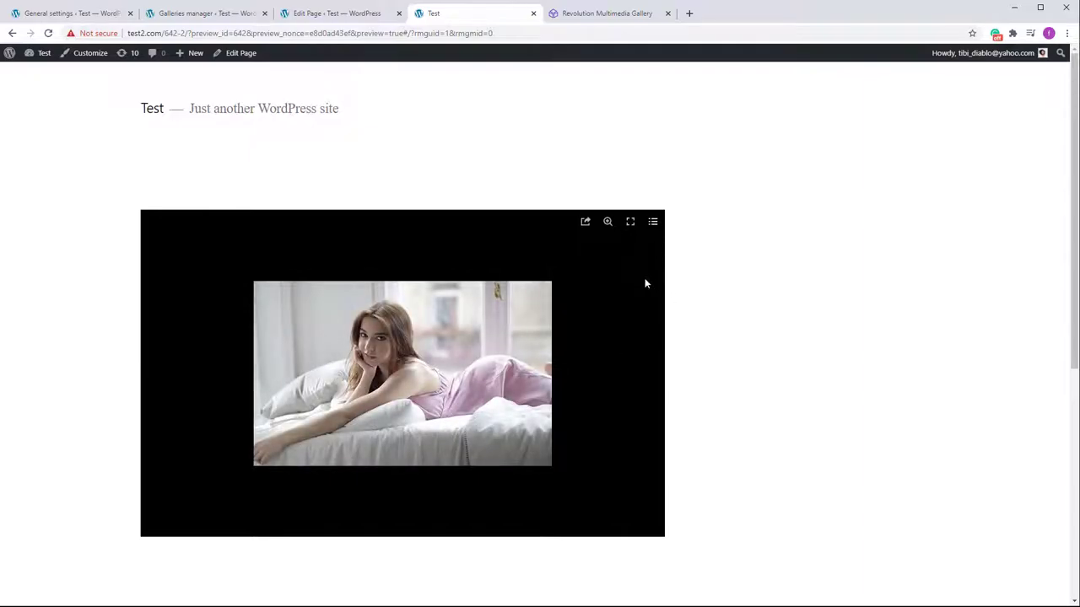
pyautogui.click(652, 222)
pyautogui.click(632, 248)
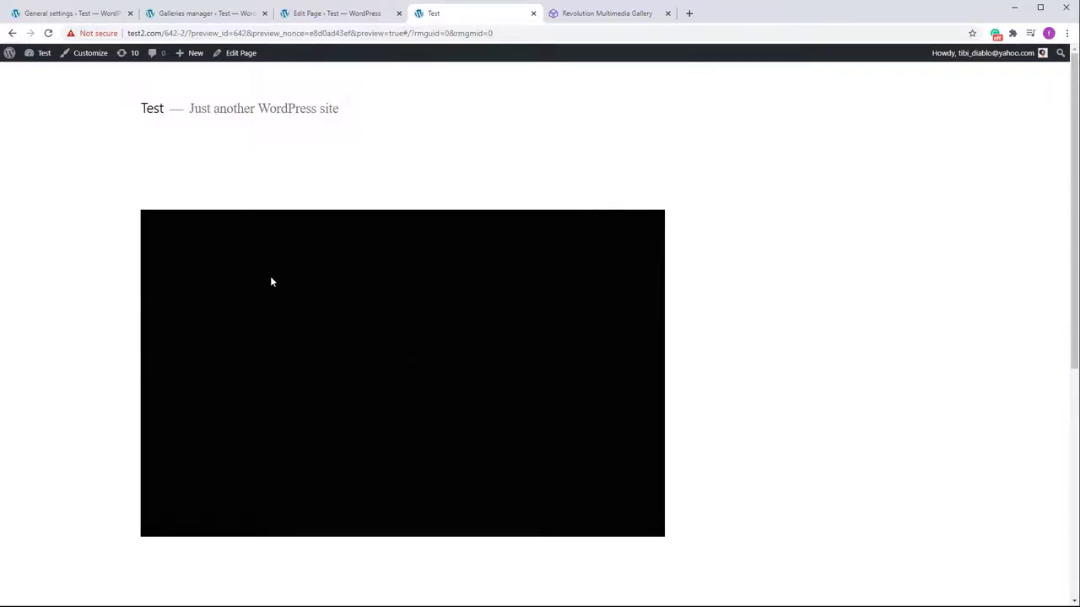
pyautogui.moveTo(458, 346); pyautogui.dragTo(270, 344)
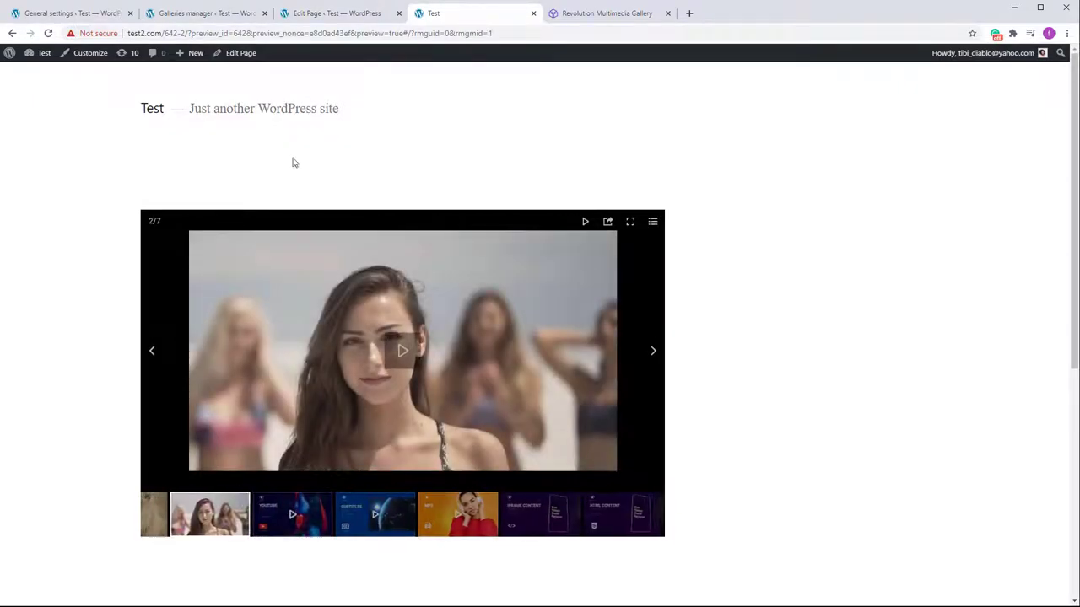
# - In the galleries manager, expand Gallery 1 and inspect the Video .mp4 item settings without changes
pyautogui.click(205, 15)
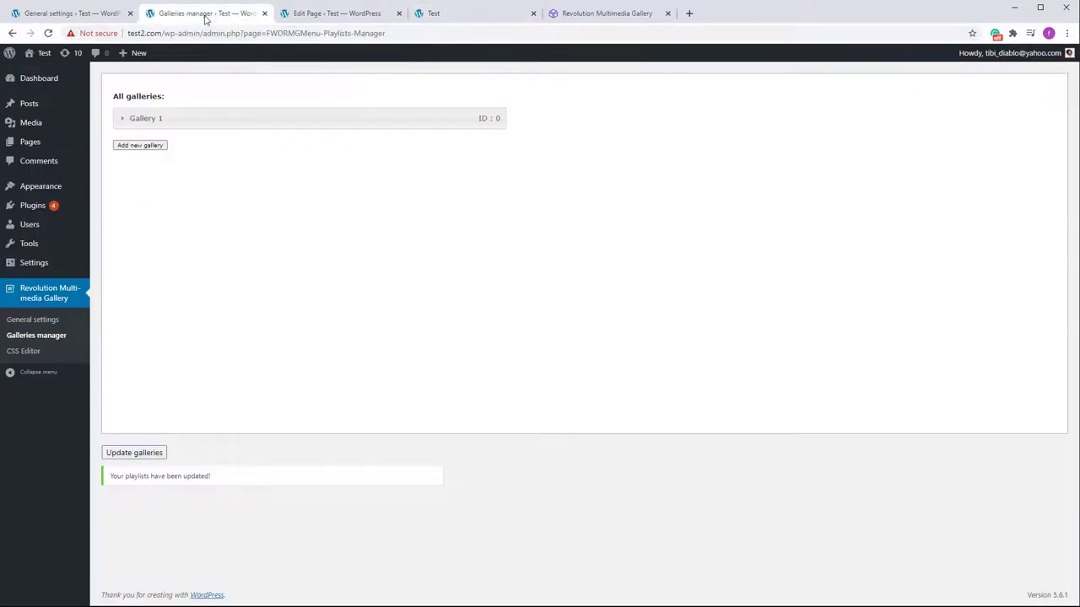
pyautogui.click(263, 123)
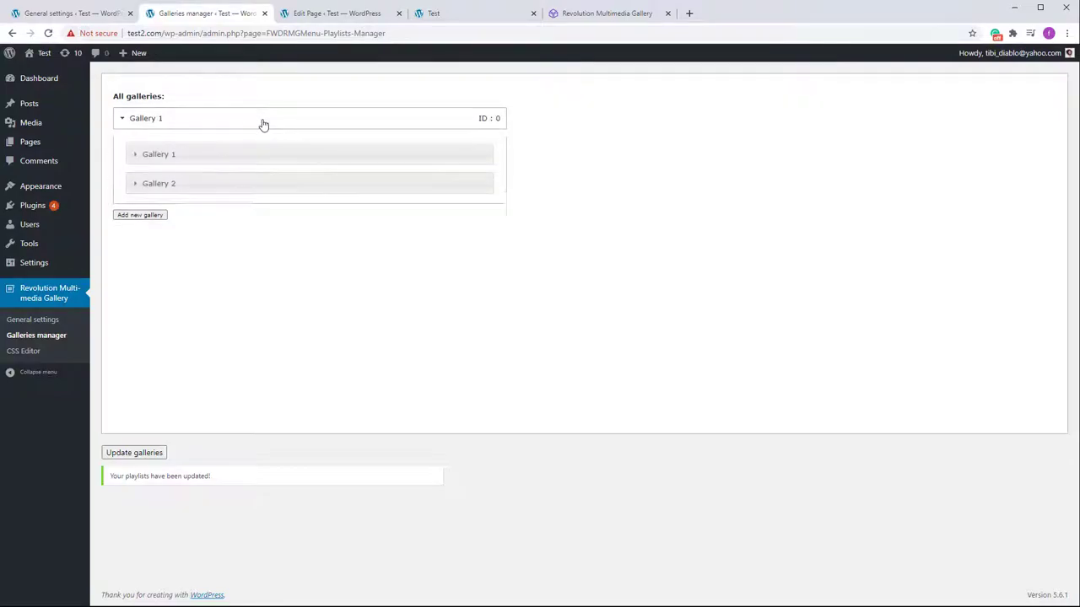
pyautogui.click(278, 162)
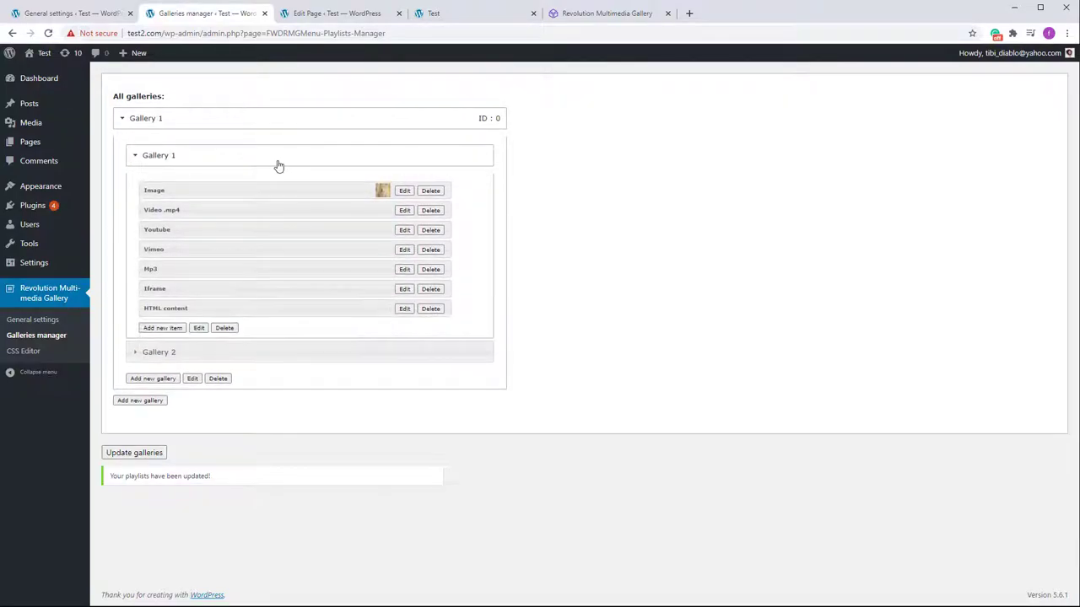
pyautogui.click(406, 211)
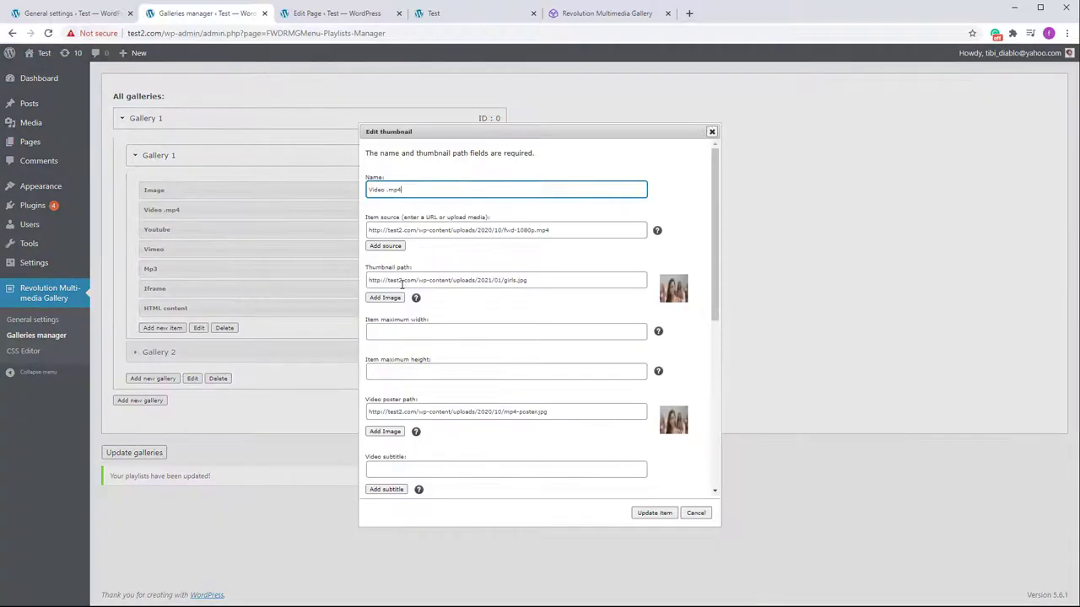
pyautogui.click(711, 132)
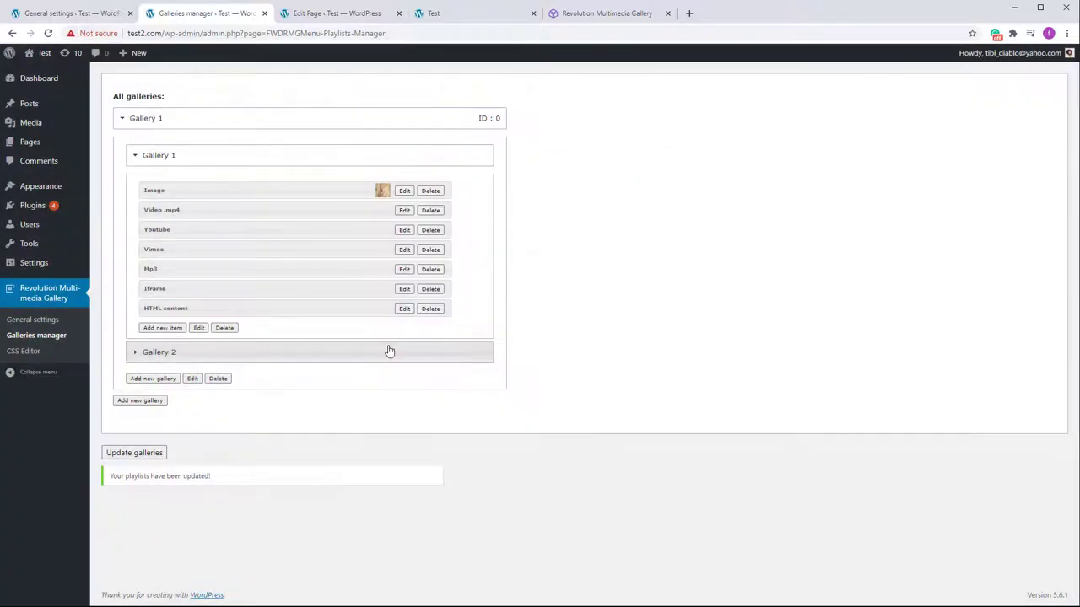
pyautogui.click(451, 15)
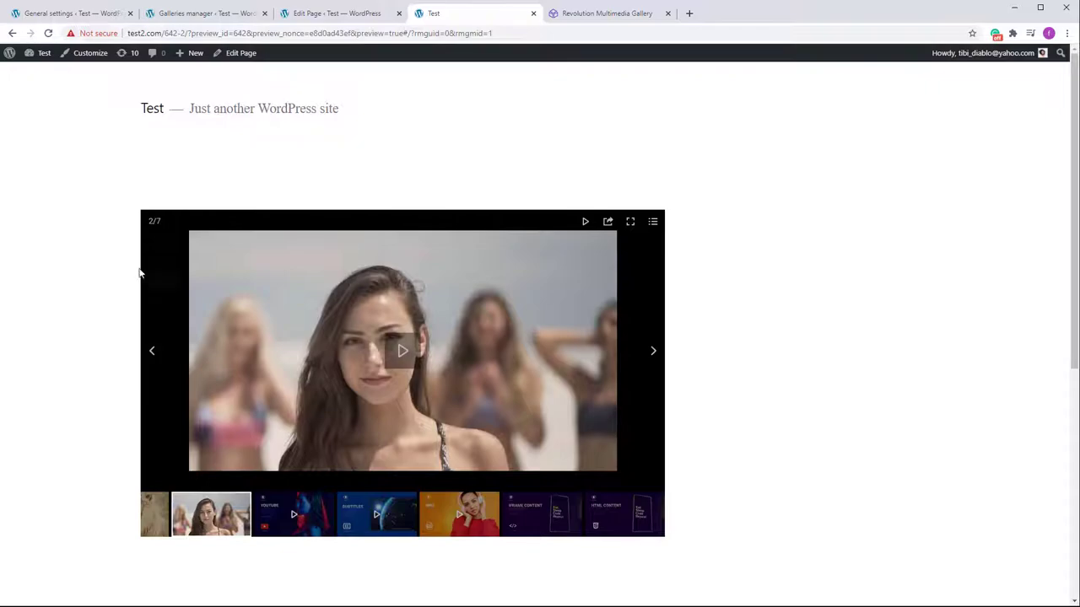
pyautogui.click(182, 15)
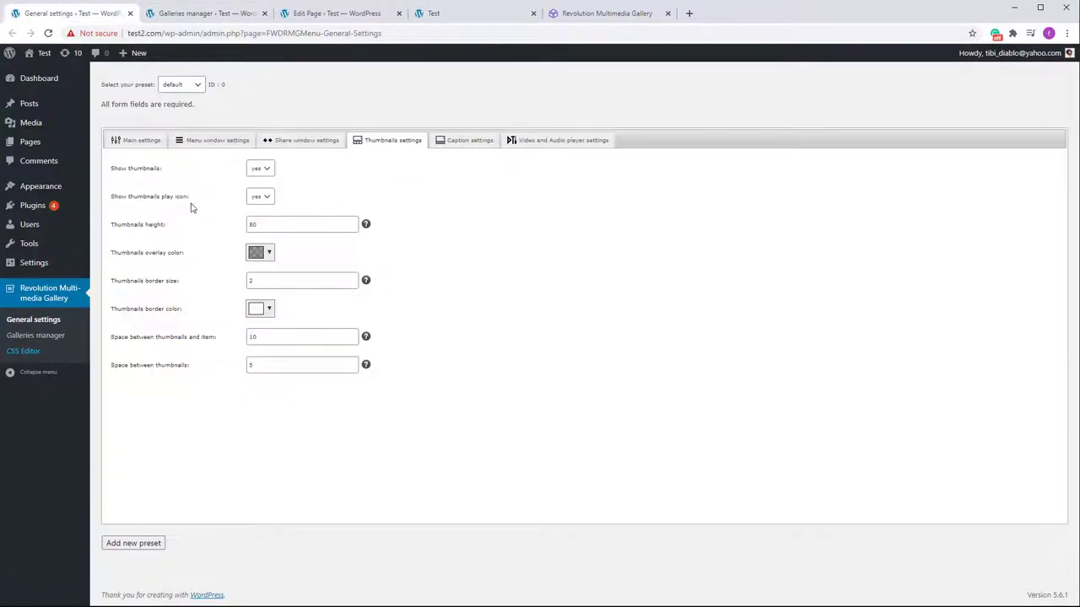
# - Check the Gallery maximum width value 1200 against the Test page preview
pyautogui.click(66, 324)
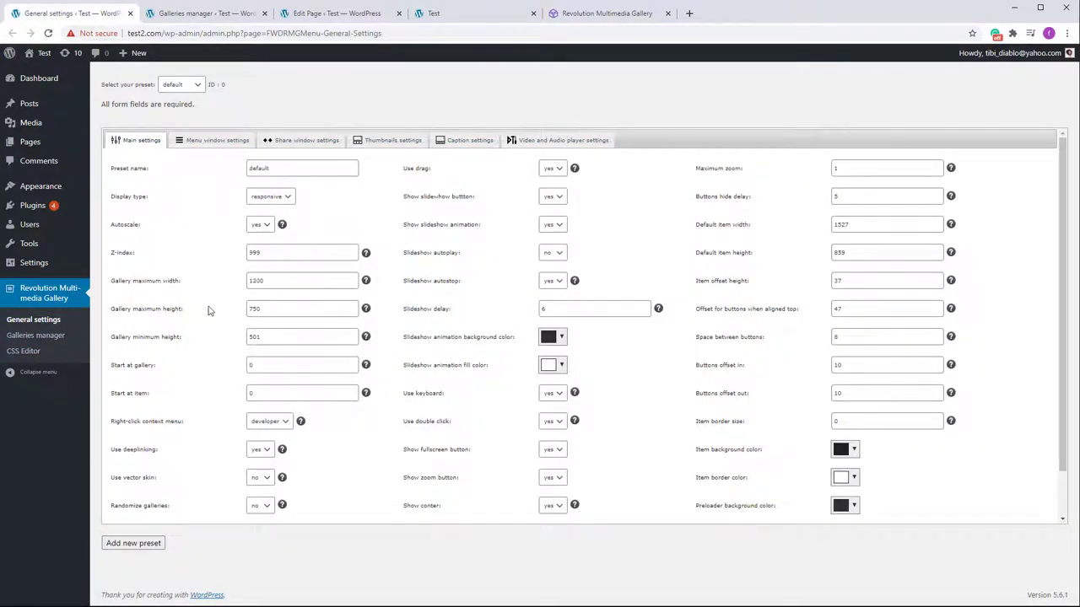
pyautogui.moveTo(271, 281); pyautogui.dragTo(226, 295)
pyautogui.click(435, 15)
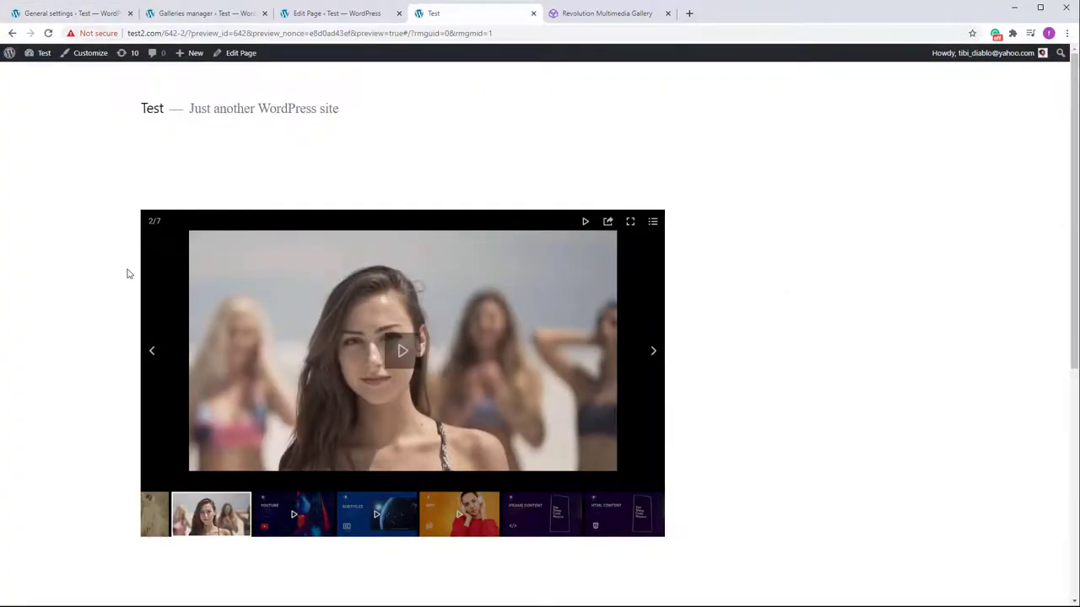
pyautogui.click(133, 16)
pyautogui.moveTo(279, 281); pyautogui.dragTo(228, 309)
pyautogui.click(194, 315)
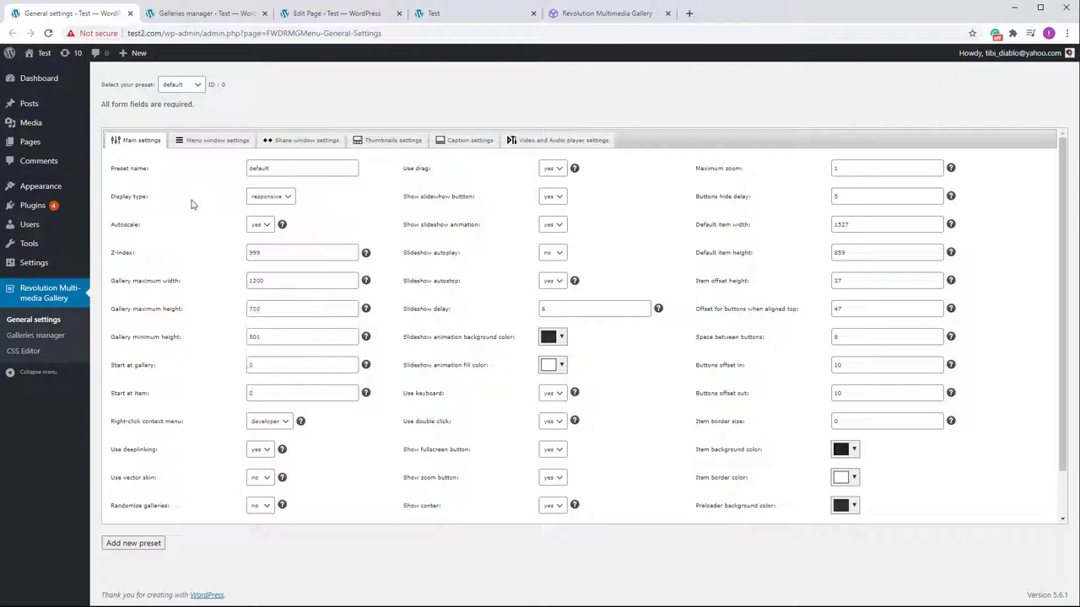
pyautogui.click(337, 15)
pyautogui.click(463, 15)
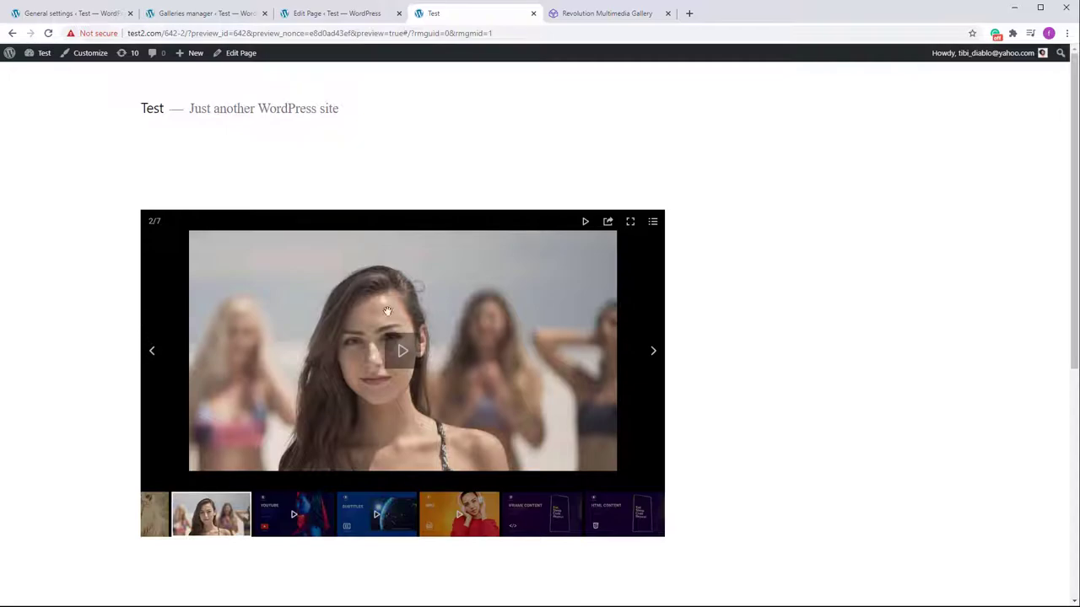
pyautogui.click(103, 15)
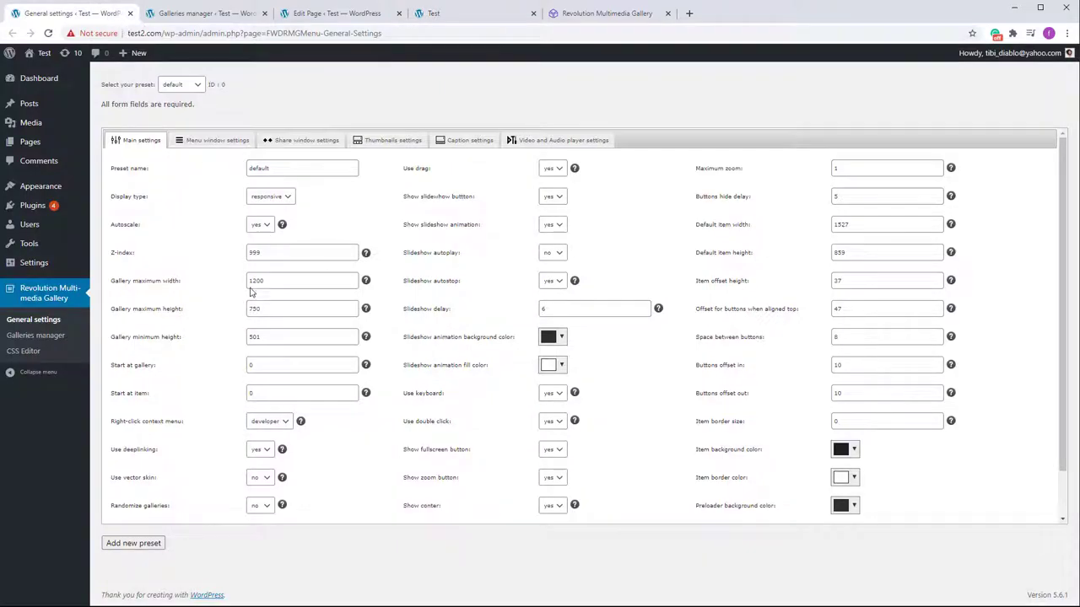
# - Set display type to fluidwidth, load 'my preset', set it to fluidwidth too, and save
pyautogui.moveTo(300, 281); pyautogui.dragTo(231, 281)
pyautogui.click(263, 197)
pyautogui.click(267, 215)
pyautogui.click(200, 85)
pyautogui.click(182, 105)
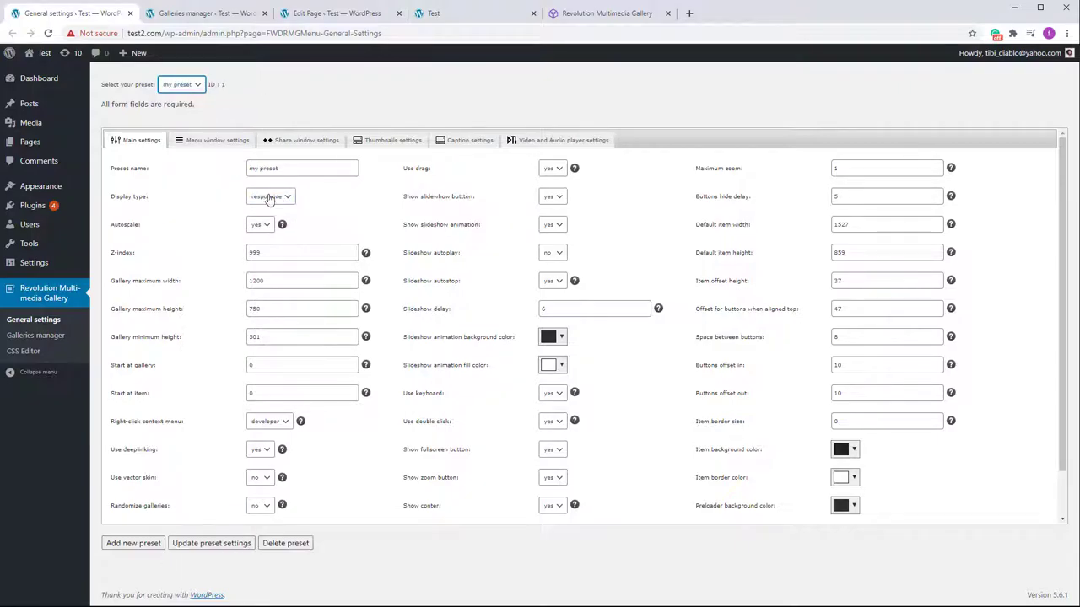
pyautogui.click(275, 198)
pyautogui.click(269, 217)
pyautogui.click(221, 543)
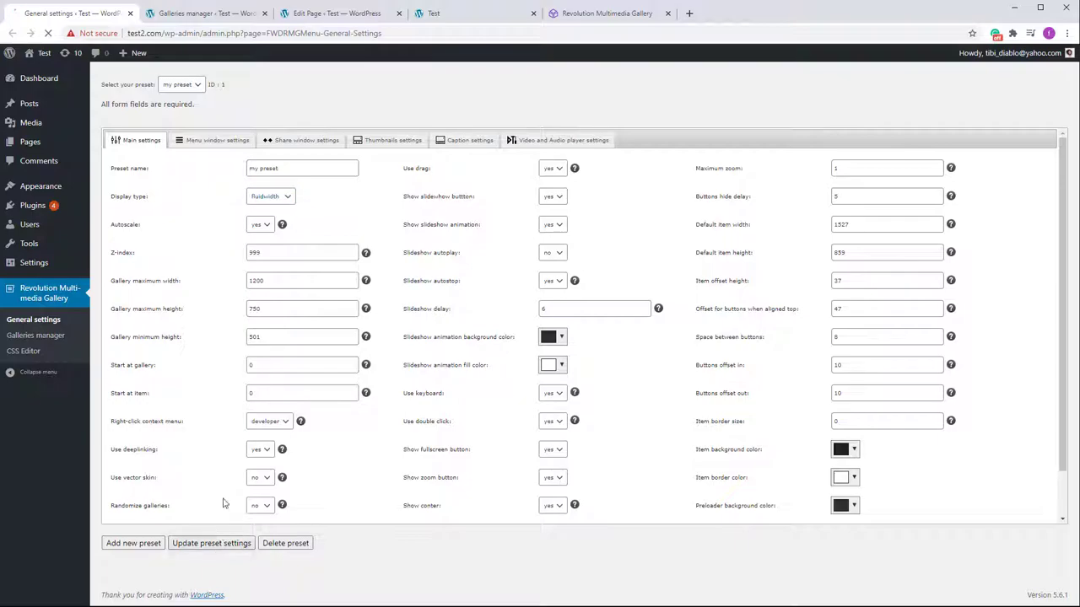
# - Reload the preview and browse the gallery items to the beach video
pyautogui.click(474, 15)
pyautogui.press('F5')
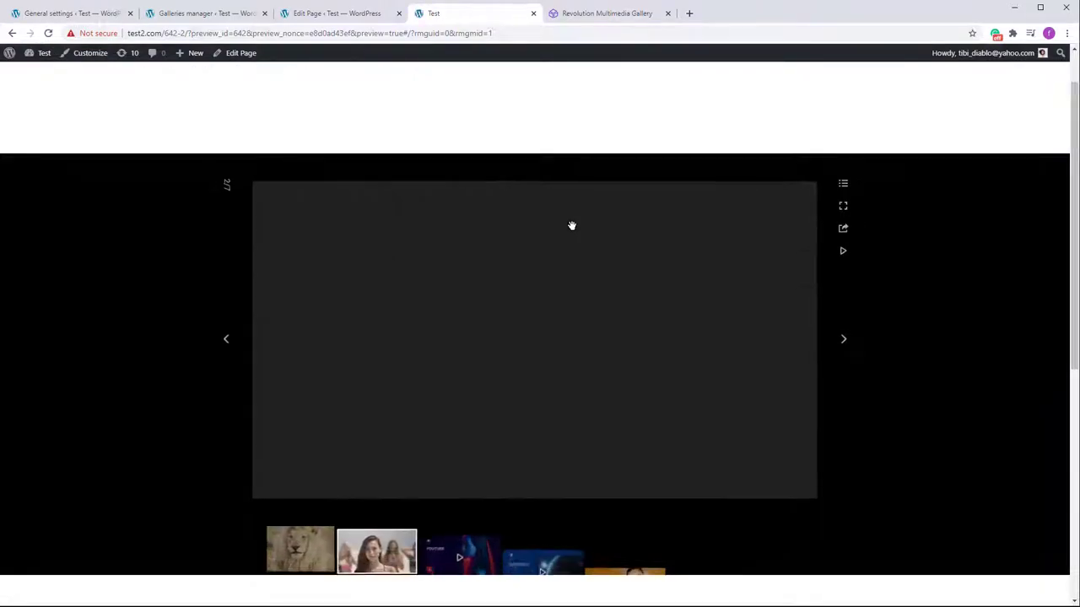
pyautogui.moveTo(560, 414); pyautogui.dragTo(492, 416)
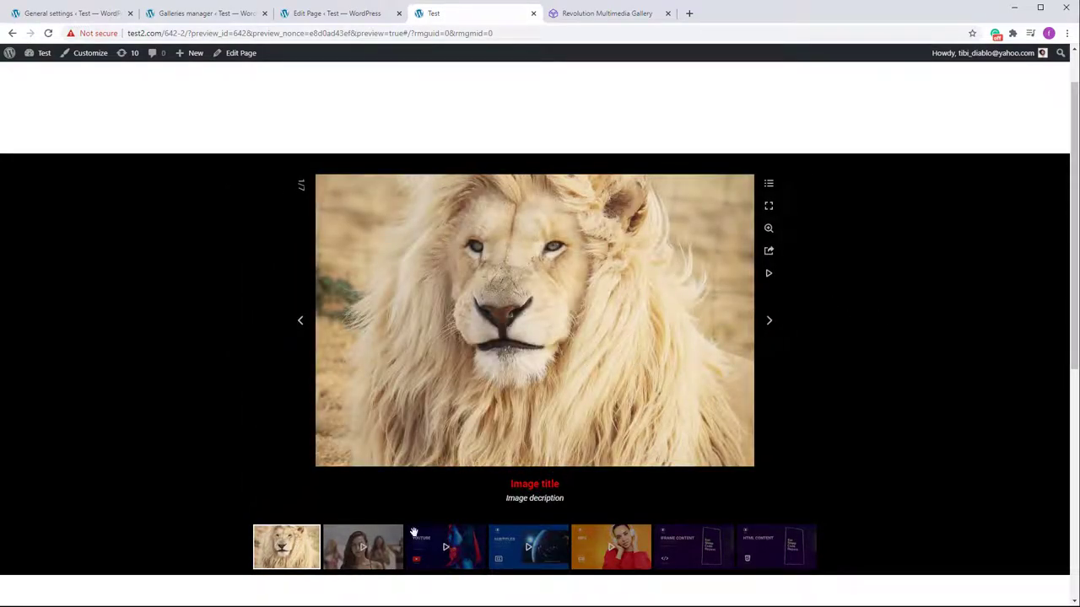
pyautogui.click(368, 561)
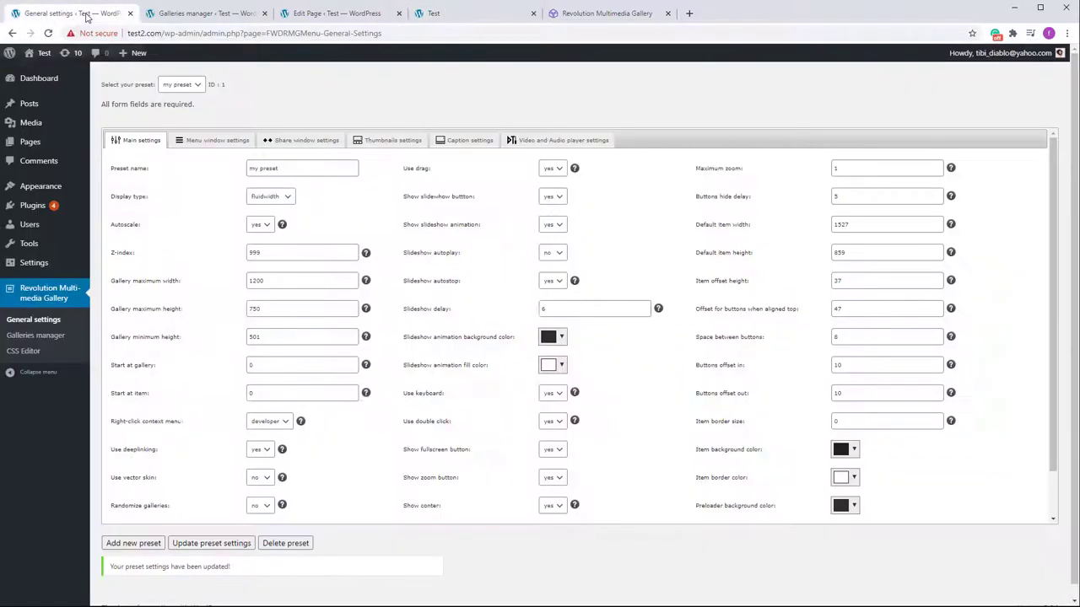
pyautogui.click(87, 14)
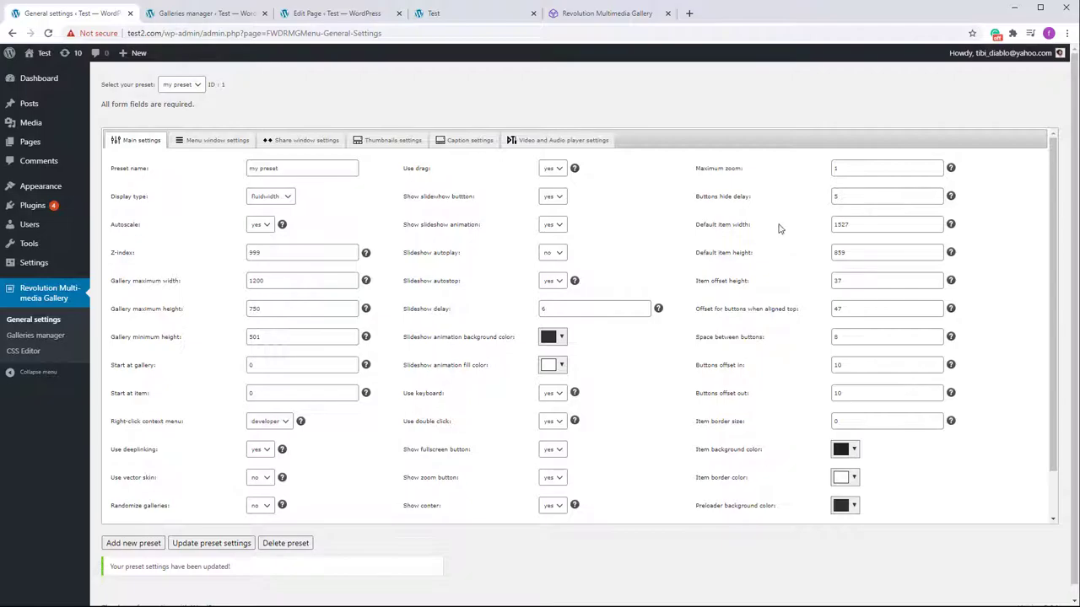
pyautogui.click(25, 337)
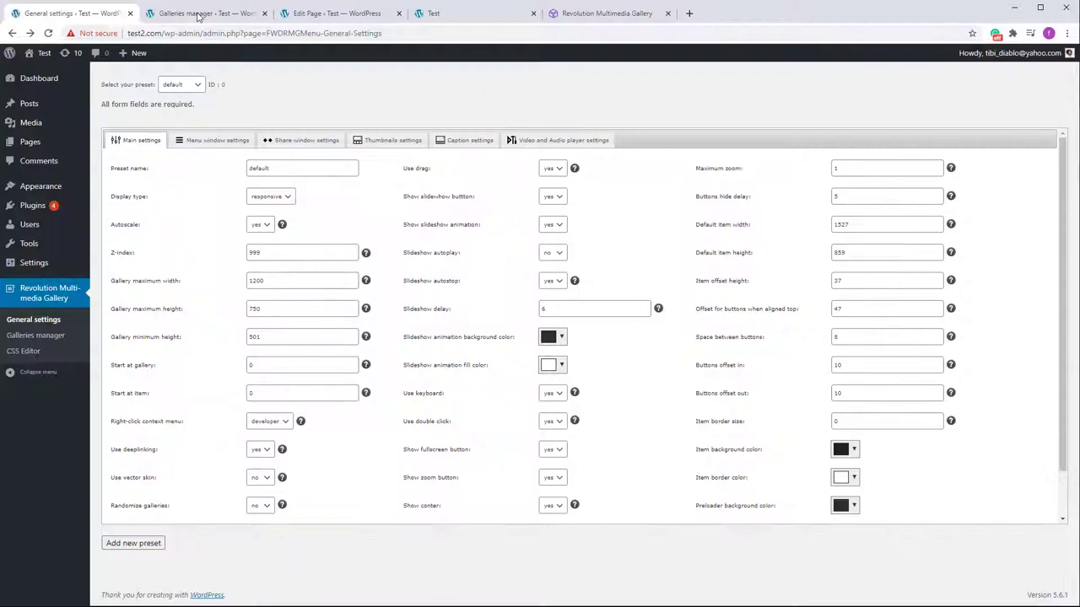
# - Cap the Video .mp4 item at maximum width and height 400, then save the galleries
pyautogui.click(207, 13)
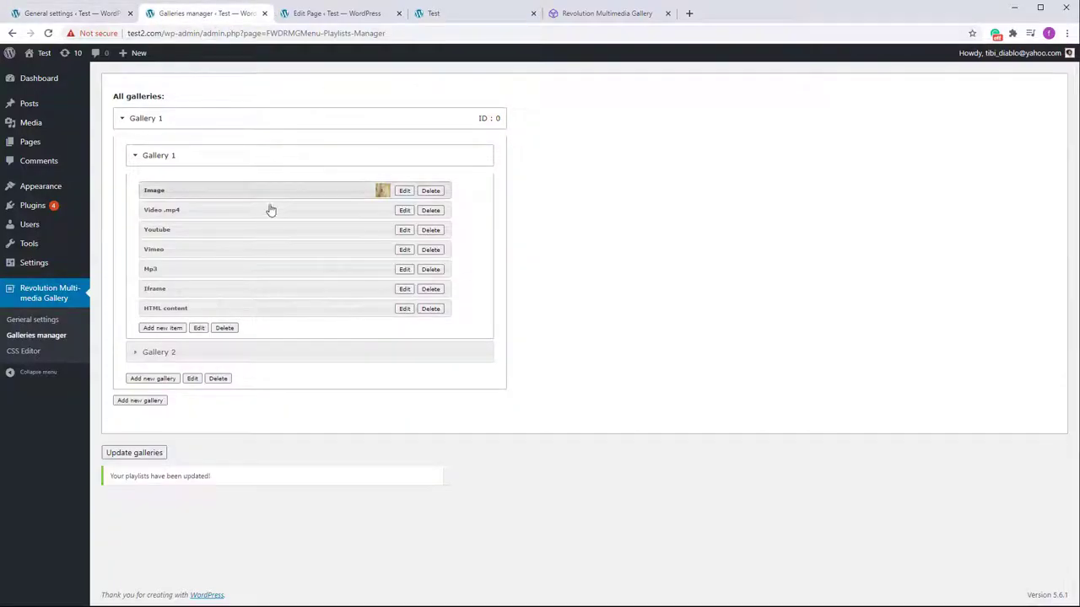
pyautogui.click(404, 210)
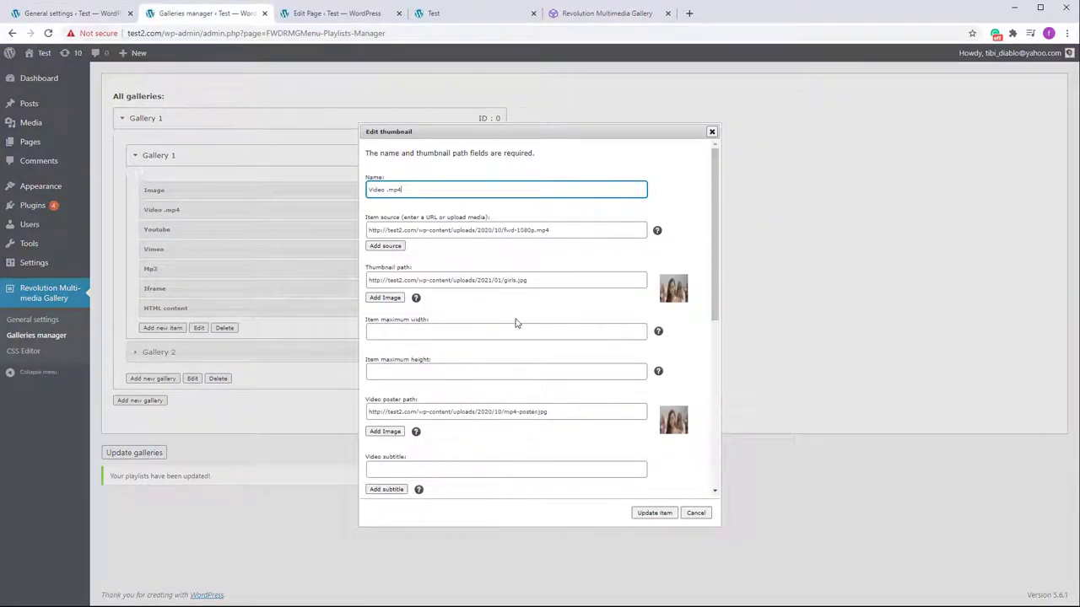
pyautogui.scroll(-2, 514, 338)
pyautogui.scroll(1, 478, 340)
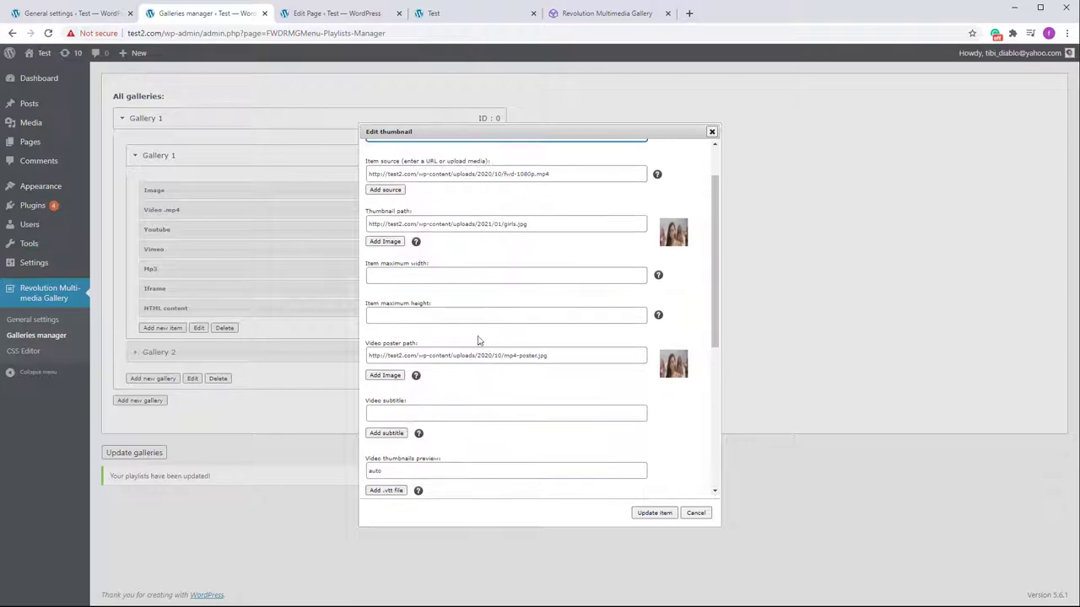
pyautogui.click(413, 274)
pyautogui.write('400')
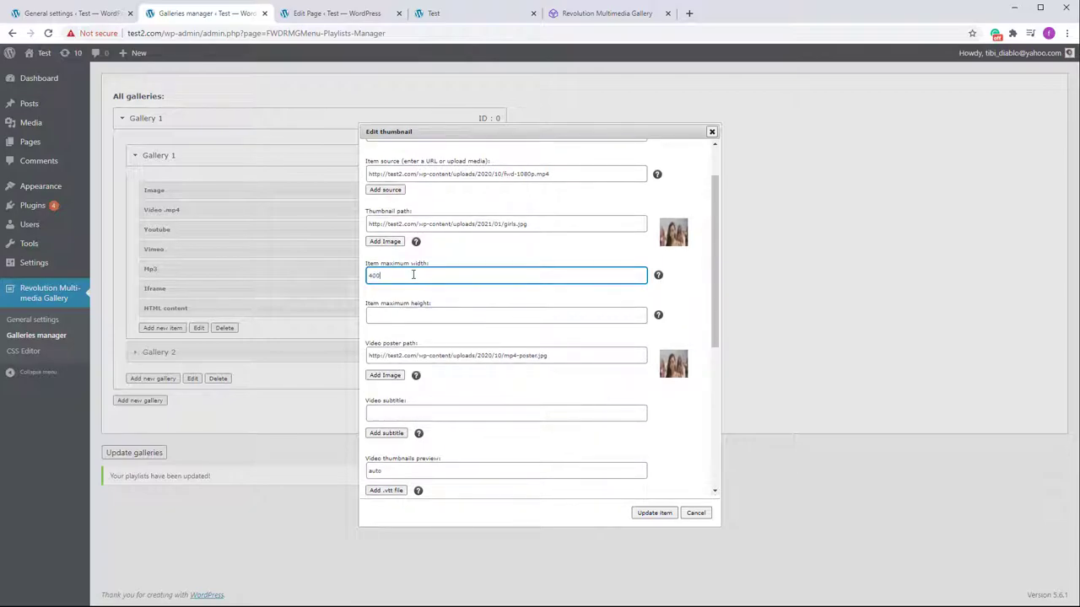
pyautogui.click(423, 314)
pyautogui.write('400')
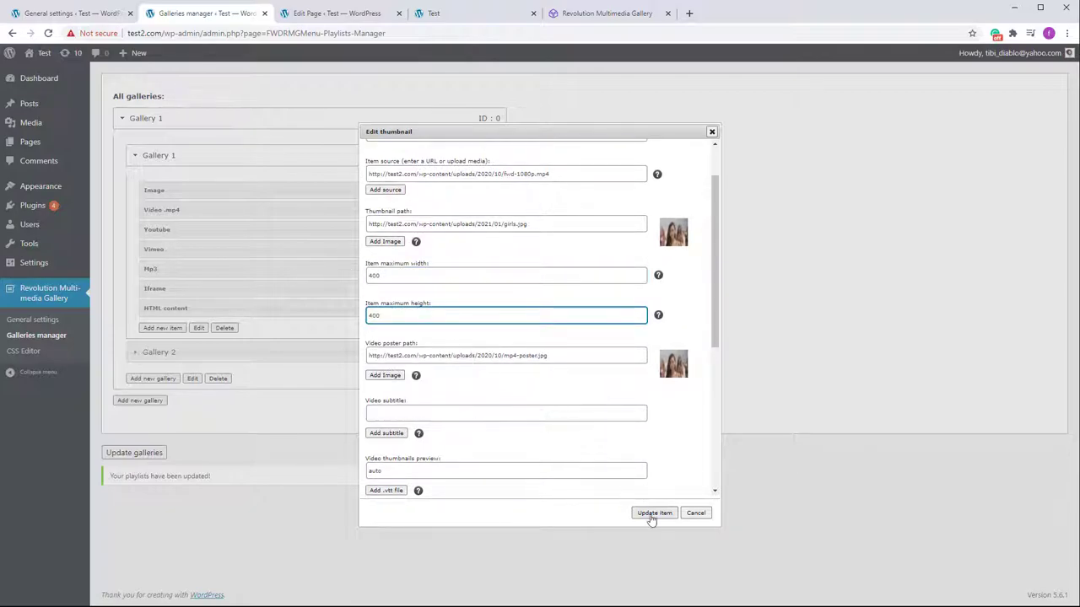
pyautogui.click(655, 513)
pyautogui.click(134, 452)
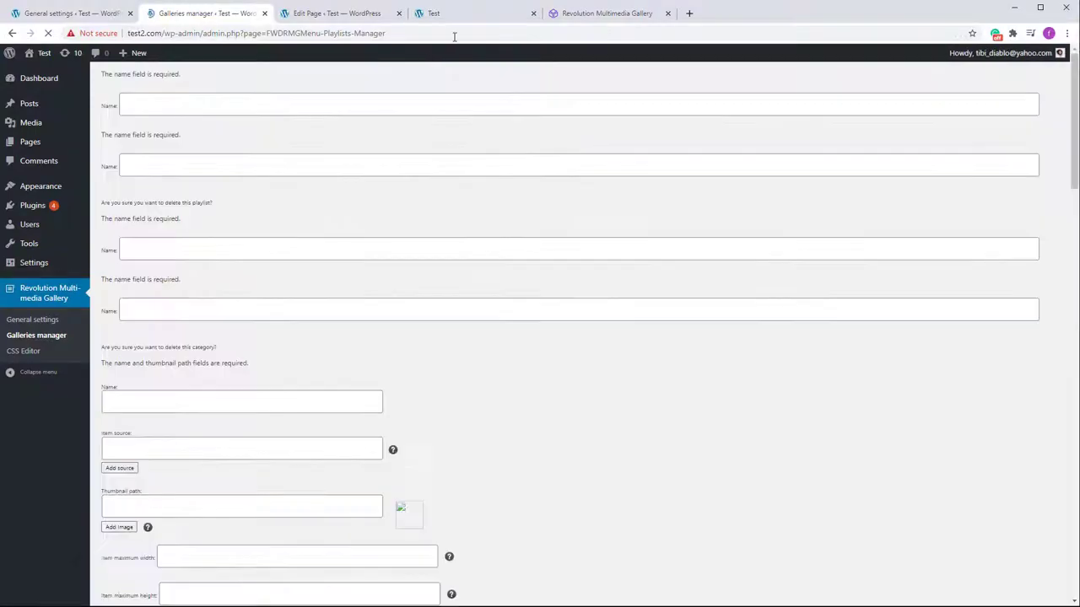
# - Reload the preview, dismiss the private video overlay, and view the YouTube and beach video items
pyautogui.click(439, 13)
pyautogui.press('F5')
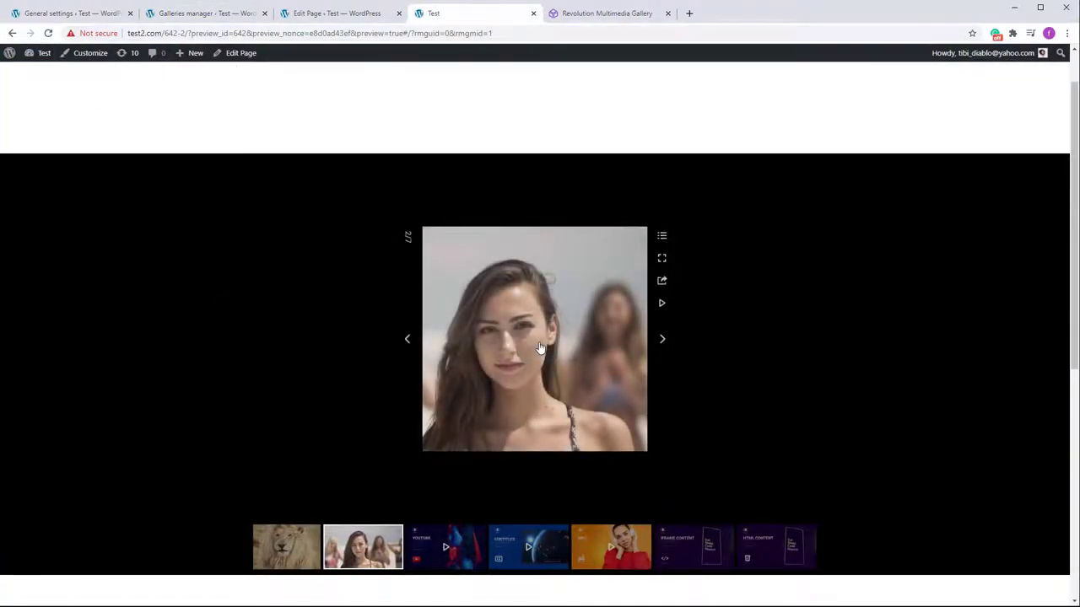
pyautogui.click(625, 250)
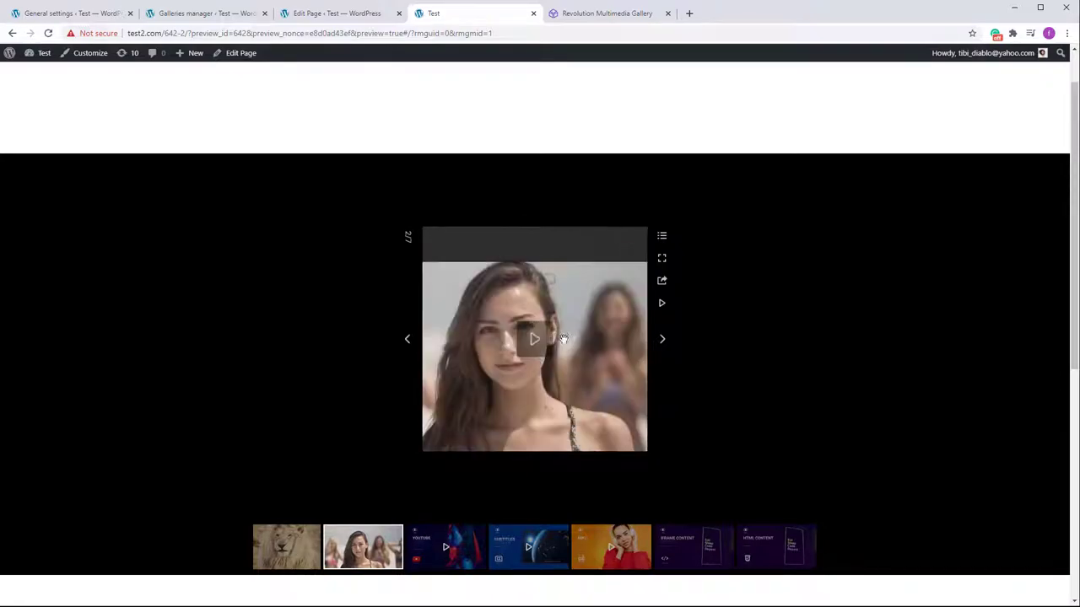
pyautogui.click(480, 528)
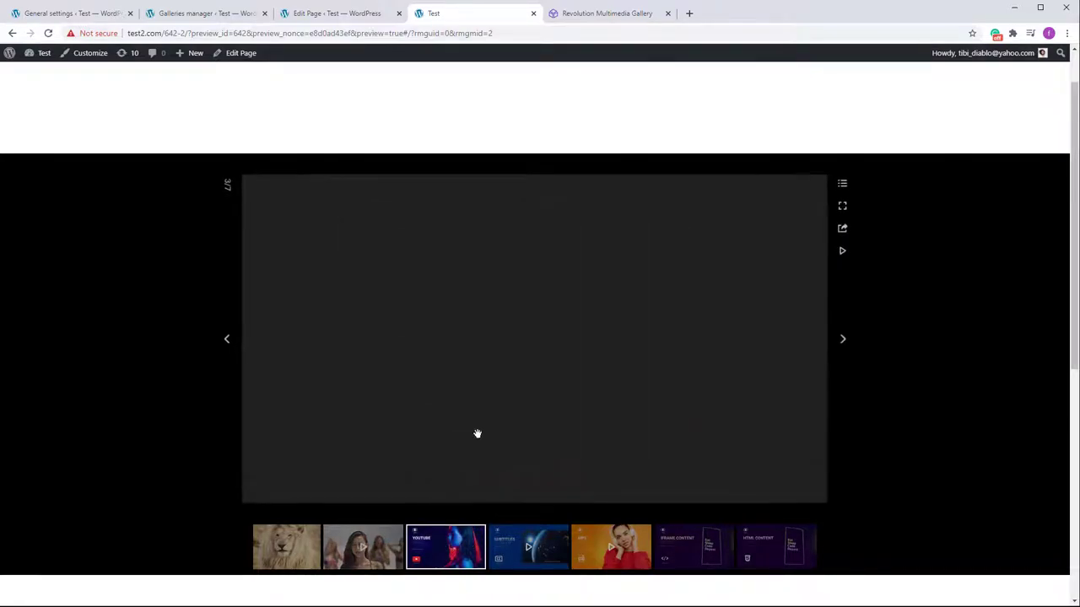
pyautogui.click(380, 553)
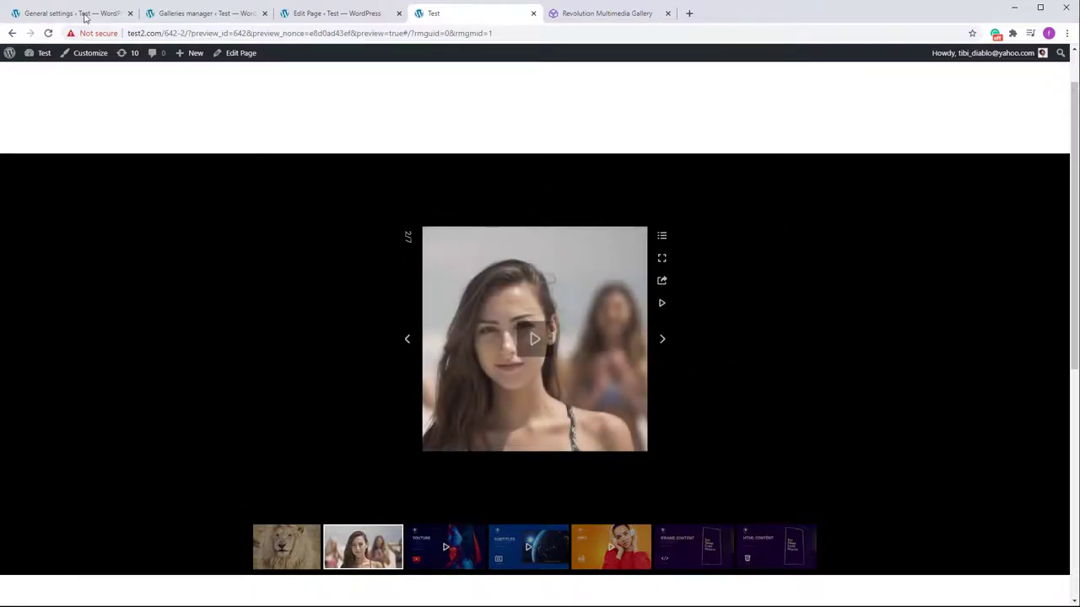
pyautogui.click(81, 13)
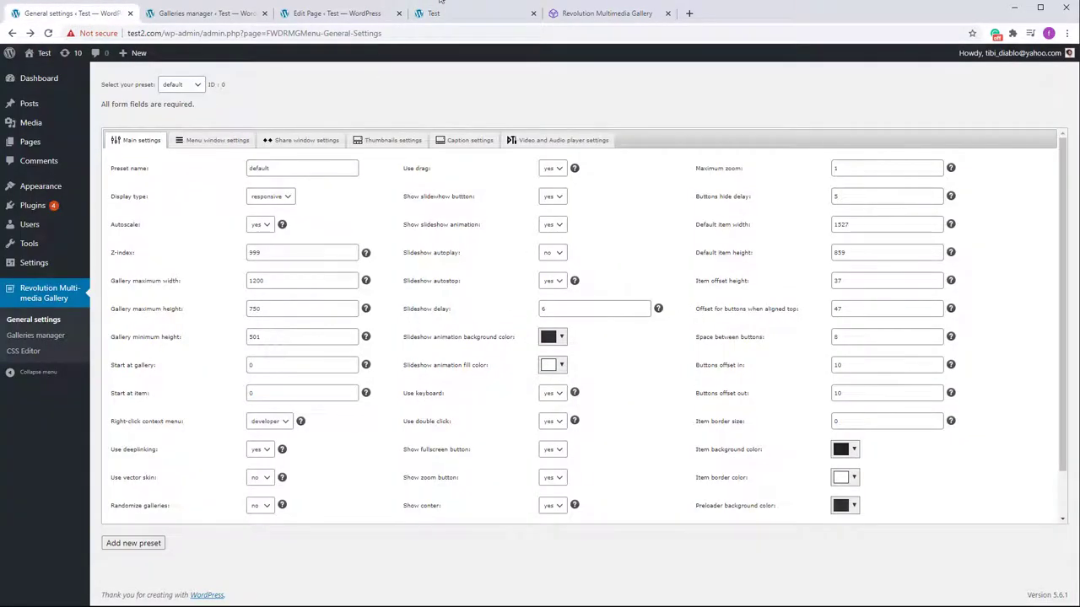
pyautogui.click(447, 13)
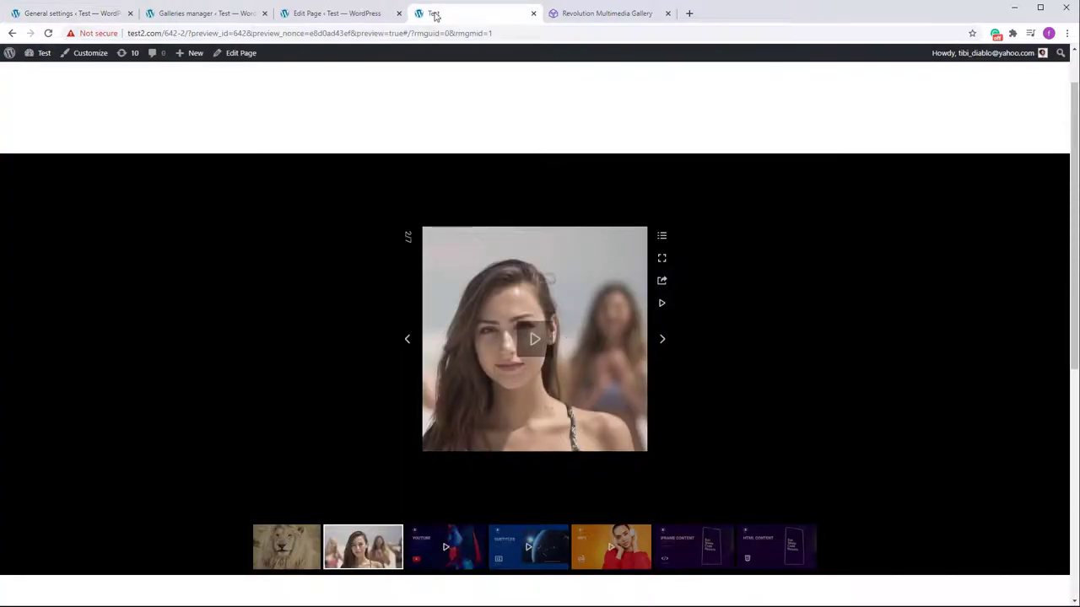
pyautogui.click(64, 14)
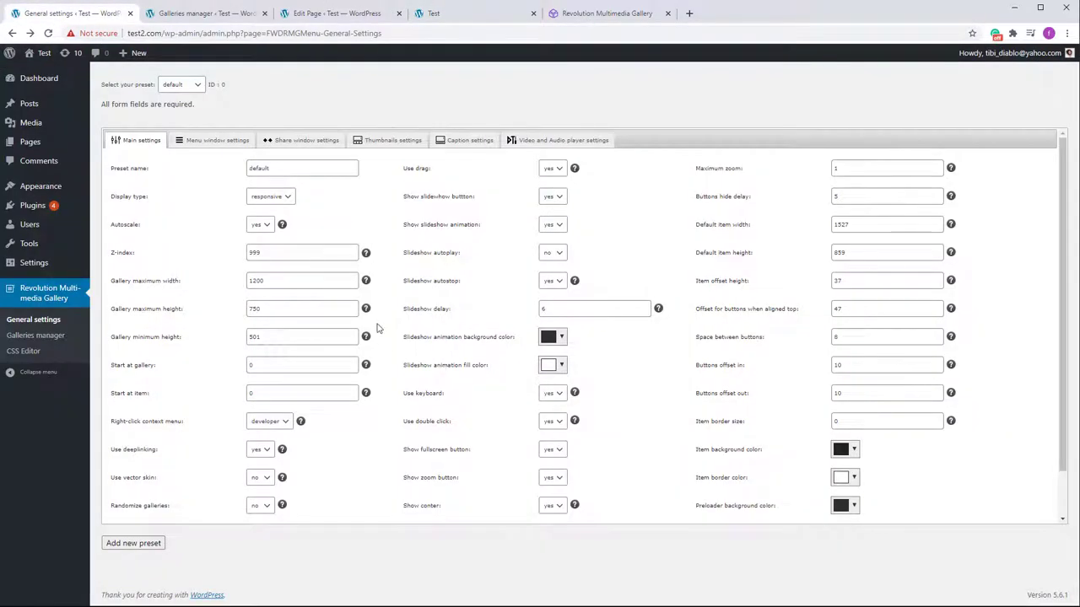
# - Load 'my preset', set its display type to fullscreen, and save
pyautogui.click(283, 197)
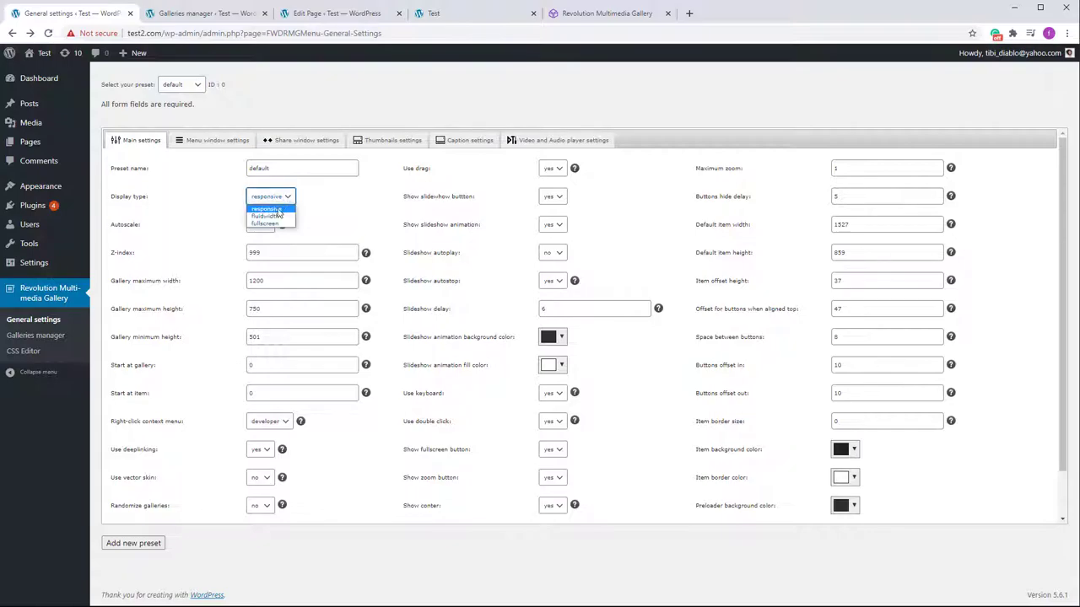
pyautogui.click(266, 238)
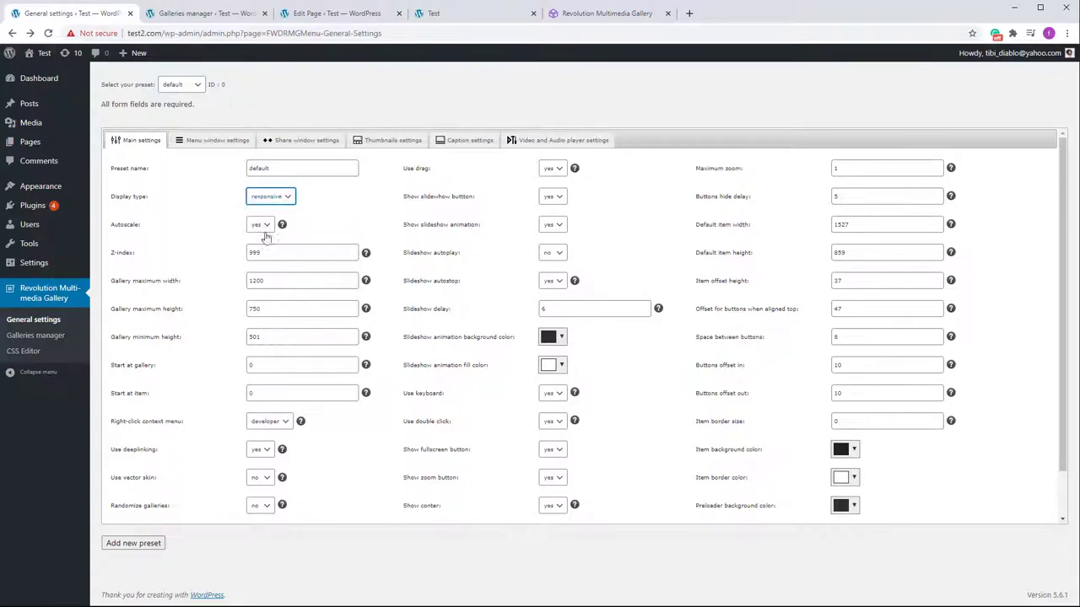
pyautogui.click(194, 87)
pyautogui.click(184, 86)
pyautogui.click(184, 86)
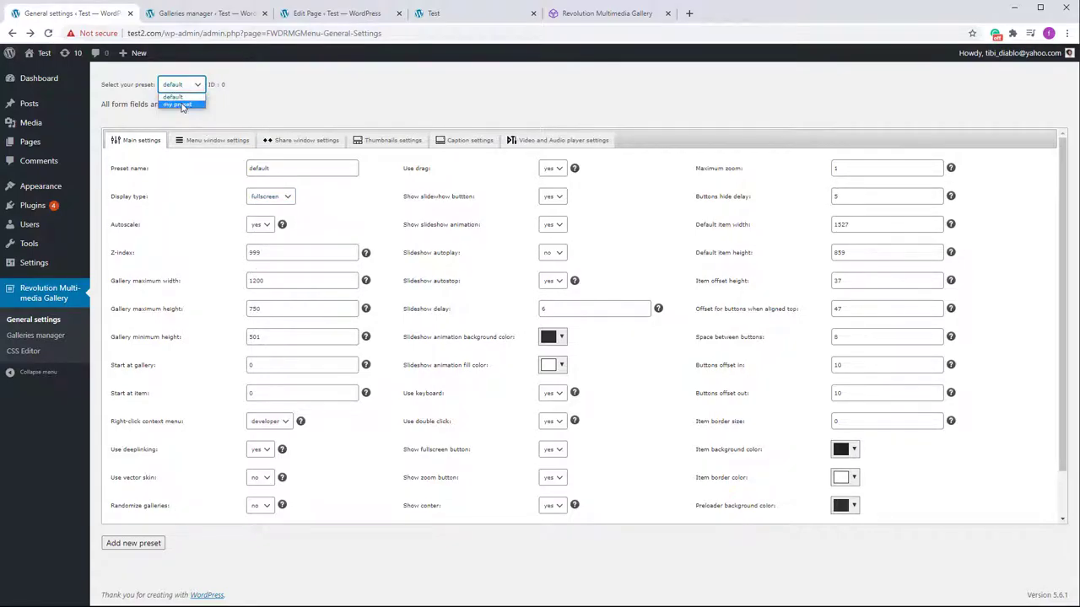
pyautogui.click(182, 104)
pyautogui.click(280, 197)
pyautogui.click(265, 226)
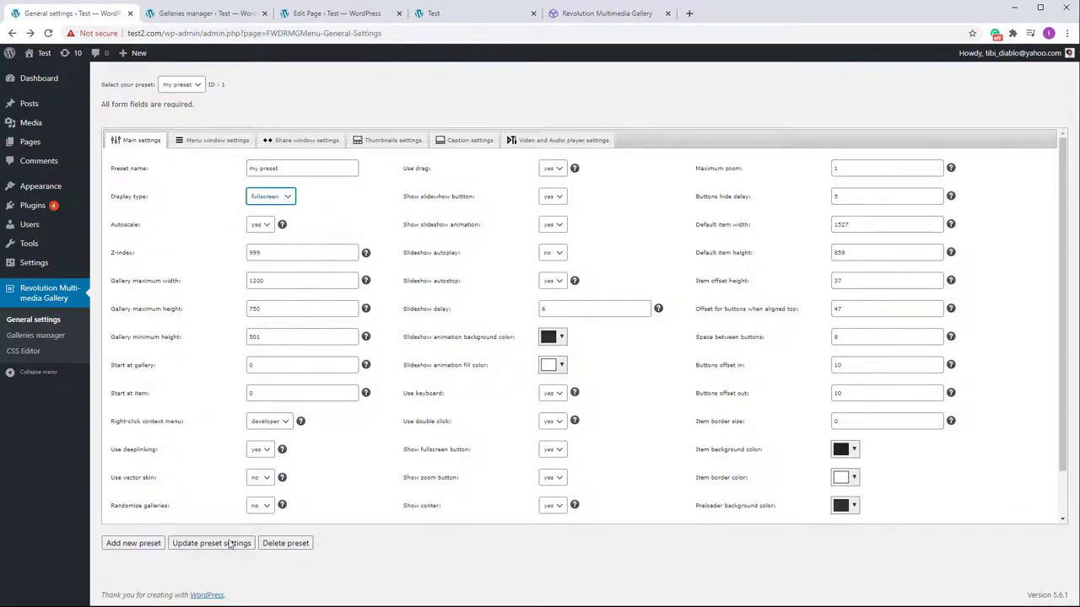
pyautogui.click(211, 543)
# - Preview the fullscreen gallery, then change the preset's display type back to fluidwidth and save
pyautogui.click(430, 14)
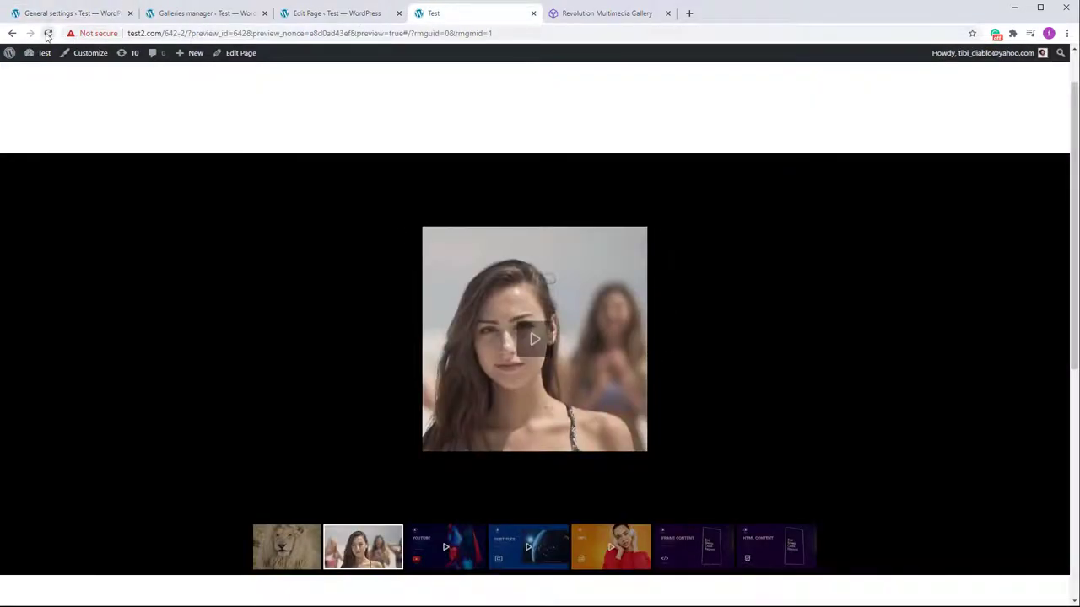
pyautogui.click(48, 33)
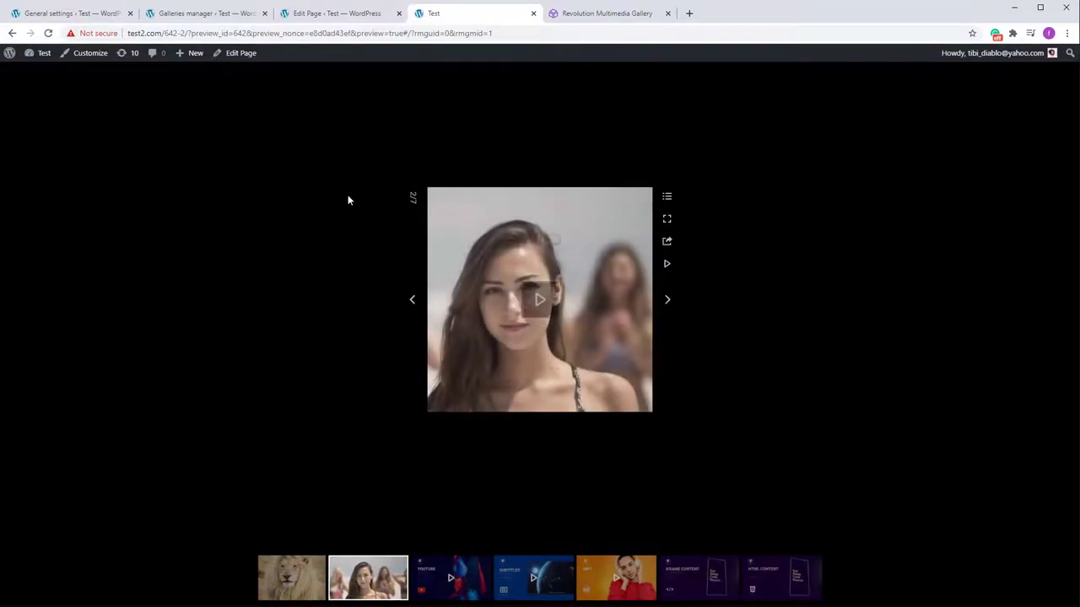
pyautogui.click(198, 13)
pyautogui.click(59, 14)
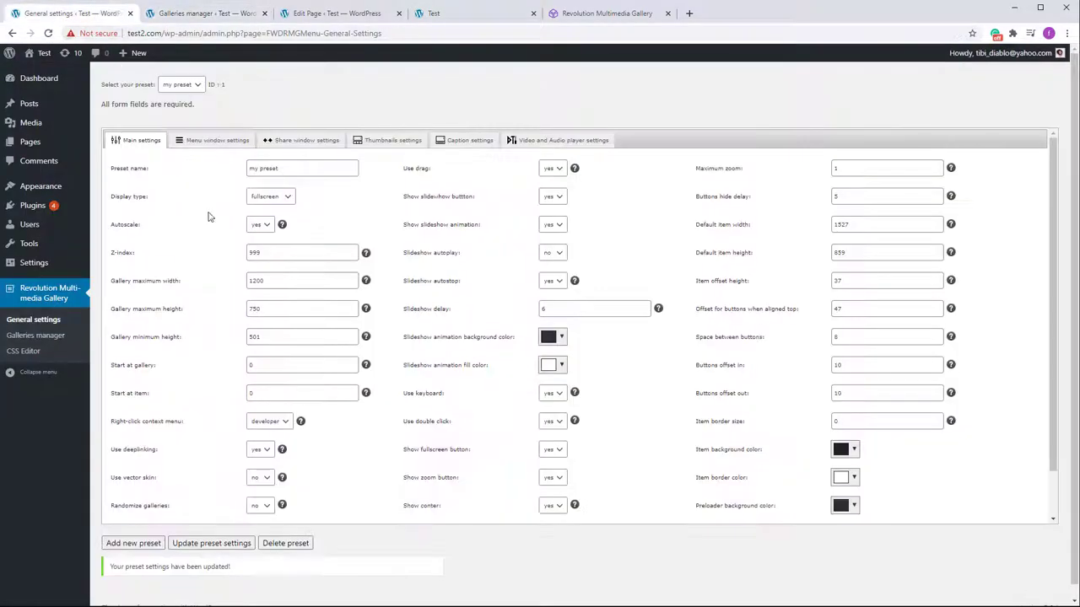
pyautogui.click(270, 196)
pyautogui.click(263, 210)
pyautogui.click(215, 543)
# - Review the Start at gallery and Start at item values and compare with the preview
pyautogui.scroll(-3, 186, 308)
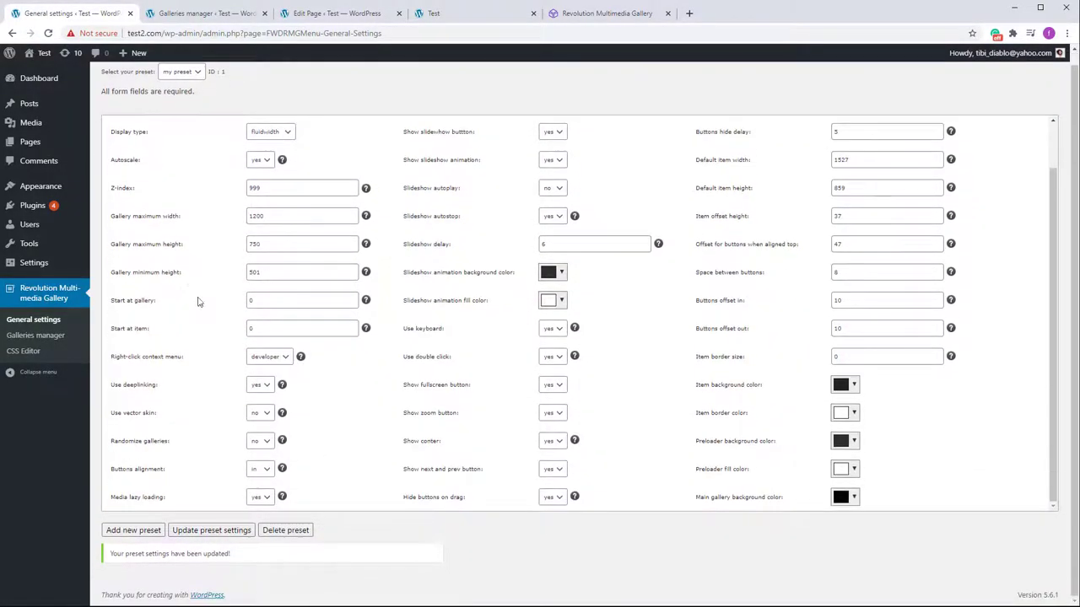
pyautogui.click(258, 302)
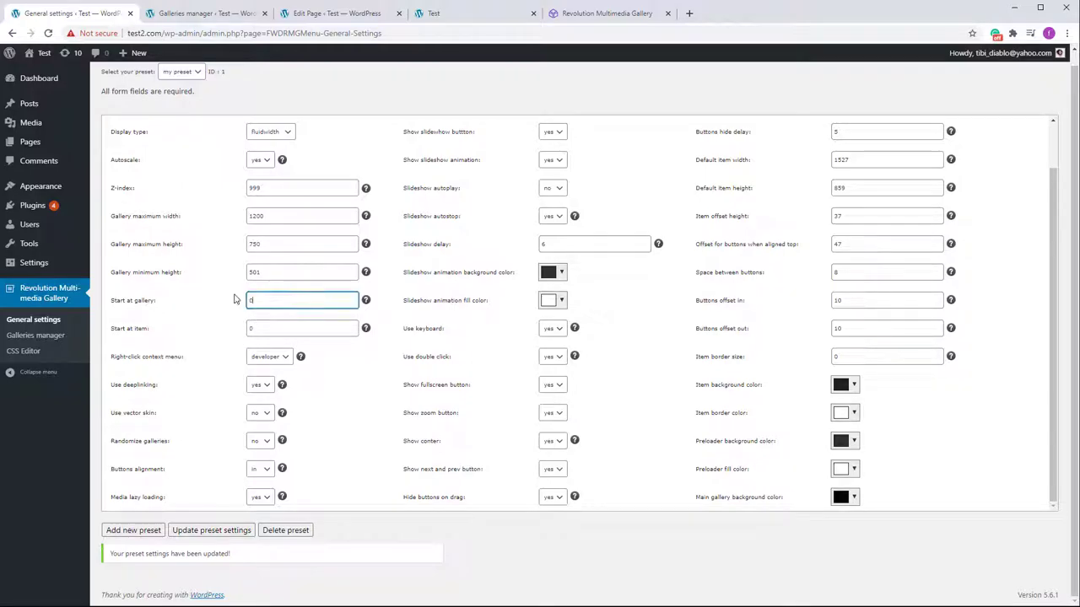
pyautogui.click(280, 326)
pyautogui.click(200, 367)
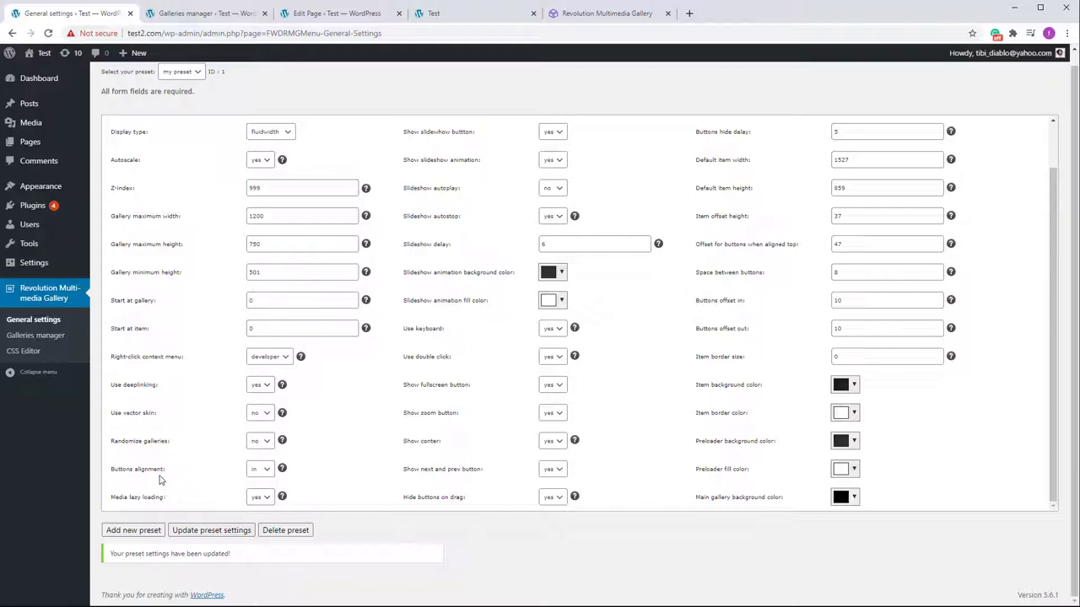
pyautogui.click(460, 18)
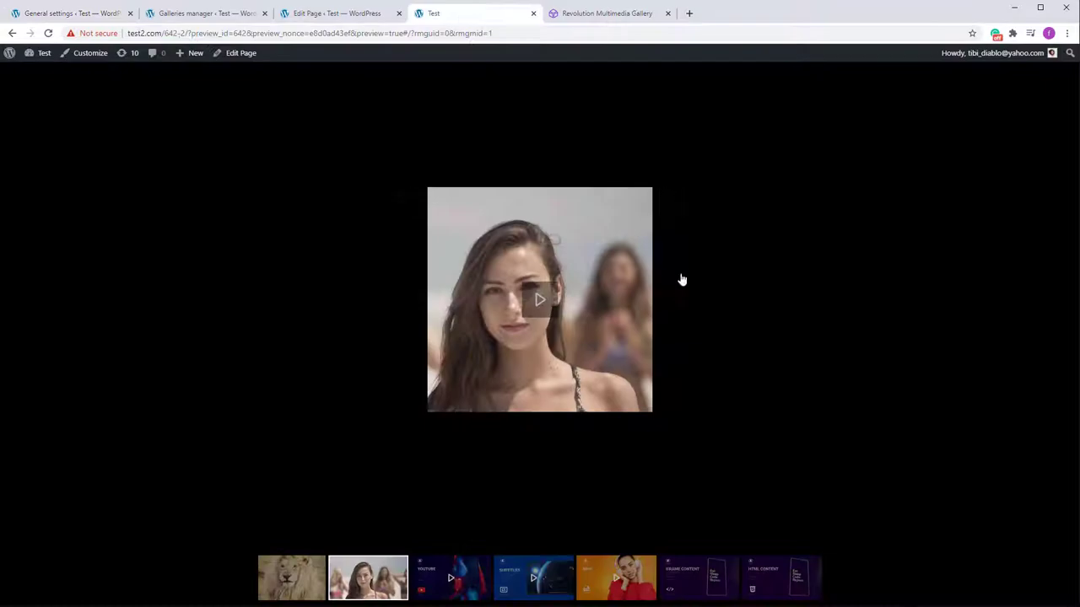
pyautogui.moveTo(650, 308)
pyautogui.click(65, 15)
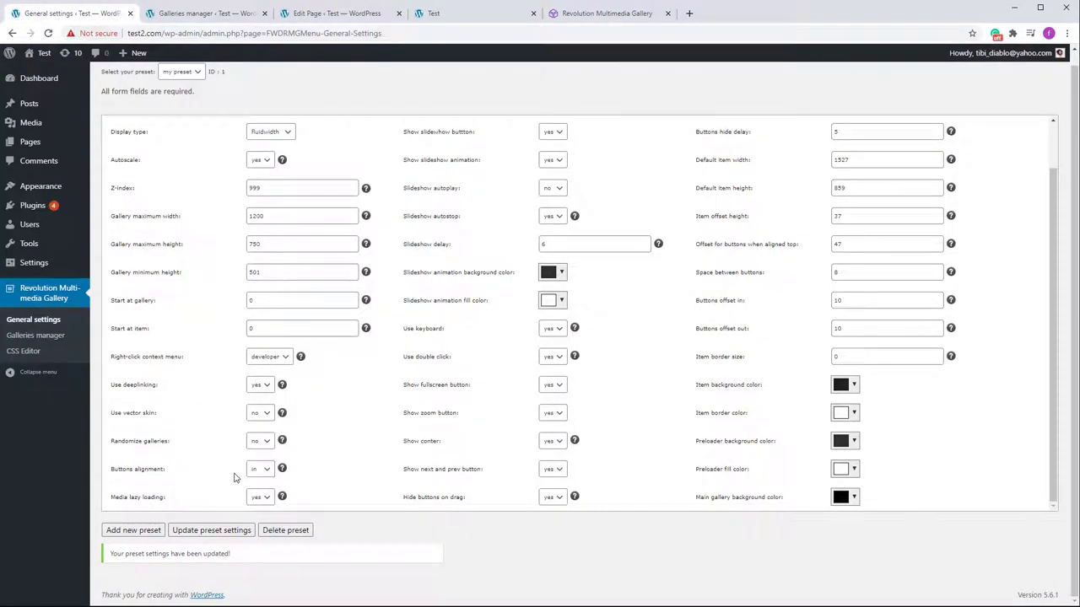
# - Set Buttons alignment to out, save the preset, and check it on the reloaded preview
pyautogui.click(259, 469)
pyautogui.click(258, 497)
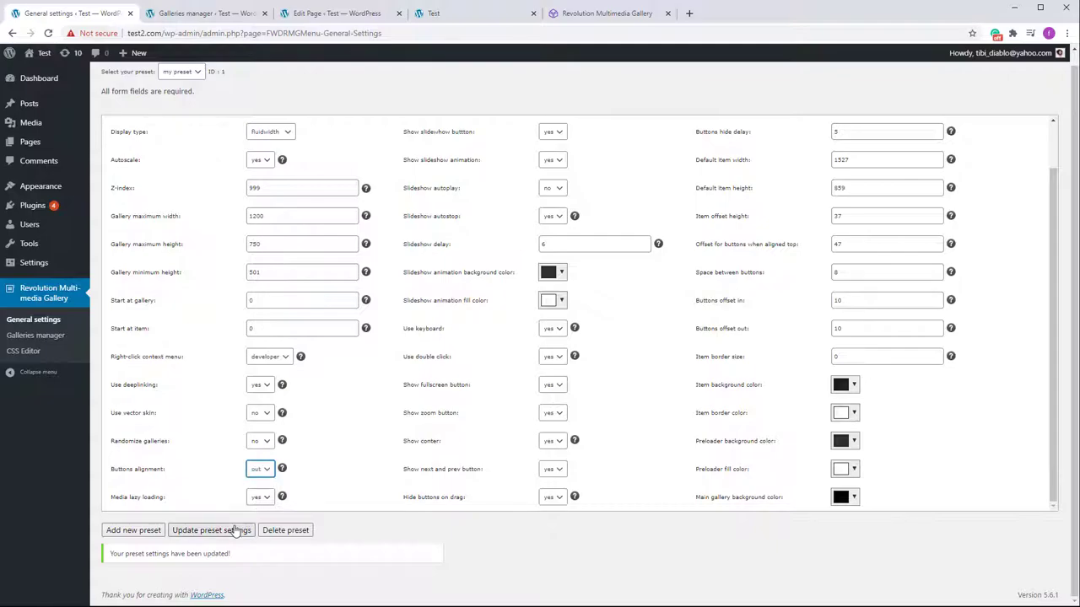
pyautogui.click(238, 530)
pyautogui.click(455, 13)
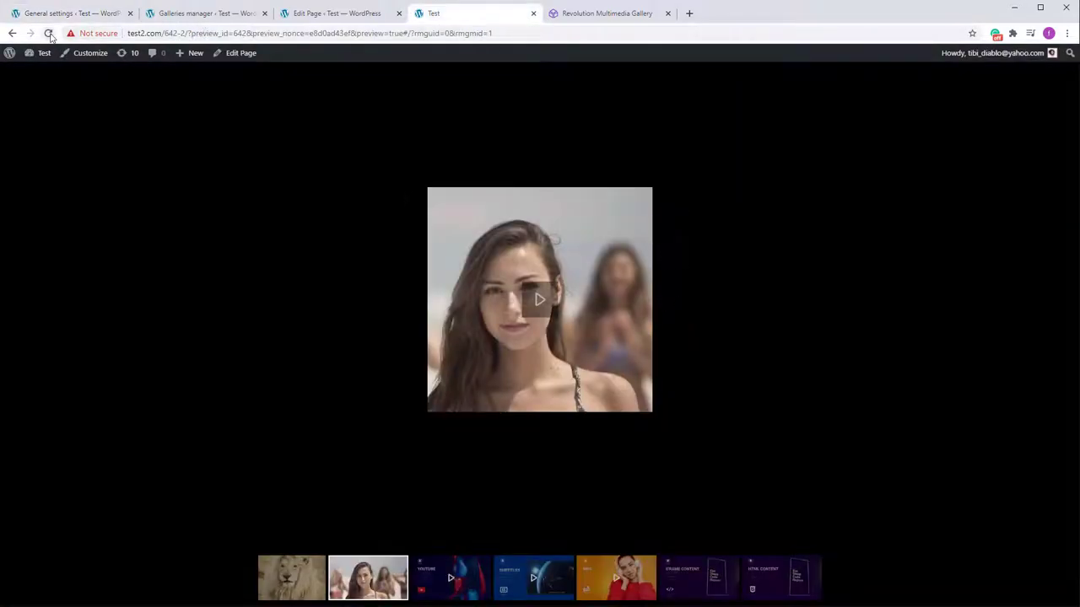
pyautogui.click(49, 34)
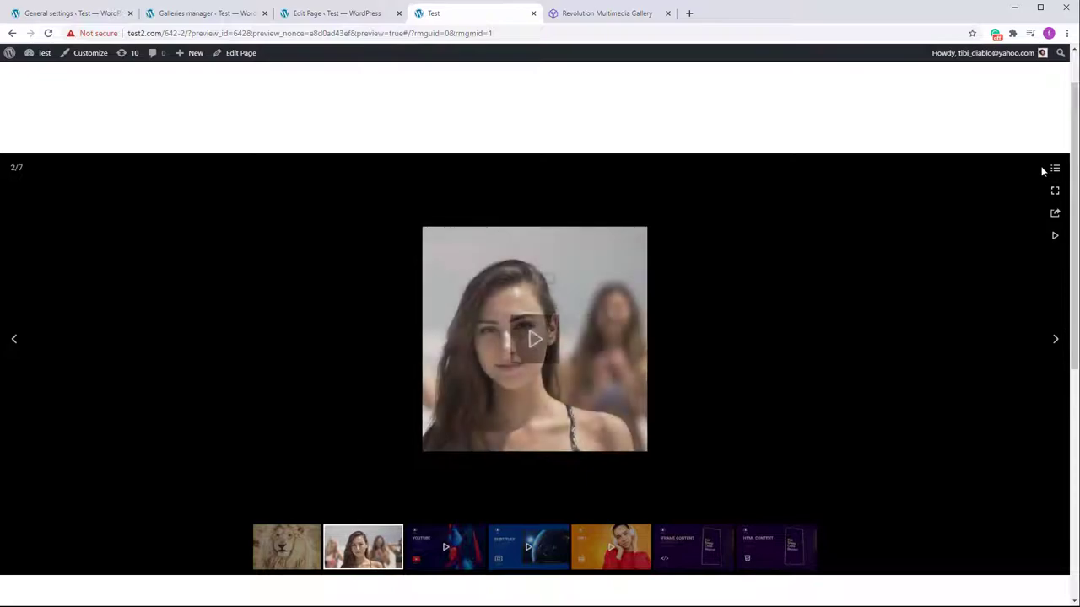
pyautogui.moveTo(607, 341); pyautogui.dragTo(296, 383)
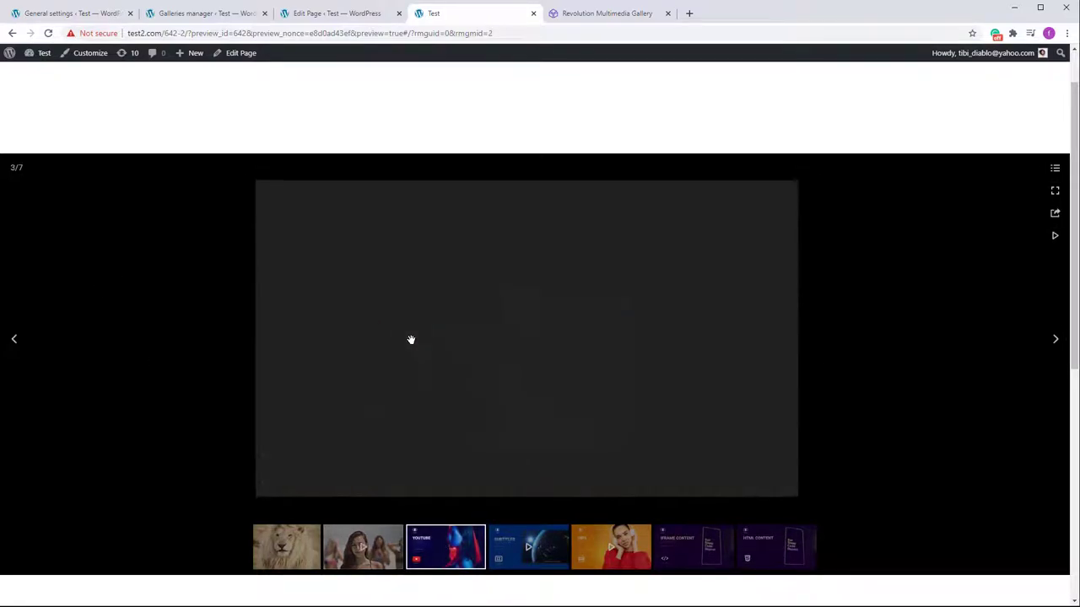
pyautogui.click(100, 14)
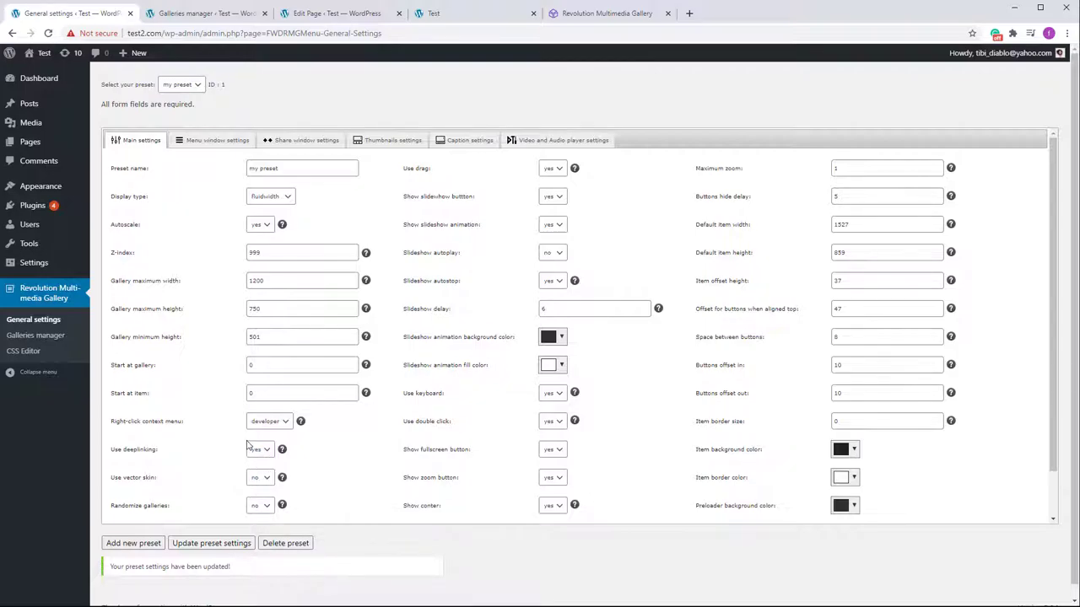
pyautogui.scroll(-3, 247, 444)
# - Set Buttons alignment to top, save the preset, and check the preview
pyautogui.click(259, 469)
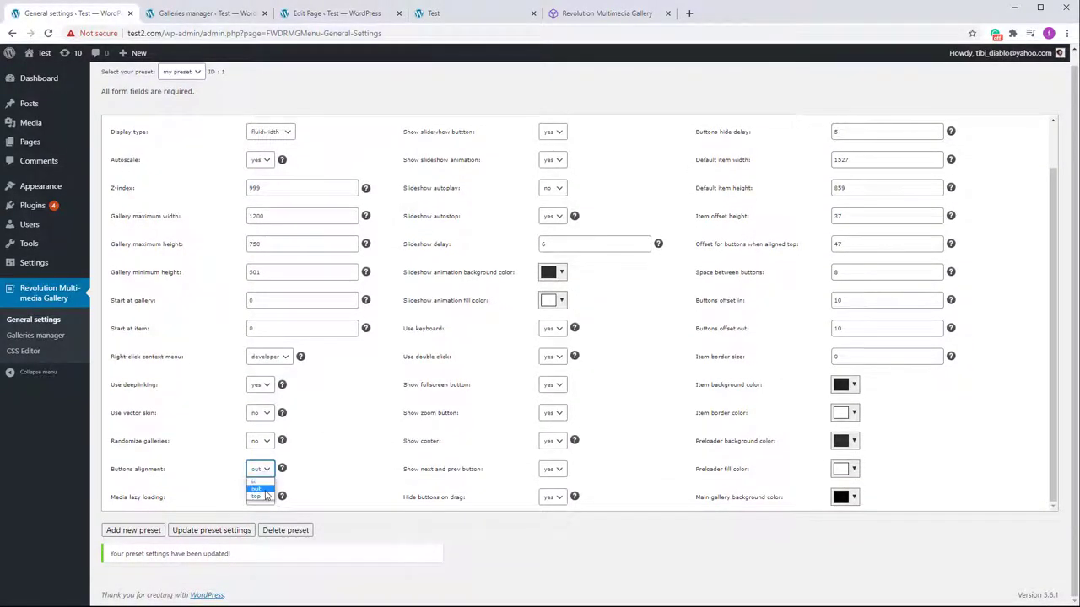
pyautogui.click(263, 495)
pyautogui.click(211, 530)
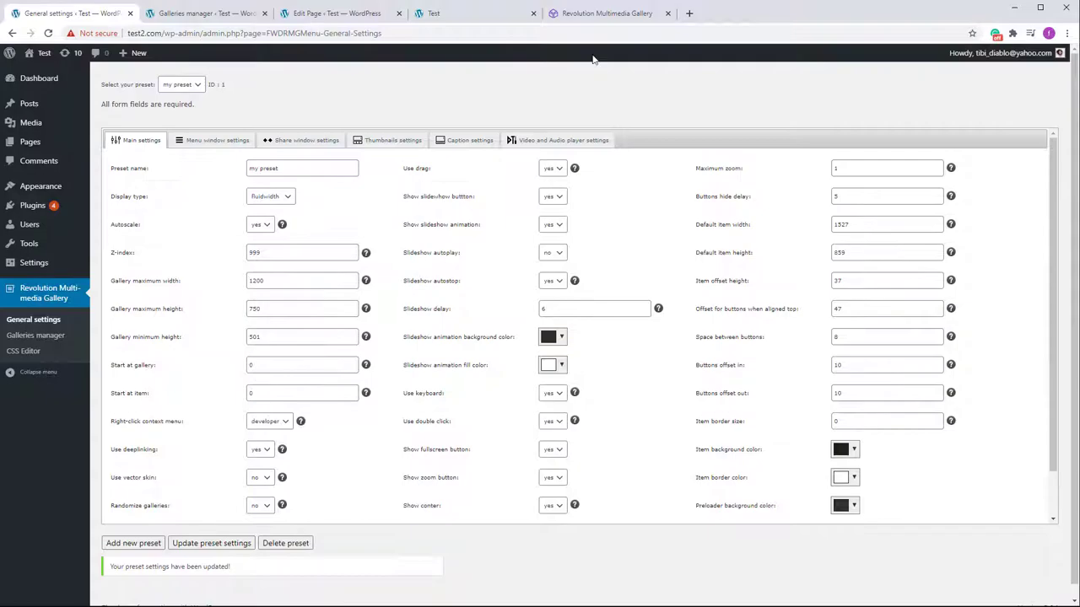
pyautogui.click(453, 13)
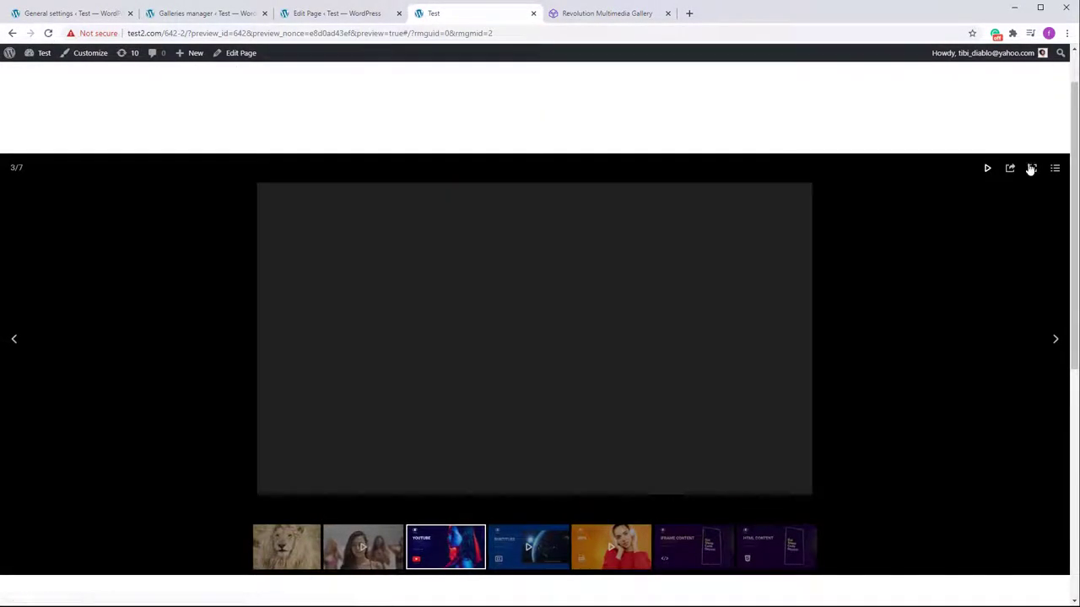
pyautogui.click(170, 19)
pyautogui.click(84, 16)
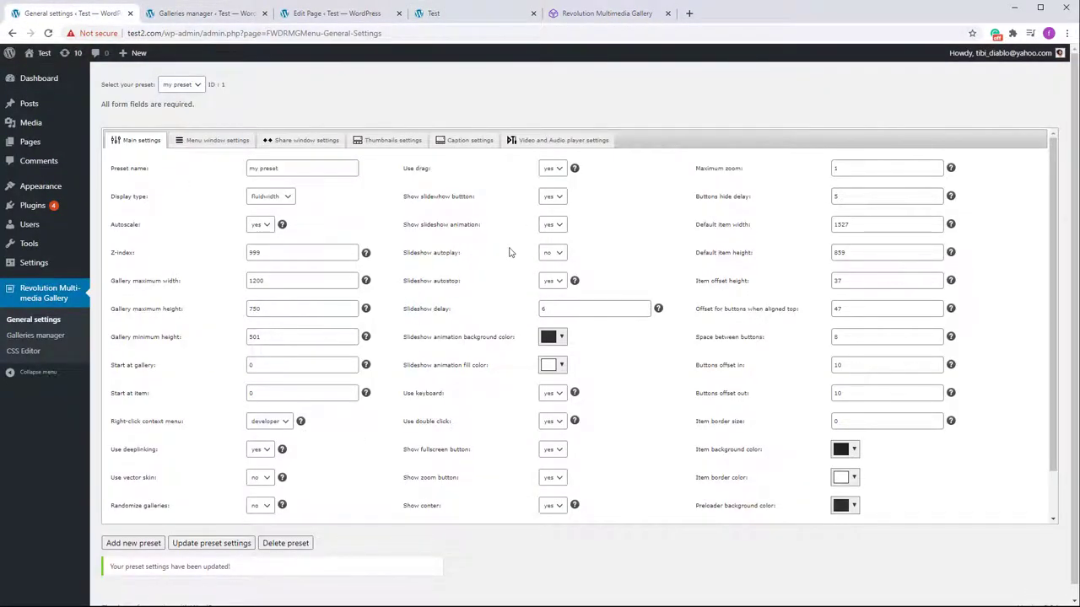
# - Turn Slideshow autoplay to yes, save the preset, and reload the preview
pyautogui.click(555, 257)
pyautogui.click(550, 267)
pyautogui.click(223, 543)
pyautogui.click(456, 14)
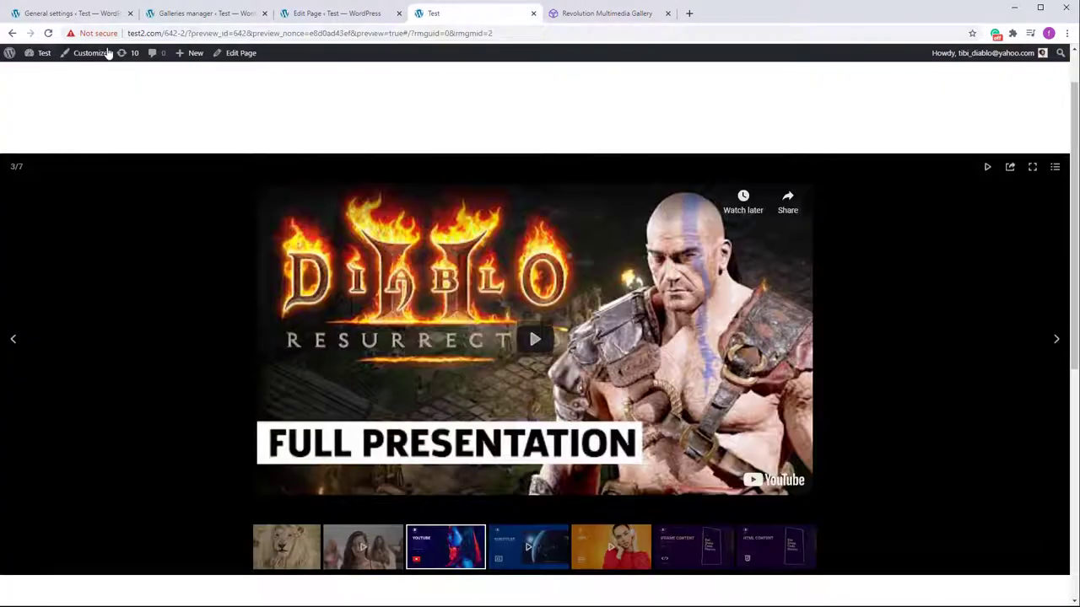
pyautogui.click(49, 32)
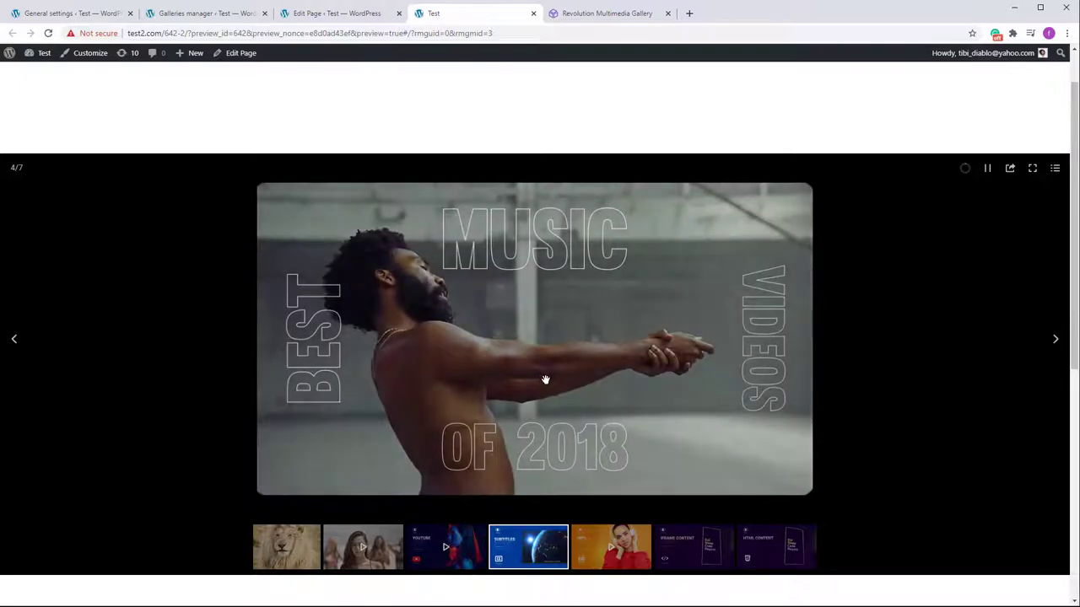
# - Play the fourth-slide video, mute it, and scrub through its scenes
pyautogui.click(544, 380)
pyautogui.moveTo(331, 489); pyautogui.dragTo(392, 489)
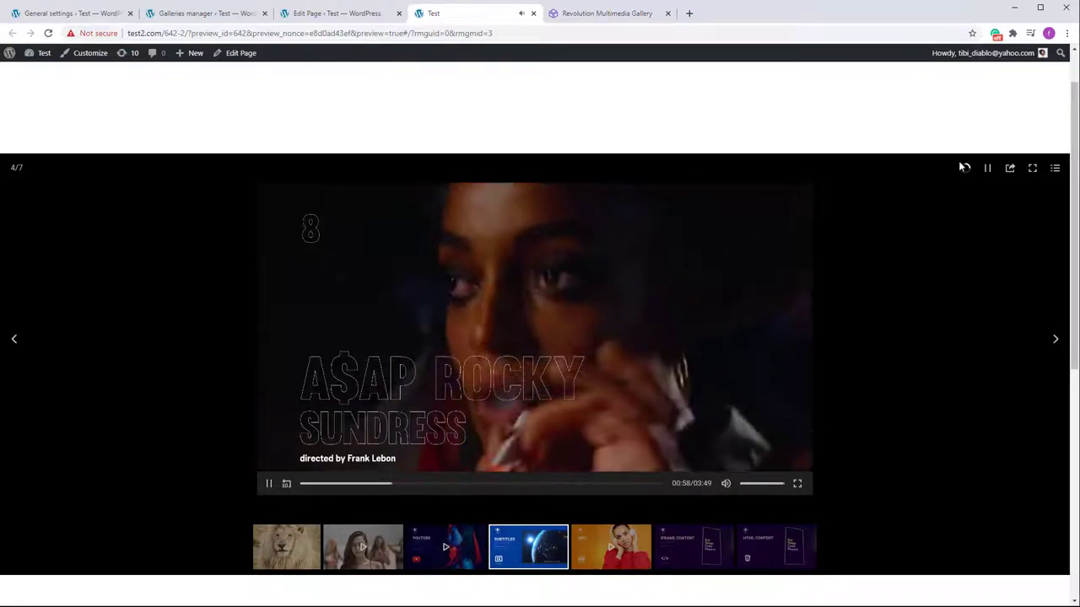
pyautogui.click(724, 483)
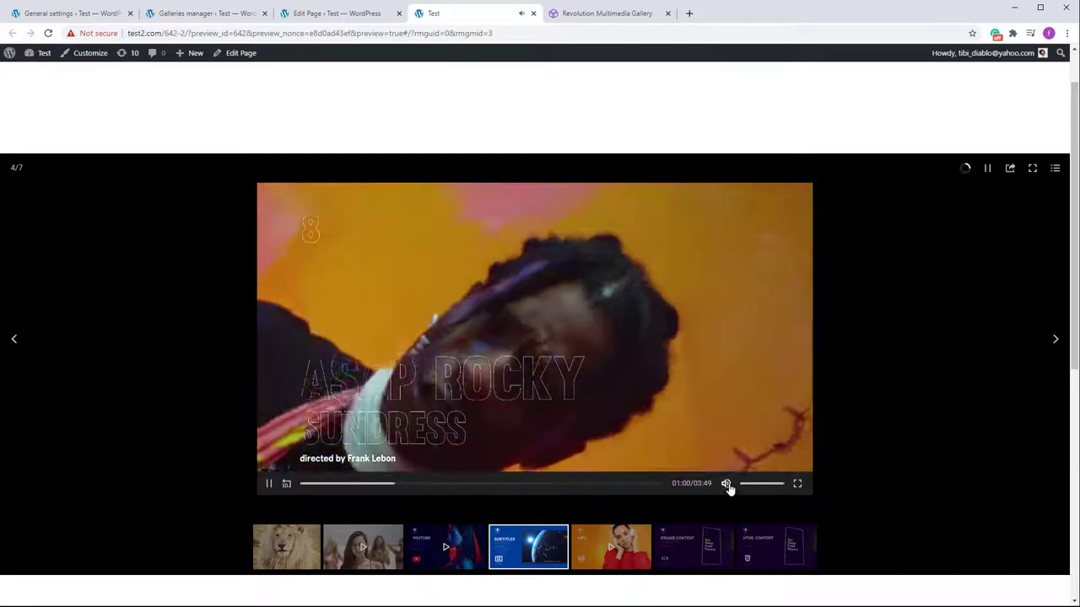
pyautogui.moveTo(379, 484); pyautogui.dragTo(495, 486)
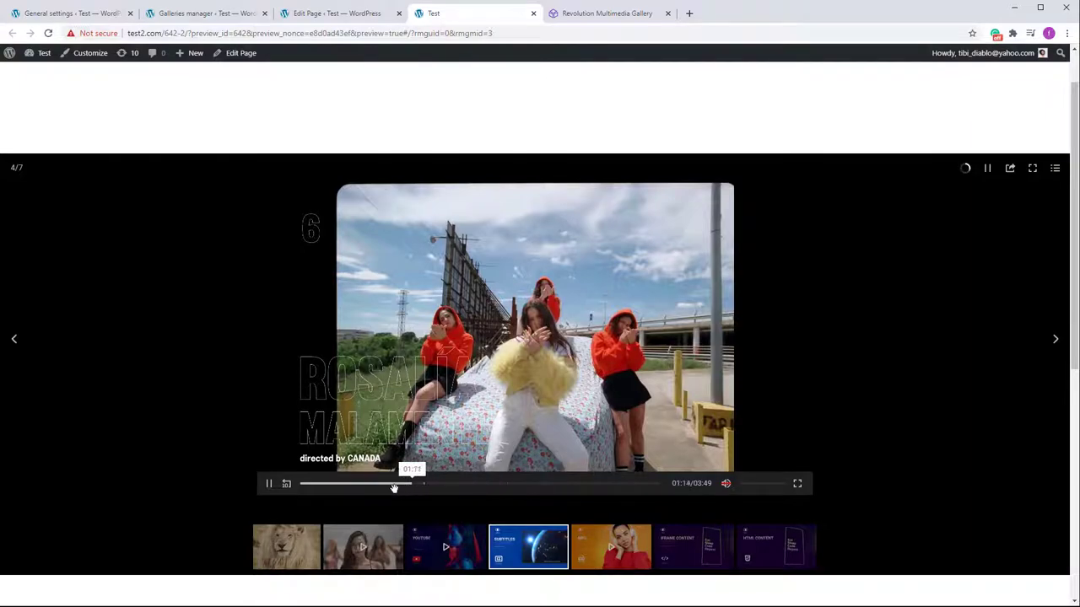
pyautogui.moveTo(394, 487); pyautogui.dragTo(663, 489)
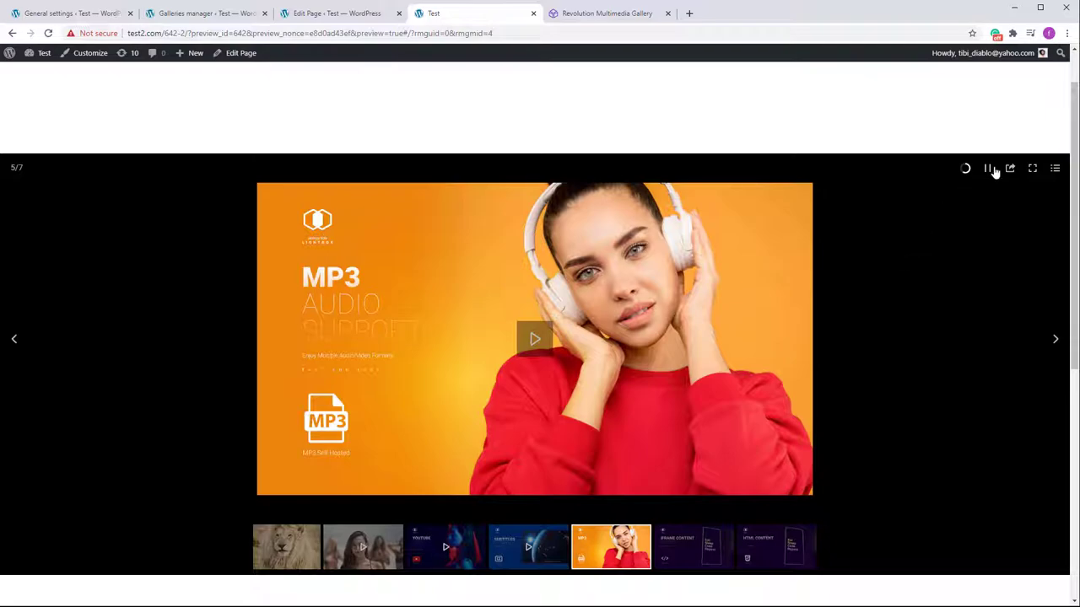
pyautogui.click(207, 13)
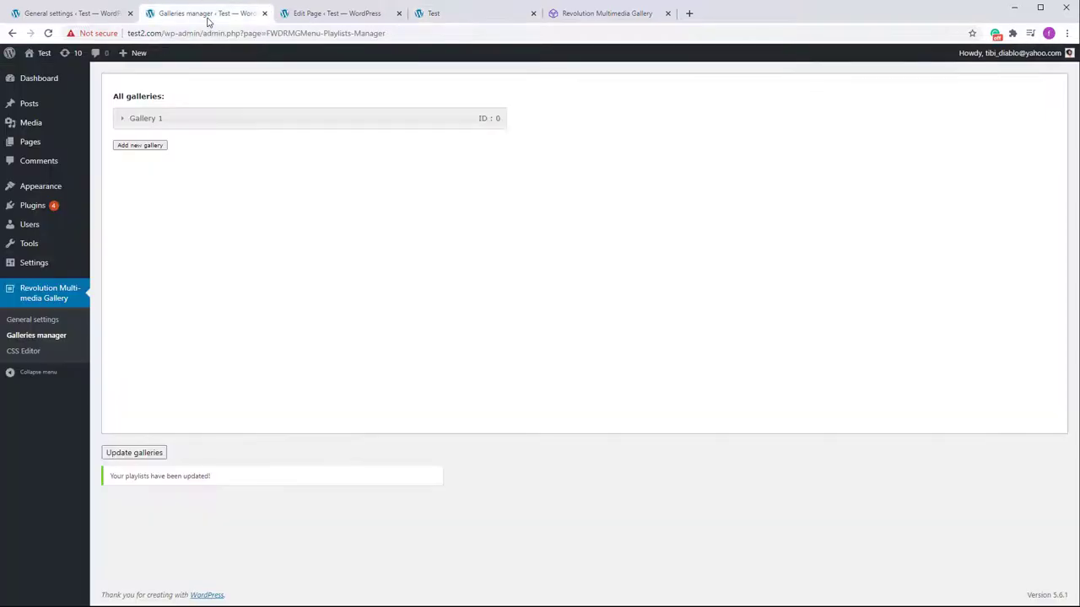
# - Set Slideshow autoplay to no and save the preset settings
pyautogui.click(72, 13)
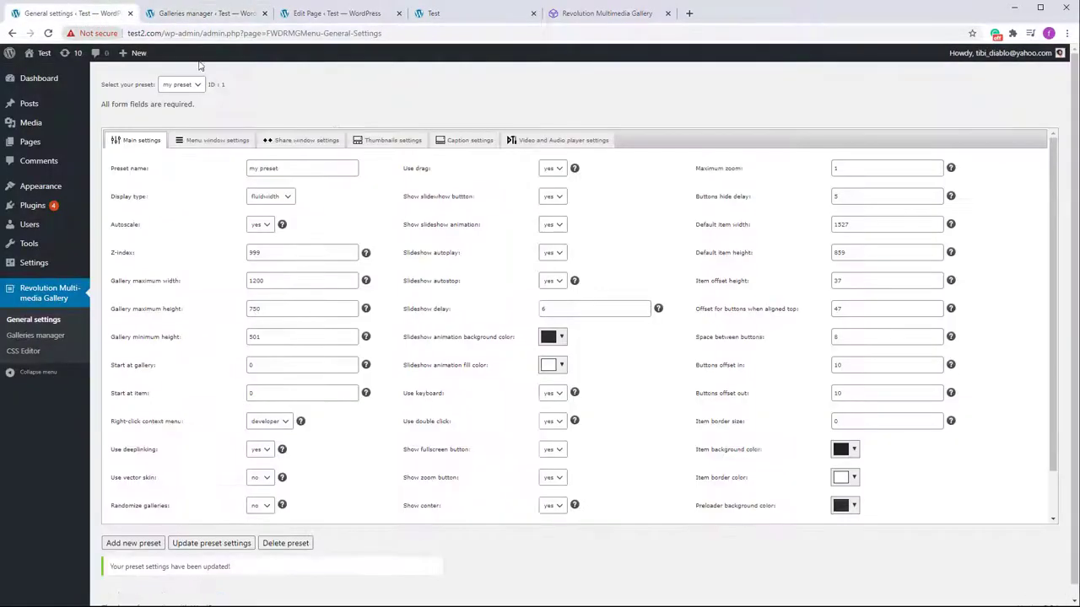
pyautogui.click(550, 253)
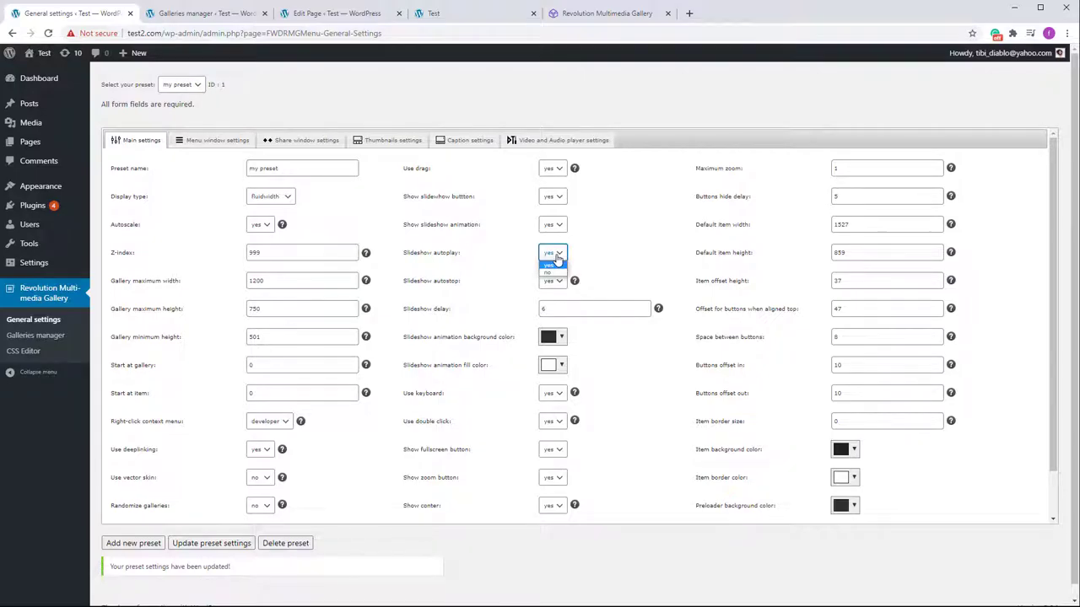
pyautogui.click(548, 277)
pyautogui.click(226, 545)
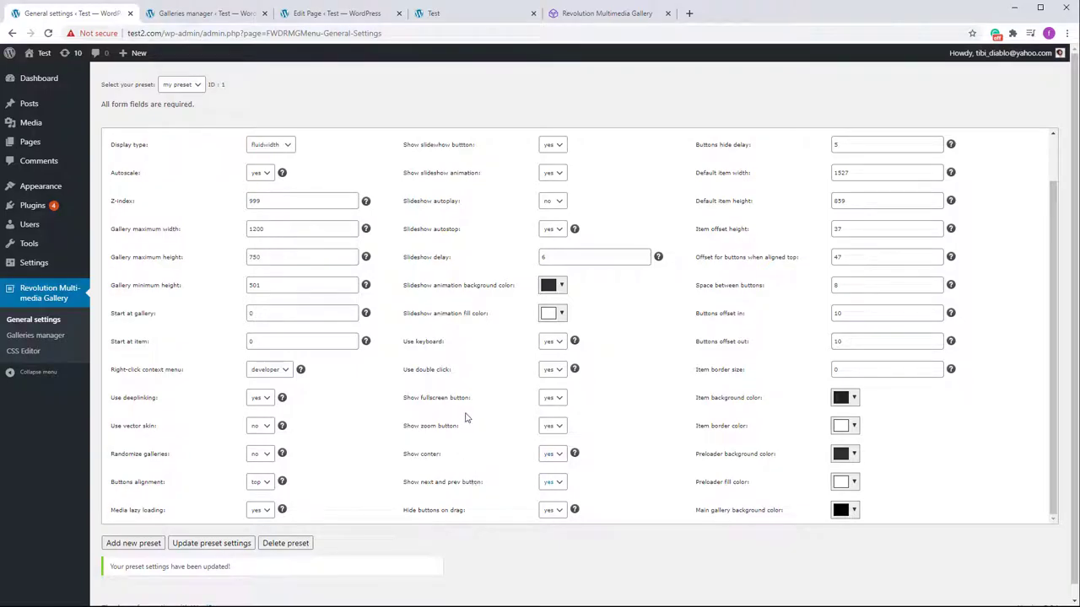
# - Keep Show fullscreen button shown and bring up the Menu window settings
pyautogui.moveTo(470, 404); pyautogui.dragTo(408, 400)
pyautogui.moveTo(576, 371)
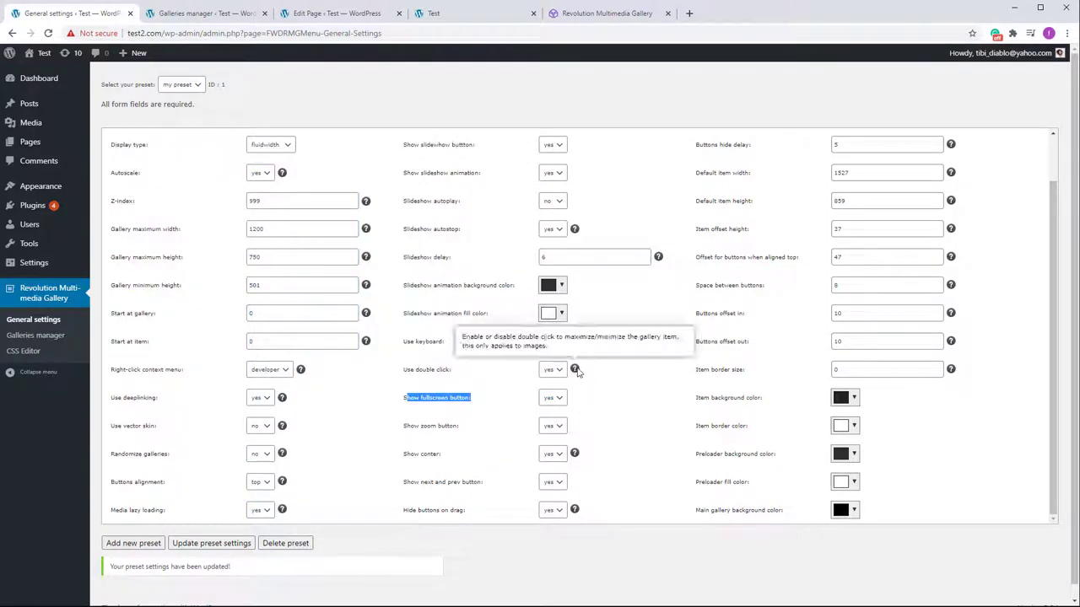
pyautogui.click(501, 414)
pyautogui.click(559, 403)
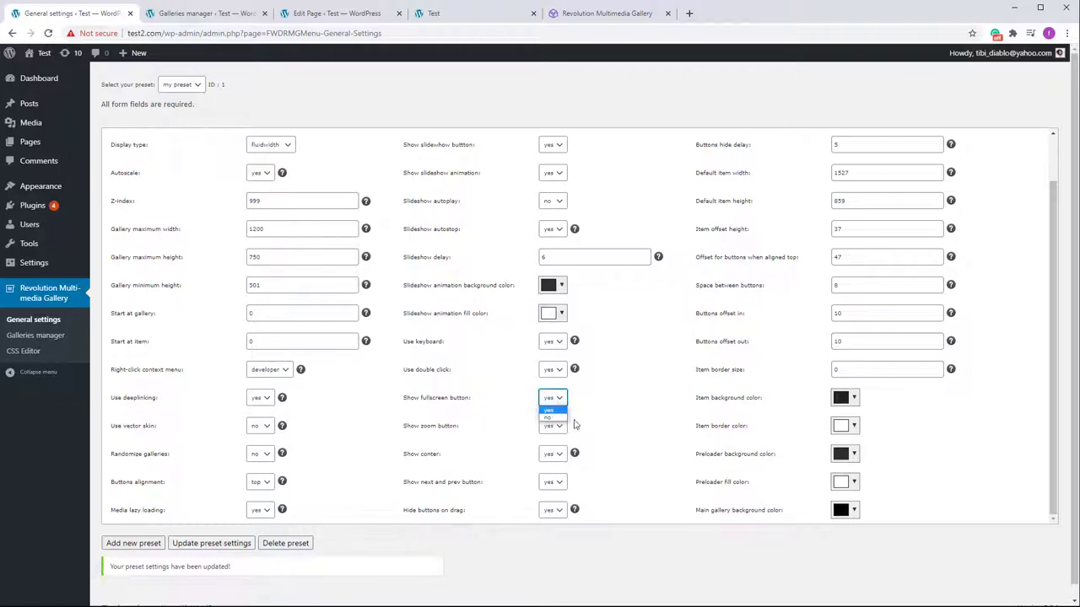
pyautogui.click(601, 462)
pyautogui.moveTo(458, 431); pyautogui.dragTo(621, 436)
pyautogui.click(770, 369)
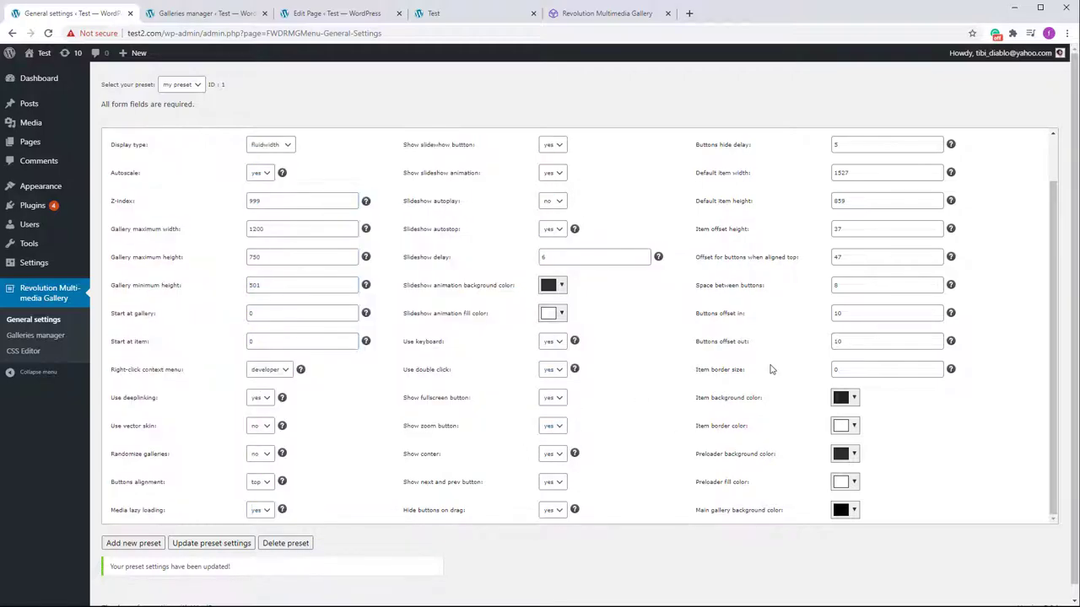
pyautogui.click(224, 141)
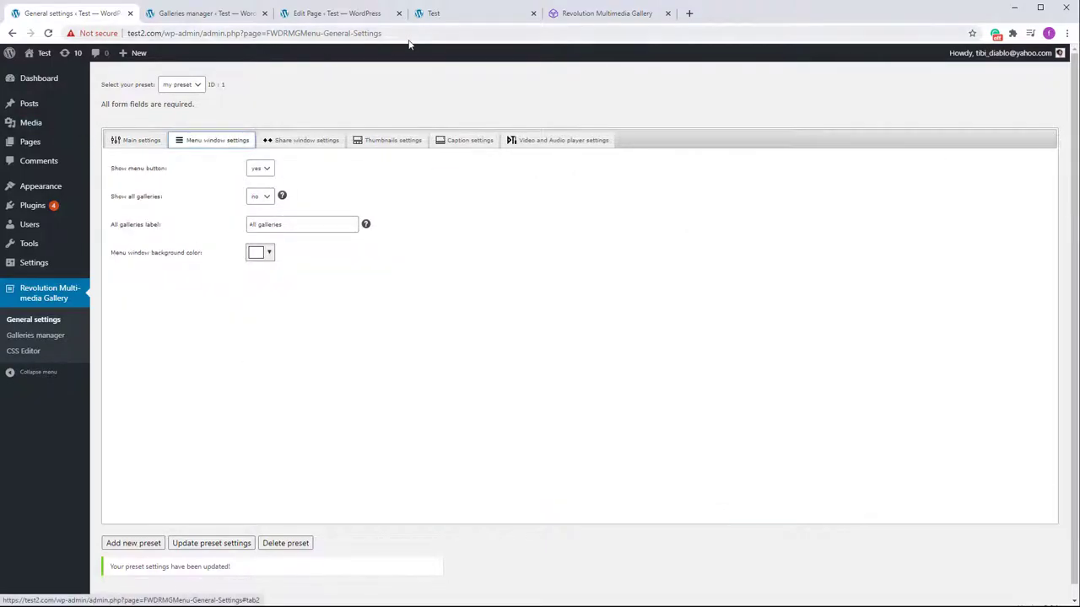
# - Check the preview's galleries list, then turn on Show all galleries and save the preset
pyautogui.click(474, 15)
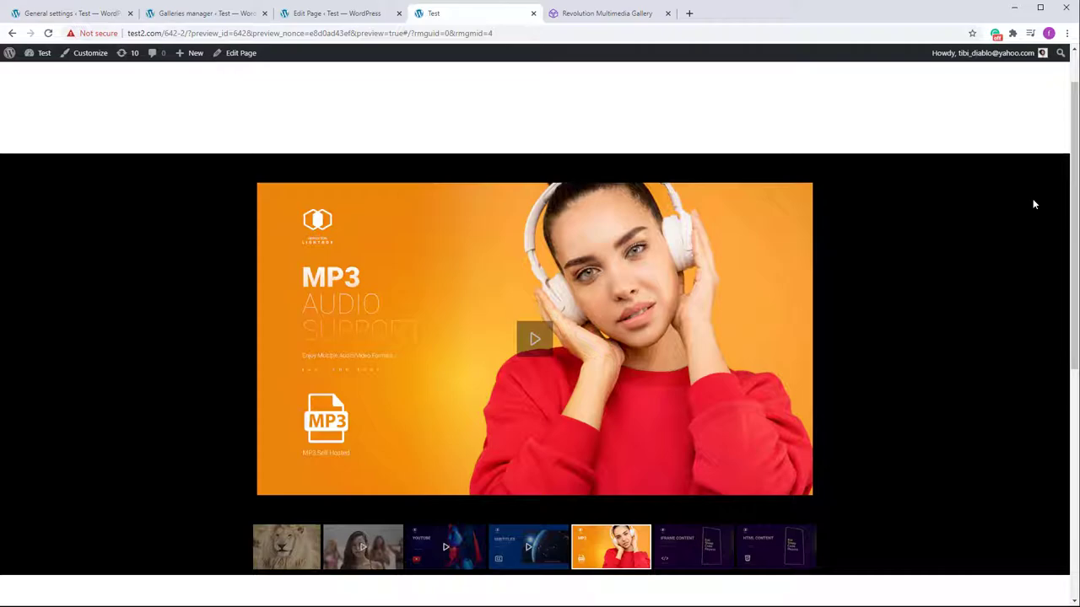
pyautogui.moveTo(1027, 187)
pyautogui.click(1055, 169)
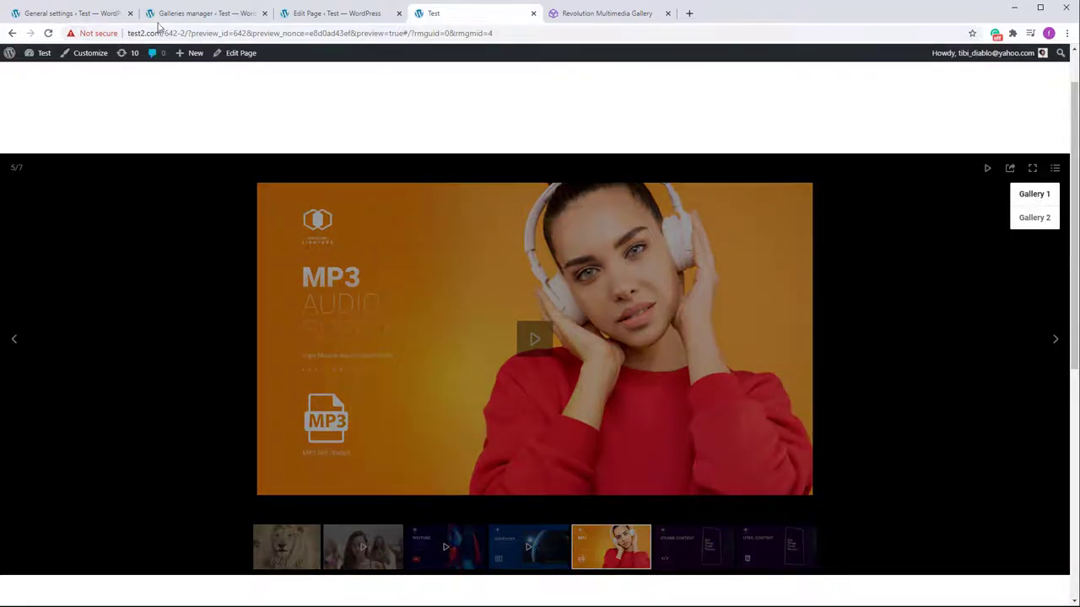
pyautogui.click(84, 15)
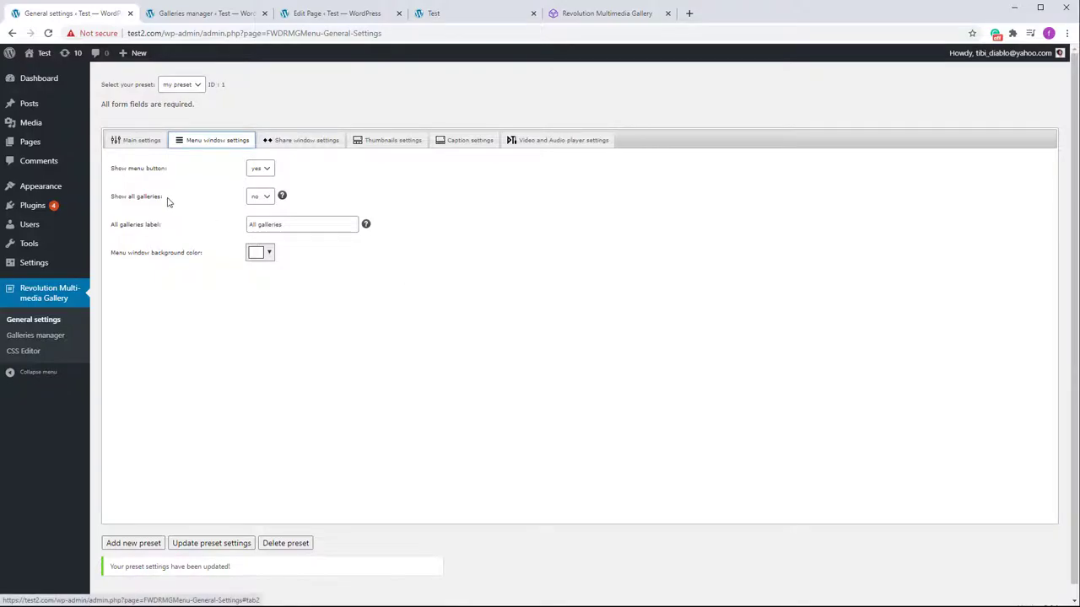
pyautogui.click(259, 197)
pyautogui.click(256, 208)
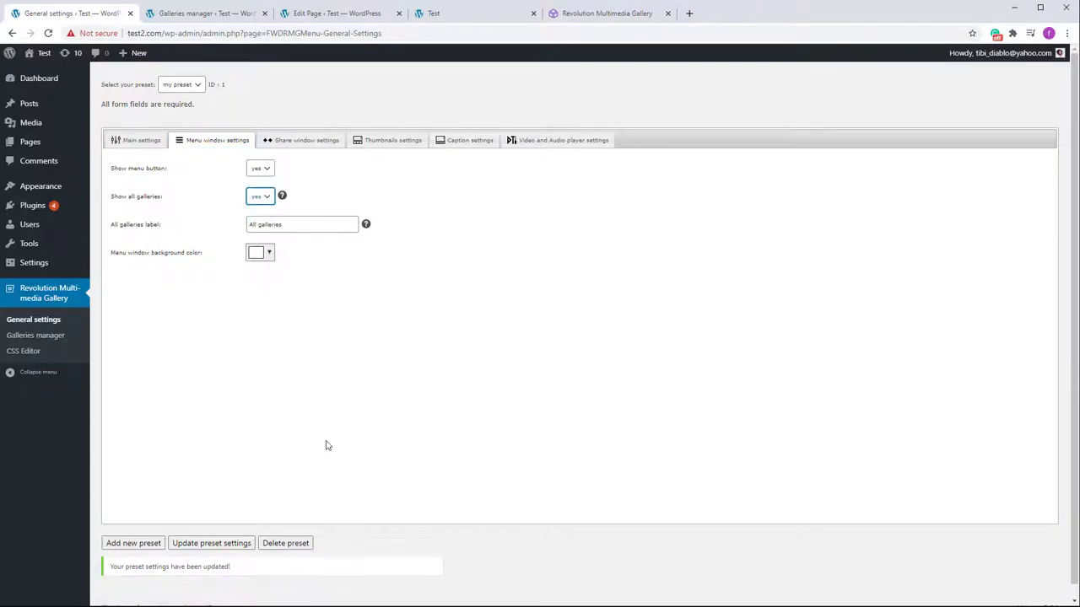
pyautogui.click(226, 543)
# - Replace the All galleries label text and save the new label
pyautogui.tripleClick(302, 227)
pyautogui.press('End')
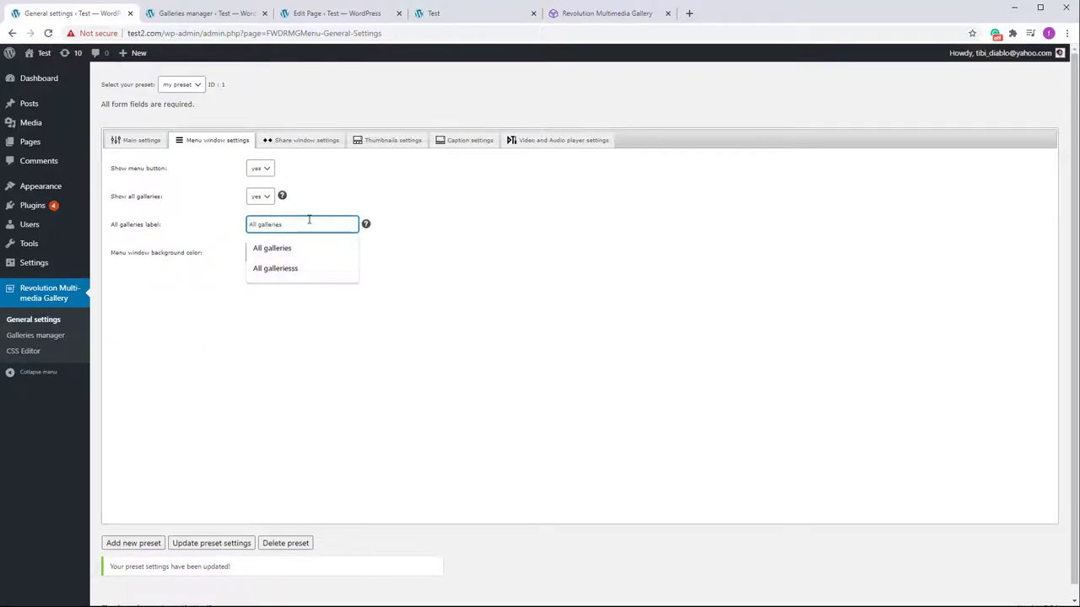
pyautogui.hotkey('ctrl', 'a')
pyautogui.write('M')
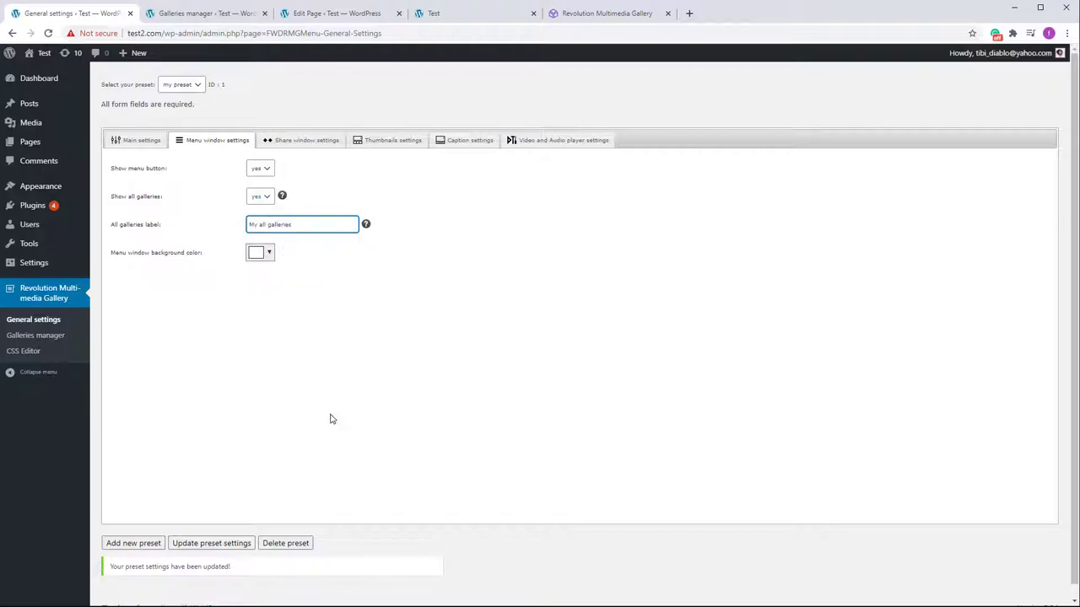
pyautogui.click(225, 546)
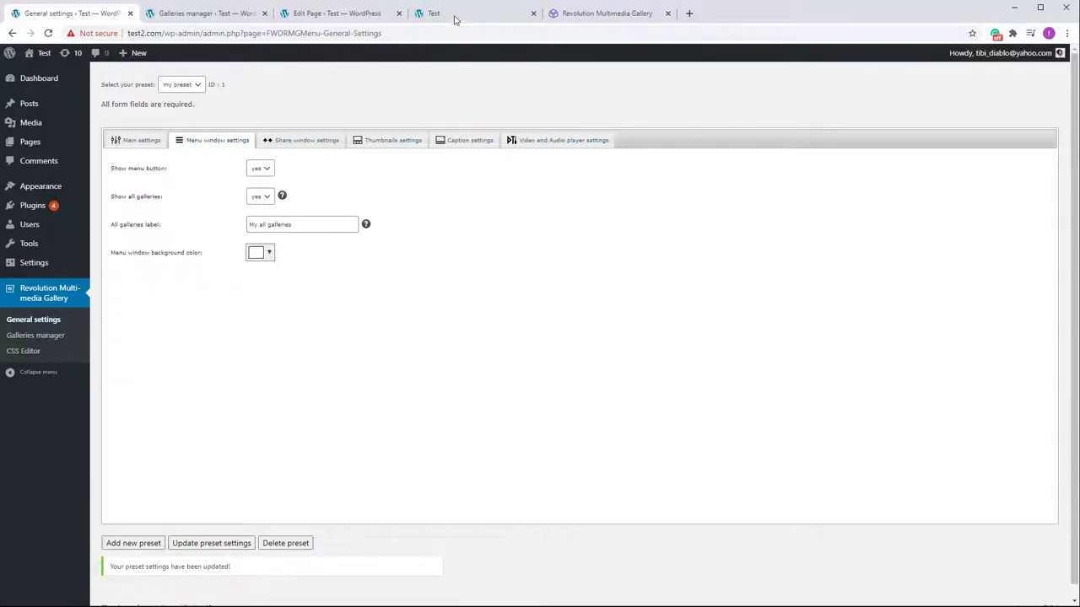
# - Check the preview's galleries list, advance the lightbox to slide 7/8, then expand Gallery 1 in the manager
pyautogui.click(455, 17)
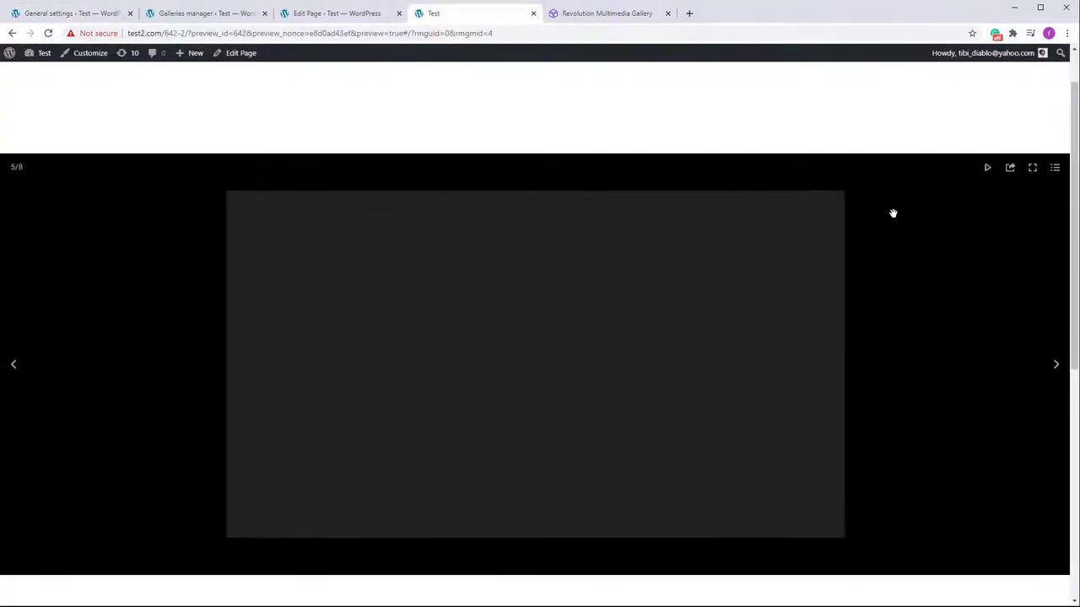
pyautogui.click(1055, 168)
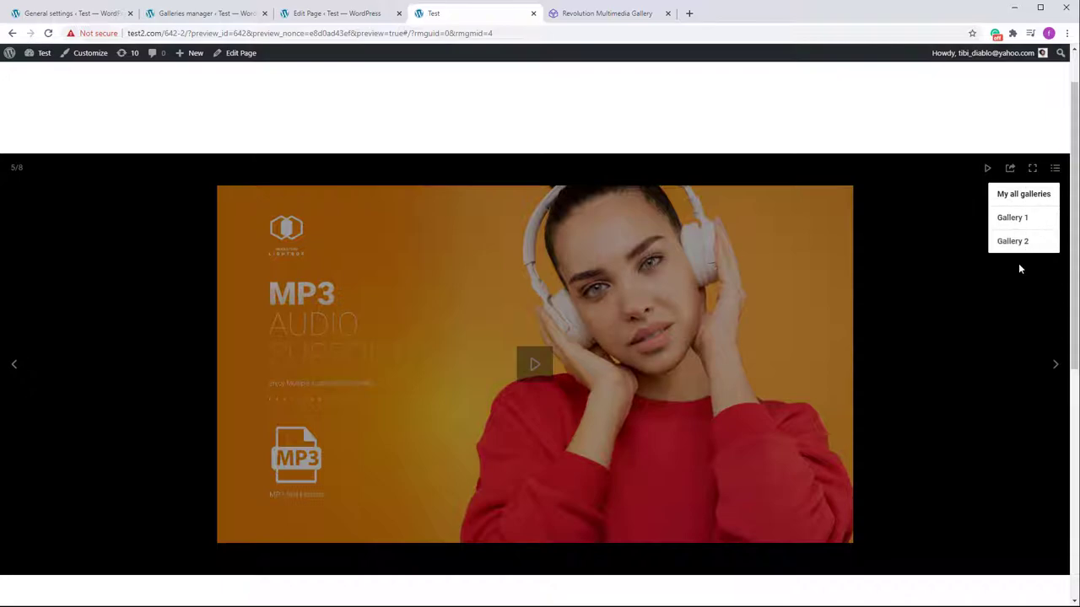
pyautogui.click(723, 378)
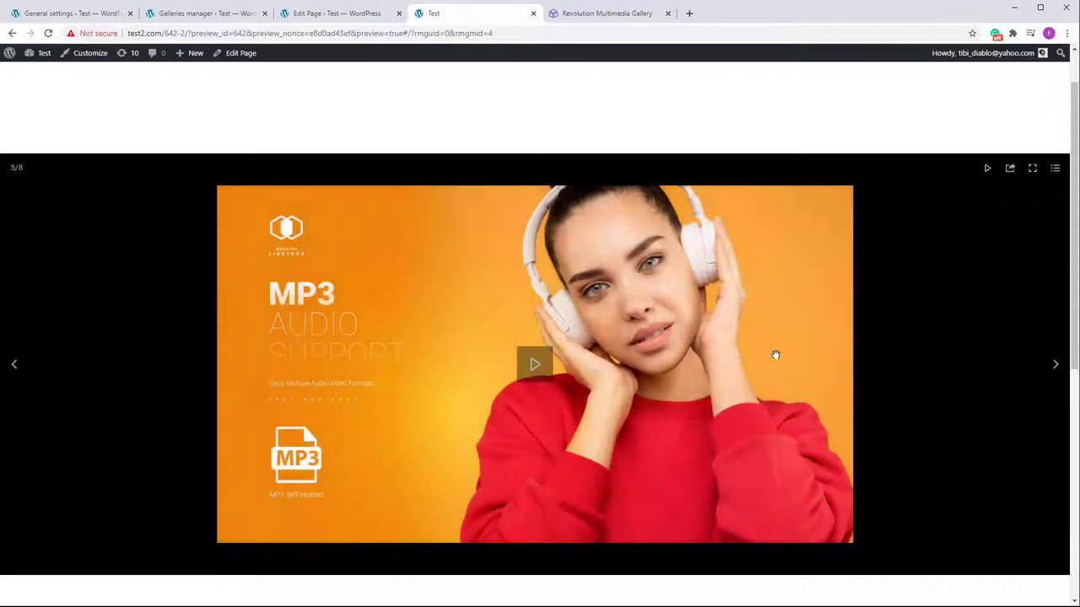
pyautogui.click(759, 371)
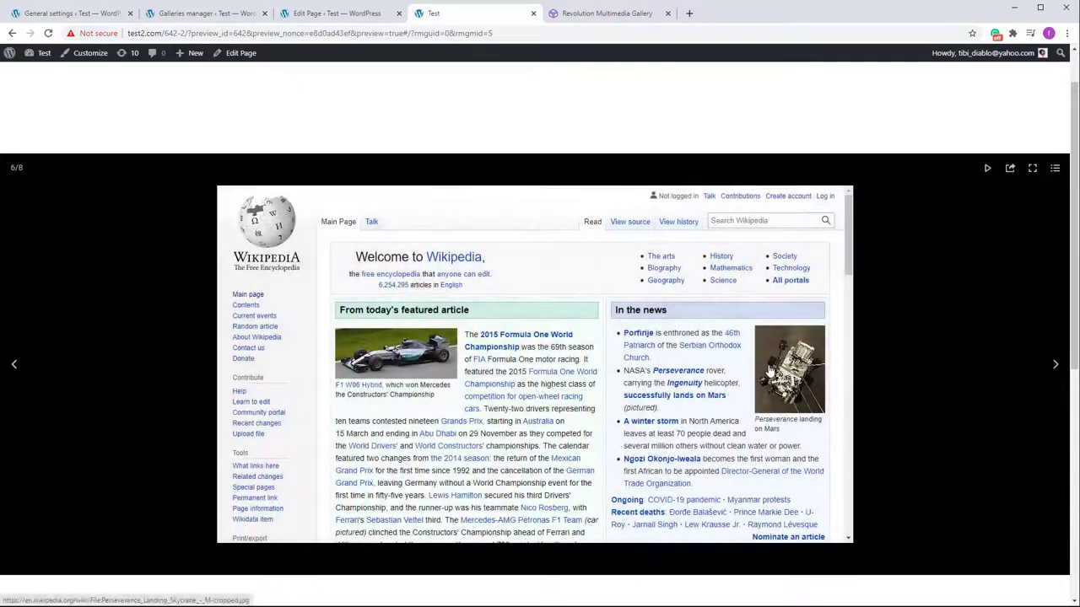
pyautogui.click(1056, 369)
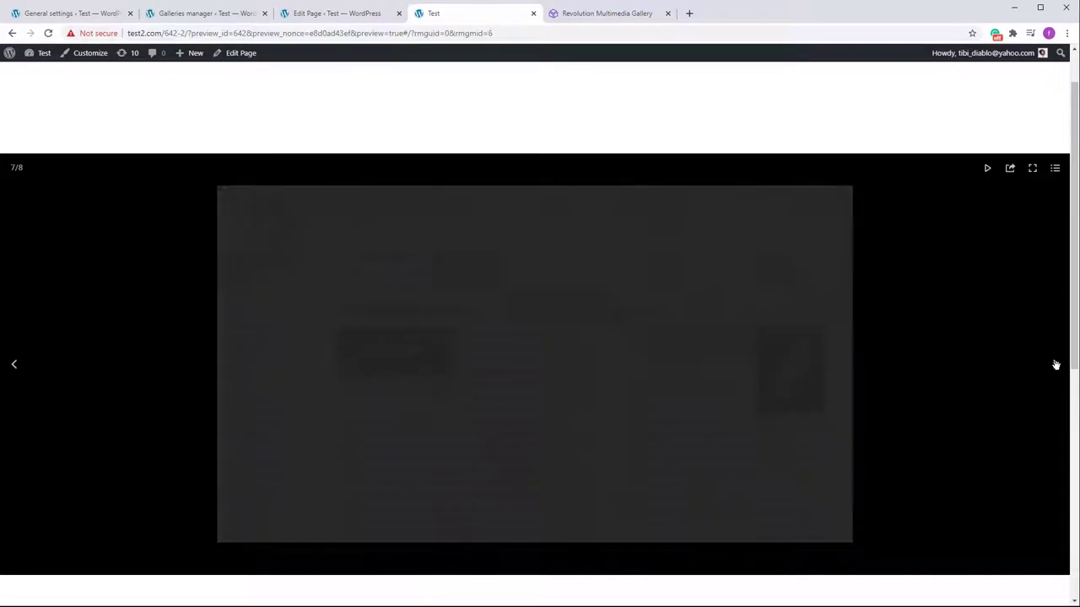
pyautogui.click(252, 14)
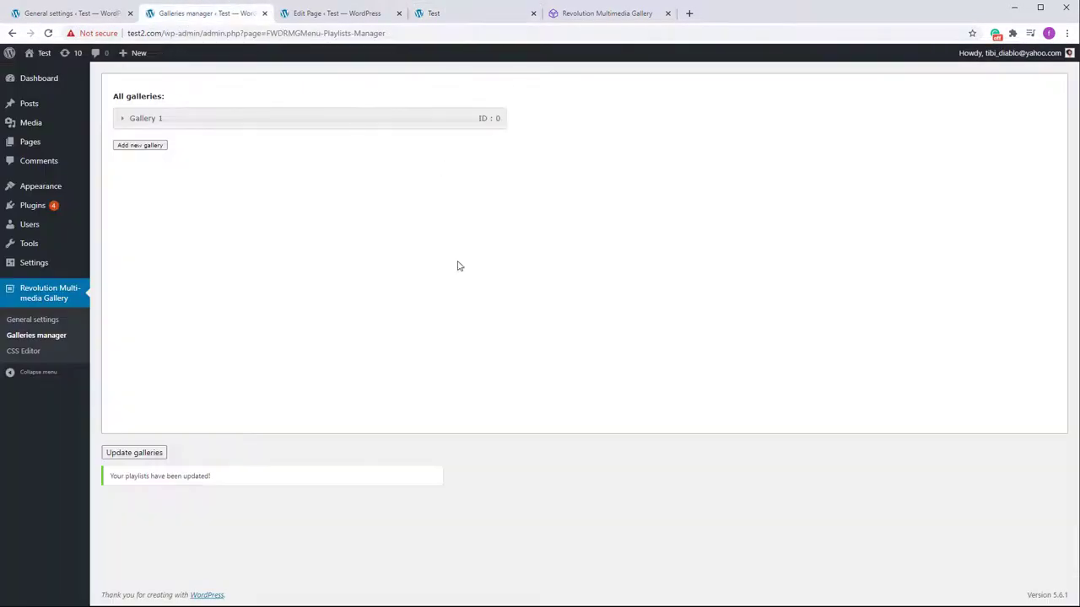
pyautogui.click(304, 120)
# - Set 6.jpg, the bedroom photo, as the thumbnail of Gallery 2's Image item and update it
pyautogui.click(313, 187)
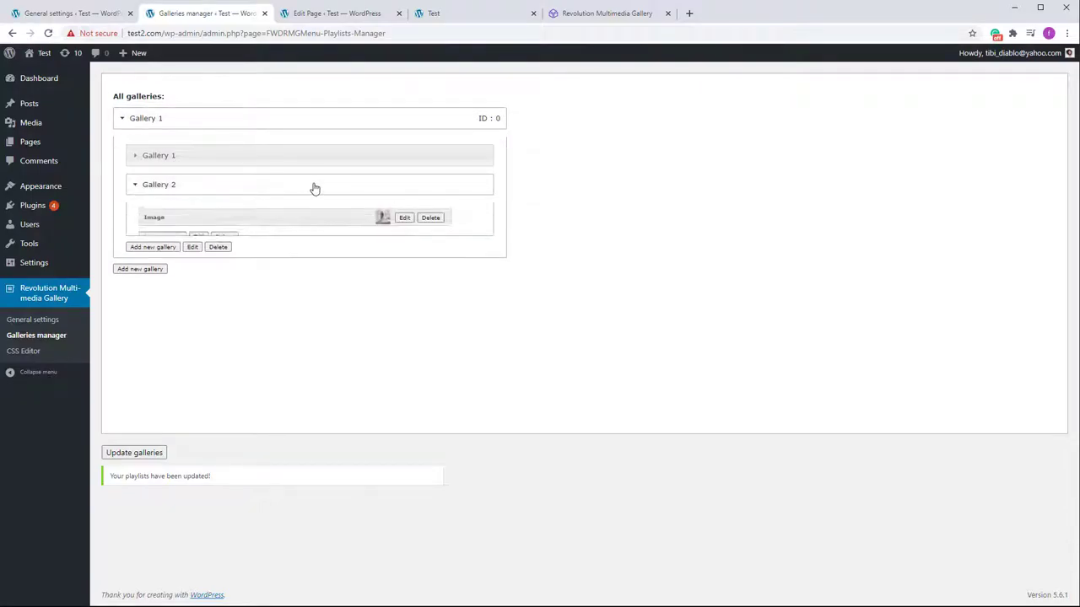
pyautogui.click(405, 222)
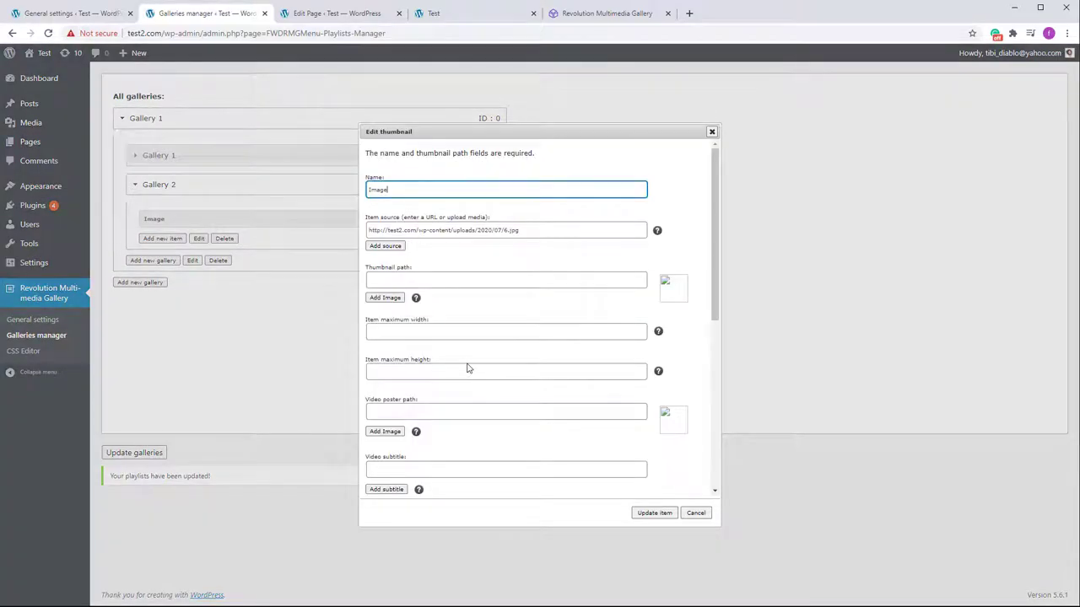
pyautogui.click(402, 300)
pyautogui.scroll(-10, 542, 334)
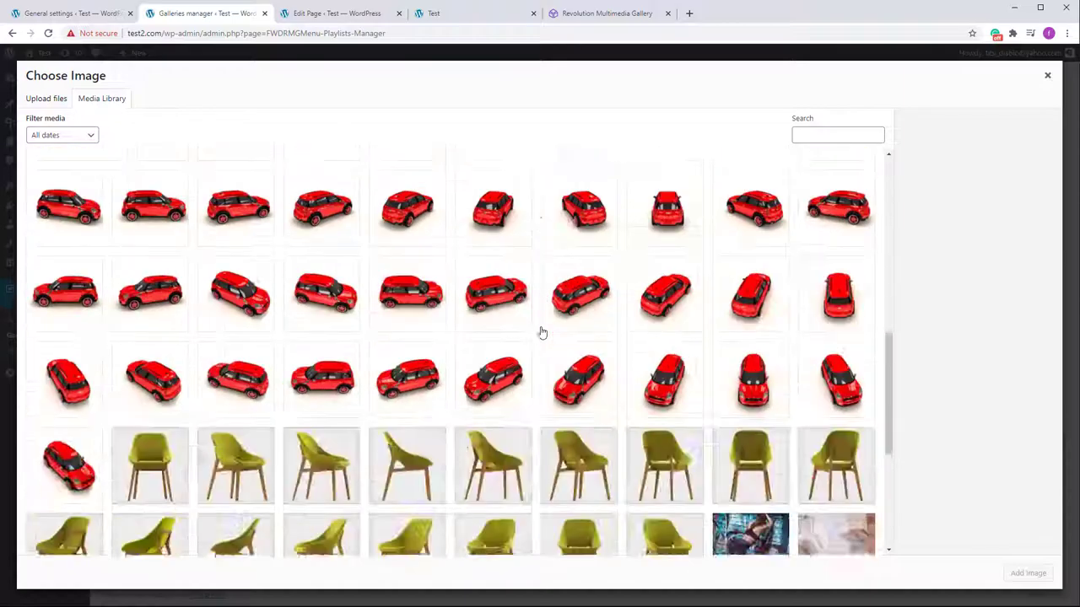
pyautogui.scroll(-4, 542, 333)
pyautogui.scroll(3, 549, 339)
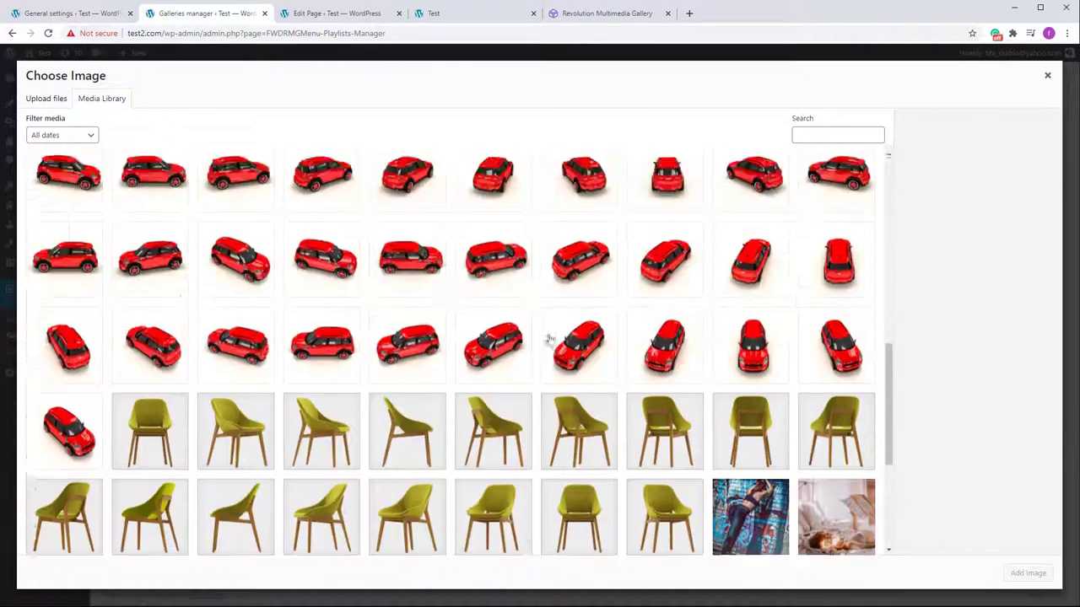
pyautogui.scroll(3, 540, 338)
pyautogui.scroll(-6, 538, 338)
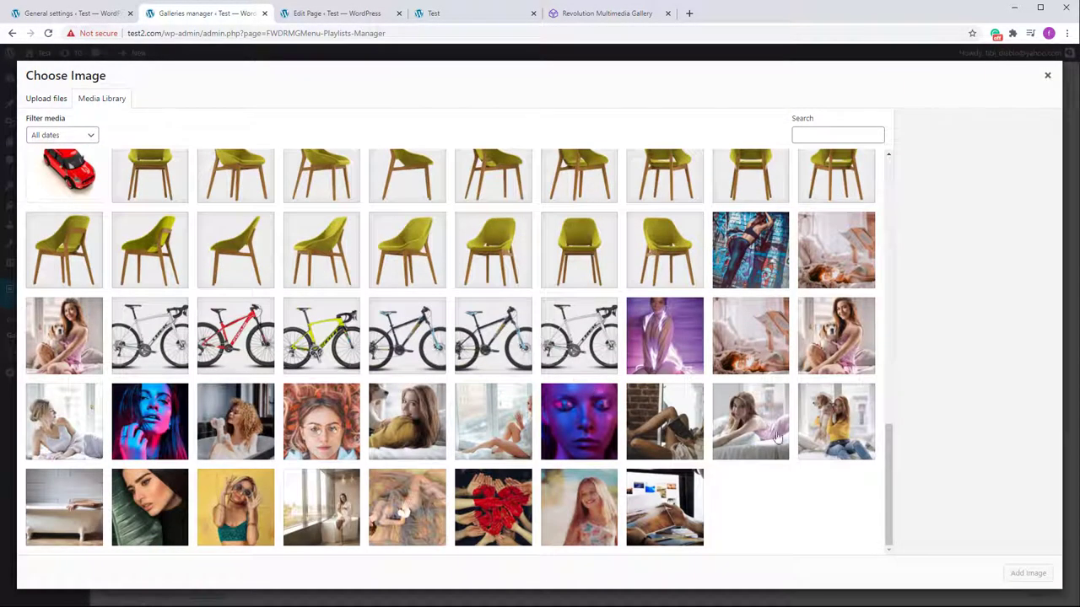
pyautogui.click(757, 428)
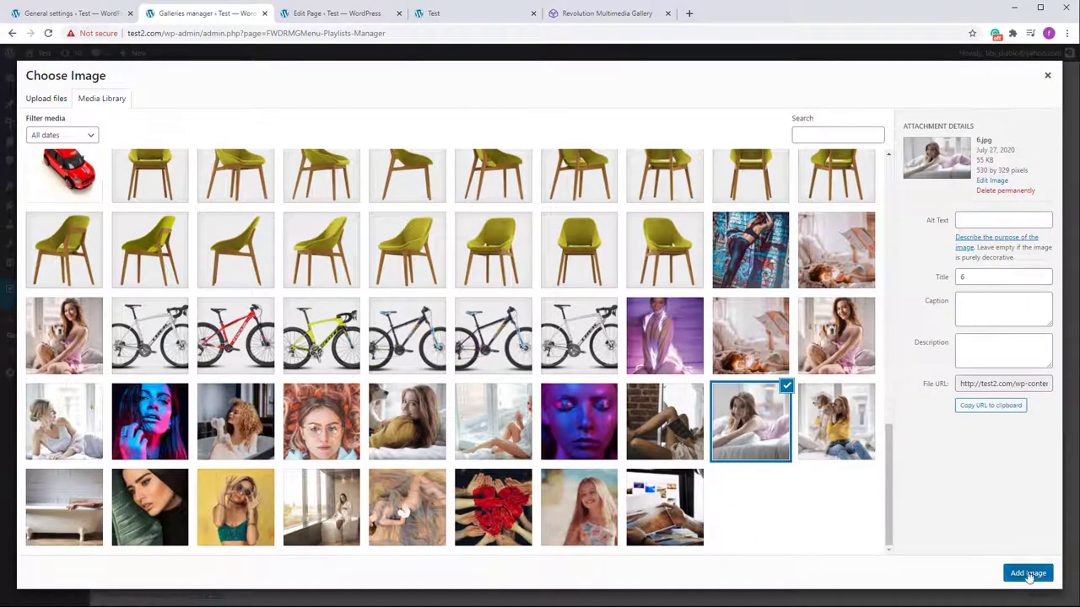
pyautogui.click(1028, 572)
pyautogui.click(641, 515)
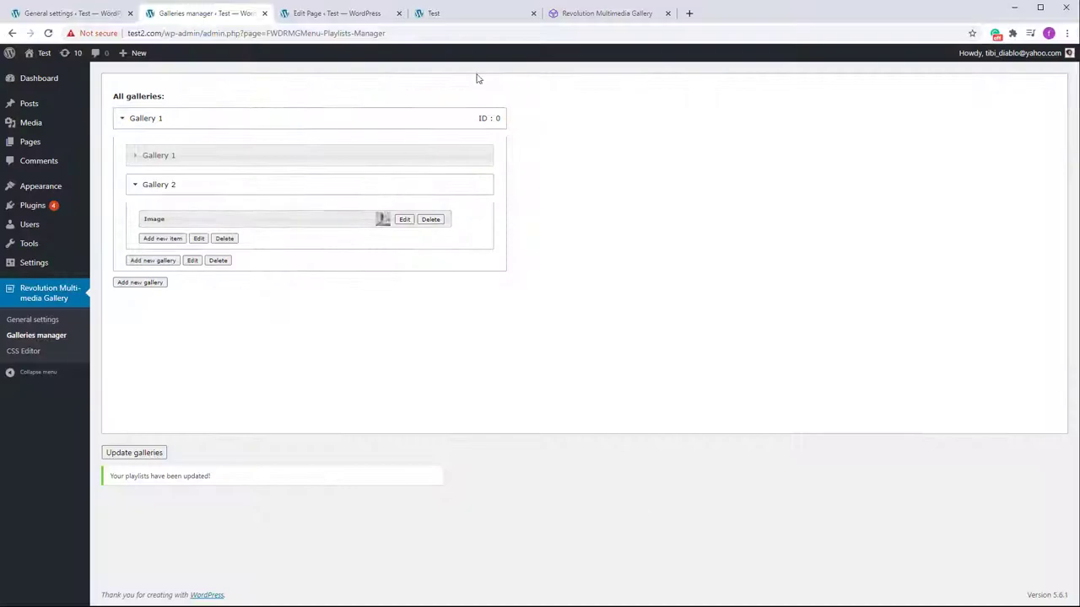
# - Preview Gallery 1 alone, then Gallery 2 alone, in the lightbox's galleries list
pyautogui.click(458, 18)
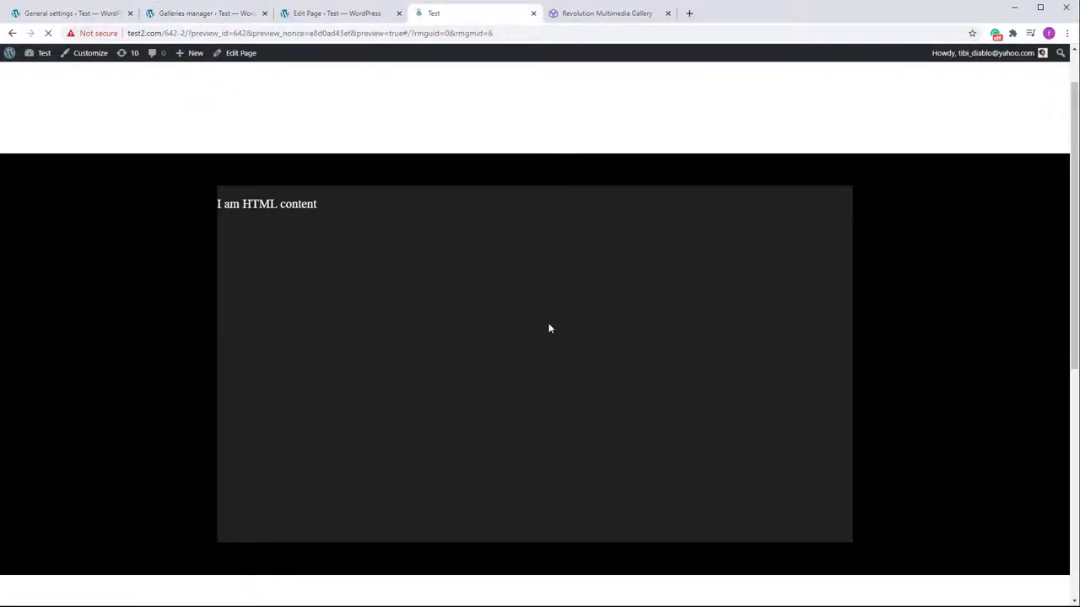
pyautogui.scroll(-2, 557, 167)
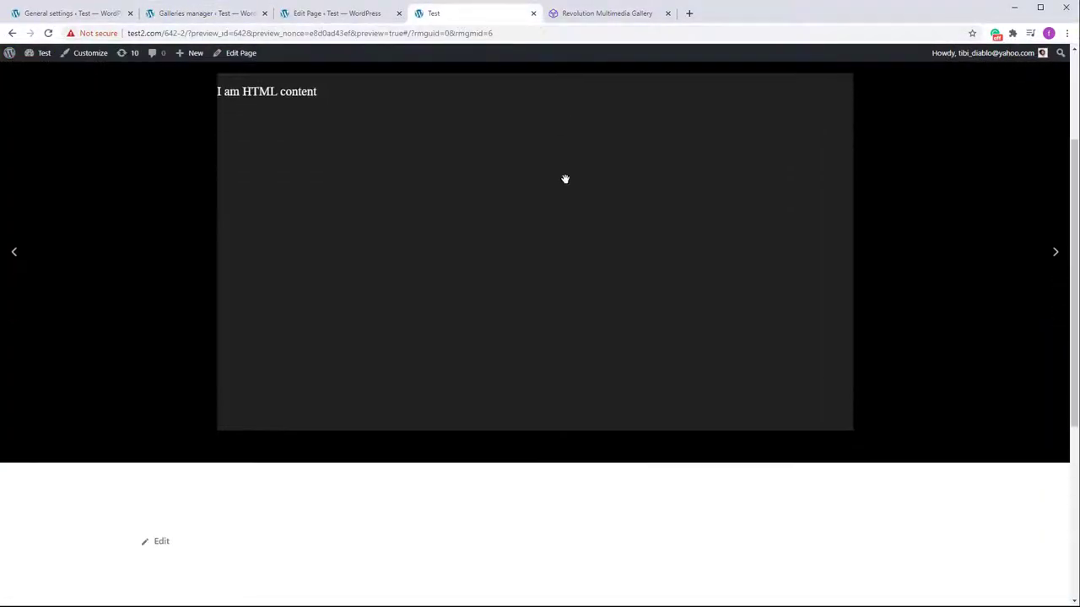
pyautogui.scroll(1, 565, 177)
pyautogui.click(1058, 117)
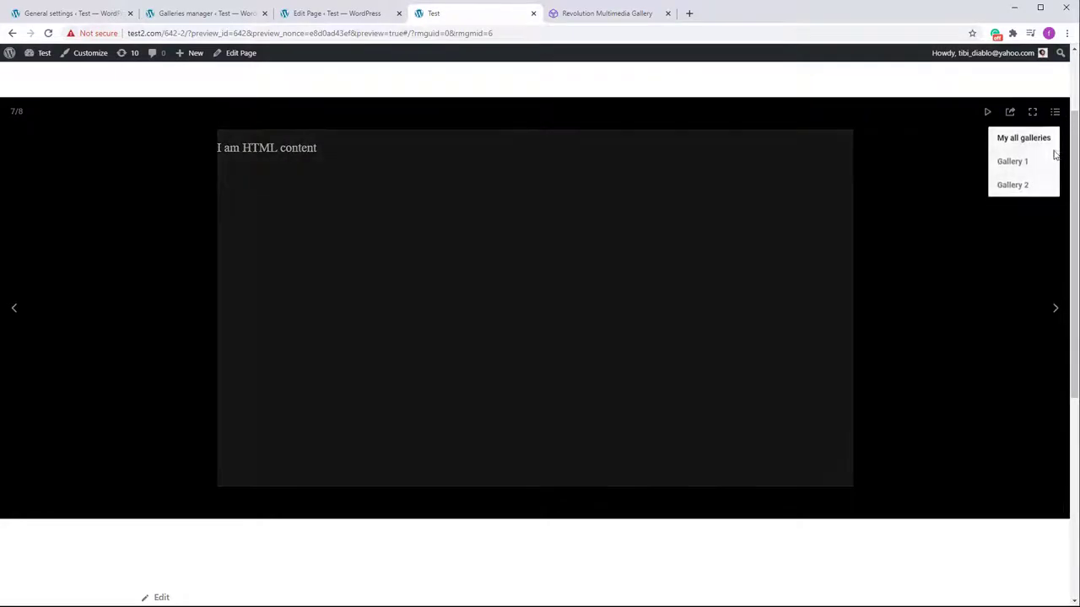
pyautogui.click(1030, 168)
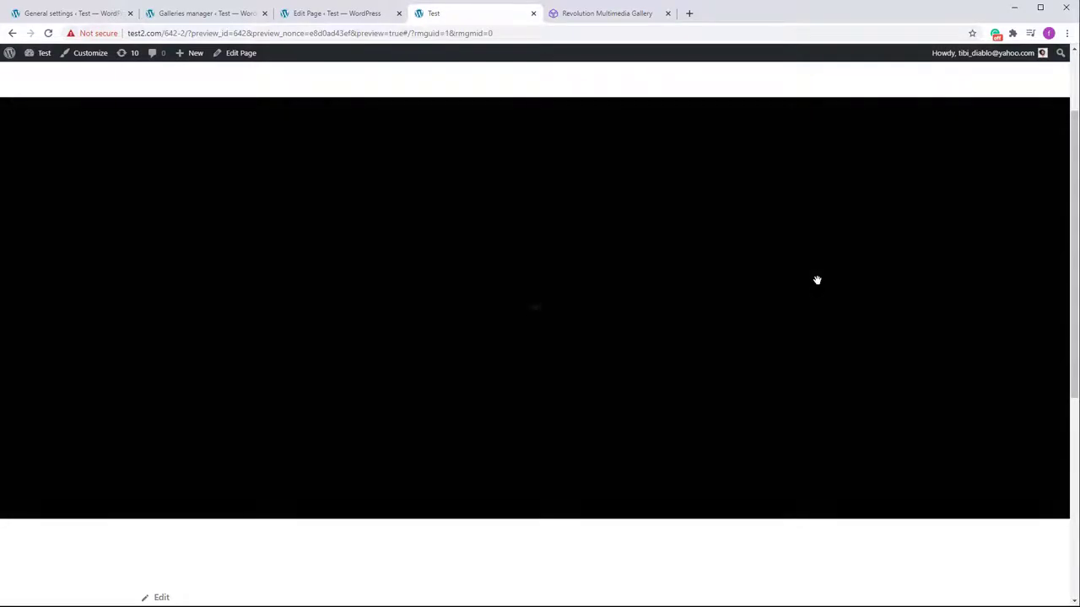
pyautogui.click(1054, 112)
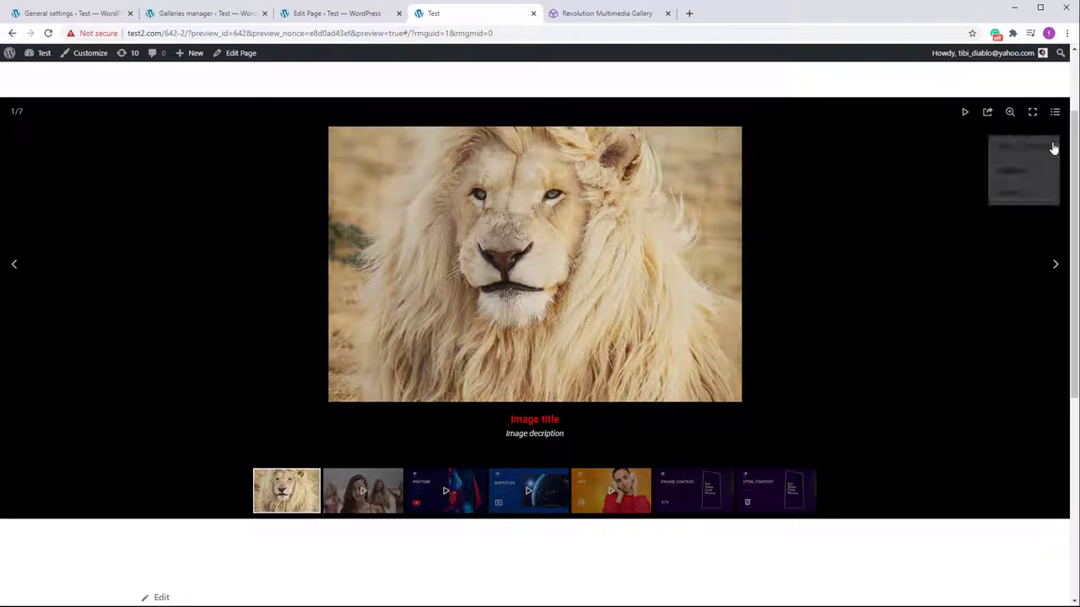
pyautogui.click(1024, 187)
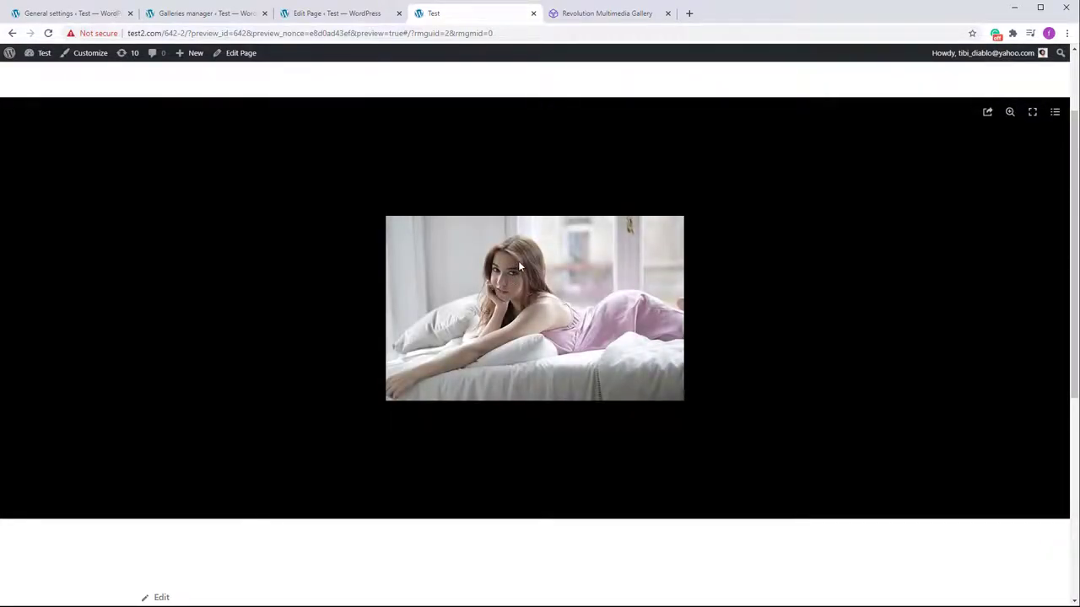
# - Reopen and close the Image item's settings, save the galleries and reload the preview
pyautogui.click(198, 14)
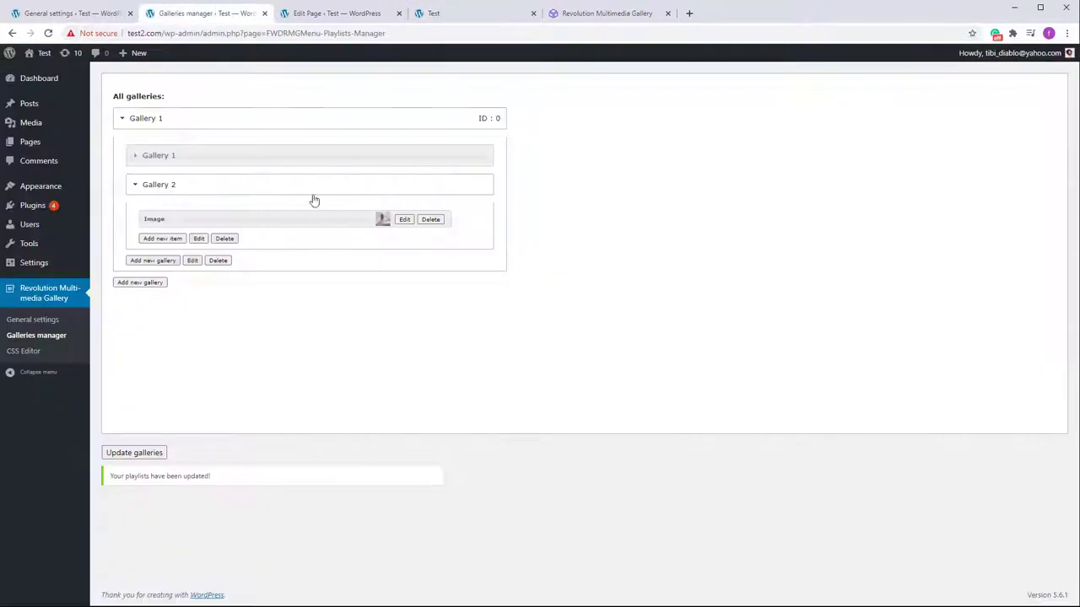
pyautogui.click(405, 220)
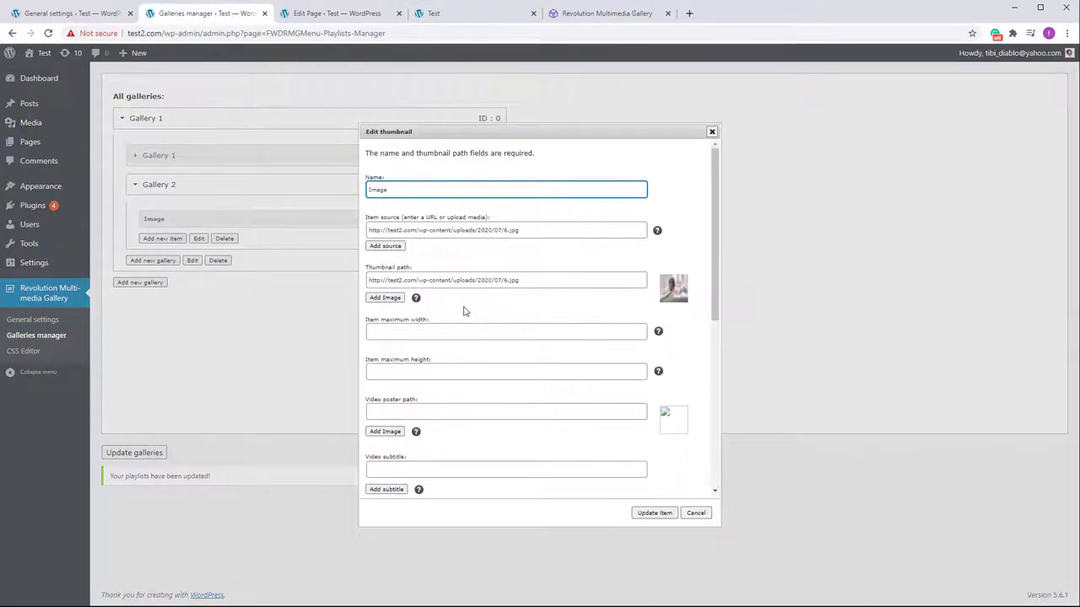
pyautogui.click(657, 512)
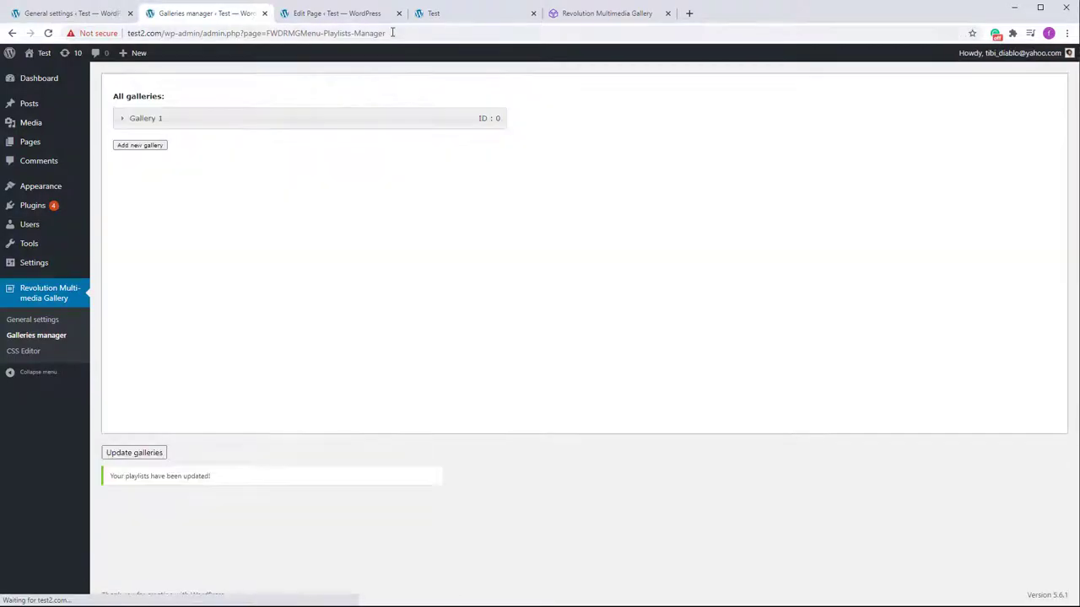
pyautogui.click(432, 14)
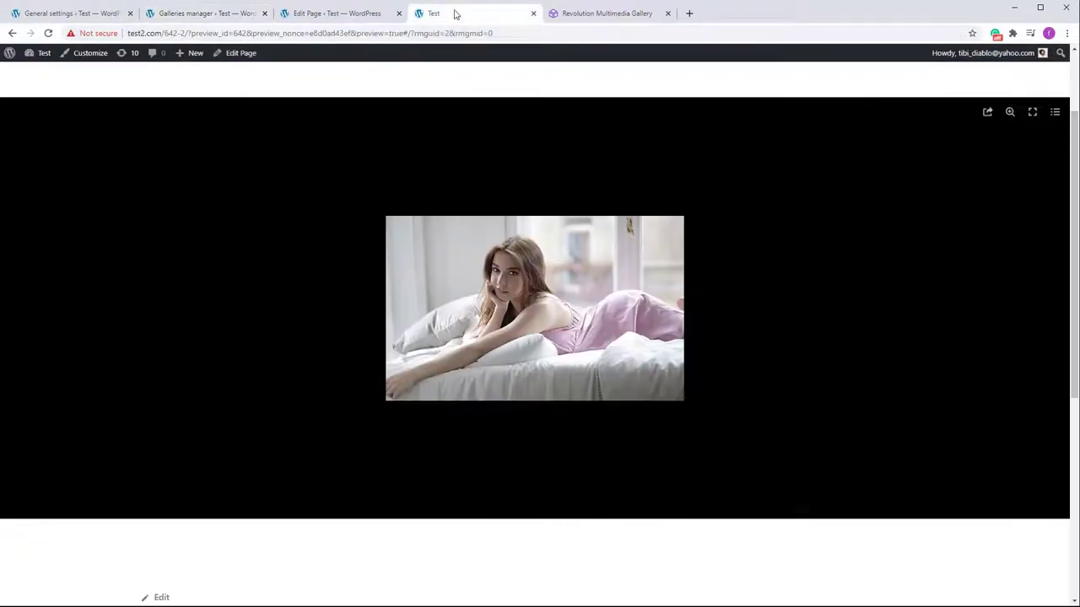
pyautogui.click(48, 33)
# - Show all galleries together and jump to item 8/8, the bedroom photo, then step back one slide
pyautogui.click(1054, 111)
pyautogui.click(1021, 144)
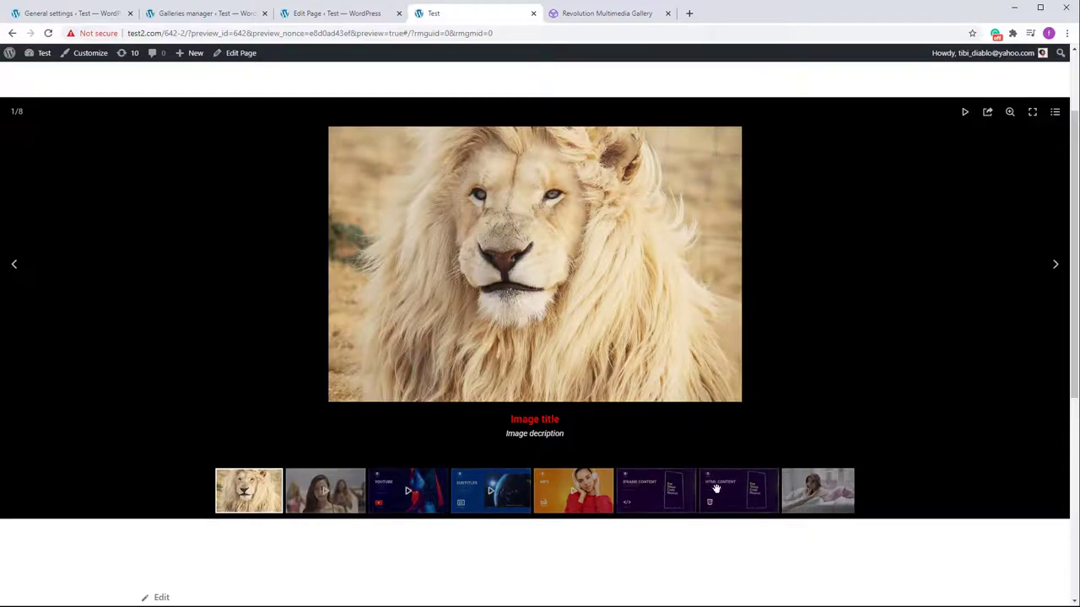
pyautogui.click(1054, 113)
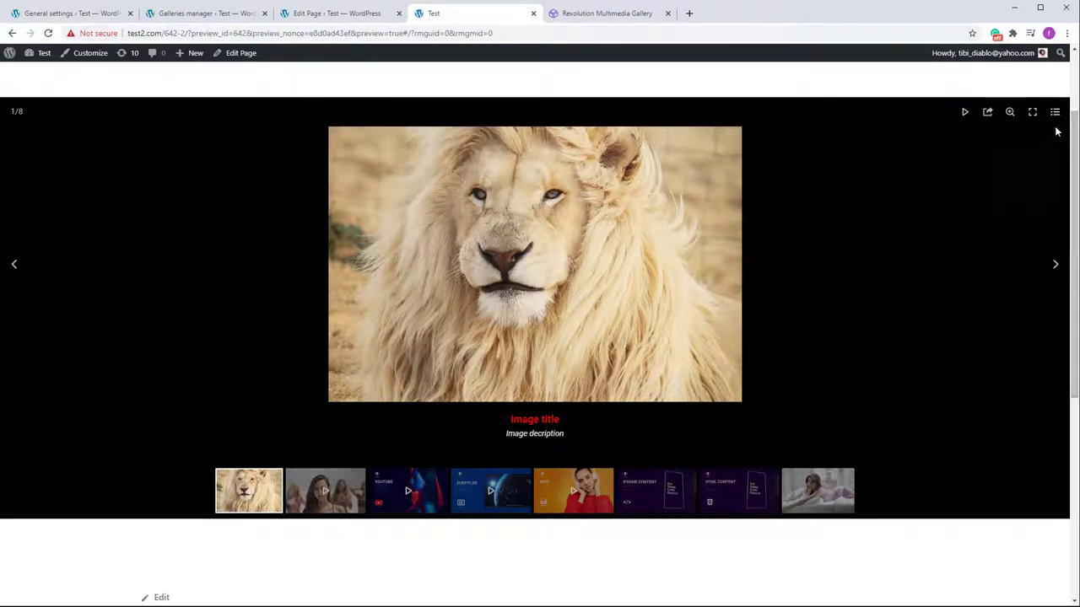
pyautogui.click(793, 496)
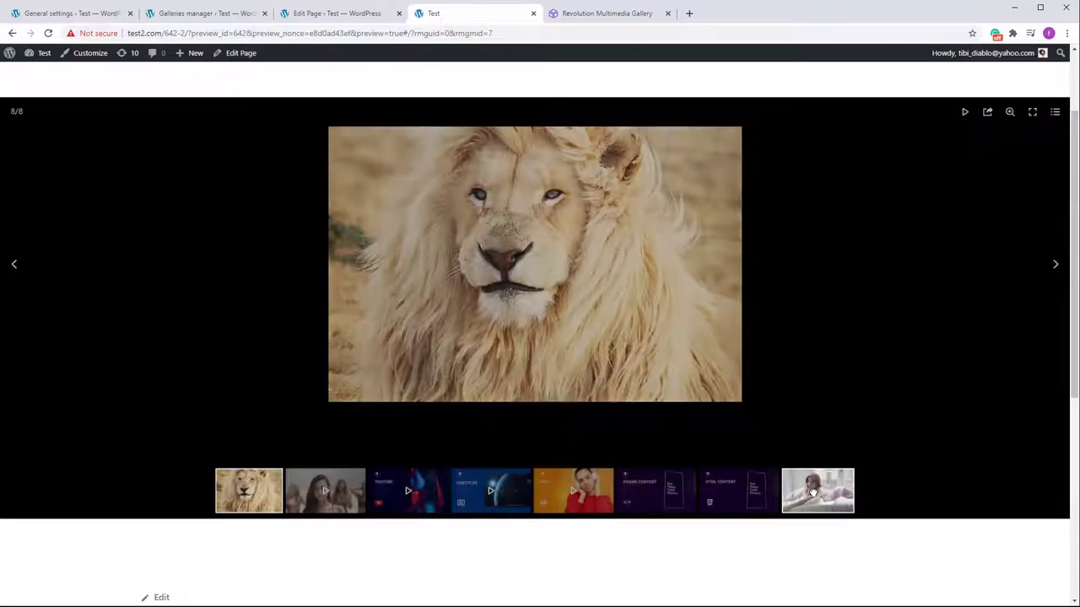
pyautogui.press('Left')
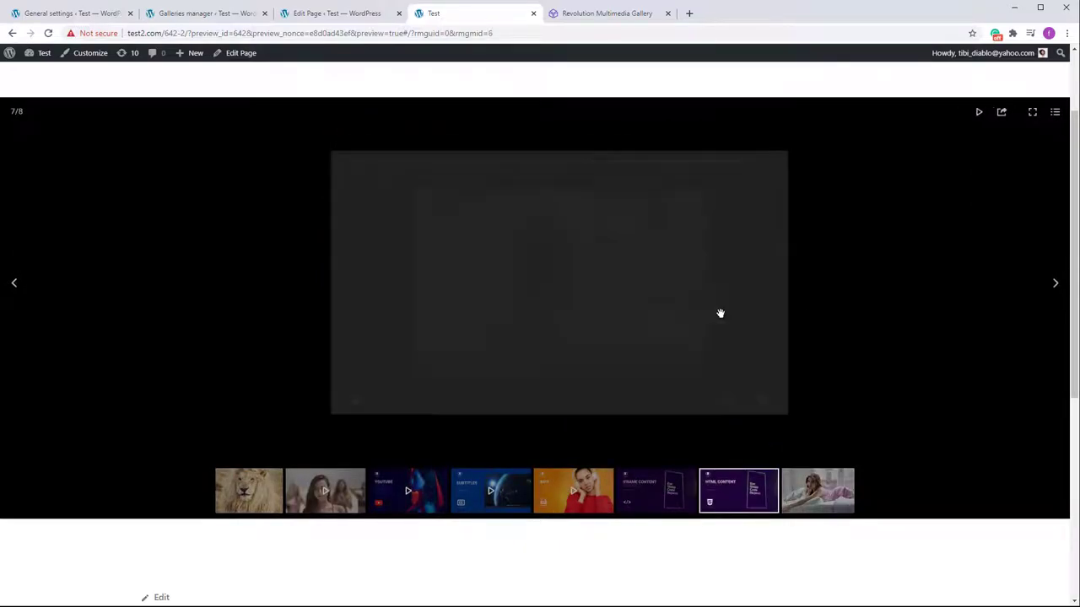
pyautogui.click(74, 13)
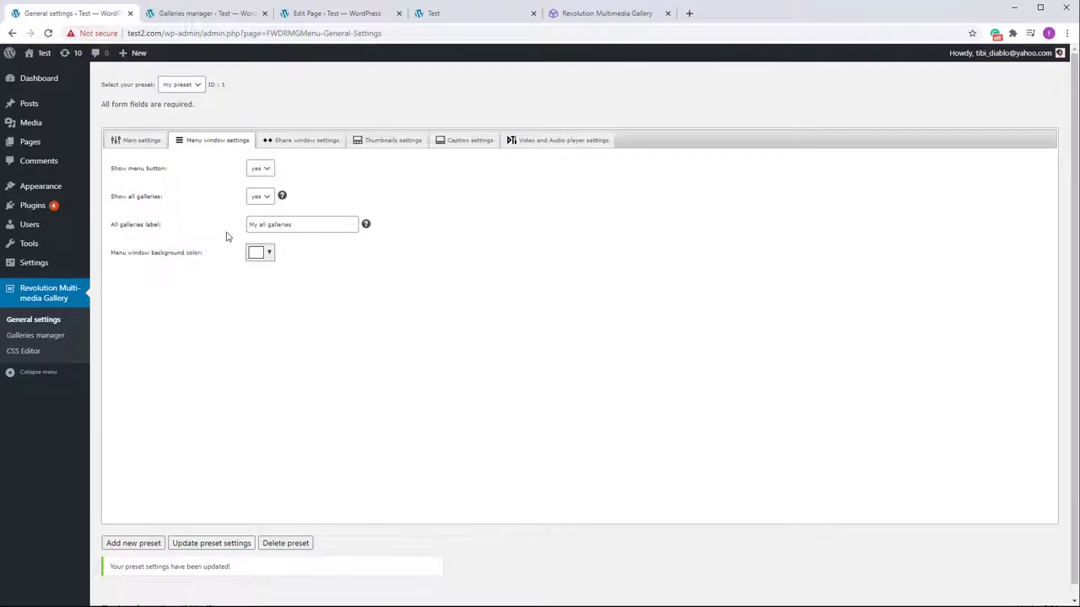
# - Set Randomize galleries to yes and save the preset settings
pyautogui.click(137, 142)
pyautogui.hotkey('ctrl', 'f')
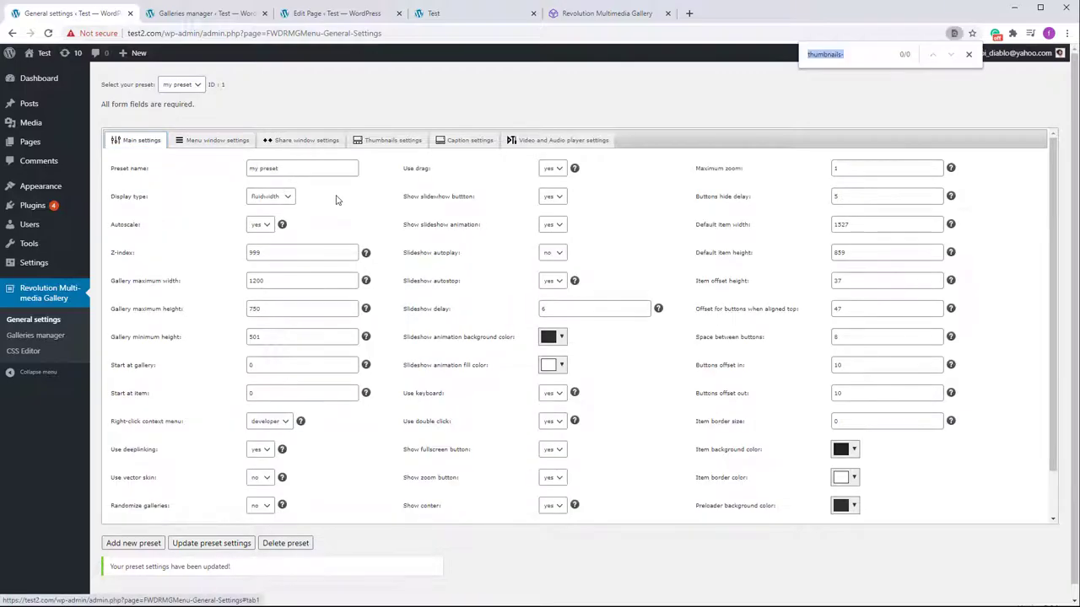
pyautogui.write('rando')
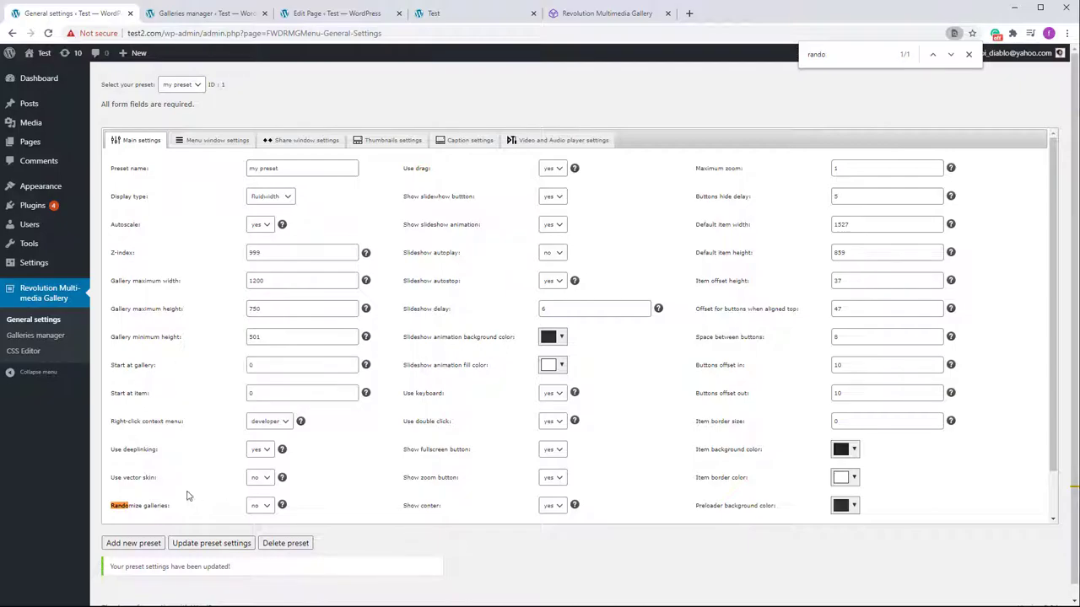
pyautogui.scroll(-2, 194, 481)
pyautogui.click(260, 455)
pyautogui.click(259, 479)
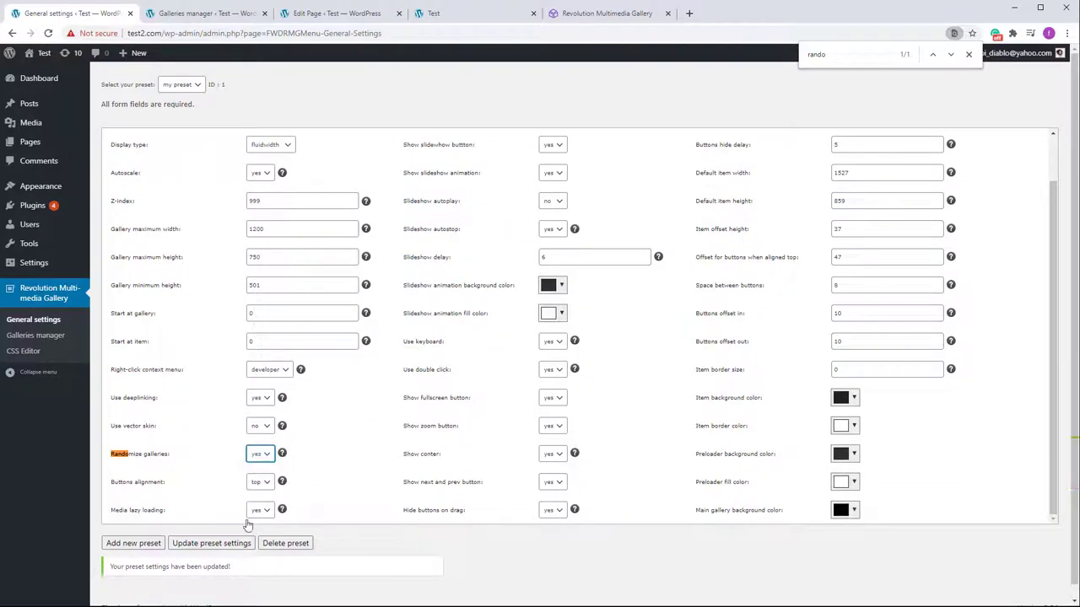
pyautogui.click(241, 544)
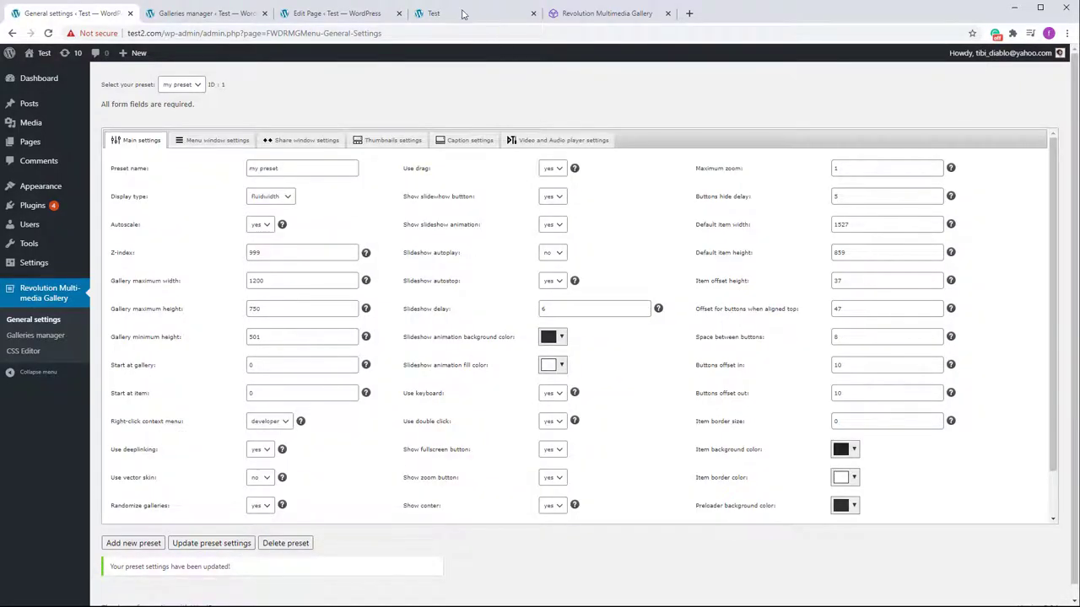
# - Reload the Test preview several times to see the items reshuffle
pyautogui.click(462, 13)
pyautogui.press('F5')
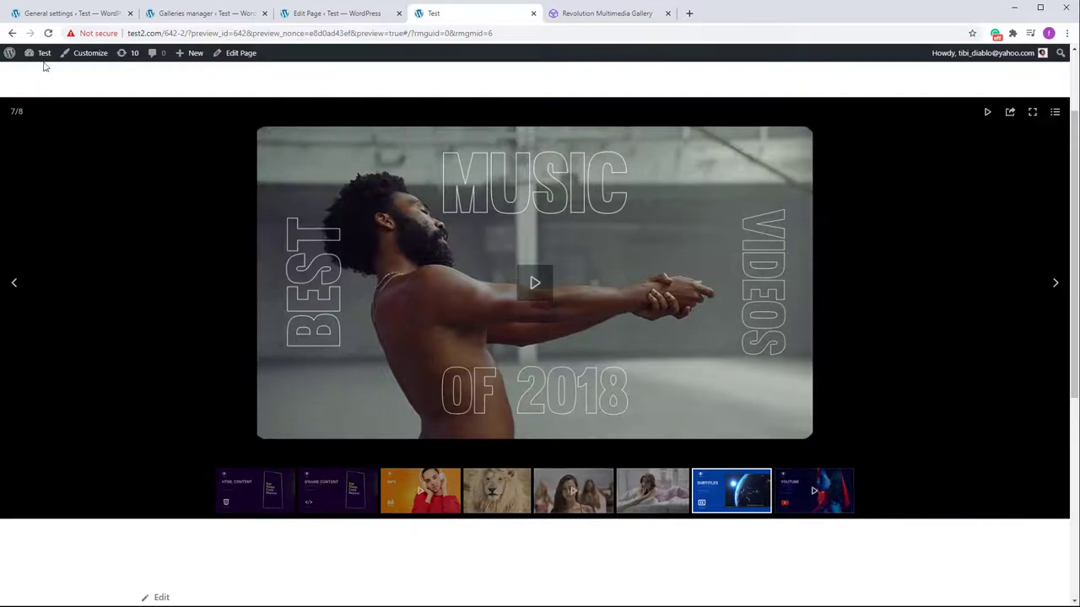
pyautogui.click(48, 33)
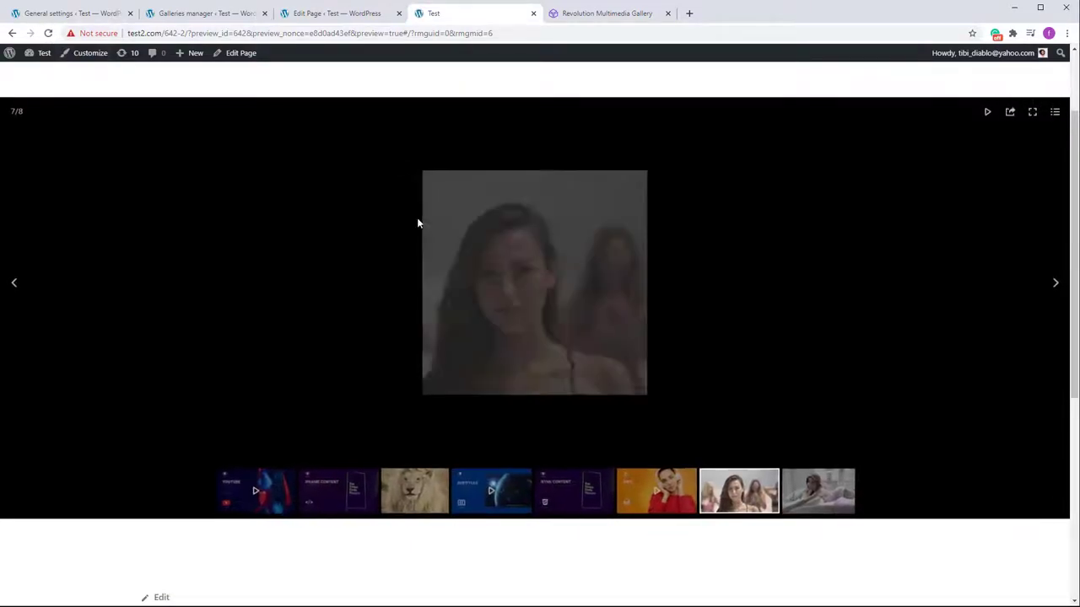
pyautogui.click(49, 33)
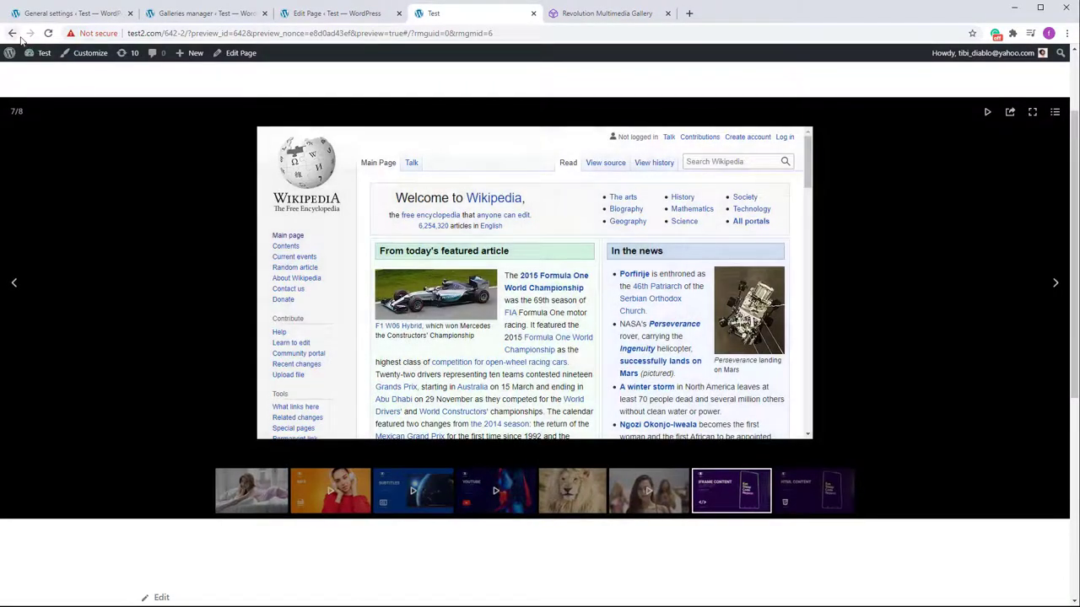
pyautogui.click(48, 33)
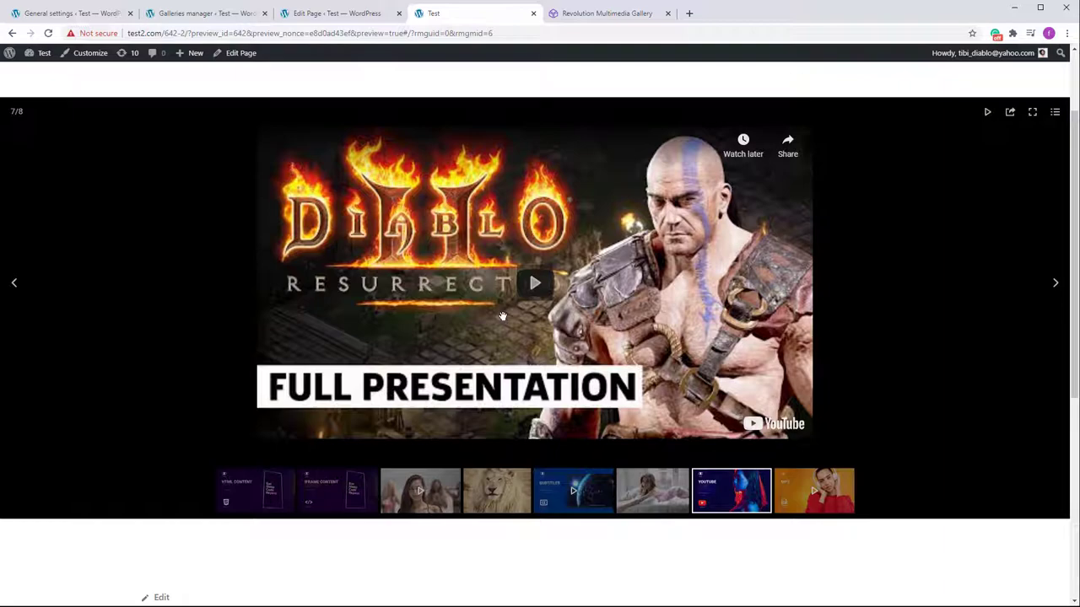
pyautogui.click(112, 14)
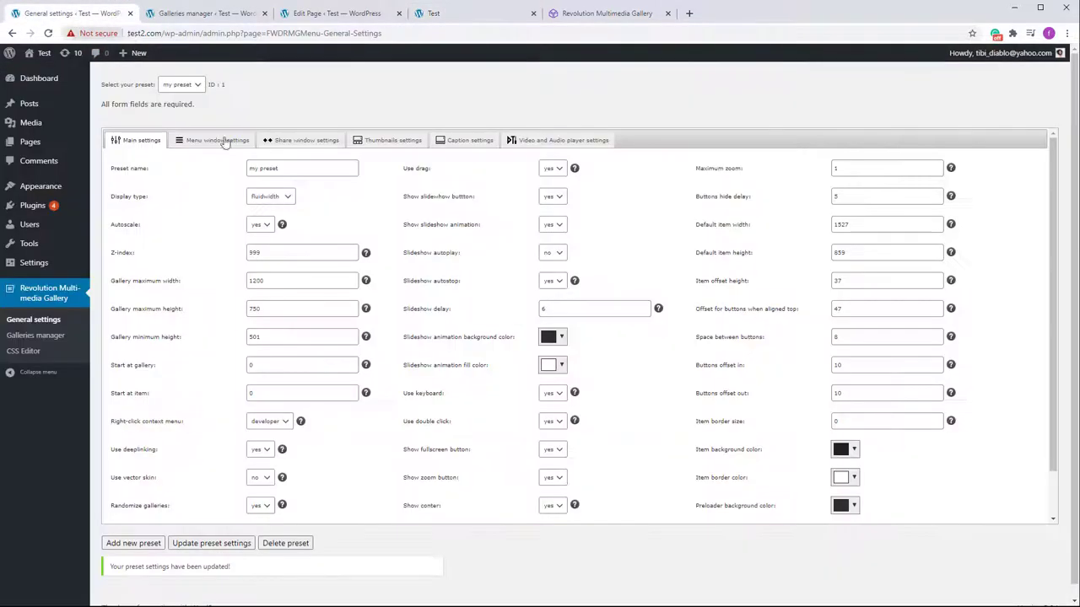
# - Set Randomize galleries back to no and save the preset
pyautogui.scroll(-2, 180, 456)
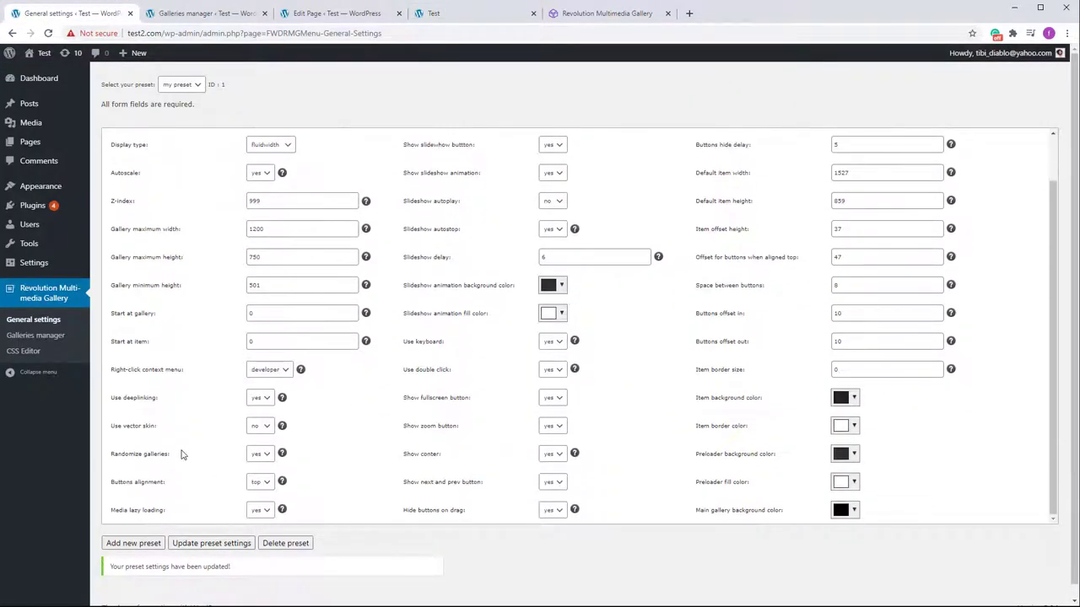
pyautogui.click(260, 441)
pyautogui.click(257, 462)
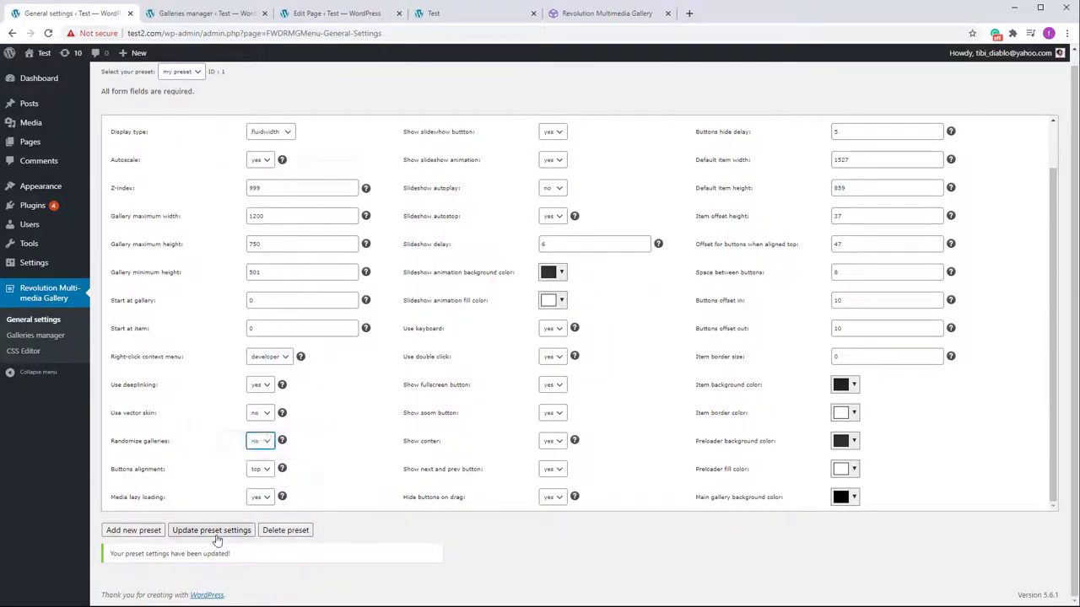
pyautogui.click(217, 540)
# - Set Show menu button to no in Menu window settings, save, and reload the preview
pyautogui.click(213, 141)
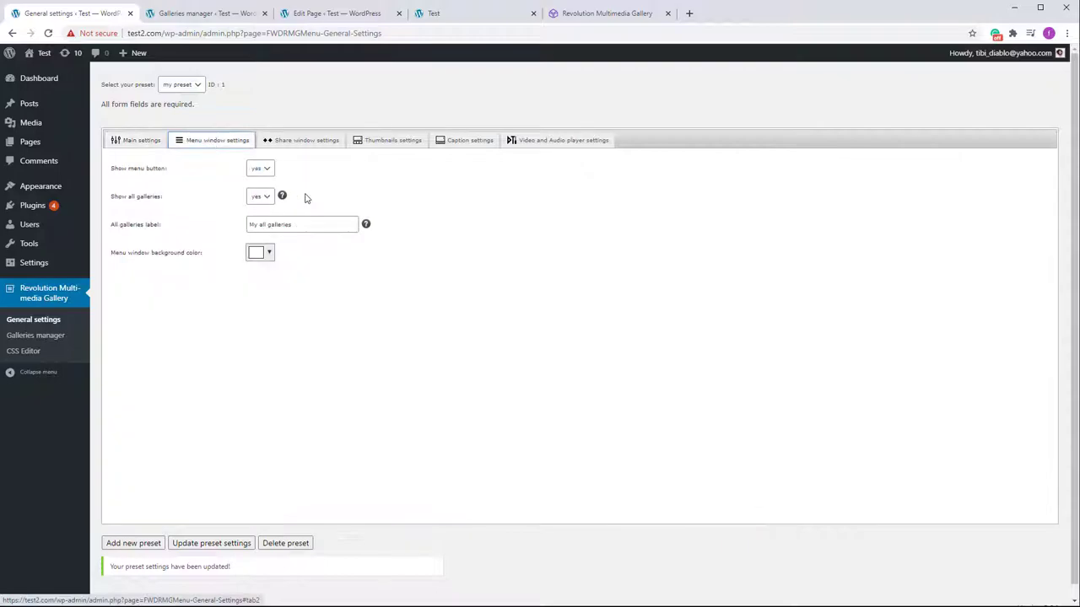
pyautogui.click(260, 169)
pyautogui.click(258, 191)
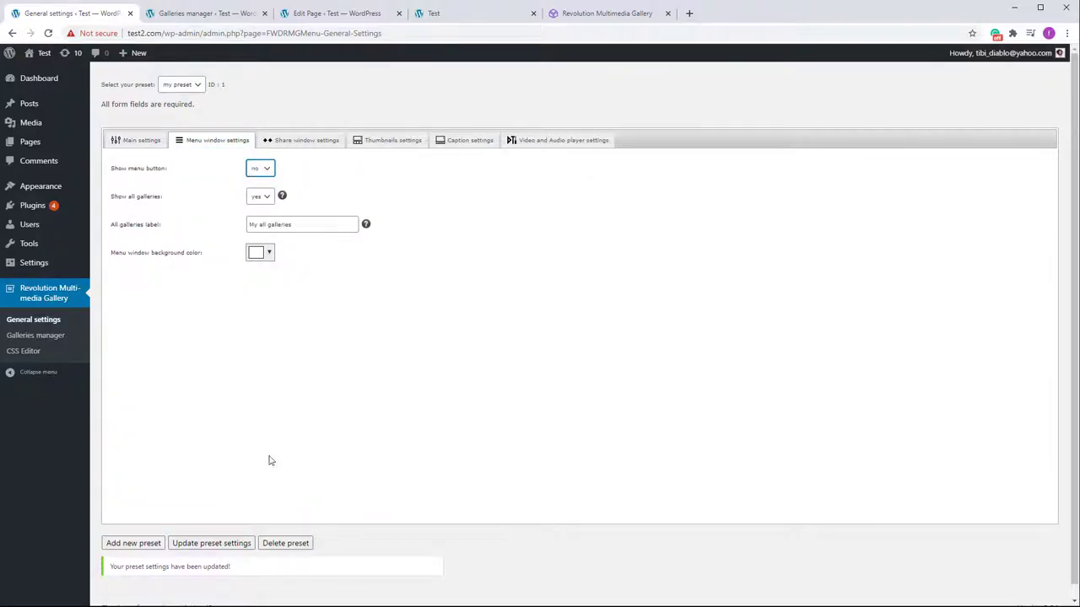
pyautogui.click(215, 544)
pyautogui.click(460, 15)
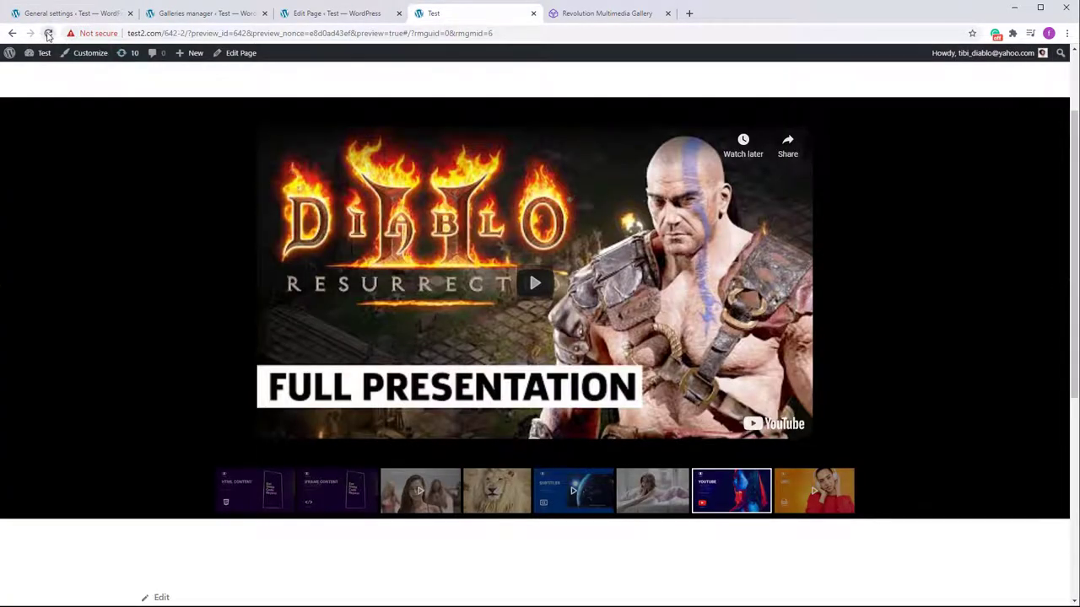
pyautogui.click(48, 33)
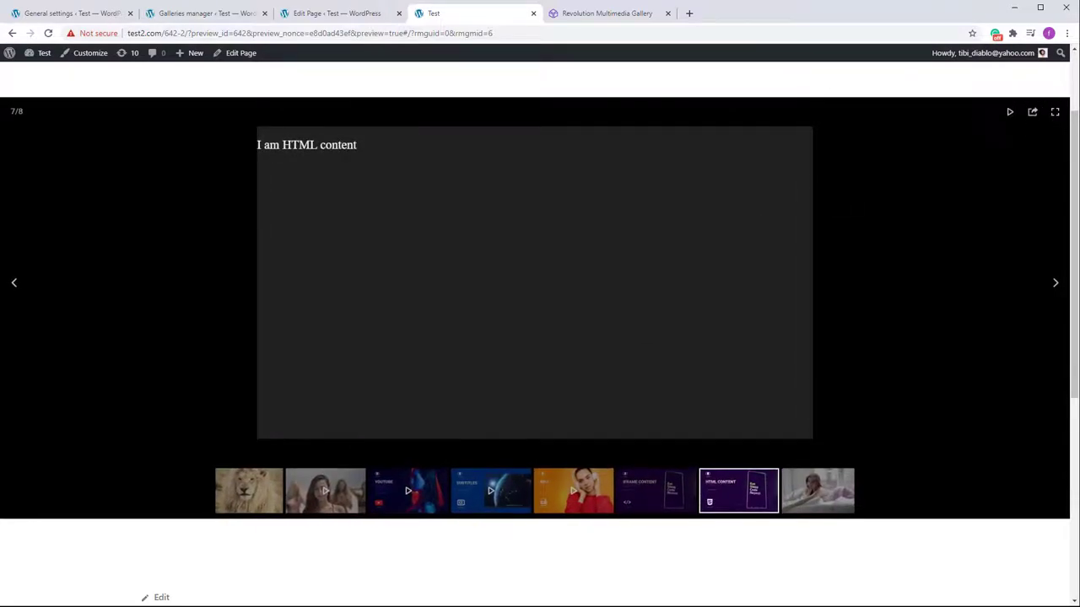
pyautogui.click(61, 15)
pyautogui.click(260, 168)
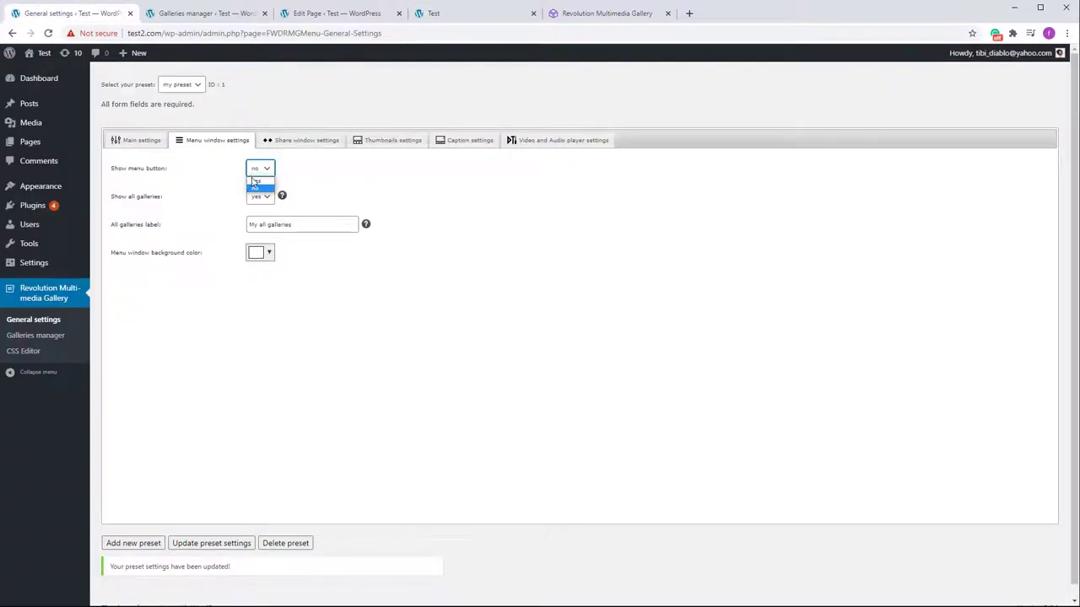
# - Set Show menu button back to yes and inspect the share panel in the preview
pyautogui.click(257, 179)
pyautogui.click(301, 142)
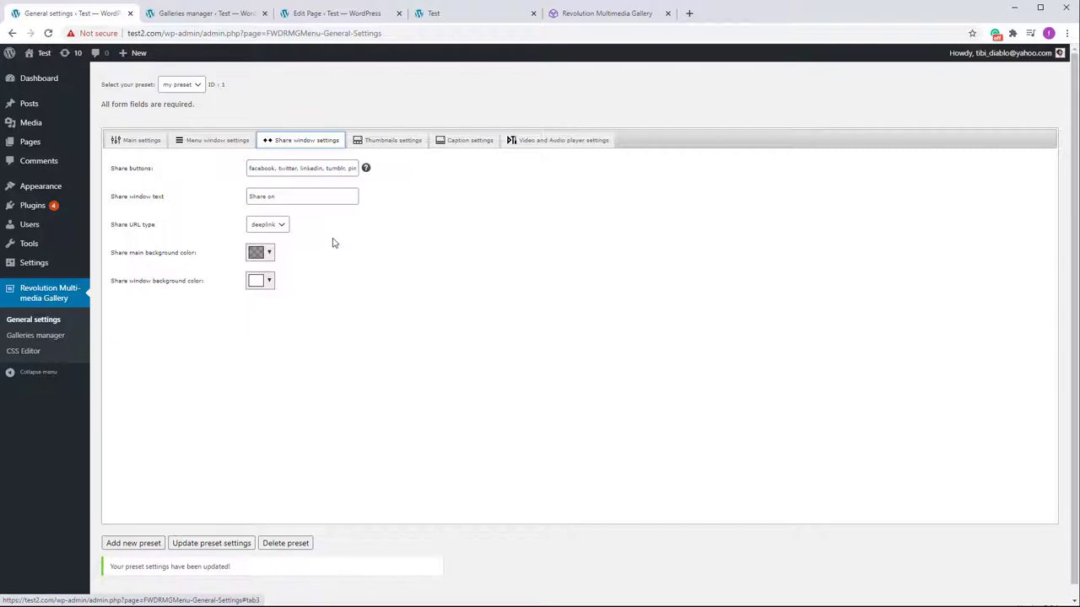
pyautogui.click(465, 14)
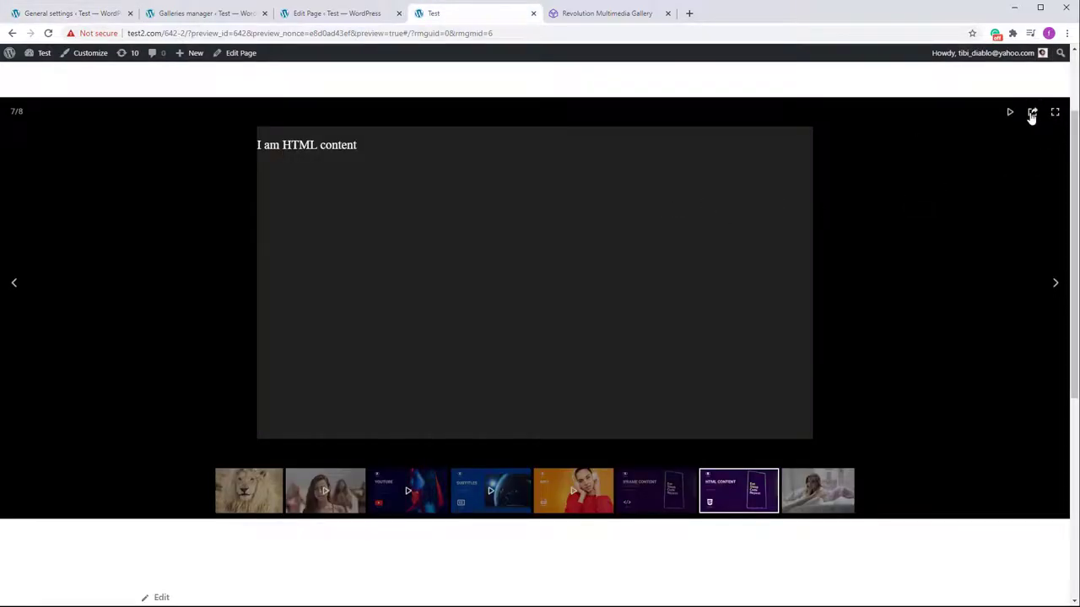
pyautogui.click(1031, 114)
pyautogui.click(530, 162)
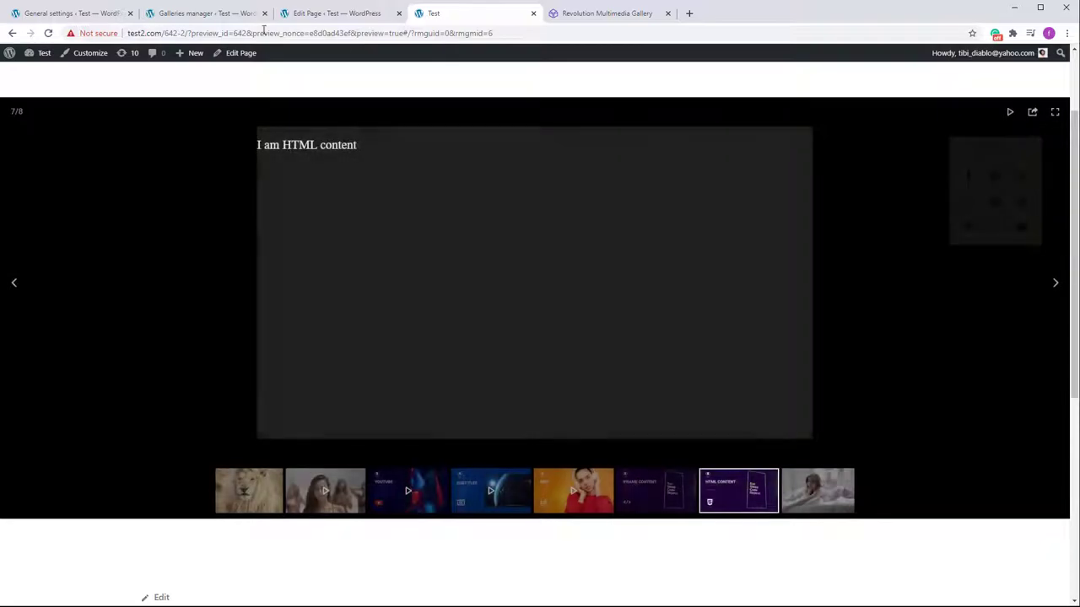
# - Trim the share buttons list to end at linkedin and save it
pyautogui.click(81, 15)
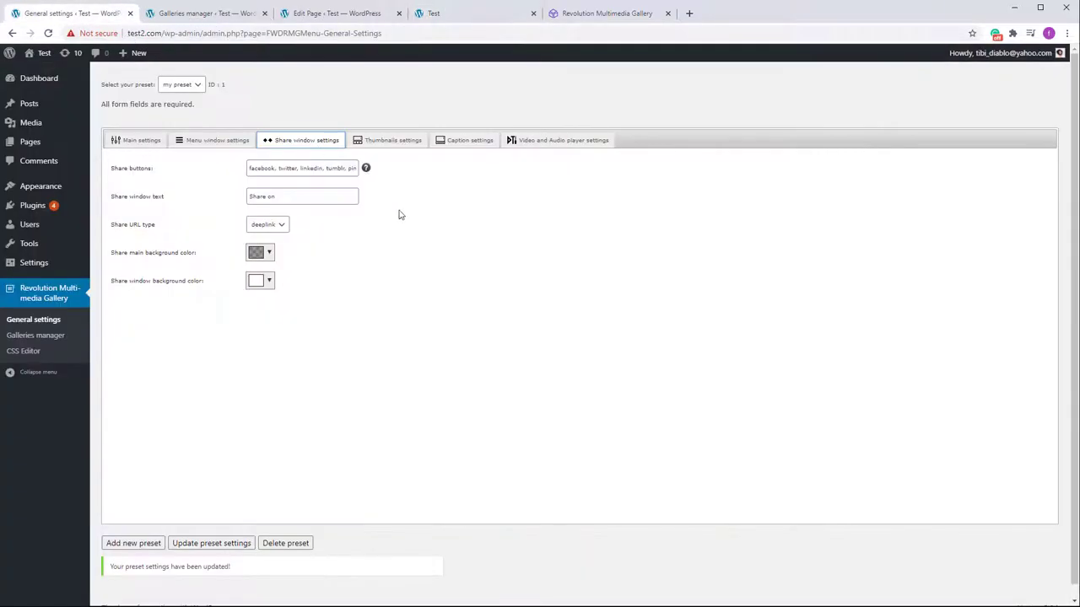
pyautogui.moveTo(253, 168); pyautogui.dragTo(424, 175)
pyautogui.click(300, 171)
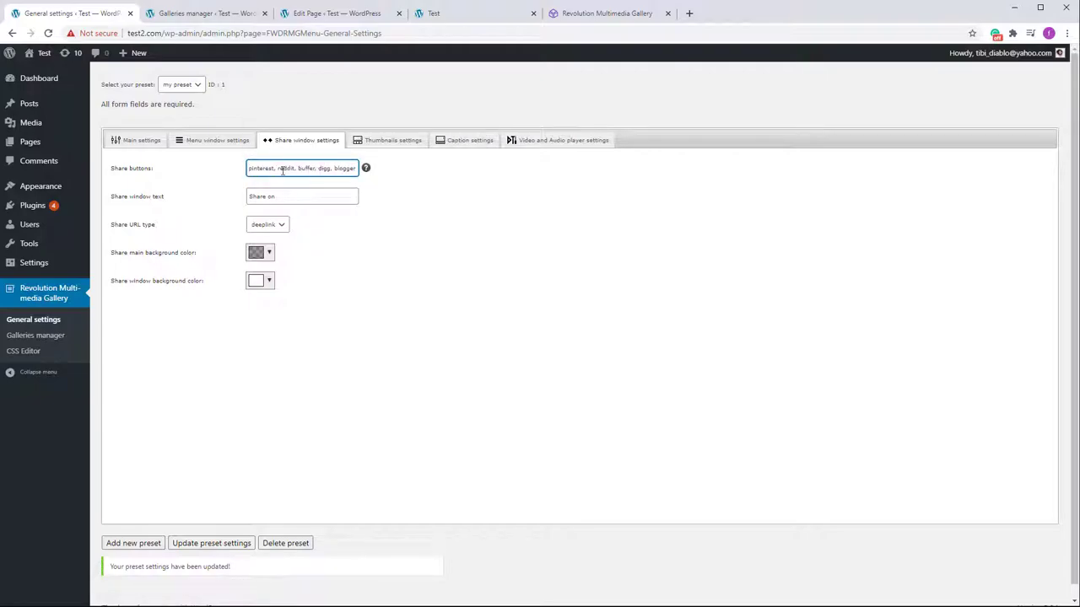
pyautogui.moveTo(278, 169); pyautogui.dragTo(485, 172)
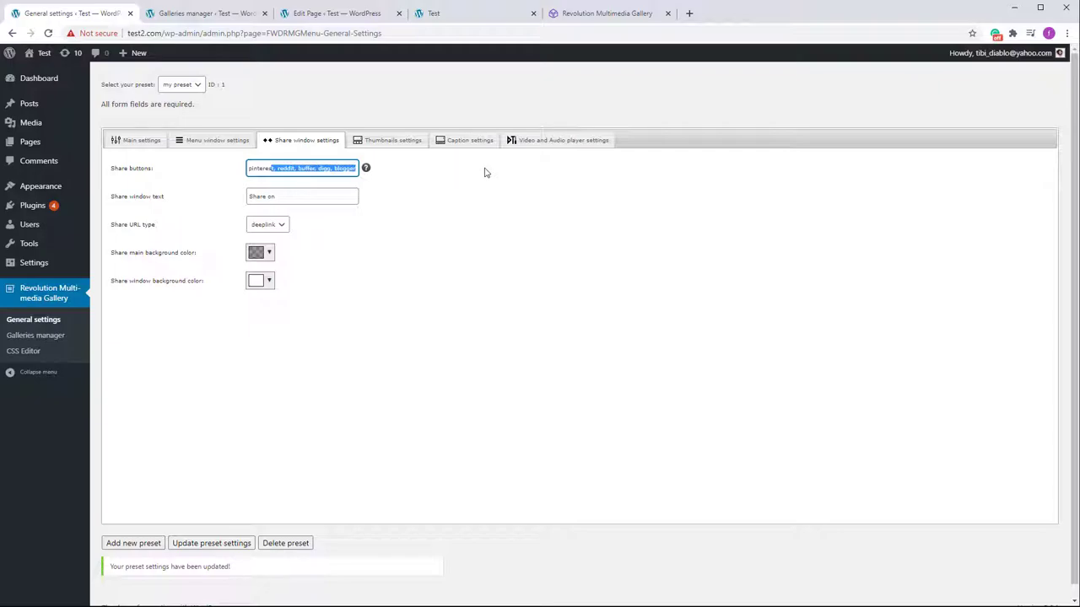
pyautogui.click(276, 170)
pyautogui.tripleClick(275, 170)
pyautogui.click(282, 169)
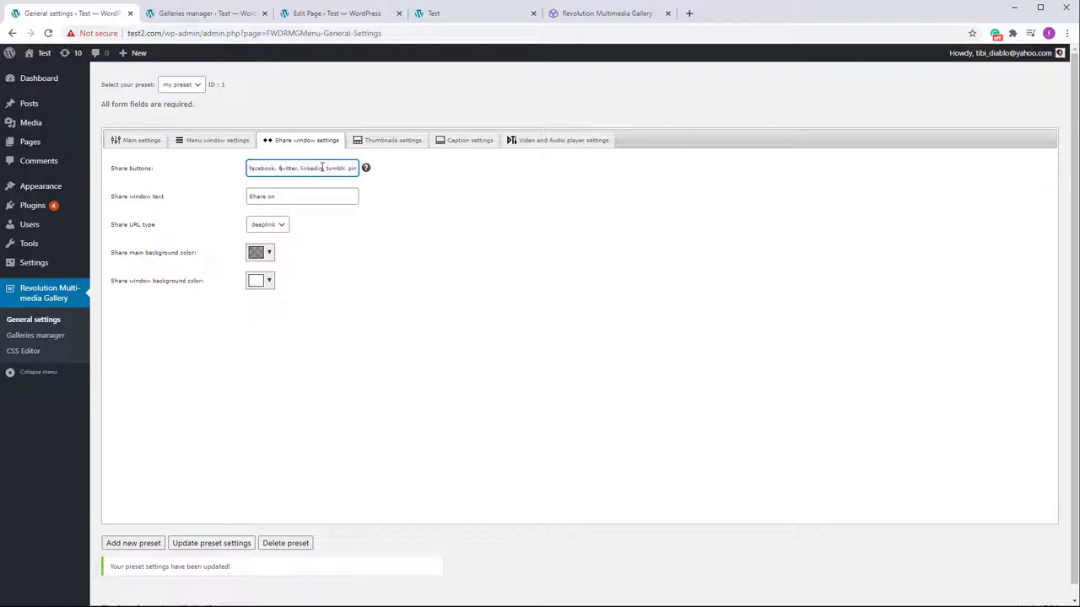
pyautogui.moveTo(322, 168); pyautogui.dragTo(460, 176)
pyautogui.press('BackSpace')
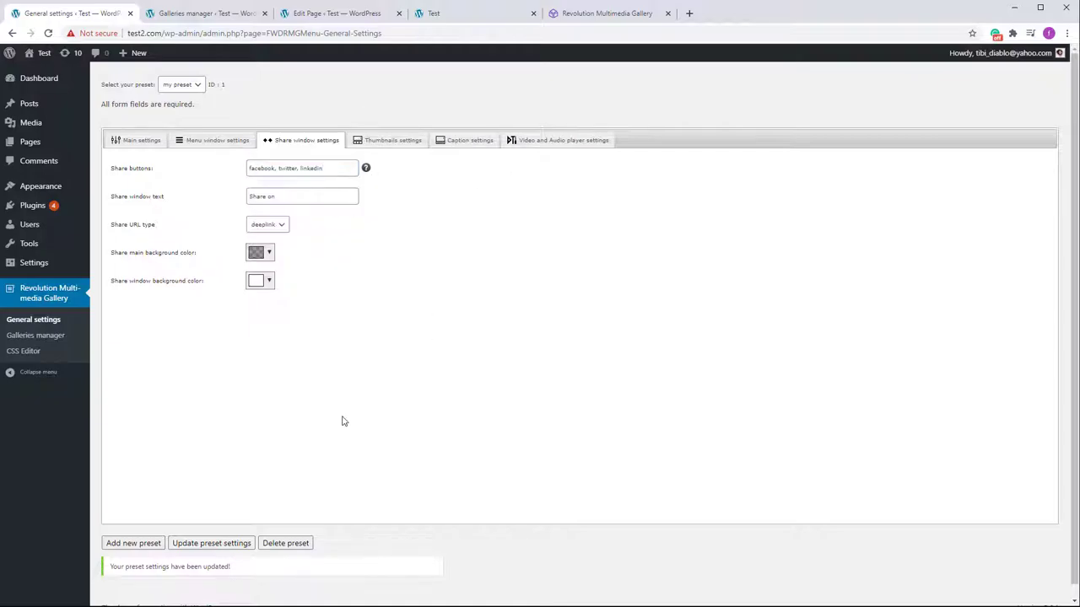
pyautogui.click(213, 543)
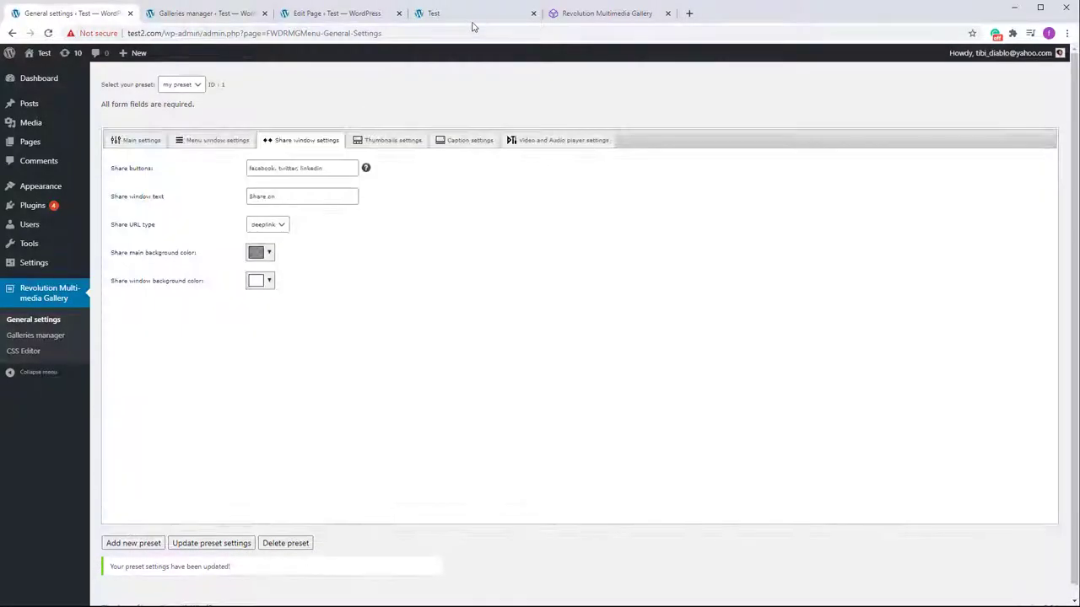
# - Check the trimmed share icons in the preview, then empty the share buttons list, save and reload
pyautogui.click(473, 14)
pyautogui.click(48, 33)
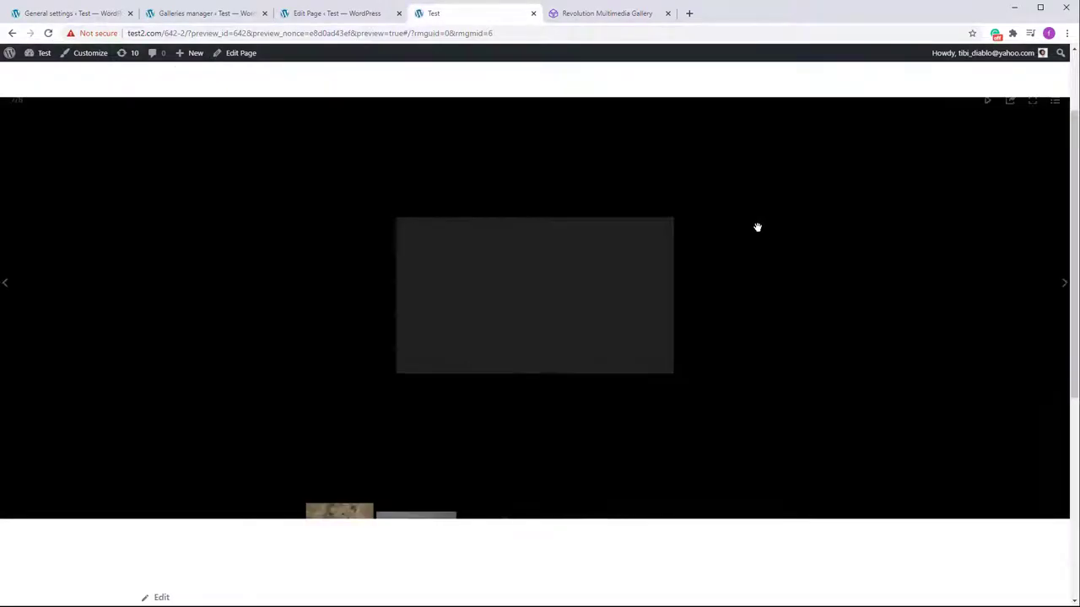
pyautogui.click(1008, 114)
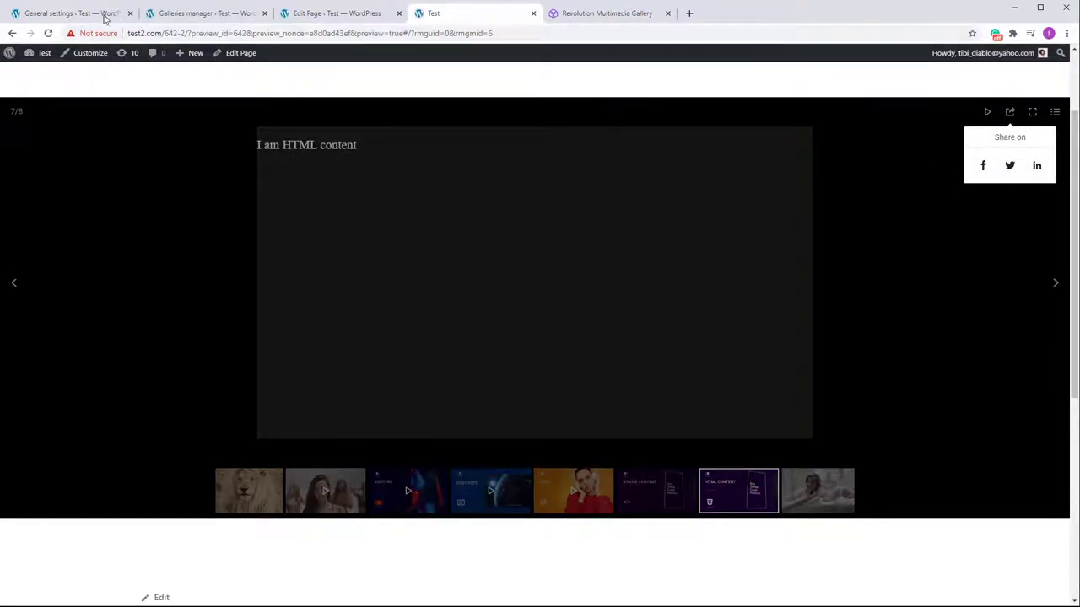
pyautogui.click(81, 14)
pyautogui.tripleClick(317, 167)
pyautogui.press('BackSpace')
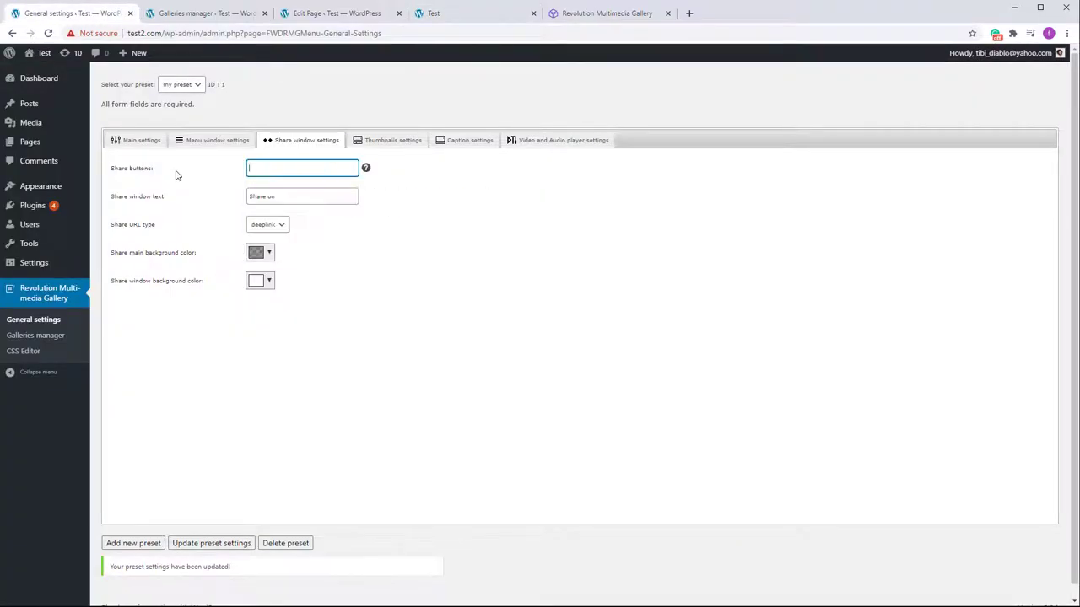
pyautogui.click(196, 547)
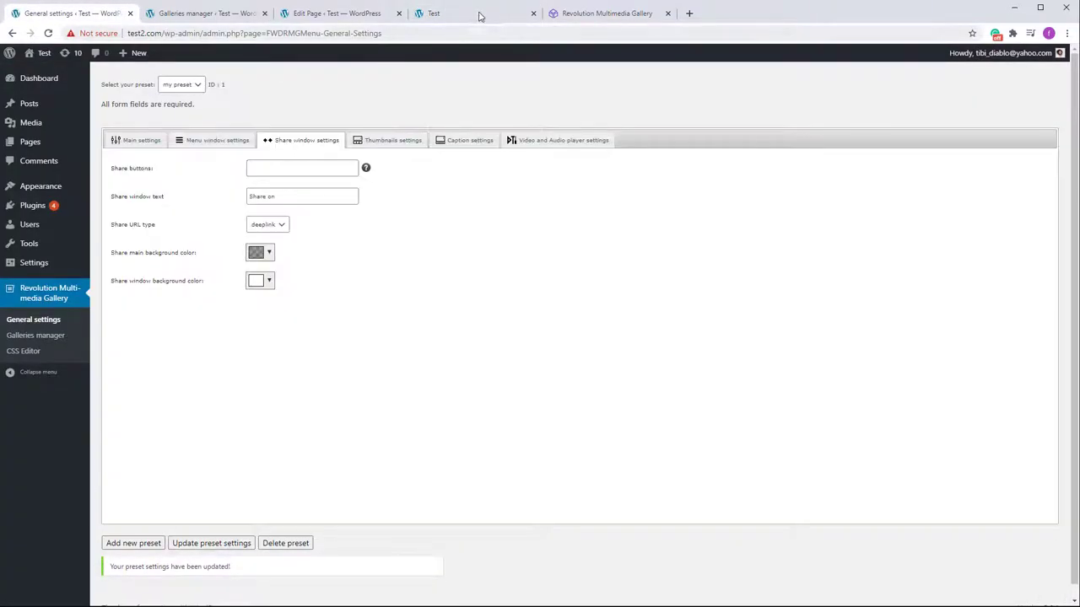
pyautogui.click(480, 16)
pyautogui.press('F5')
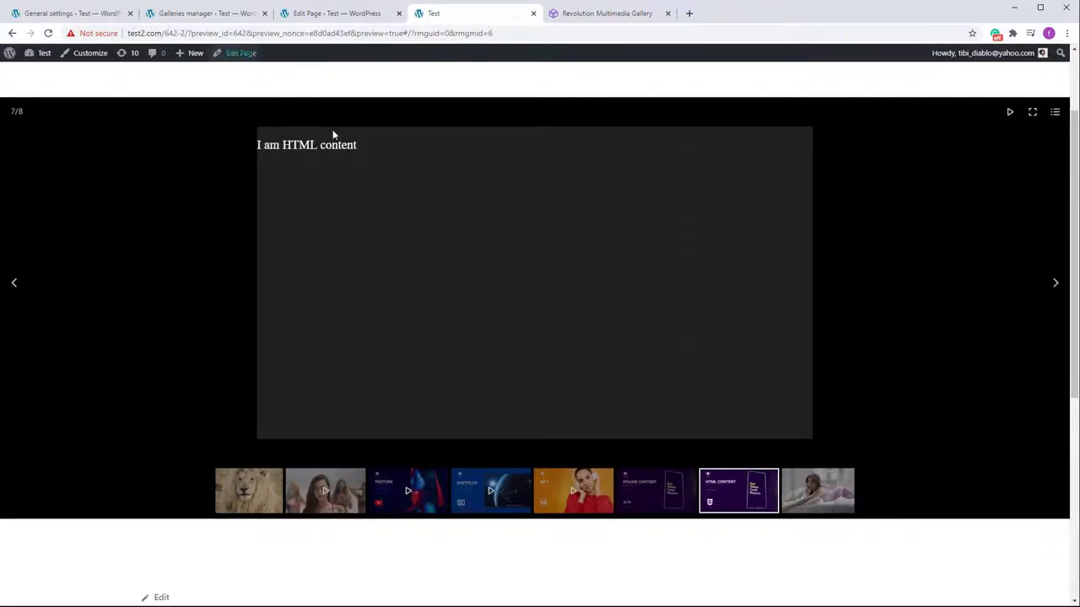
# - Switch to the default preset, then load the preset named 'my preset'
pyautogui.click(59, 15)
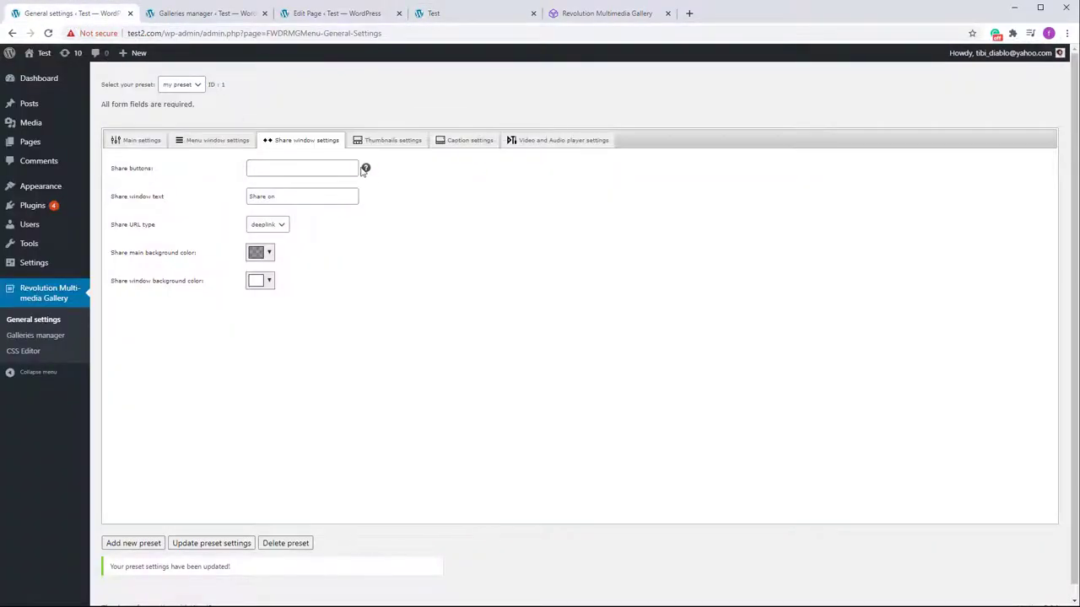
pyautogui.moveTo(366, 169)
pyautogui.click(188, 85)
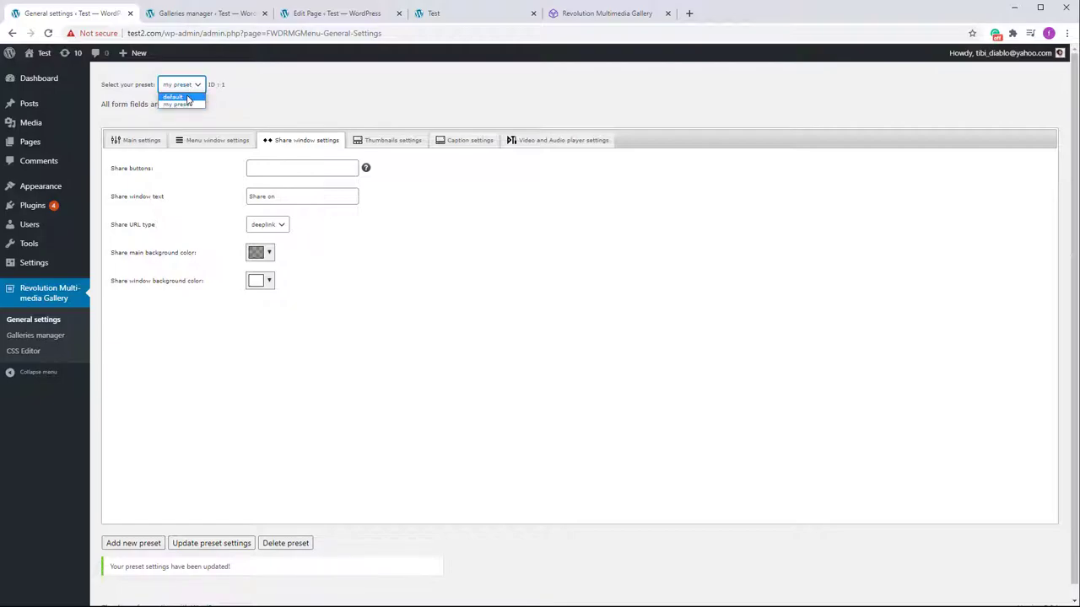
pyautogui.click(182, 96)
pyautogui.click(315, 169)
pyautogui.hotkey('ctrl', 'a')
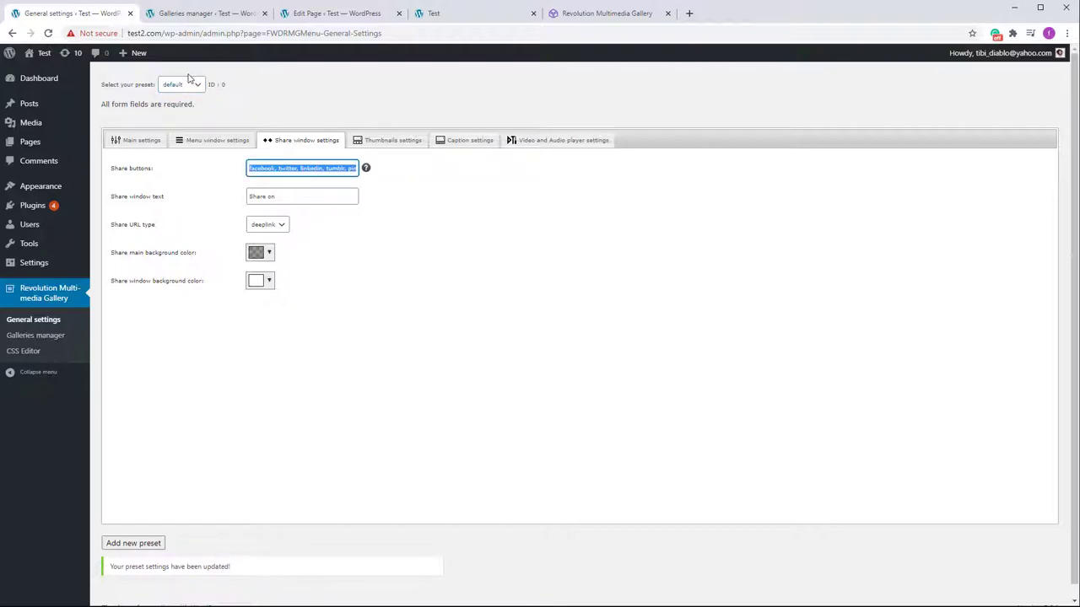
pyautogui.click(189, 84)
pyautogui.click(182, 104)
# - Review my preset's share buttons and share URL type settings without changing them
pyautogui.click(300, 168)
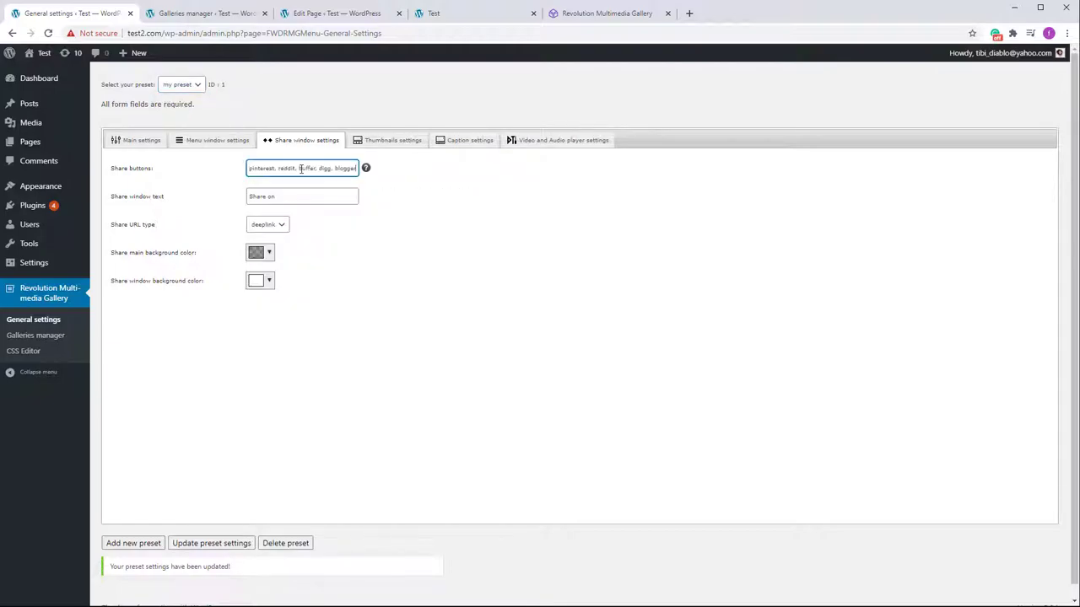
pyautogui.click(211, 543)
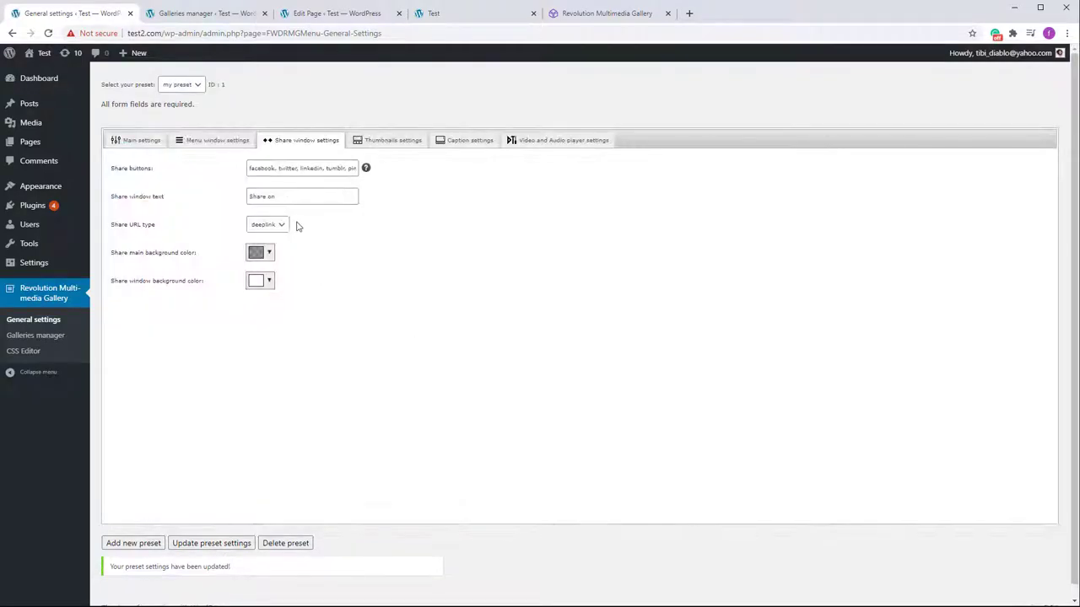
pyautogui.click(273, 230)
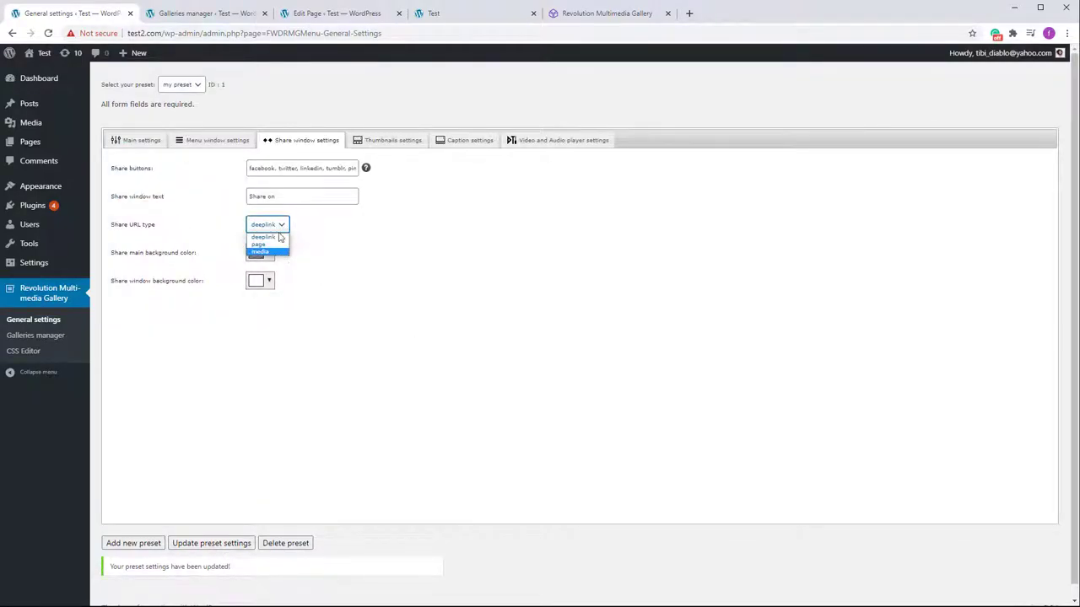
pyautogui.click(418, 262)
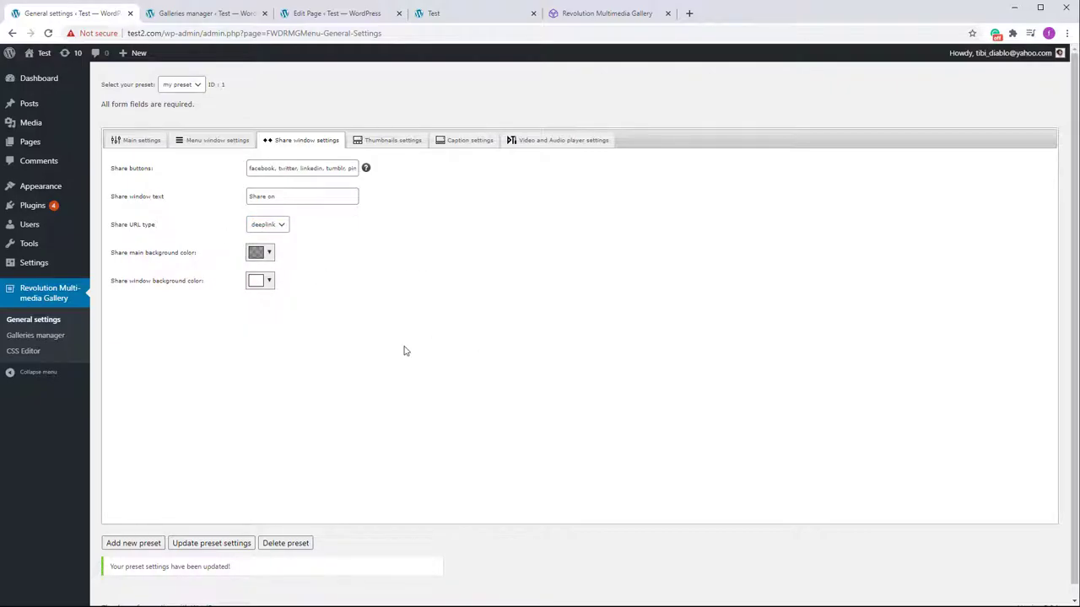
pyautogui.click(392, 142)
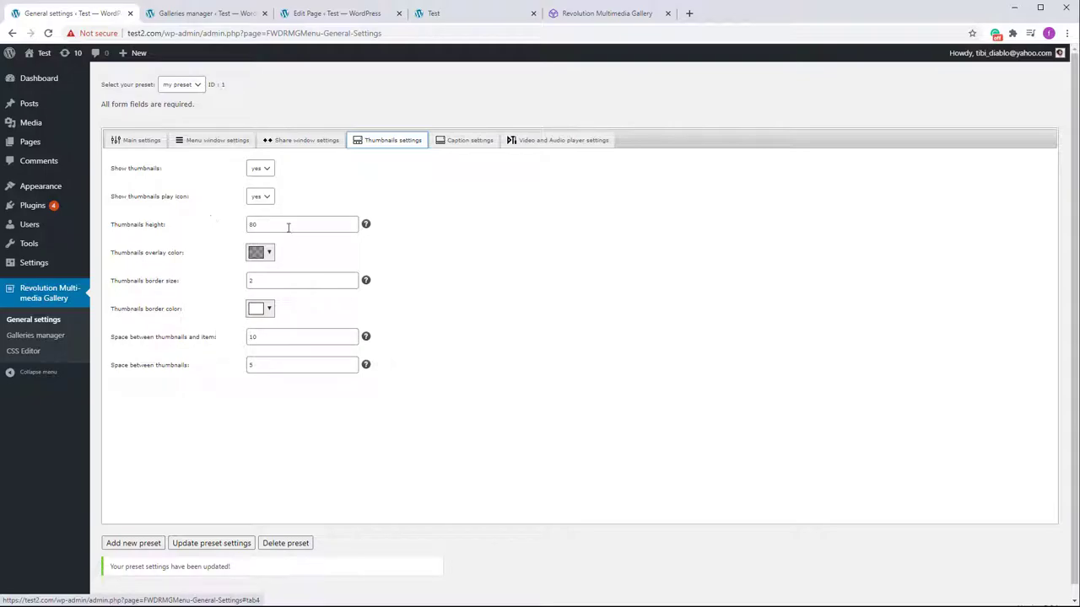
# - Save a thumbnail height of 200 and reload the Test preview to see it
pyautogui.doubleClick(286, 227)
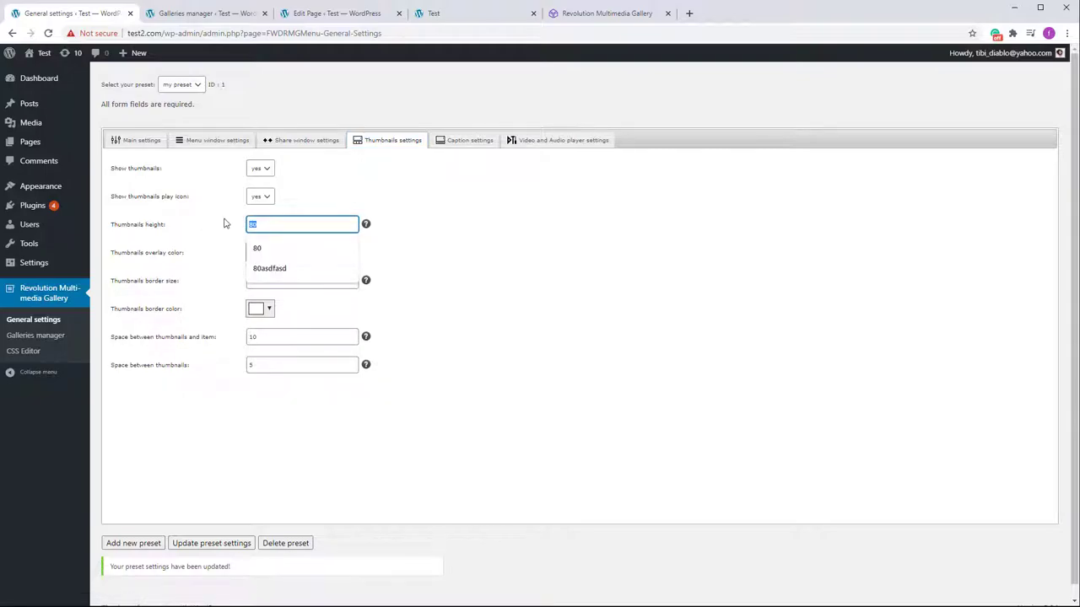
pyautogui.write('200')
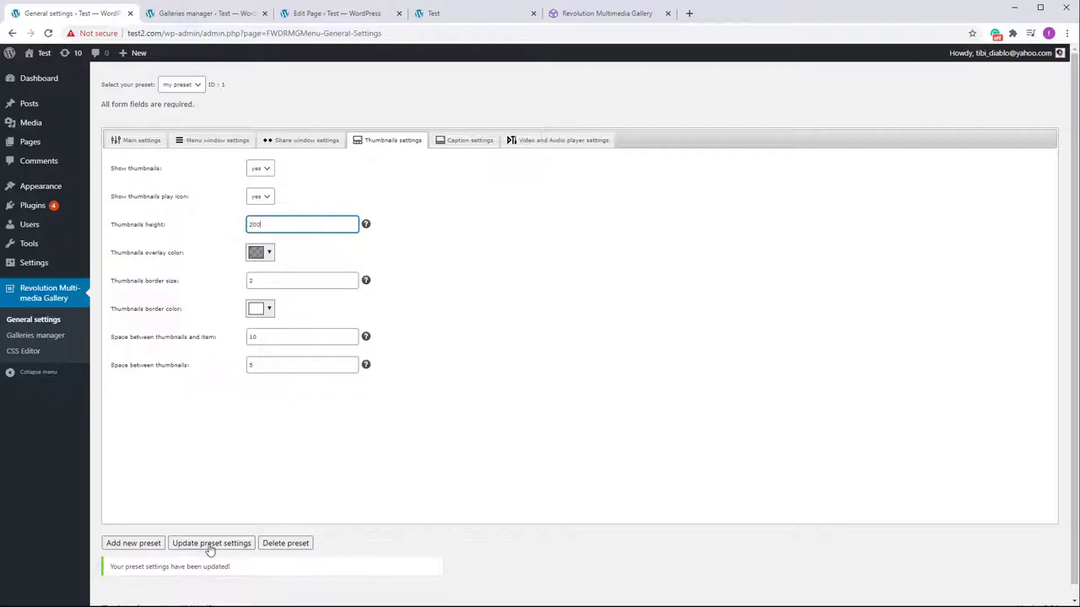
pyautogui.click(210, 544)
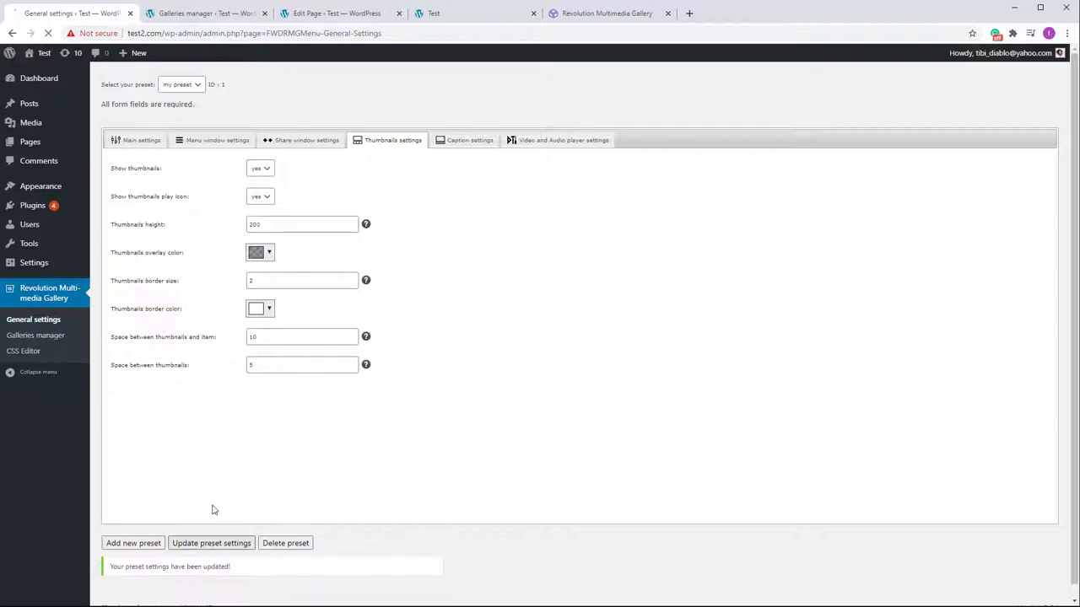
pyautogui.click(472, 15)
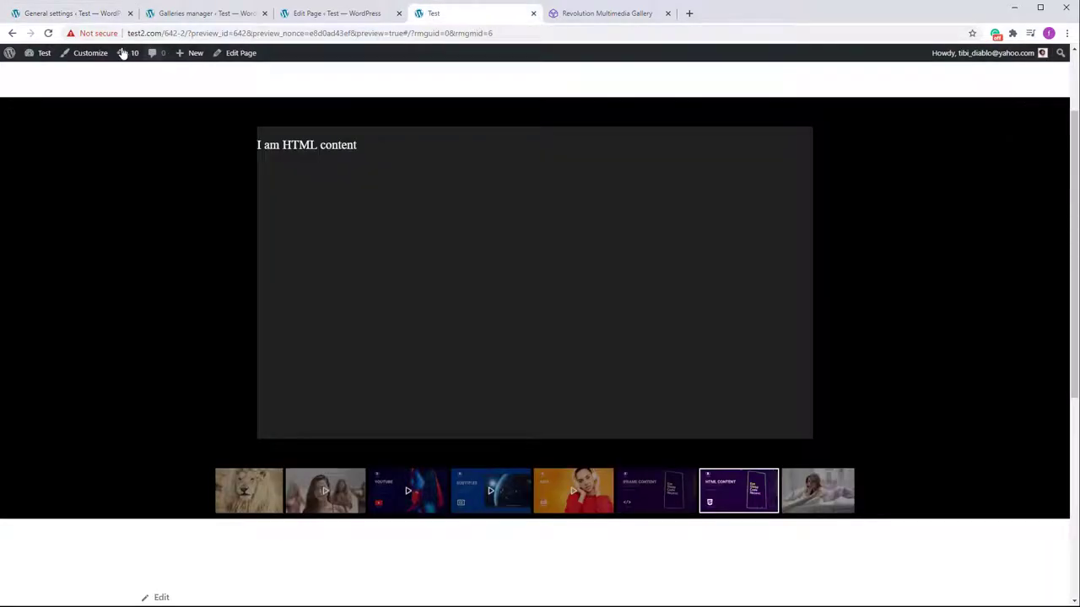
pyautogui.click(48, 33)
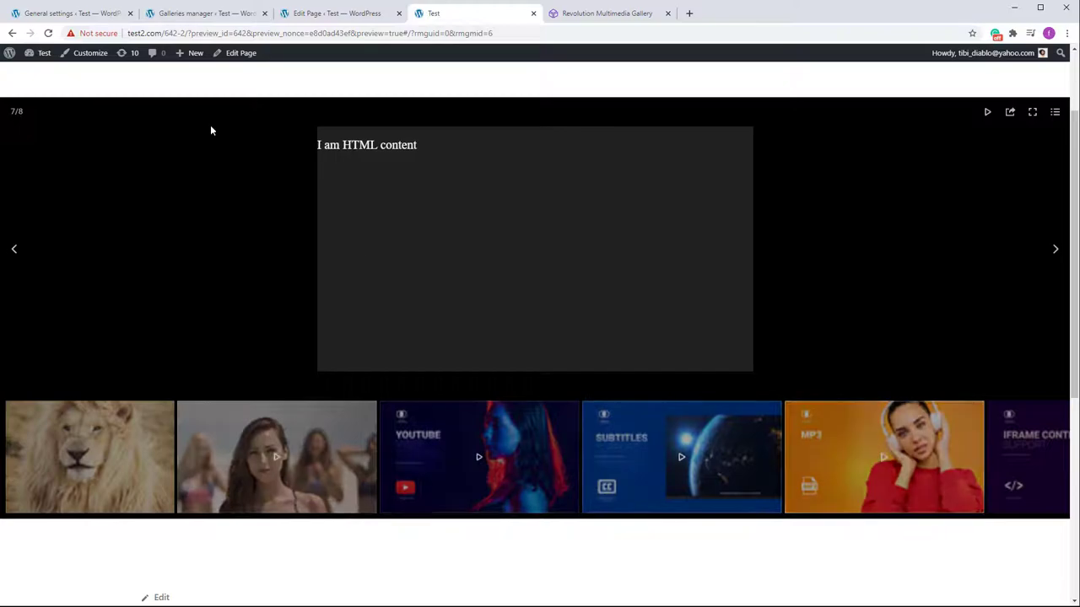
# - Restore the thumbnail height to 80 and save the preset
pyautogui.click(67, 15)
pyautogui.moveTo(289, 228); pyautogui.dragTo(243, 226)
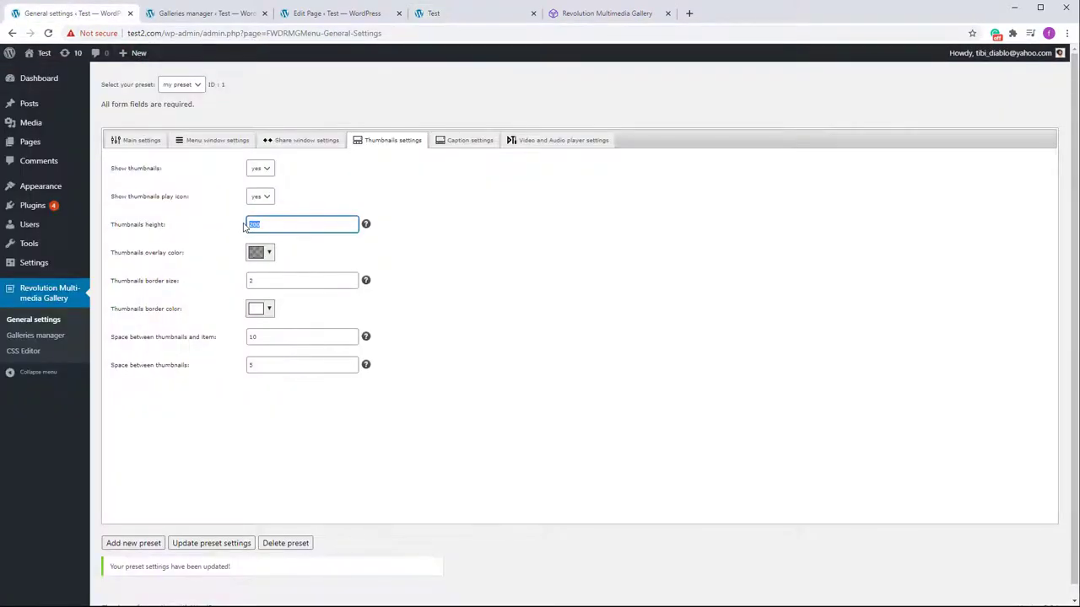
pyautogui.write('90')
pyautogui.click(211, 544)
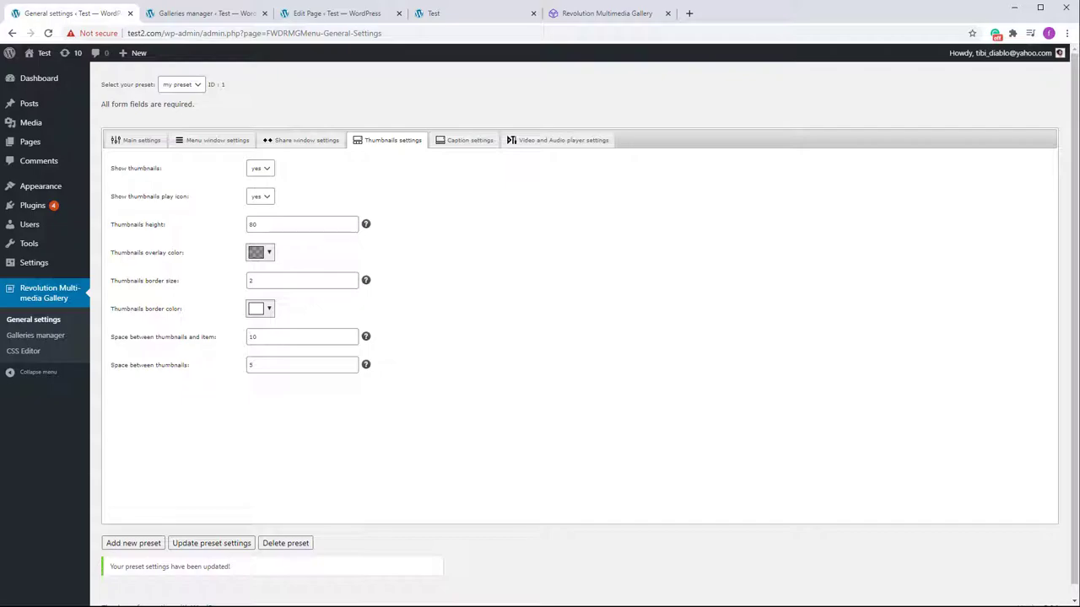
pyautogui.click(468, 141)
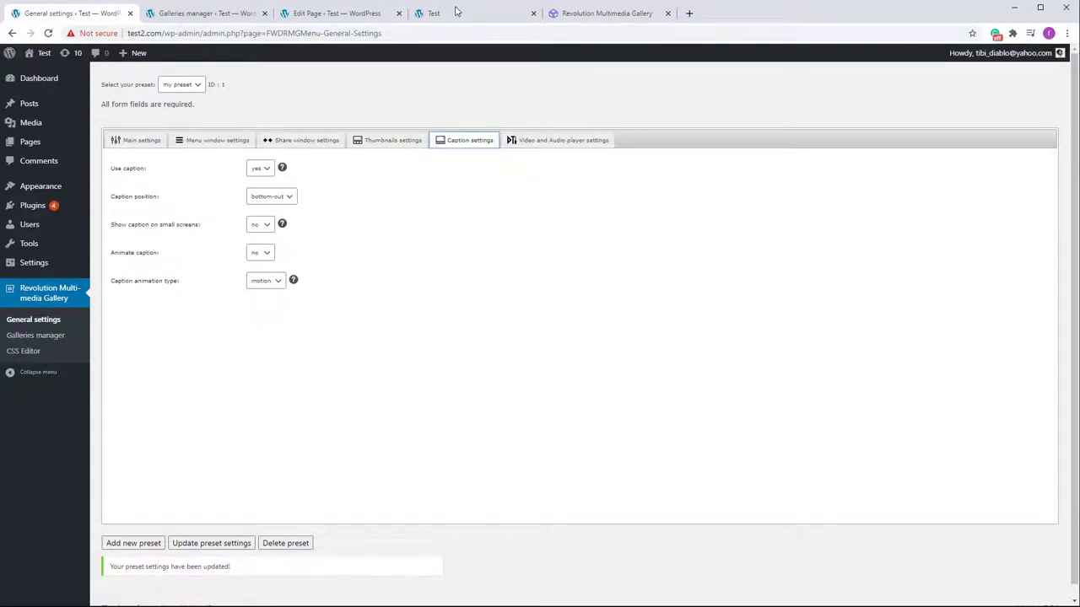
# - Set Caption position to top-in and reload the Test preview to see it
pyautogui.click(493, 13)
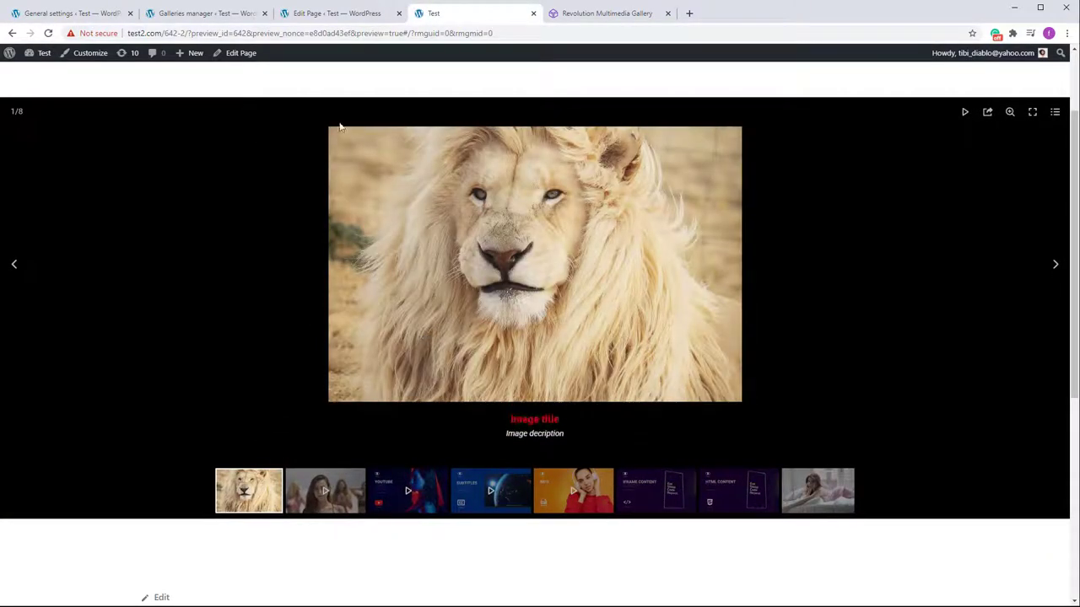
pyautogui.click(89, 14)
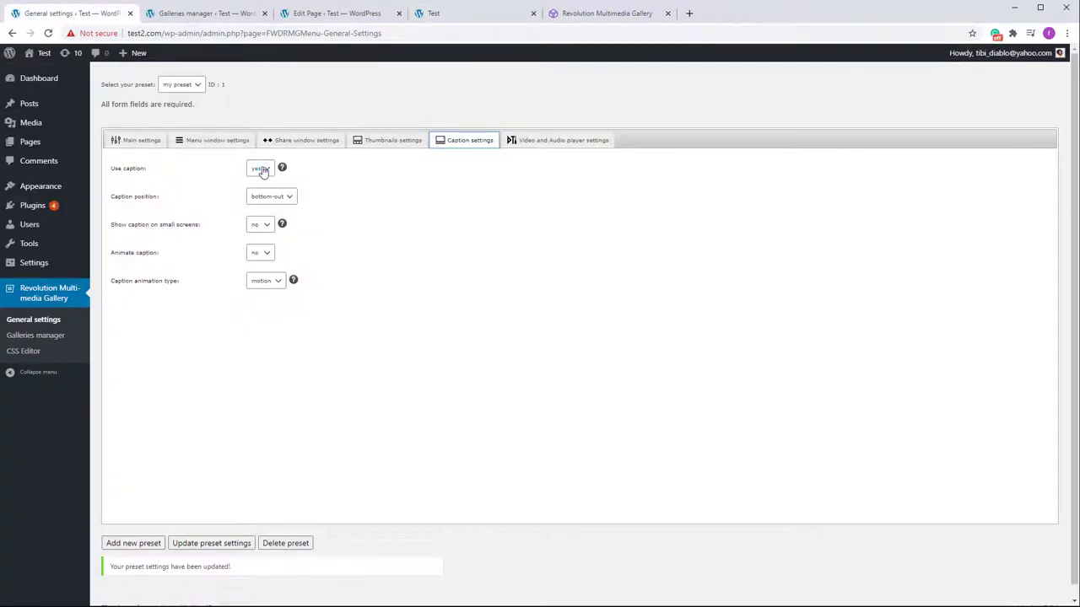
pyautogui.click(262, 170)
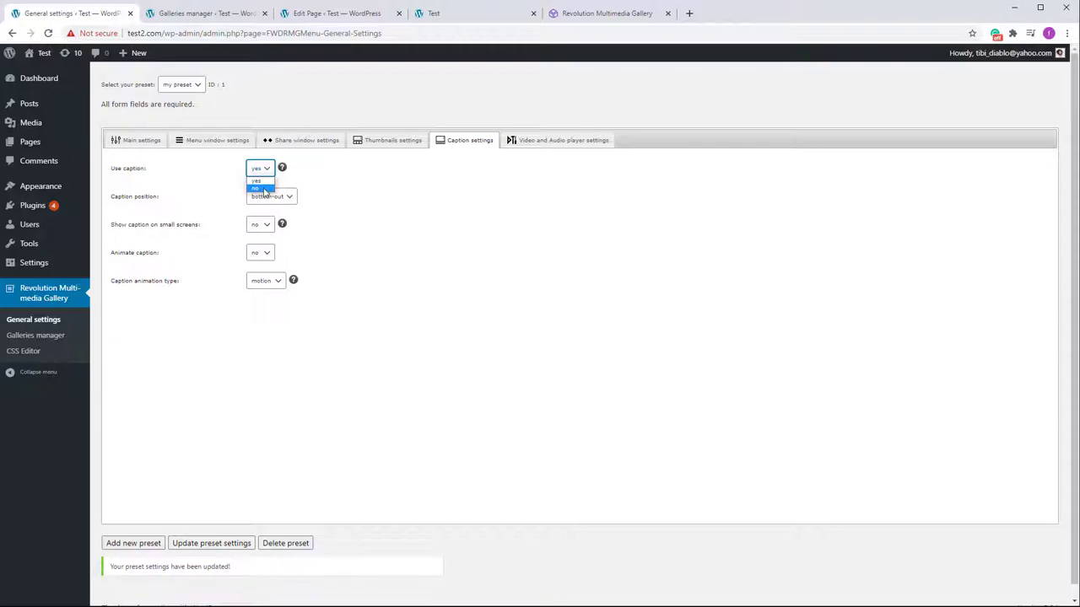
pyautogui.click(437, 211)
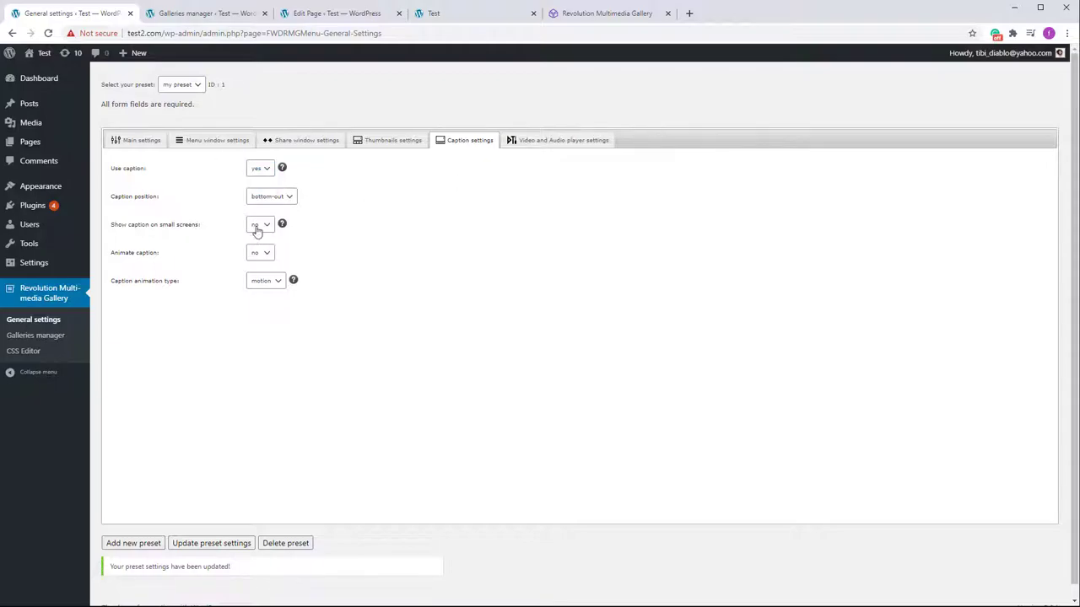
pyautogui.click(276, 197)
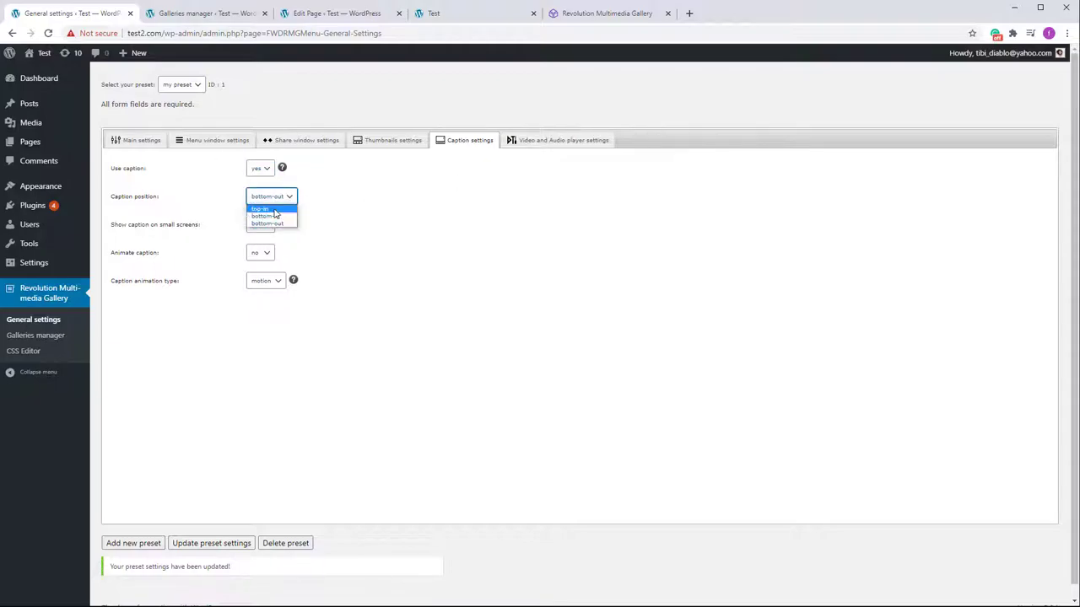
pyautogui.click(273, 213)
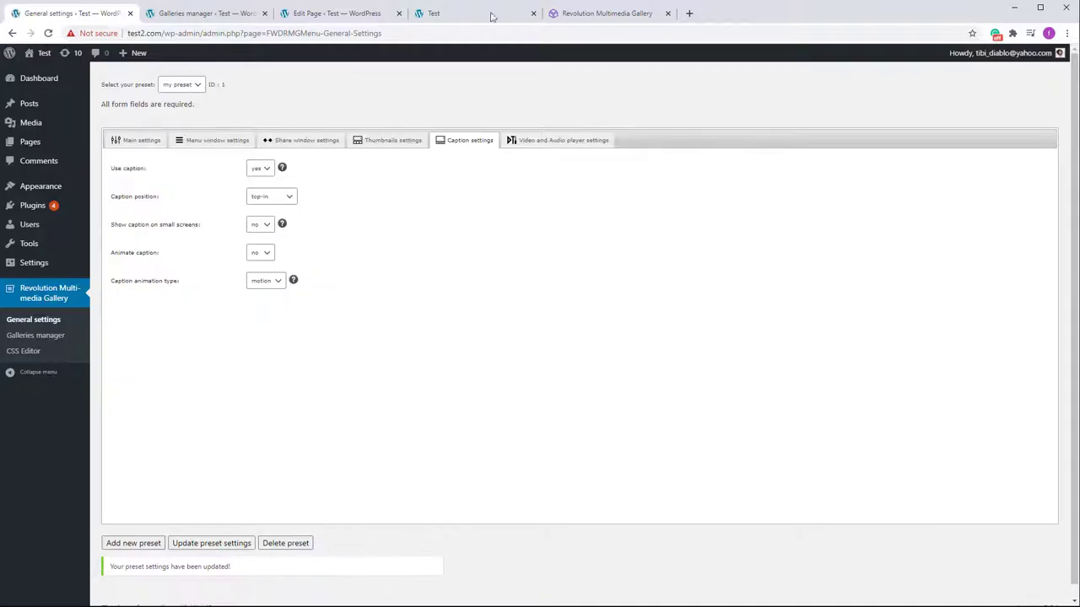
pyautogui.click(493, 15)
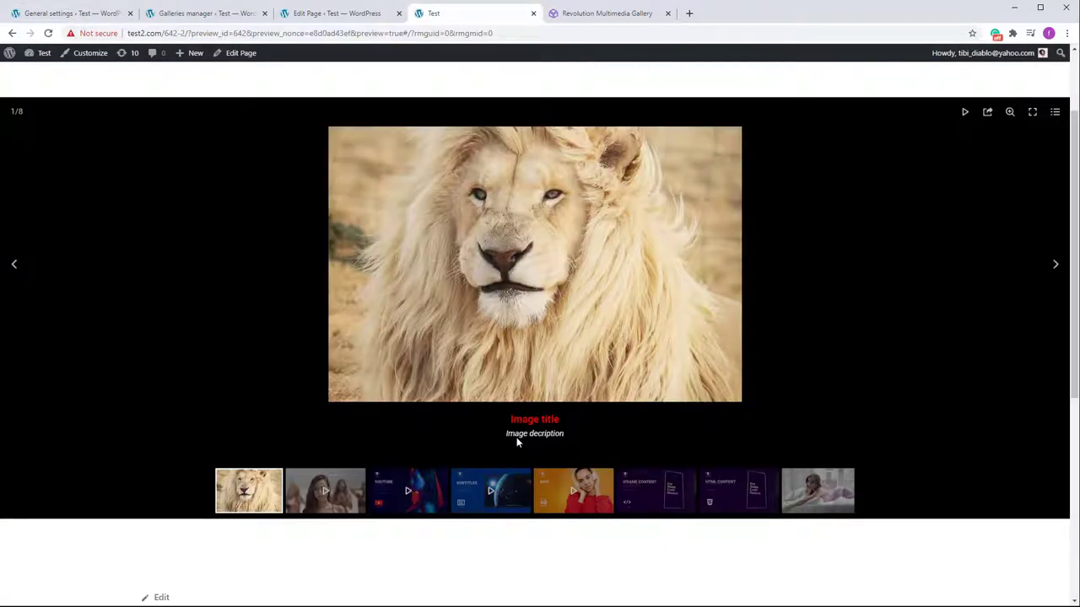
pyautogui.click(48, 33)
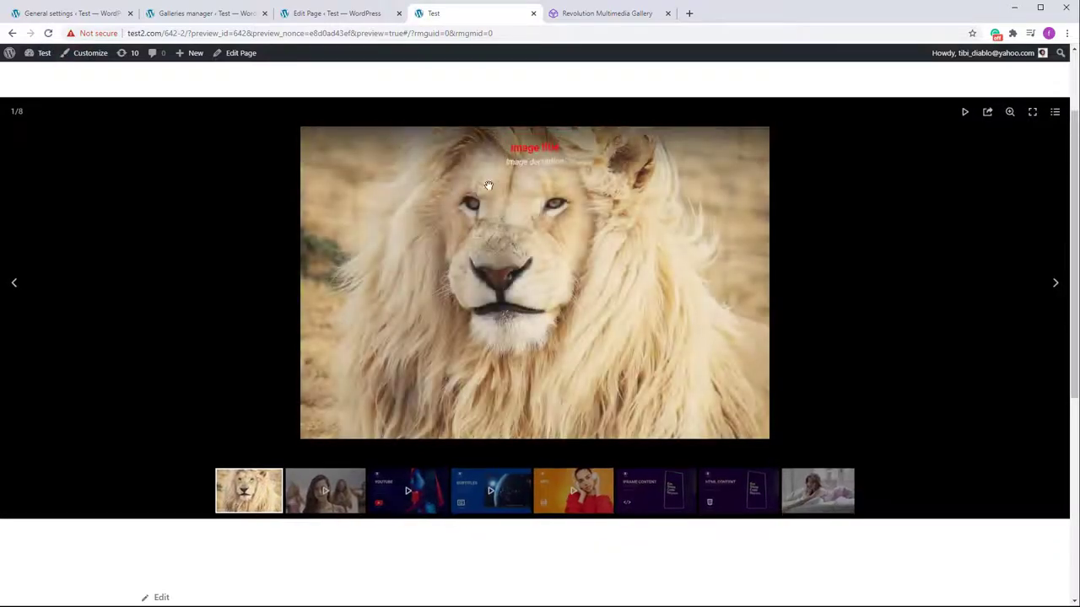
# - Change Caption position to bottom-in, save the preset, and reload the preview with developer tools open
pyautogui.click(88, 14)
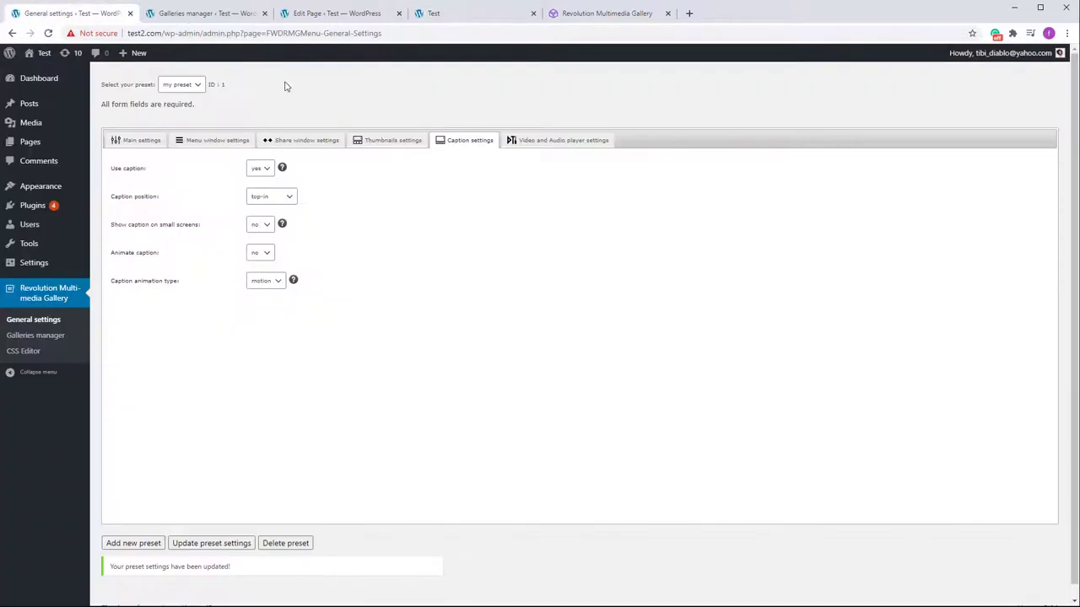
pyautogui.click(279, 200)
pyautogui.click(261, 212)
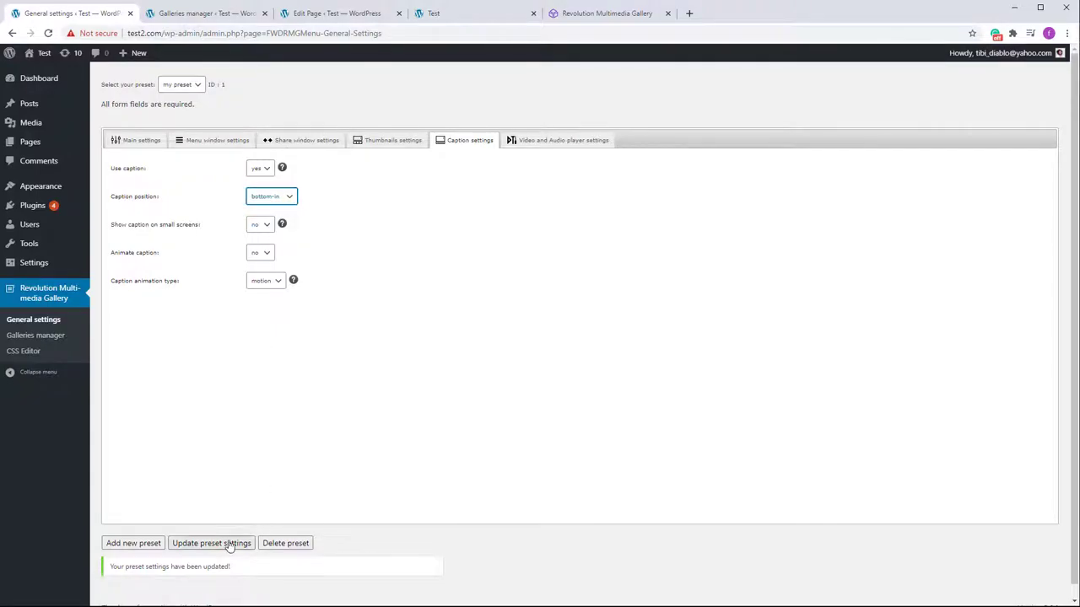
pyautogui.click(234, 543)
pyautogui.click(433, 14)
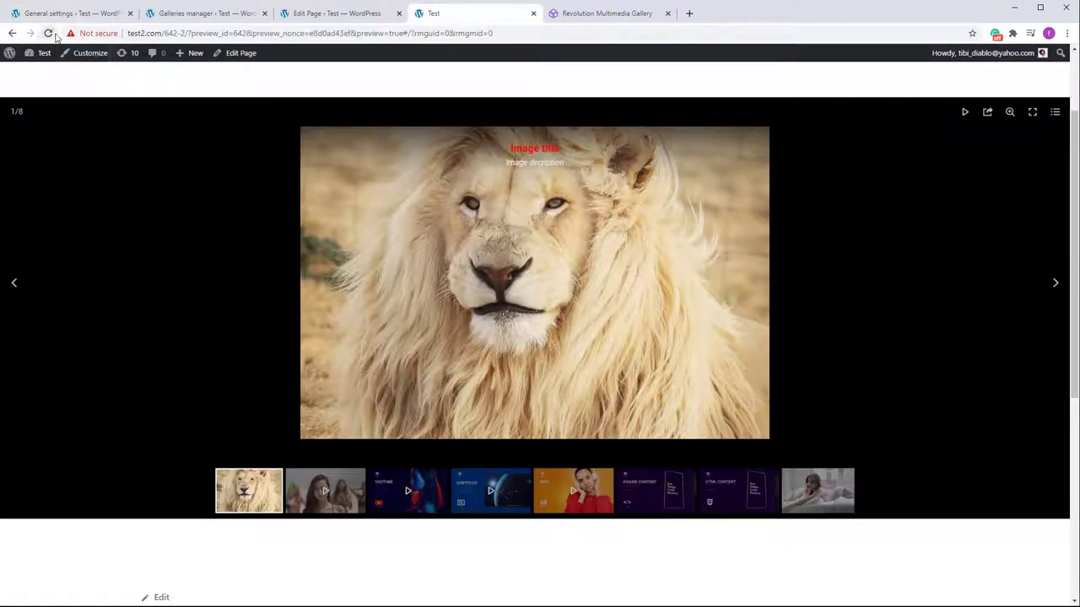
pyautogui.click(48, 33)
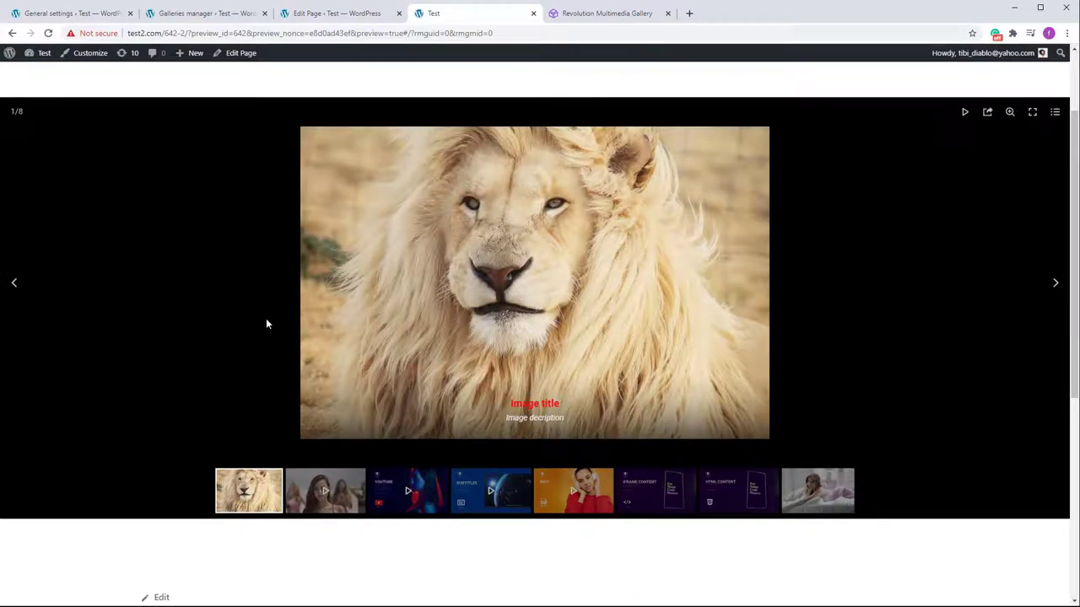
pyautogui.press('F12')
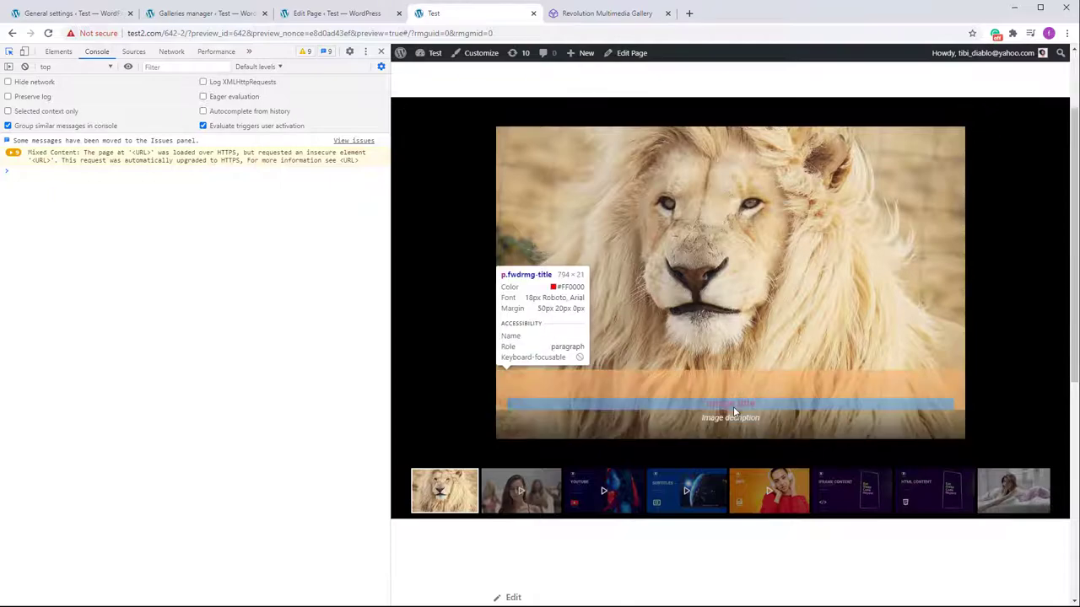
# - Inspect the gallery image's title and description elements in DevTools, then close DevTools
pyautogui.click(733, 411)
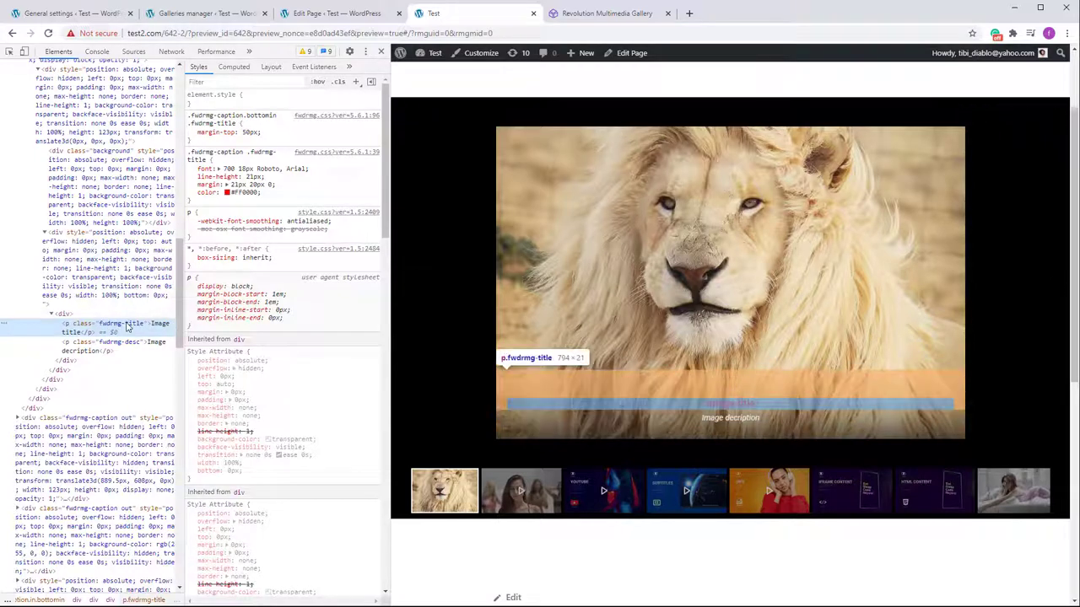
pyautogui.click(10, 55)
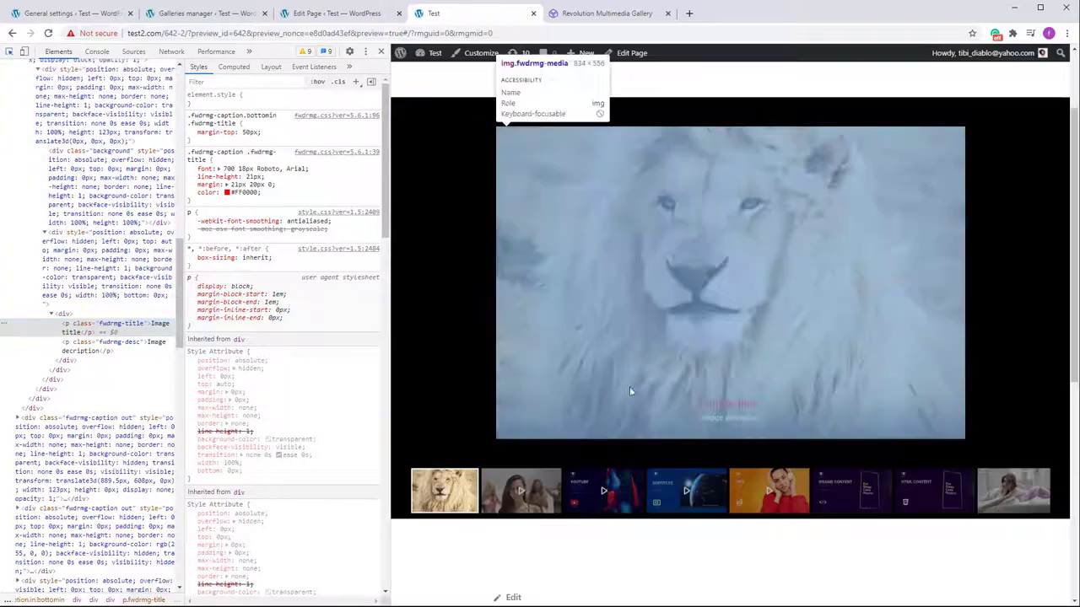
pyautogui.click(522, 413)
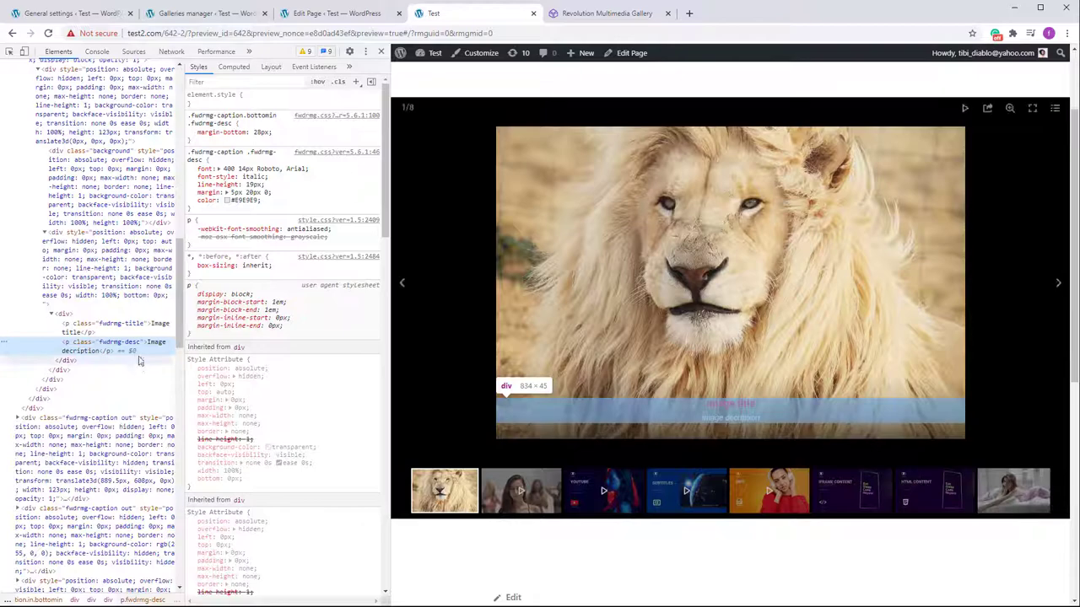
pyautogui.doubleClick(107, 346)
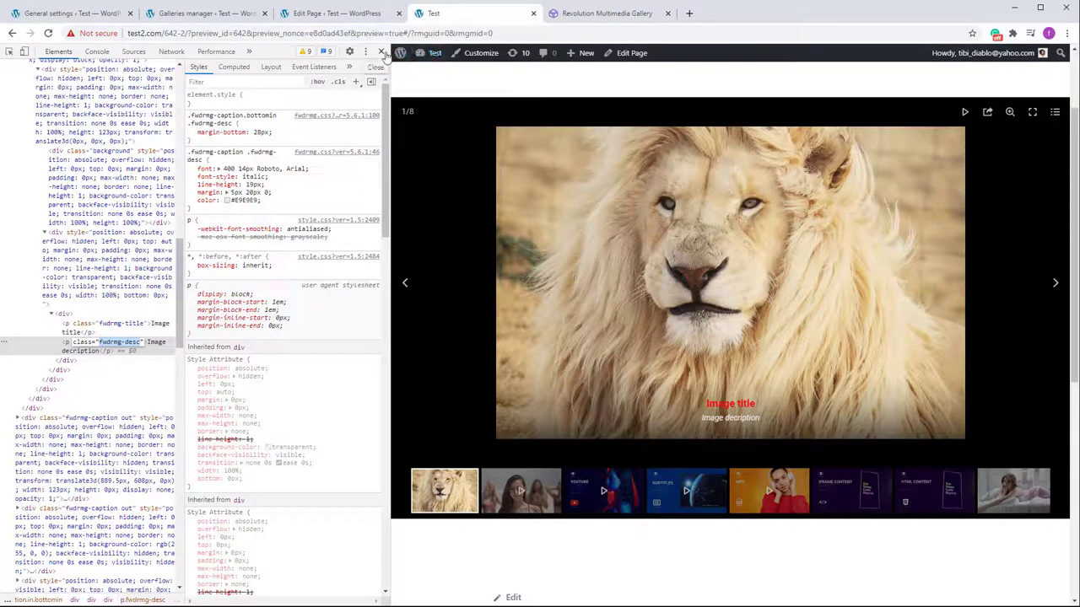
pyautogui.click(382, 52)
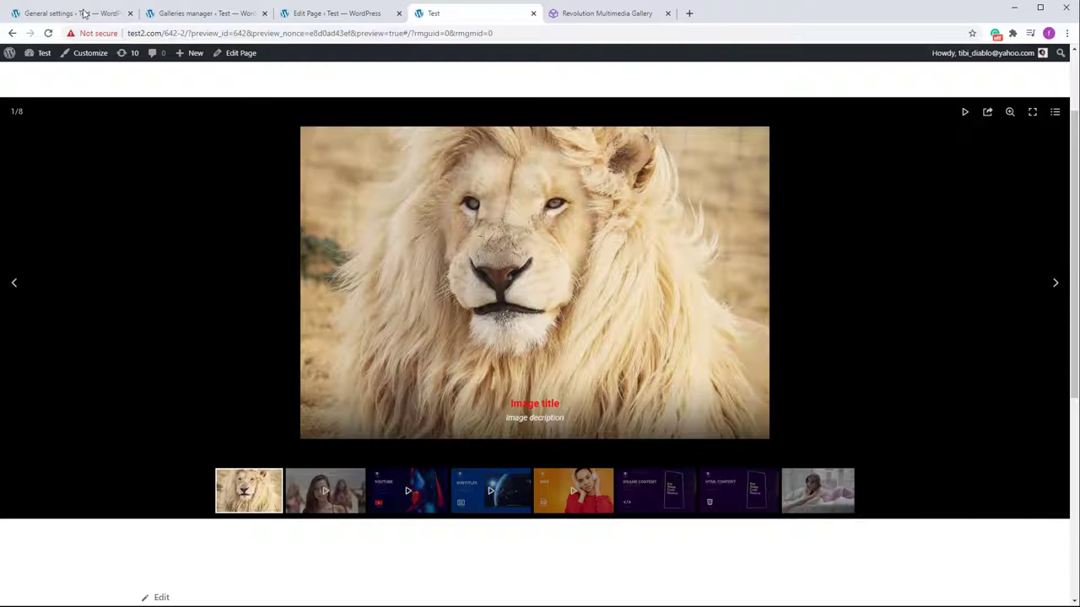
pyautogui.click(82, 13)
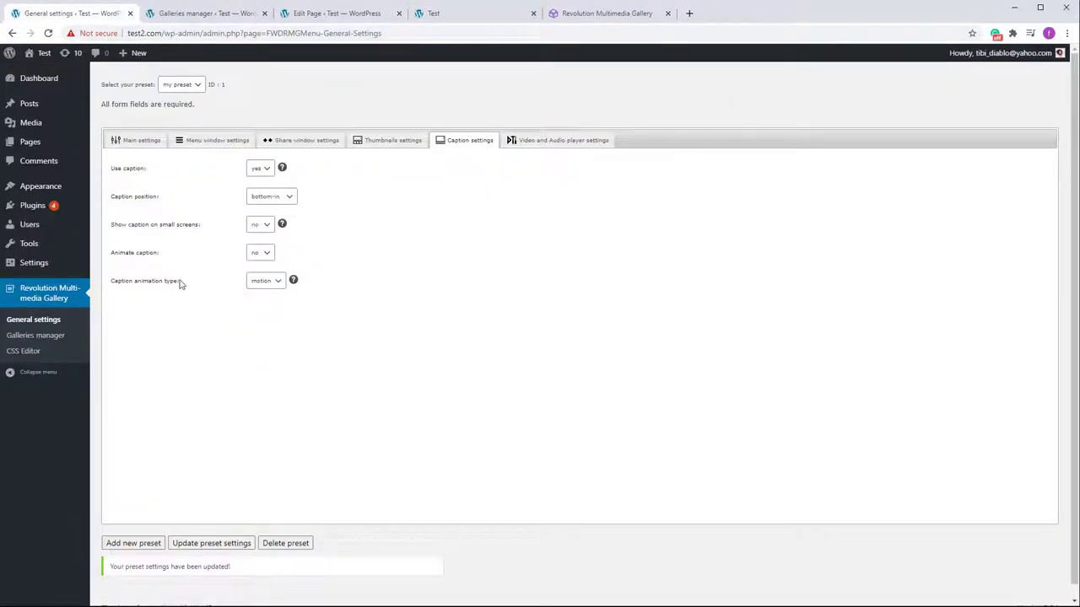
# - Review the Animate caption and caption animation type choices, comparing with the demo and preview
pyautogui.click(259, 254)
pyautogui.click(258, 269)
pyautogui.click(263, 289)
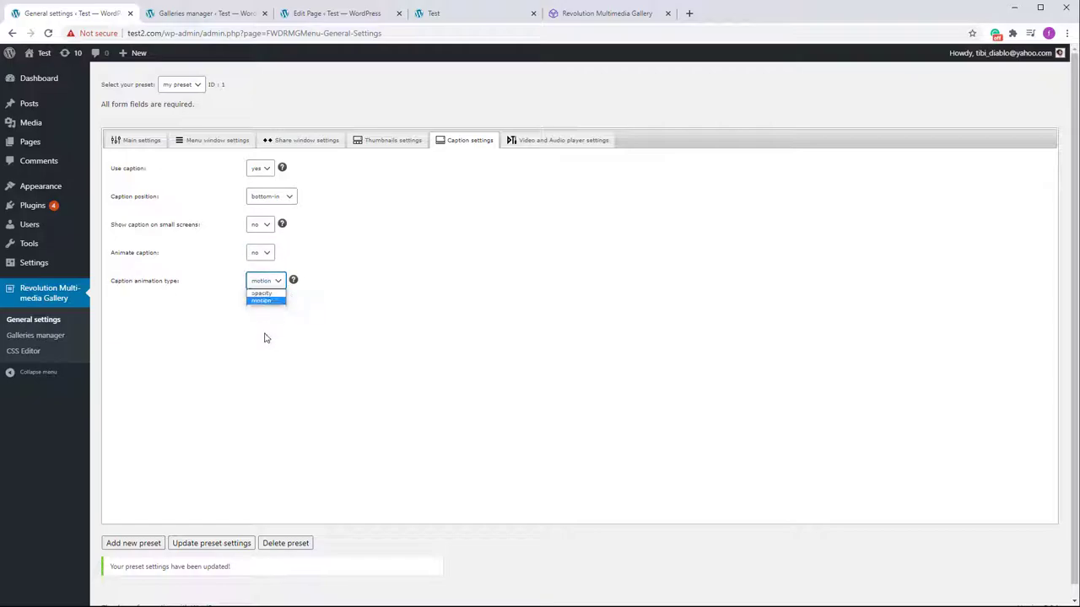
pyautogui.click(392, 311)
pyautogui.click(592, 13)
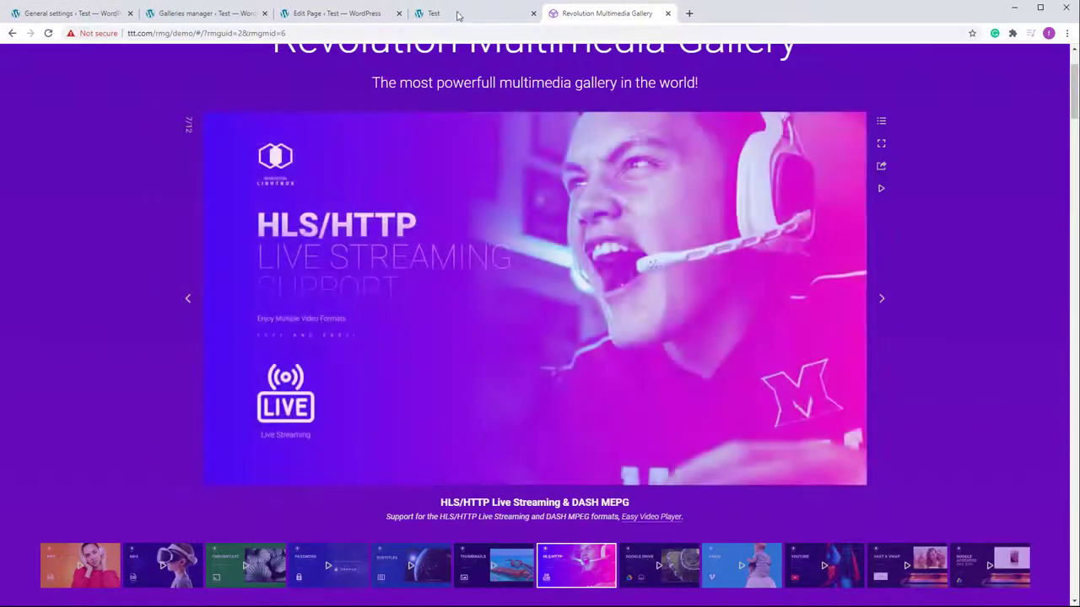
pyautogui.click(432, 14)
pyautogui.moveTo(570, 322); pyautogui.dragTo(658, 316)
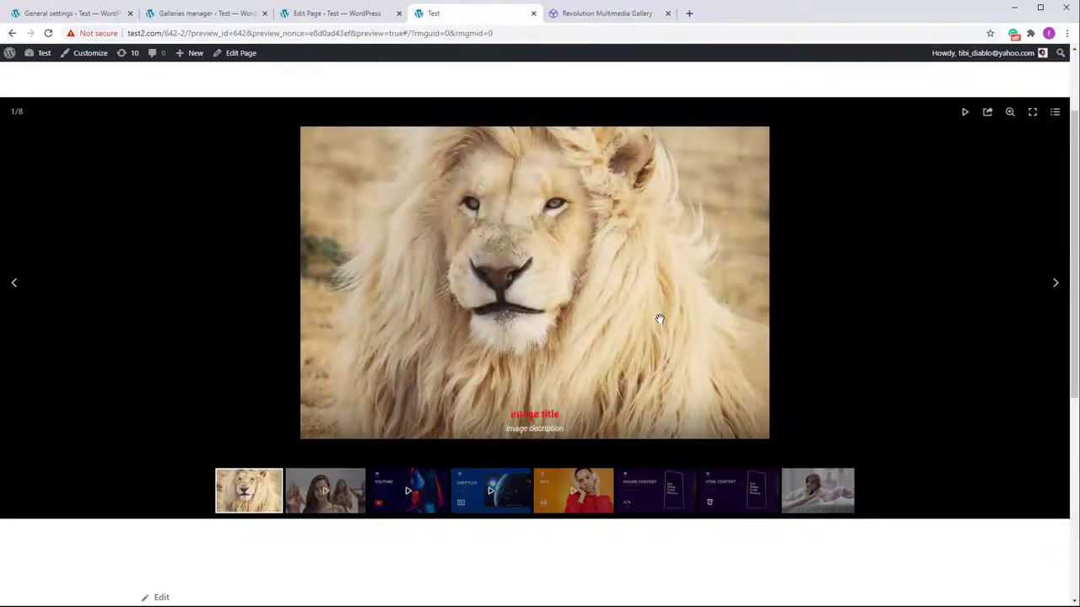
# - Set caption animation type to opacity, save the preset, and check it in the reloaded preview
pyautogui.click(74, 15)
pyautogui.click(275, 281)
pyautogui.click(263, 299)
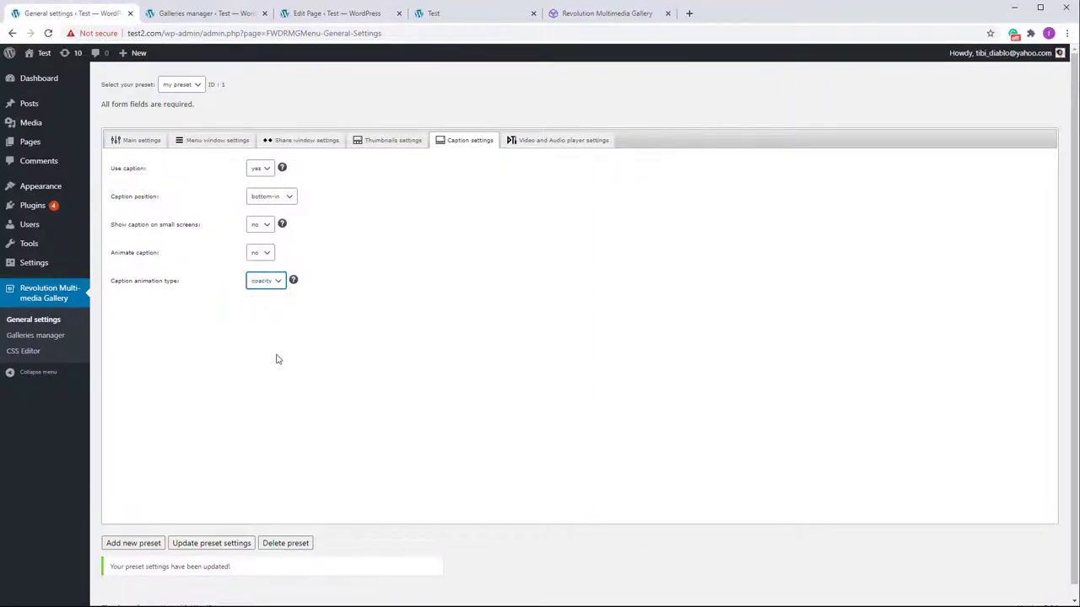
pyautogui.click(225, 540)
pyautogui.click(434, 14)
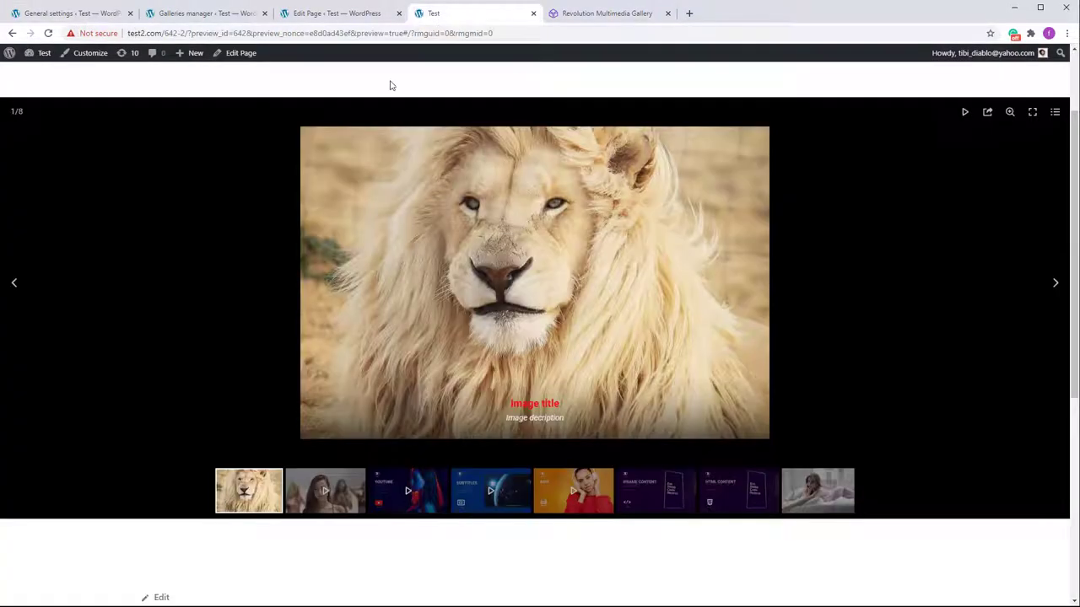
pyautogui.click(49, 34)
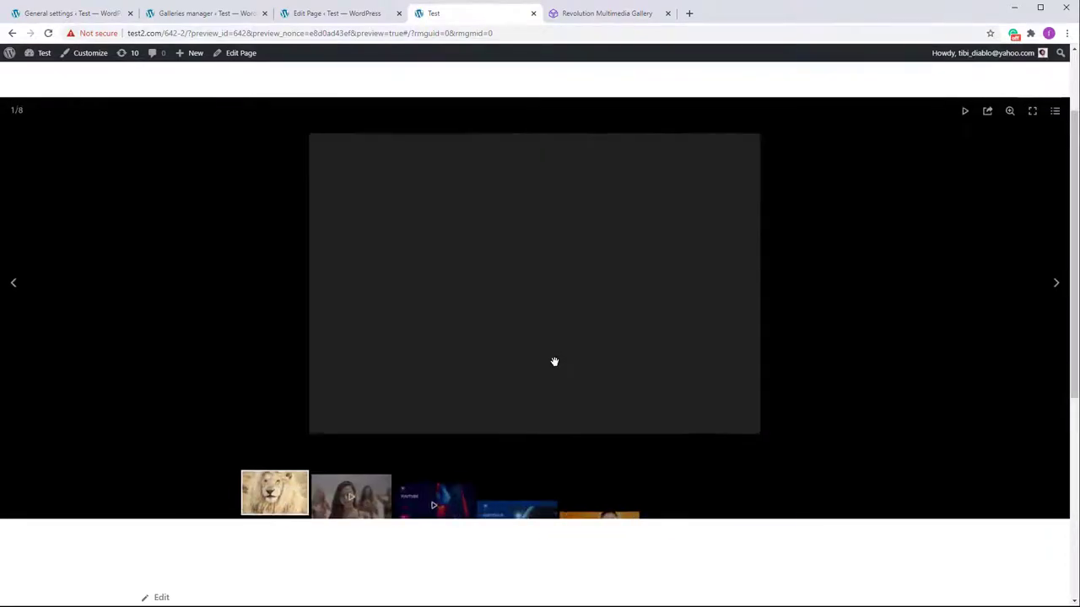
pyautogui.moveTo(458, 341); pyautogui.dragTo(566, 340)
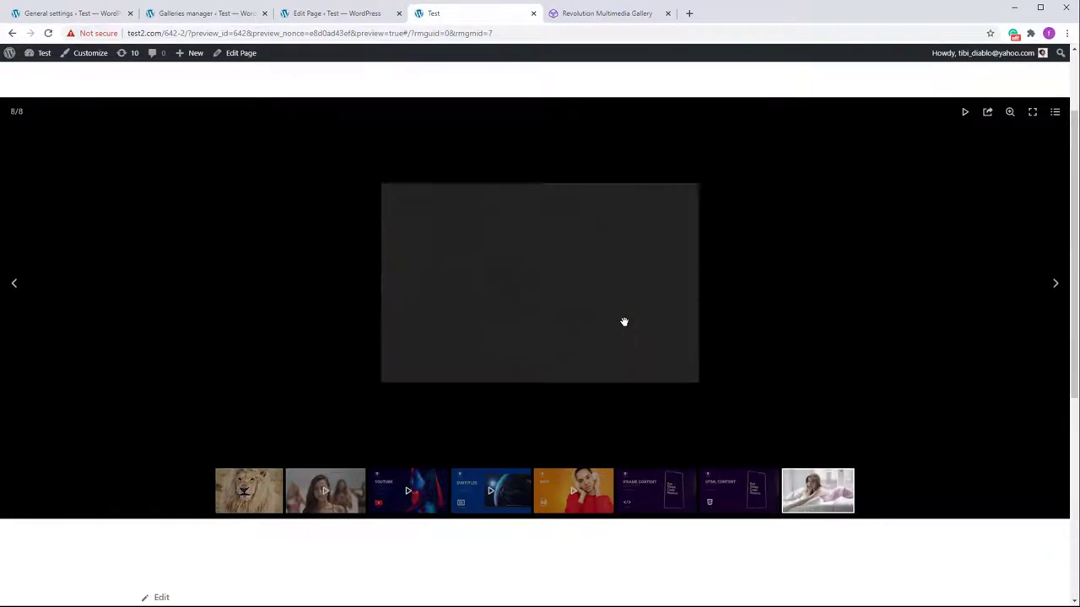
pyautogui.moveTo(629, 312); pyautogui.dragTo(250, 294)
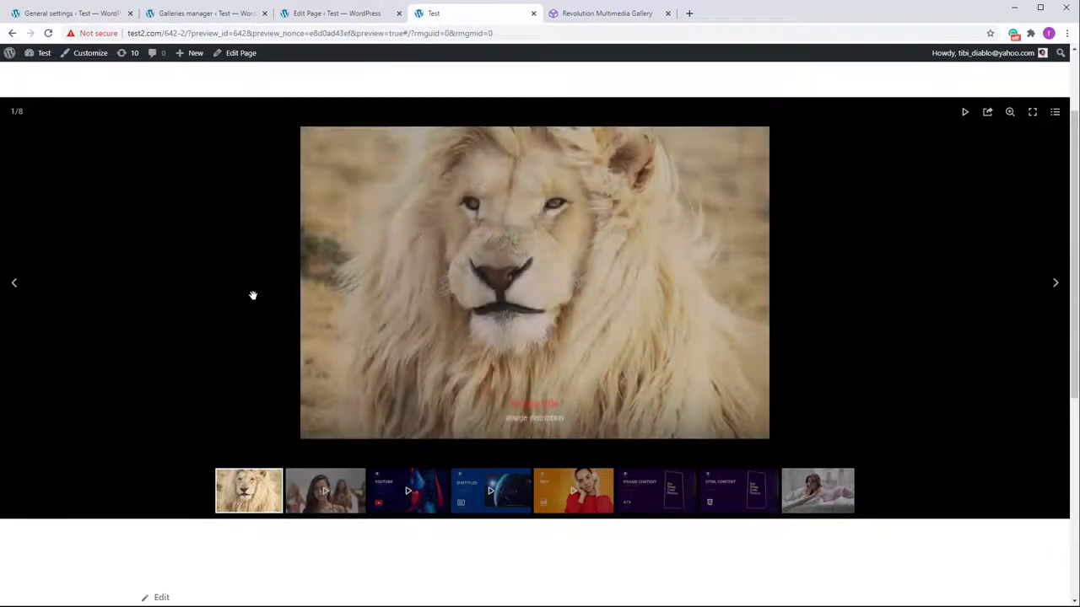
# - Set caption position to bottom-out, save, and verify the moved caption in the preview
pyautogui.click(78, 14)
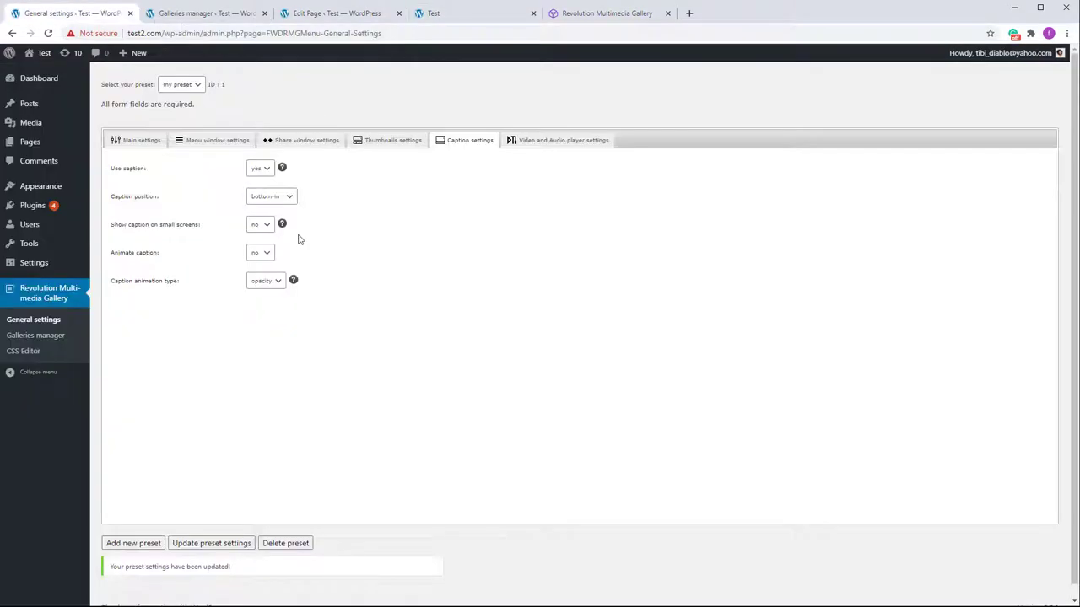
pyautogui.click(272, 197)
pyautogui.click(274, 218)
pyautogui.click(223, 544)
pyautogui.click(432, 13)
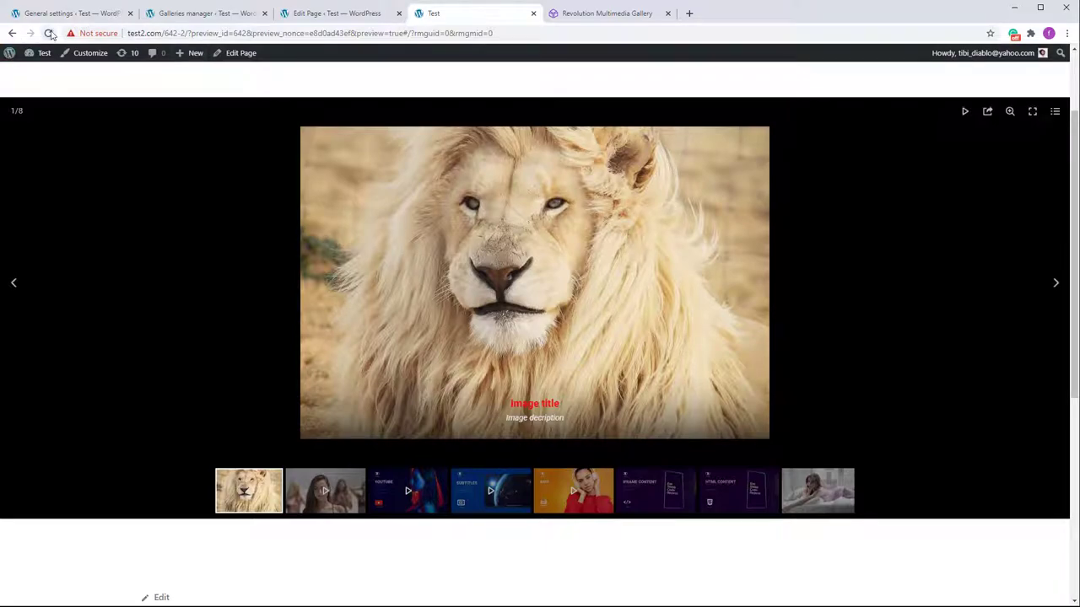
pyautogui.click(49, 34)
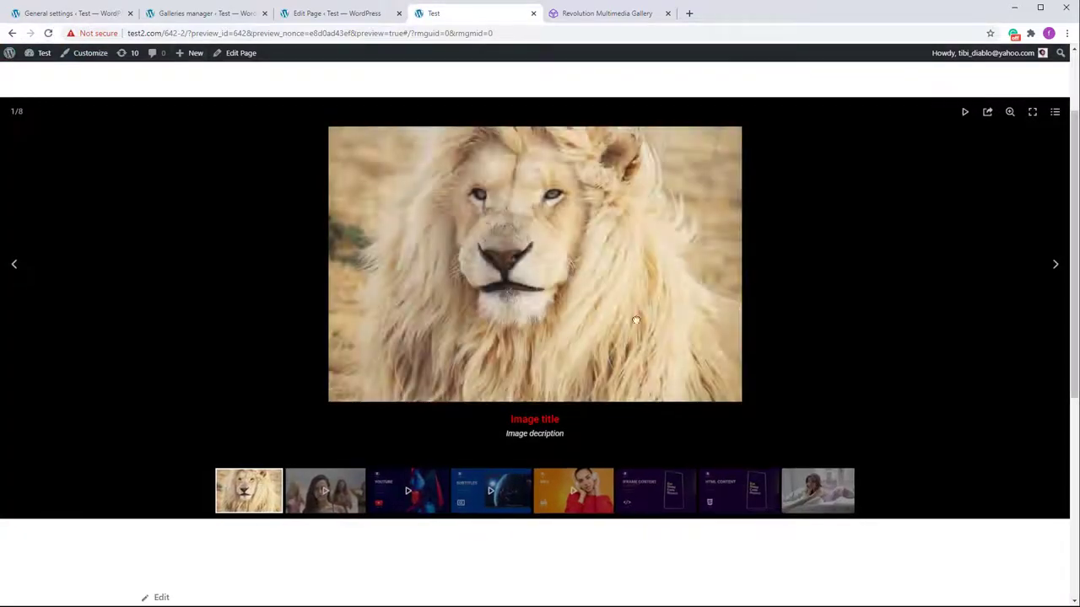
pyautogui.moveTo(636, 321); pyautogui.dragTo(482, 313)
pyautogui.click(103, 19)
pyautogui.click(528, 140)
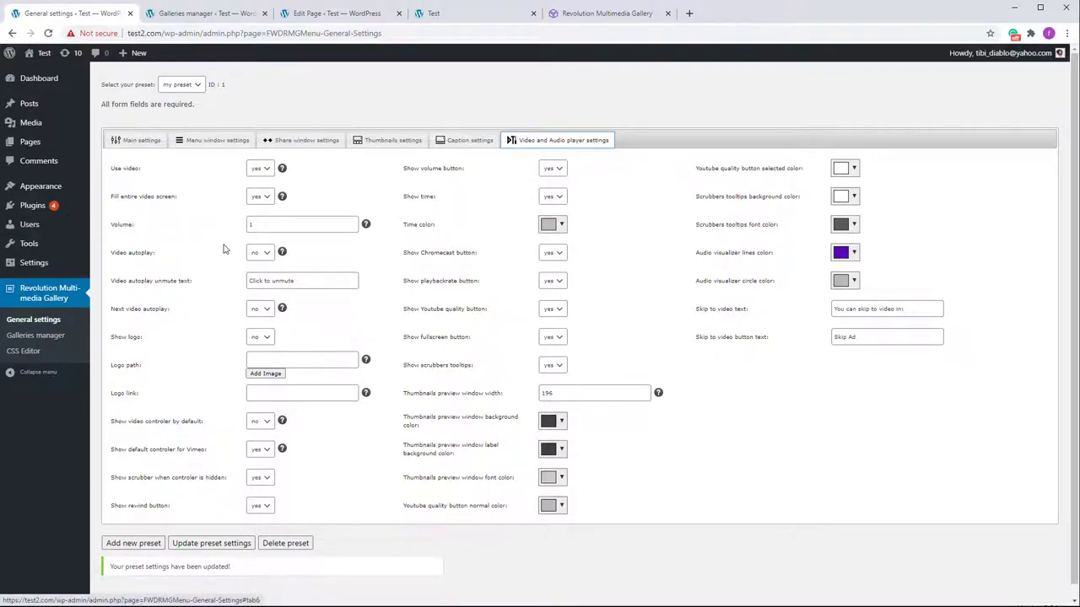
# - Set Video autoplay to yes, save the preset, and test the YouTube item in the preview
pyautogui.click(253, 255)
pyautogui.click(261, 272)
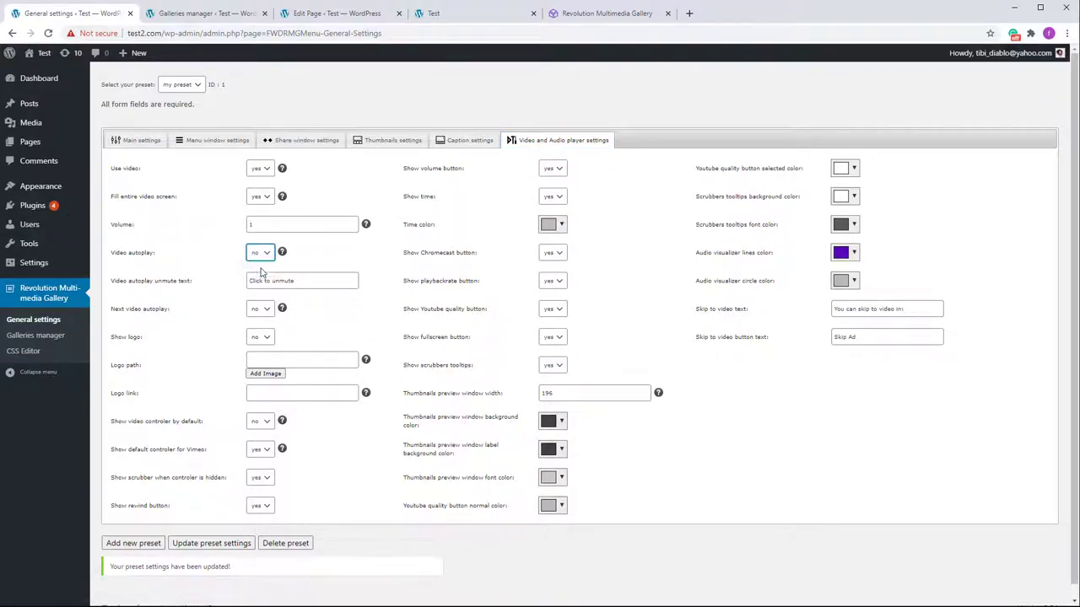
pyautogui.click(213, 544)
pyautogui.click(482, 15)
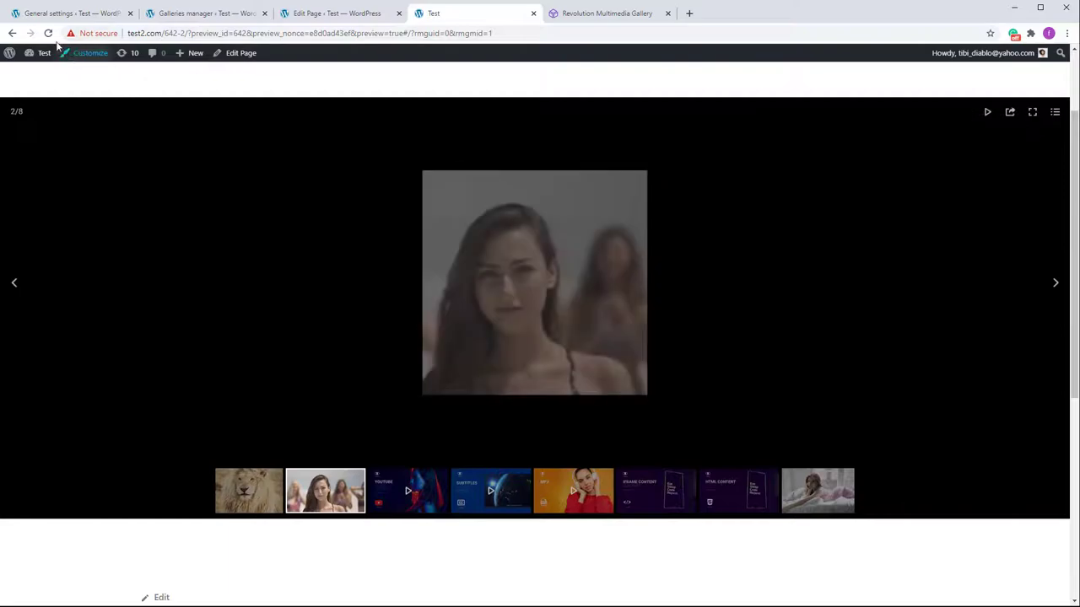
pyautogui.press('F5')
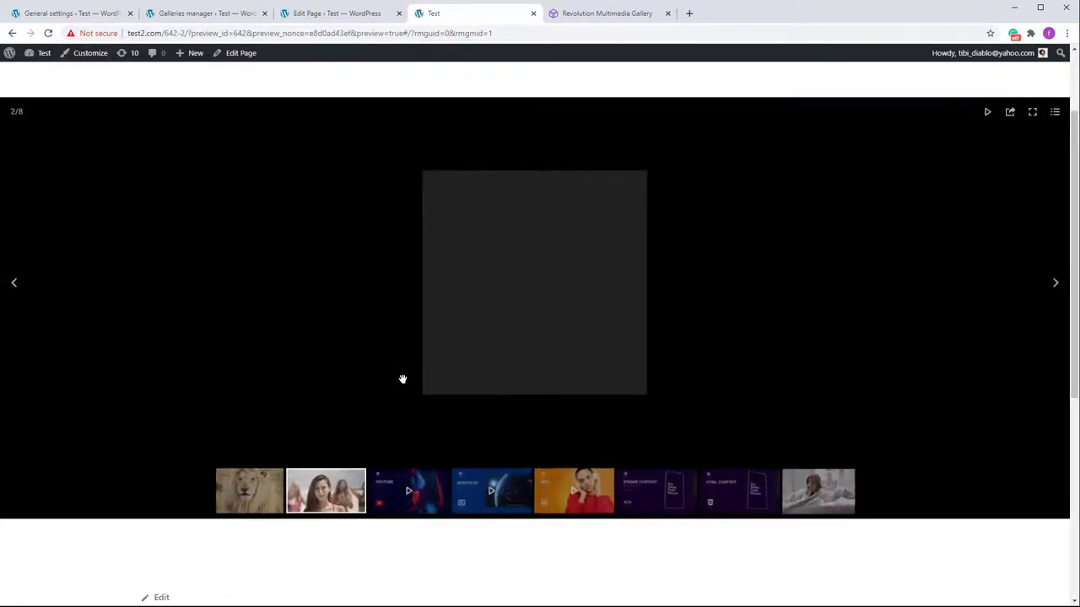
pyautogui.click(410, 495)
pyautogui.click(49, 32)
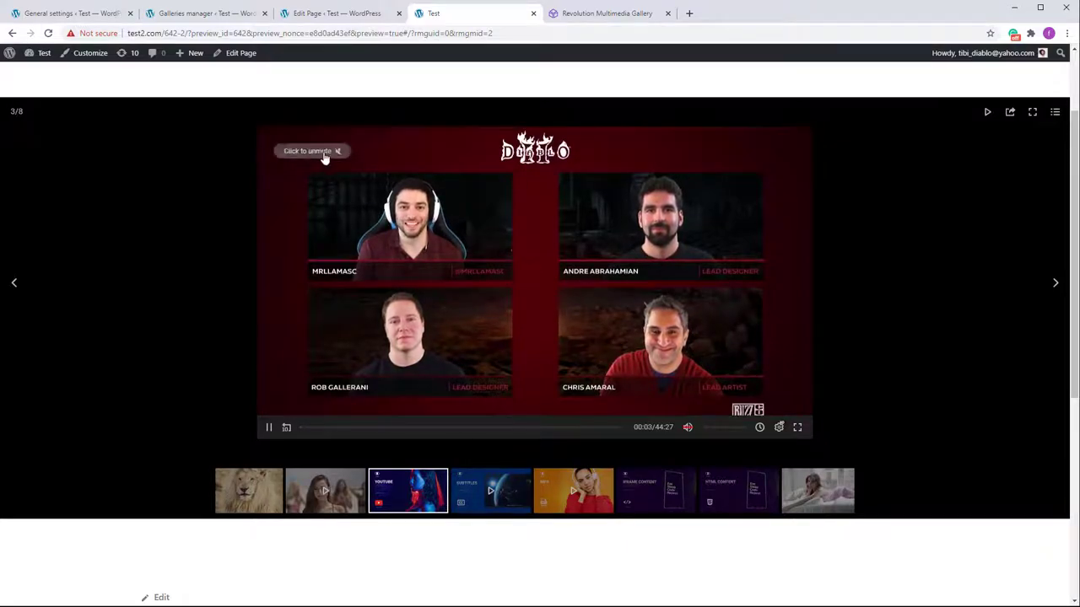
pyautogui.click(689, 429)
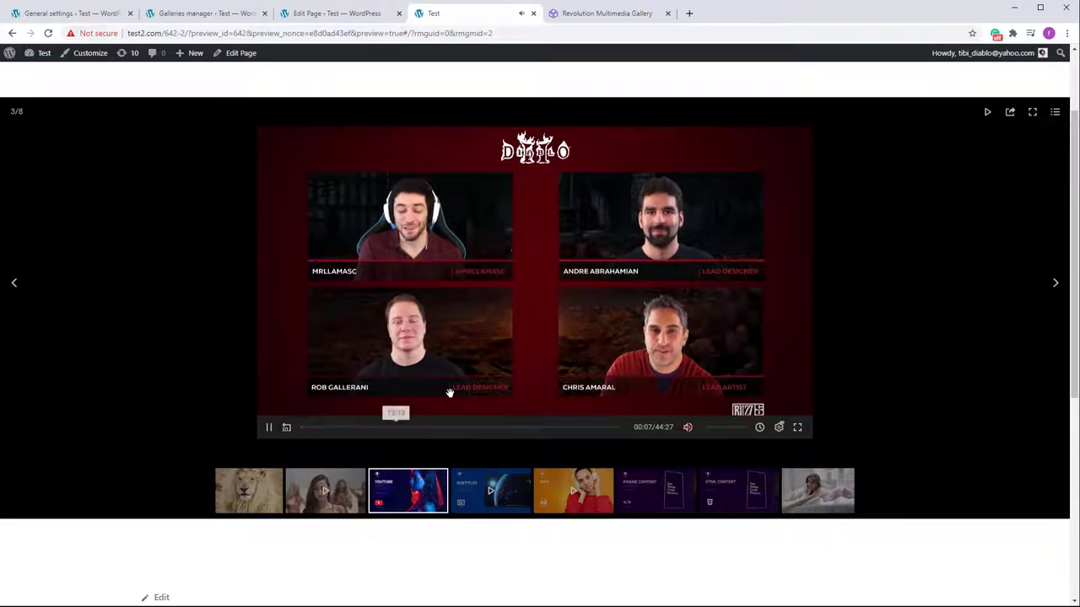
pyautogui.click(509, 340)
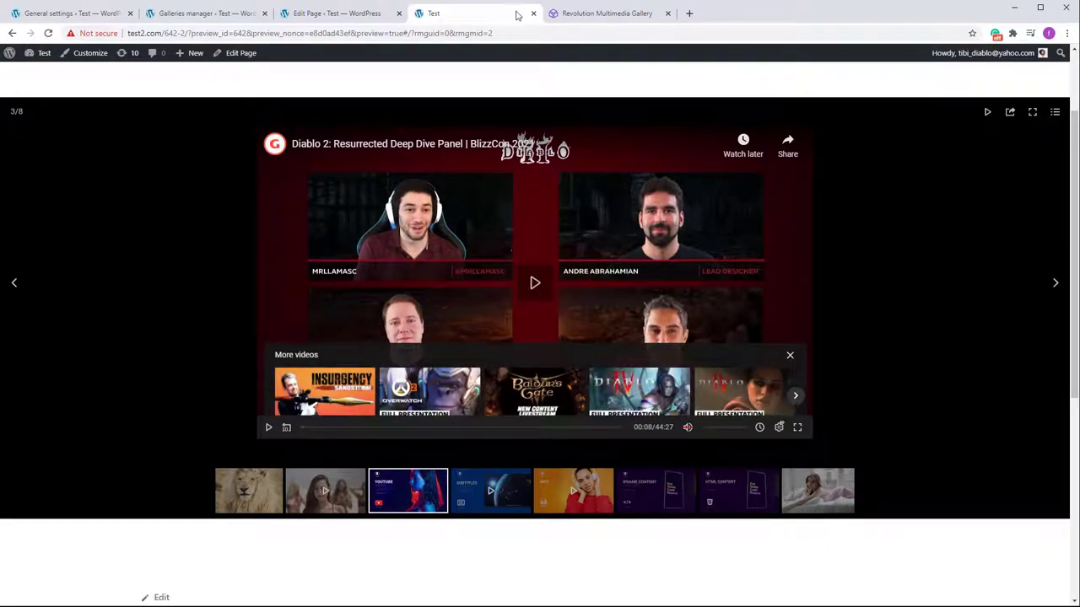
# - Return to the main preset settings and go to the Galleries manager
pyautogui.click(56, 13)
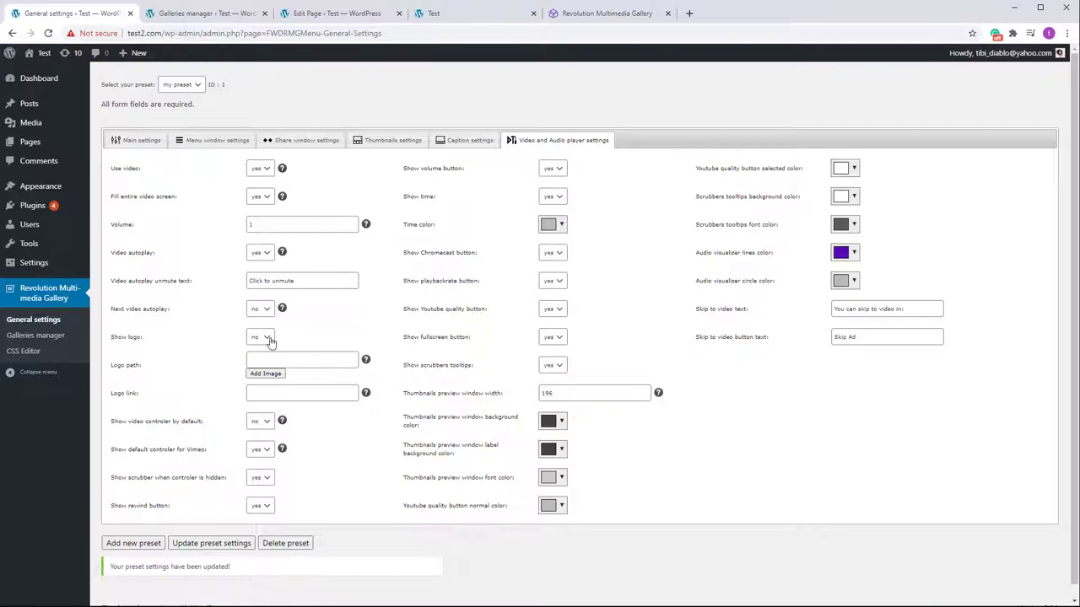
pyautogui.scroll(-1, 270, 340)
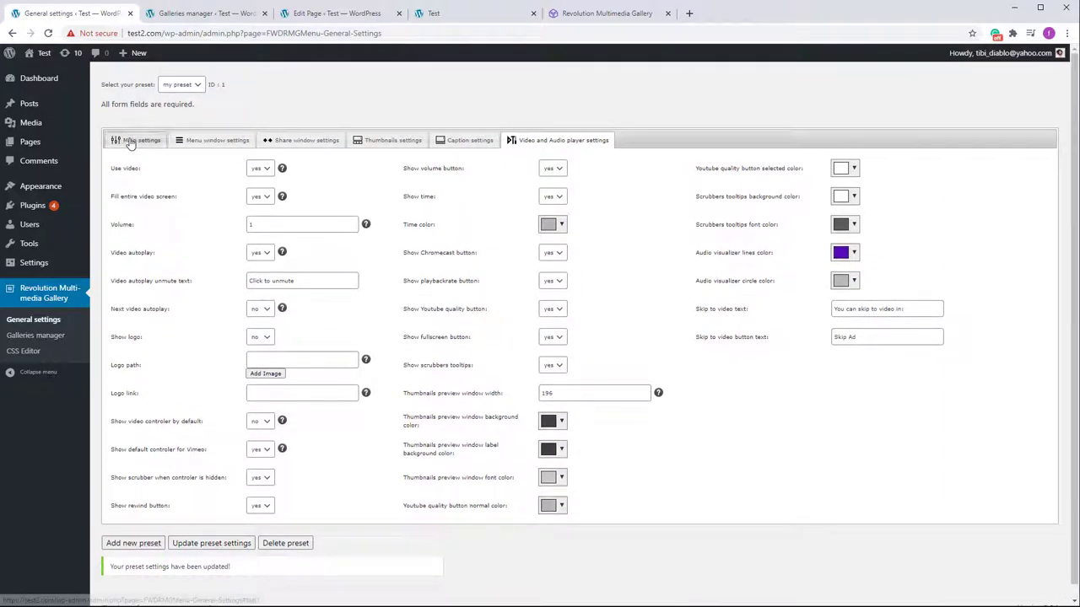
pyautogui.click(137, 141)
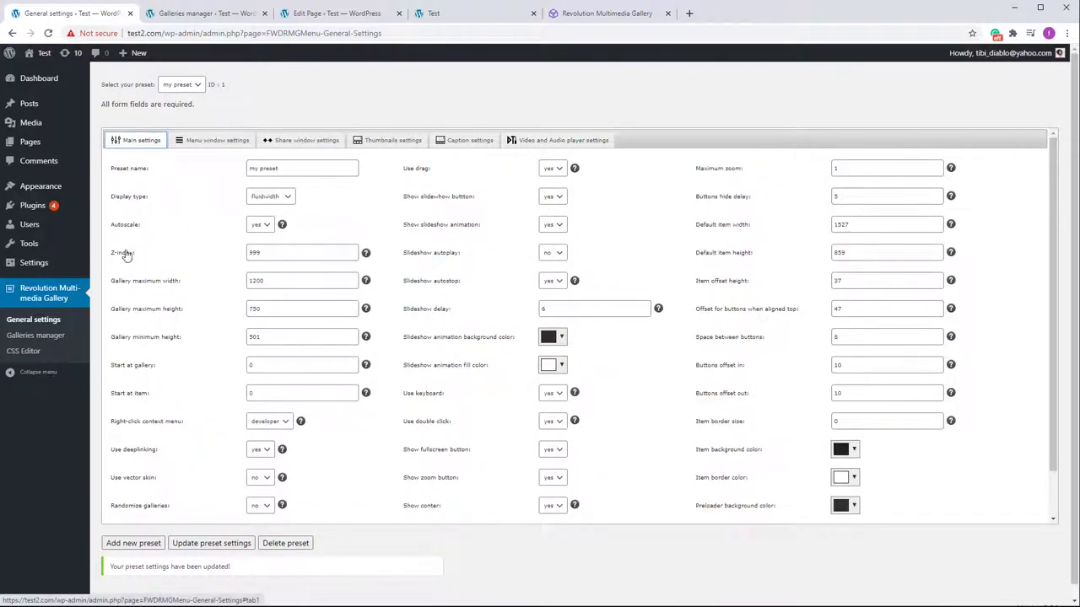
pyautogui.click(46, 337)
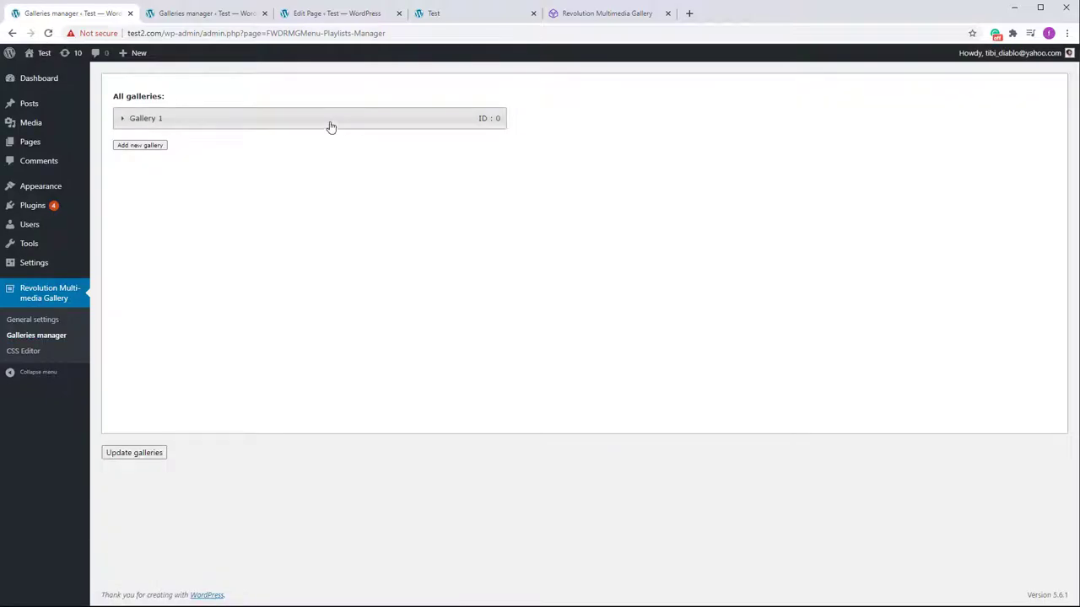
# - Expand and collapse Gallery 1 to check its nested item list
pyautogui.click(335, 124)
pyautogui.click(326, 159)
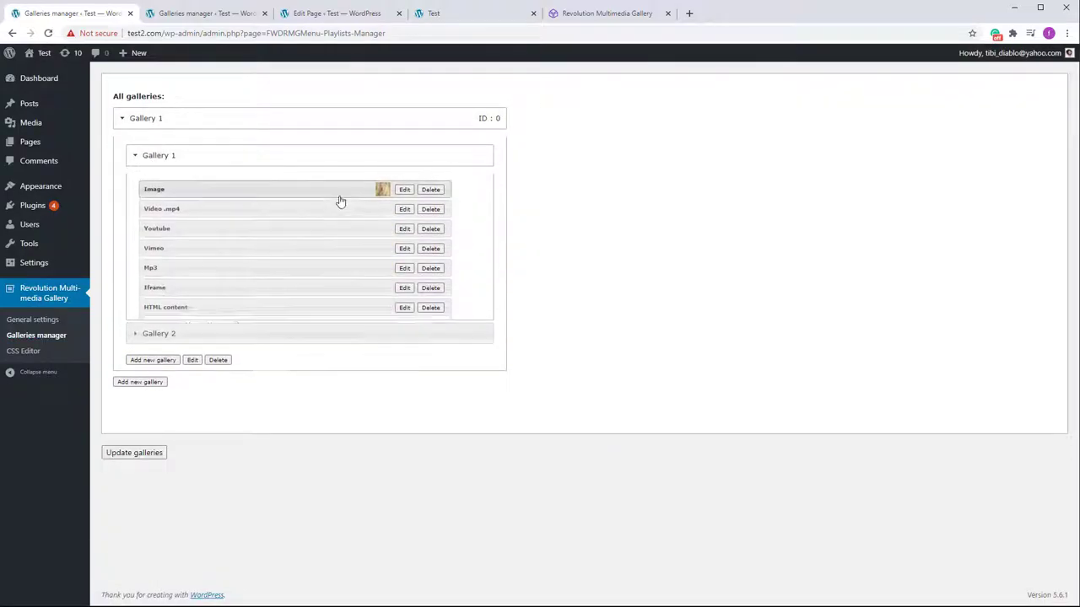
pyautogui.click(355, 157)
pyautogui.click(262, 124)
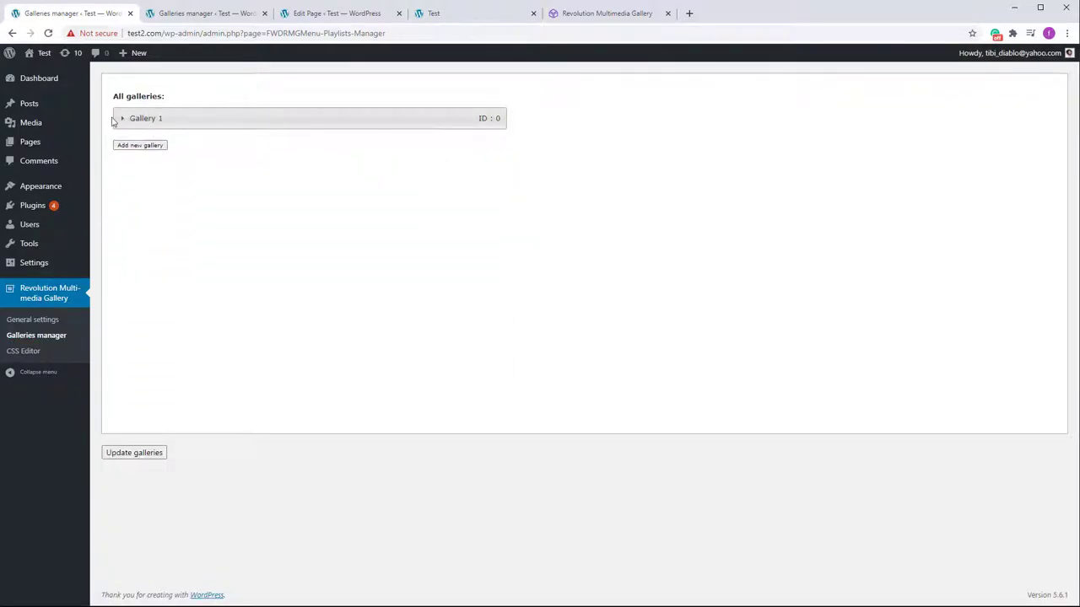
# - Add a new gallery named 'Gallery 2' and confirm its creation
pyautogui.click(146, 148)
pyautogui.write('gall')
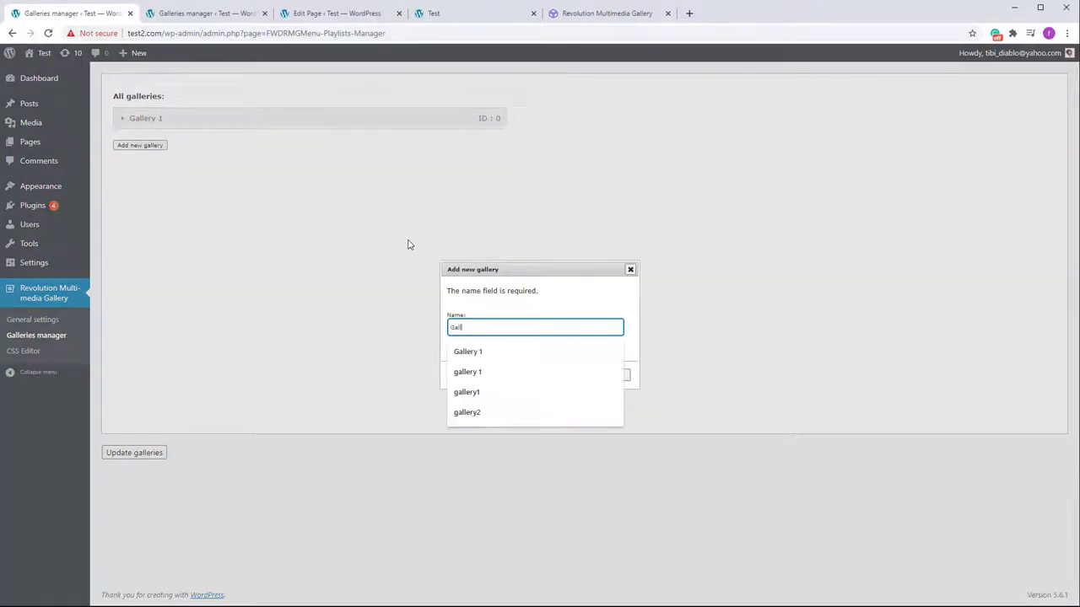
pyautogui.write('l')
pyautogui.press('BackSpace')
pyautogui.press('BackSpace')
pyautogui.write('lery 1')
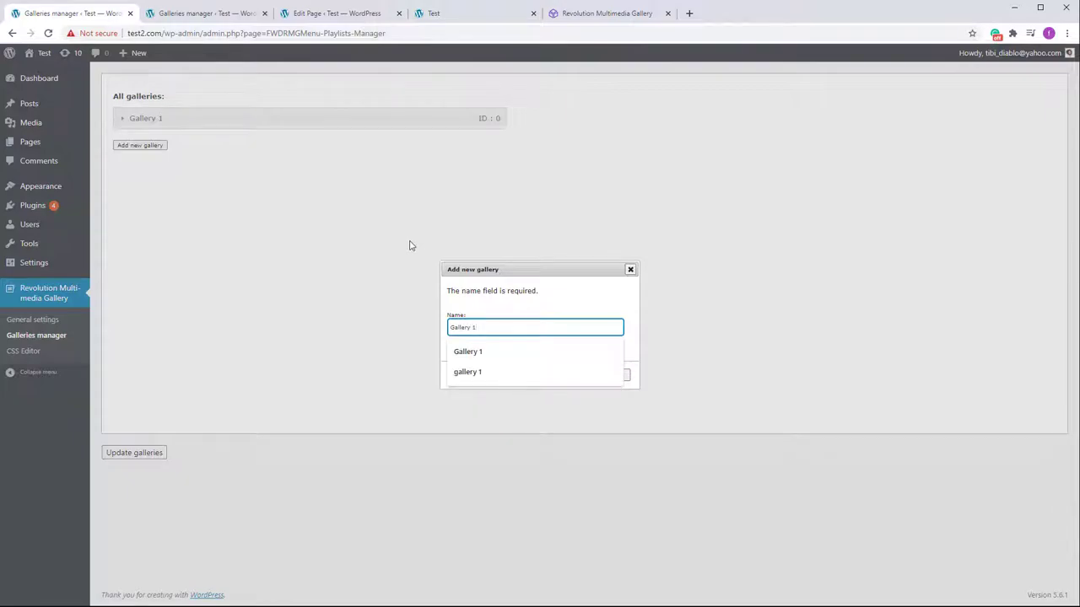
pyautogui.moveTo(552, 308); pyautogui.dragTo(491, 325)
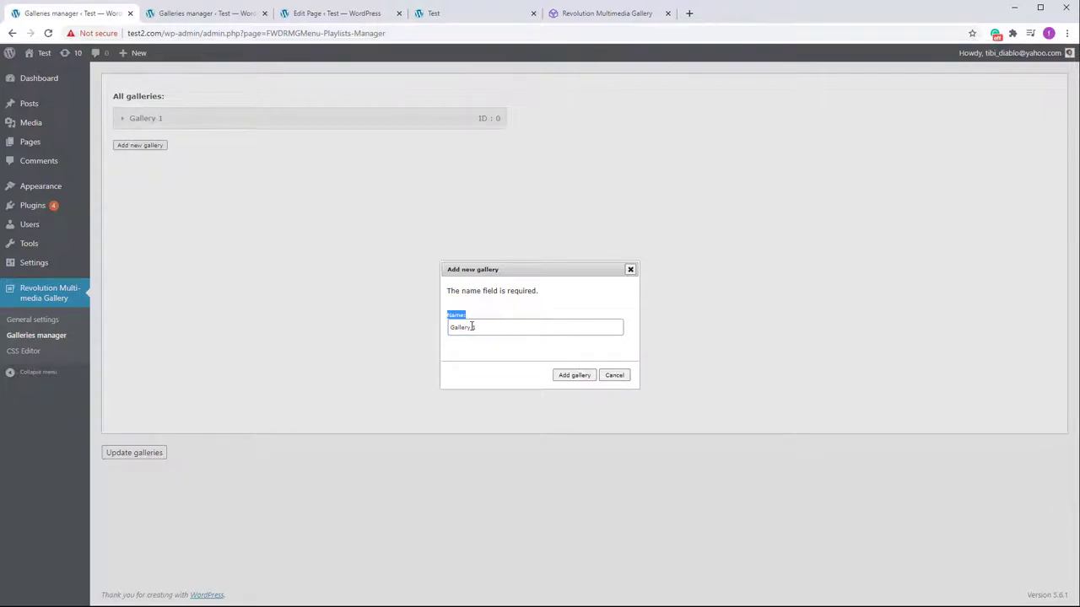
pyautogui.click(473, 327)
pyautogui.press('BackSpace')
pyautogui.press('BackSpace')
pyautogui.write('2')
pyautogui.click(590, 375)
pyautogui.click(271, 128)
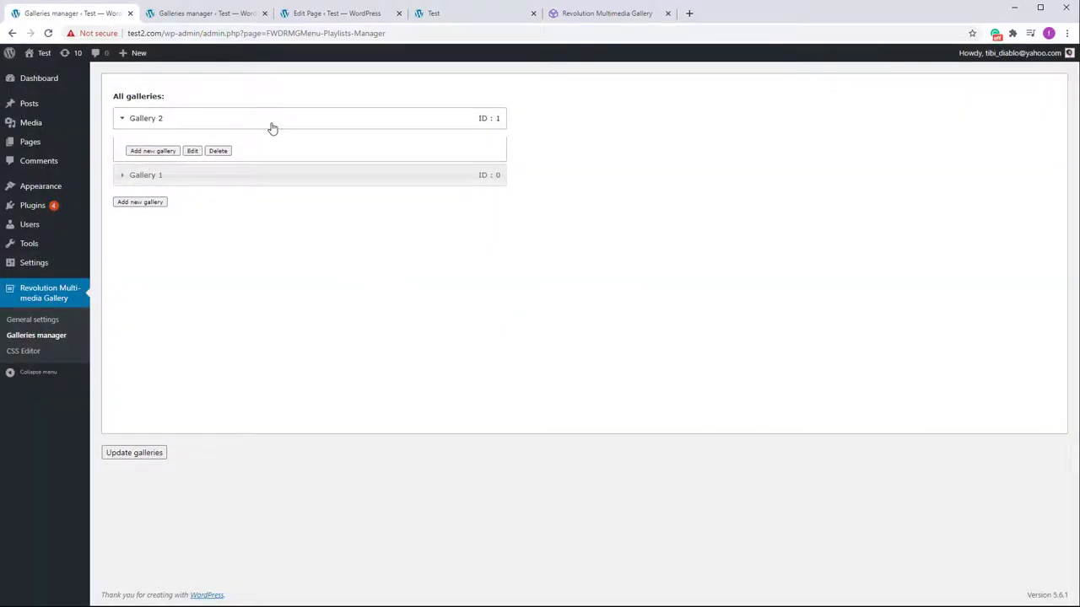
# - Expand Gallery 1 and Gallery 2, save the galleries, and return to the Test preview
pyautogui.click(279, 157)
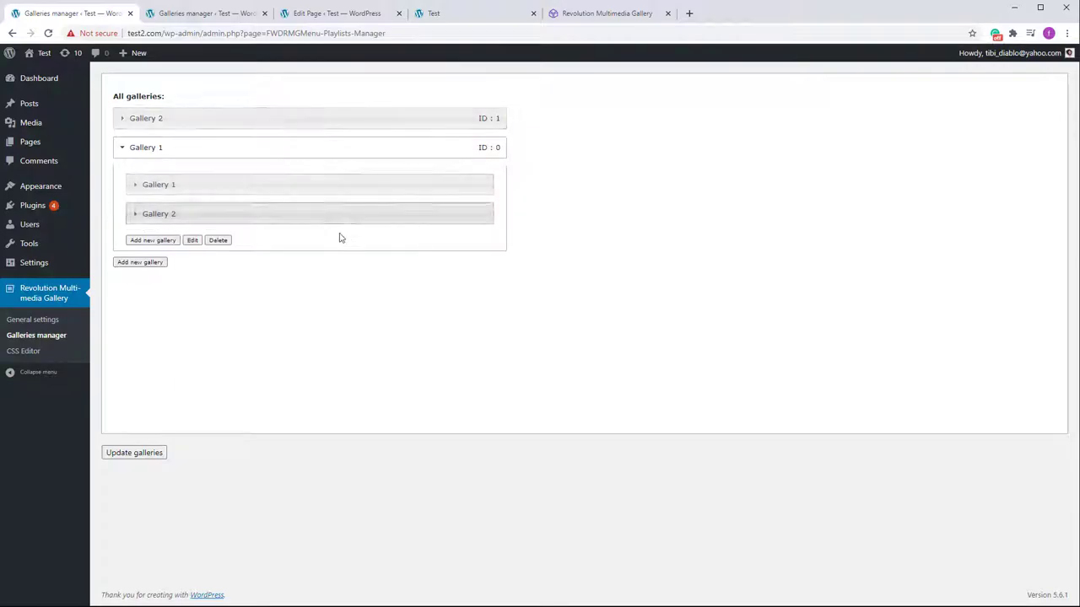
pyautogui.click(272, 119)
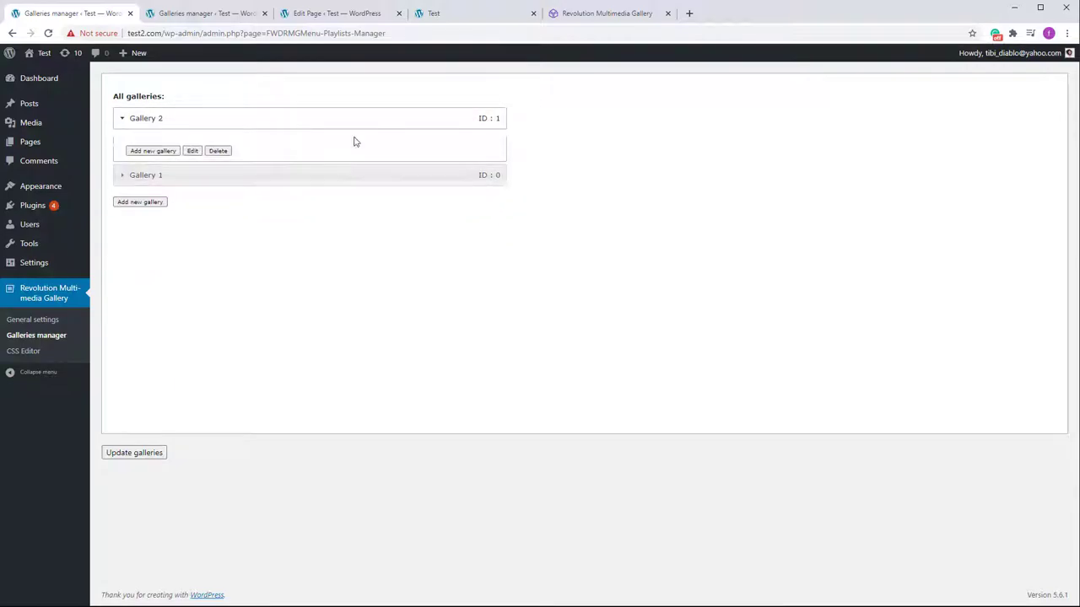
pyautogui.click(135, 453)
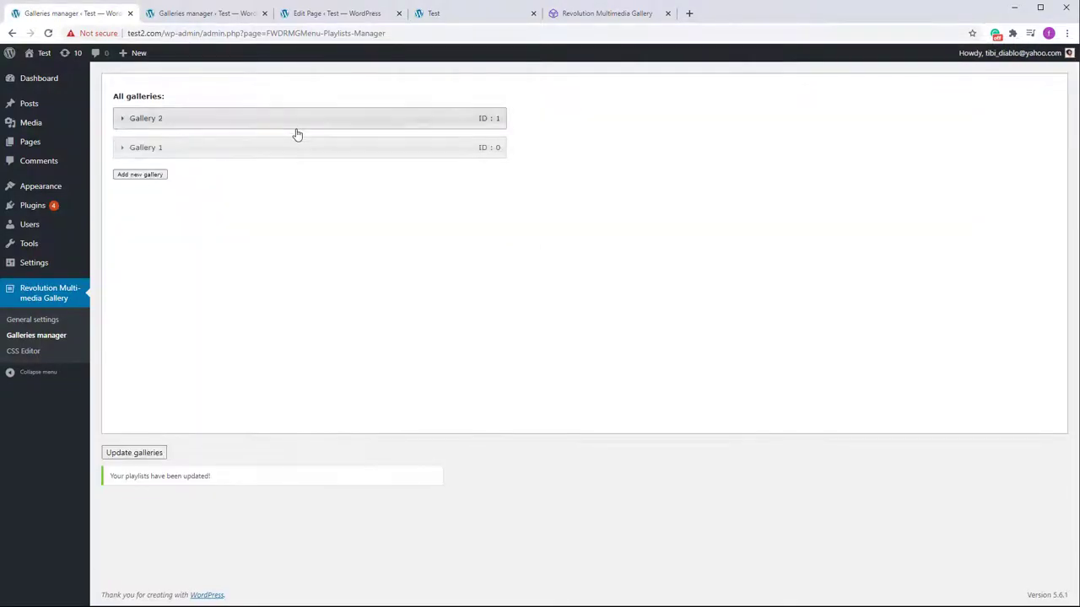
pyautogui.click(442, 13)
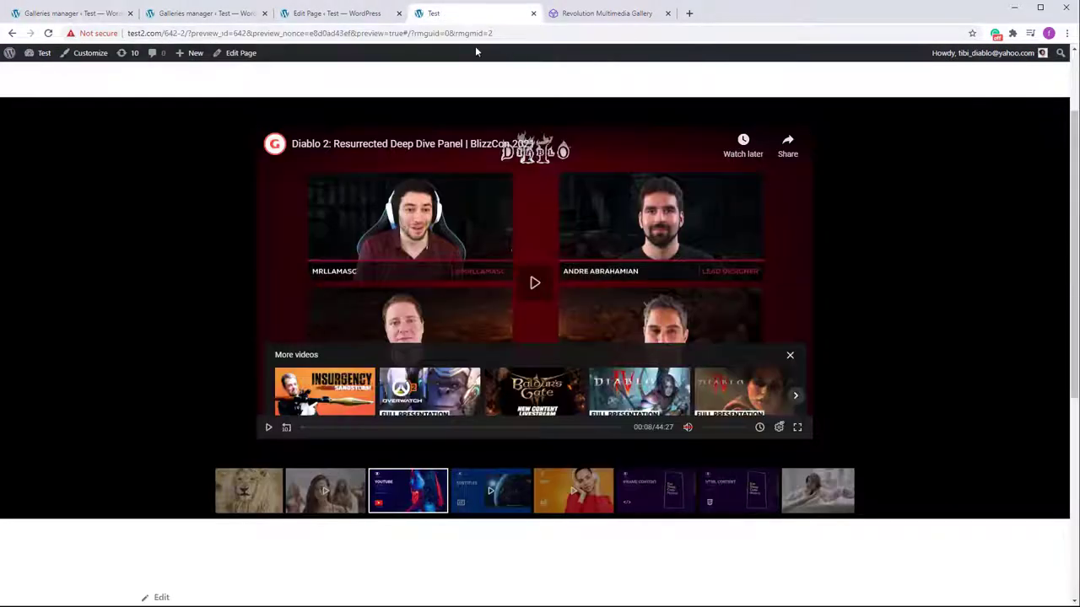
# - In the Shortcode Generator, try Gallery 2 then Gallery 1 as the playlist and view presets
pyautogui.click(354, 13)
pyautogui.click(49, 33)
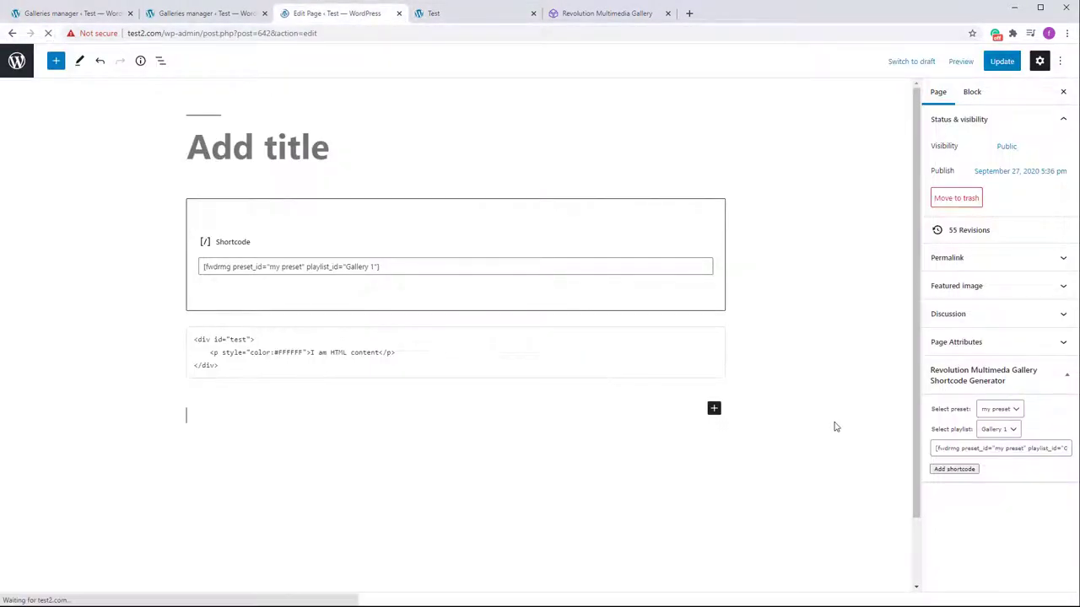
pyautogui.click(1004, 431)
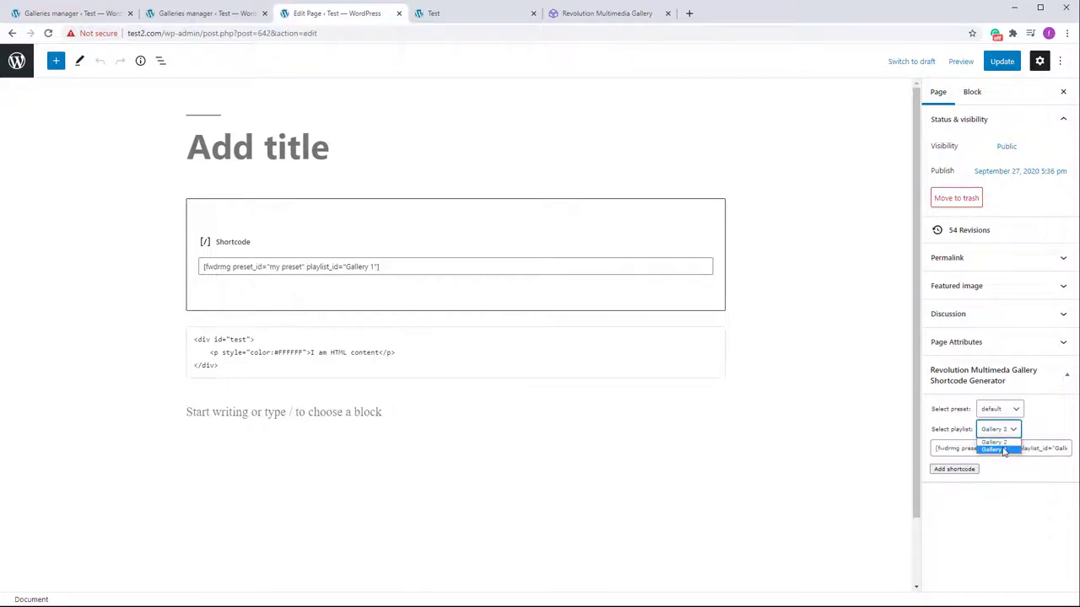
pyautogui.click(995, 442)
pyautogui.moveTo(1048, 447); pyautogui.dragTo(1068, 448)
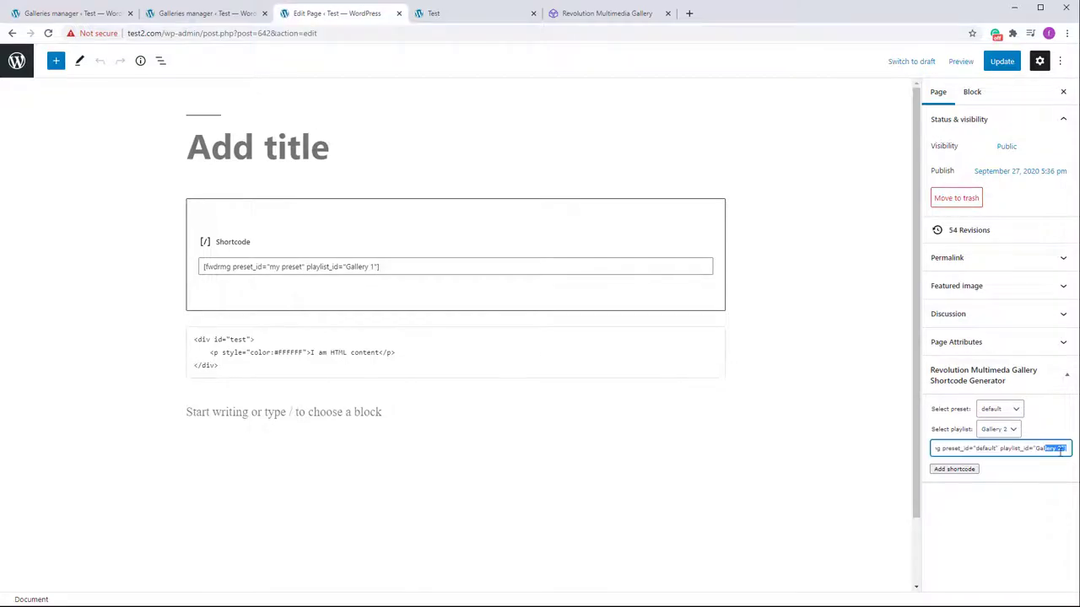
pyautogui.click(1012, 429)
pyautogui.click(995, 441)
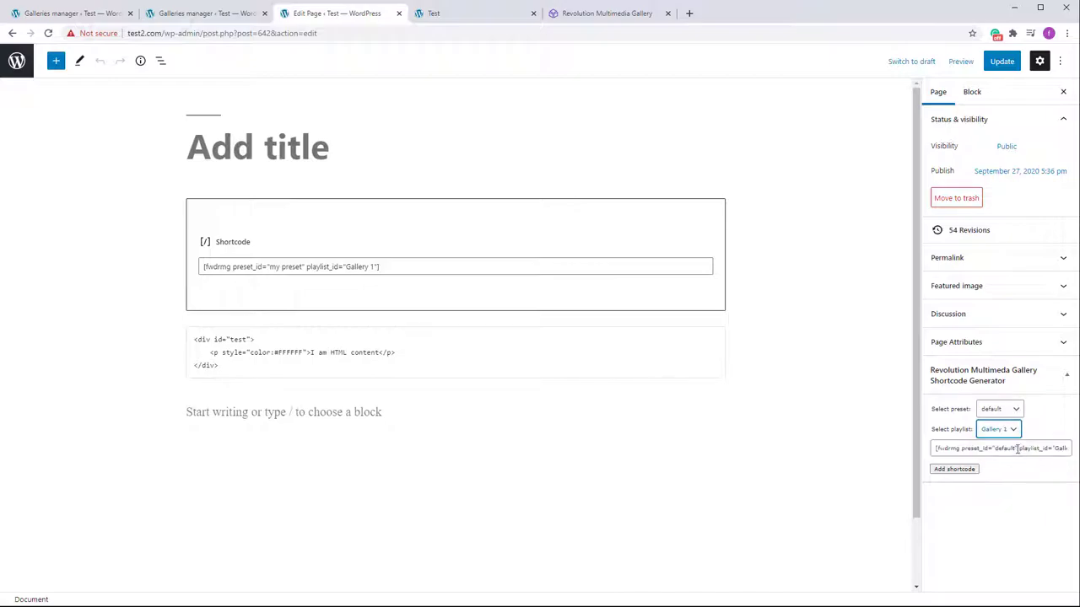
pyautogui.moveTo(1033, 448); pyautogui.dragTo(1076, 449)
pyautogui.click(1005, 411)
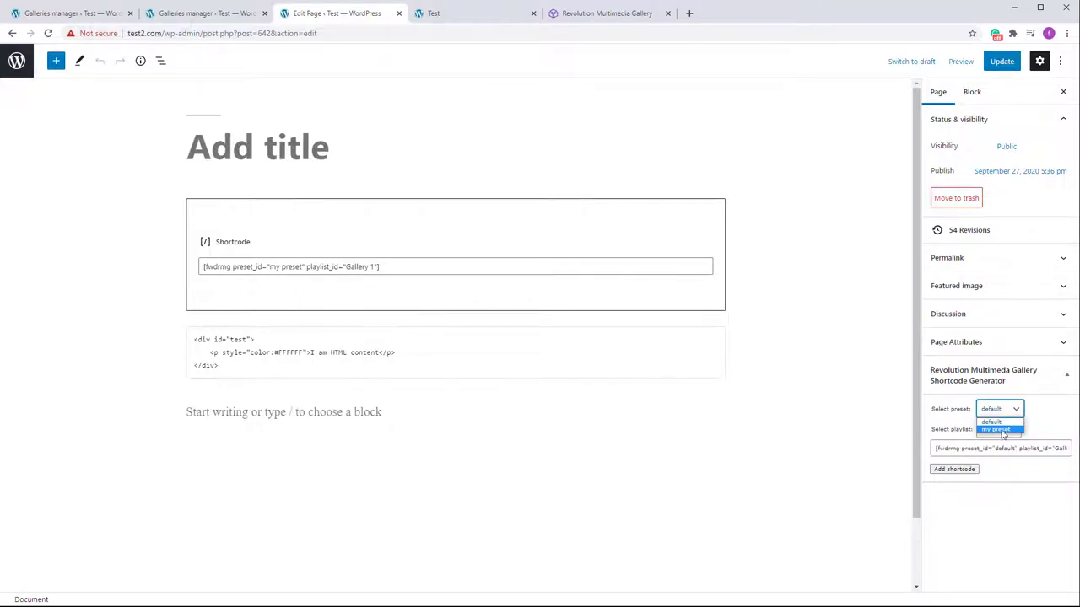
# - Delete Gallery 2, save the galleries, and reload the plugin's demo site
pyautogui.click(87, 14)
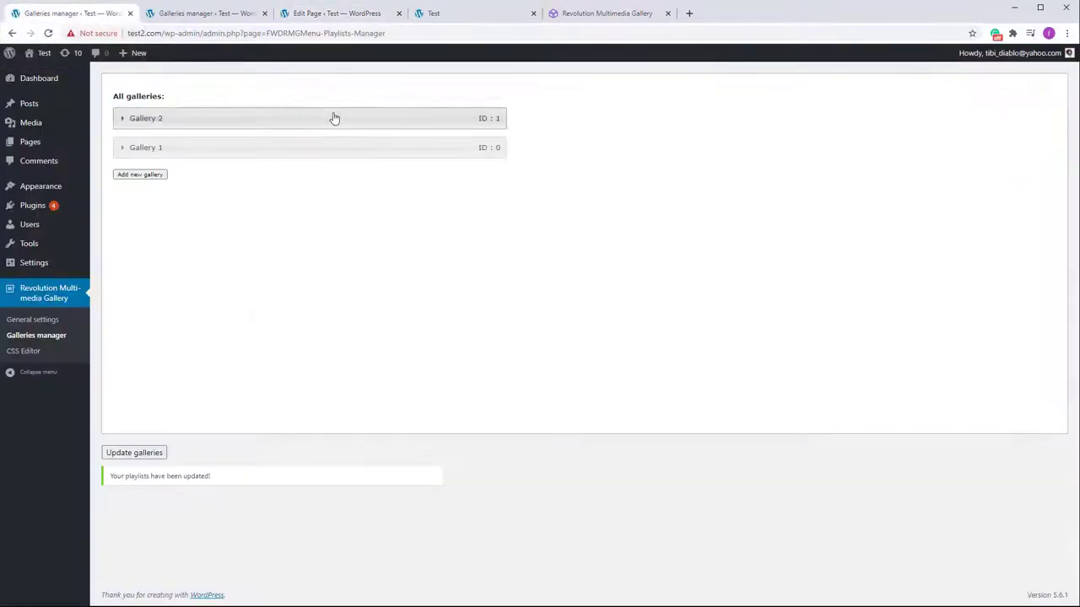
pyautogui.click(272, 119)
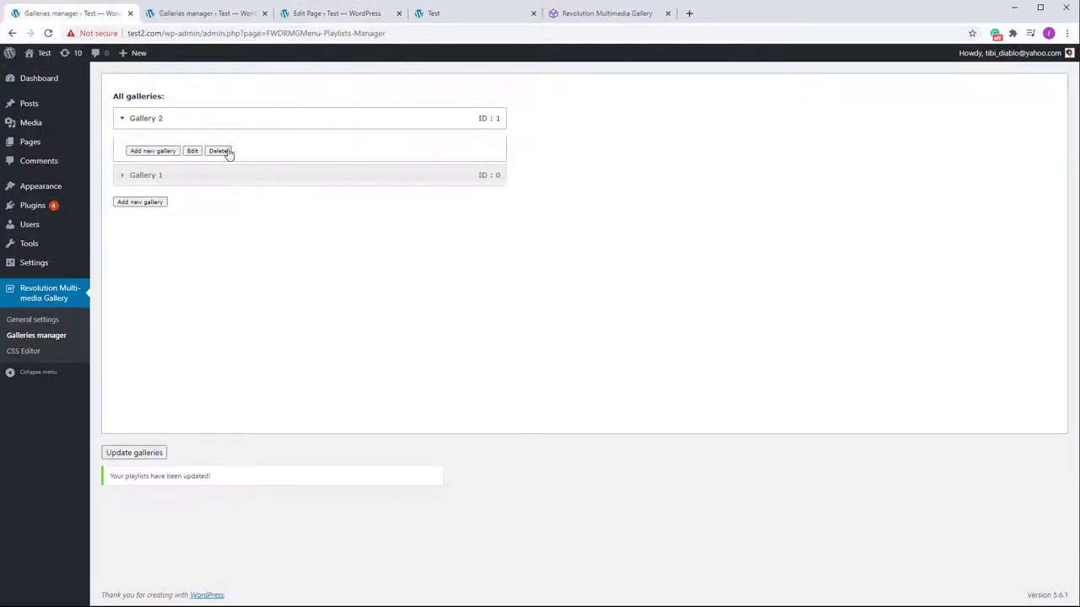
pyautogui.click(221, 151)
pyautogui.click(580, 355)
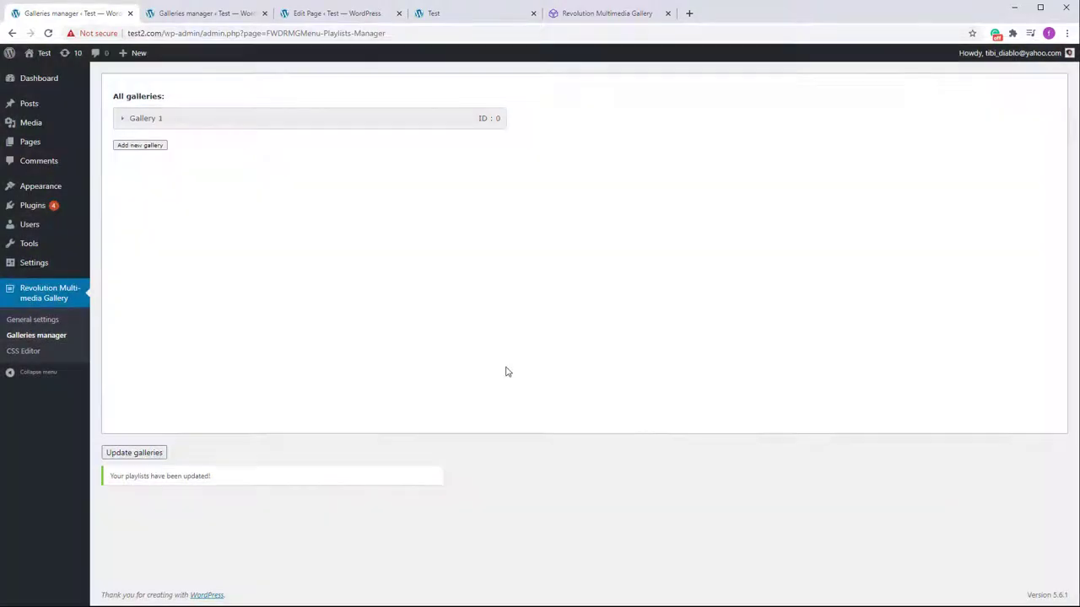
pyautogui.click(136, 453)
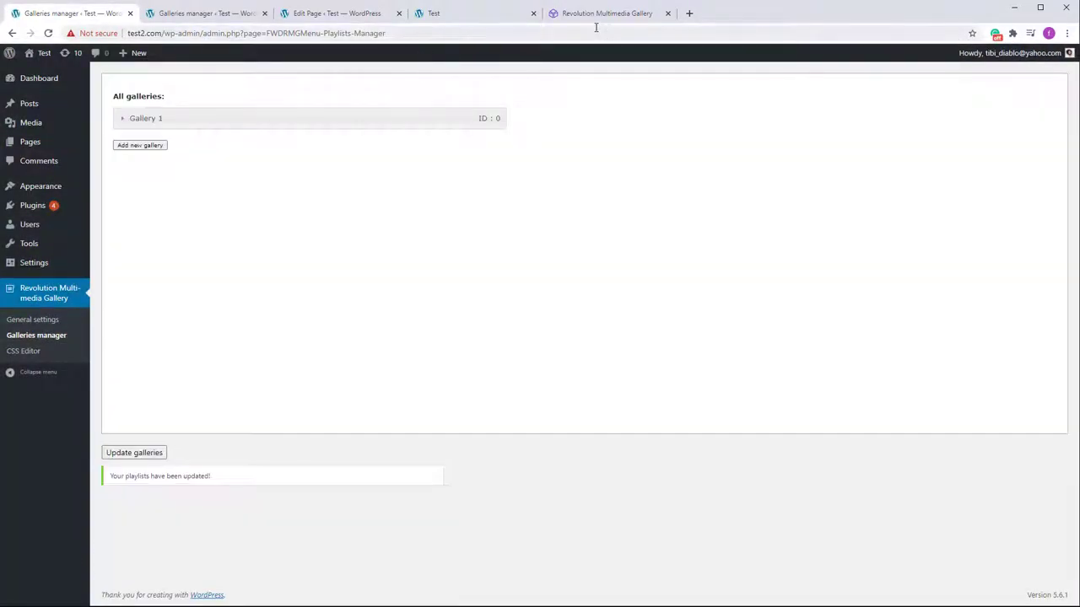
pyautogui.click(598, 14)
pyautogui.press('F5')
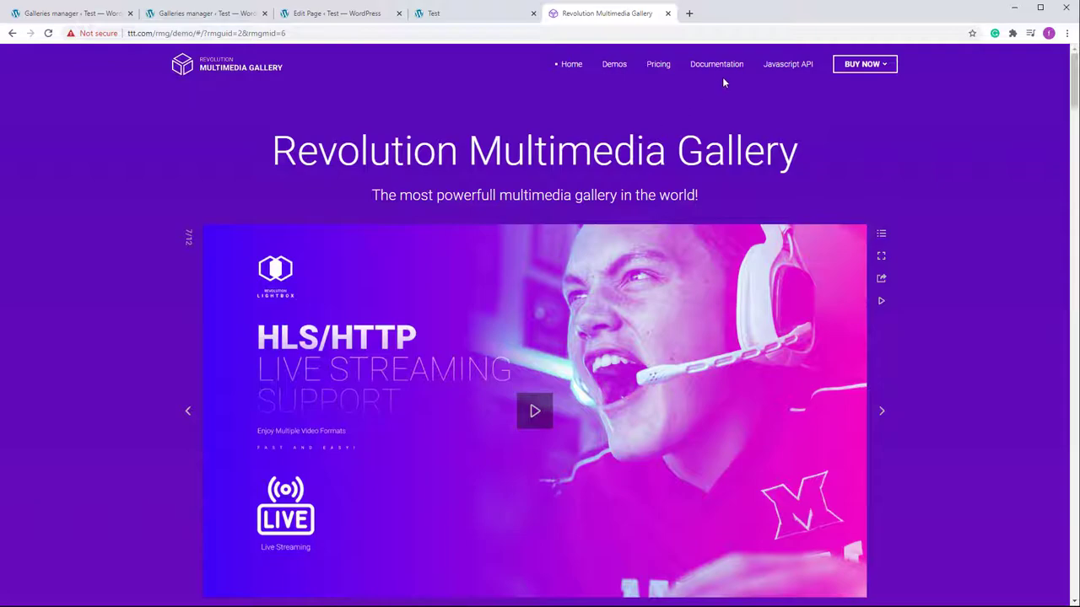
# - Open and scroll through the plugin's WordPress Documentation page
pyautogui.click(723, 65)
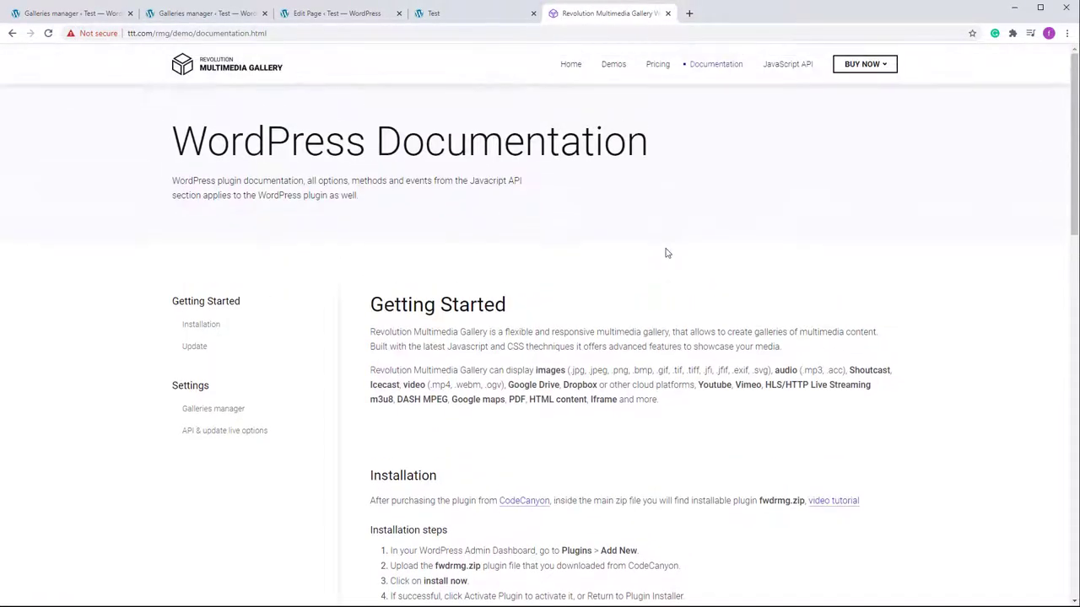
pyautogui.click(48, 33)
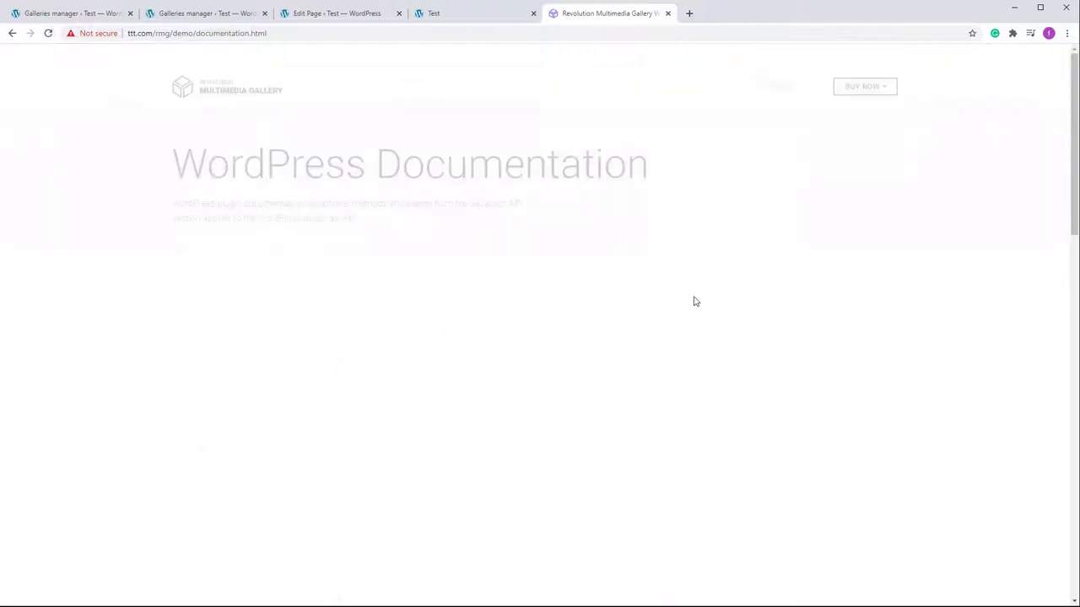
pyautogui.scroll(-1, 675, 274)
pyautogui.scroll(-2, 641, 270)
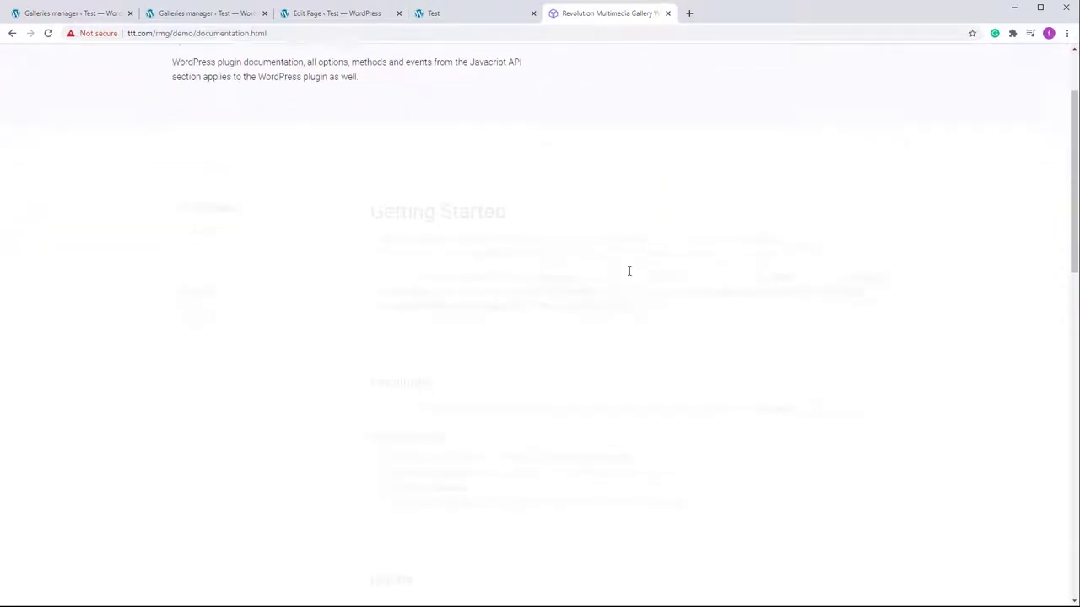
pyautogui.scroll(3, 641, 270)
# - Open the JavaScript API documentation and browse its Options section
pyautogui.click(790, 67)
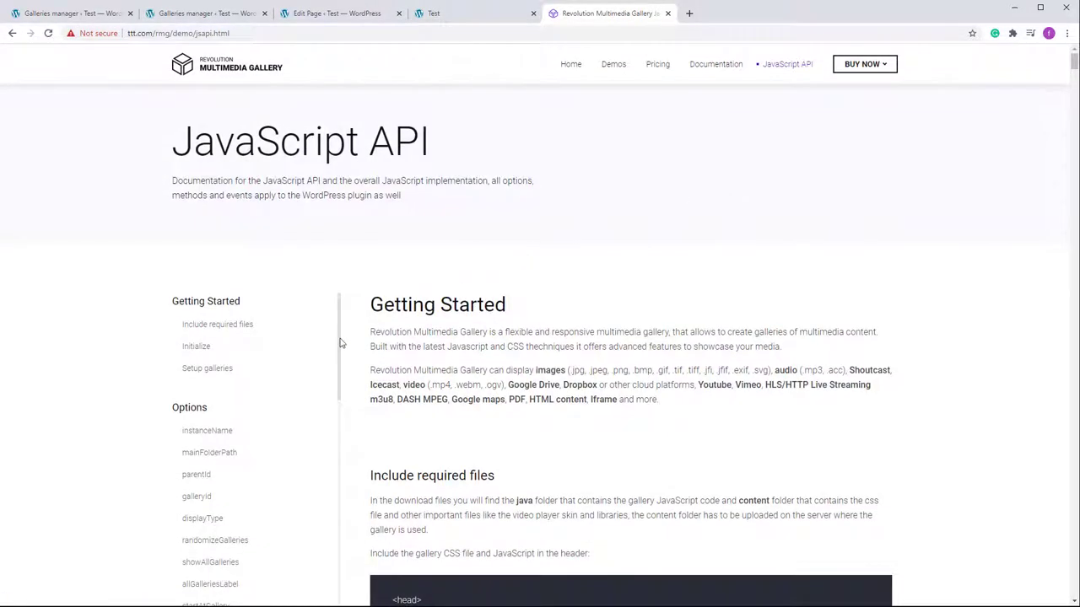
pyautogui.scroll(-1, 341, 358)
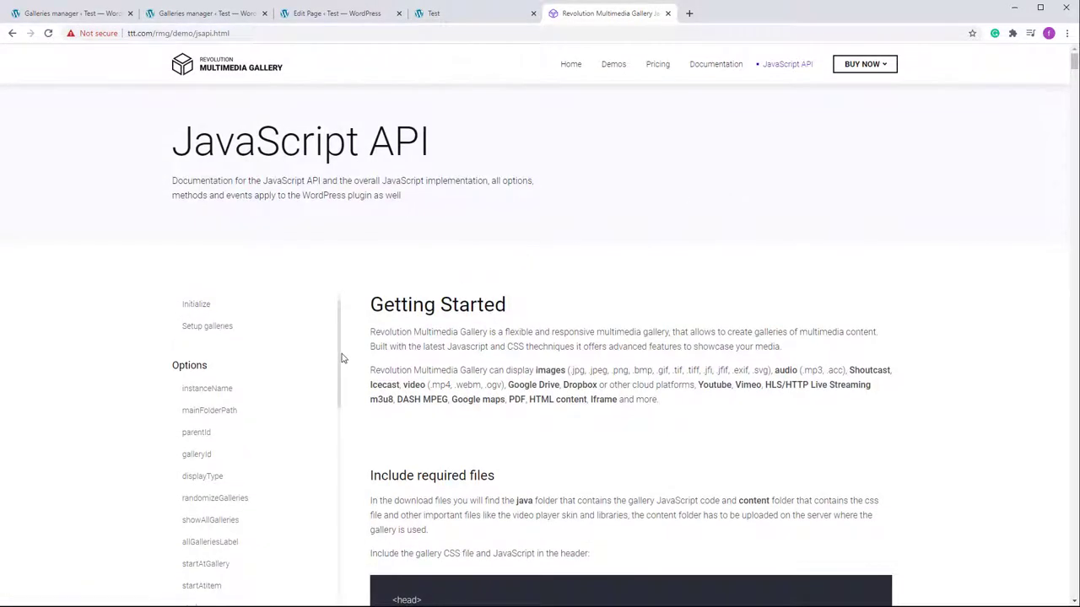
pyautogui.click(186, 366)
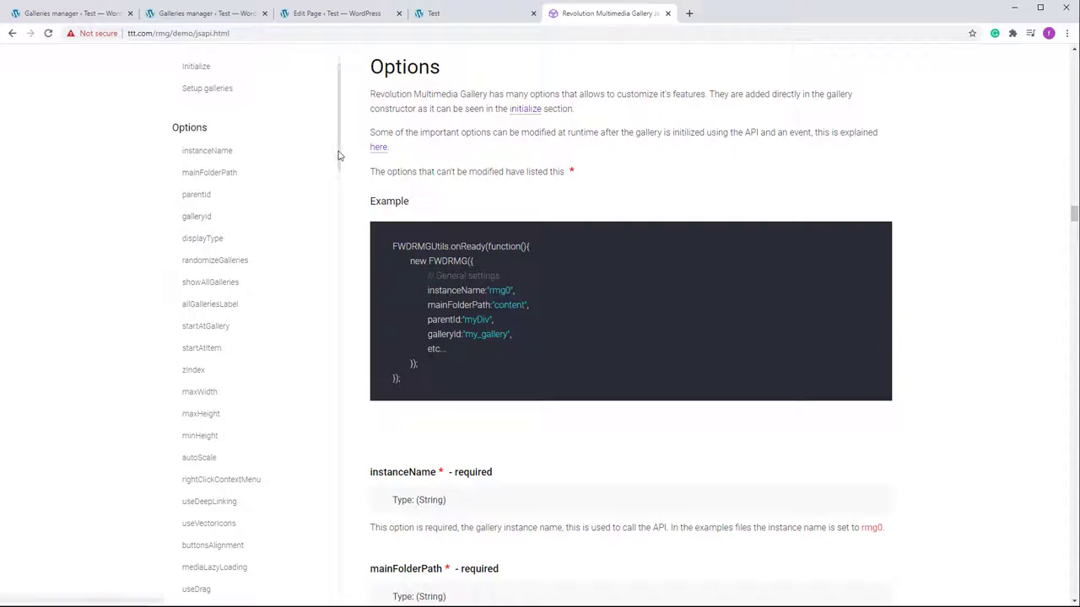
pyautogui.moveTo(339, 157); pyautogui.dragTo(361, 585)
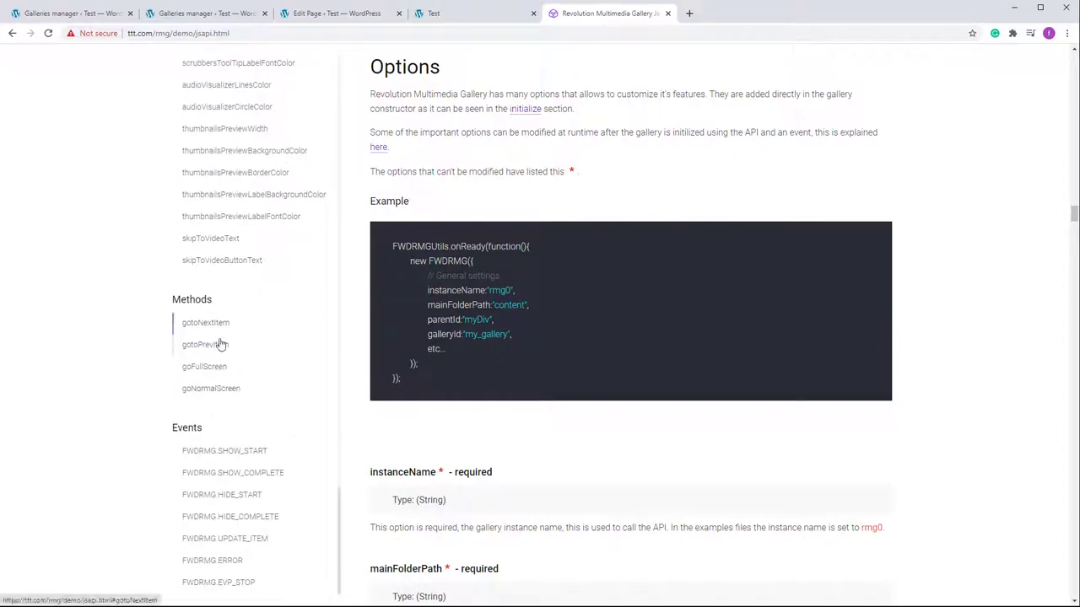
pyautogui.scroll(-3, 357, 346)
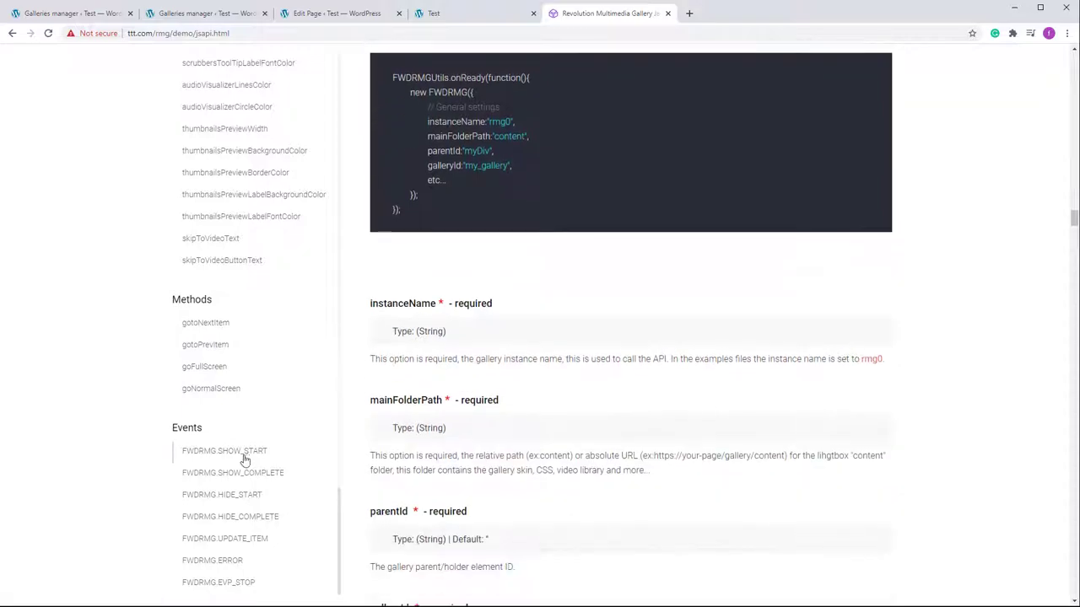
pyautogui.scroll(3, 357, 361)
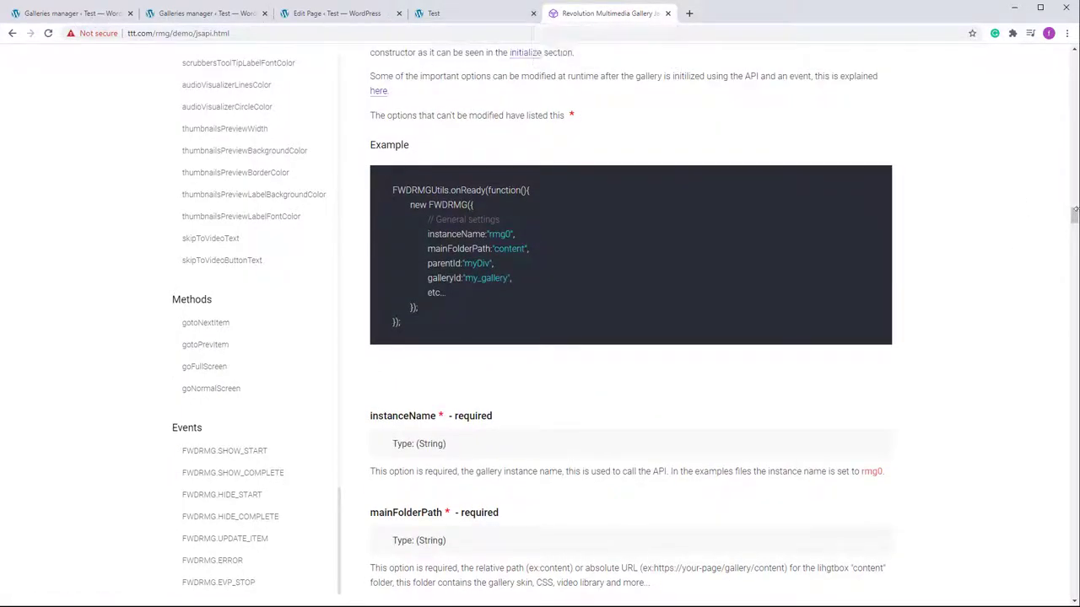
pyautogui.scroll(10, 1075, 213)
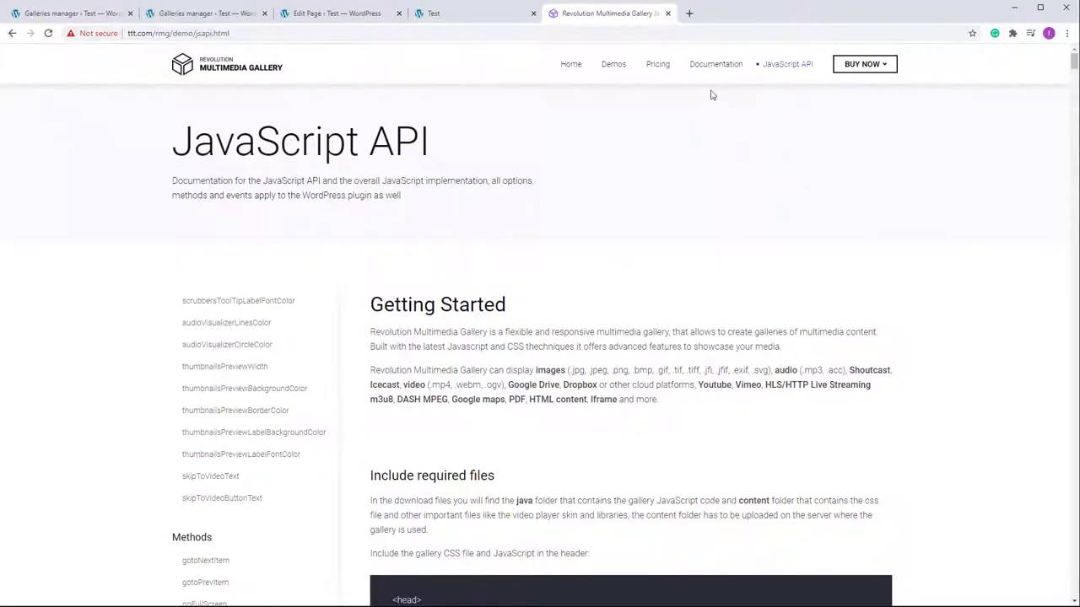
# - Go to the WordPress docs' API & update live options section and highlight FWDRMG.SHOW_START
pyautogui.click(713, 64)
pyautogui.scroll(-2, 524, 318)
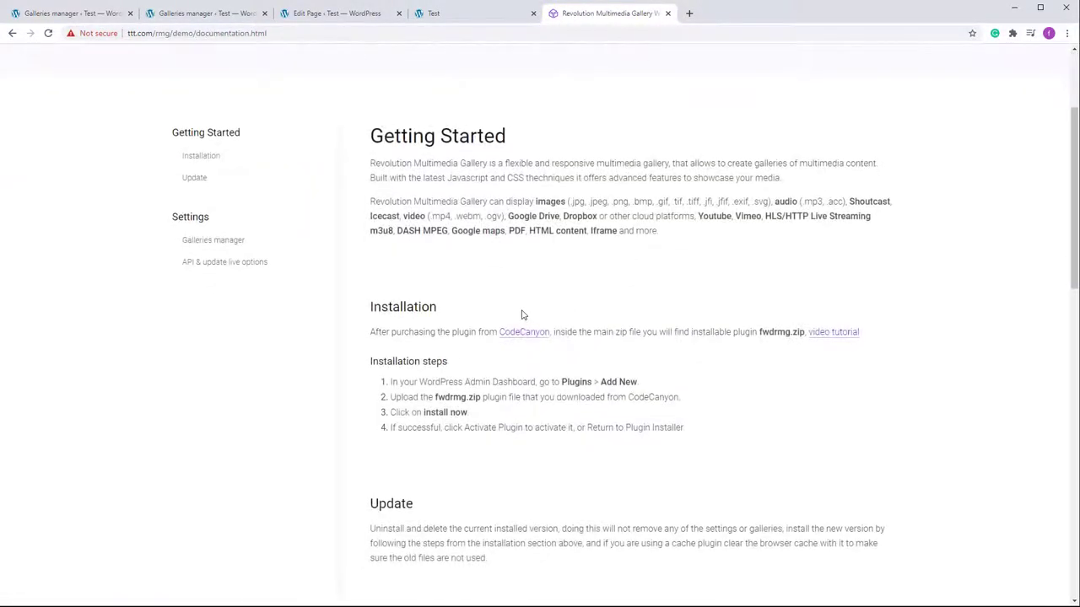
pyautogui.click(232, 264)
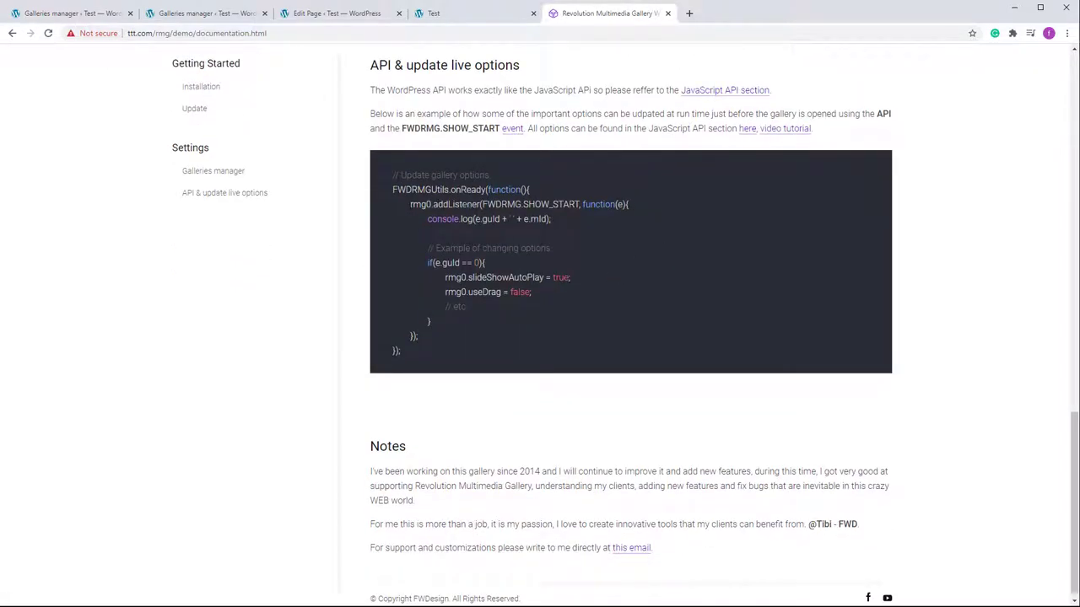
pyautogui.moveTo(484, 204); pyautogui.dragTo(579, 205)
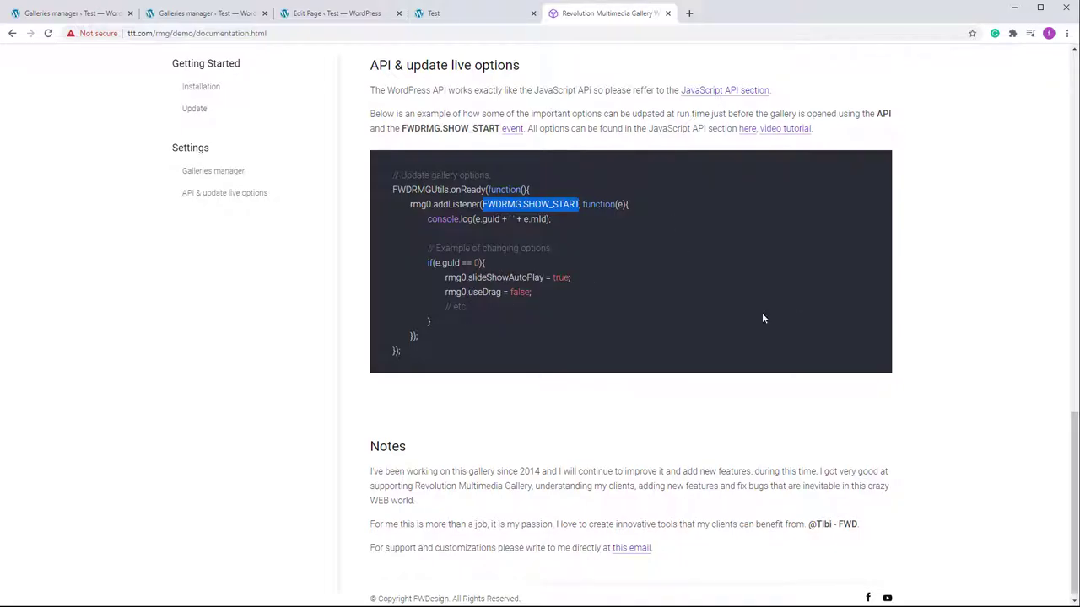
# - Open the JavaScript API reference in a new tab at its Options section
pyautogui.moveTo(1075, 497); pyautogui.dragTo(1075, 139)
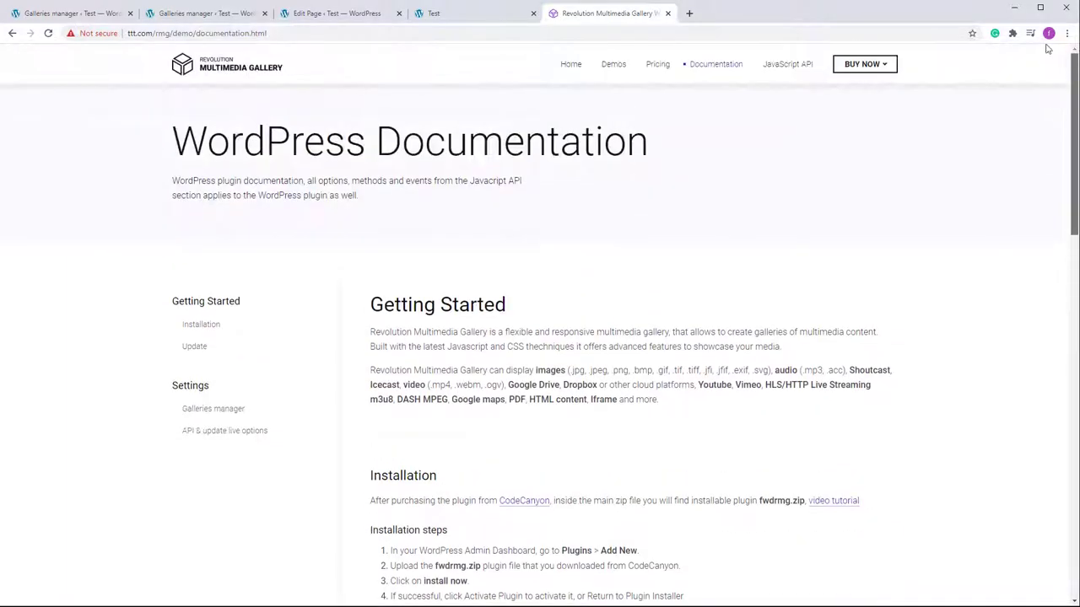
pyautogui.rightClick(790, 68)
pyautogui.click(831, 76)
pyautogui.click(742, 13)
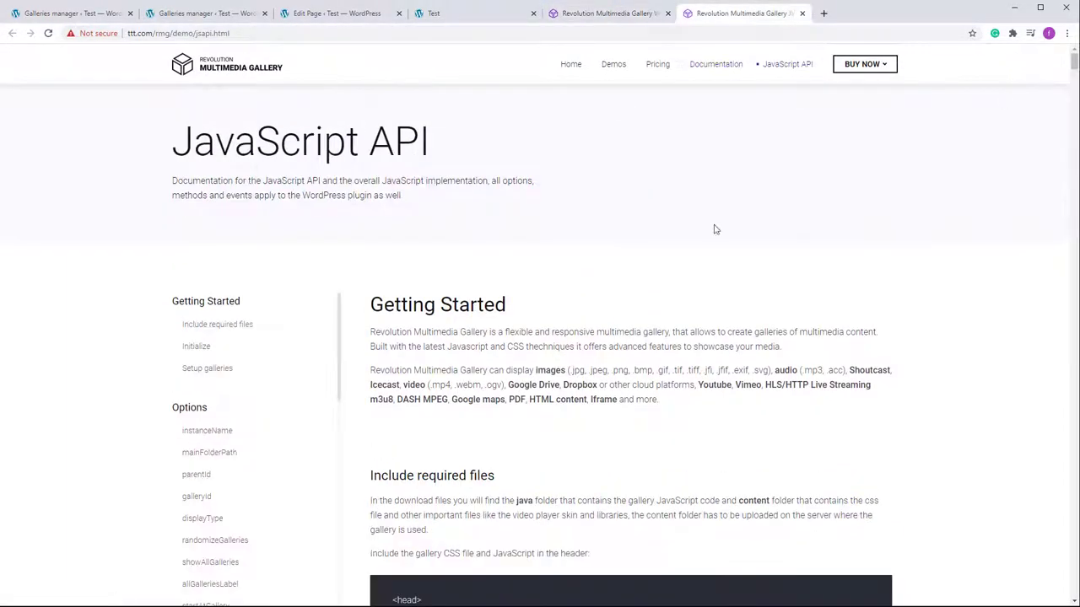
pyautogui.click(194, 409)
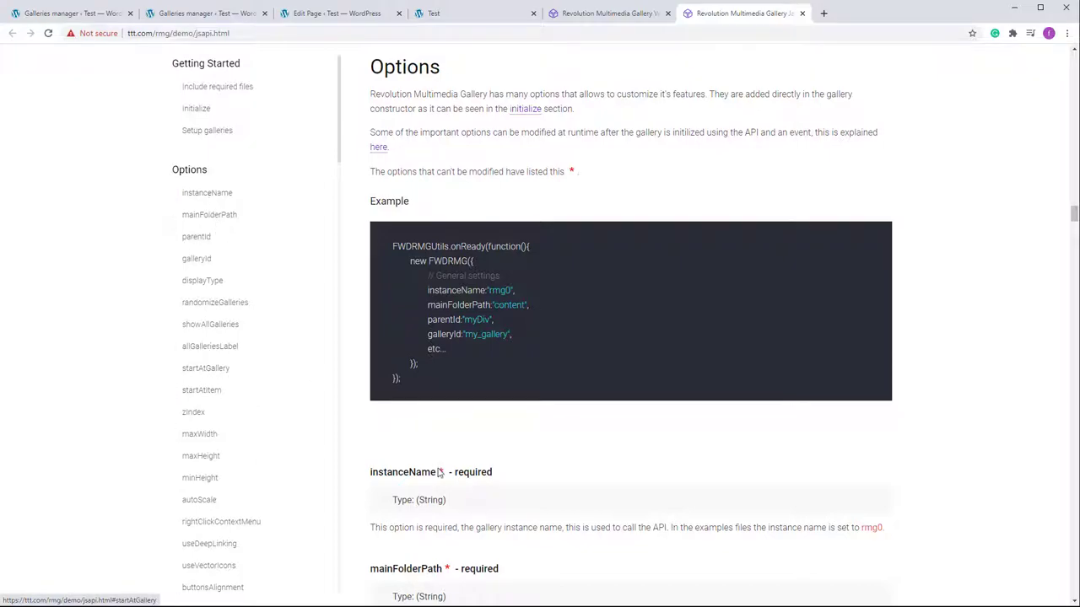
# - Review the Options list, noting the required asterisk on instanceName
pyautogui.moveTo(440, 472); pyautogui.dragTo(447, 475)
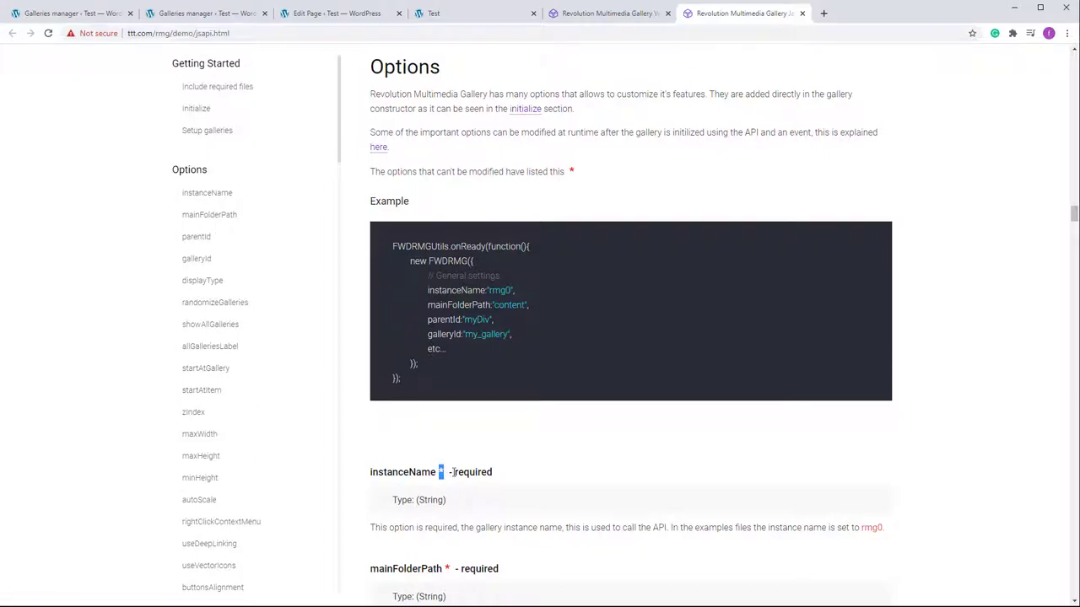
pyautogui.click(448, 470)
pyautogui.scroll(-12, 564, 397)
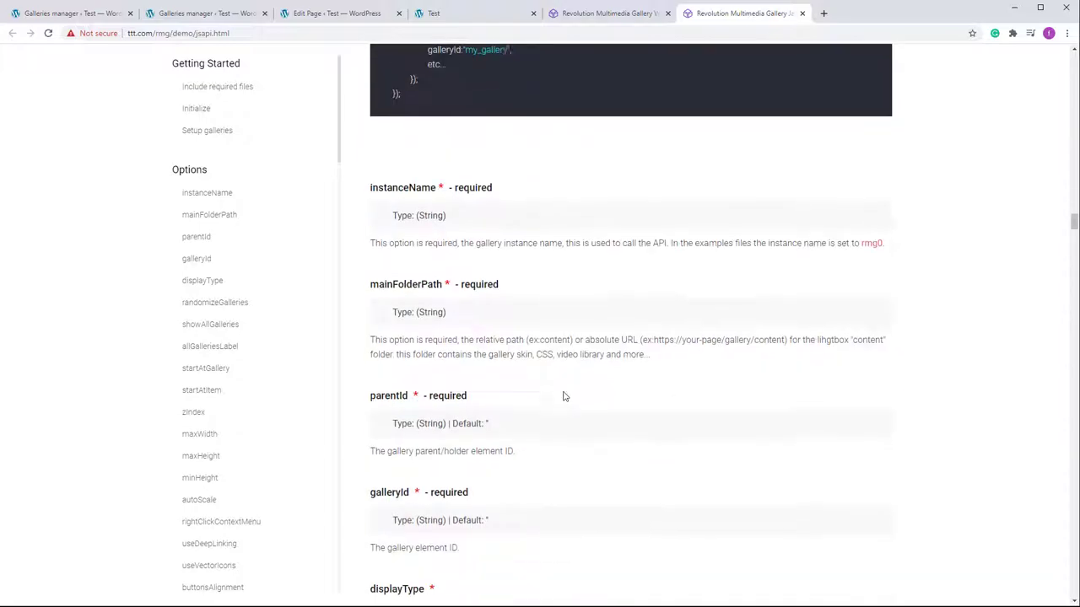
pyautogui.scroll(-15, 564, 397)
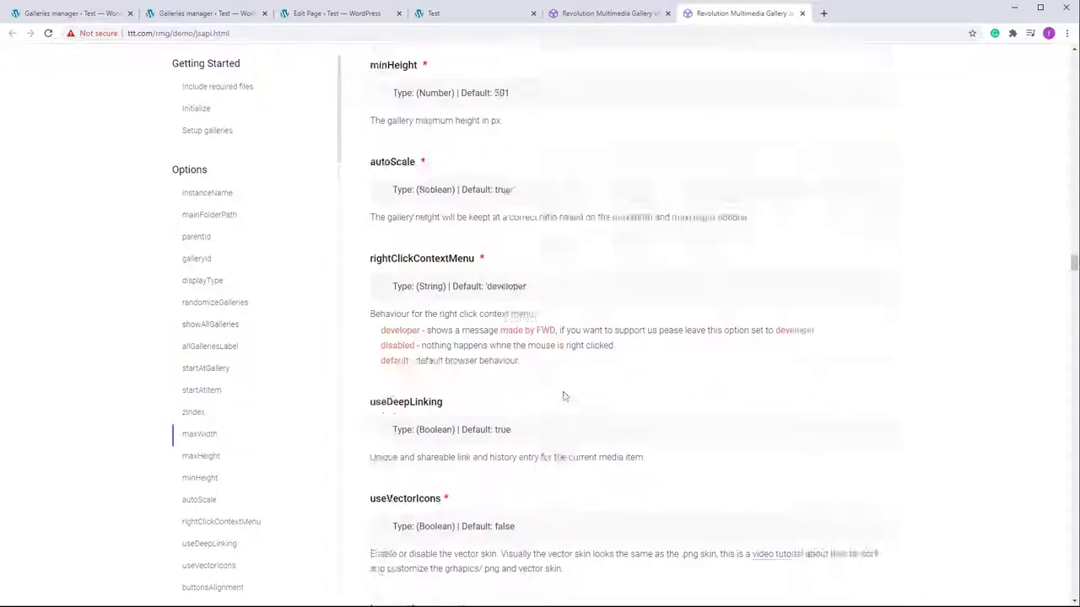
pyautogui.scroll(-9, 564, 397)
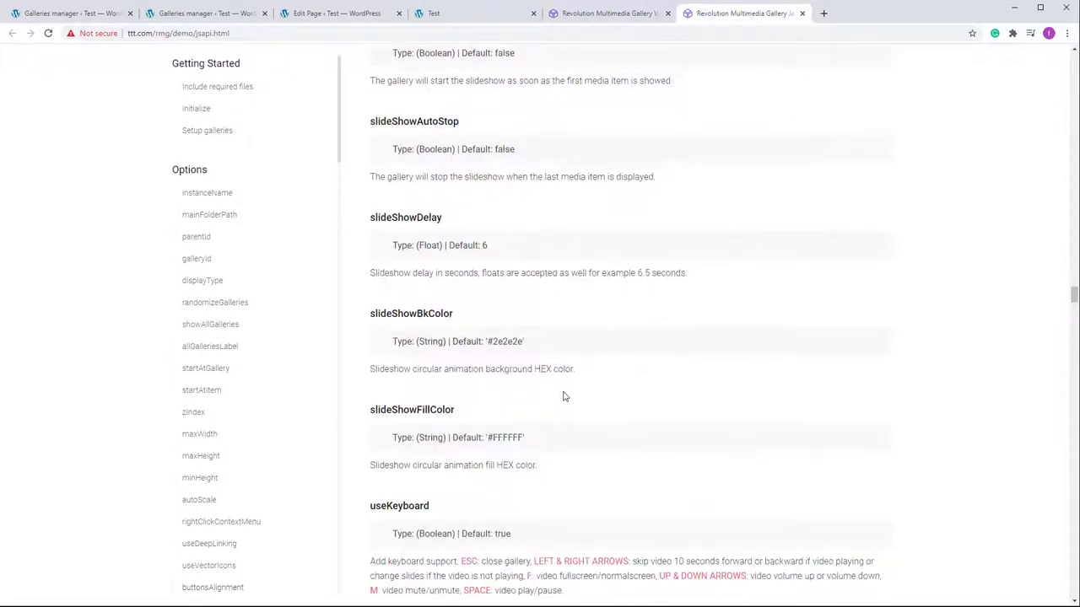
pyautogui.scroll(-4, 556, 393)
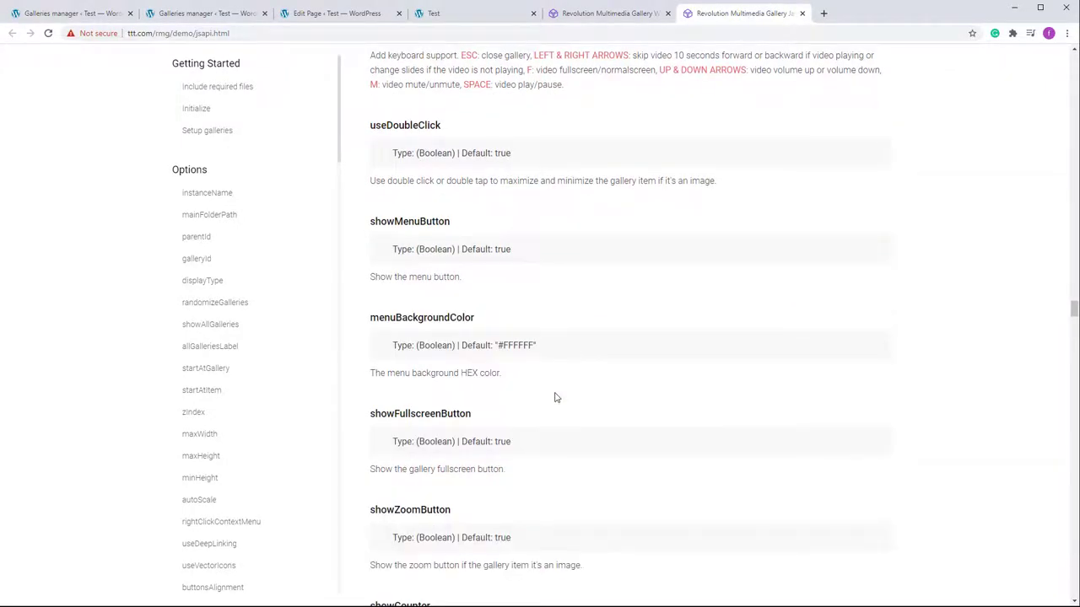
pyautogui.scroll(-2, 556, 397)
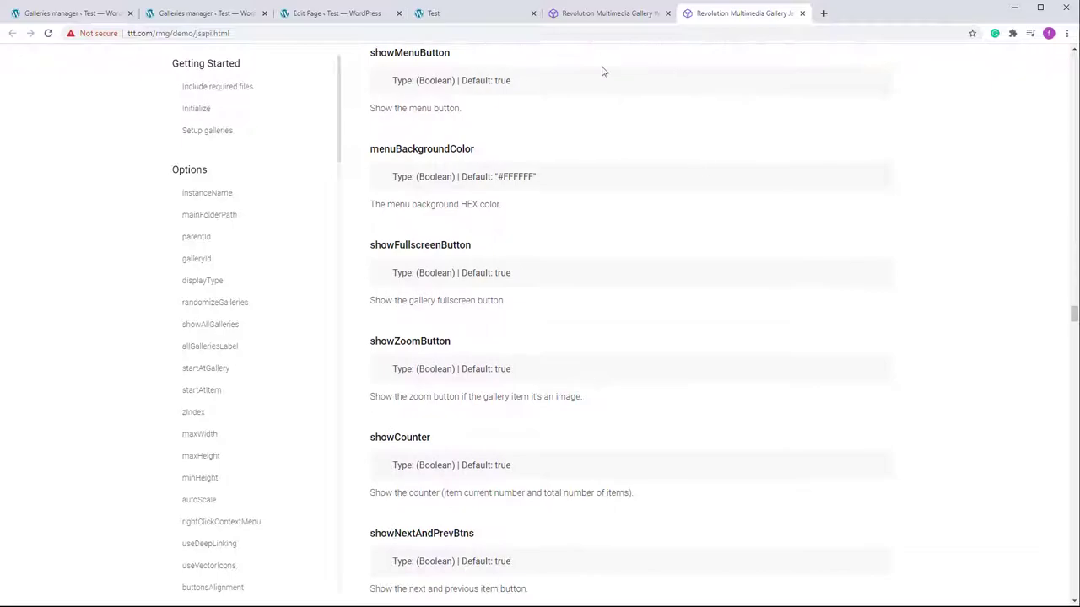
# - Back in the documentation tab, select the entire live-options code sample
pyautogui.click(600, 13)
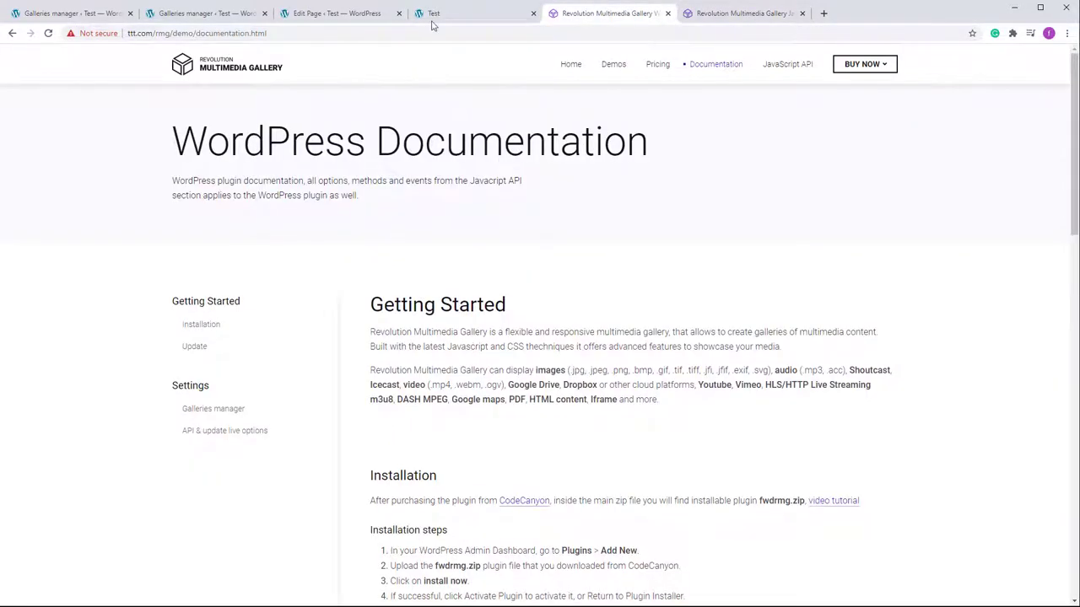
pyautogui.scroll(-14, 594, 320)
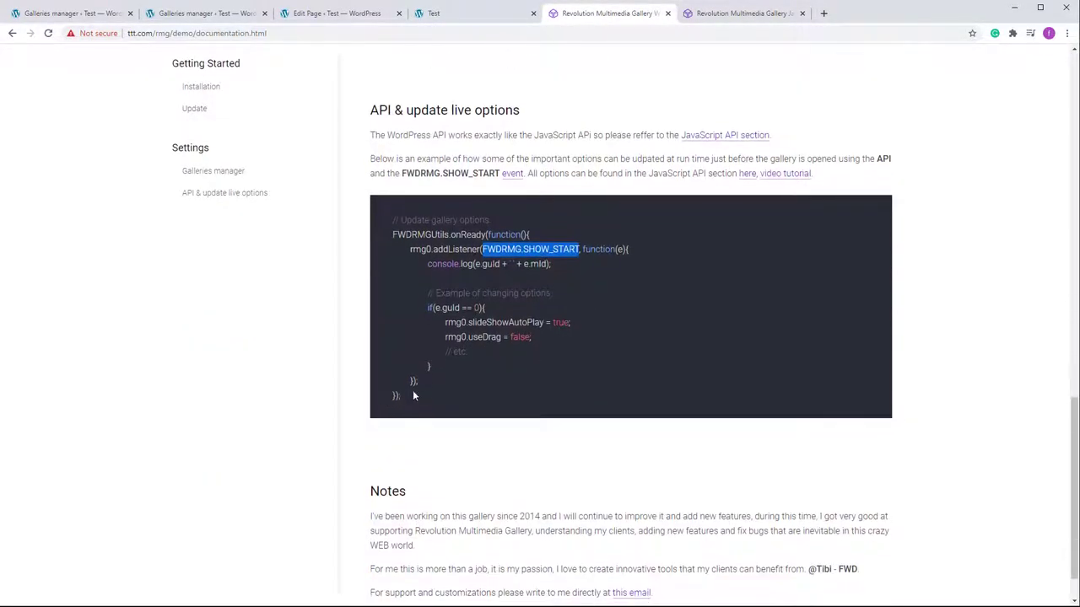
pyautogui.moveTo(413, 390); pyautogui.dragTo(384, 225)
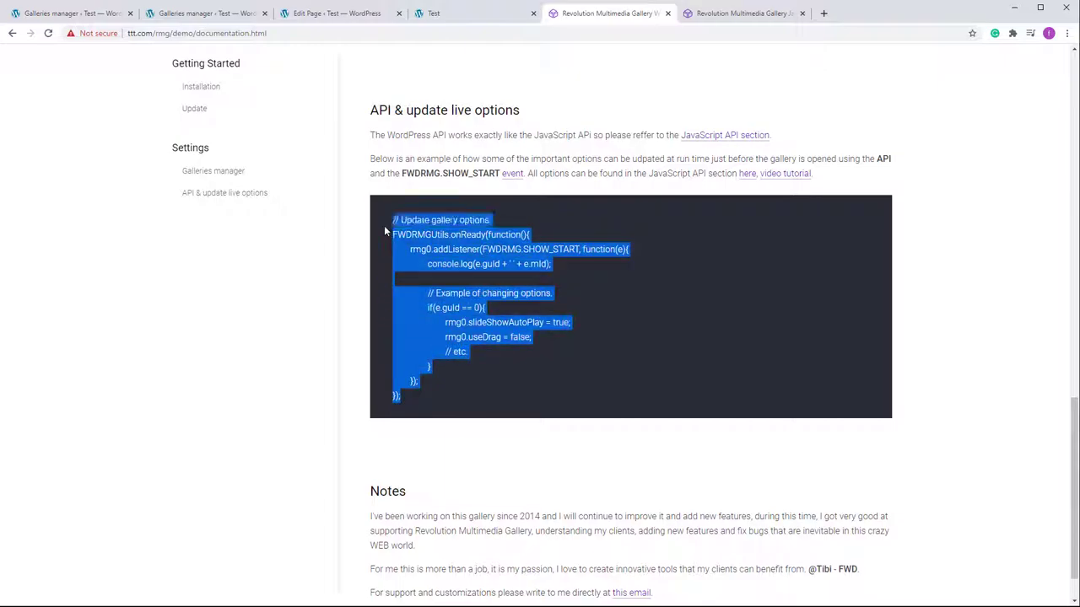
# - Paste the live-options code into the Custom HTML block below the closing </div>
pyautogui.click(336, 12)
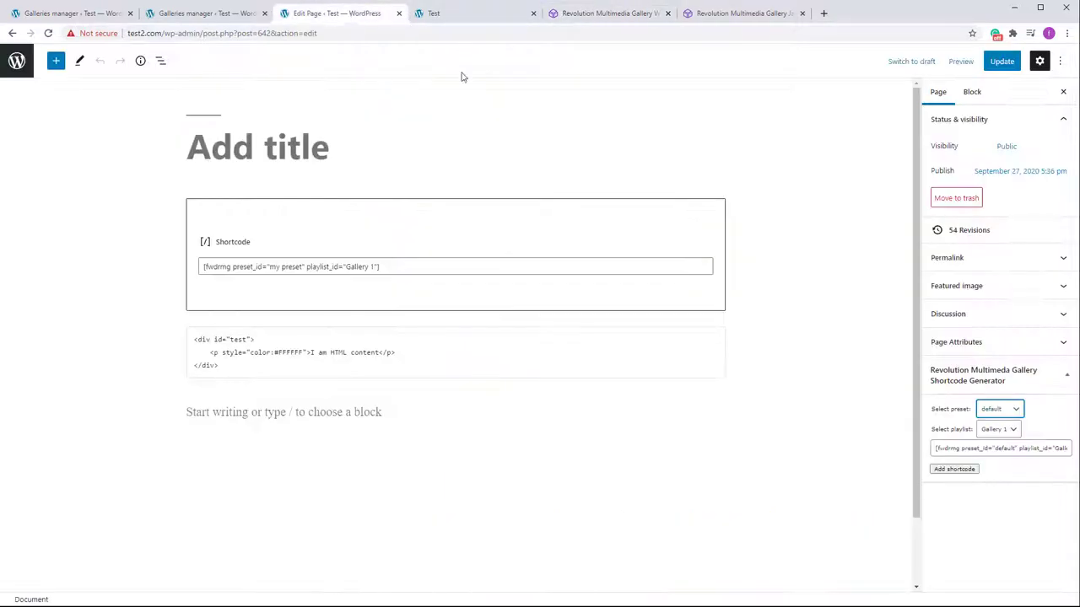
pyautogui.moveTo(240, 359); pyautogui.dragTo(237, 362)
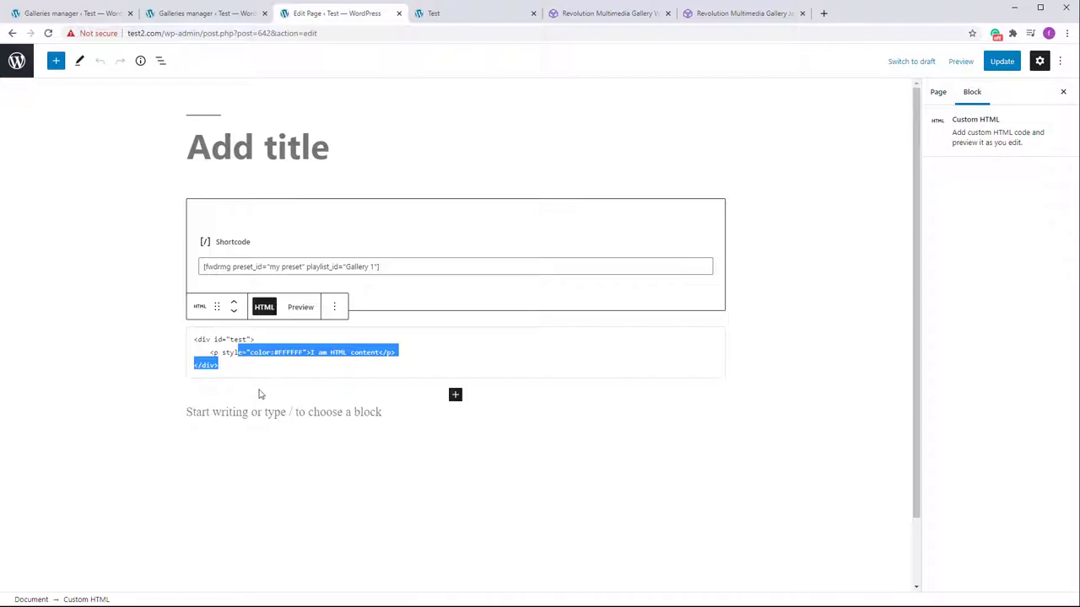
pyautogui.click(244, 367)
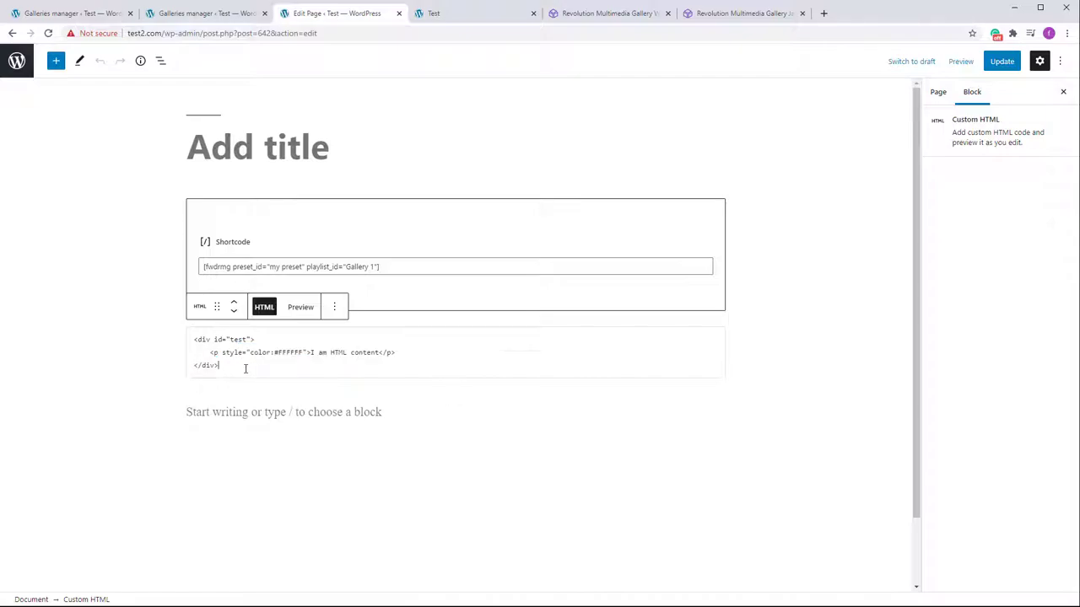
pyautogui.press('Return')
pyautogui.press('Return')
pyautogui.hotkey('ctrl', 'v')
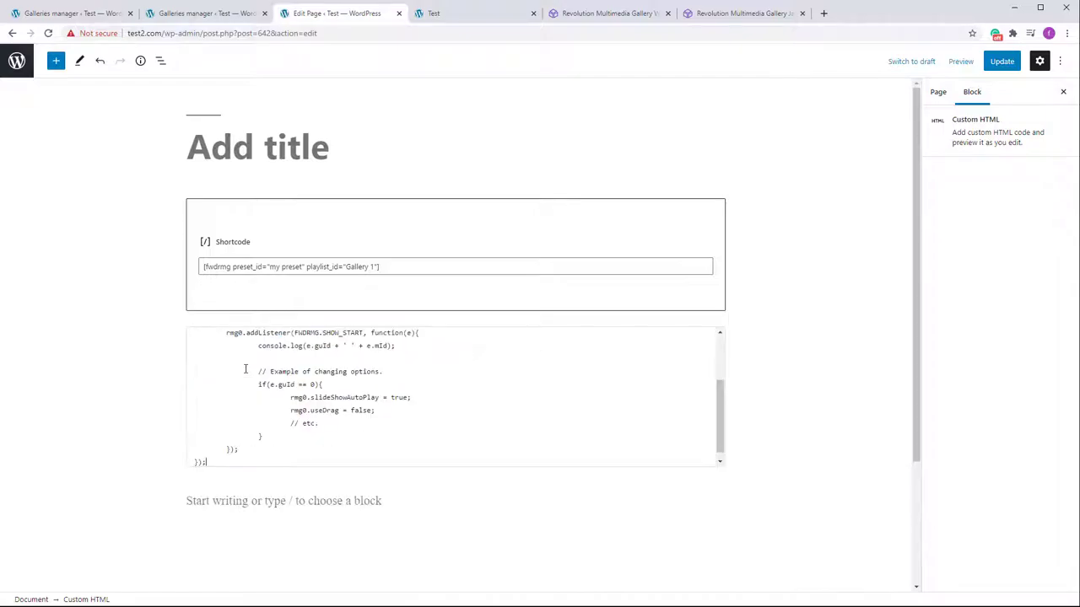
pyautogui.scroll(1, 422, 430)
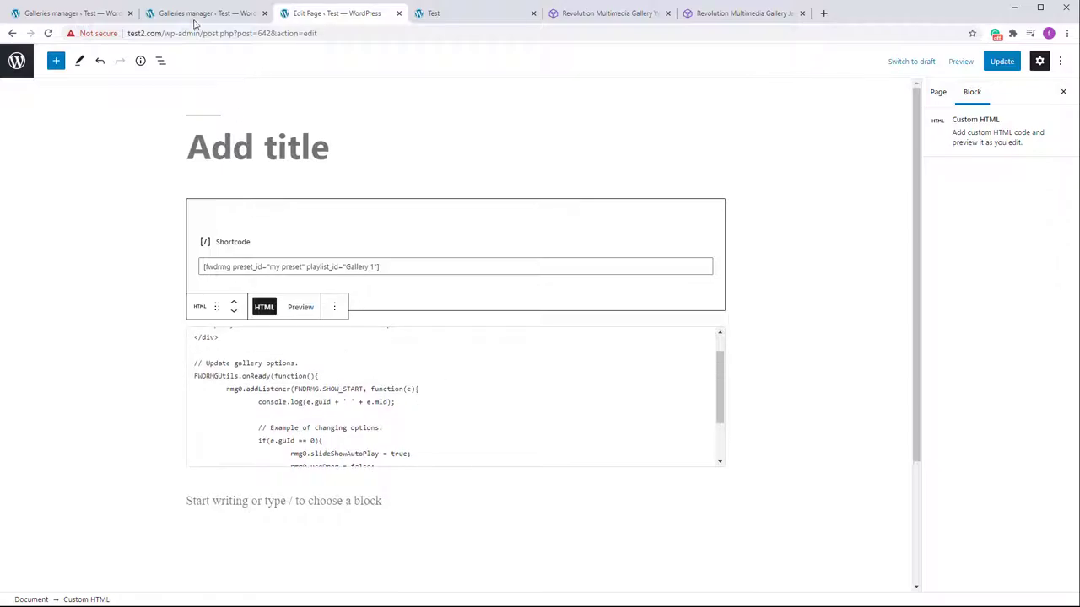
# - Highlight the FWDRMGUtils.onReady line, the rmg0 instance name and the FWDRMG.SHOW_START event
pyautogui.click(609, 14)
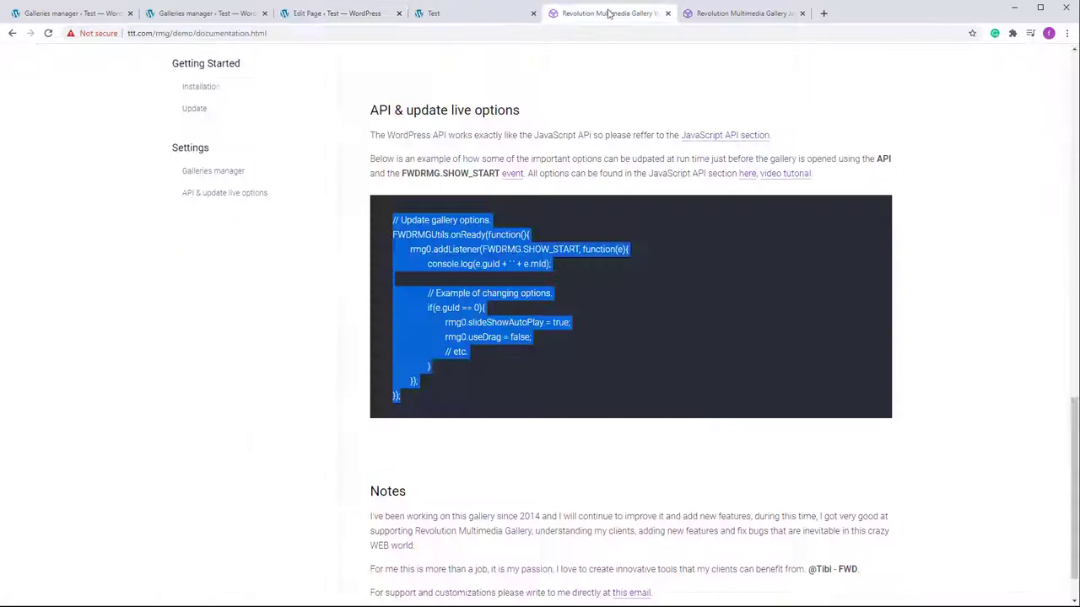
pyautogui.click(369, 182)
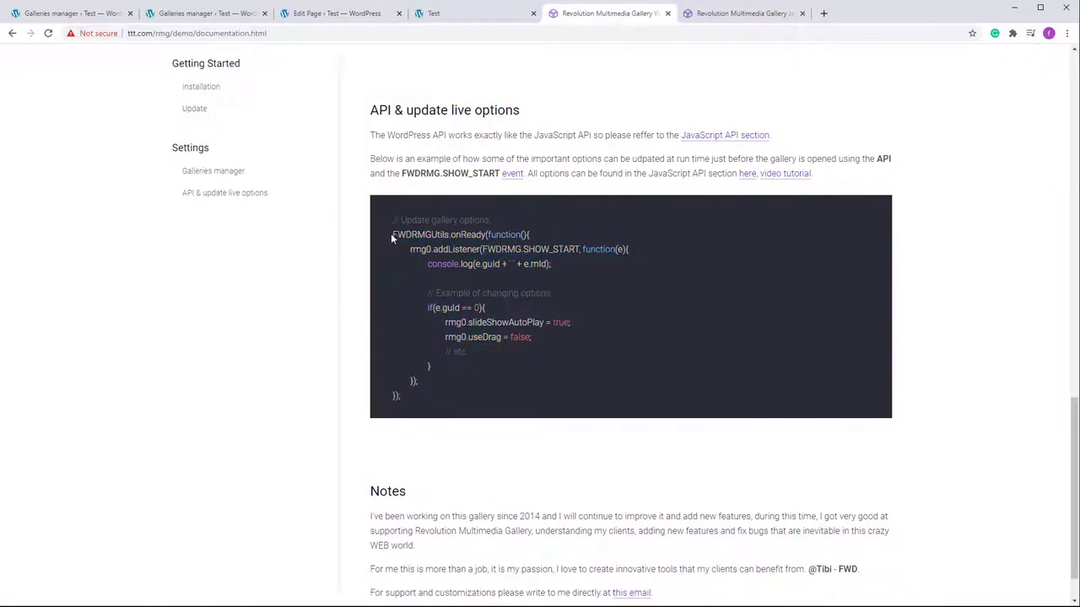
pyautogui.moveTo(392, 235); pyautogui.dragTo(538, 234)
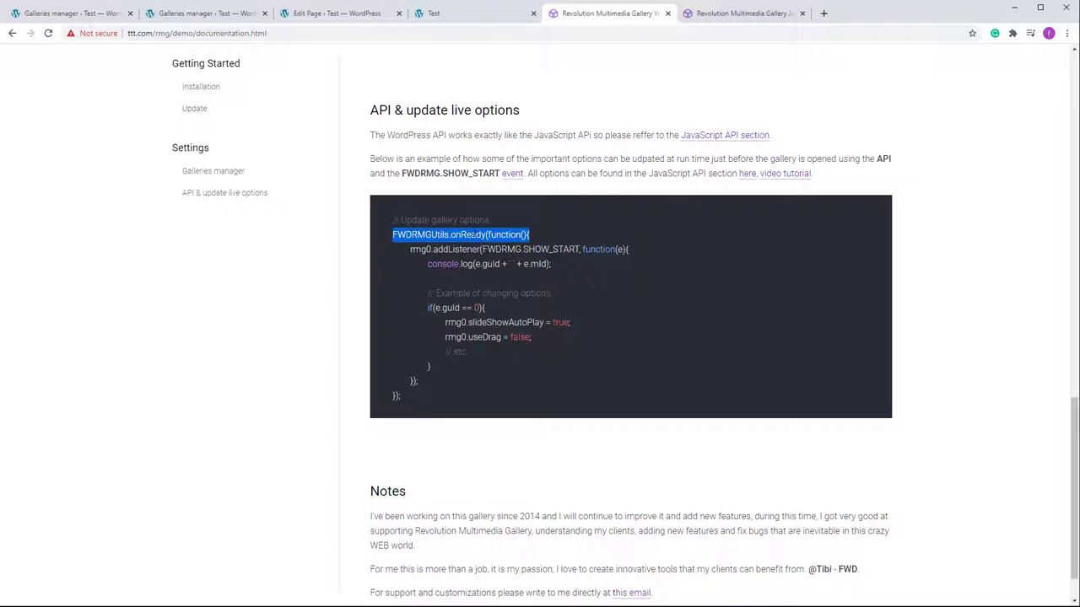
pyautogui.doubleClick(469, 234)
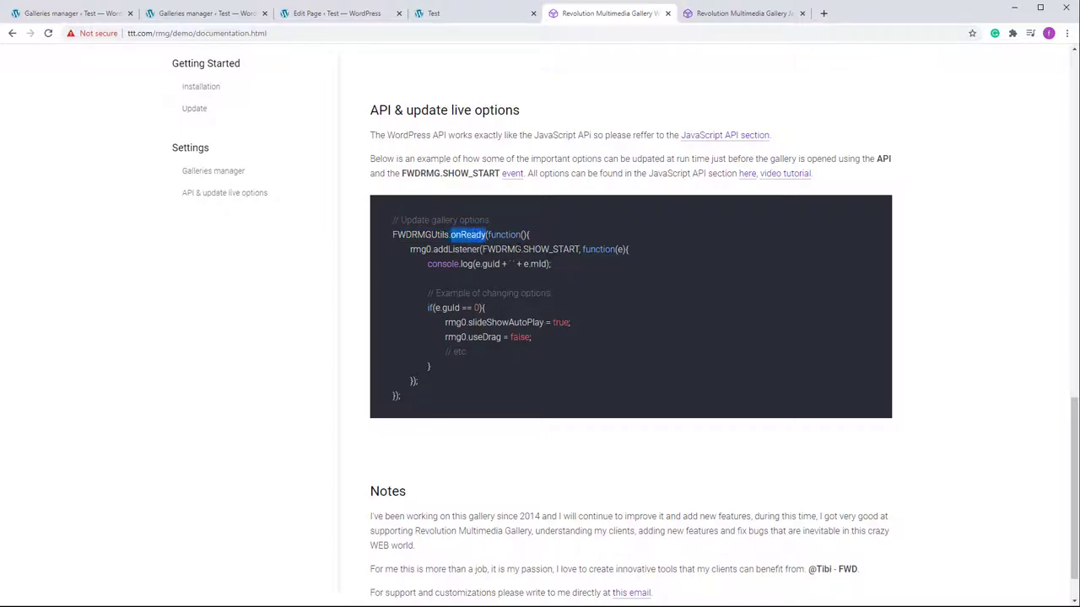
pyautogui.click(714, 368)
pyautogui.doubleClick(420, 249)
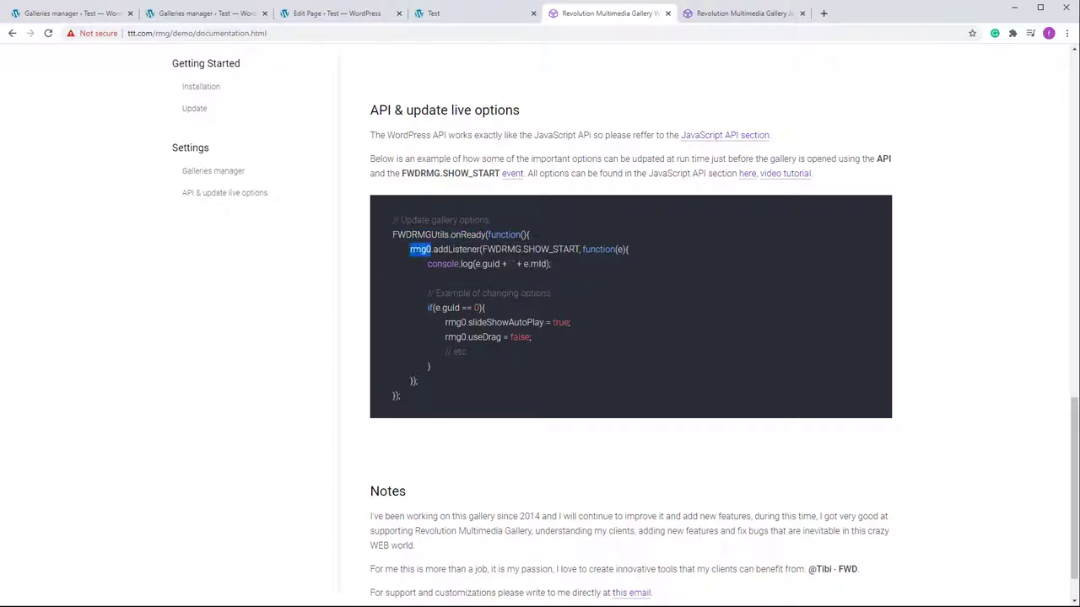
pyautogui.click(418, 275)
pyautogui.moveTo(481, 250); pyautogui.dragTo(579, 250)
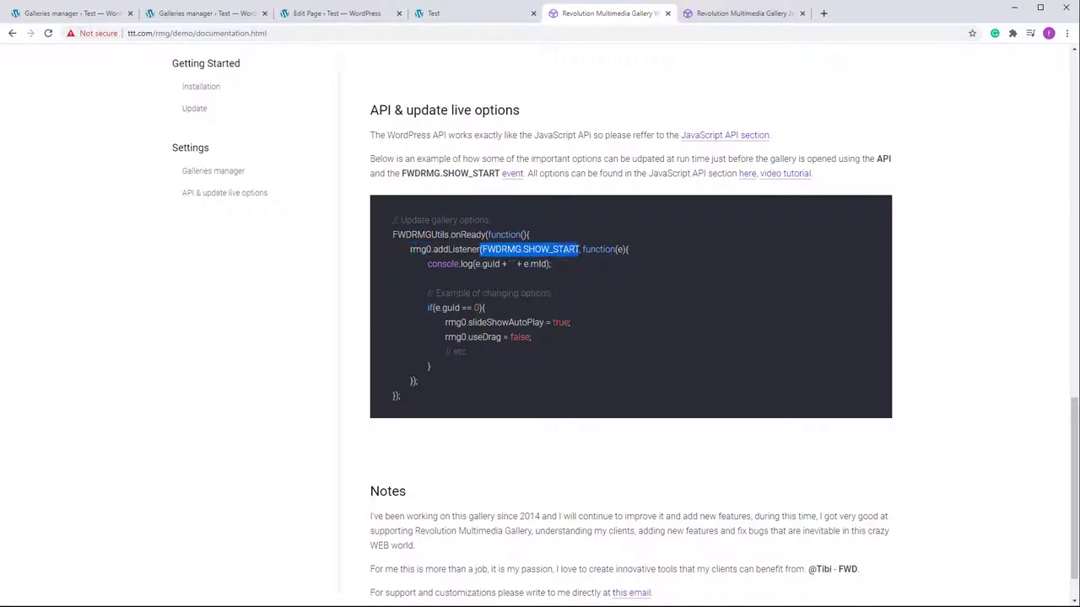
pyautogui.click(536, 278)
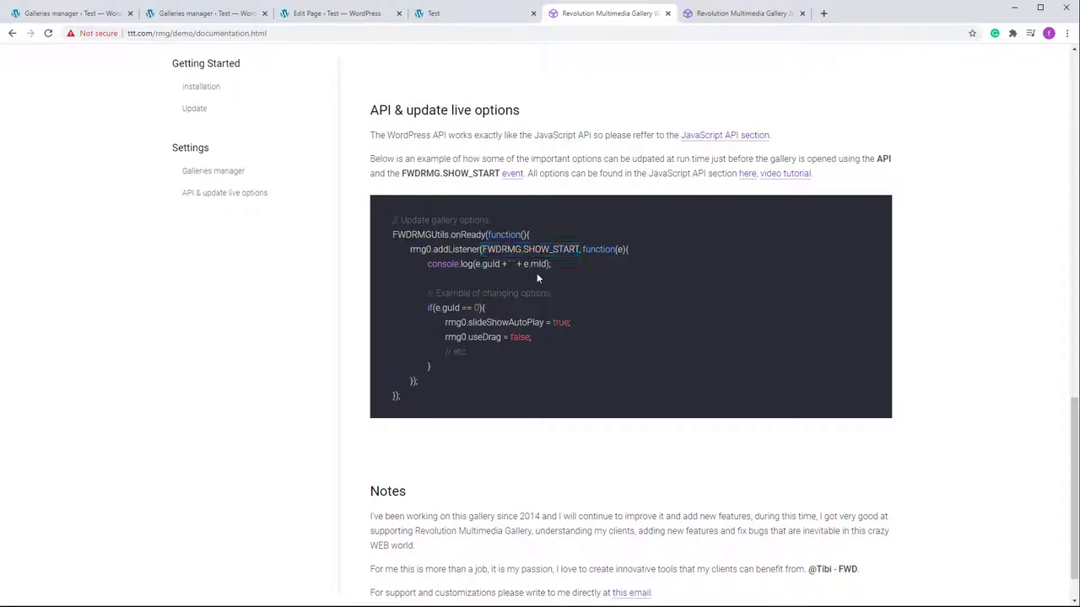
# - Highlight the event callback body and its e.guid property, then bring up the Test preview
pyautogui.moveTo(590, 250); pyautogui.dragTo(625, 353)
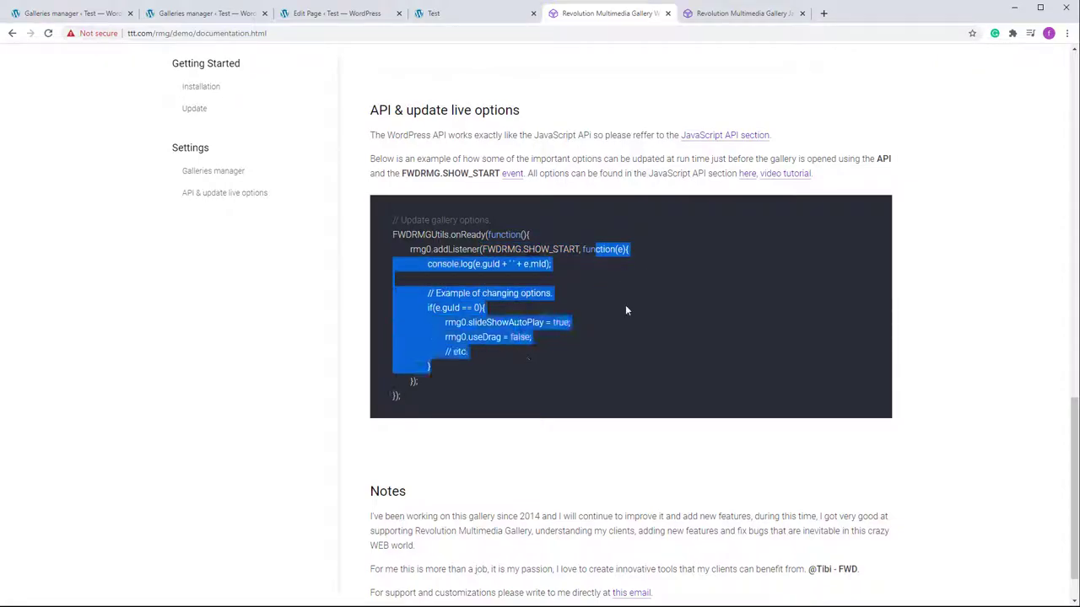
pyautogui.click(518, 282)
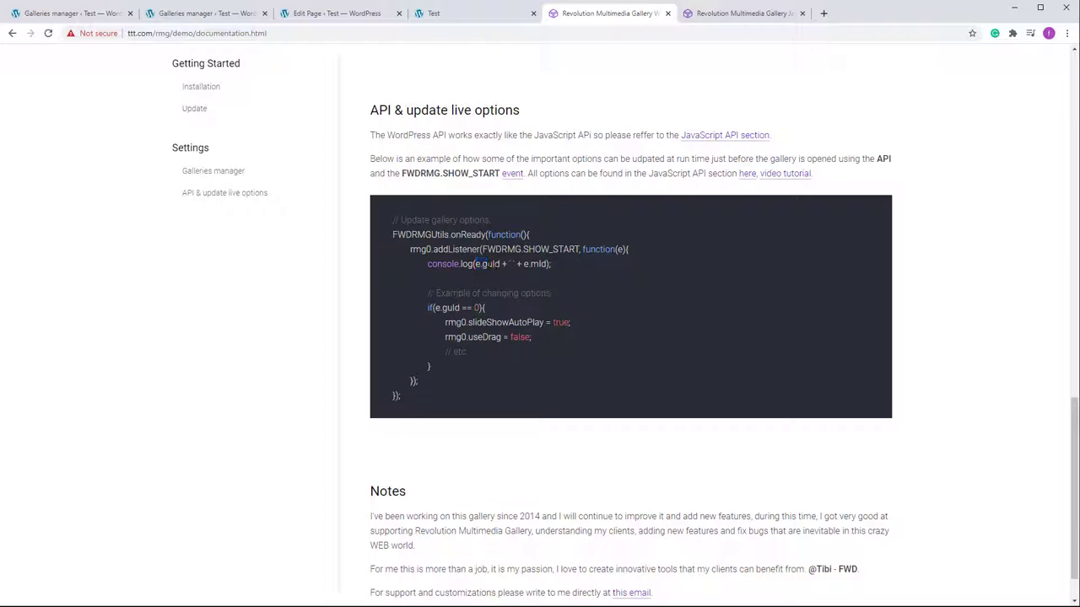
pyautogui.moveTo(498, 264); pyautogui.dragTo(486, 264)
pyautogui.click(550, 289)
pyautogui.click(545, 264)
pyautogui.doubleClick(496, 264)
pyautogui.click(698, 17)
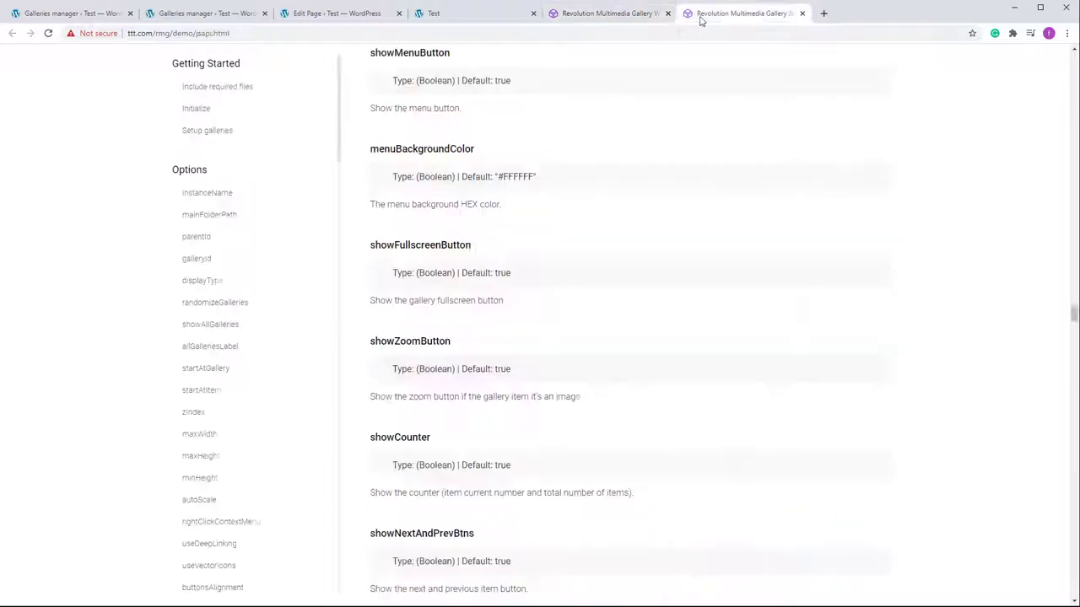
pyautogui.click(485, 12)
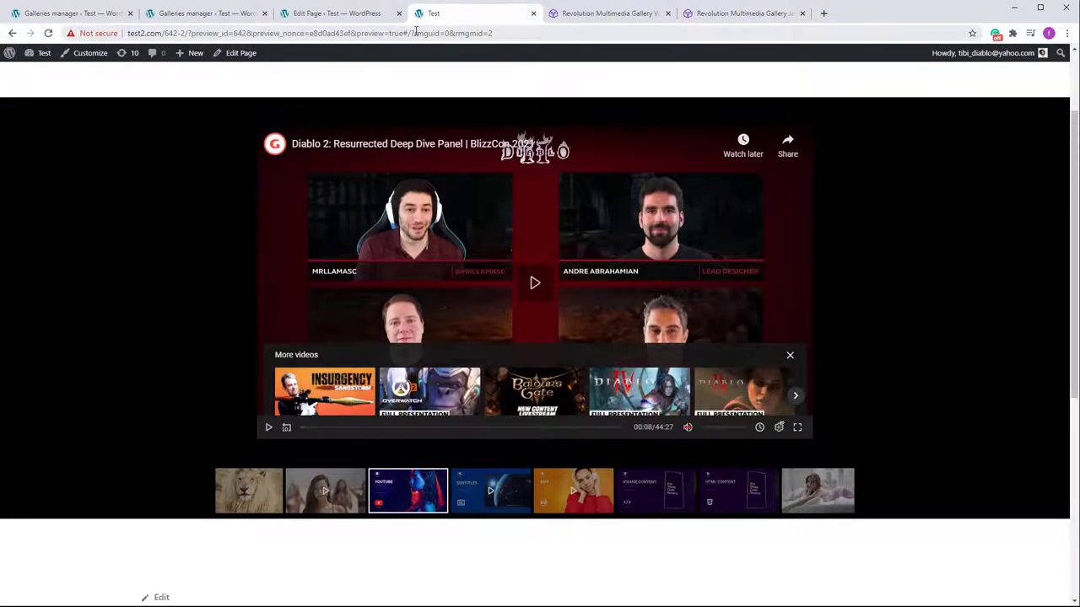
# - Step the preview gallery to the lion image, then its last item (8/8), and return to the editor
pyautogui.moveTo(415, 32); pyautogui.dragTo(516, 34)
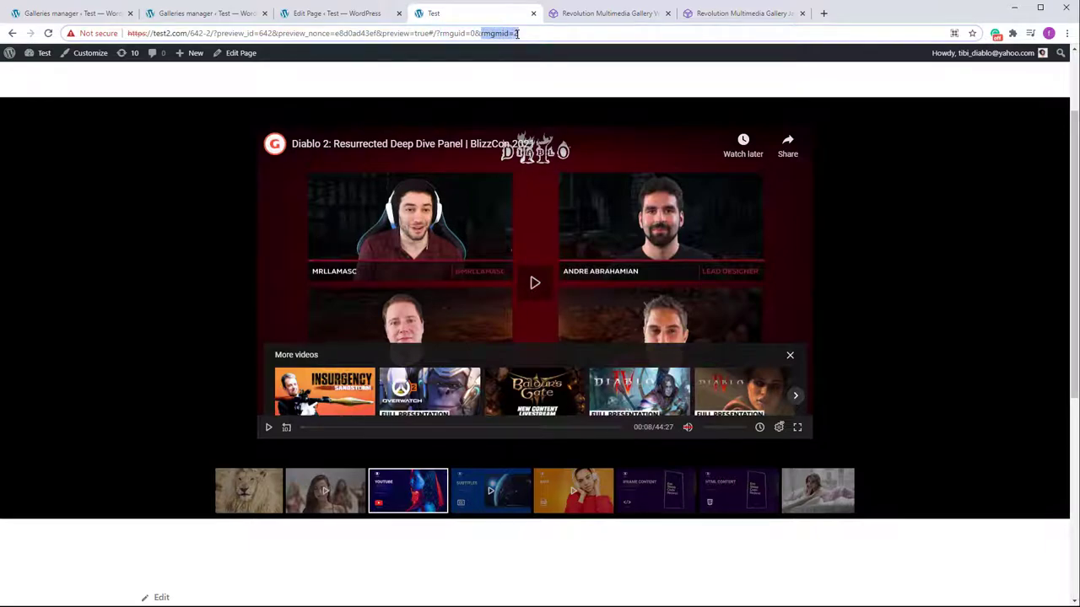
pyautogui.click(249, 490)
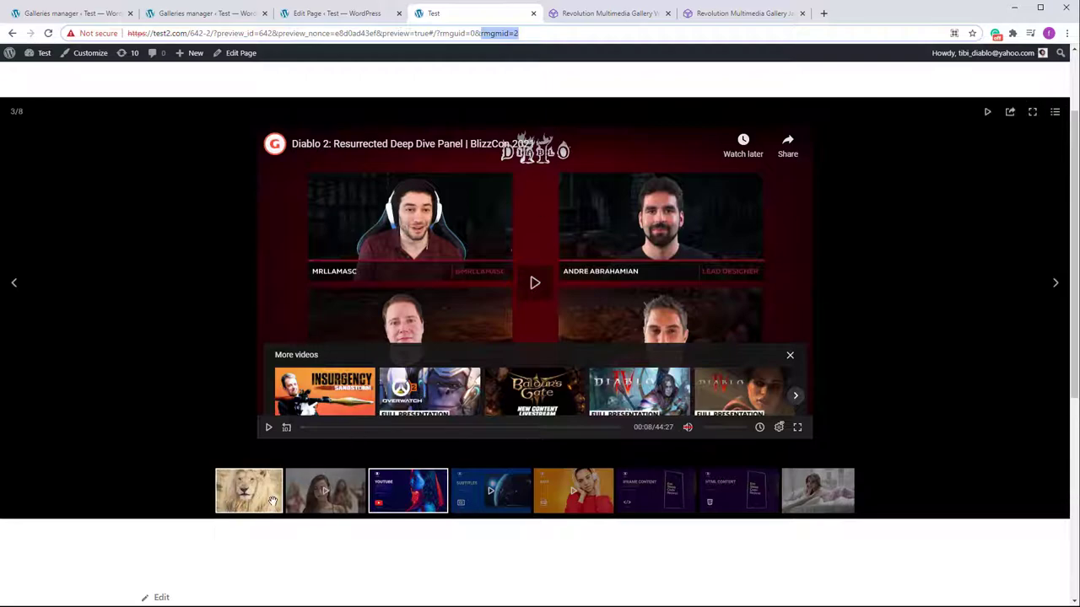
pyautogui.click(814, 488)
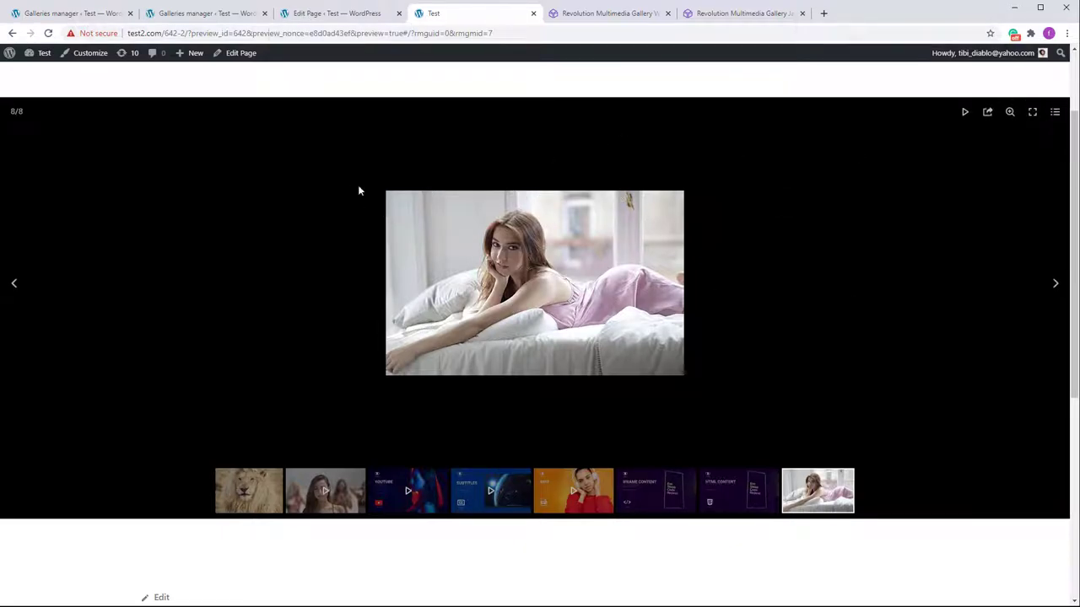
pyautogui.click(308, 13)
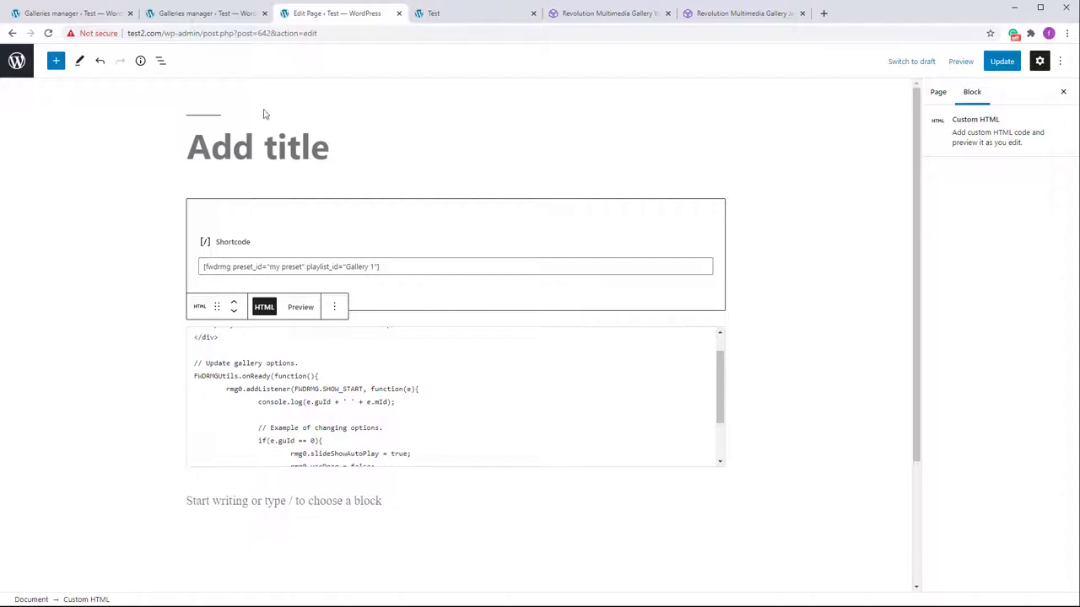
# - Go over the script's e.guId condition and rmg0 options, and copy the name slideShowAutoPlay
pyautogui.scroll(-2, 278, 337)
pyautogui.scroll(2, 302, 405)
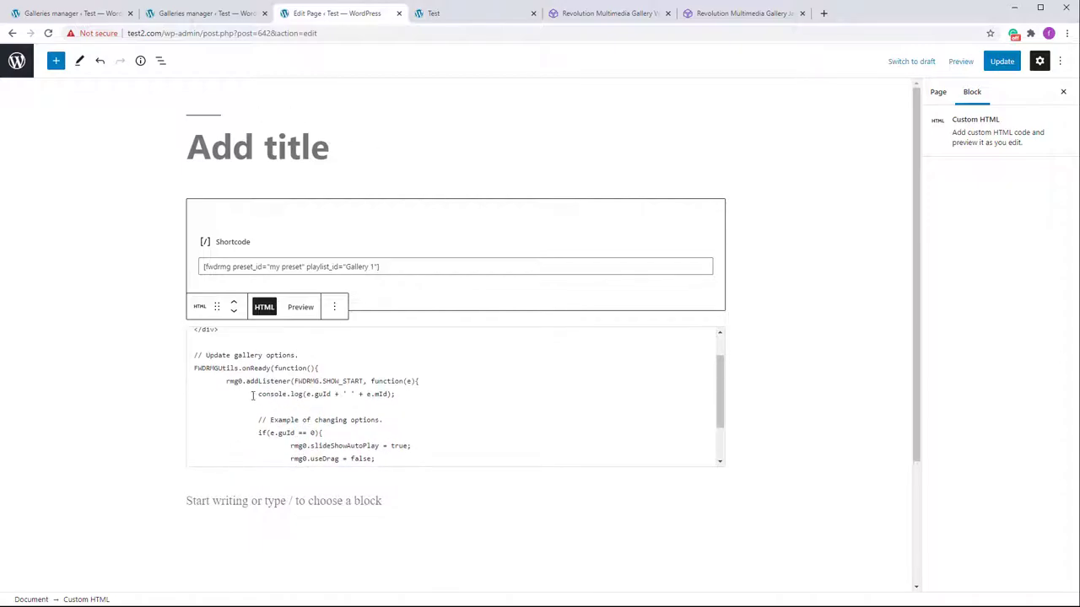
pyautogui.scroll(-2, 321, 393)
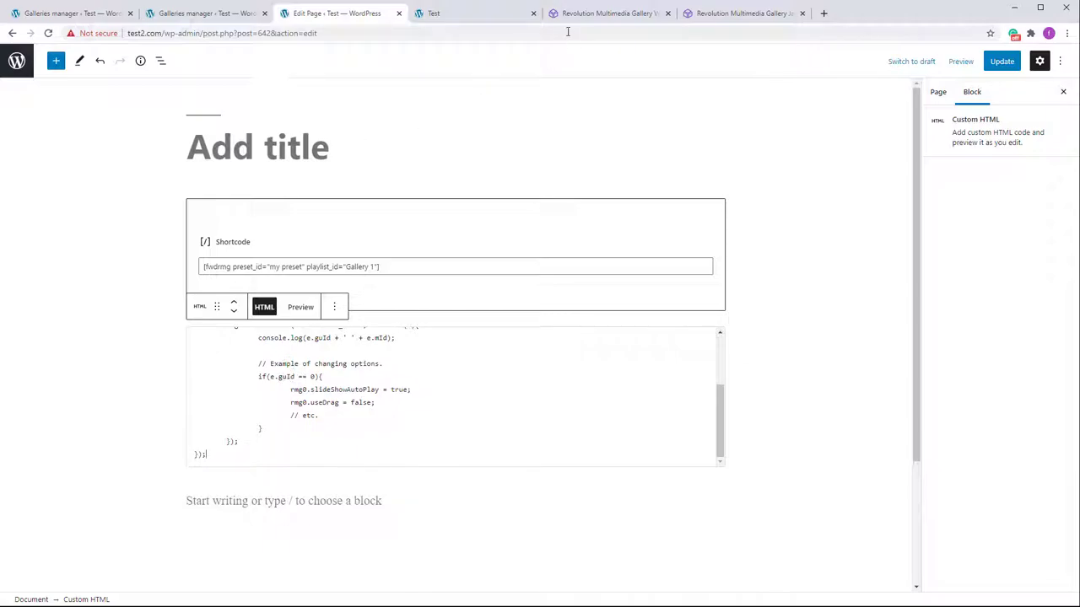
pyautogui.moveTo(270, 377); pyautogui.dragTo(296, 377)
pyautogui.doubleClick(312, 377)
pyautogui.doubleClick(300, 390)
pyautogui.doubleClick(346, 389)
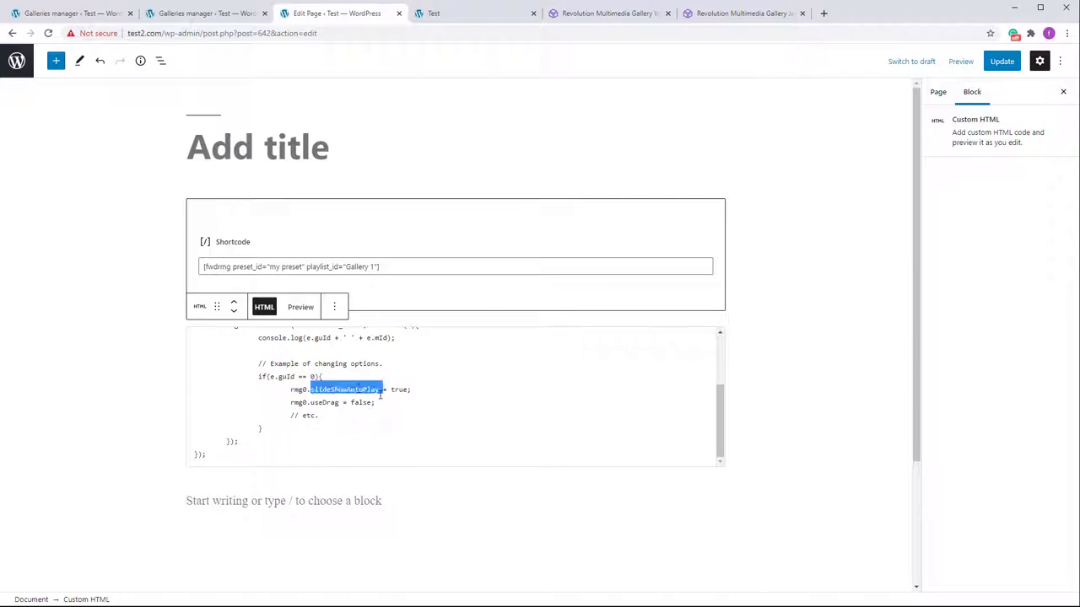
pyautogui.doubleClick(319, 404)
pyautogui.click(358, 410)
pyautogui.moveTo(312, 391); pyautogui.dragTo(377, 393)
pyautogui.hotkey('ctrl', 'c')
# - Find slideShowAutoPlay in the JS API docs and check its Boolean type and default
pyautogui.click(712, 14)
pyautogui.hotkey('ctrl', 'f')
pyautogui.hotkey('ctrl', 'v')
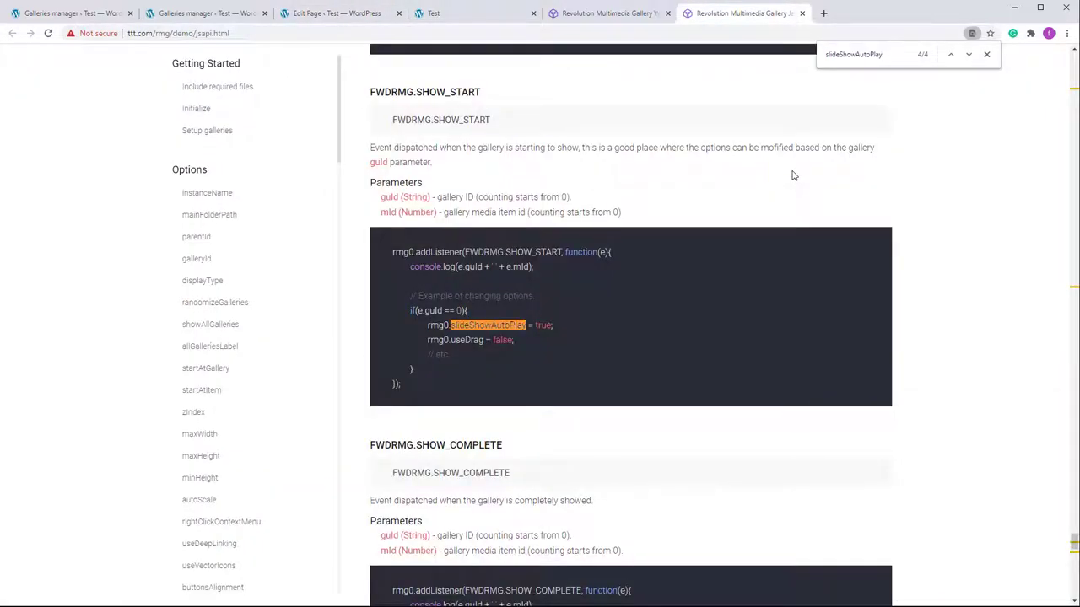
pyautogui.press('Return')
pyautogui.click(243, 328)
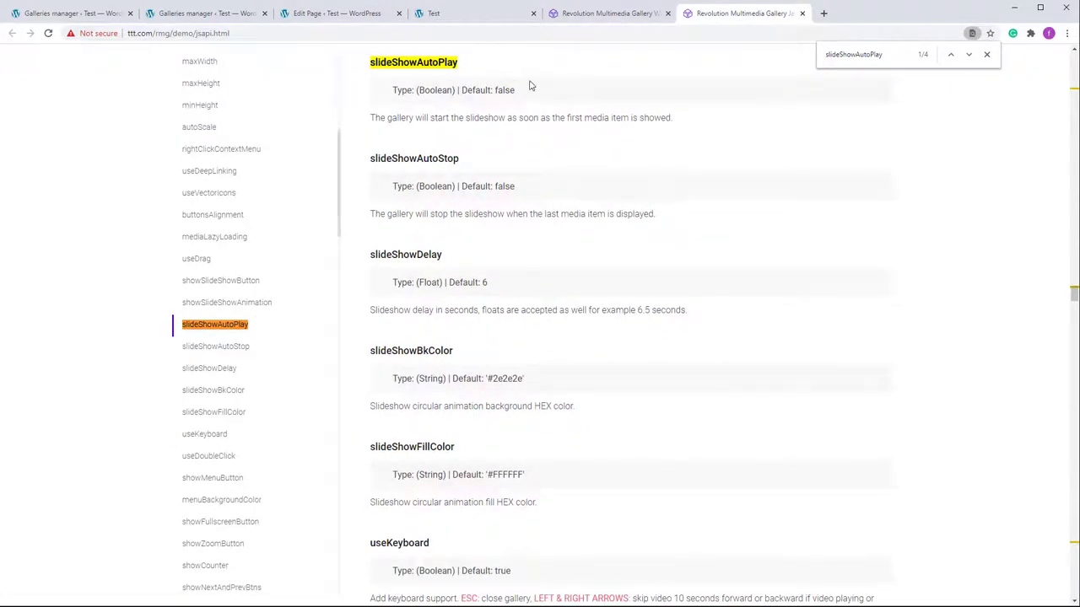
pyautogui.moveTo(516, 90); pyautogui.dragTo(381, 99)
pyautogui.click(449, 118)
# - Check Gallery 1 in the Galleries manager, then update the page and open its preview
pyautogui.click(77, 14)
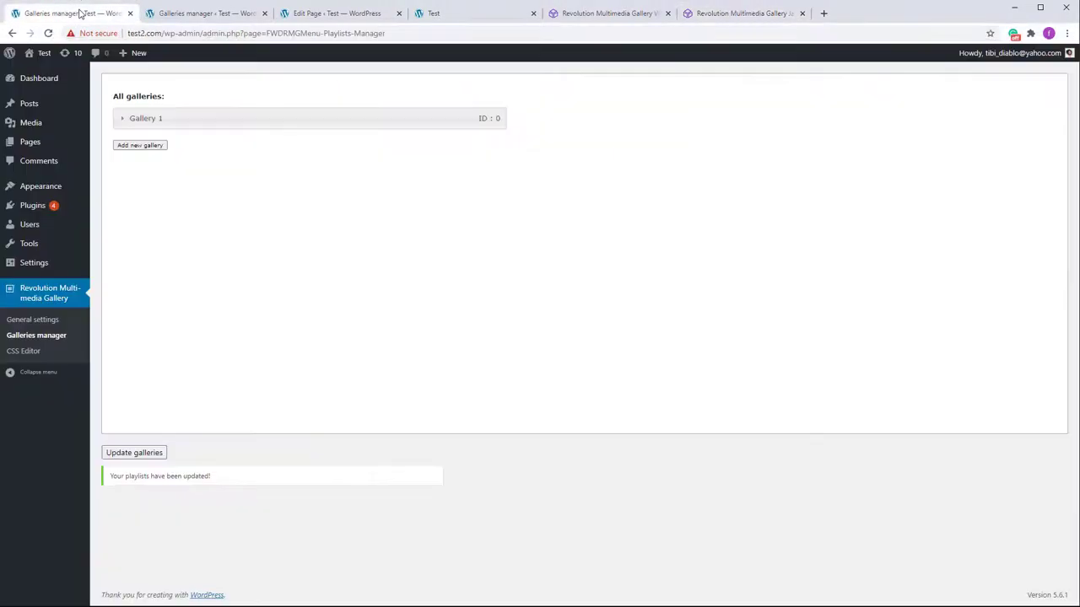
pyautogui.click(263, 126)
pyautogui.click(202, 16)
pyautogui.click(329, 14)
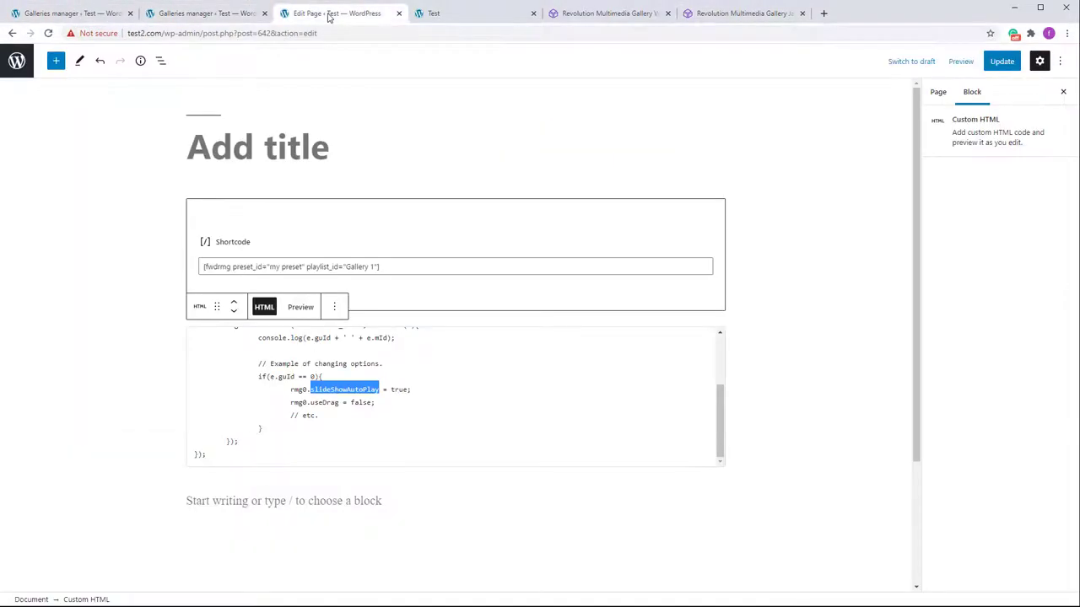
pyautogui.click(1001, 62)
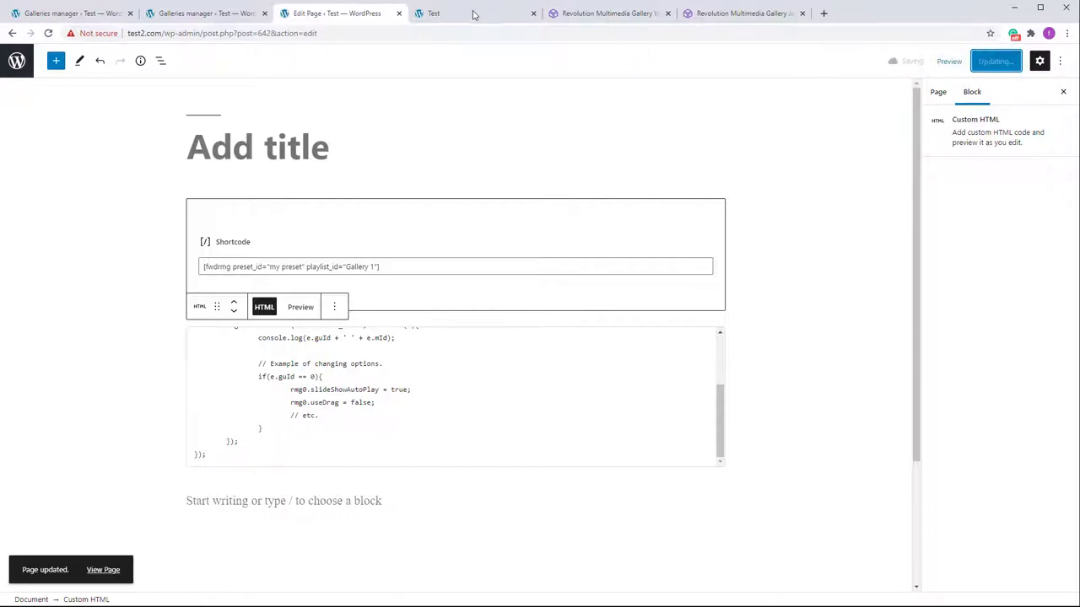
pyautogui.click(472, 14)
# - Reload the preview with DevTools open and show the lion image, then return to the editor
pyautogui.press('F12')
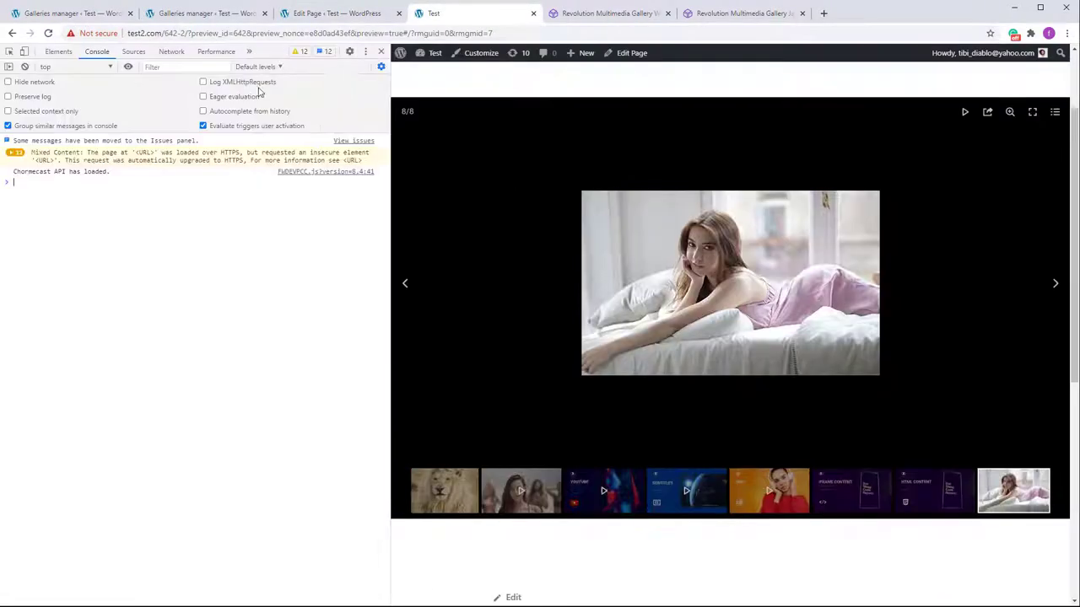
pyautogui.click(48, 33)
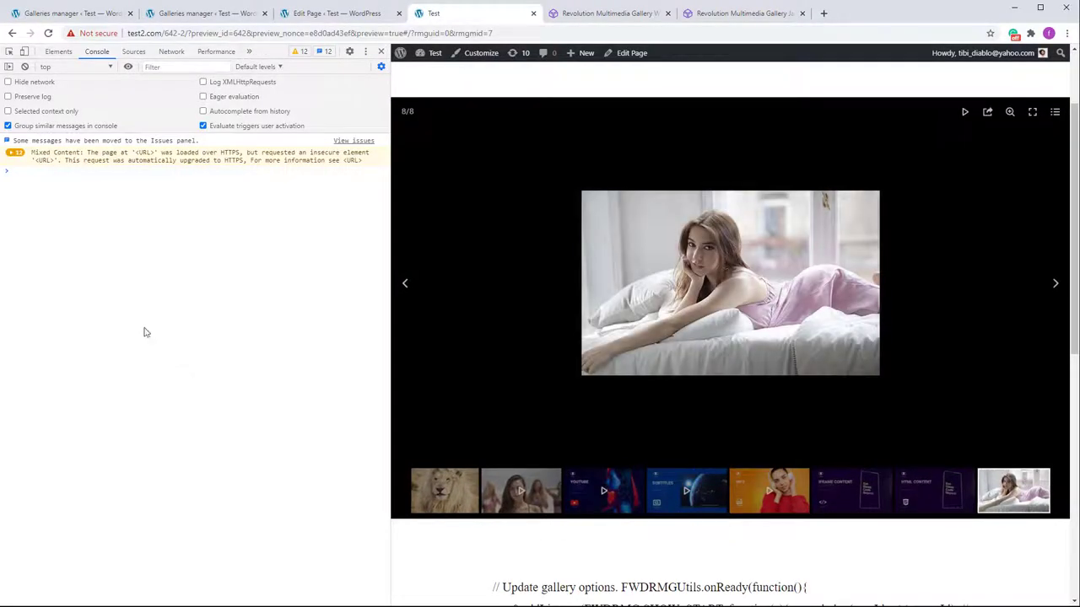
pyautogui.click(444, 491)
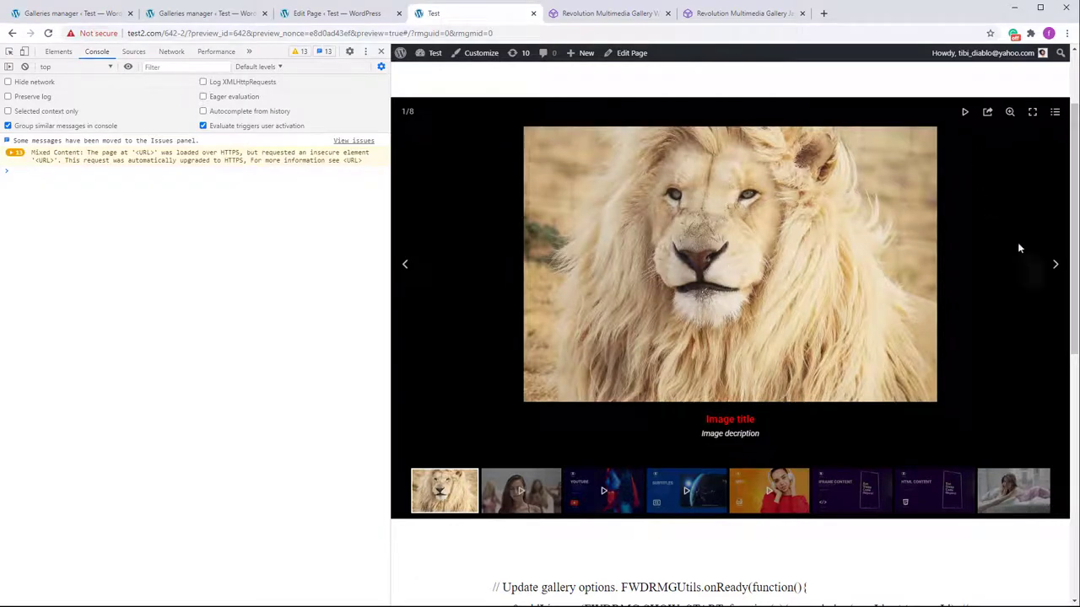
pyautogui.click(335, 13)
pyautogui.scroll(-2, 223, 418)
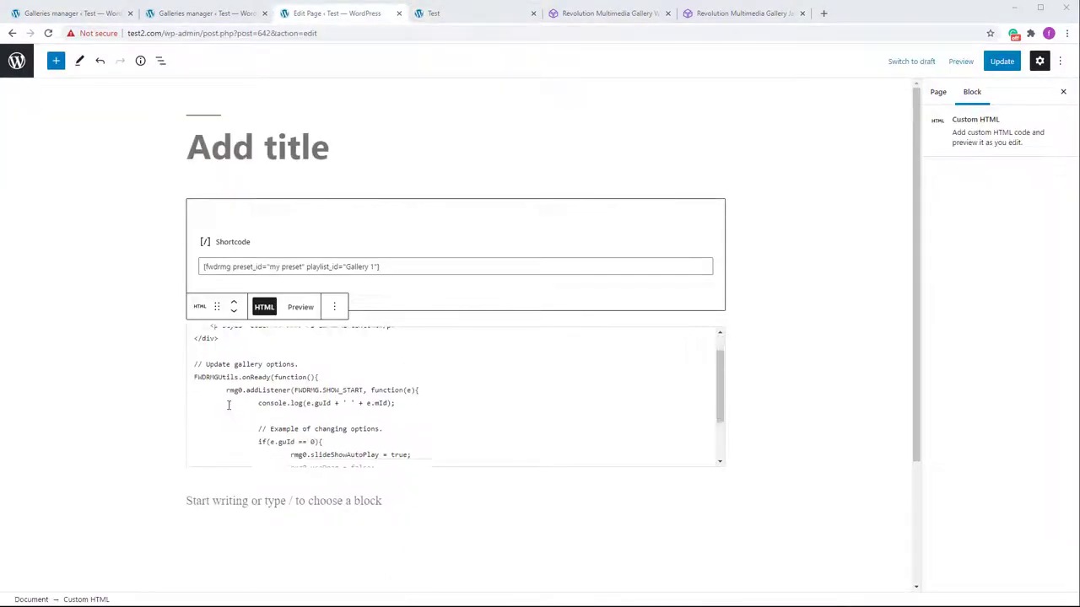
# - Wrap the gallery code in an opening <script> and closing </script> tag
pyautogui.scroll(2, 253, 396)
pyautogui.click(241, 381)
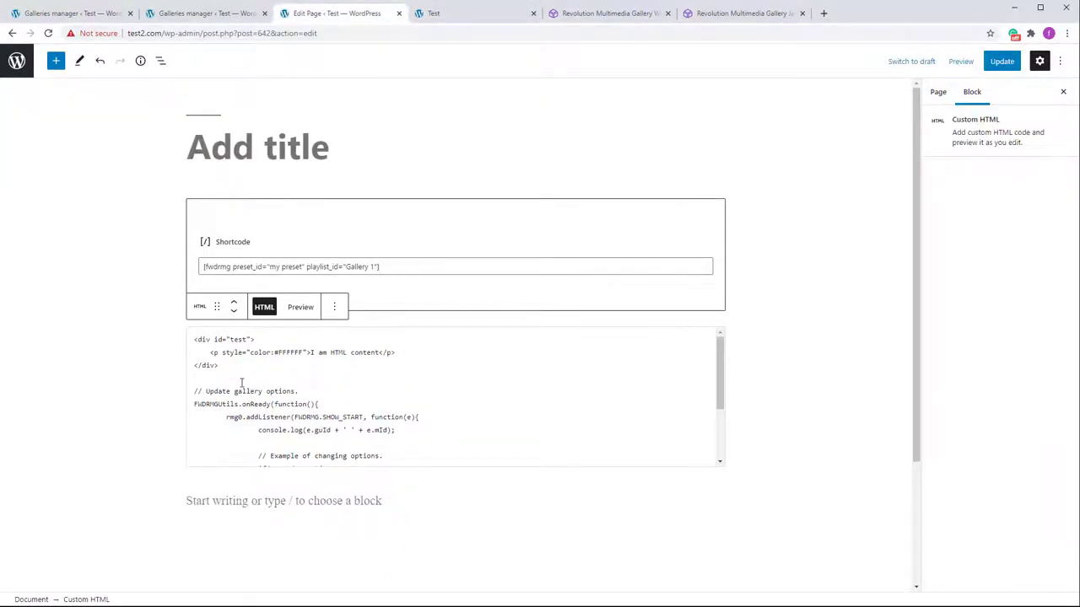
pyautogui.press('Return')
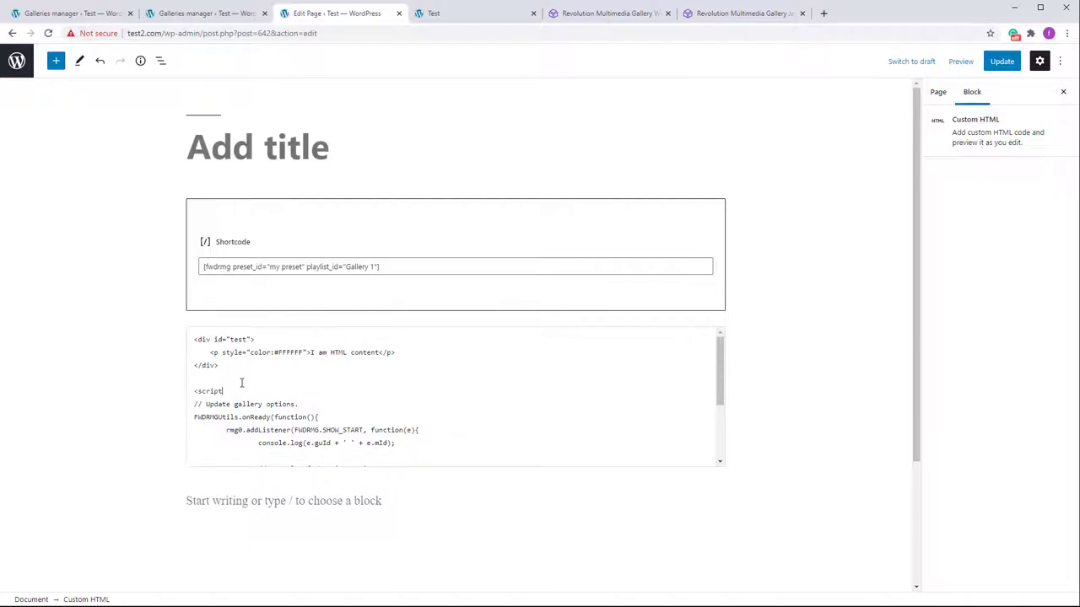
pyautogui.scroll(-5, 253, 403)
pyautogui.click(213, 341)
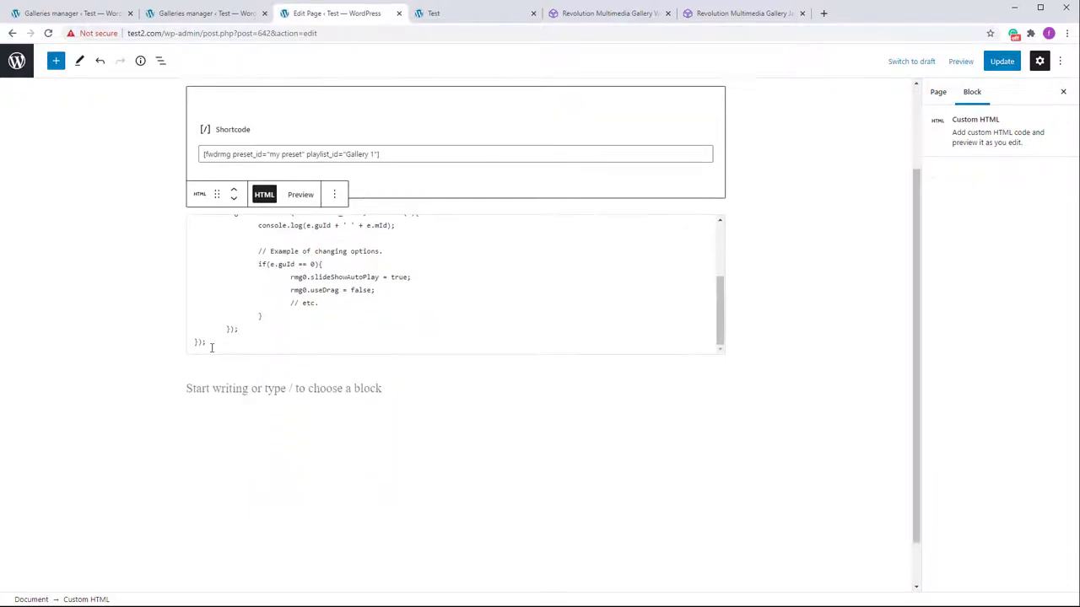
pyautogui.press('Return')
pyautogui.write('<')
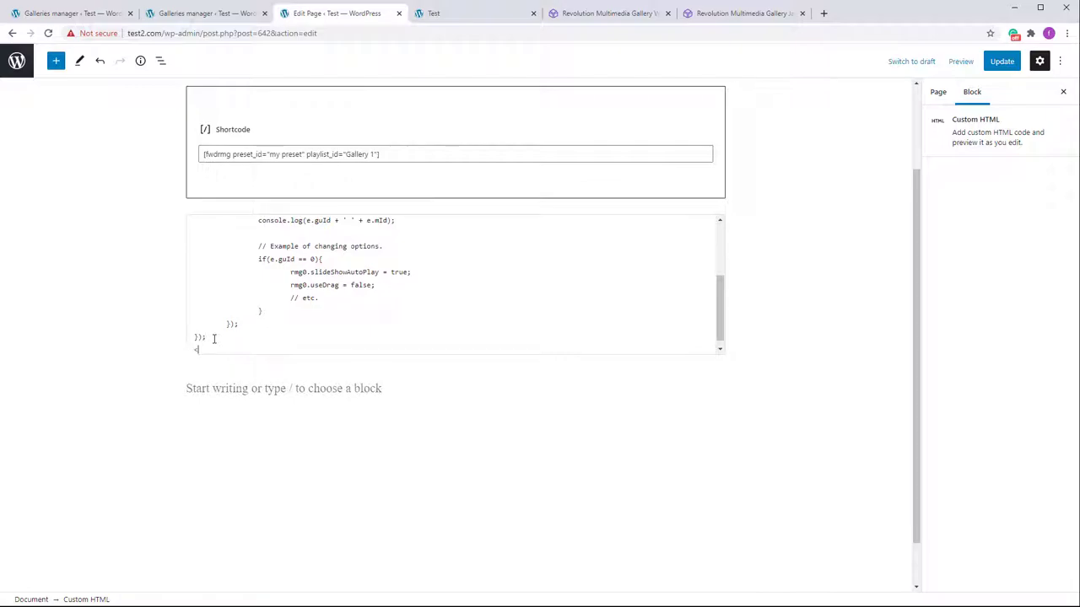
pyautogui.write('/script>')
# - Update the page and reload the preview to test the script
pyautogui.click(1001, 60)
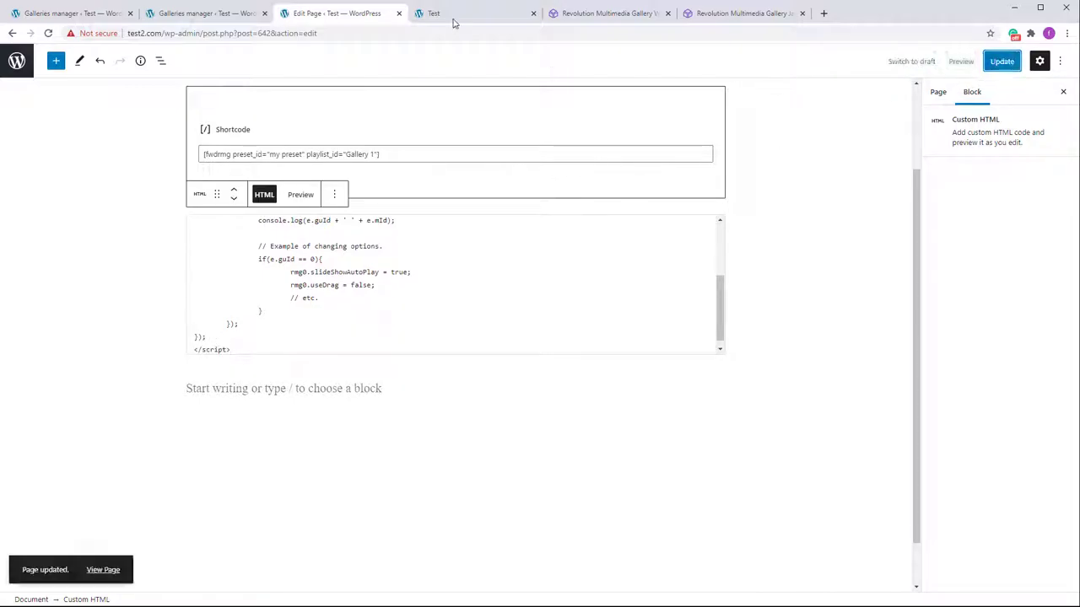
pyautogui.click(453, 17)
pyautogui.click(48, 33)
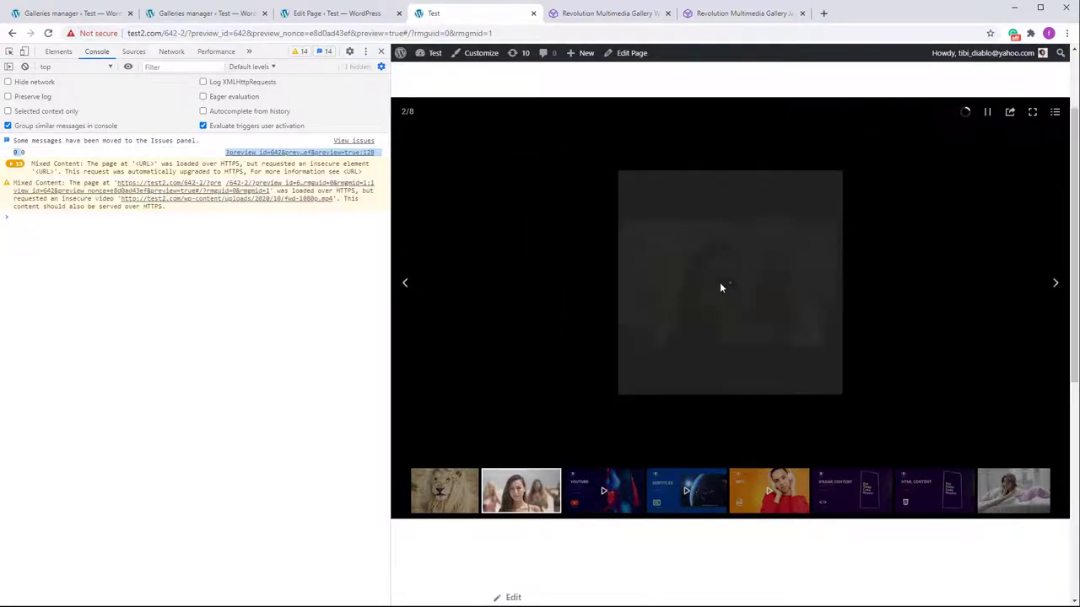
# - Check the gallery on its private-video item, then add a blank line inside the guId if block
pyautogui.click(986, 111)
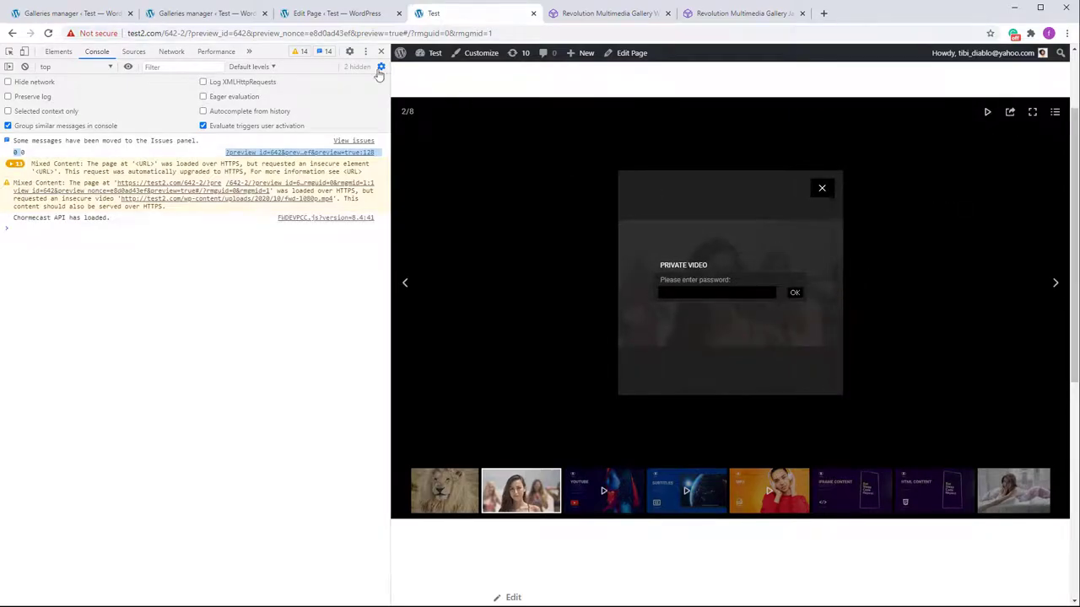
pyautogui.click(312, 20)
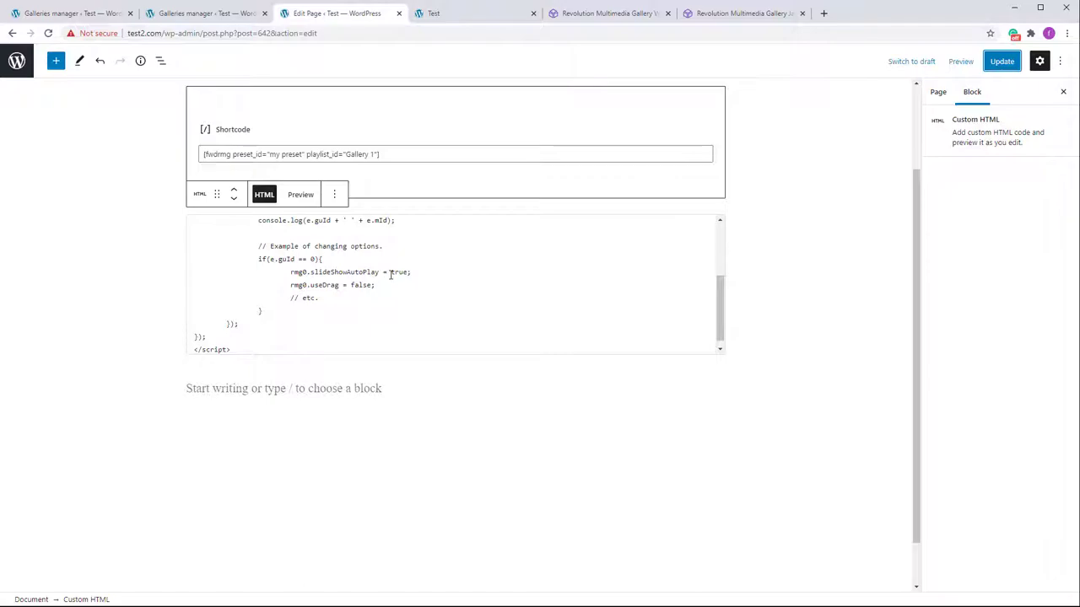
pyautogui.click(443, 18)
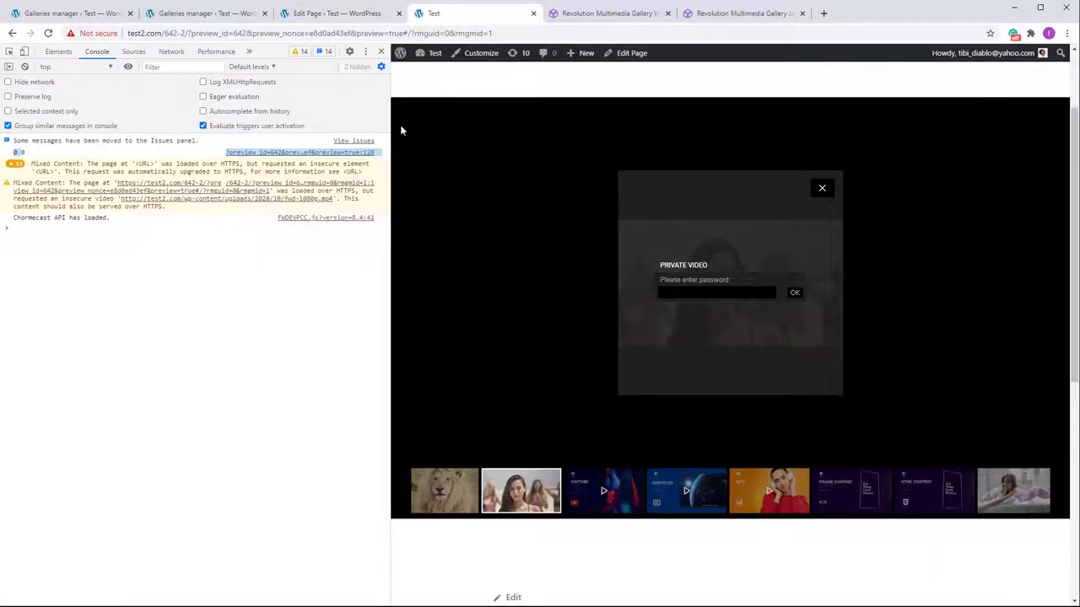
pyautogui.click(189, 15)
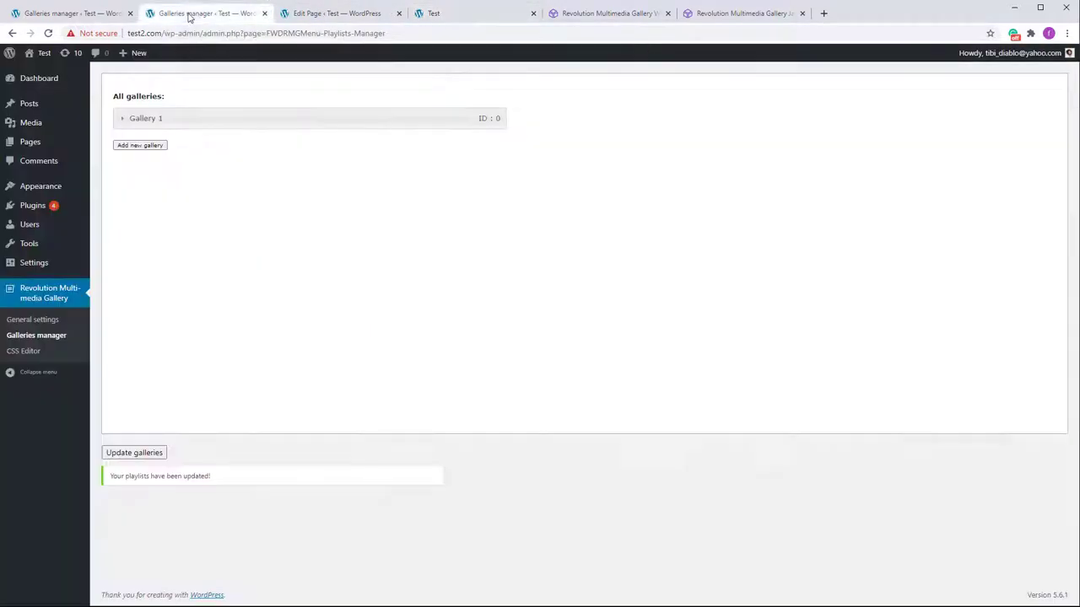
pyautogui.click(325, 15)
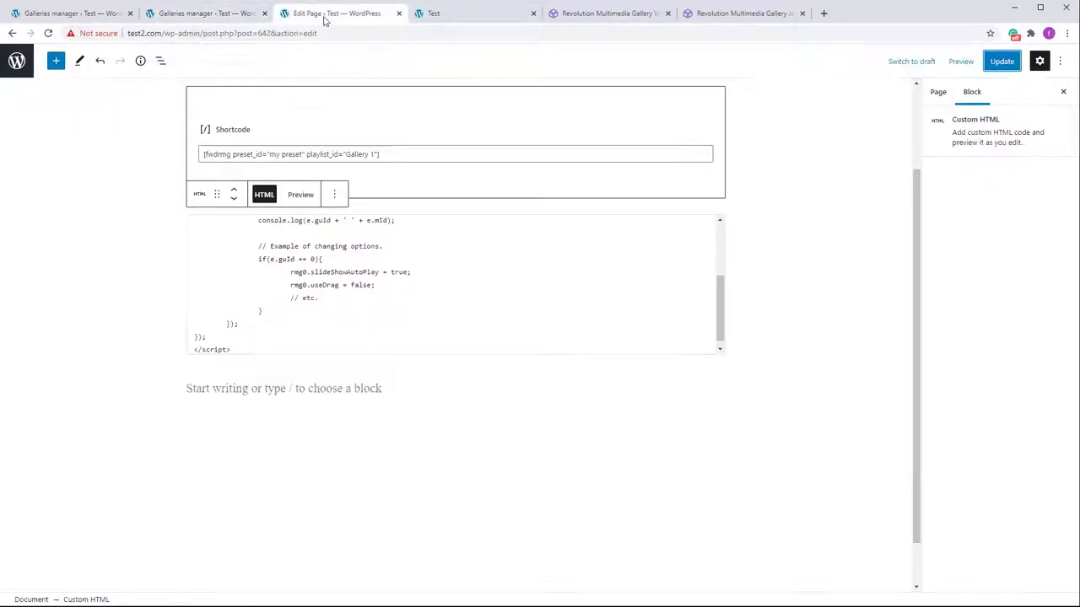
pyautogui.click(342, 259)
pyautogui.press('Return')
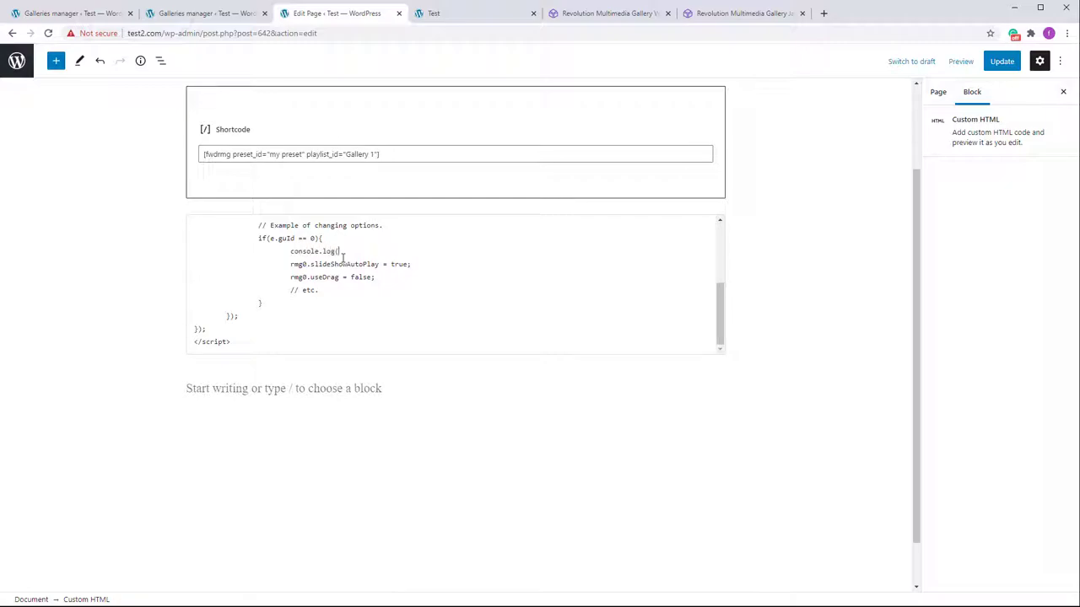
# - Add console.log('found gallery1') inside the guId check, above the slideShowAutoPlay and useDrag lines
pyautogui.write("console.log('found galleryu")
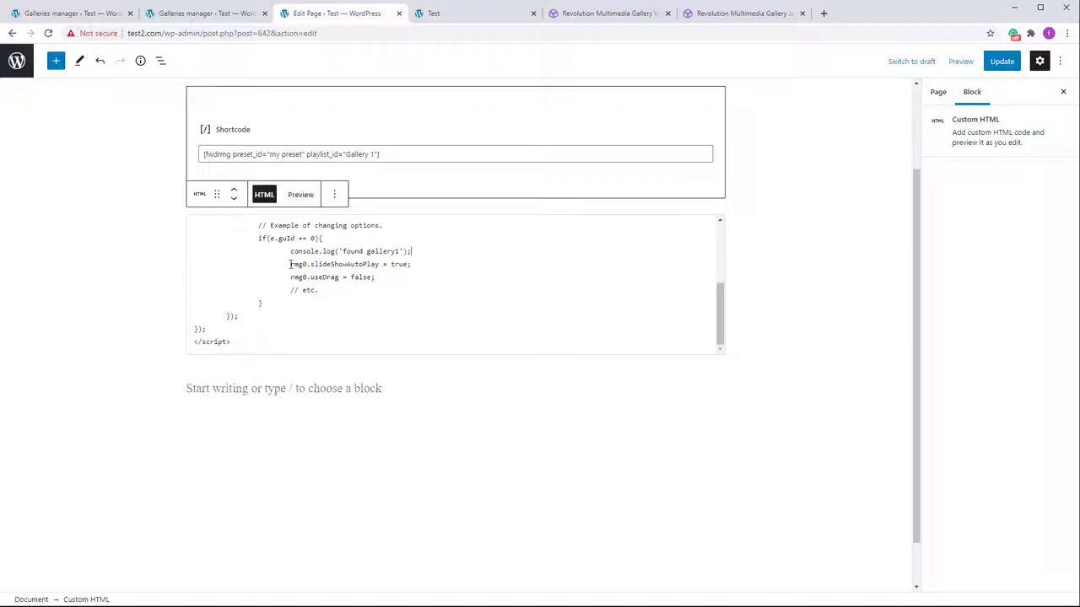
pyautogui.doubleClick(322, 264)
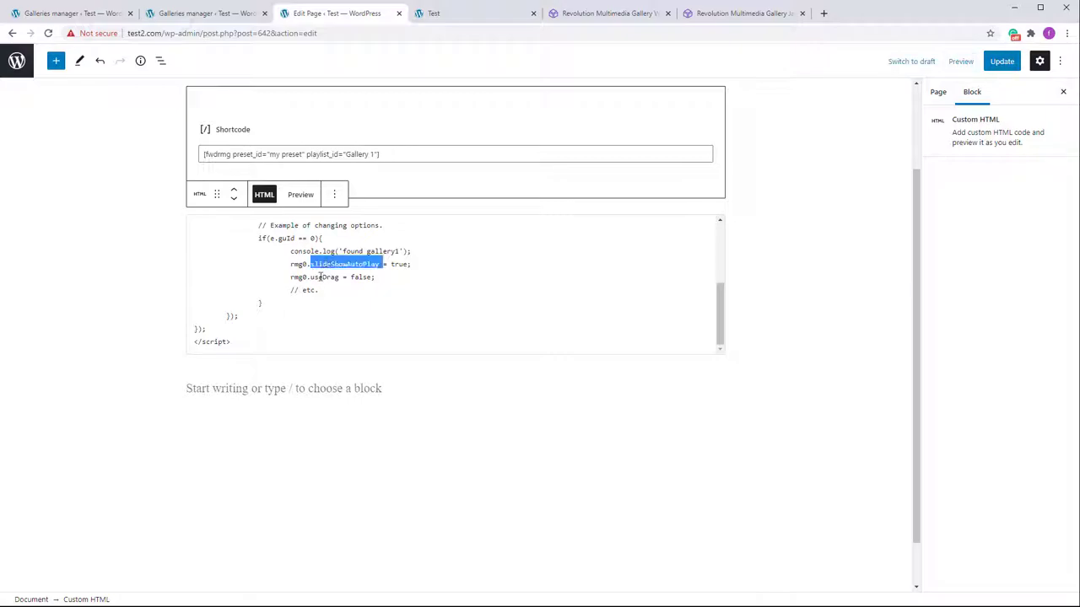
pyautogui.doubleClick(323, 277)
# - Update the page, reload the preview with the console open, and return to the editor
pyautogui.click(1001, 62)
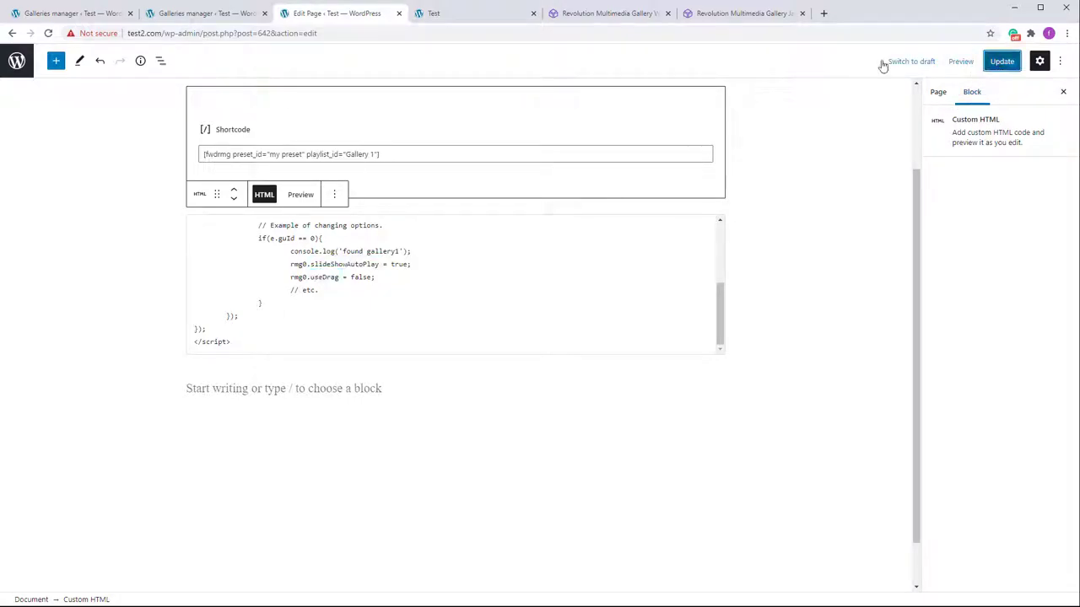
pyautogui.click(453, 14)
pyautogui.click(49, 33)
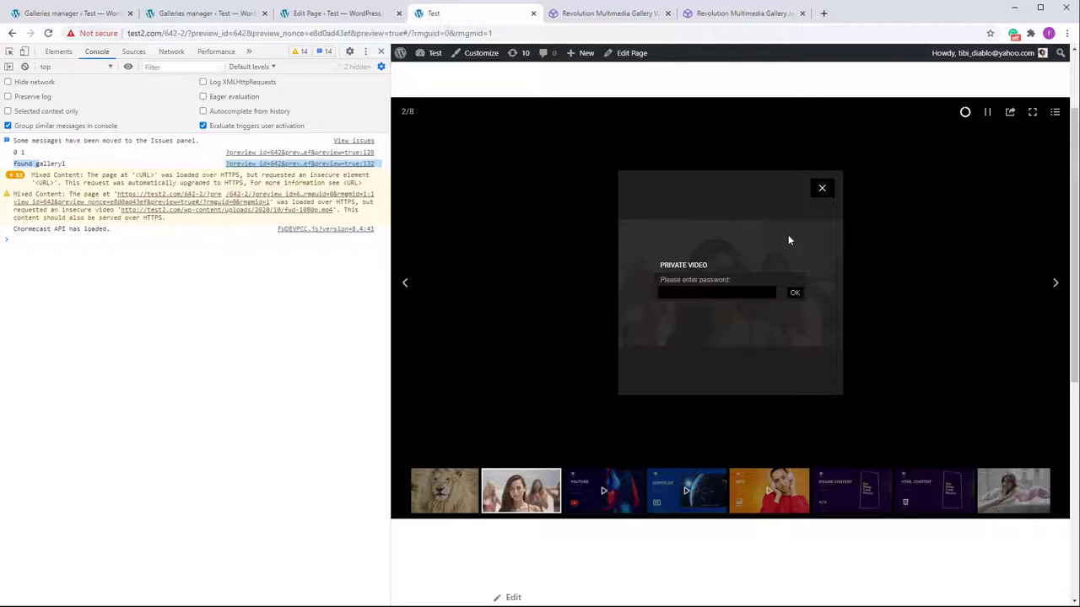
pyautogui.click(207, 21)
pyautogui.click(346, 20)
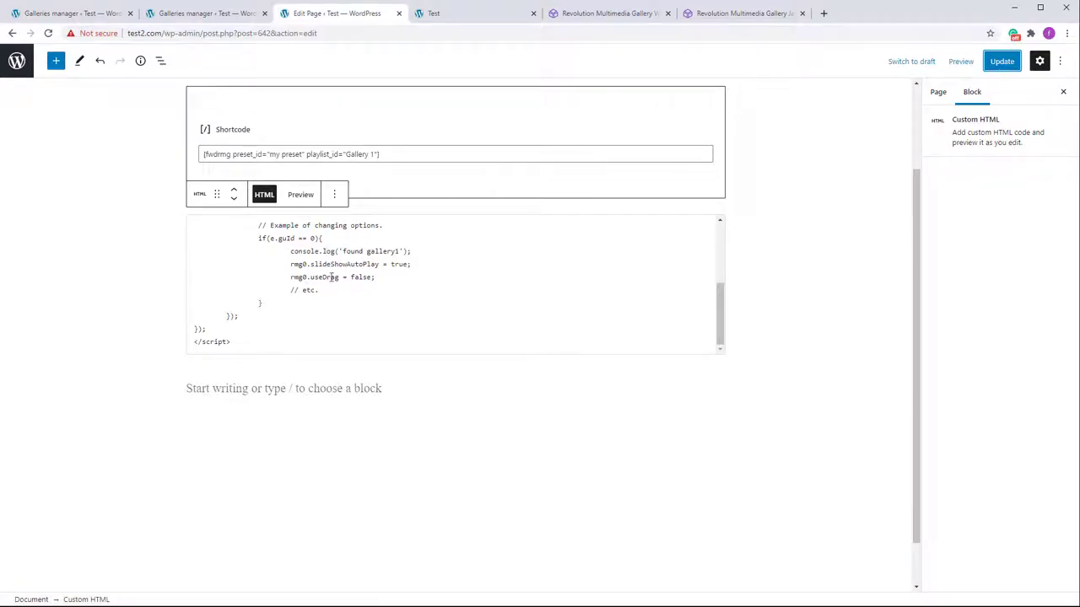
# - Add an if(e.mId == 3){ block after the // etc. comment
pyautogui.scroll(3, 354, 291)
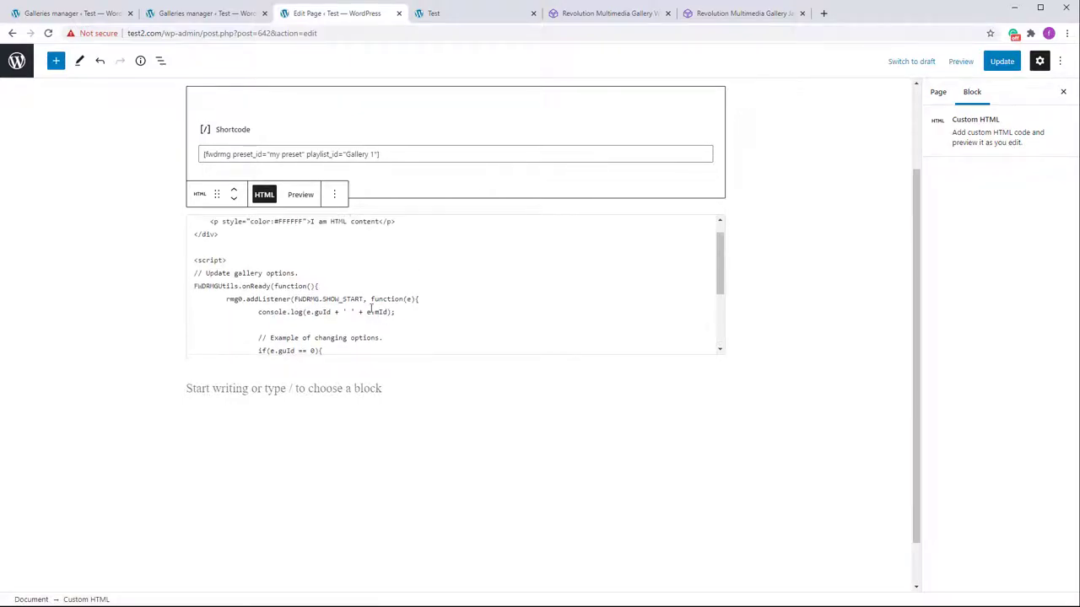
pyautogui.moveTo(366, 312); pyautogui.dragTo(388, 312)
pyautogui.scroll(-3, 455, 270)
pyautogui.click(365, 287)
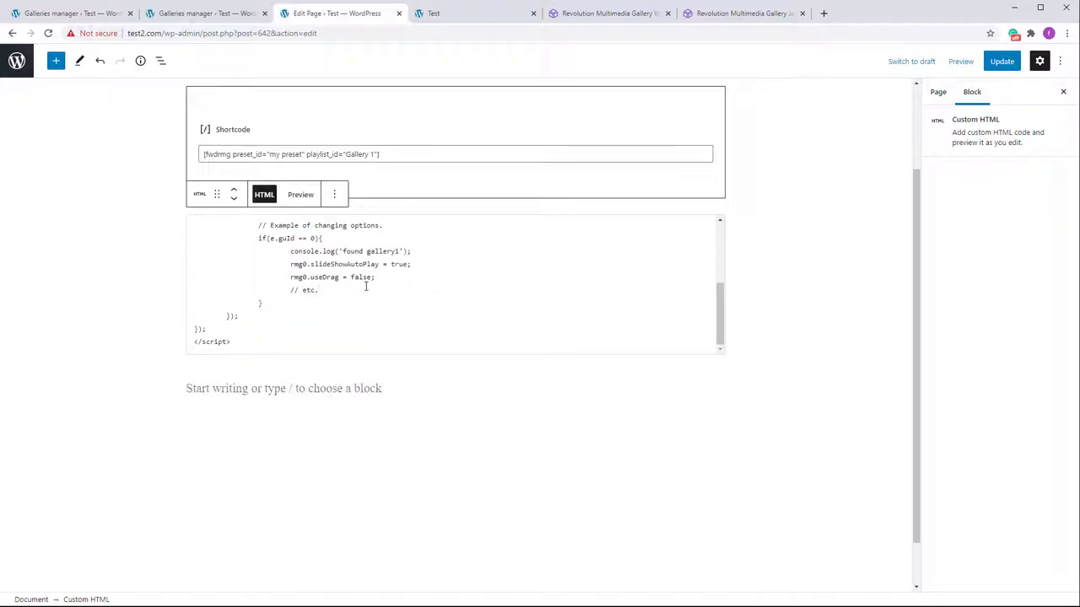
pyautogui.press('Return')
pyautogui.press('Return')
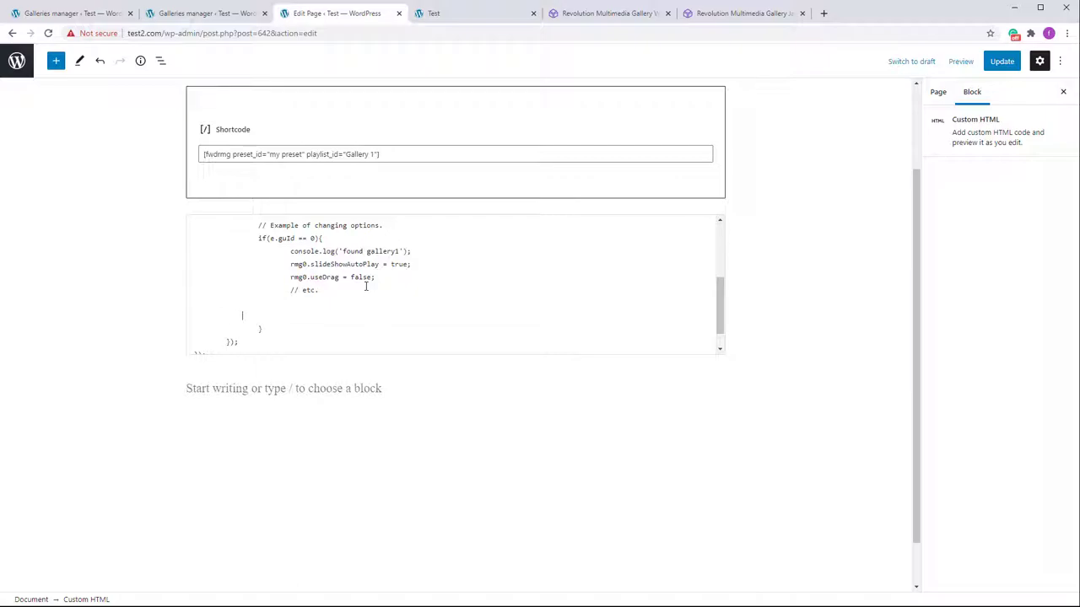
pyautogui.write('if(e.mId == 3){')
pyautogui.press('Return')
pyautogui.press('Return')
# - Copy the rmg0.slideShowAutoPlay = true line into the new if block
pyautogui.moveTo(291, 266); pyautogui.dragTo(427, 259)
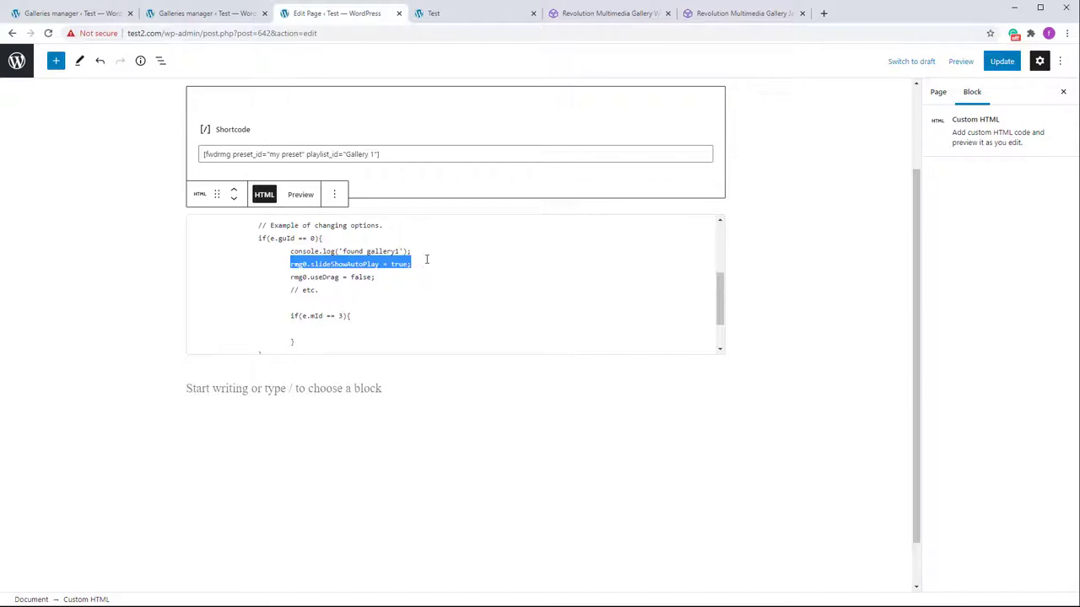
pyautogui.hotkey('ctrl', 'c')
pyautogui.click(310, 328)
pyautogui.hotkey('ctrl', 'v')
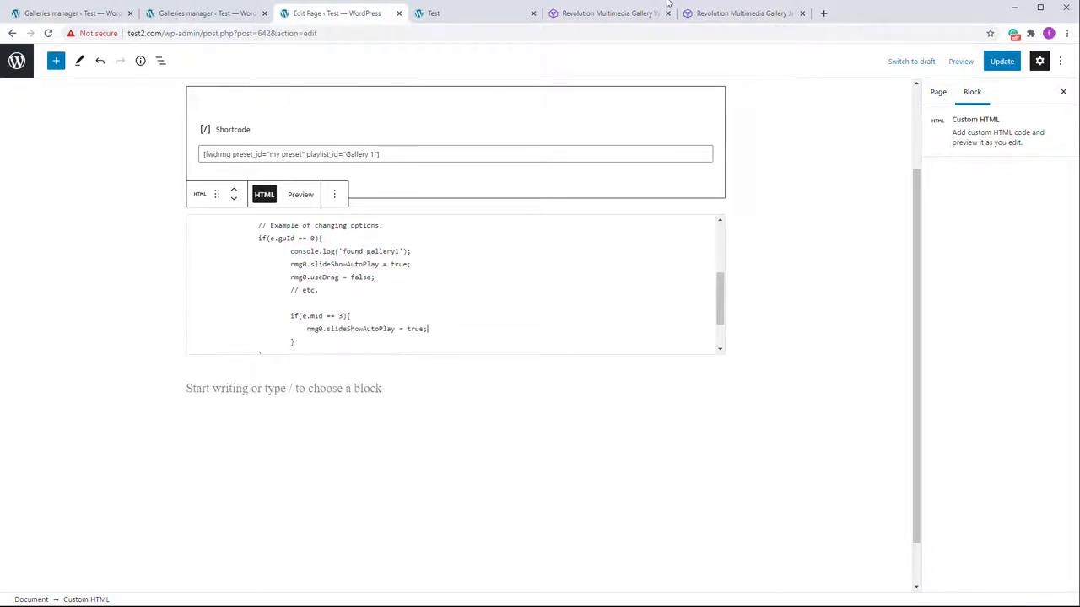
pyautogui.click(737, 21)
# - Search the gallery API docs for 'backg' and step through the matches
pyautogui.hotkey('ctrl', 'f')
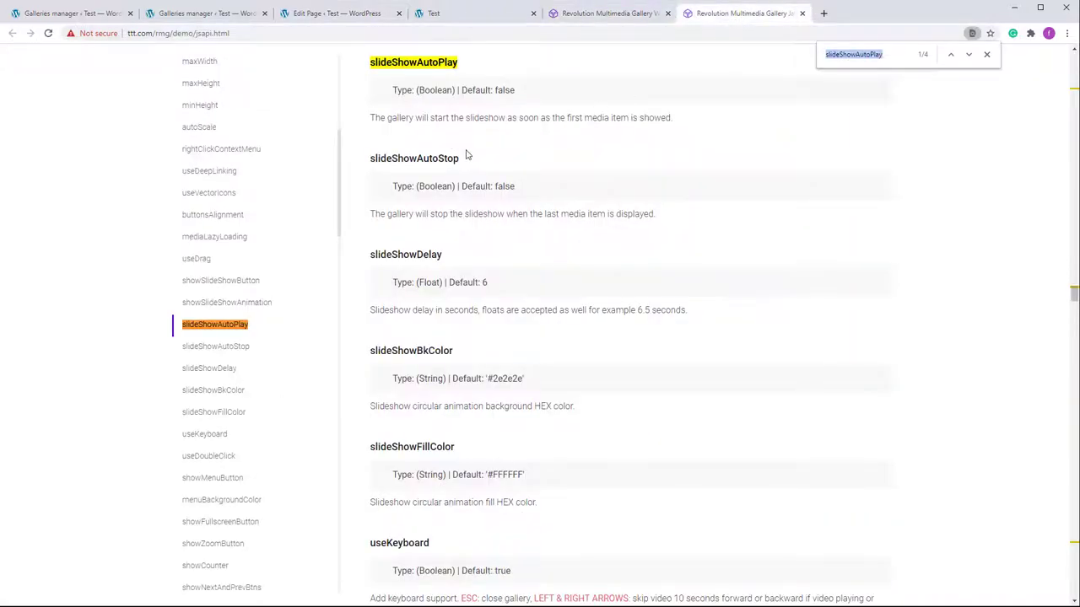
pyautogui.write('backg')
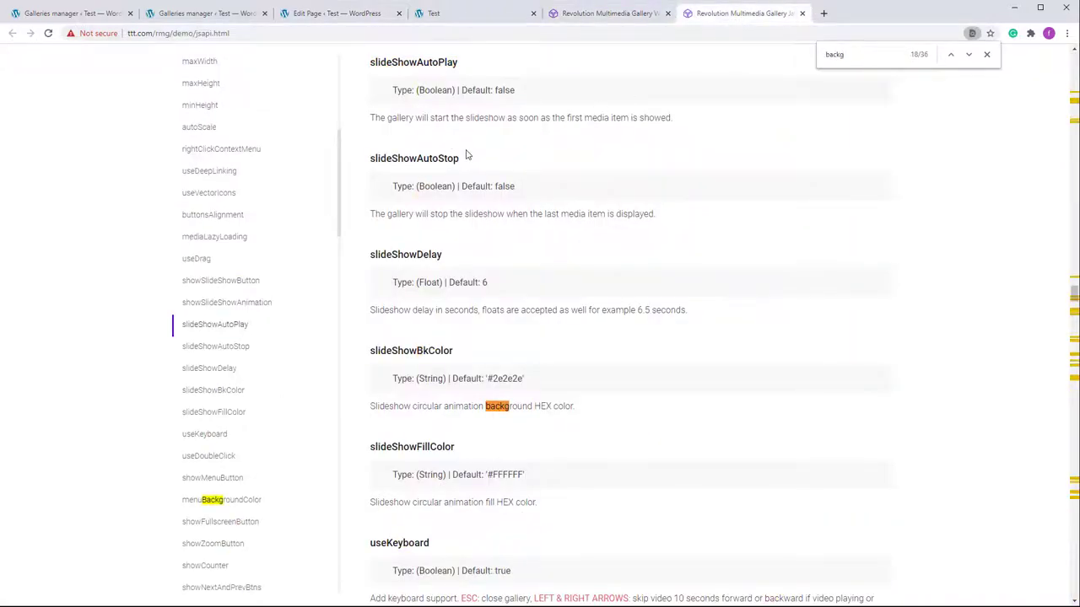
pyautogui.scroll(-3, 251, 413)
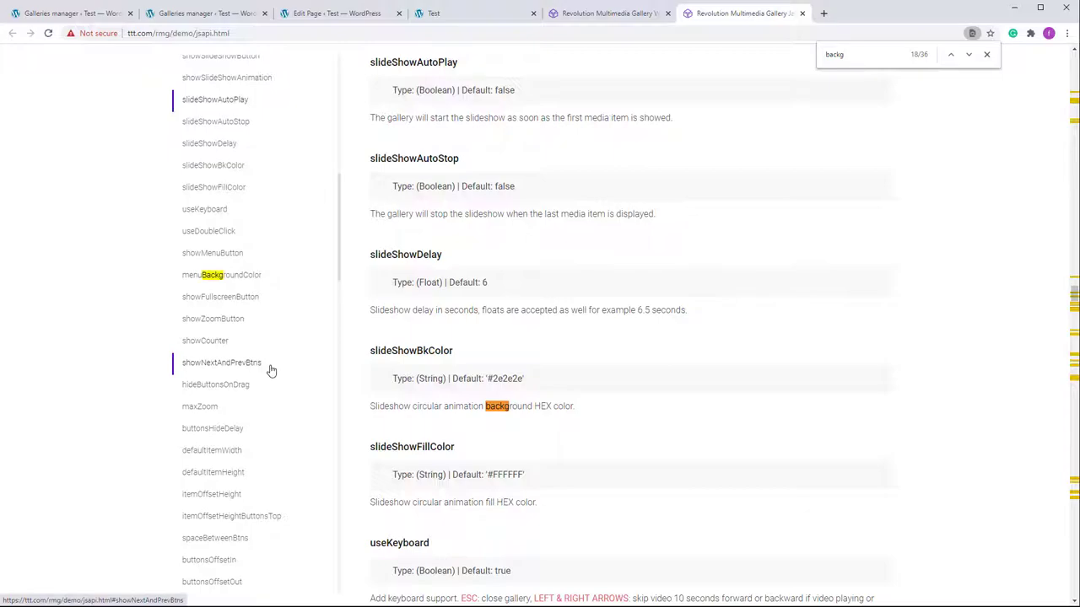
pyautogui.click(968, 55)
pyautogui.click(968, 56)
pyautogui.click(969, 55)
pyautogui.click(969, 55)
pyautogui.click(968, 54)
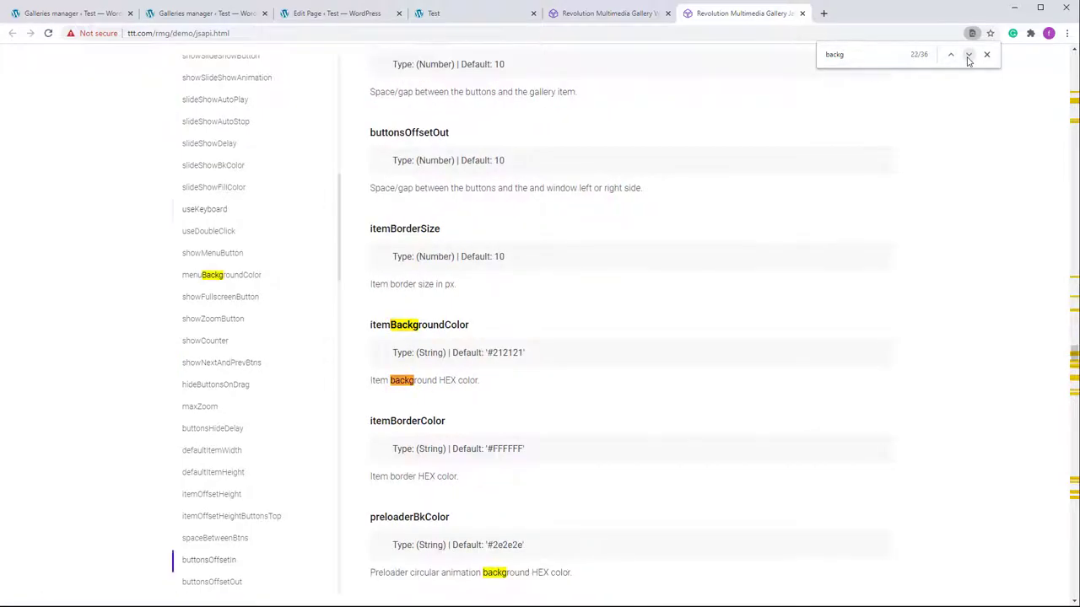
pyautogui.click(968, 54)
pyautogui.scroll(-5, 268, 363)
pyautogui.scroll(-2, 272, 346)
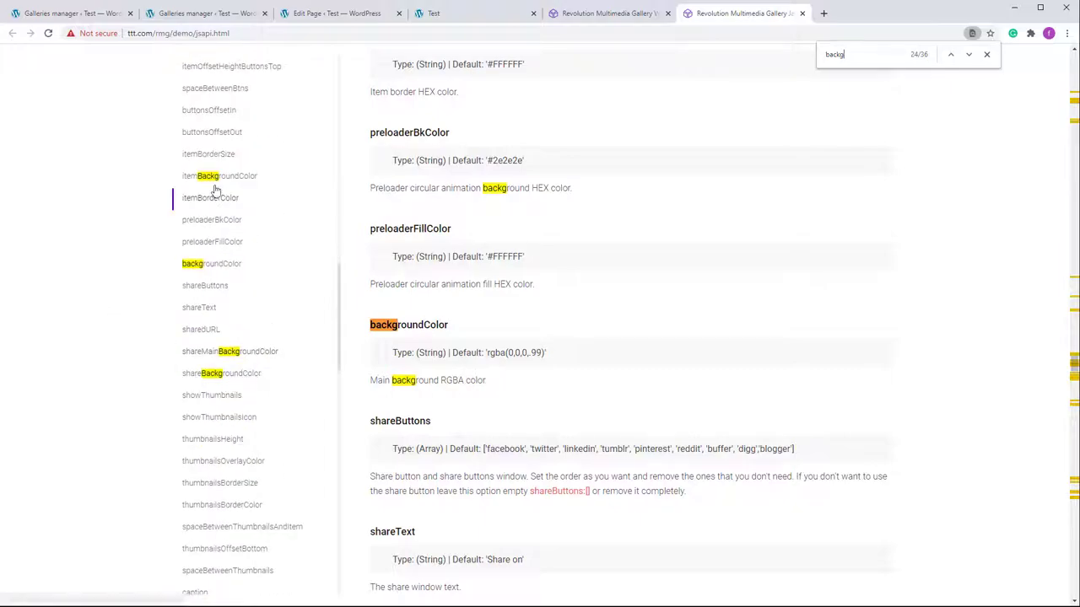
# - Open the backgroundColor option, default 'rgba(0,0,0,.99)', and copy its name
pyautogui.click(218, 265)
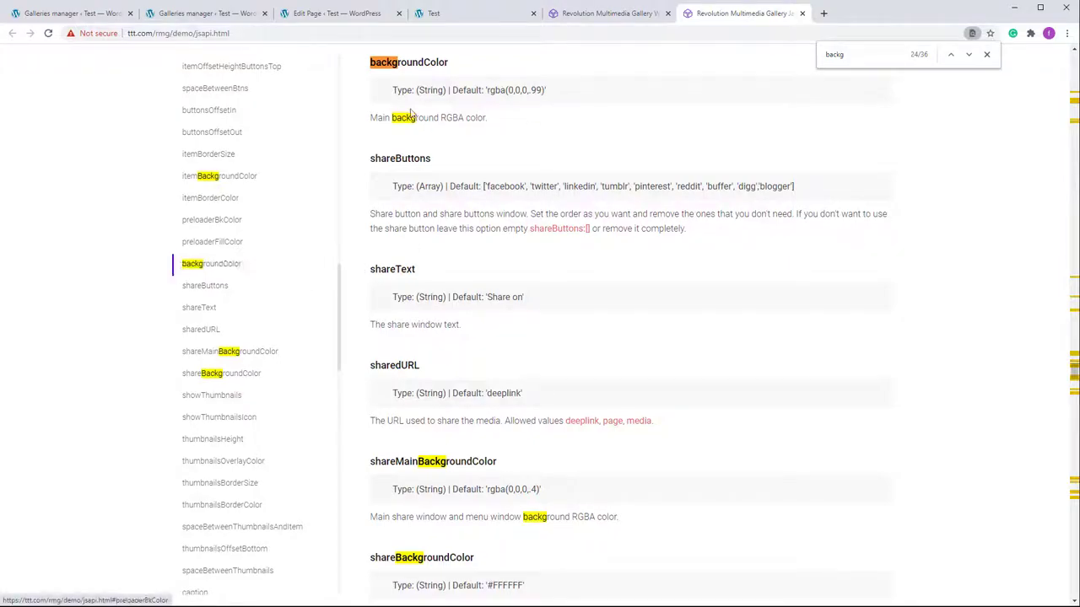
pyautogui.doubleClick(421, 62)
pyautogui.click(332, 14)
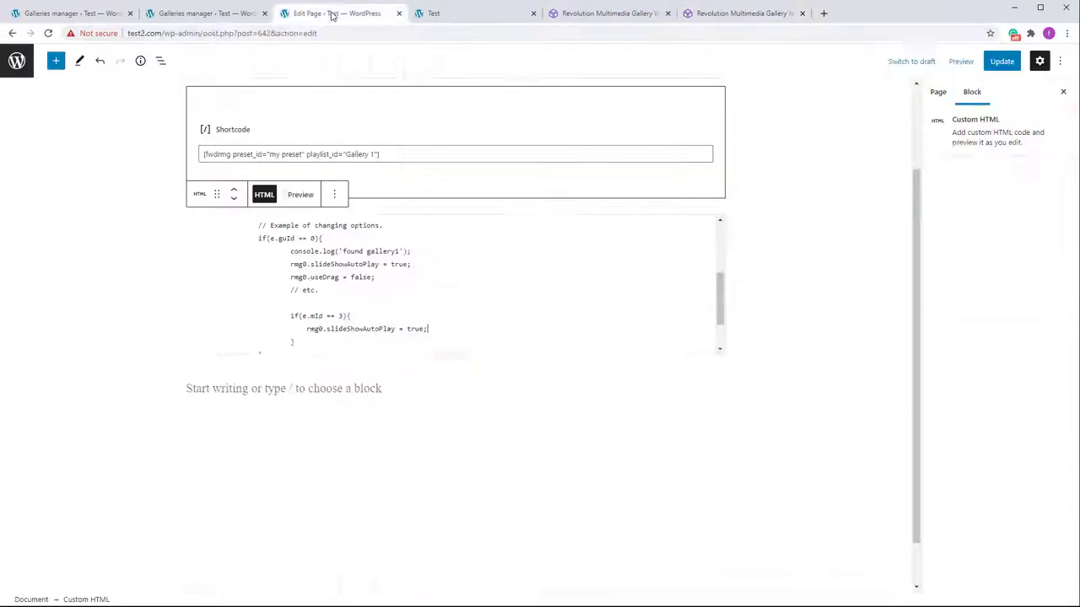
# - Make the mId == 3 block set rmg0.backgroundColor = 'rgba(255,0,0,1)' instead of slideShowAutoPlay, and update the page
pyautogui.doubleClick(363, 328)
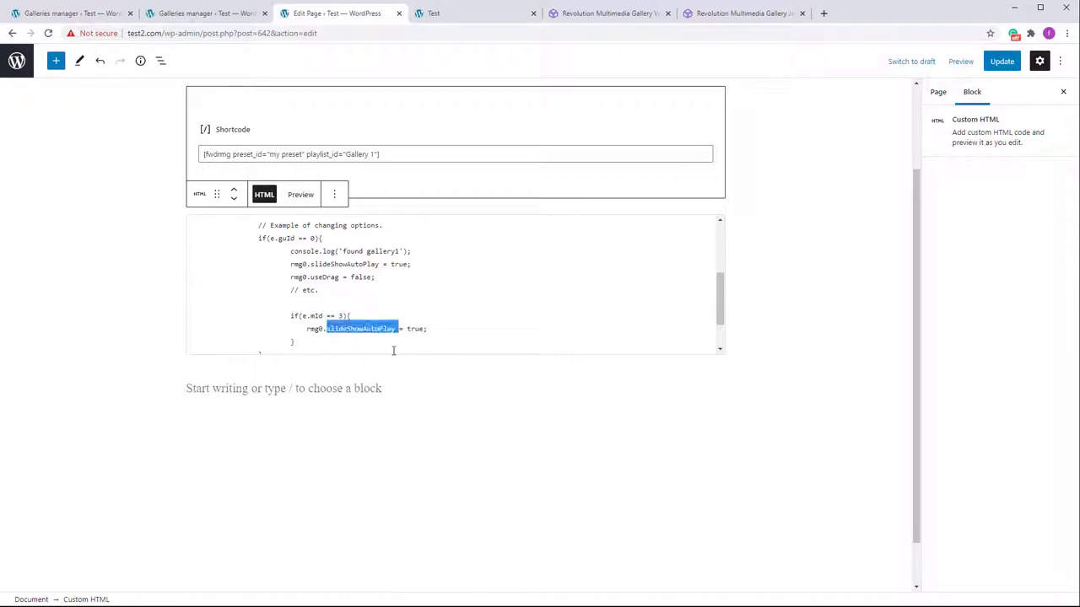
pyautogui.hotkey('ctrl', 'v')
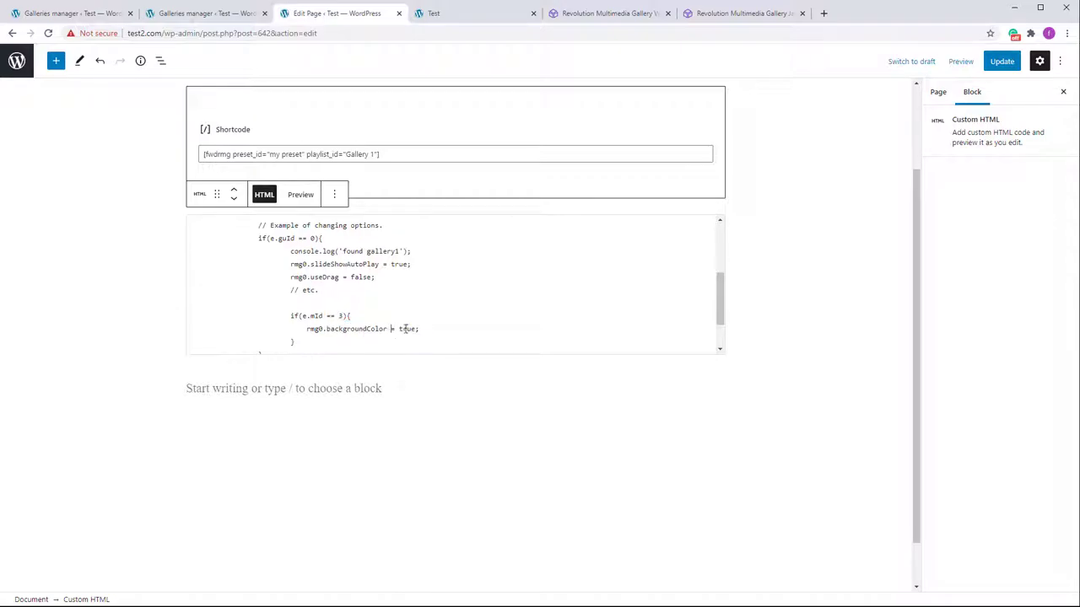
pyautogui.doubleClick(407, 329)
pyautogui.write("'rgba(255, 0 ,0 1")
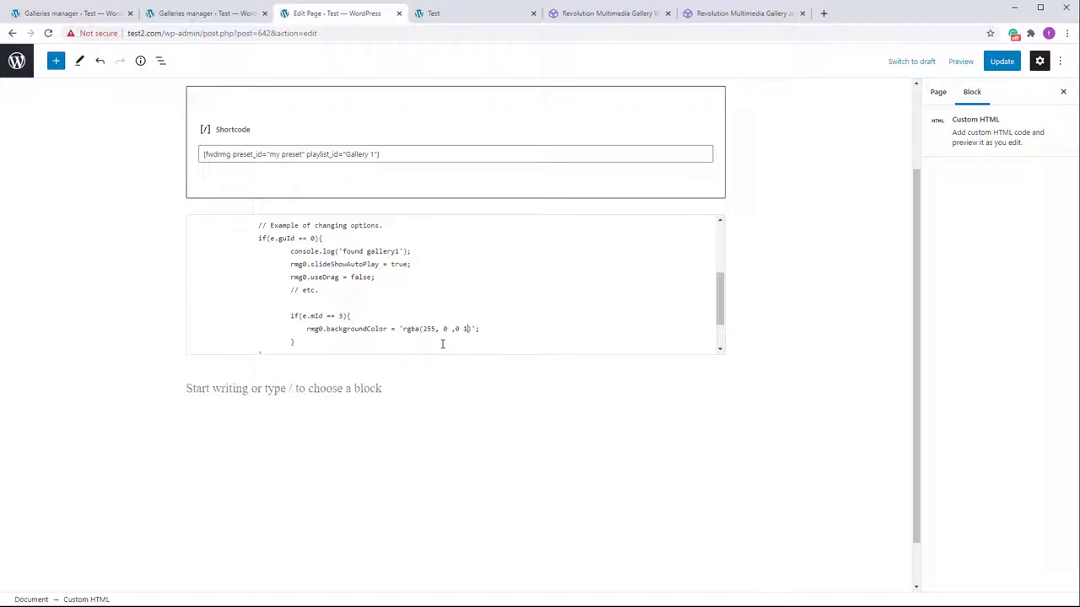
pyautogui.write(',')
pyautogui.press('BackSpace')
pyautogui.press('BackSpace')
pyautogui.press('BackSpace')
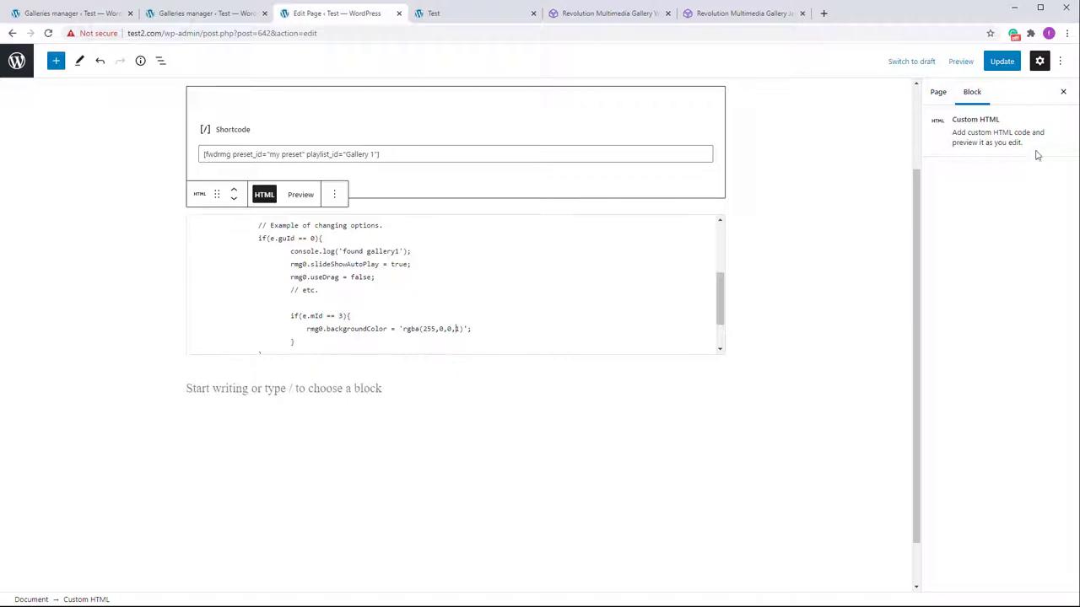
pyautogui.click(1002, 60)
pyautogui.click(699, 15)
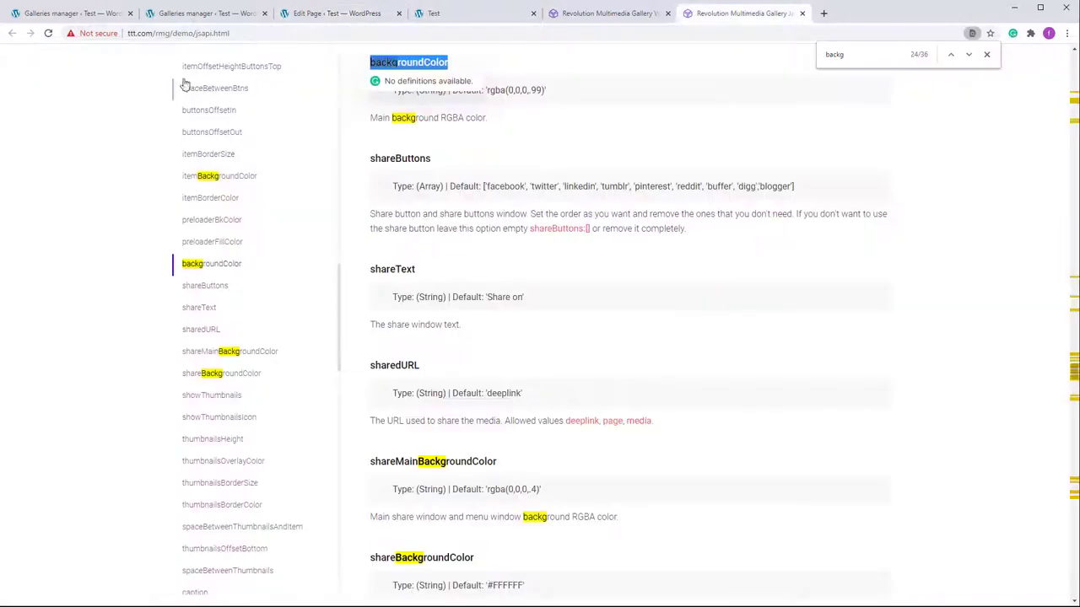
# - Reload the preview and step the gallery through items 4 and 5, still without a red background
pyautogui.click(455, 15)
pyautogui.click(48, 33)
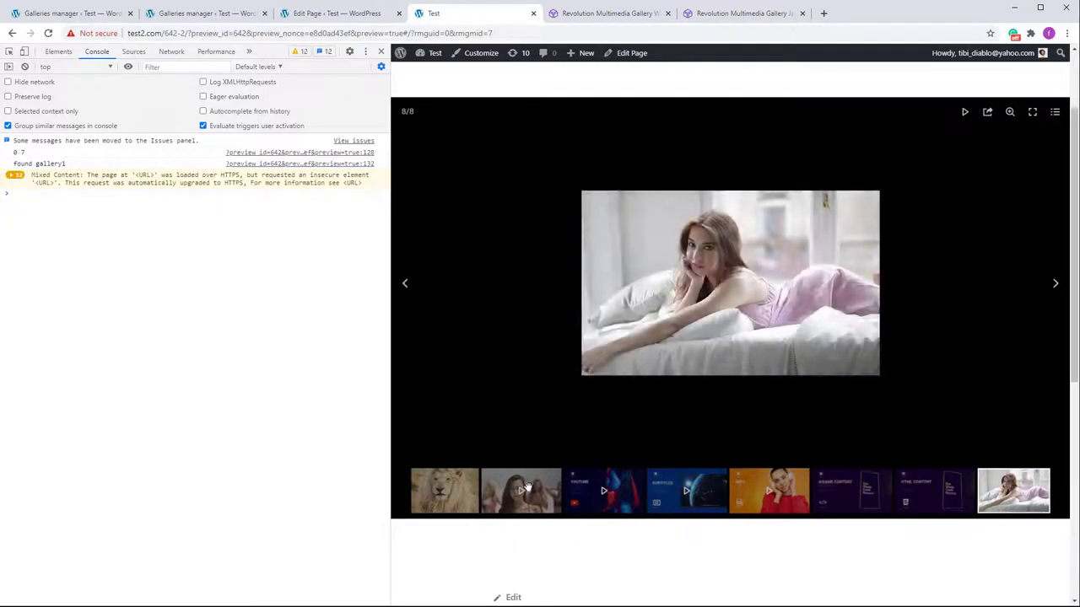
pyautogui.click(675, 499)
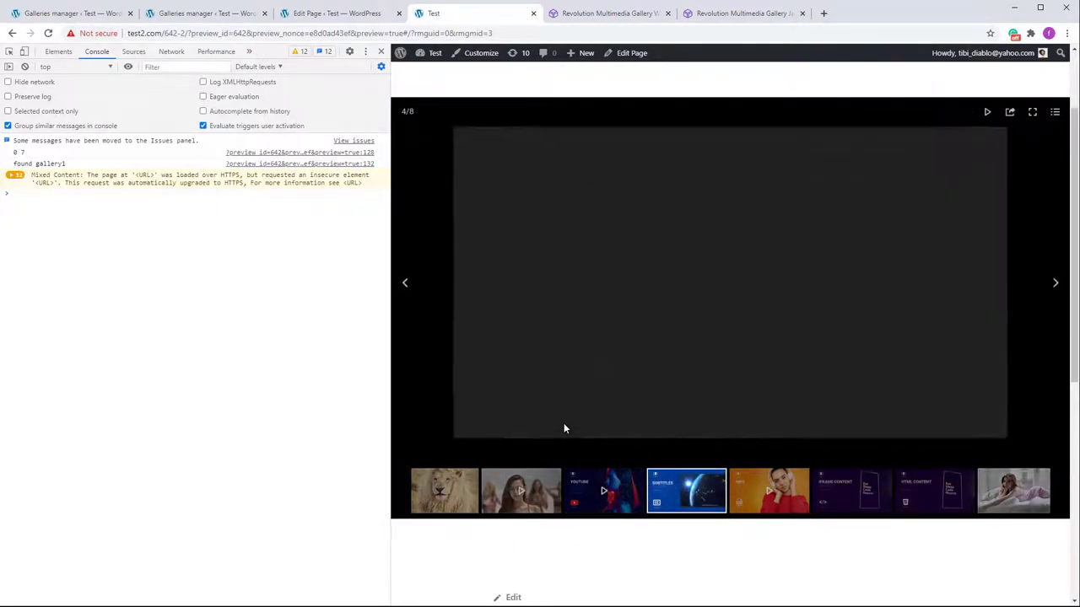
pyautogui.click(775, 504)
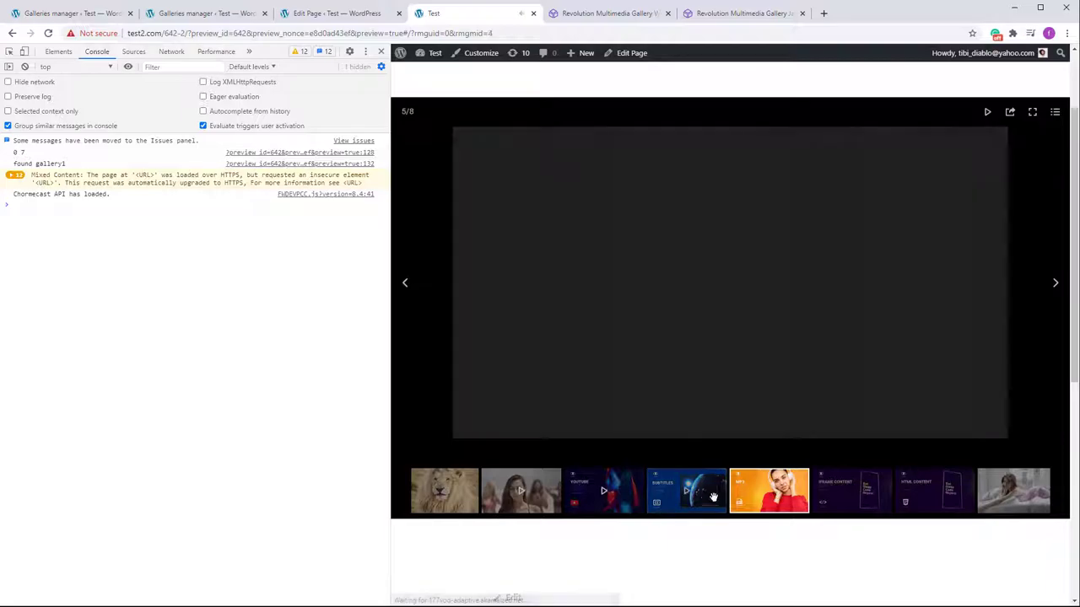
pyautogui.click(685, 491)
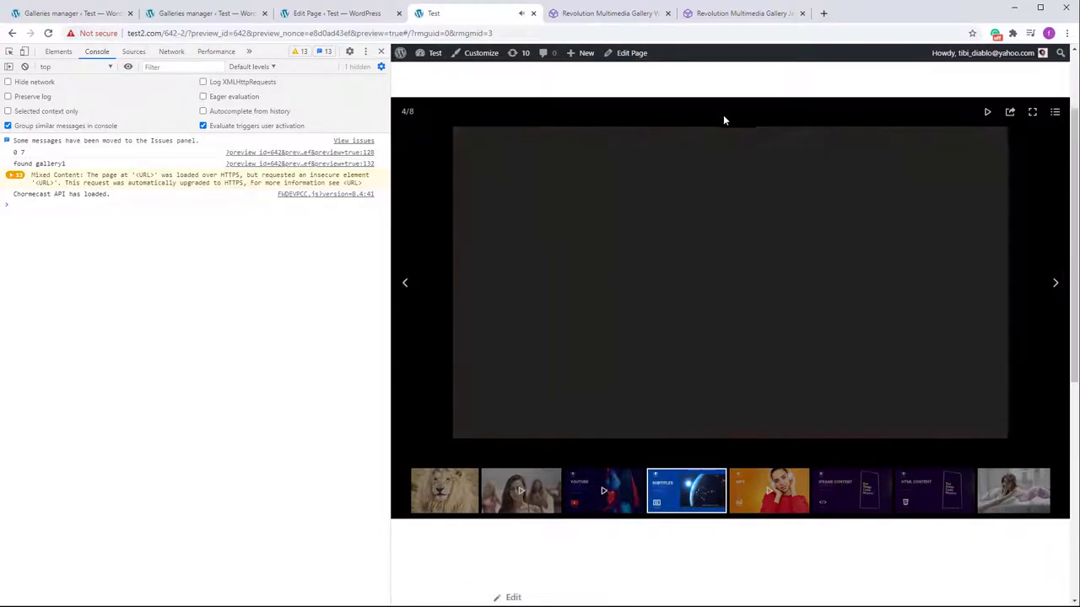
pyautogui.click(311, 15)
pyautogui.moveTo(301, 316); pyautogui.dragTo(323, 316)
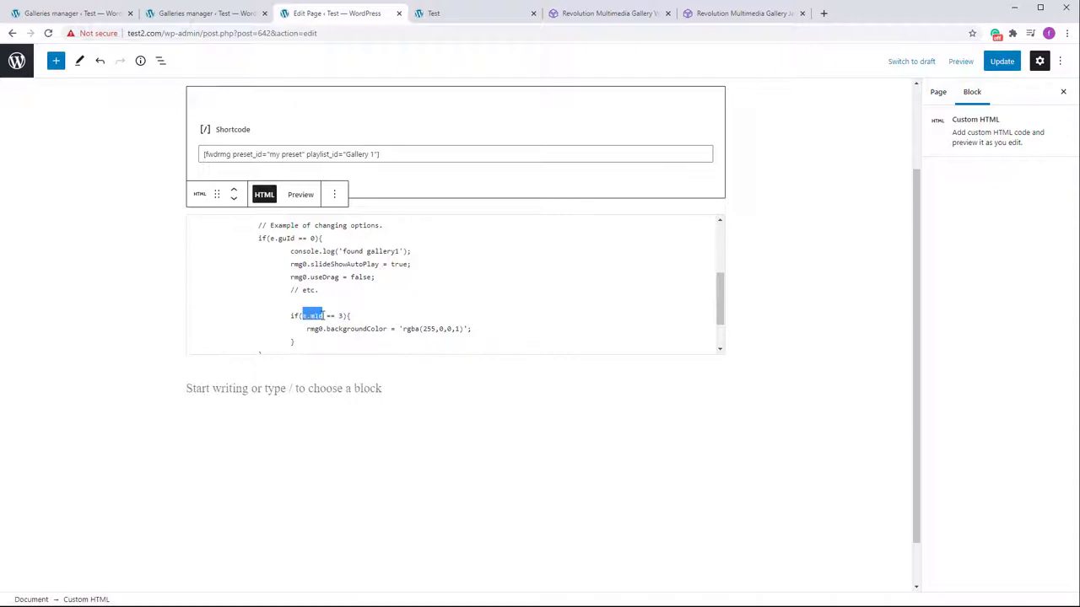
# - Add console.log('found firth item'); inside the mId == 3 block and update the page
pyautogui.click(370, 316)
pyautogui.press('Return')
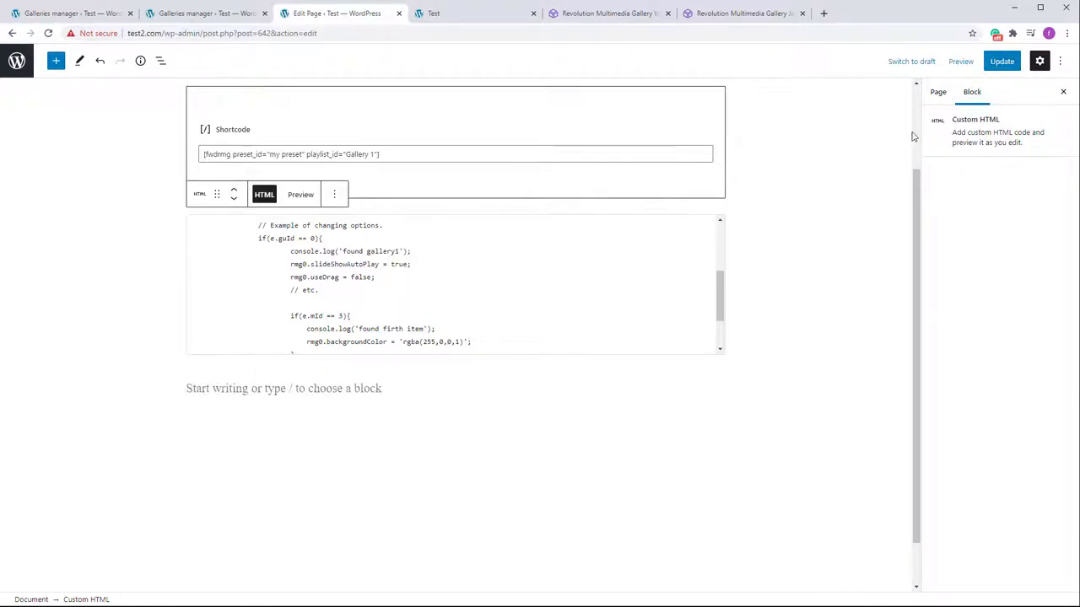
pyautogui.click(1001, 61)
pyautogui.click(434, 13)
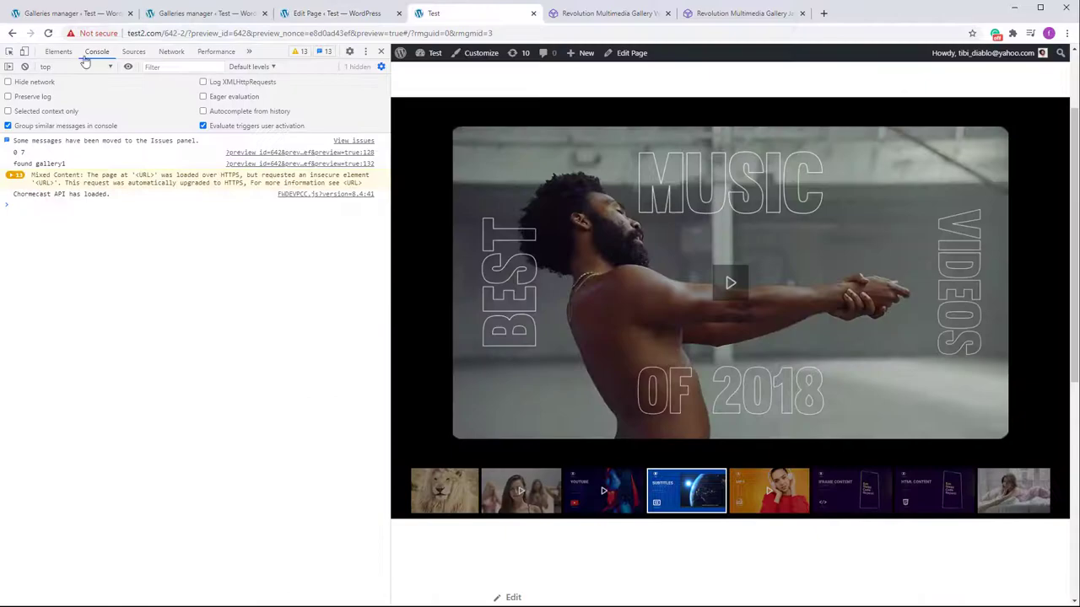
# - Reload the preview and bring the gallery to item 4/8, pausing the slideshow to see it turn red
pyautogui.click(49, 33)
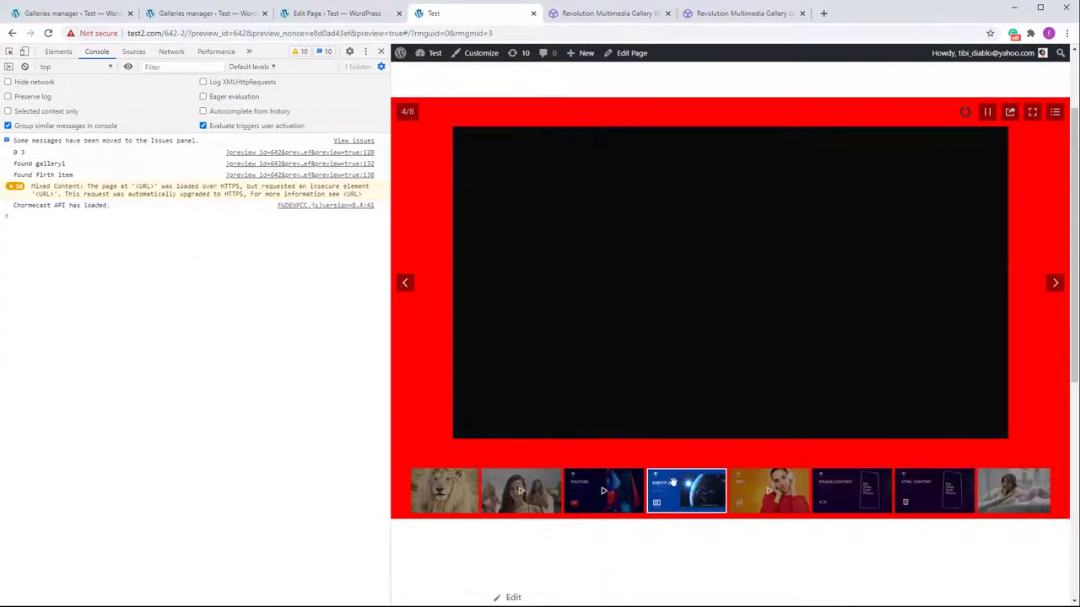
pyautogui.click(603, 489)
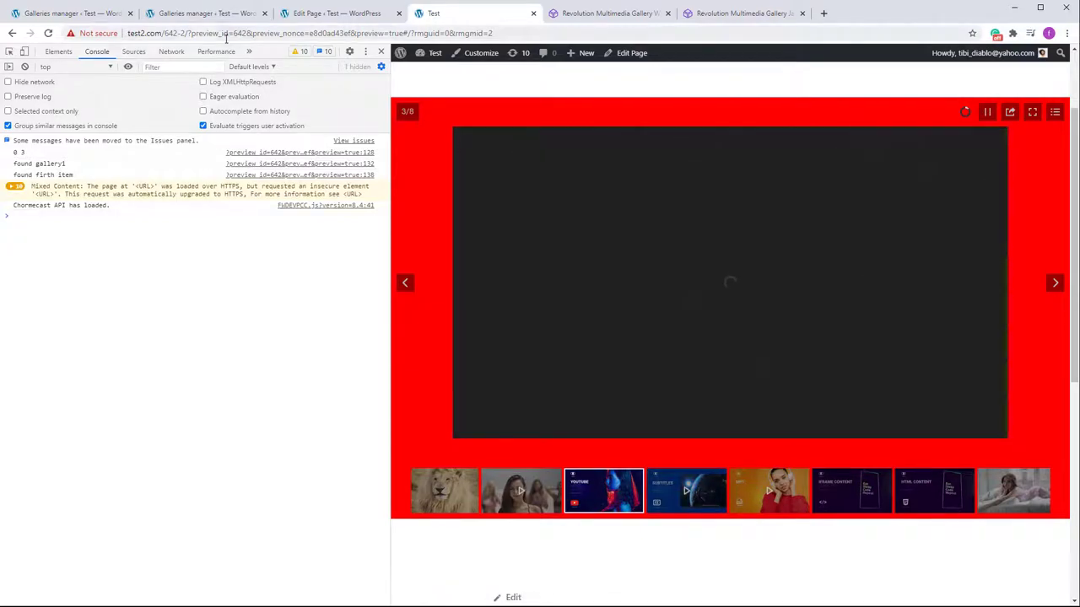
pyautogui.press('F5')
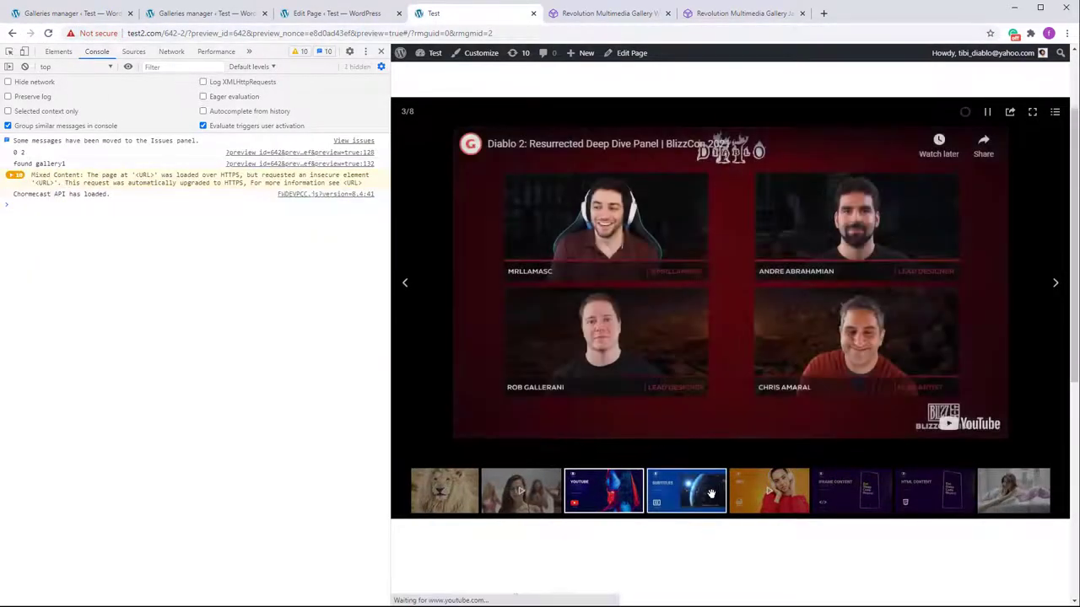
pyautogui.click(711, 493)
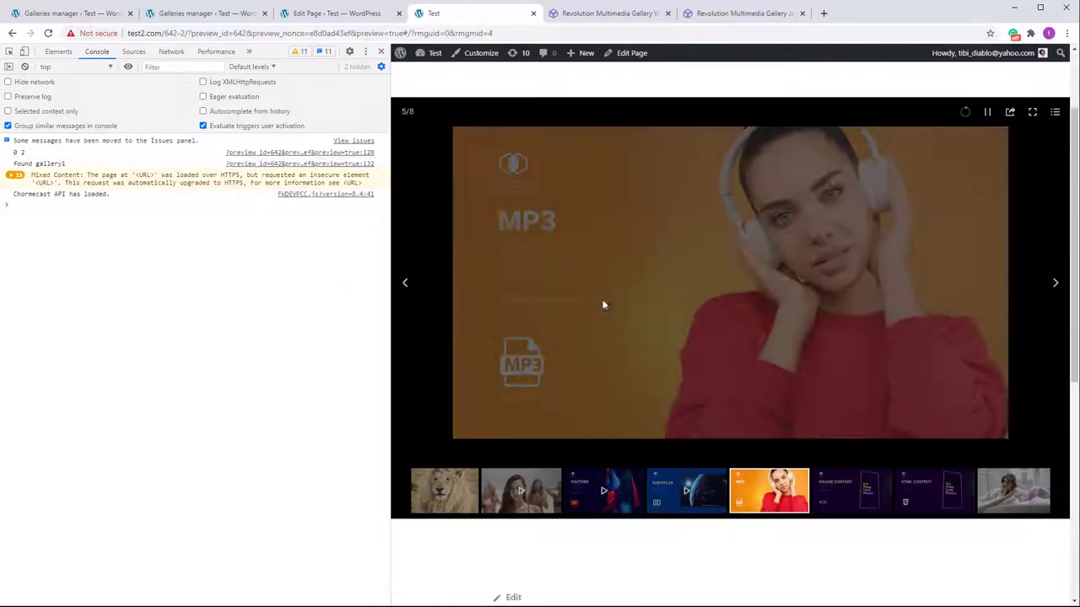
pyautogui.click(987, 112)
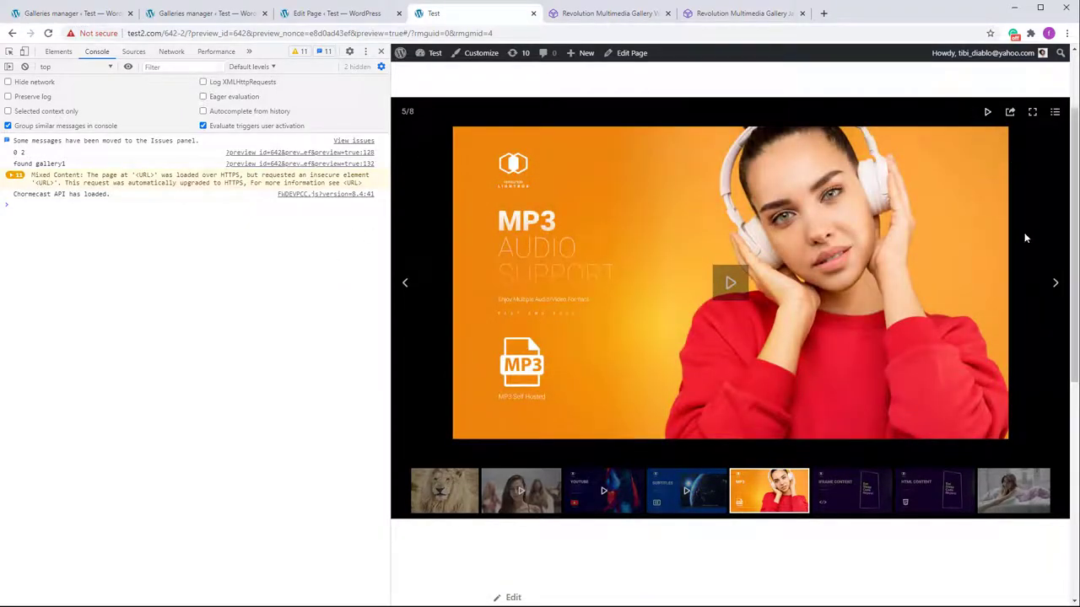
pyautogui.click(686, 490)
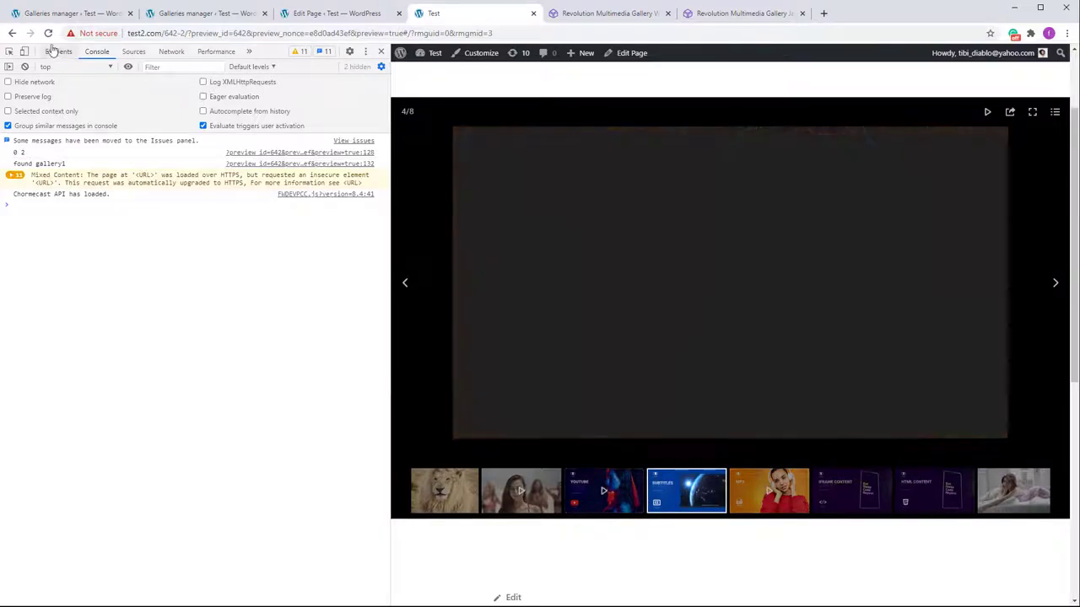
pyautogui.click(48, 33)
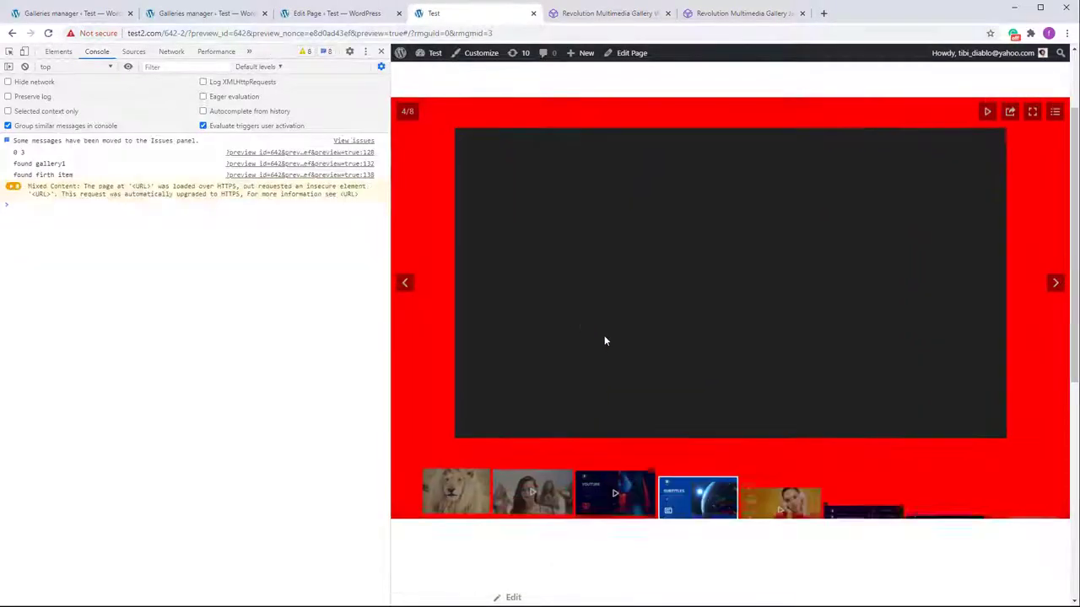
pyautogui.click(987, 111)
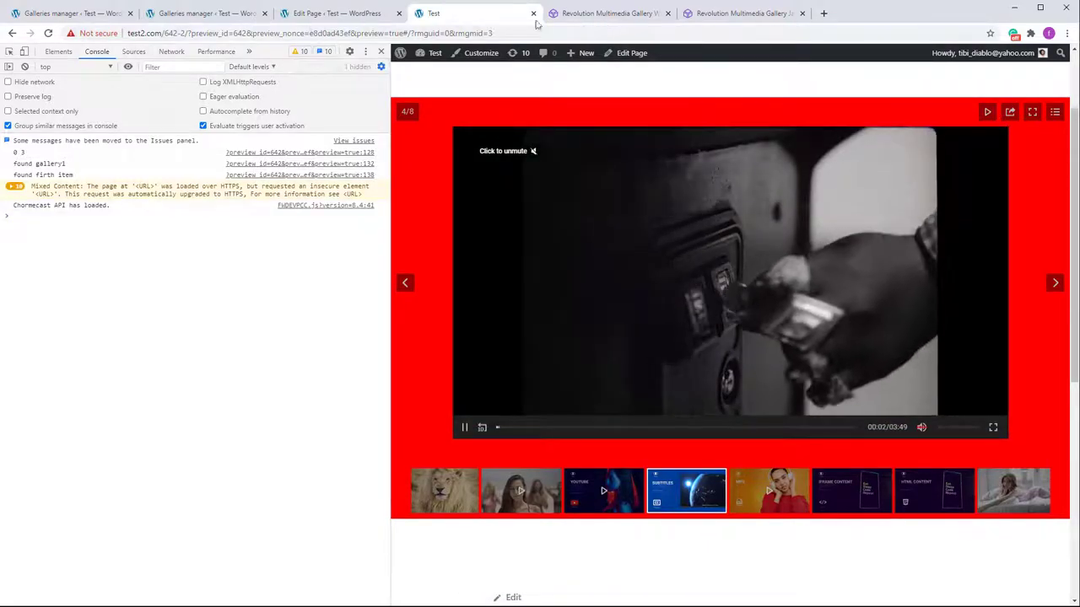
pyautogui.click(734, 13)
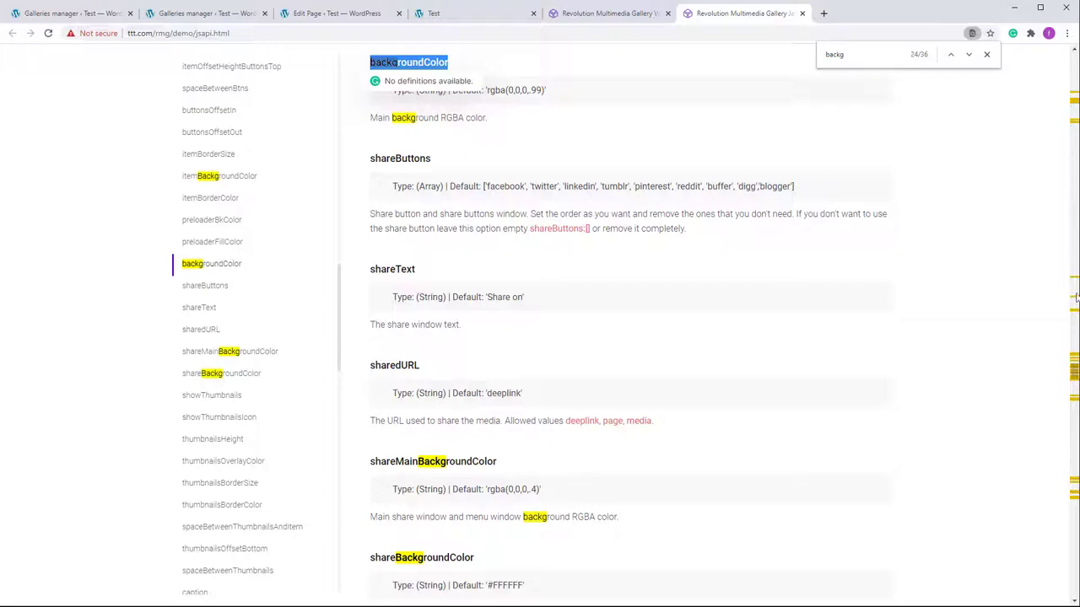
# - Find FWDRMG.UPDATE_ITEM in the docs' Events list and copy the UPDATE_ITEM event name
pyautogui.scroll(5, 1073, 371)
pyautogui.press('Escape')
pyautogui.scroll(-15, 1074, 382)
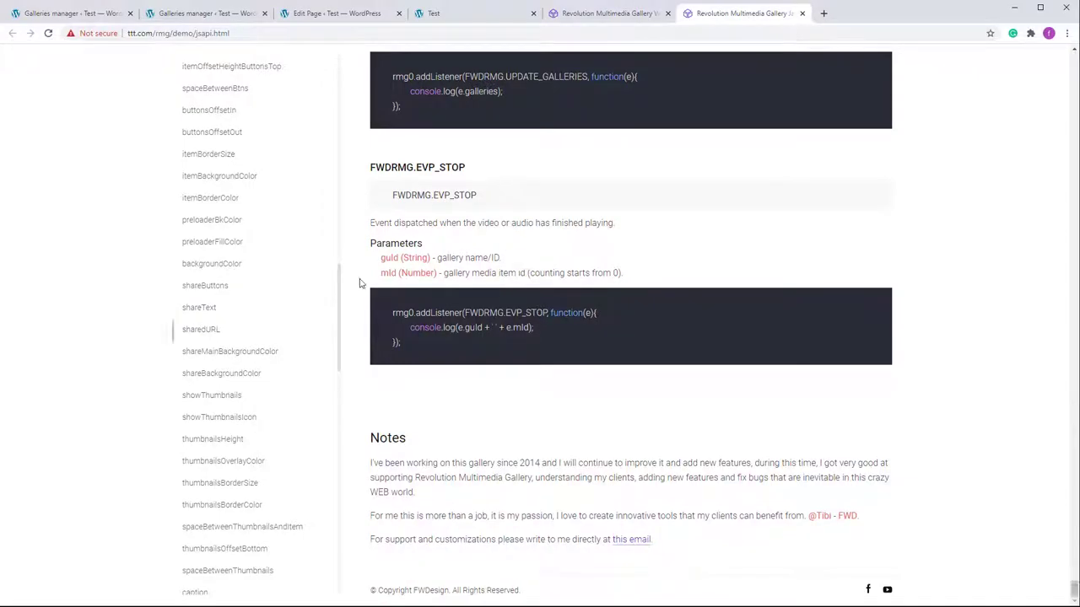
pyautogui.moveTo(338, 322); pyautogui.dragTo(341, 540)
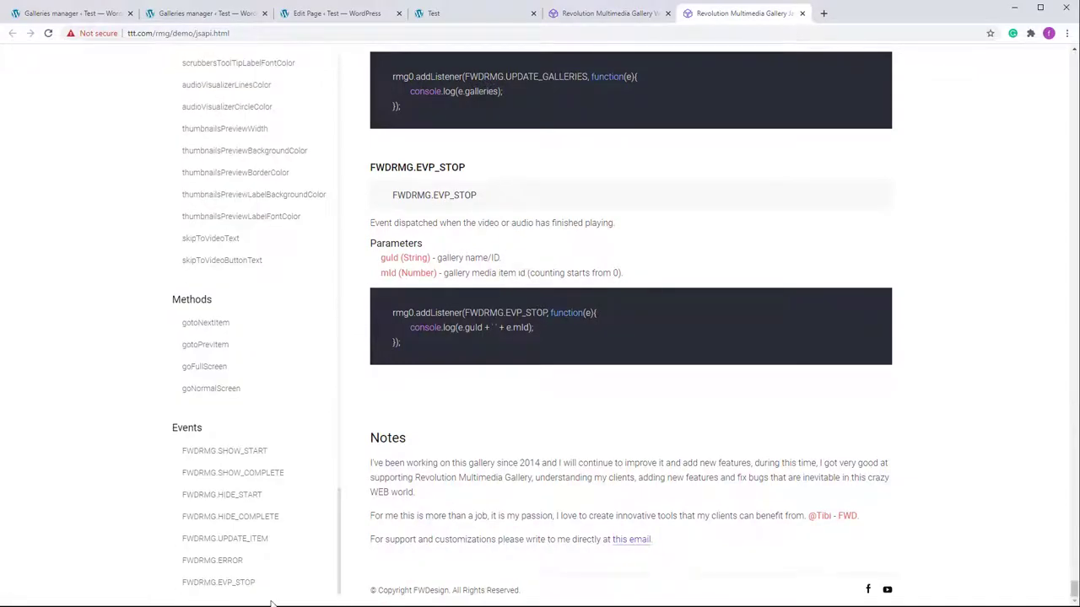
pyautogui.click(253, 540)
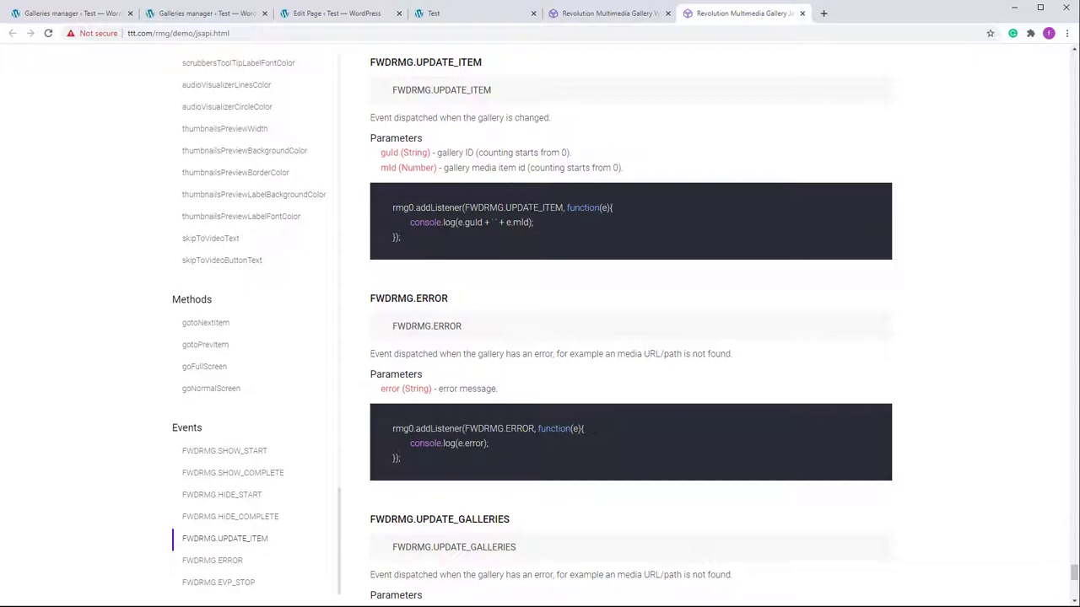
pyautogui.doubleClick(540, 208)
pyautogui.hotkey('ctrl', 'c')
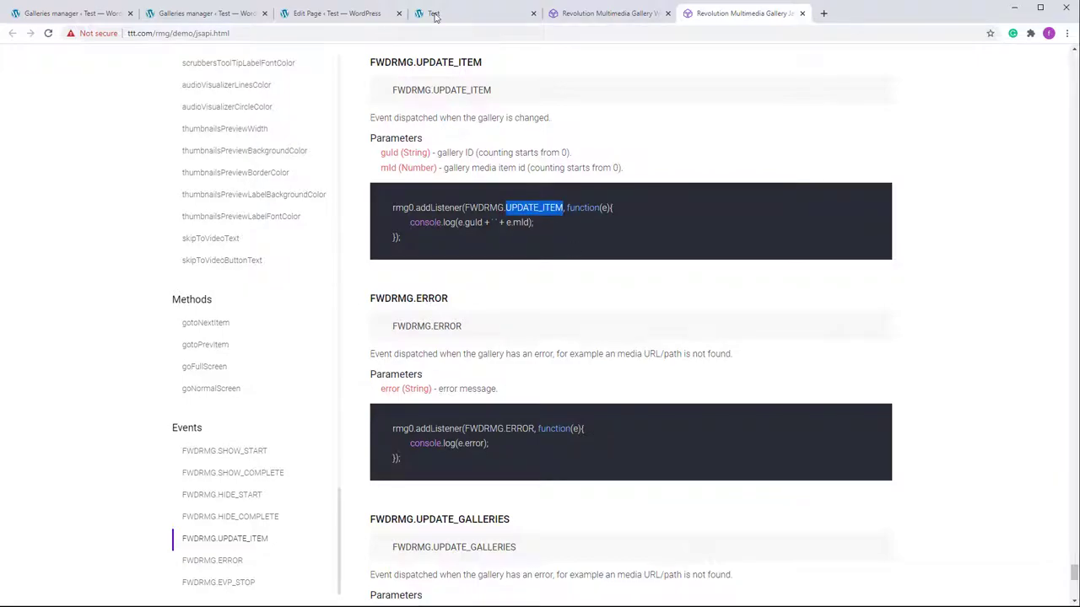
pyautogui.click(435, 17)
# - Change the listener's event from SHOW_START to UPDATE_ITEM
pyautogui.click(327, 20)
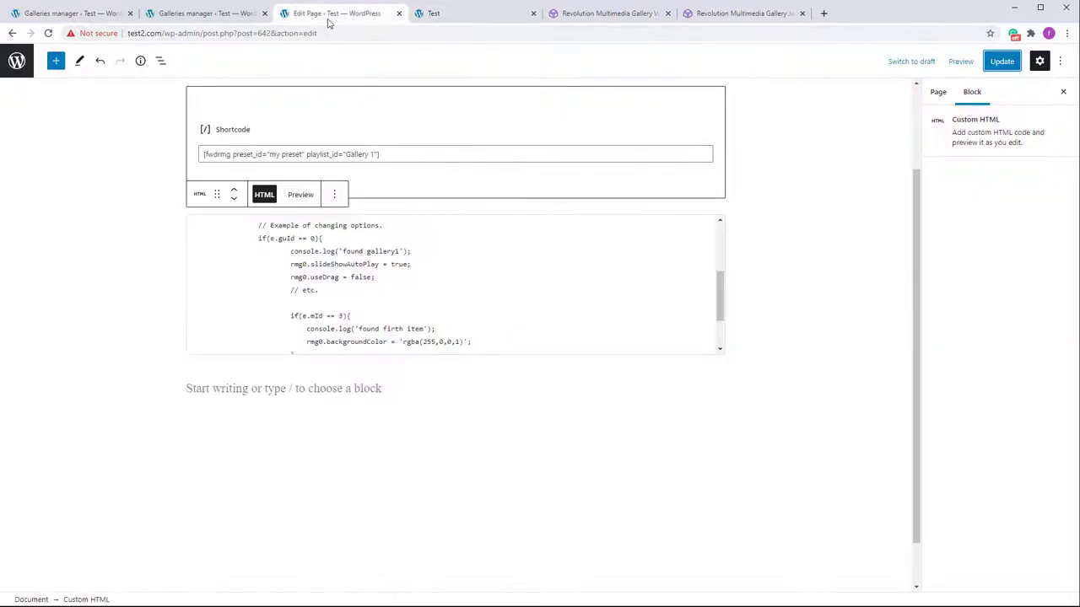
pyautogui.scroll(2, 328, 290)
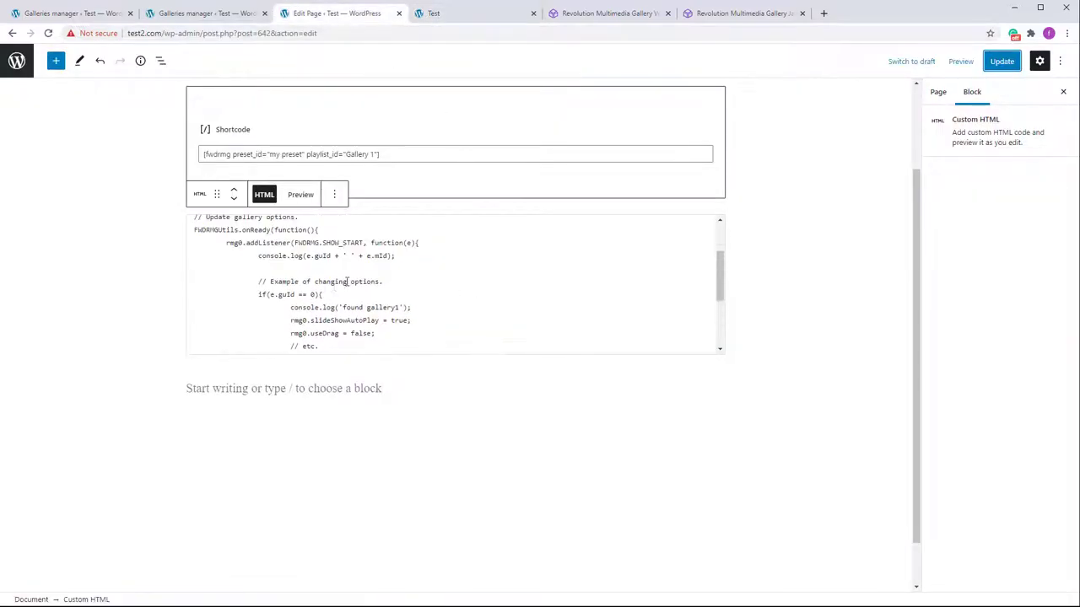
pyautogui.doubleClick(353, 243)
pyautogui.hotkey('ctrl', 'v')
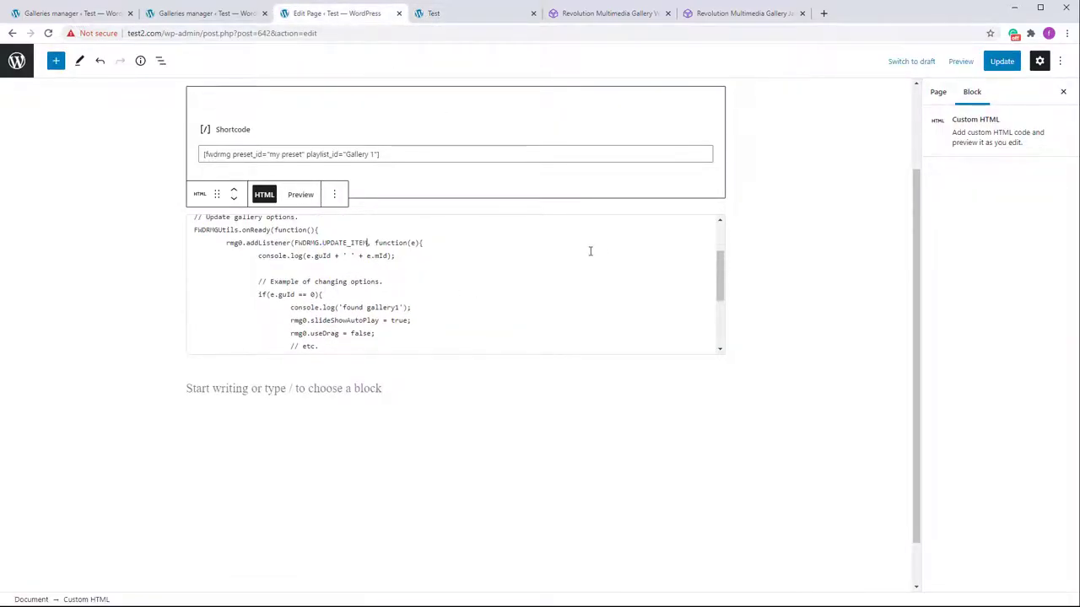
# - Delete the four gallery-1 option lines under the guId == 0 check and update the page
pyautogui.scroll(-2, 344, 257)
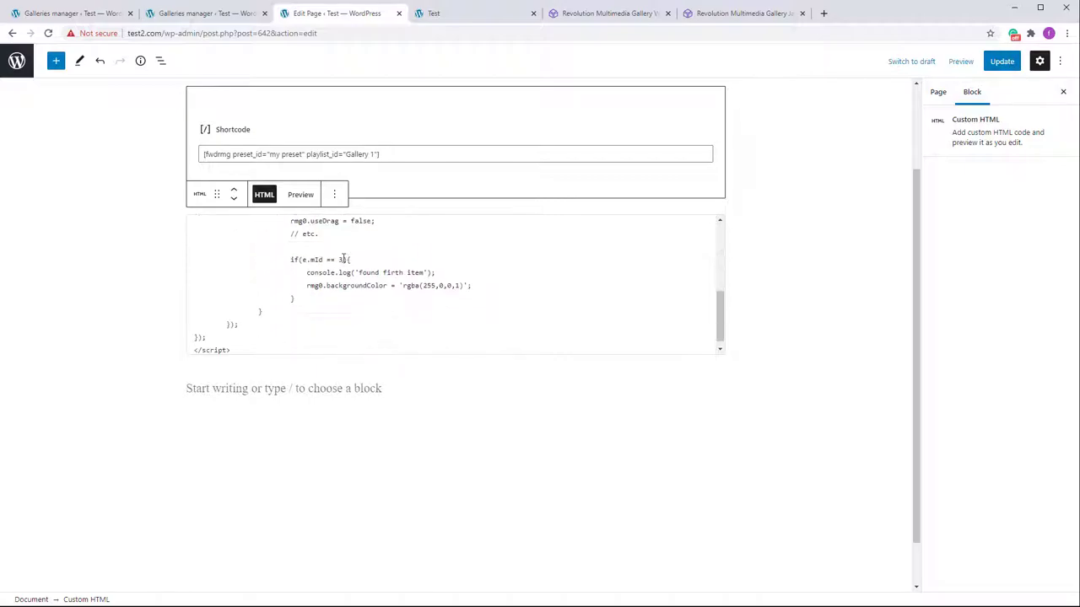
pyautogui.scroll(1, 353, 285)
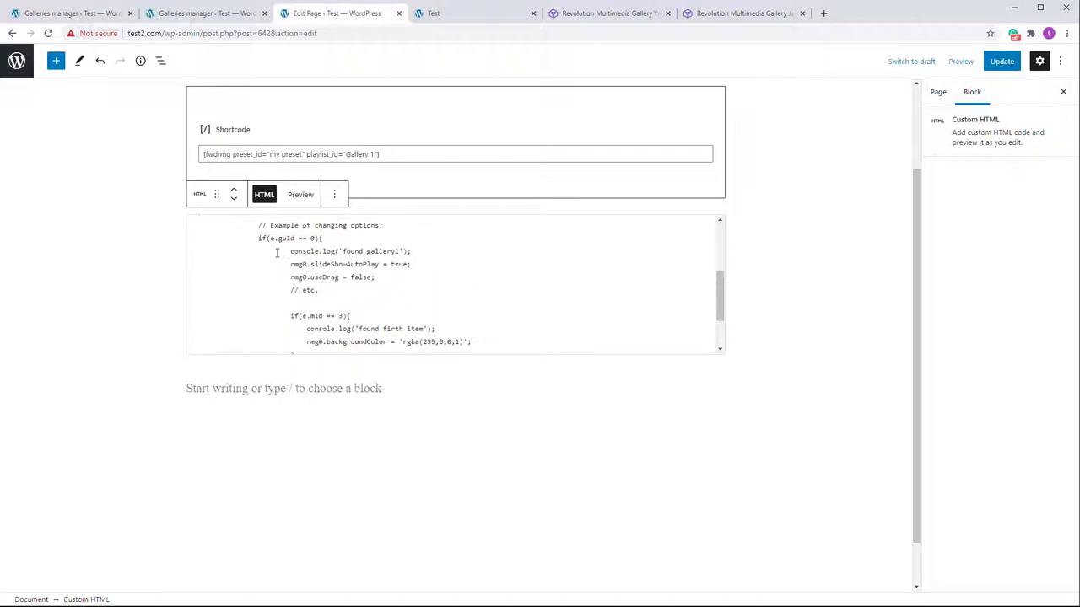
pyautogui.moveTo(275, 253); pyautogui.dragTo(521, 305)
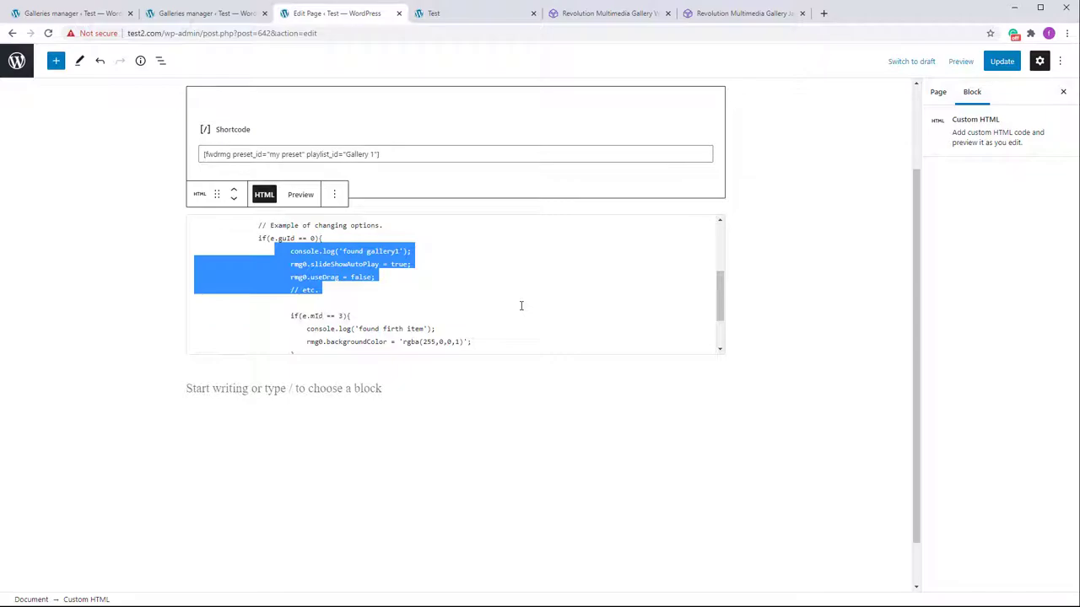
pyautogui.press('BackSpace')
pyautogui.press('BackSpace')
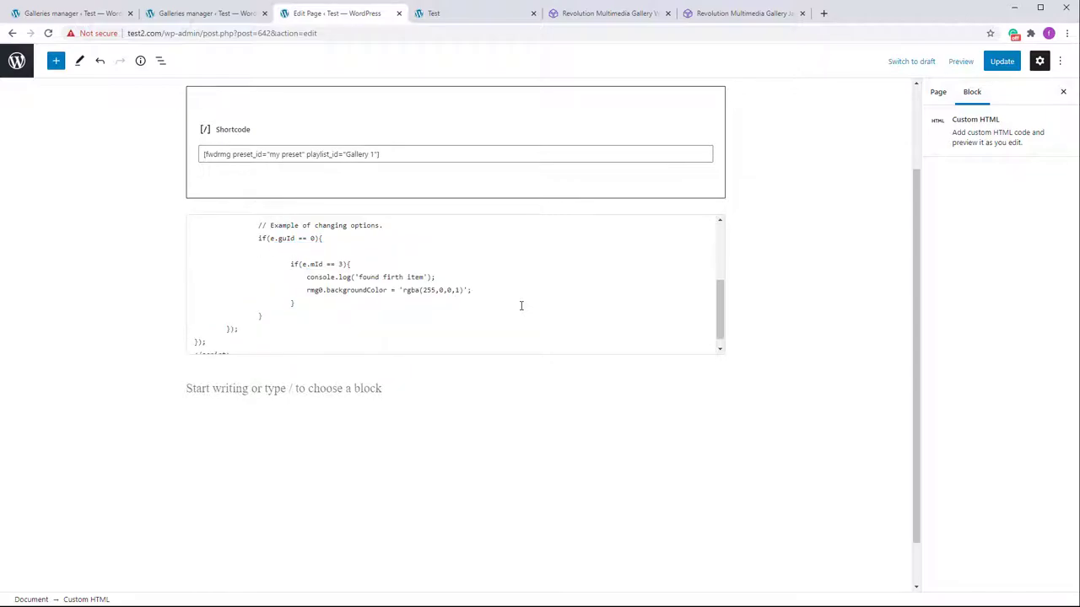
pyautogui.click(1002, 61)
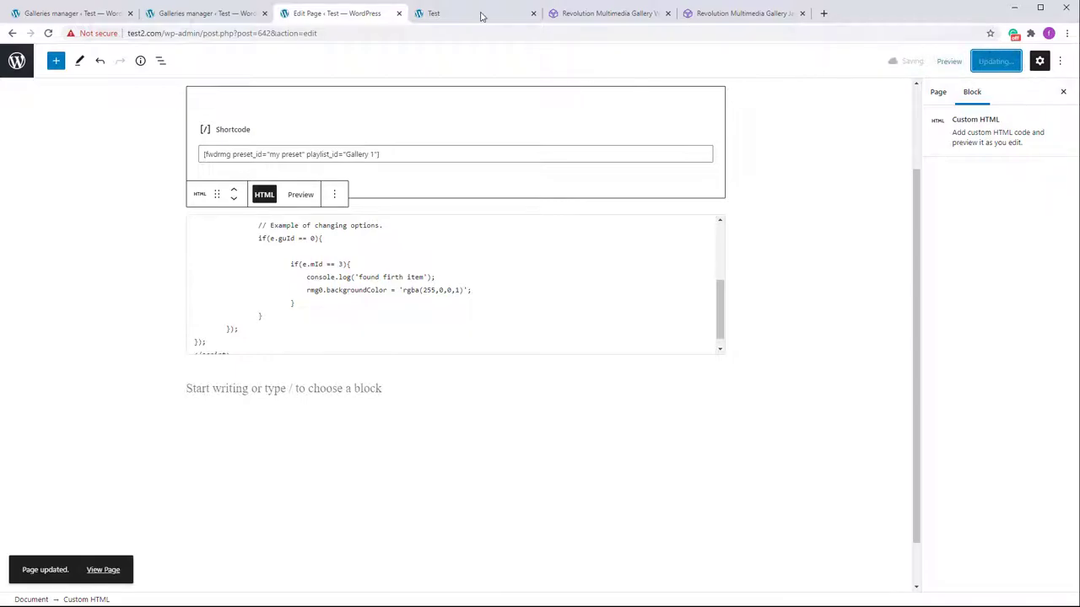
pyautogui.click(481, 15)
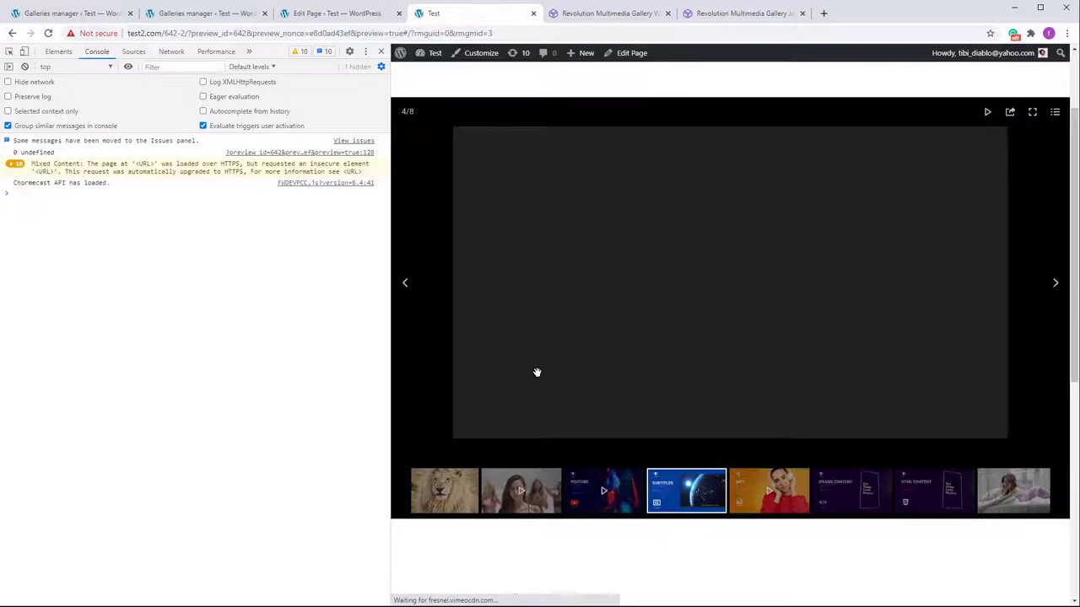
# - Swipe the gallery back to item 3/8 while the console logs each item change
pyautogui.moveTo(537, 372); pyautogui.dragTo(581, 391)
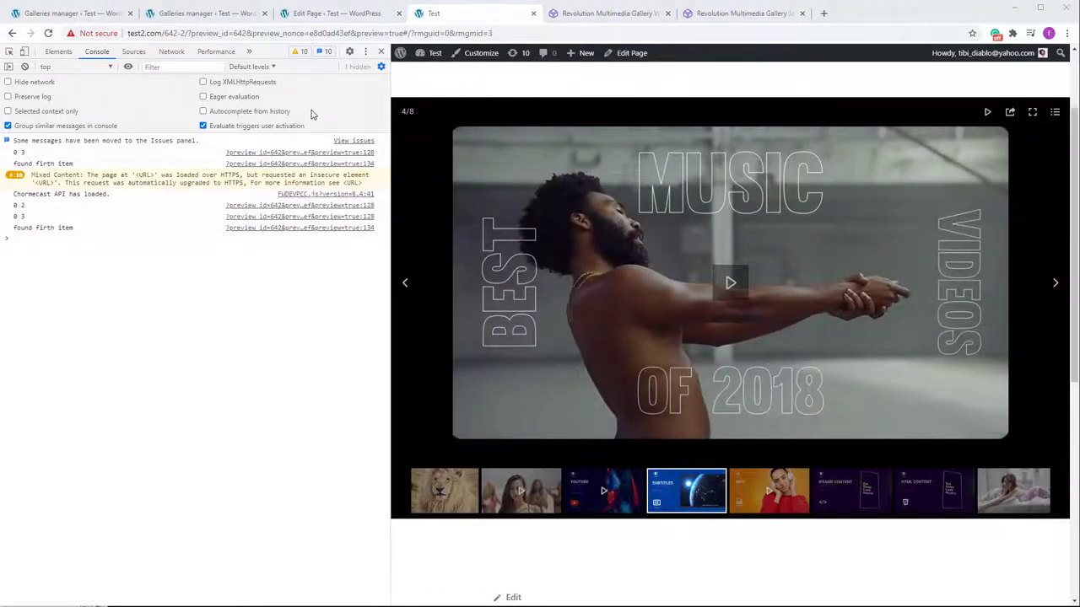
# - Delete the example option-changing code, leaving only the guId/mId console.log, and update the page
pyautogui.click(304, 15)
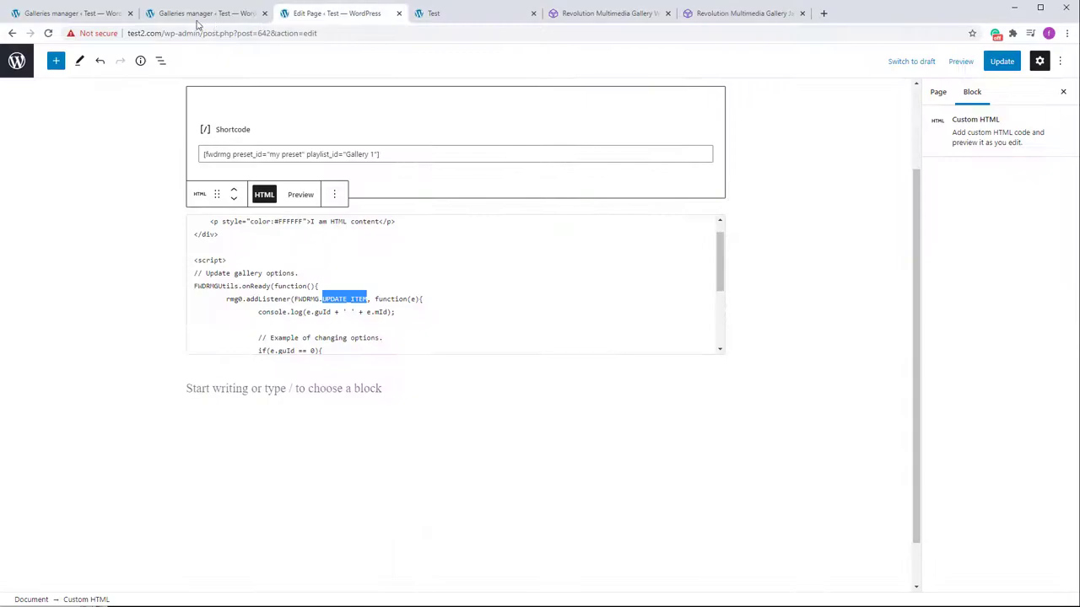
pyautogui.scroll(-3, 281, 324)
pyautogui.scroll(3, 308, 289)
pyautogui.scroll(-1, 460, 270)
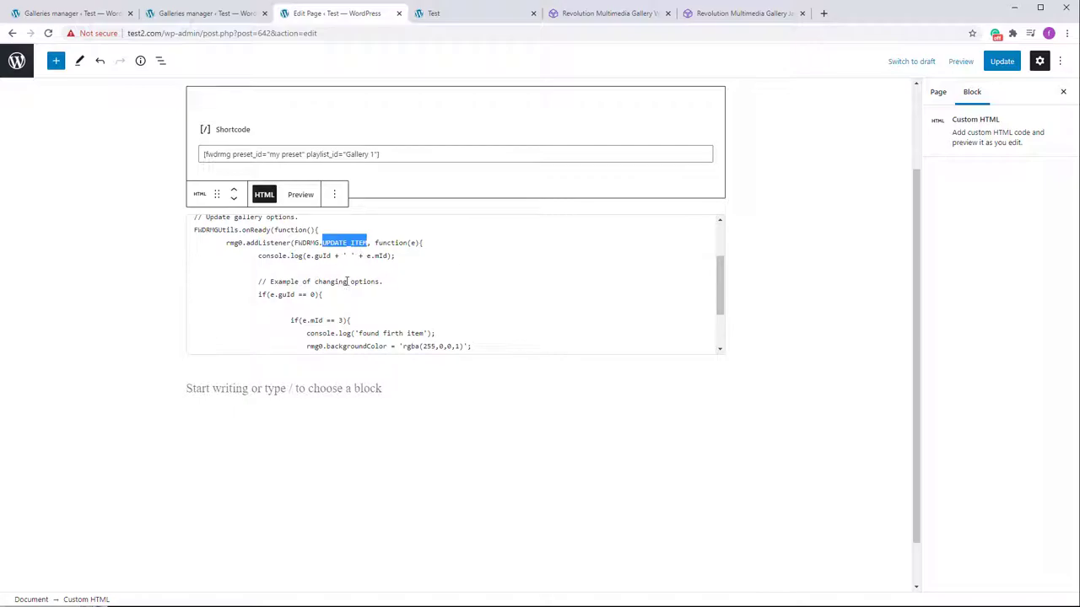
pyautogui.moveTo(256, 279); pyautogui.dragTo(496, 296)
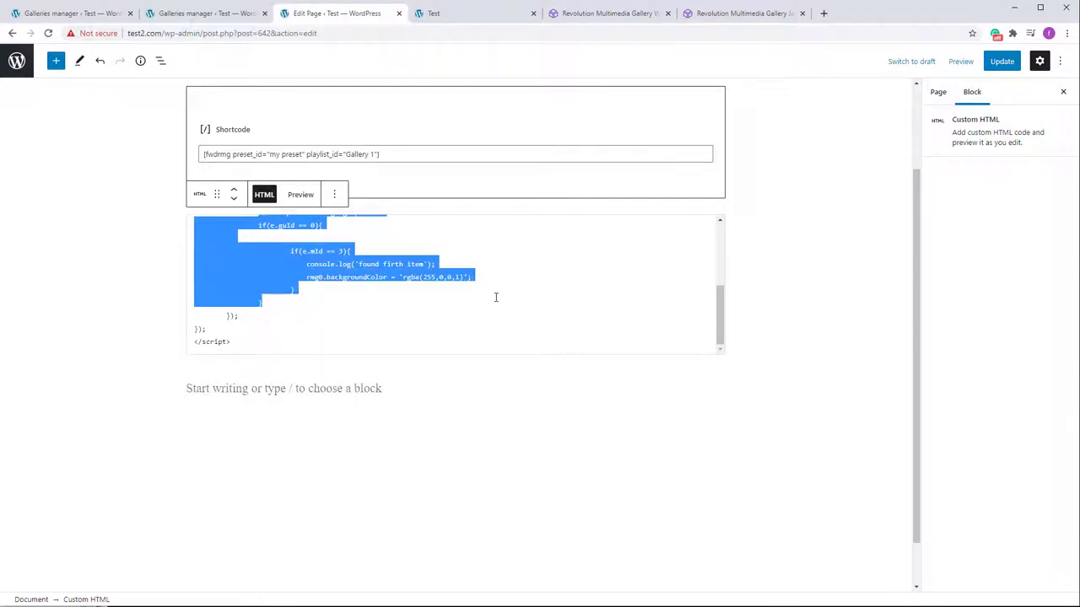
pyautogui.press('BackSpace')
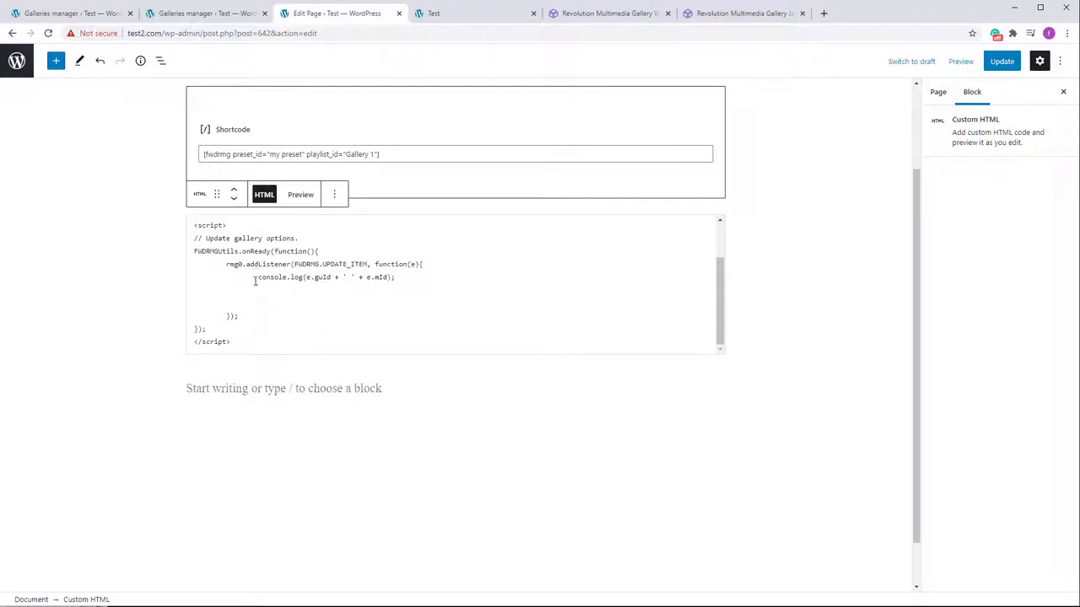
pyautogui.moveTo(254, 281); pyautogui.dragTo(426, 277)
pyautogui.doubleClick(325, 278)
pyautogui.doubleClick(380, 277)
pyautogui.click(995, 62)
# - Reload the preview and advance the gallery to items 5/8 and 6/8, logging their ids
pyautogui.click(479, 18)
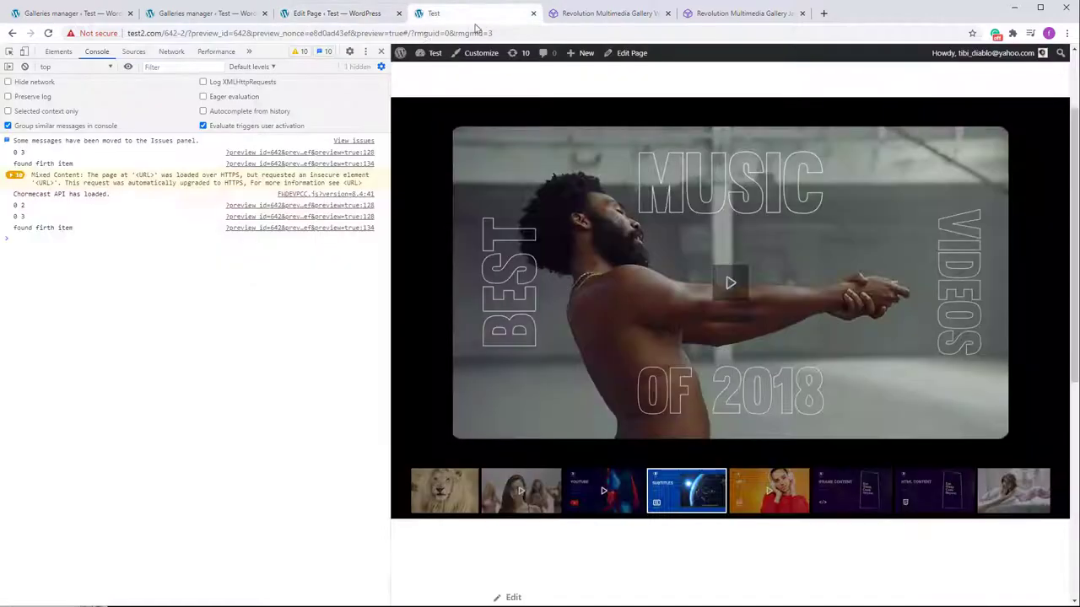
pyautogui.click(48, 34)
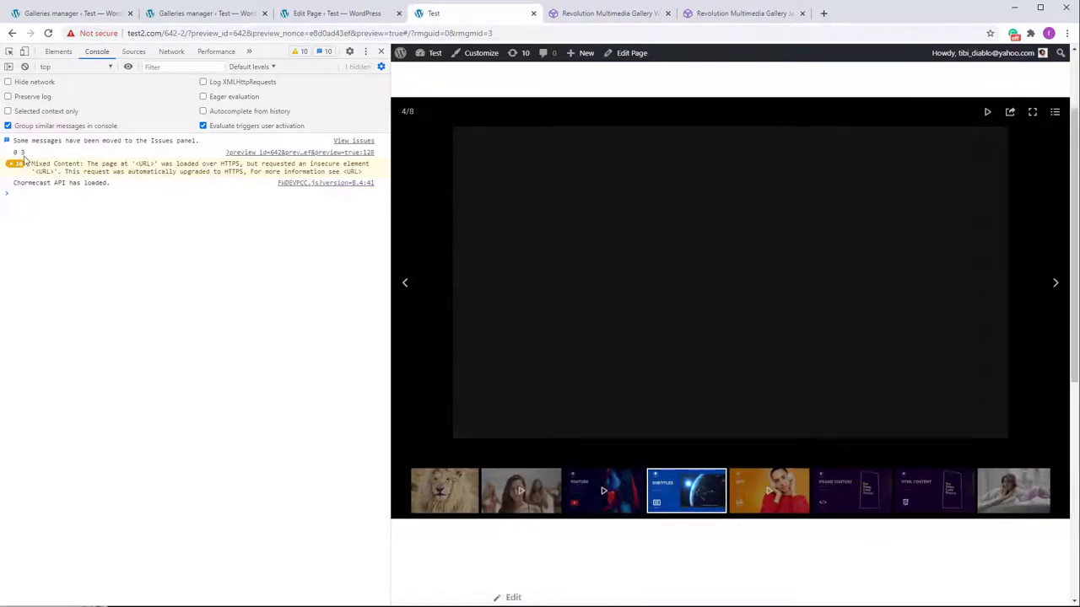
pyautogui.click(772, 489)
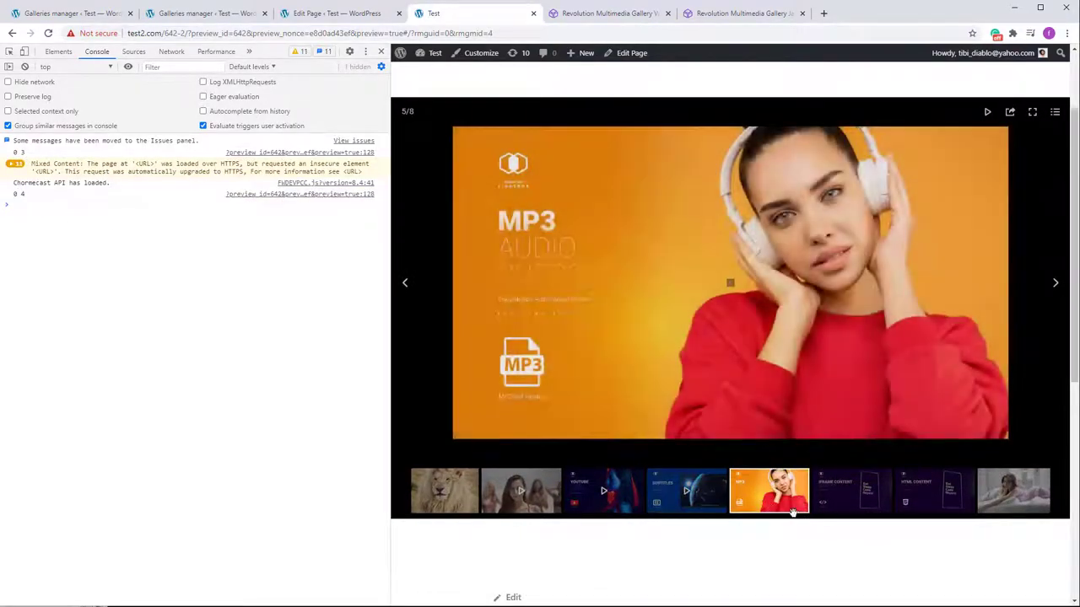
pyautogui.press('Right')
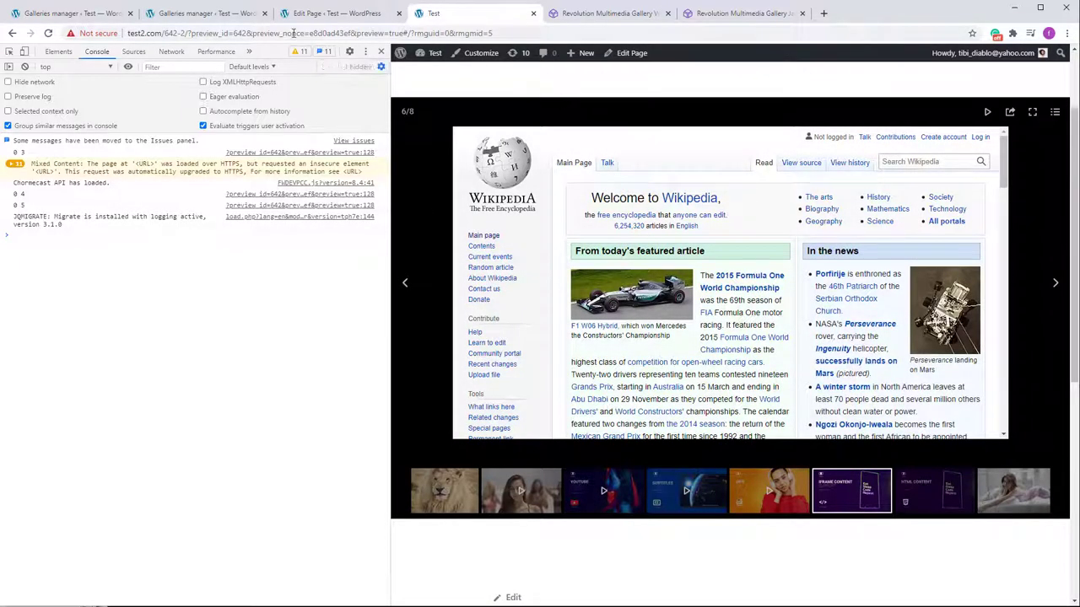
pyautogui.click(351, 15)
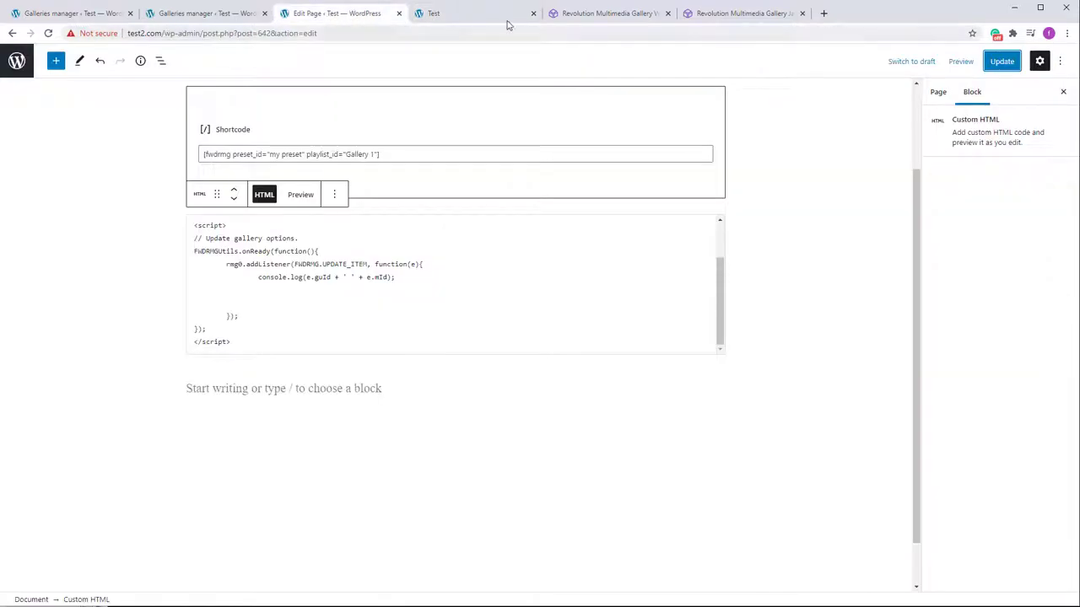
pyautogui.click(573, 15)
pyautogui.click(723, 15)
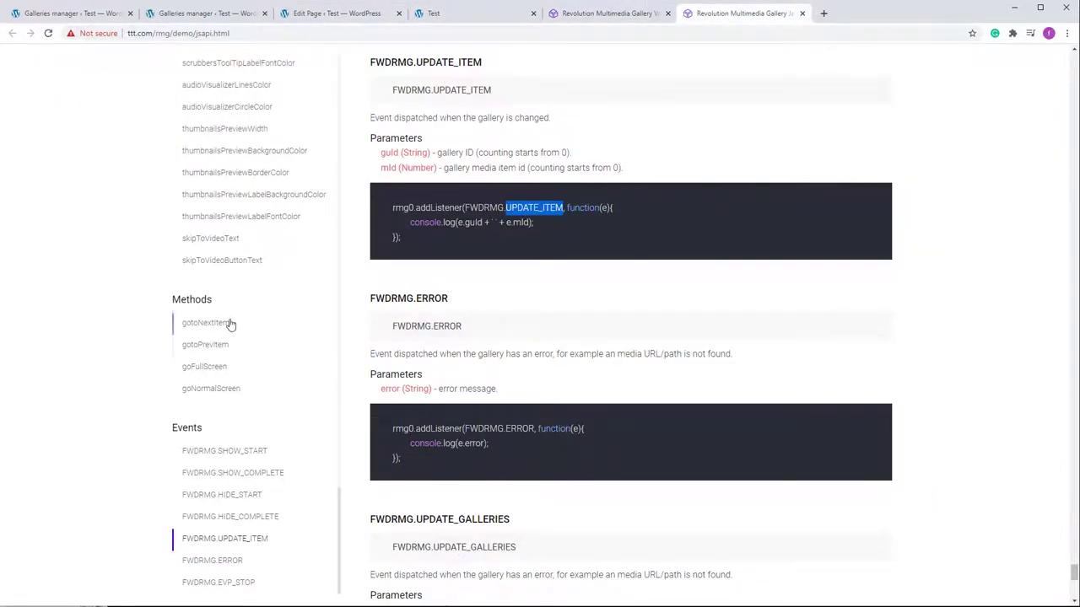
pyautogui.click(227, 323)
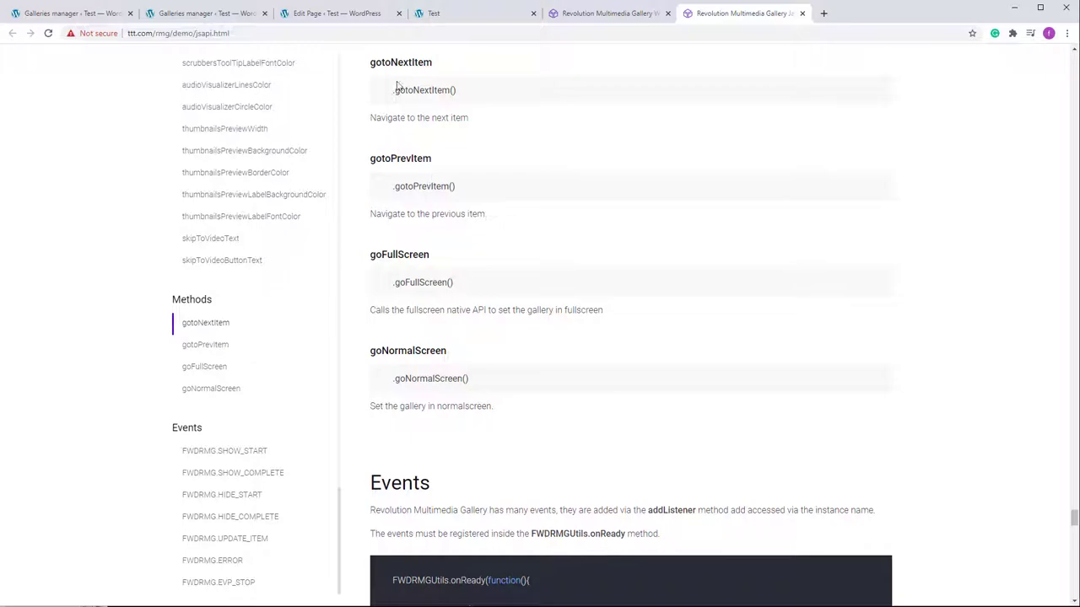
pyautogui.scroll(-3, 472, 479)
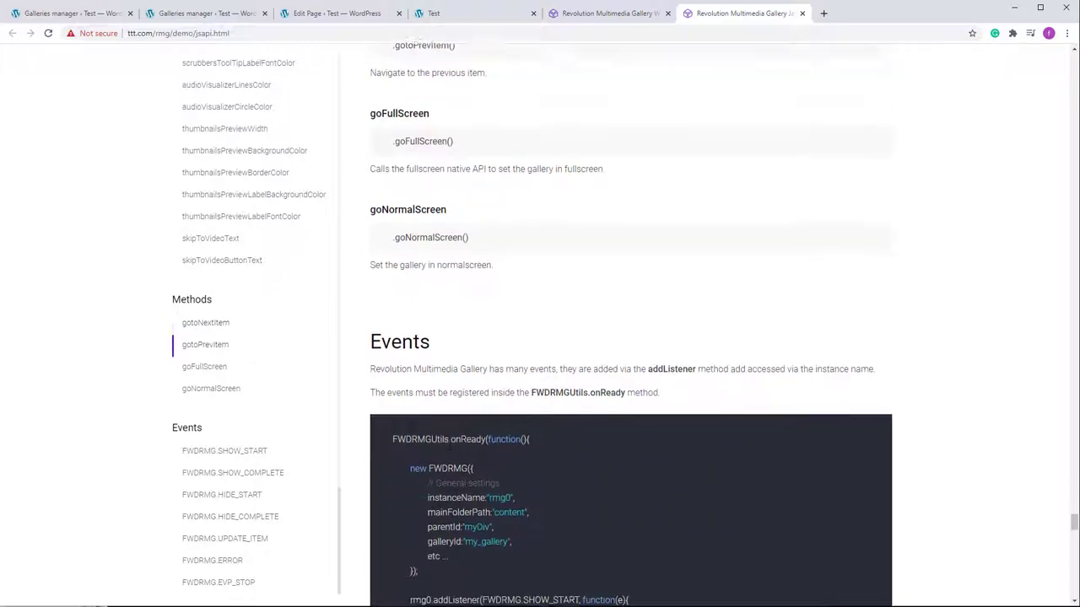
pyautogui.scroll(3, 473, 485)
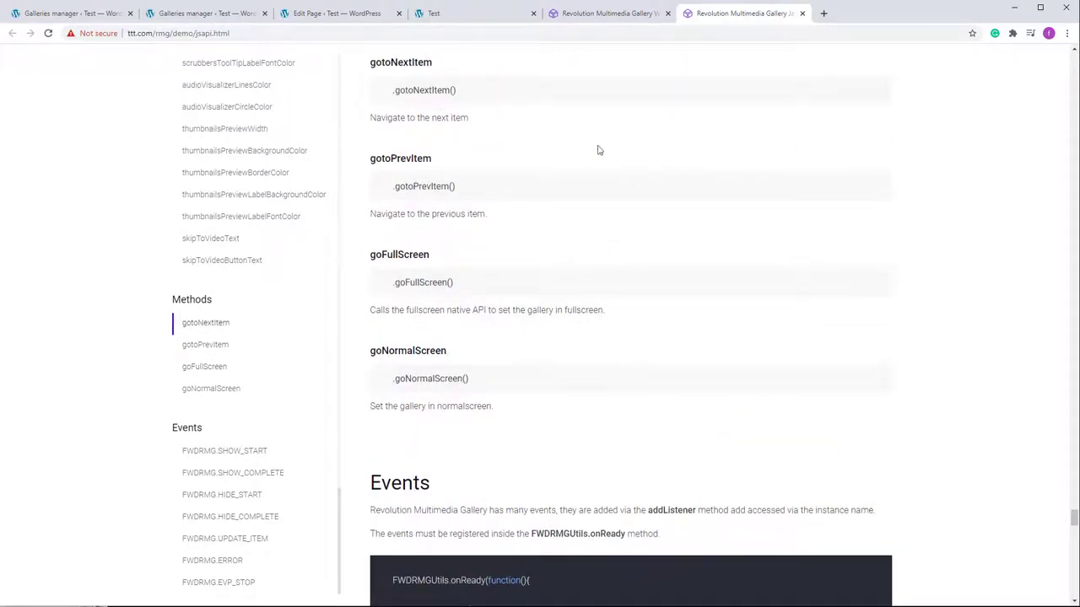
pyautogui.click(329, 13)
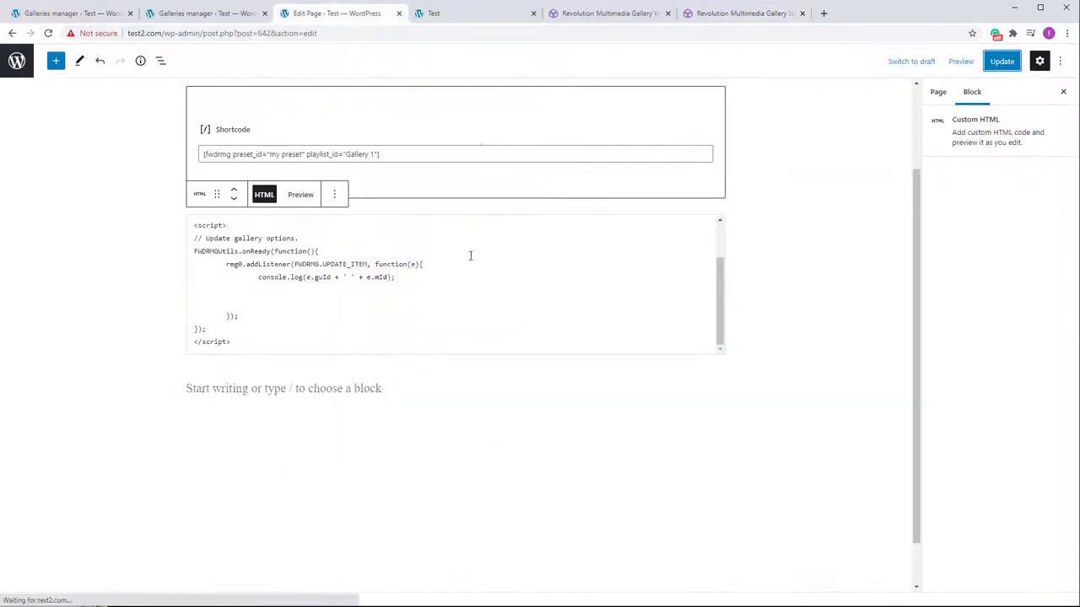
# - Add the 'I am HTML content' test div and a 'go to next item' button calling rmg0.gotoNextItem(), then save
pyautogui.write('<div id="test">     <p style="color:#FFFFFF">I am HTML content</p> </div>')
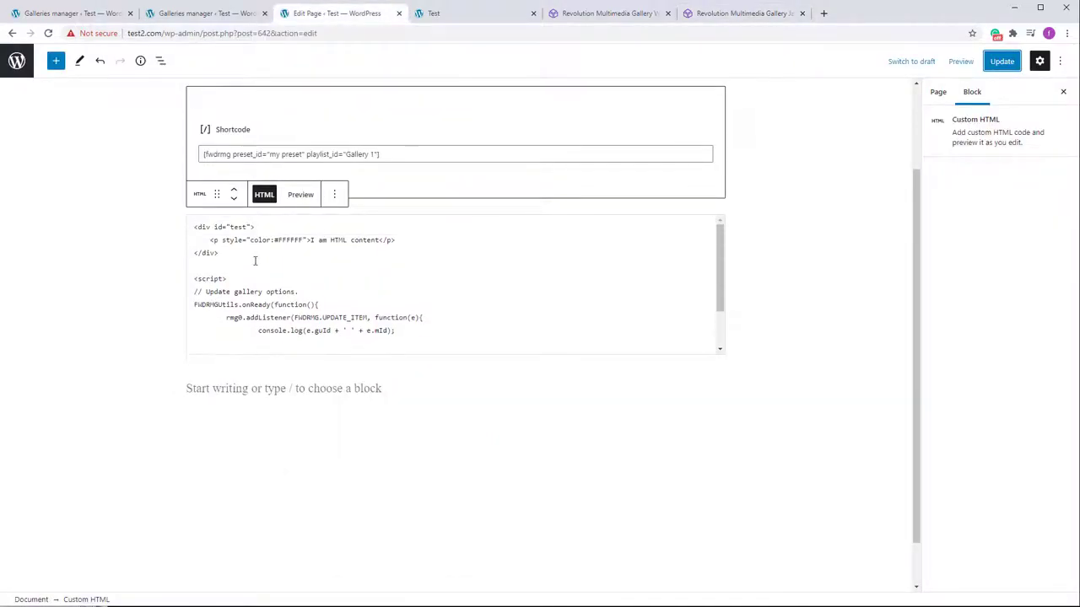
pyautogui.write('<bu')
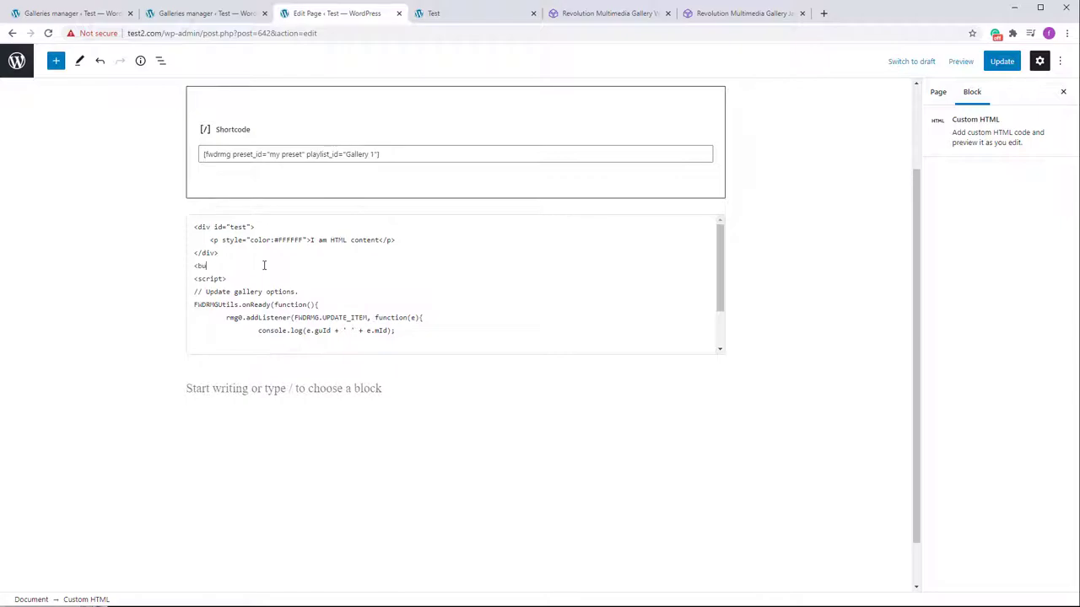
pyautogui.write('tton onclick="rmg0.')
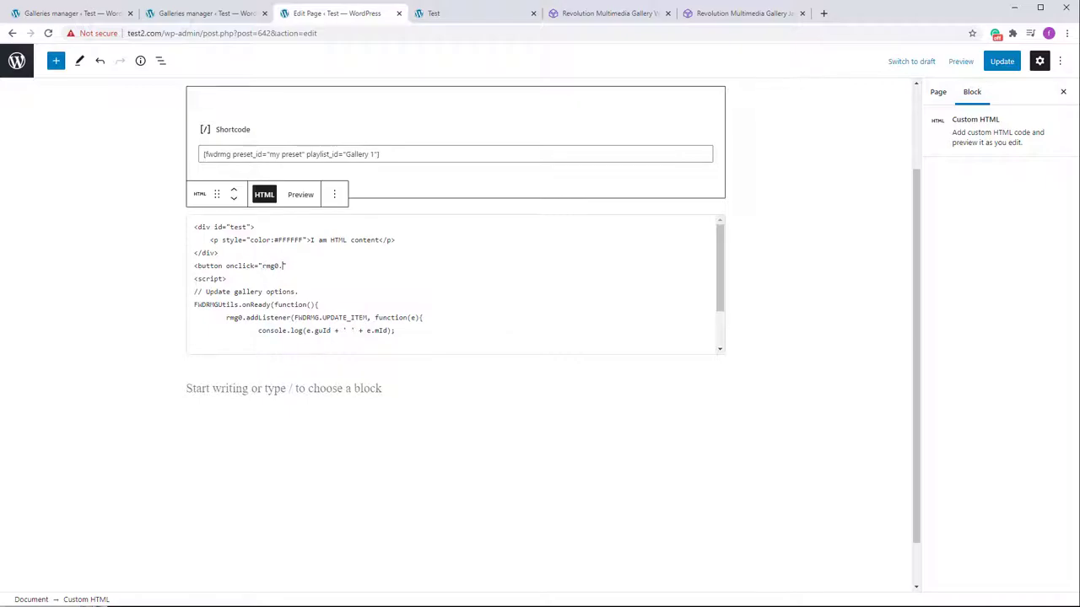
pyautogui.click(717, 13)
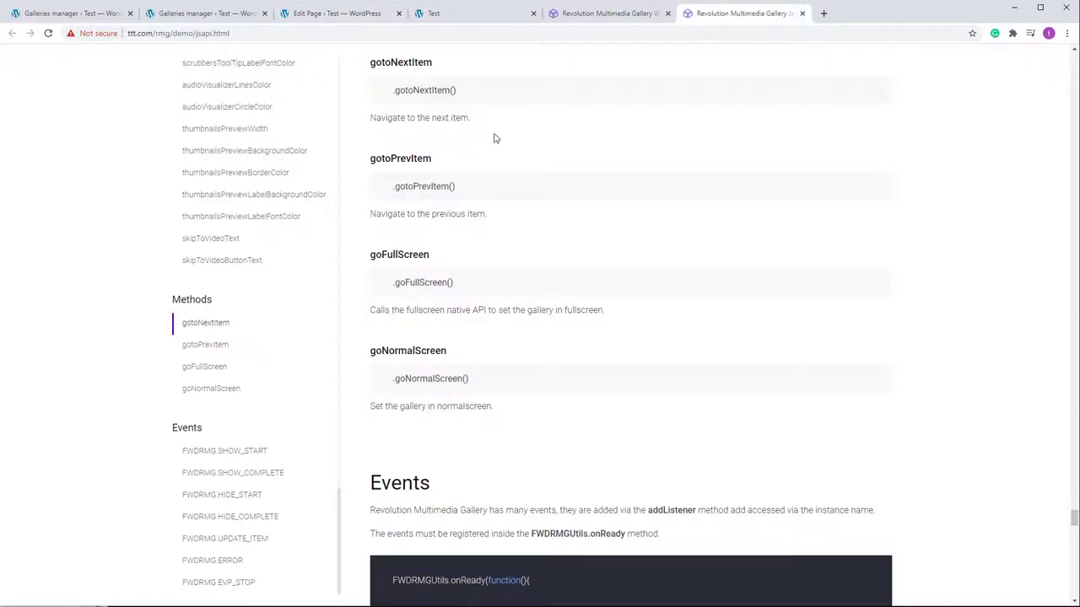
pyautogui.doubleClick(393, 58)
pyautogui.hotkey('ctrl', 'c')
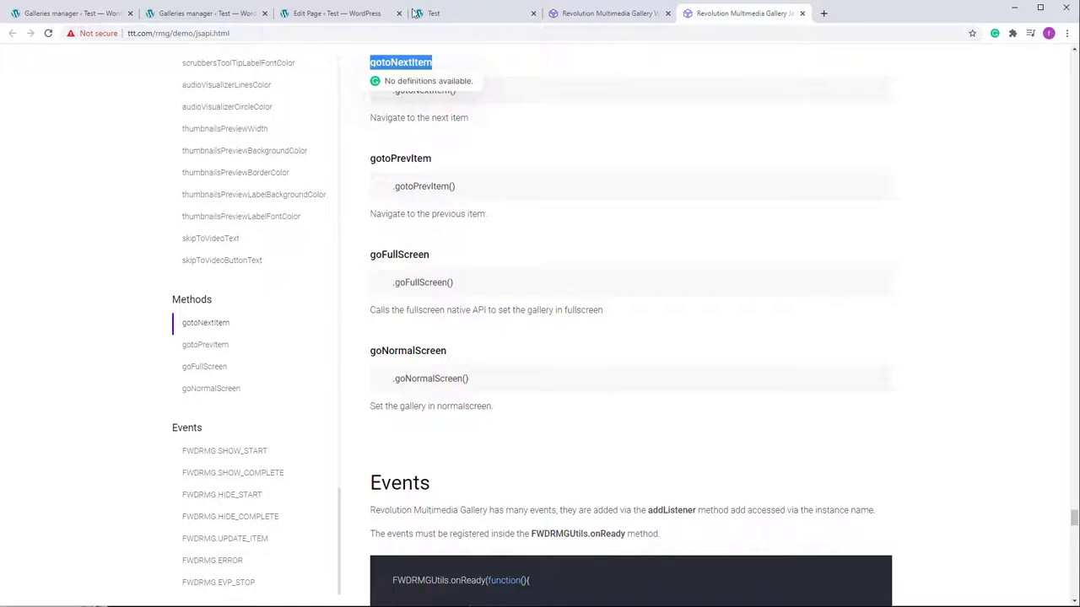
pyautogui.click(340, 15)
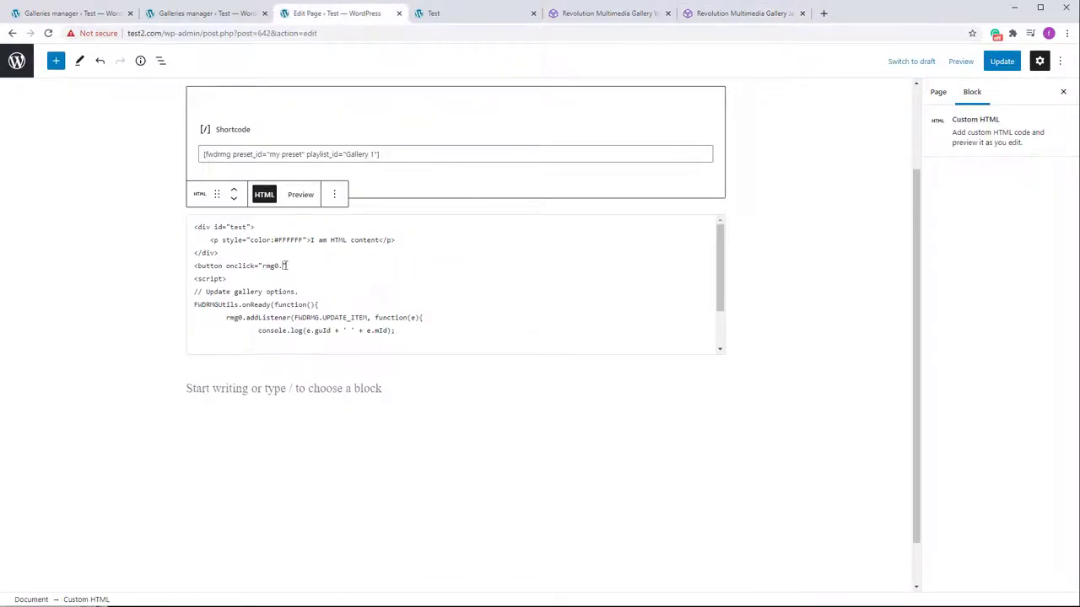
pyautogui.hotkey('ctrl', 'v')
pyautogui.write('()')
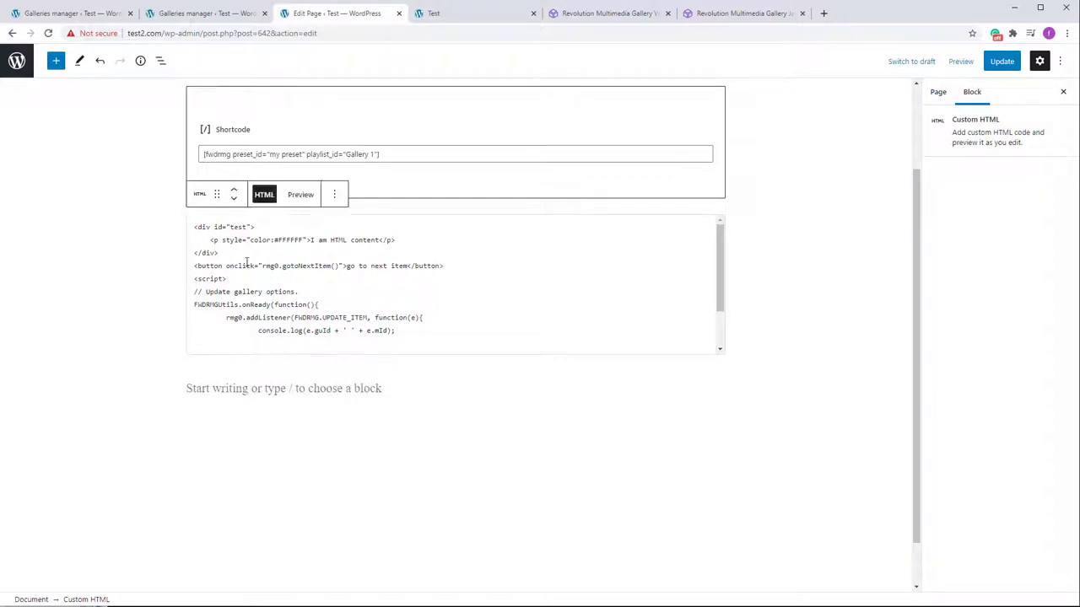
pyautogui.click(1002, 62)
# - Reload the page preview and advance the gallery through HTML content, the last item and back to the first
pyautogui.click(459, 18)
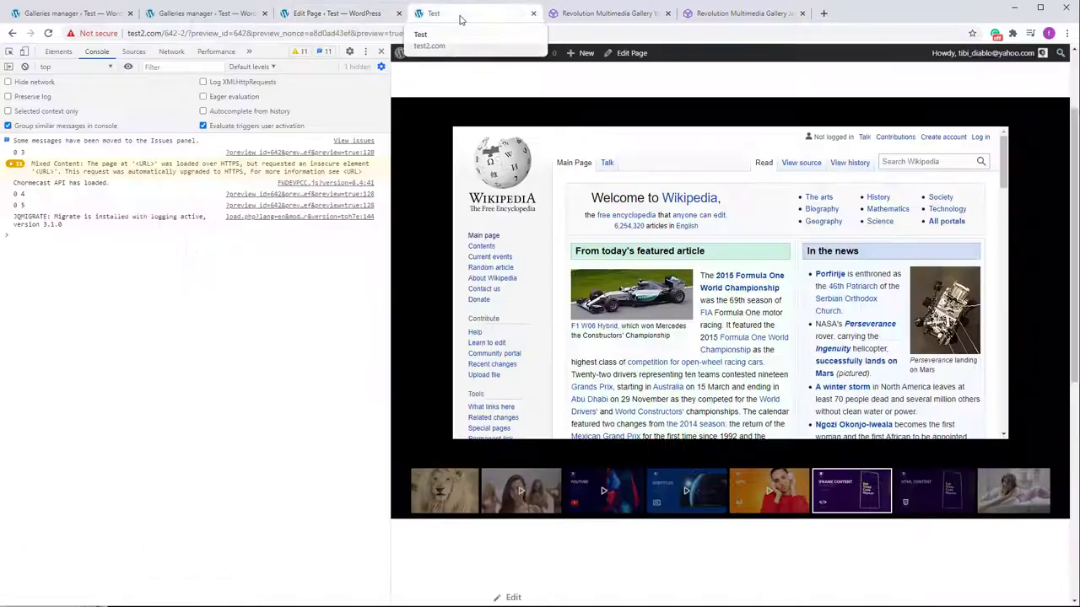
pyautogui.click(48, 33)
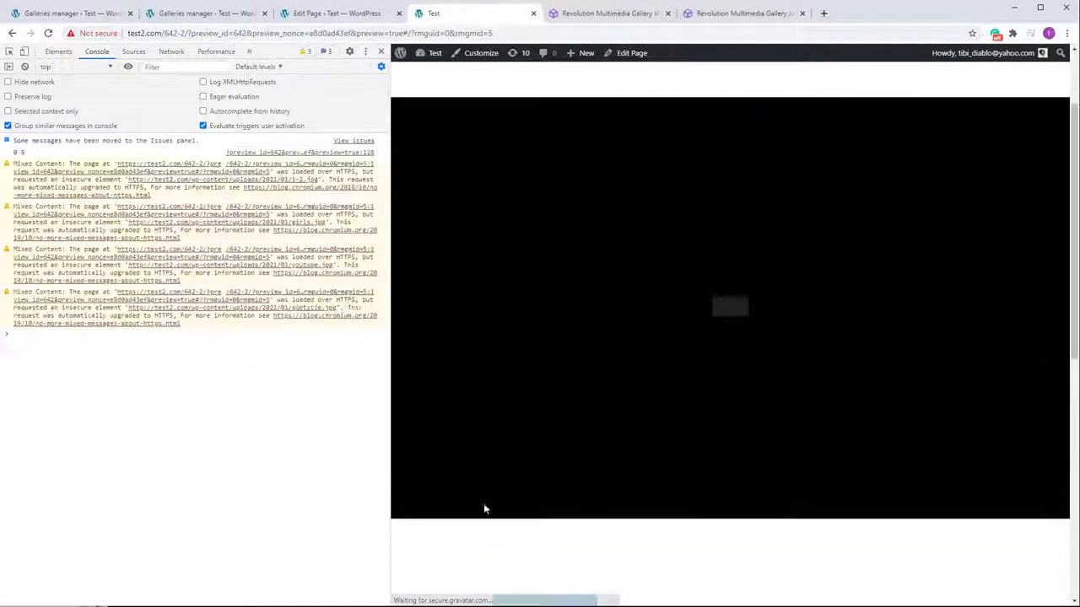
pyautogui.scroll(-1, 705, 549)
pyautogui.click(569, 508)
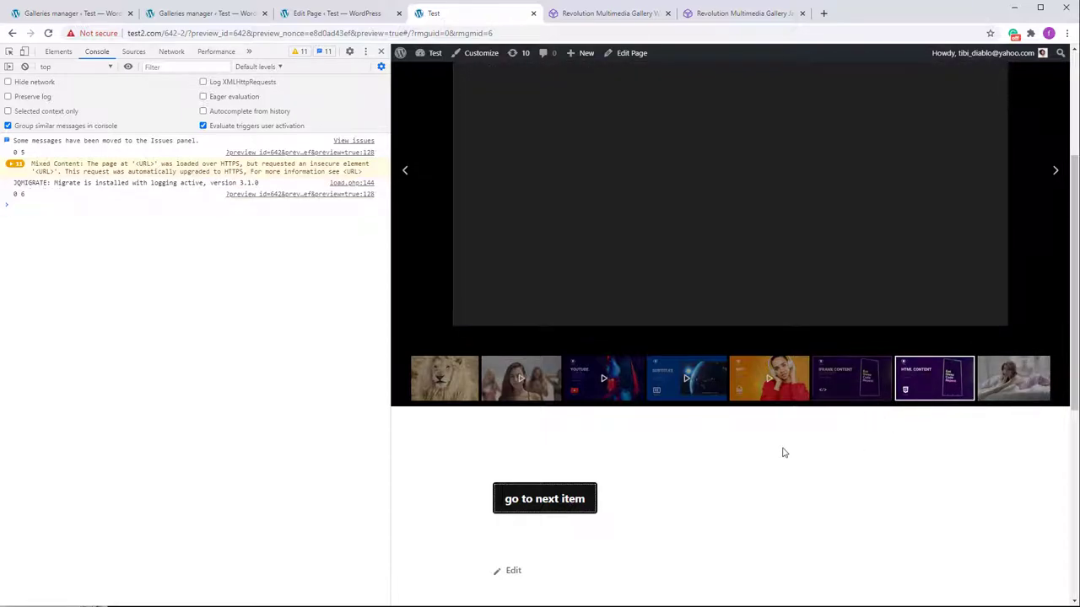
pyautogui.click(578, 499)
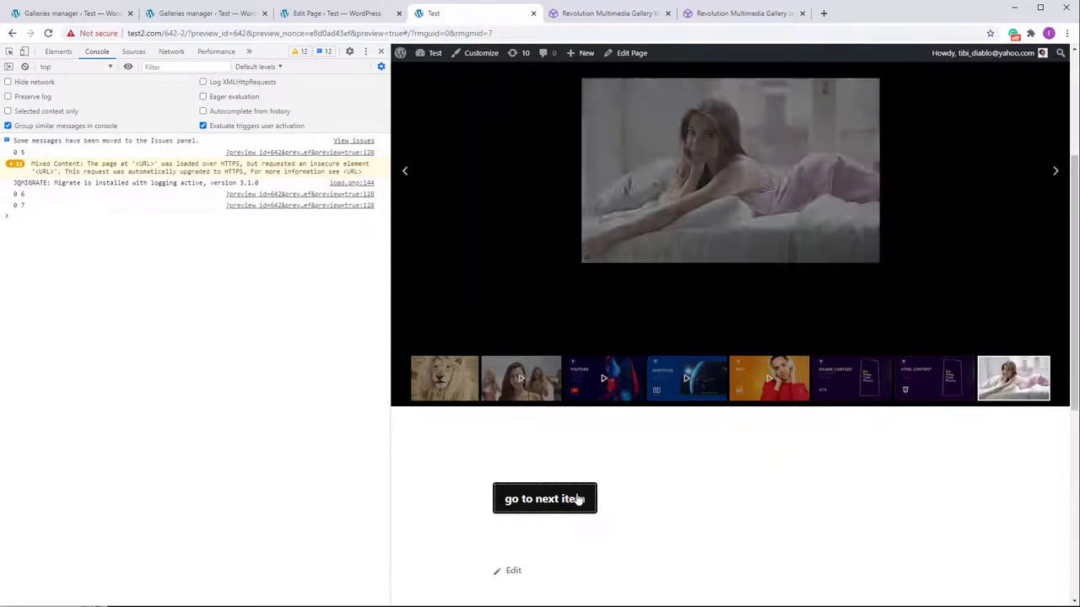
pyautogui.click(579, 499)
pyautogui.click(579, 499)
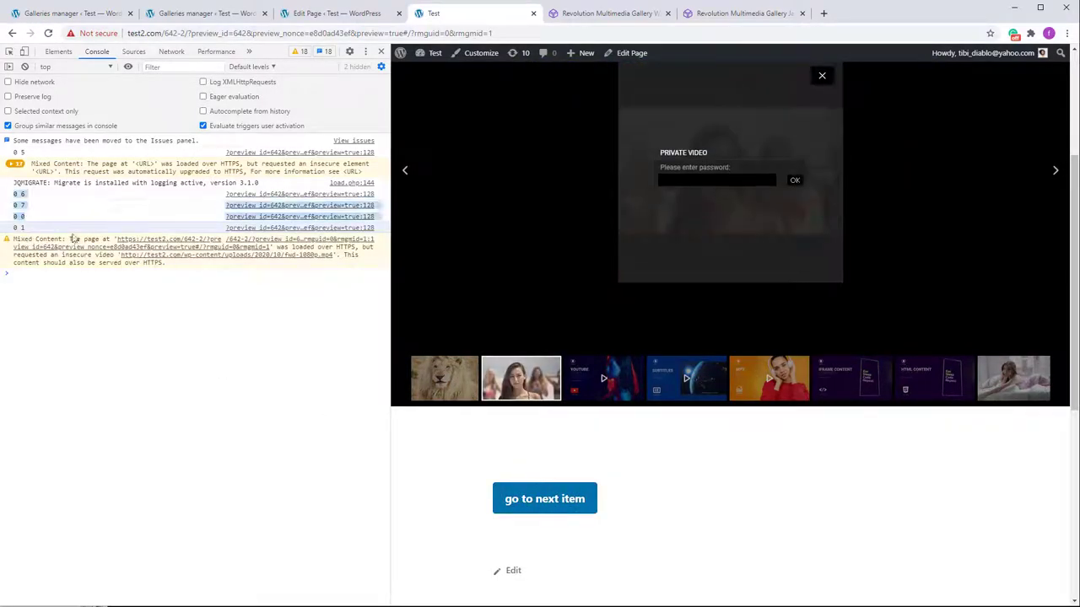
# - Keep advancing through YouTube, Subtitles, MP3, iFrame and HTML items, then on to 8/8
pyautogui.click(563, 506)
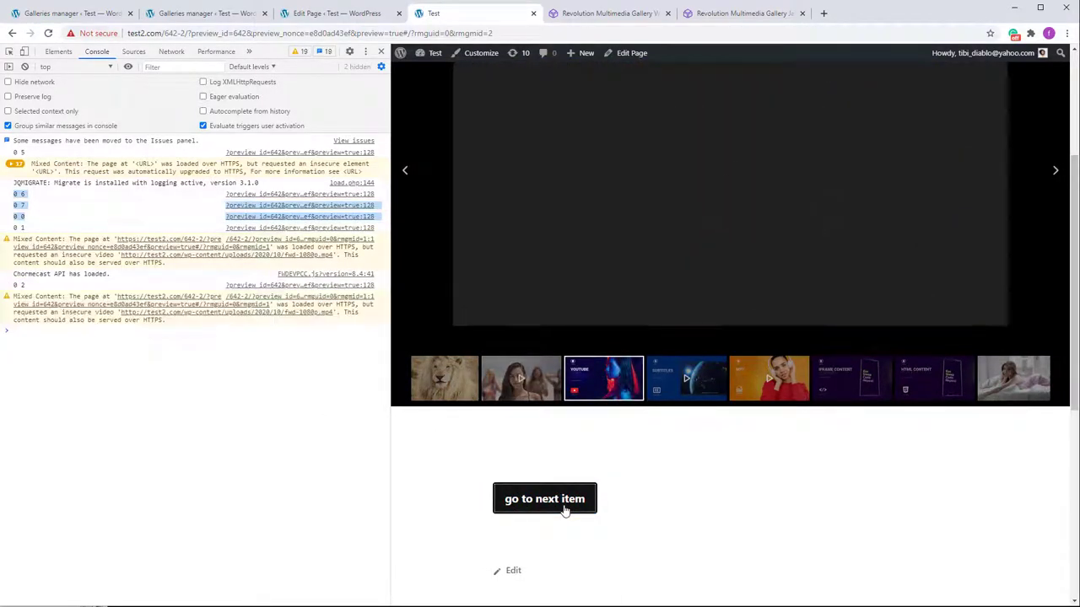
pyautogui.click(565, 510)
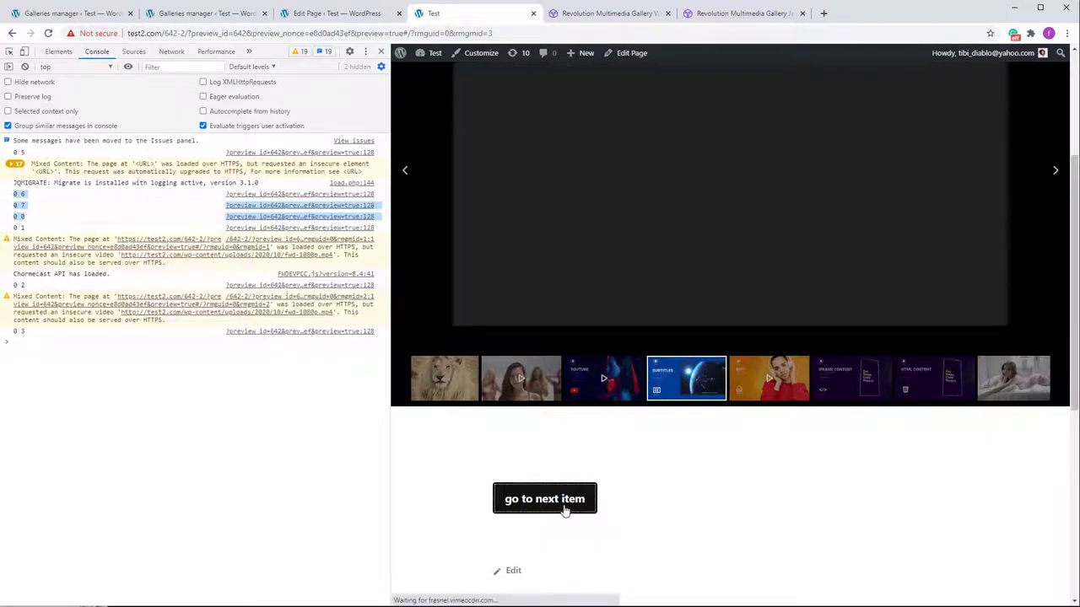
pyautogui.click(564, 510)
pyautogui.click(565, 511)
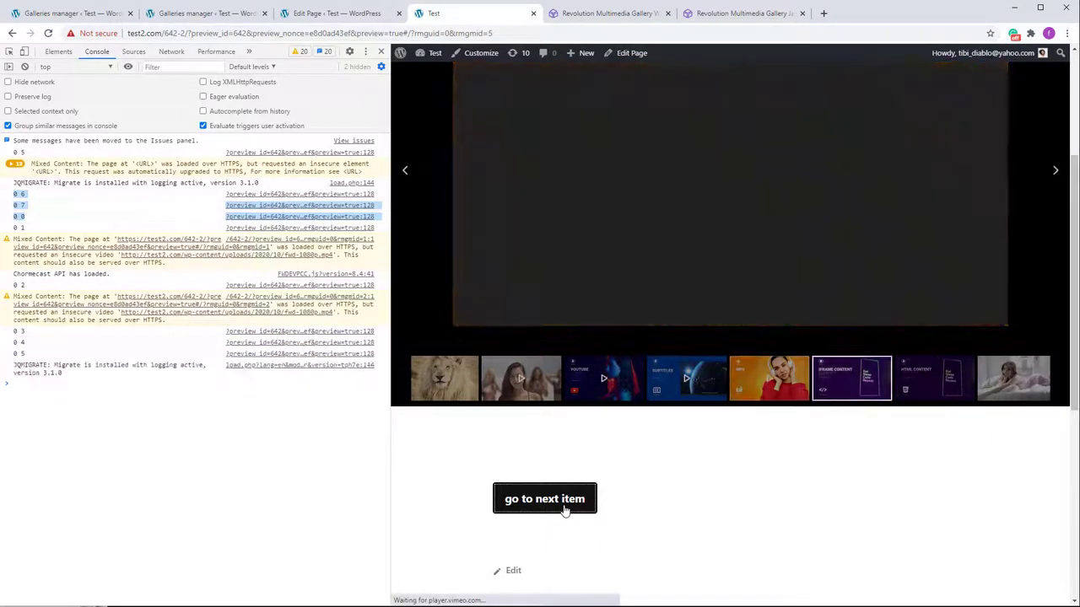
pyautogui.click(563, 509)
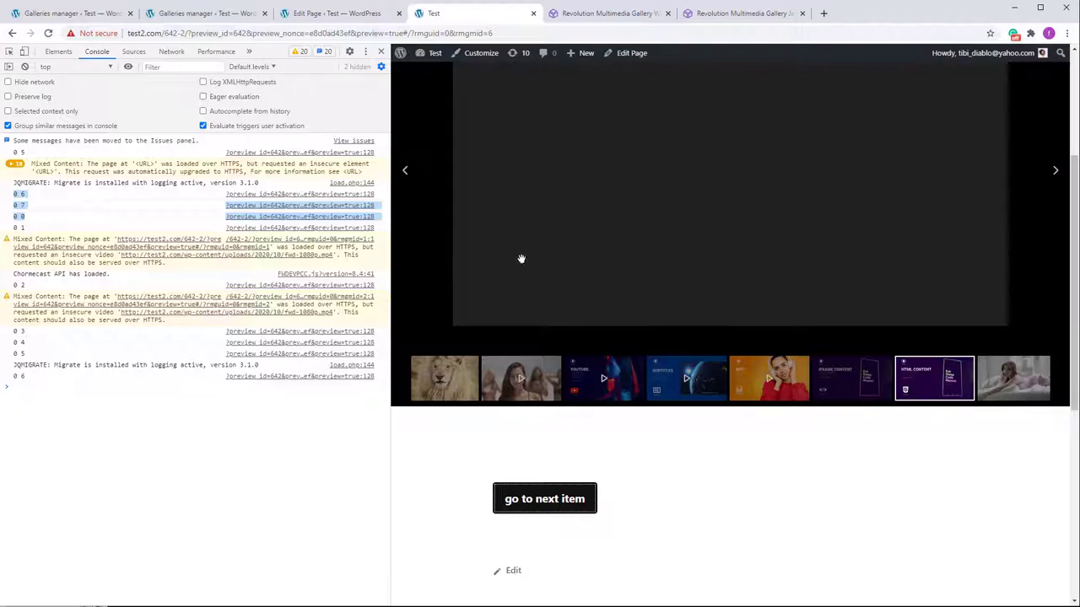
pyautogui.press('F12')
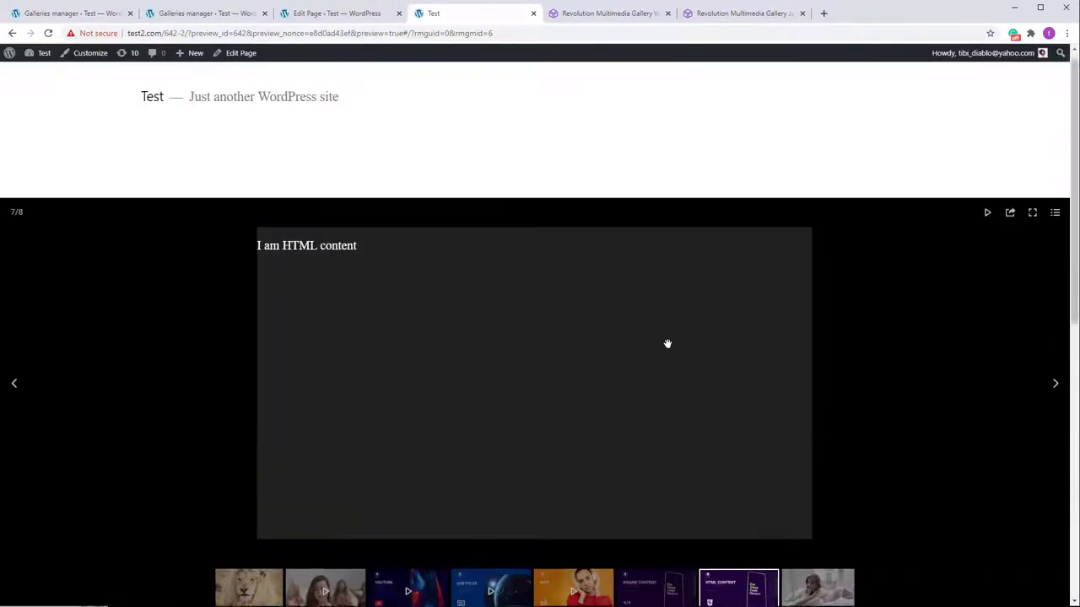
pyautogui.moveTo(667, 345); pyautogui.dragTo(453, 330)
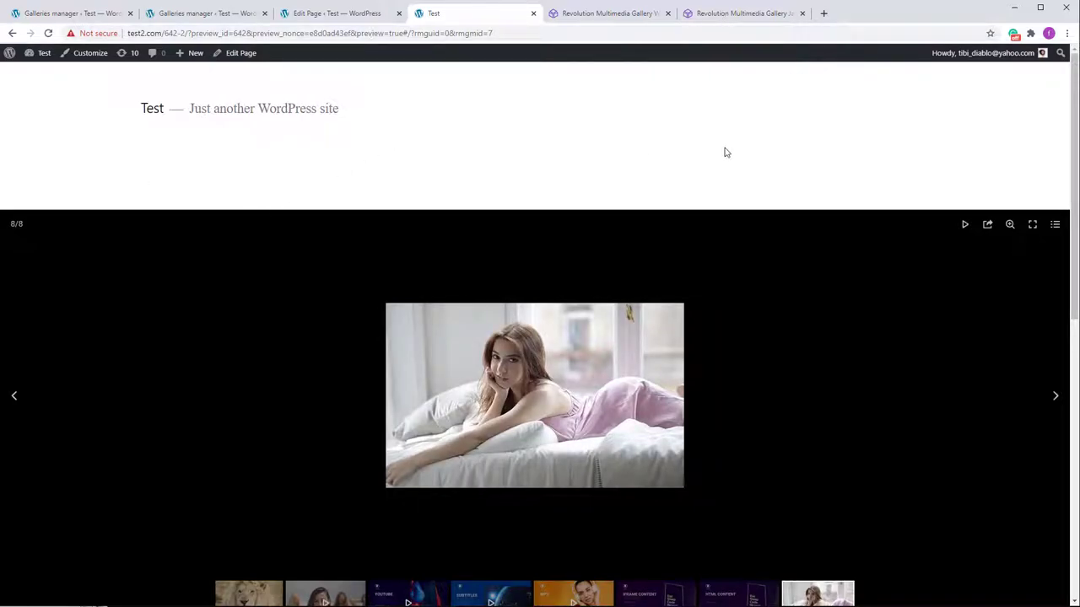
pyautogui.scroll(-1, 774, 180)
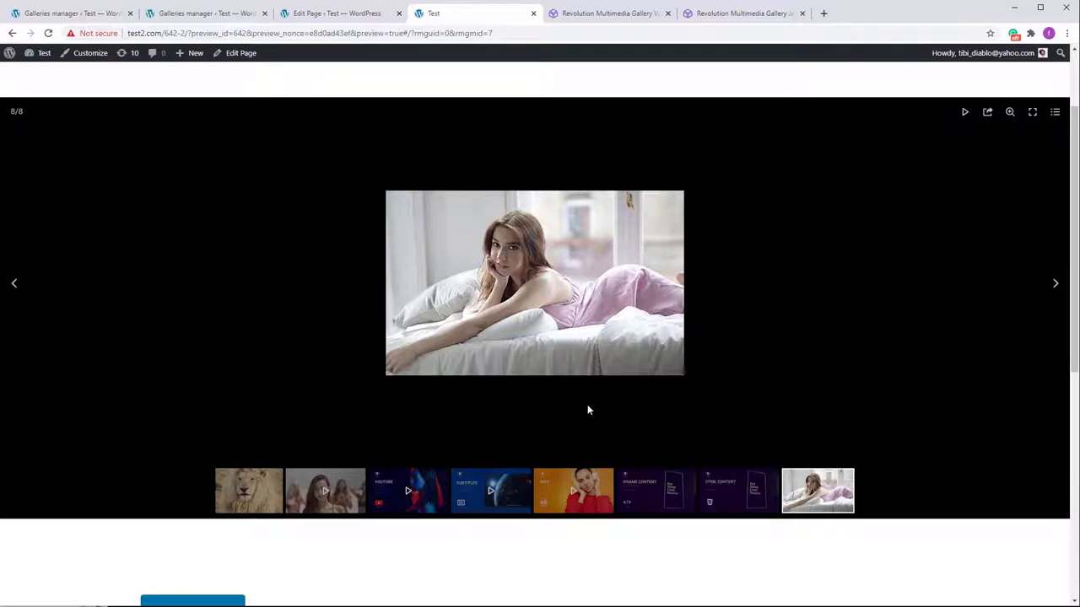
pyautogui.click(715, 18)
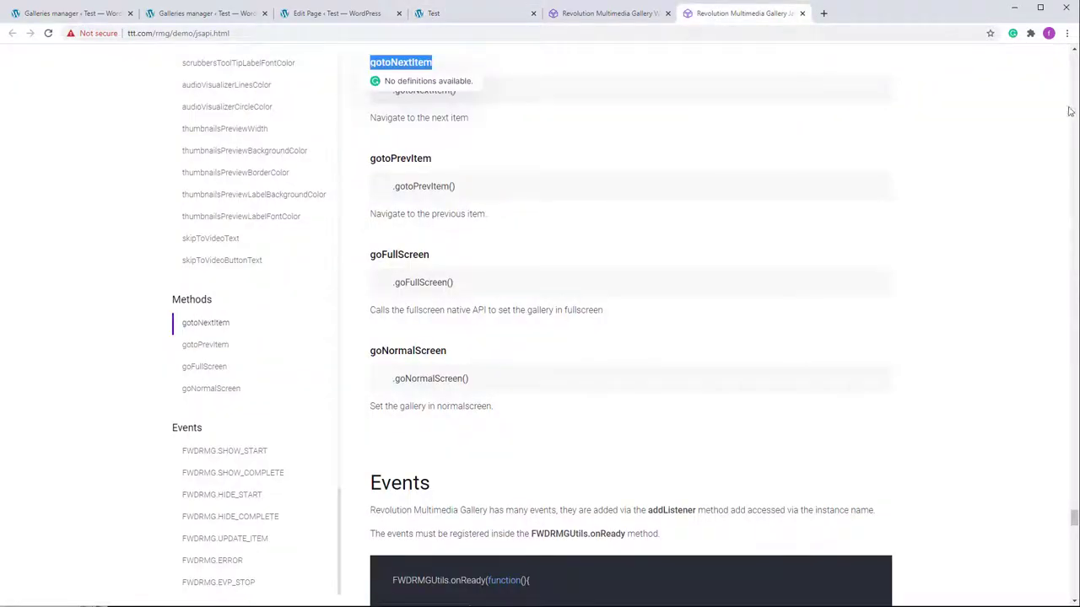
# - Scroll up through the JavaScript API documentation page
pyautogui.moveTo(1074, 510); pyautogui.dragTo(1067, 59)
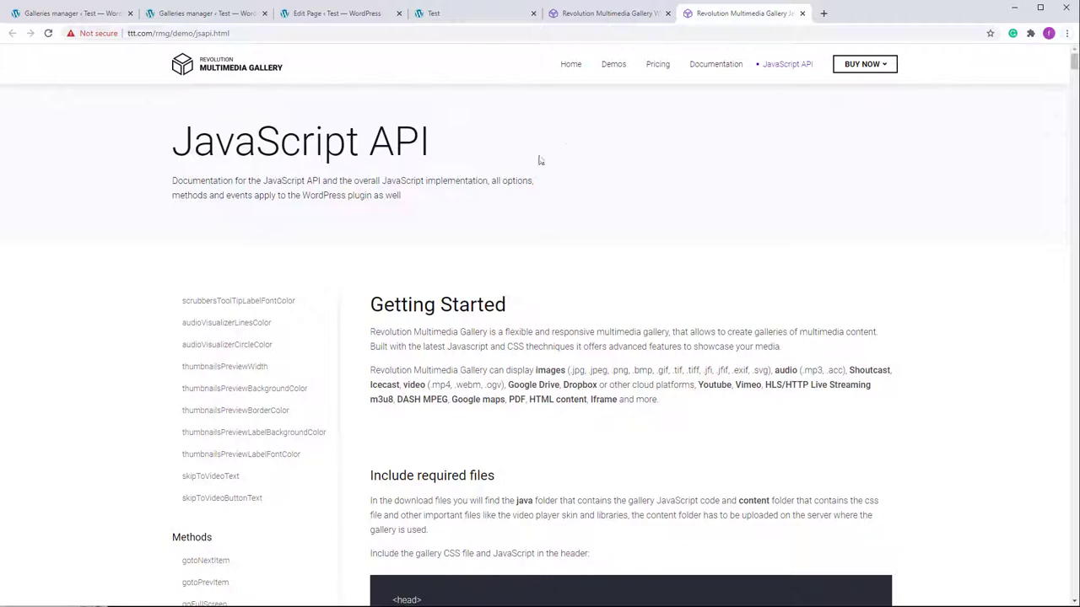